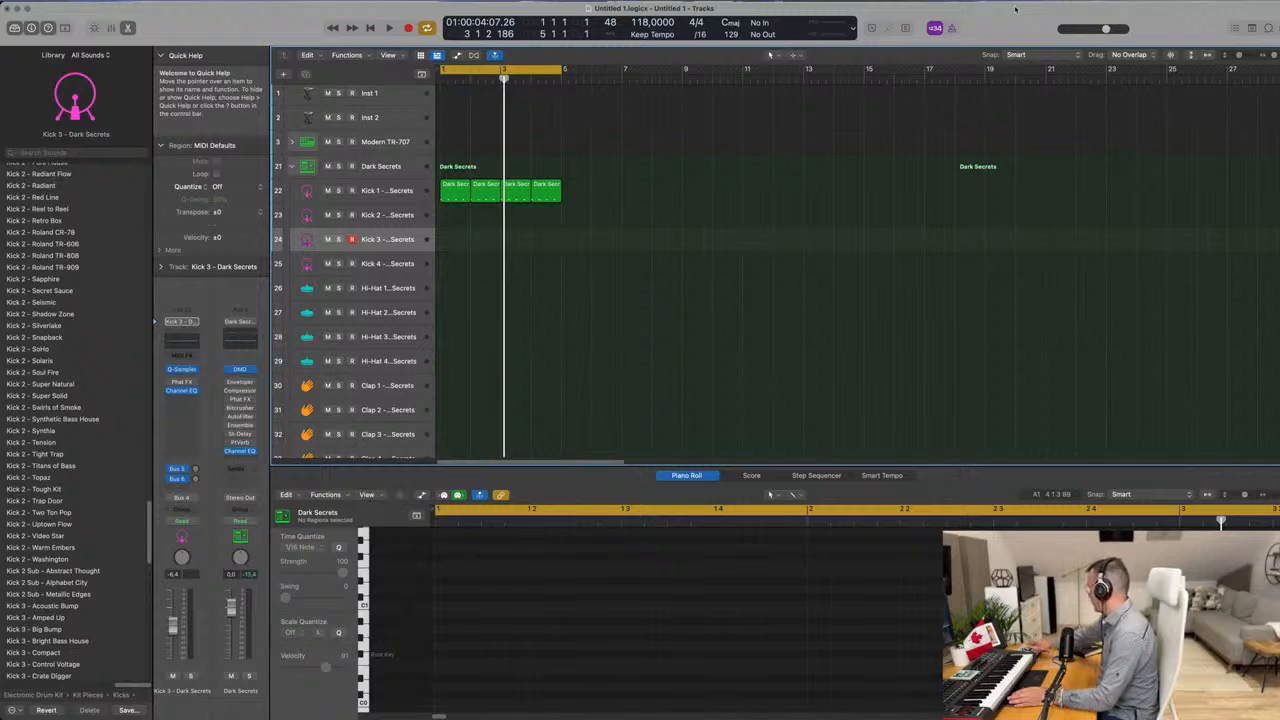
Play back the kick loop and select the Kick 1 track.
key(space)
key(space)
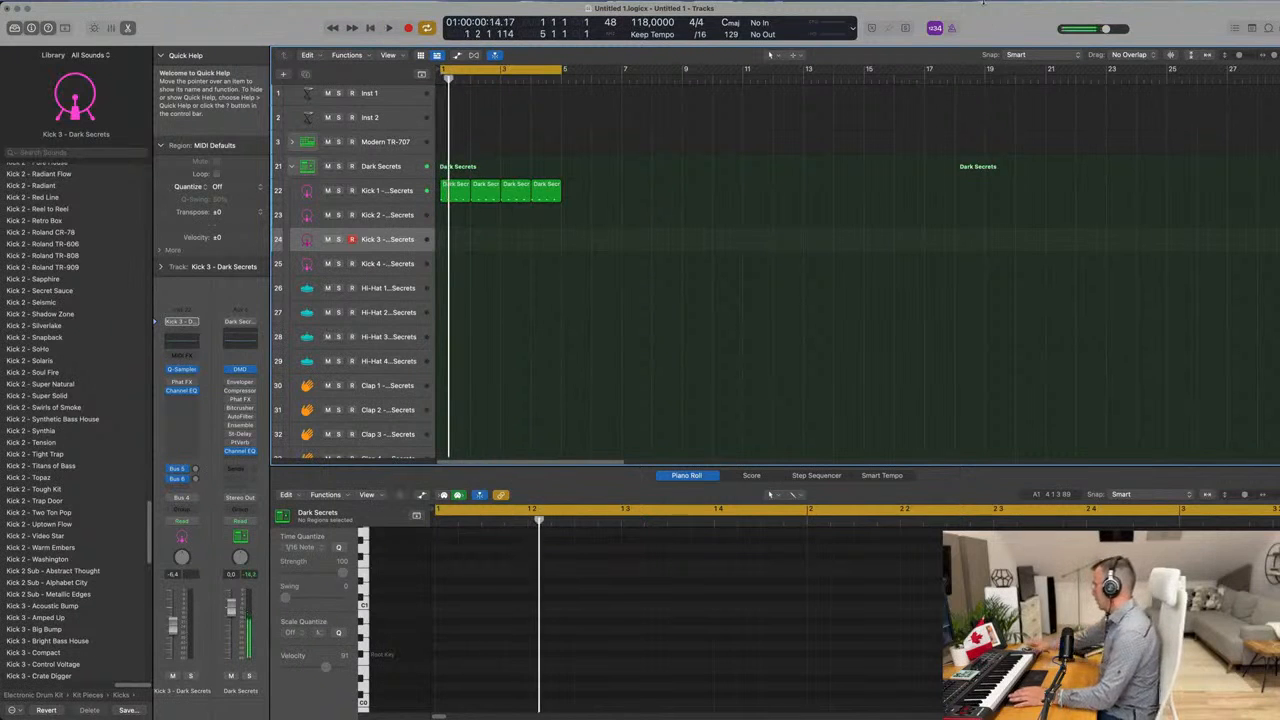
key(space)
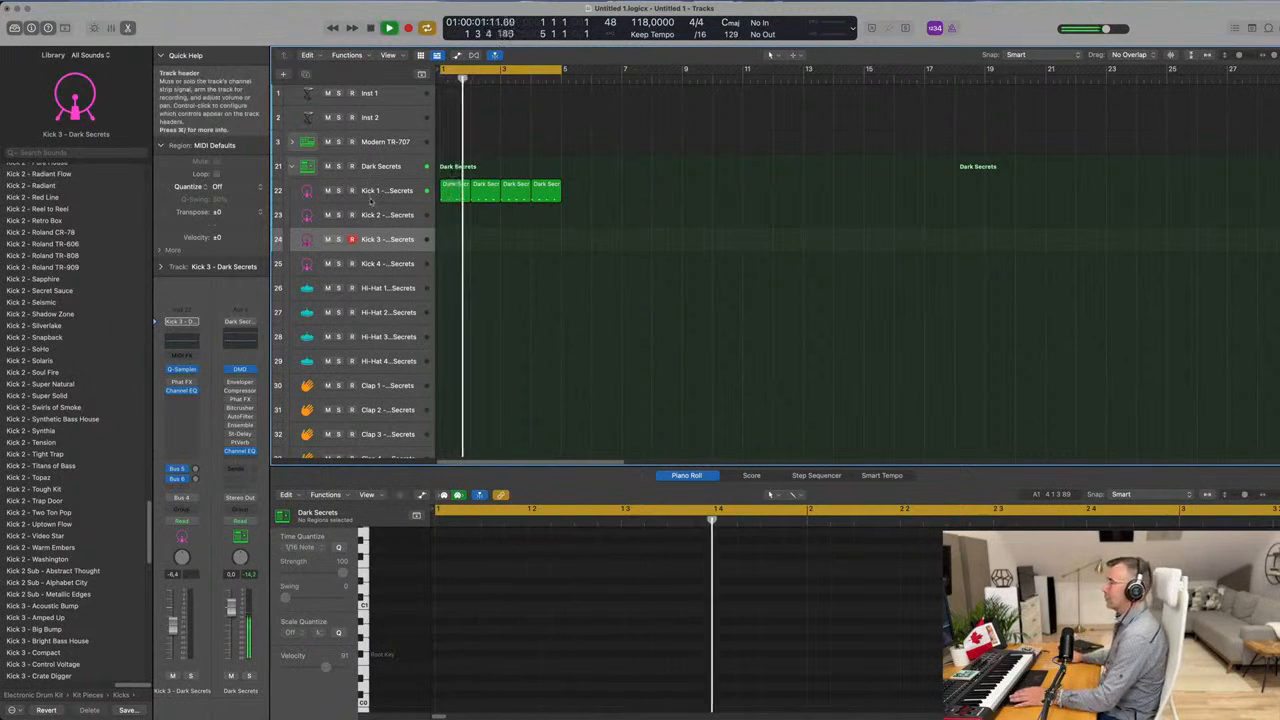
click(370, 196)
click(634, 289)
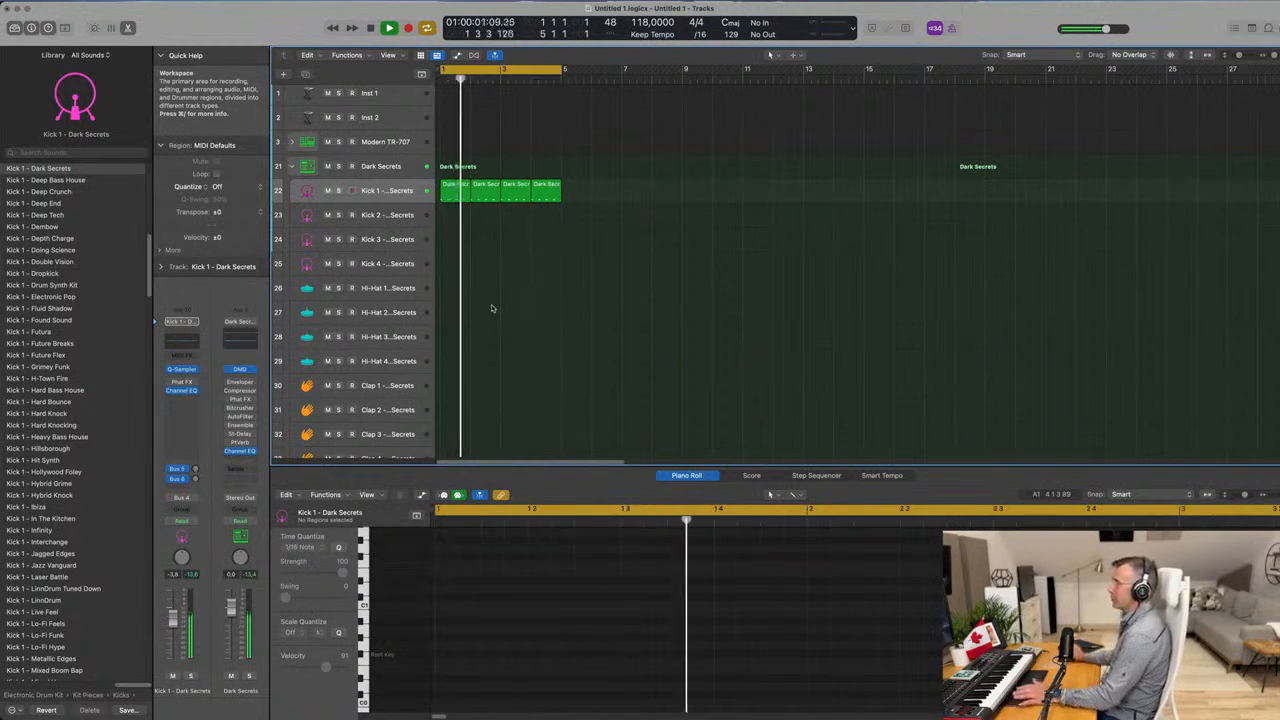
Move the bar 1 region from Kick 1 to the Hi-Hat 1 track and shift its four notes onto the offbeats.
click(457, 195)
drag(457, 195, 457, 293)
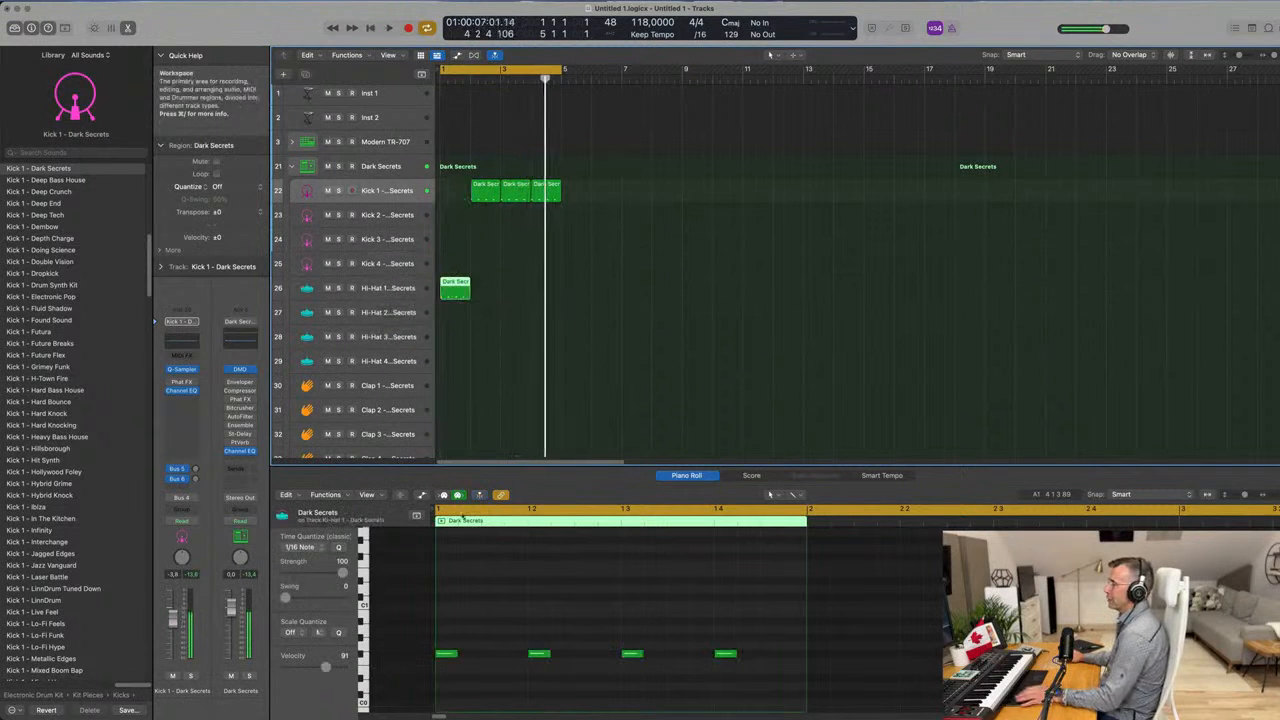
drag(434, 636, 788, 702)
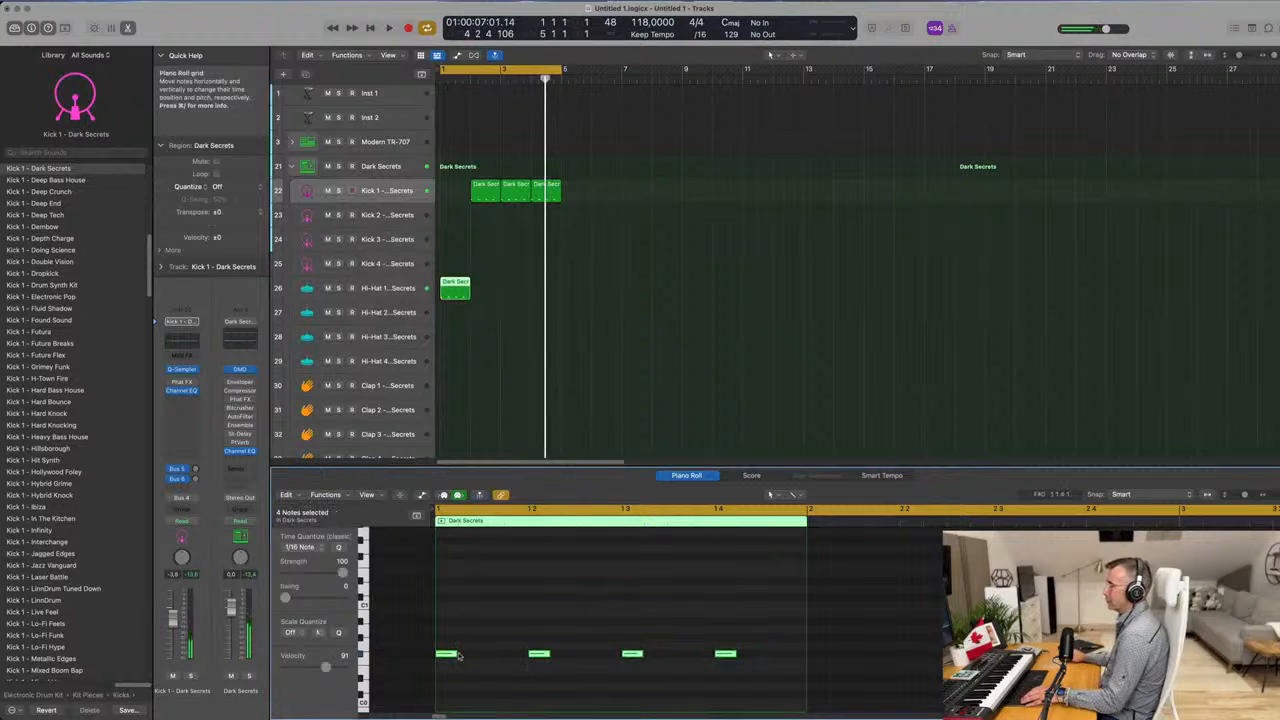
drag(460, 656, 782, 688)
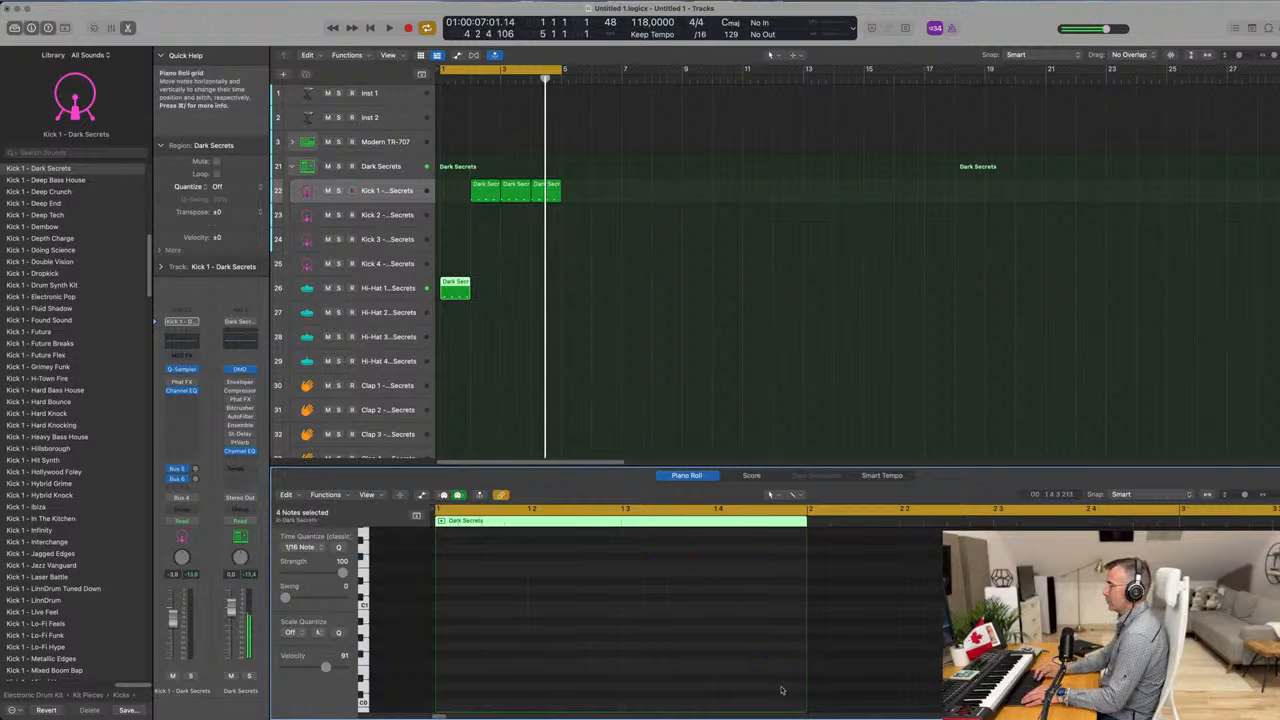
Refill bar 1 of Kick 1 with a copy of the neighbouring region, and move the Hi-Hat 1 region to the Hi-Hat 2 track.
click(488, 188)
drag(488, 188, 457, 188)
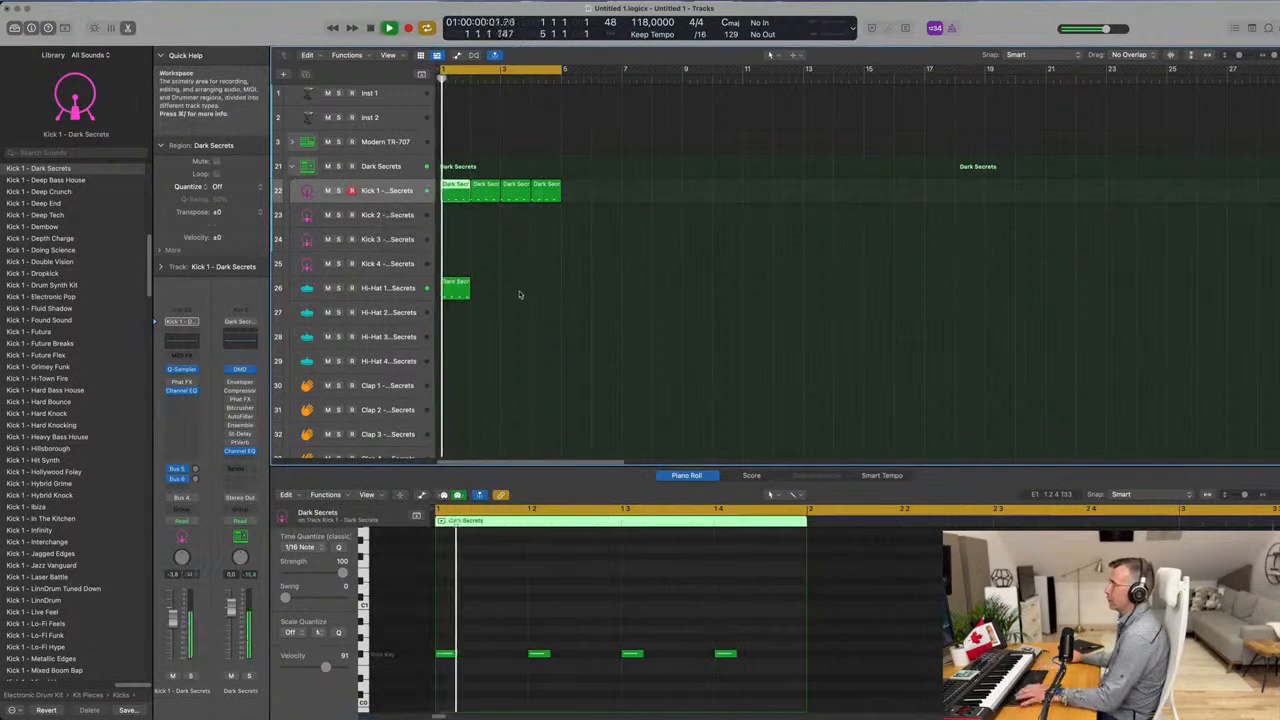
click(446, 288)
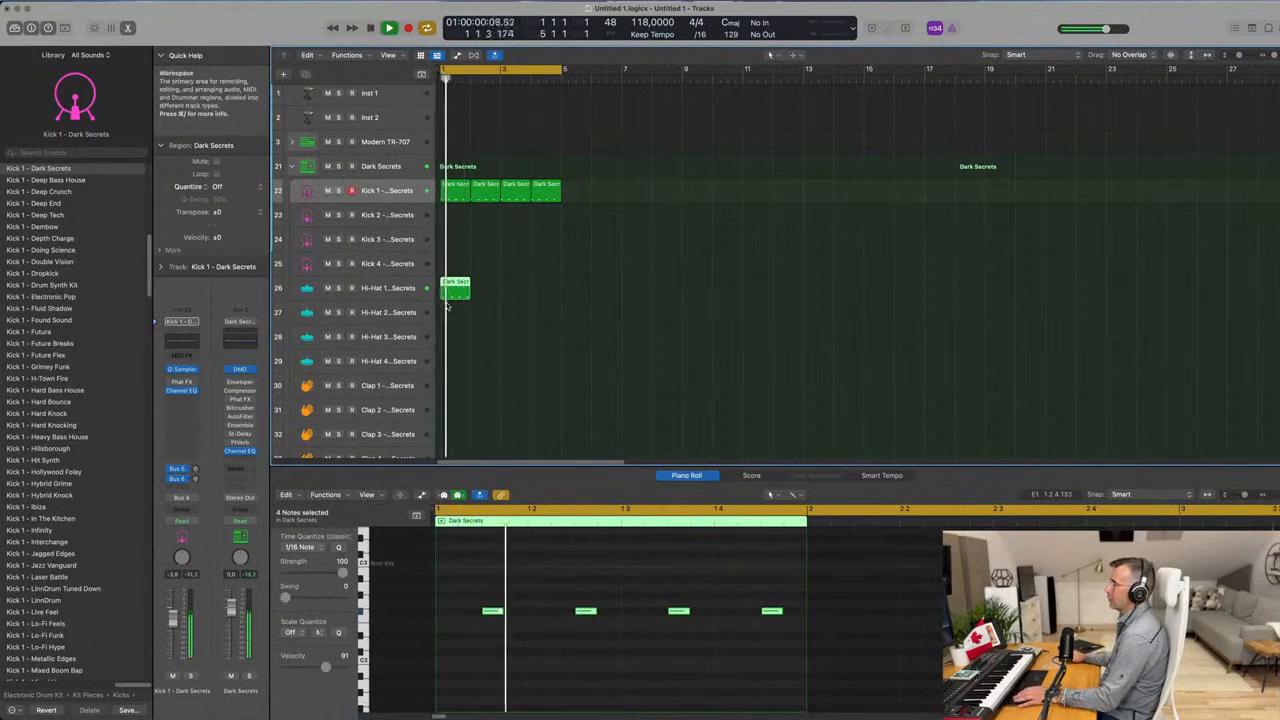
drag(450, 308, 452, 314)
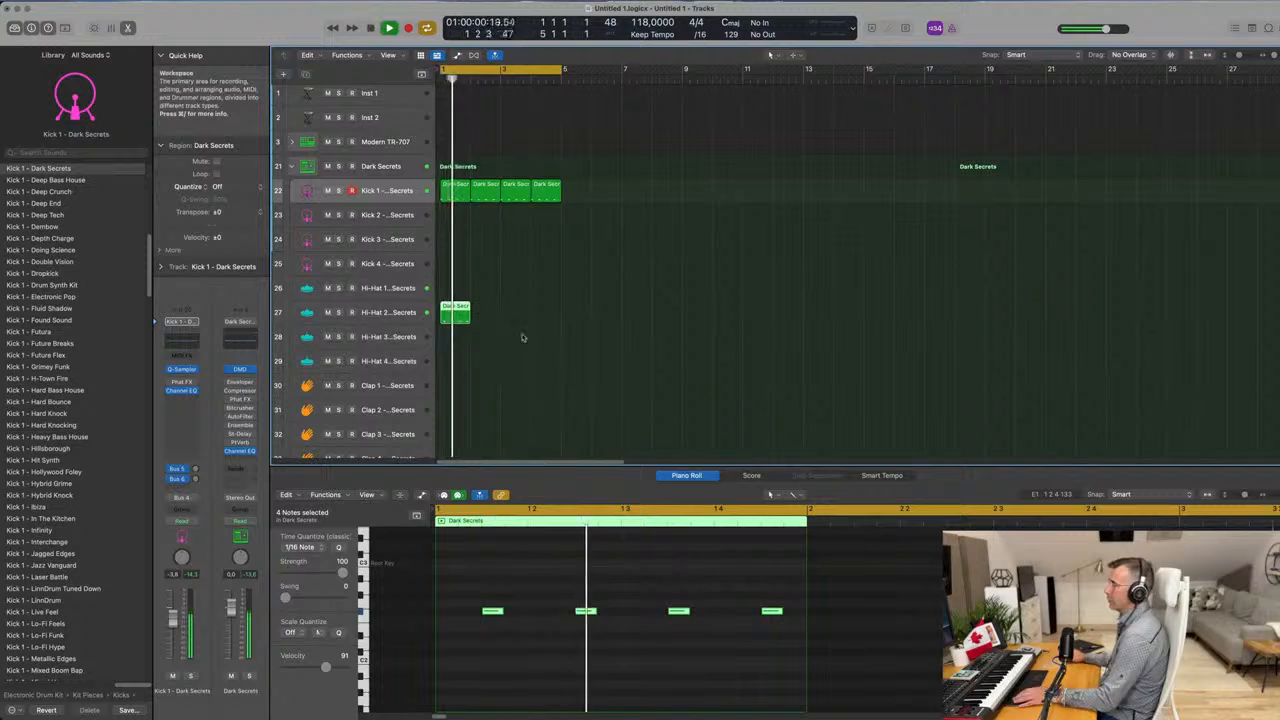
Transpose the four notes in the Hi-Hat 2 region up an octave.
scroll(520, 356, down, 1)
drag(490, 585, 783, 634)
key(Delete)
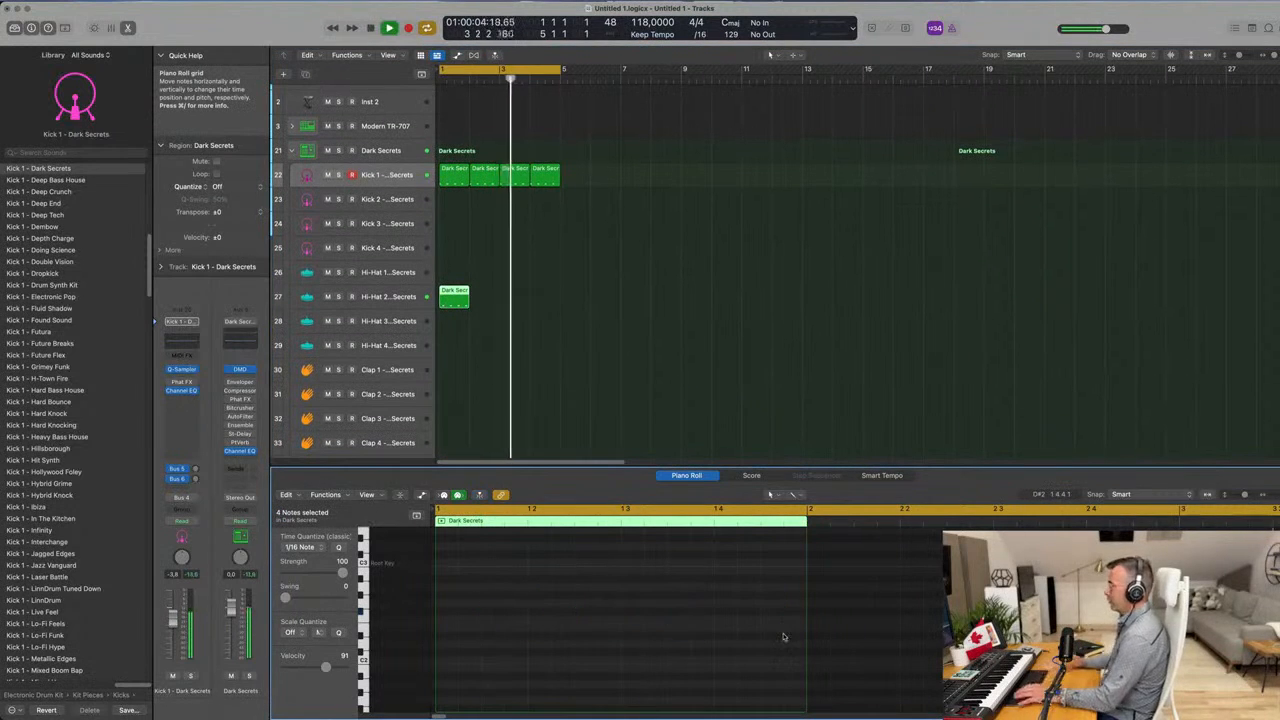
Move the hi-hat region to the Hi-Hat 3 track and repeat it three times to fill bars 1 to 4.
drag(451, 290, 455, 316)
key(space)
key(super+r)
key(super+r)
key(super+r)
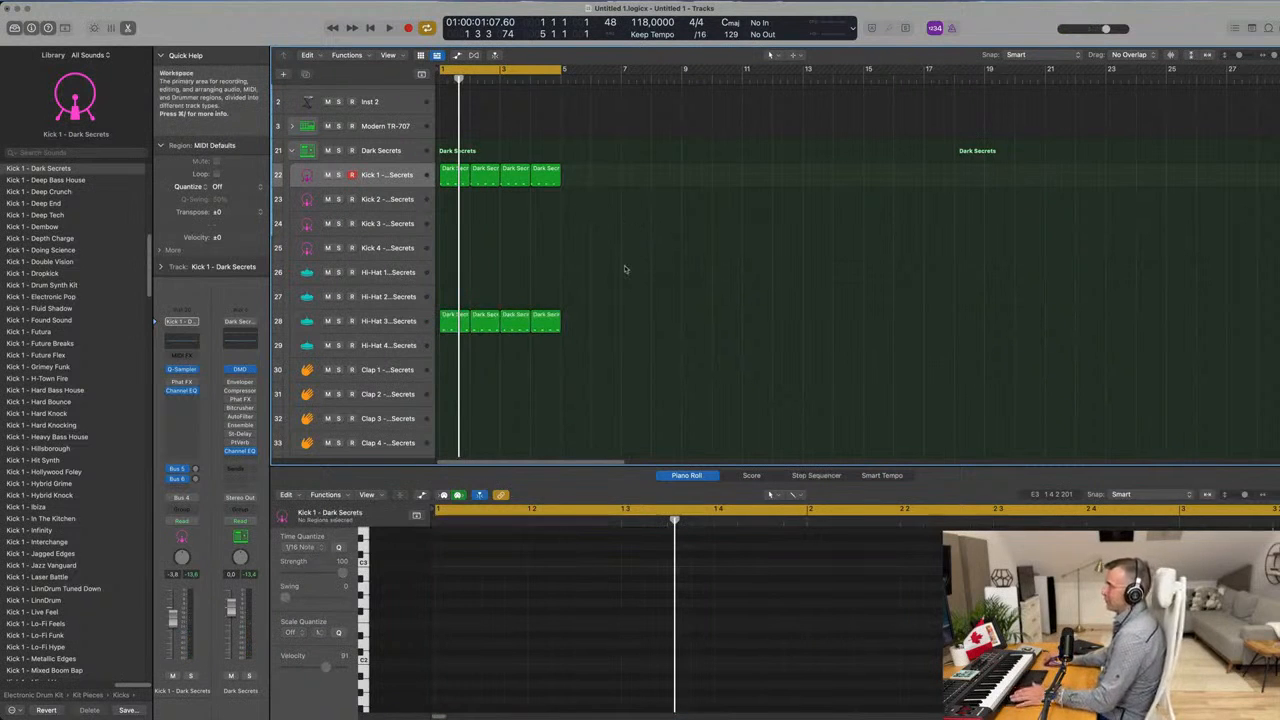
Play back the kick and hi-hat loop and select the Hi-Hat 3 track.
scroll(623, 270, up, 1)
key(space)
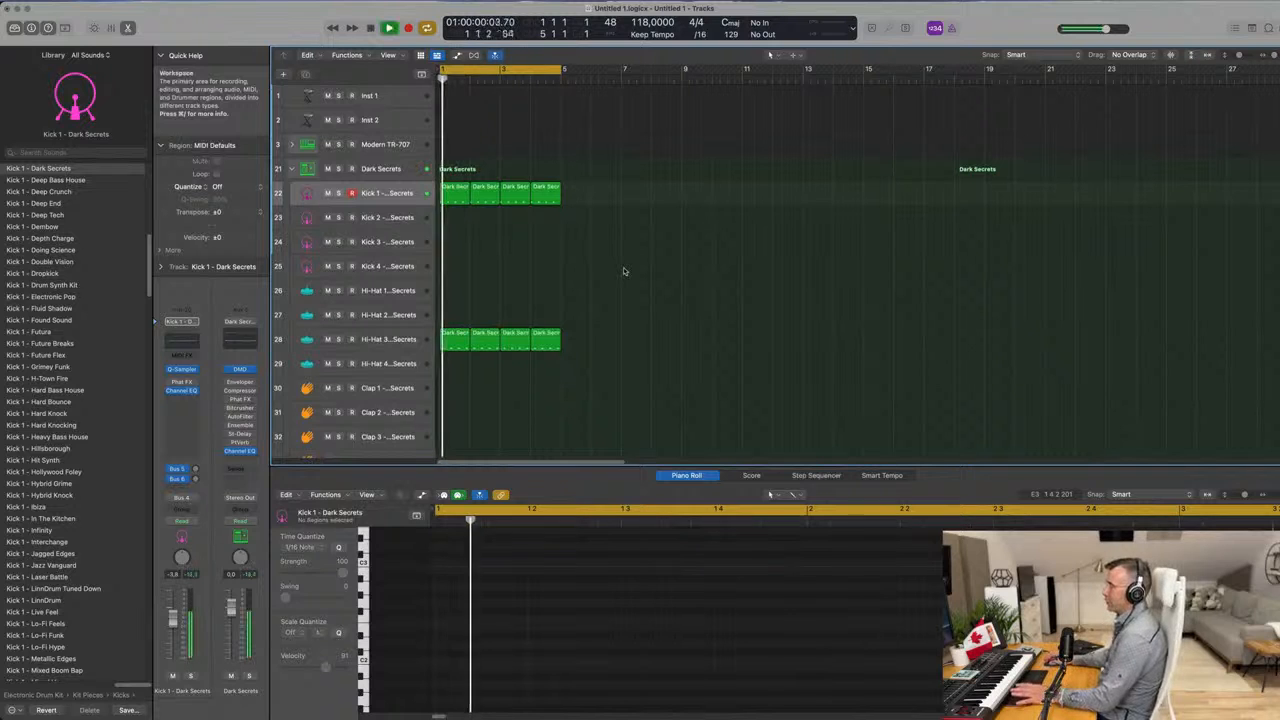
click(408, 339)
Copy the bar 1 region from Hi-Hat 3 to the Clap 1 track.
scroll(723, 312, down, 5)
scroll(723, 312, down, 3)
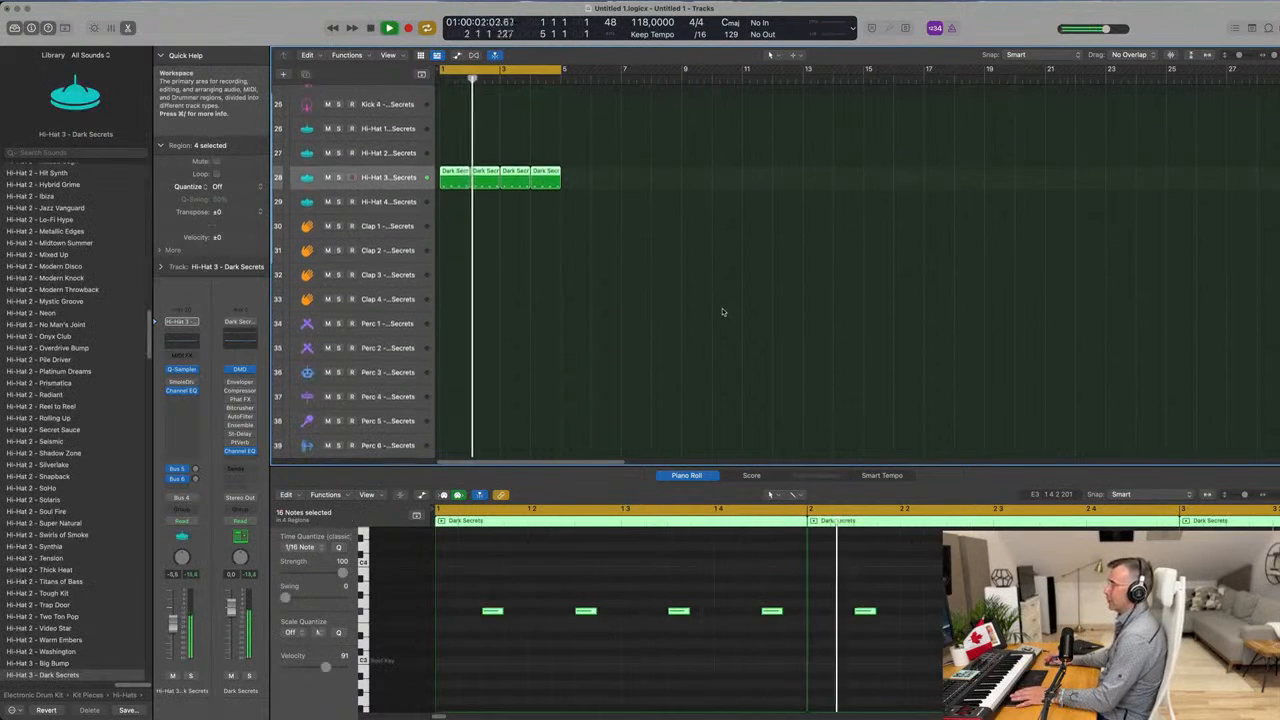
scroll(616, 278, up, 1)
click(453, 178)
drag(453, 178, 455, 230)
Delete the first three notes in the Clap 1 region and move the remaining note onto beat 4.
drag(475, 585, 680, 625)
key(Delete)
drag(773, 613, 727, 615)
key(space)
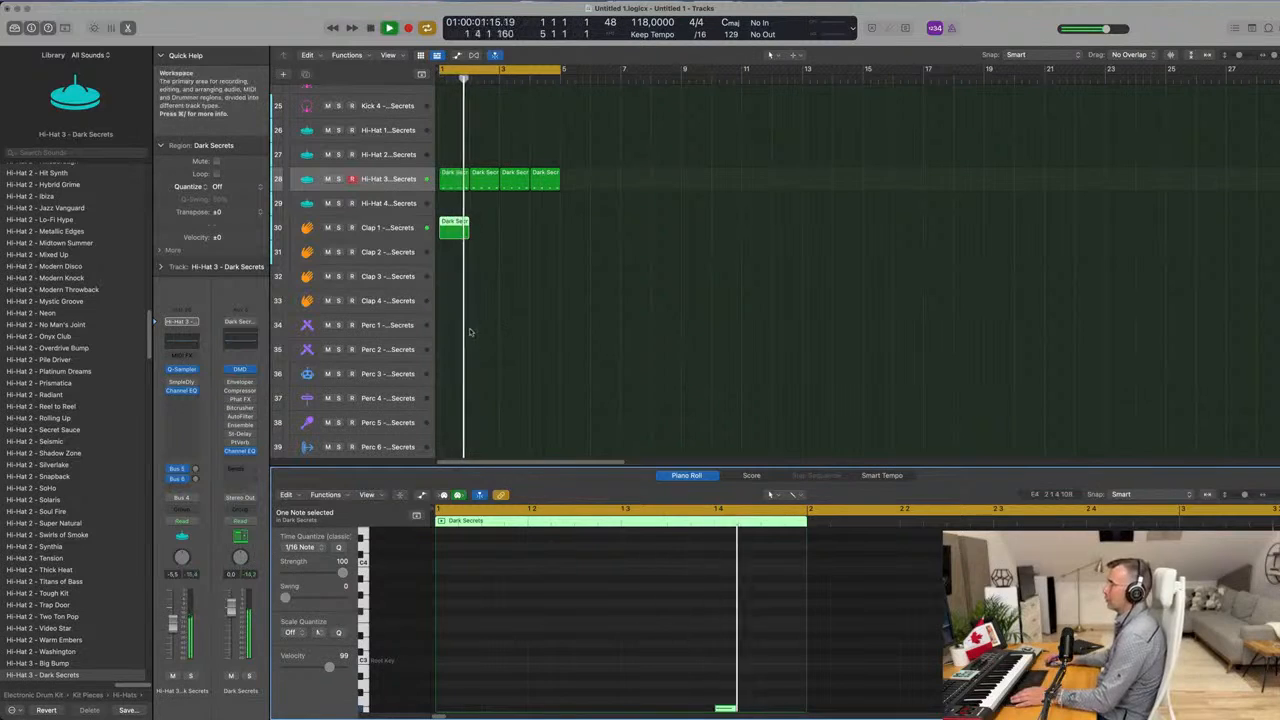
Move the clap region to the Clap 2 track and repeat it three times to fill bars 1 to 4.
drag(458, 230, 465, 252)
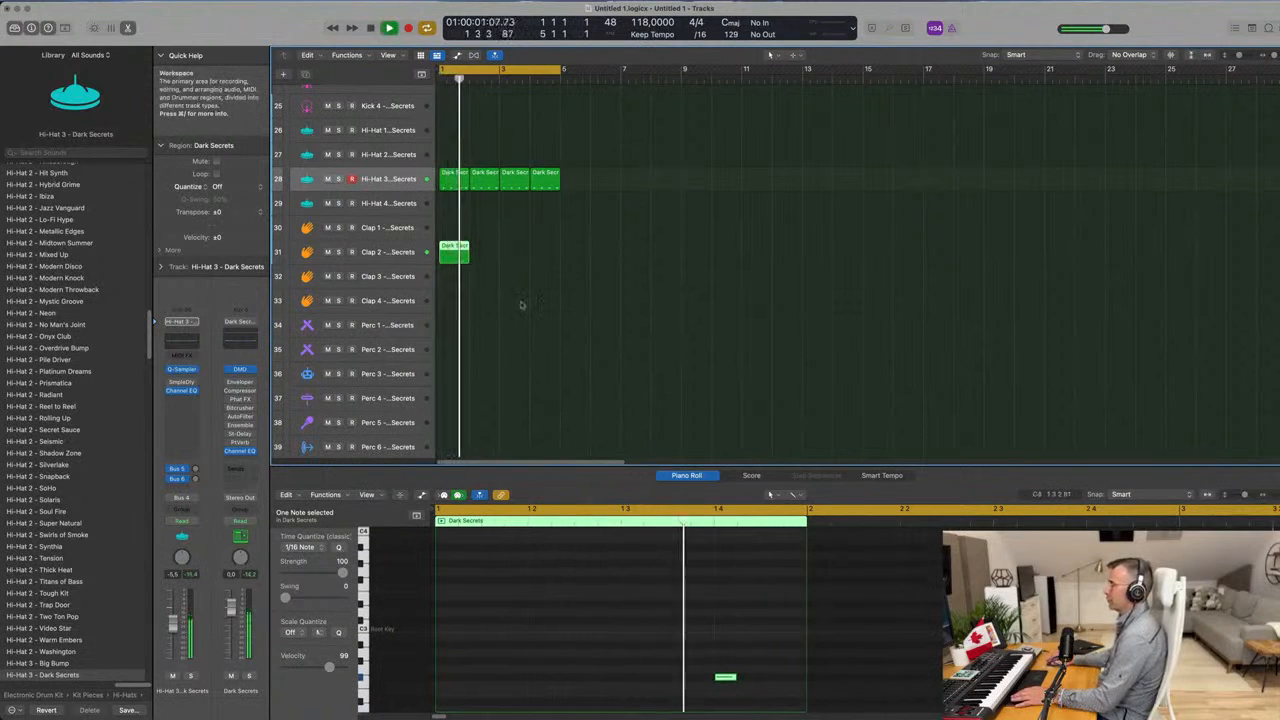
key(super+r)
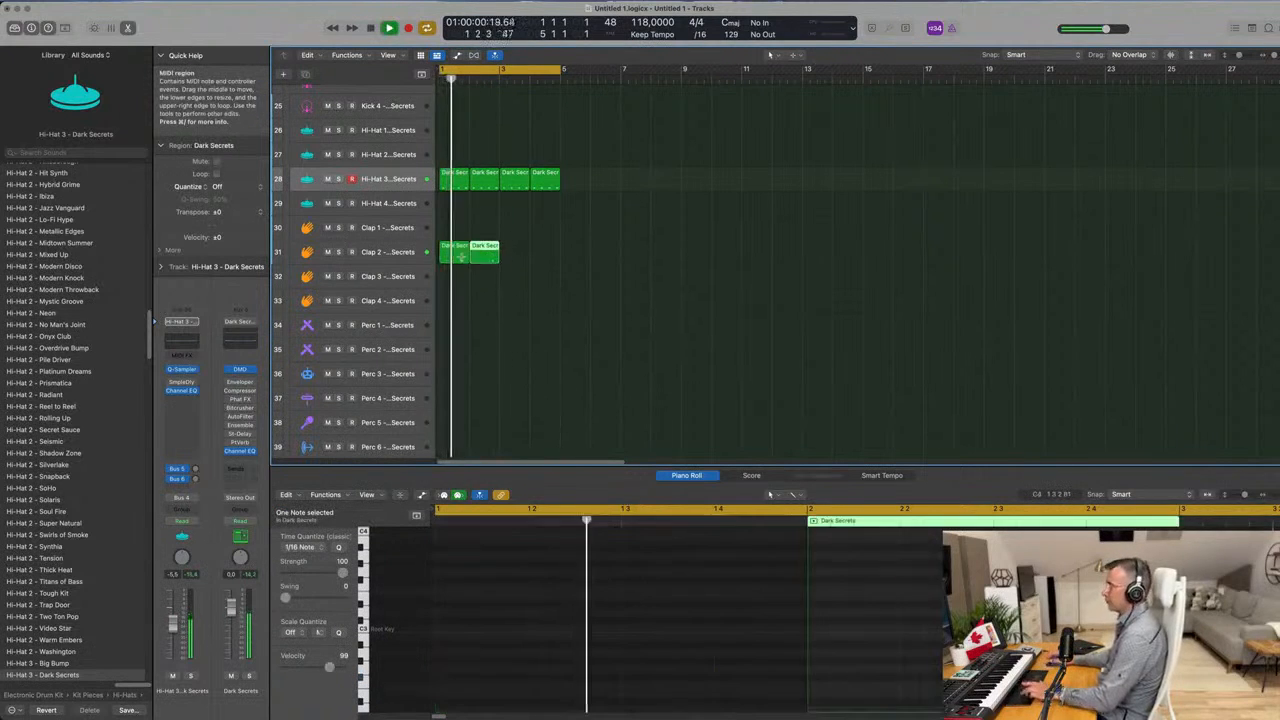
key(super+r)
key(super+r)
click(392, 254)
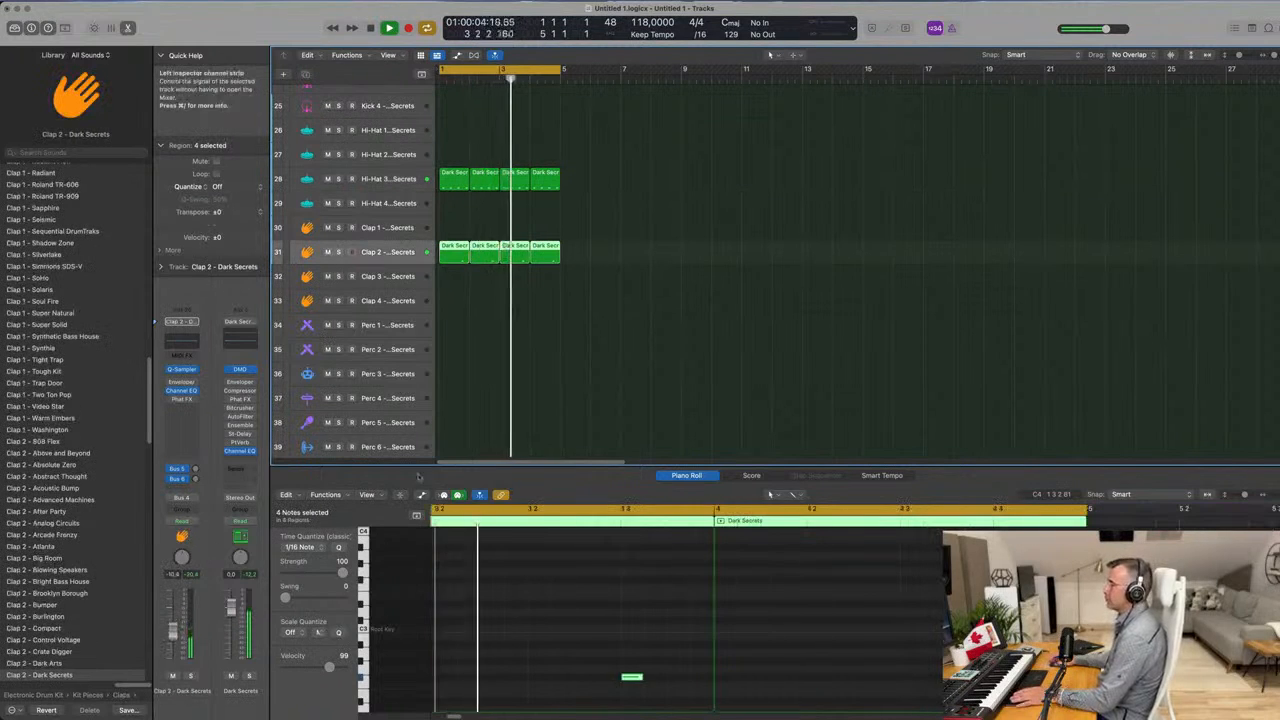
click(575, 349)
scroll(575, 348, down, 1)
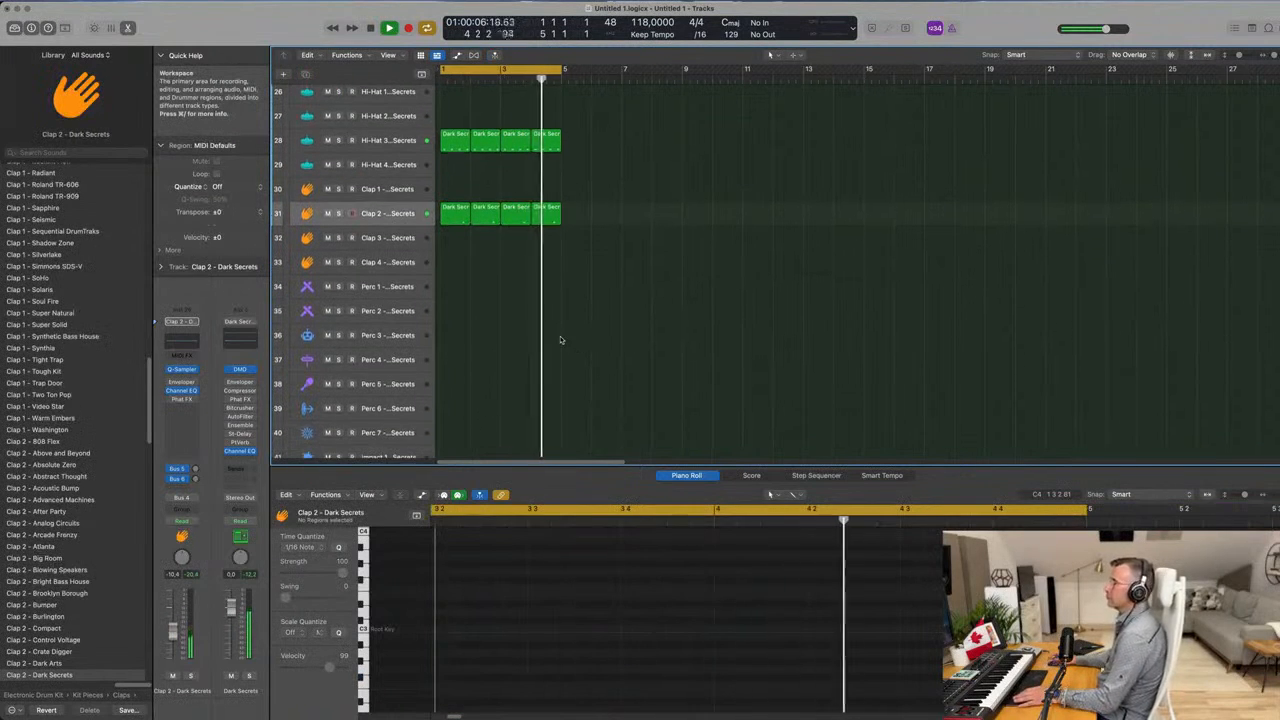
Copy the bar 1 region from Hi-Hat 3 to the Perc 1 track and transpose its four notes down an octave.
click(453, 150)
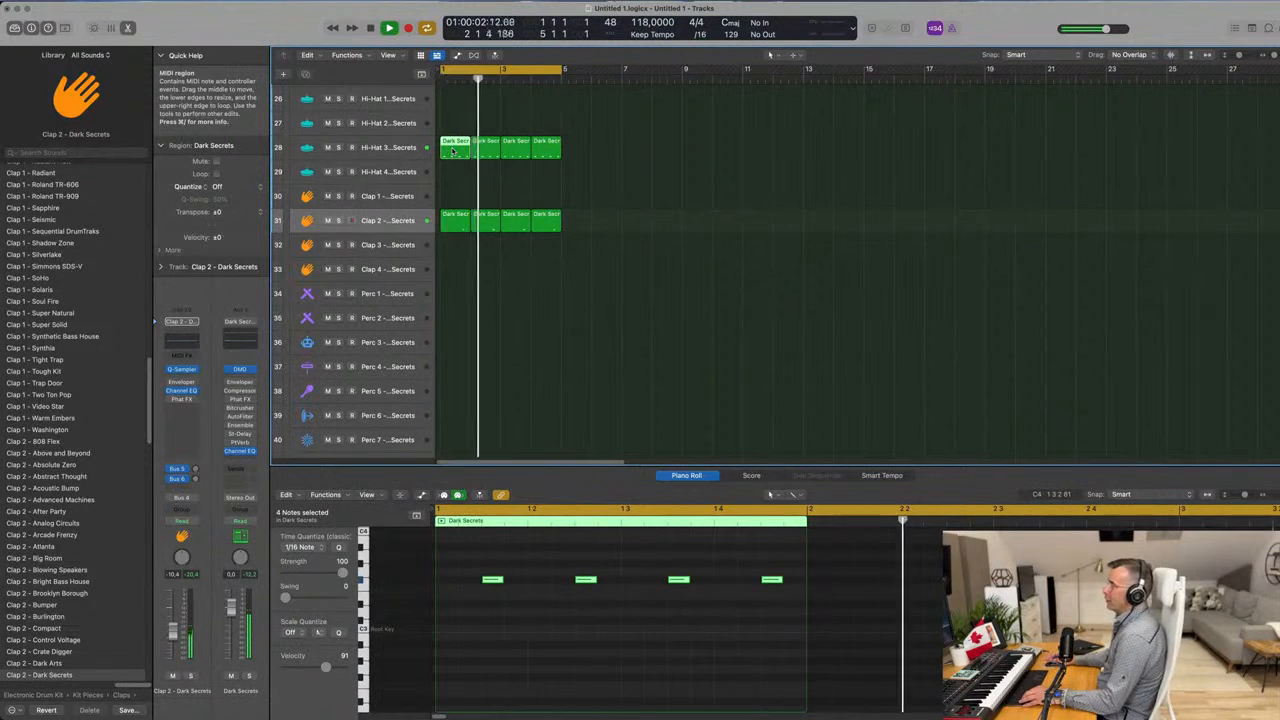
drag(453, 150, 449, 291)
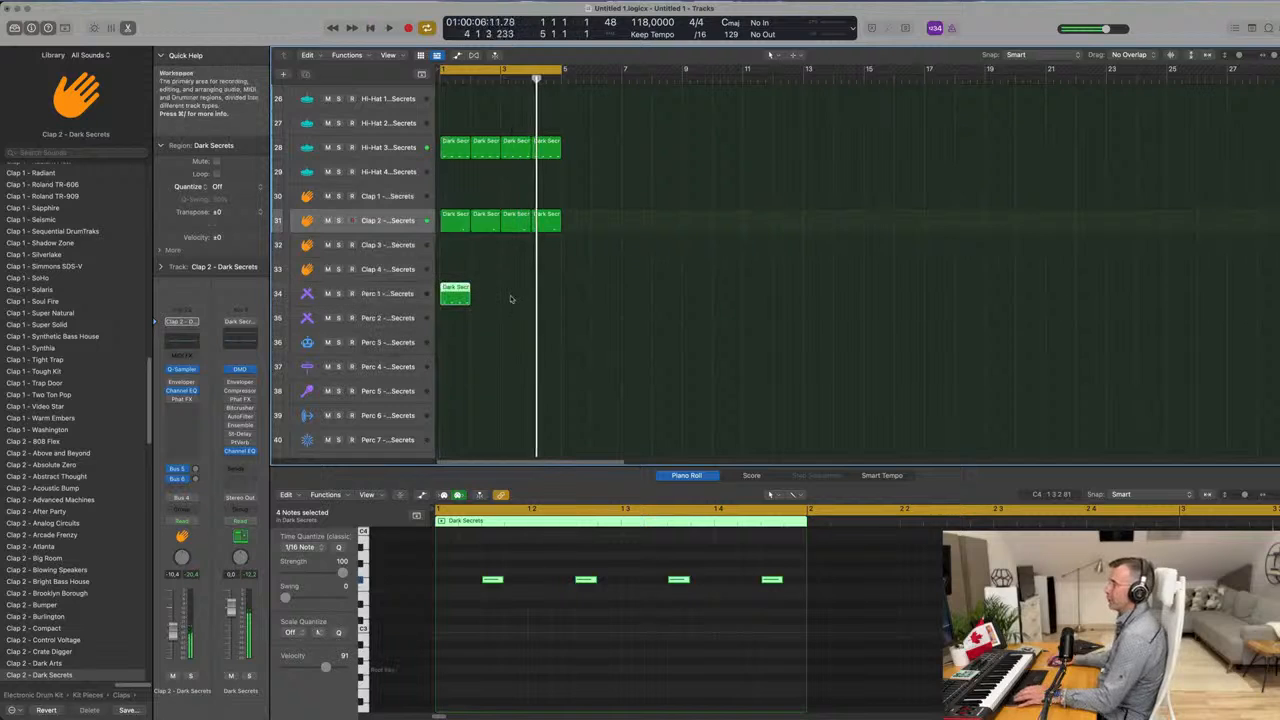
click(549, 314)
key(space)
click(455, 292)
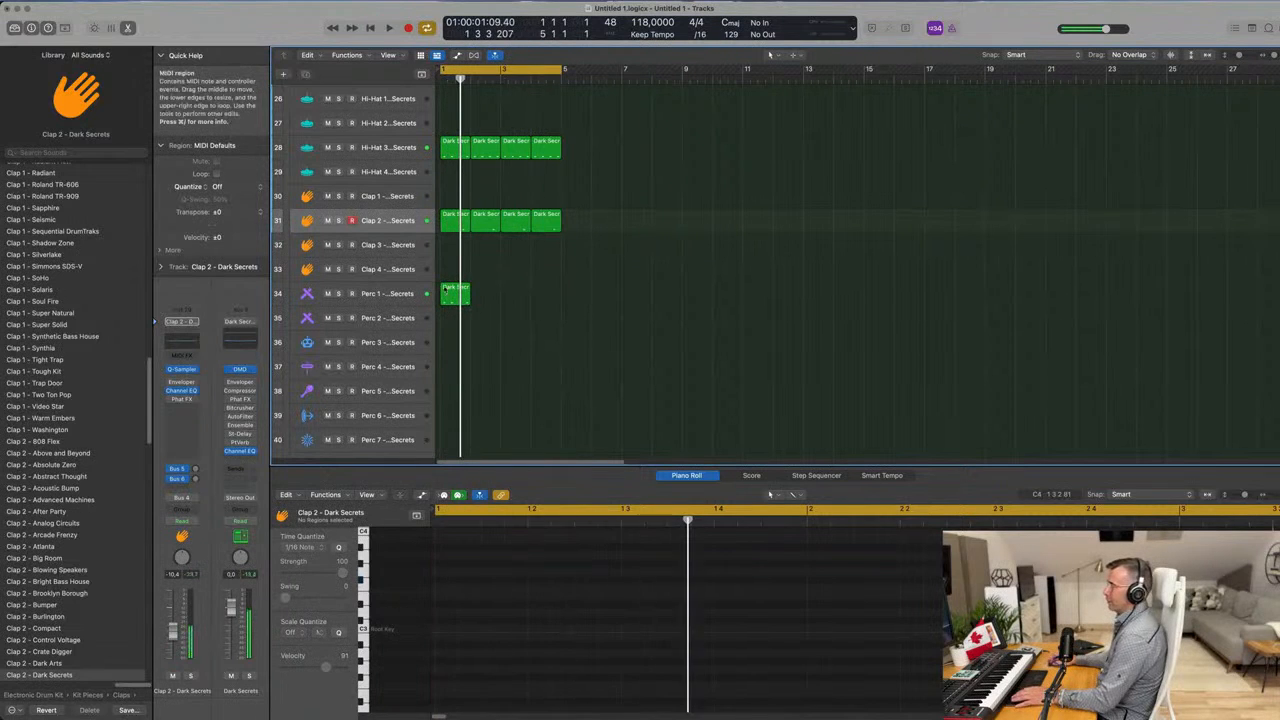
drag(499, 558, 803, 610)
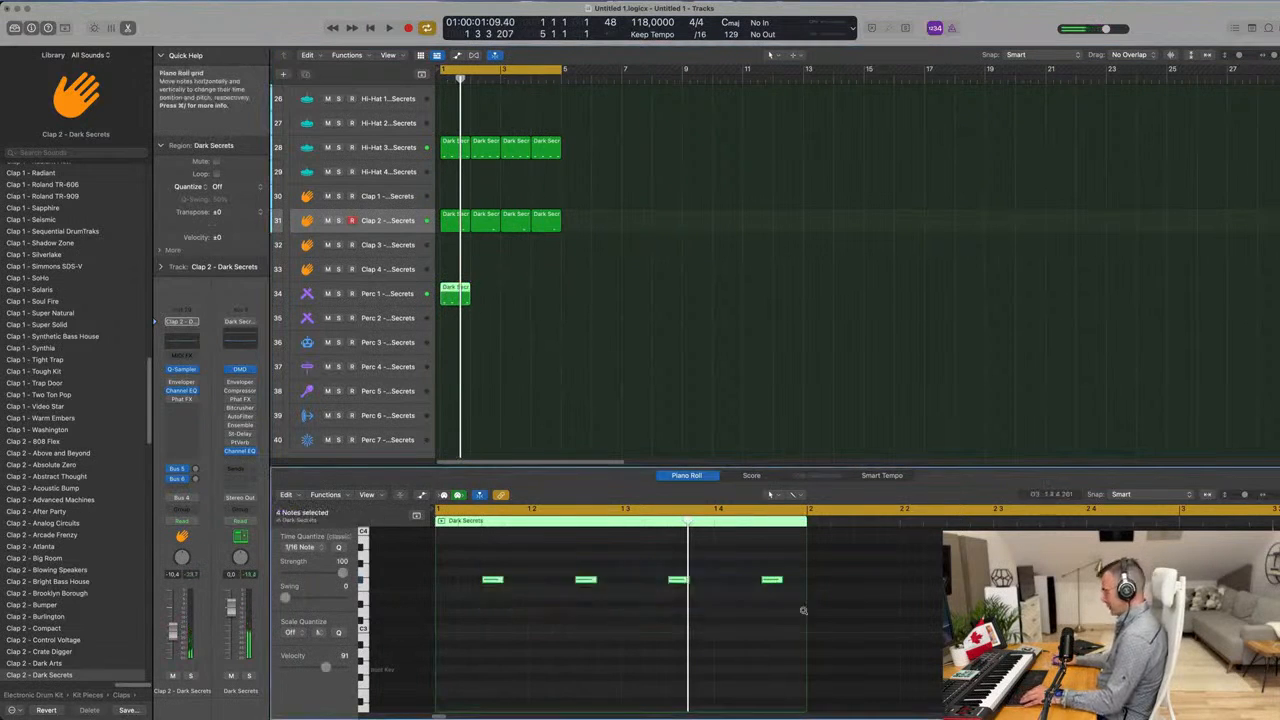
key(space)
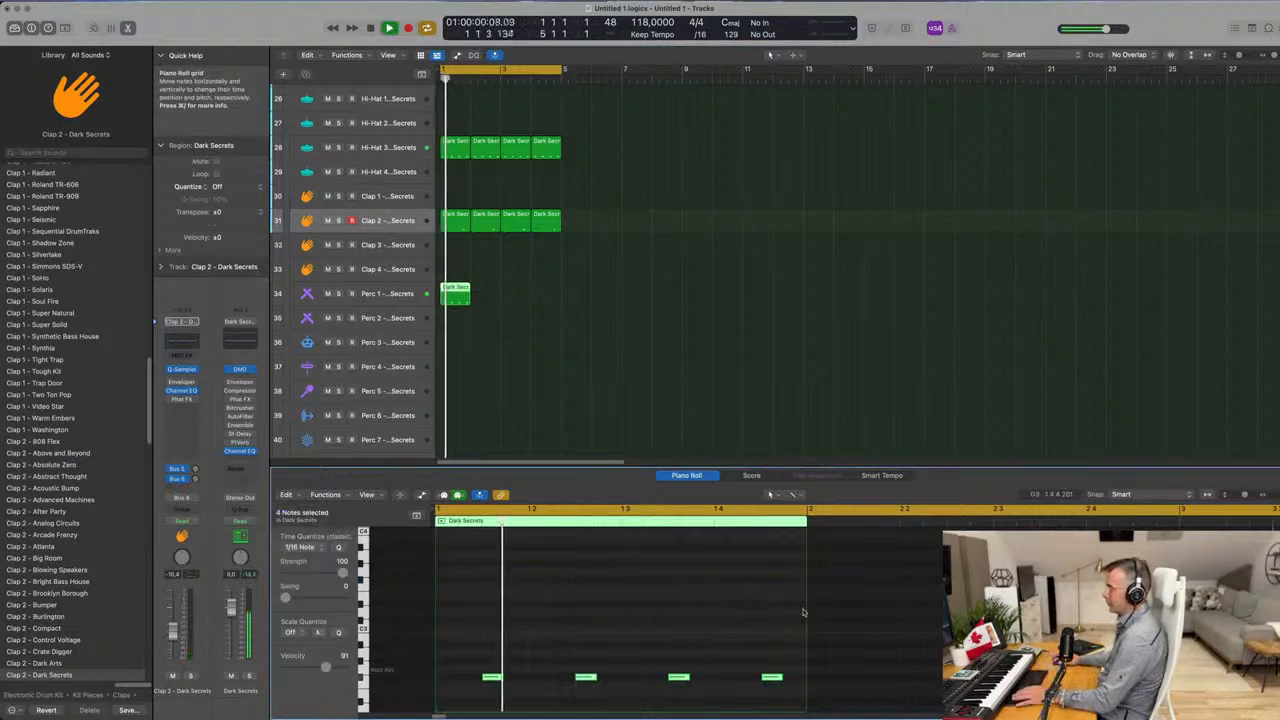
key(space)
Delete the first two Perc 1 notes, and raise the third by one semitone and the fourth by two.
drag(478, 663, 583, 686)
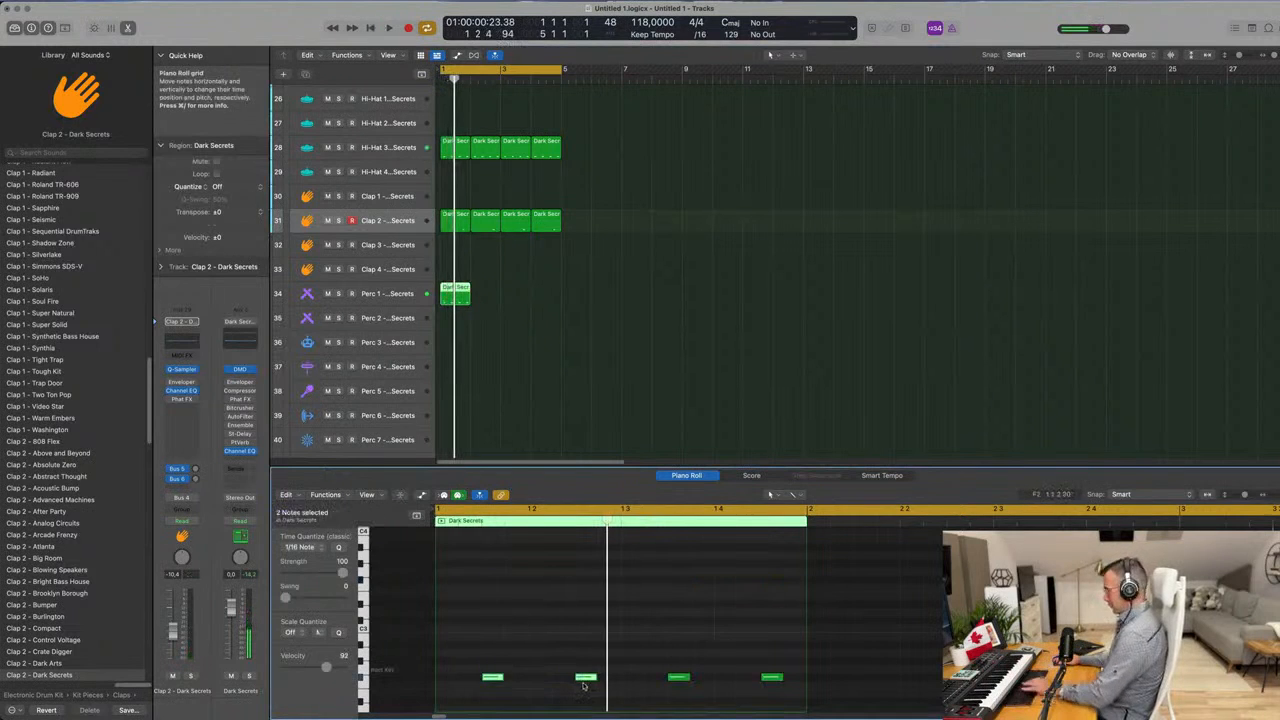
drag(679, 680, 680, 671)
drag(773, 680, 771, 664)
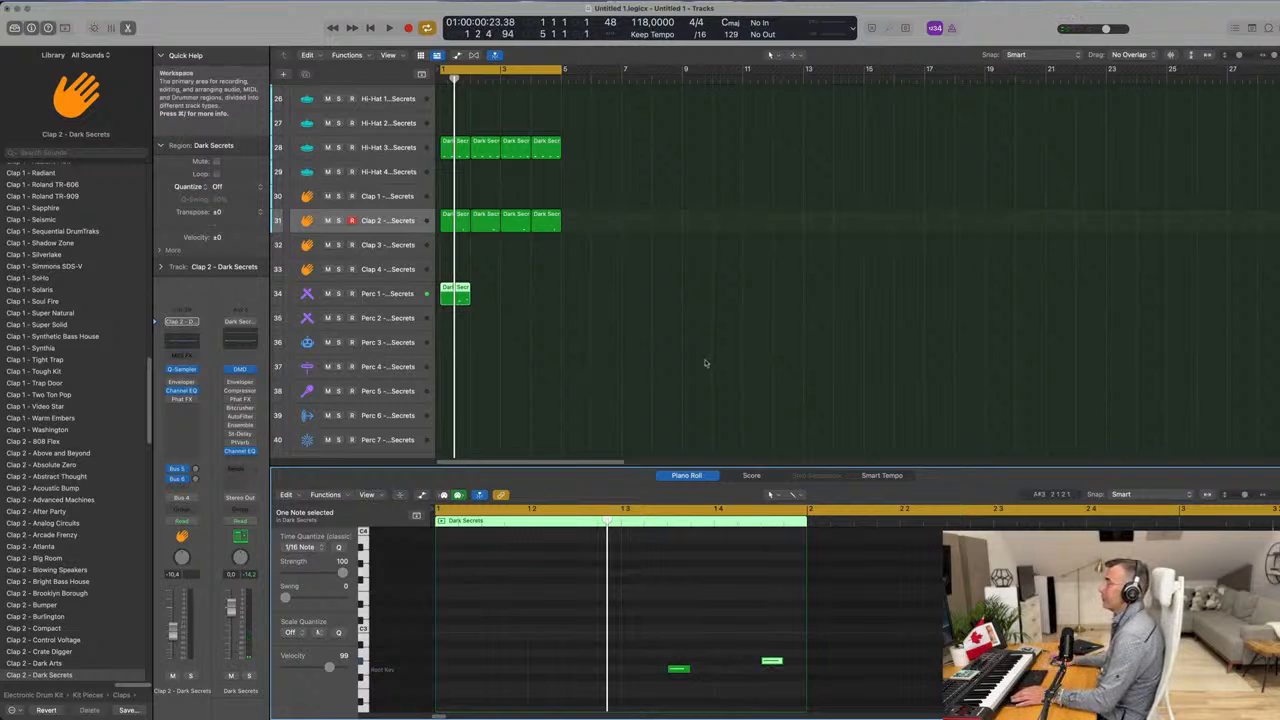
key(space)
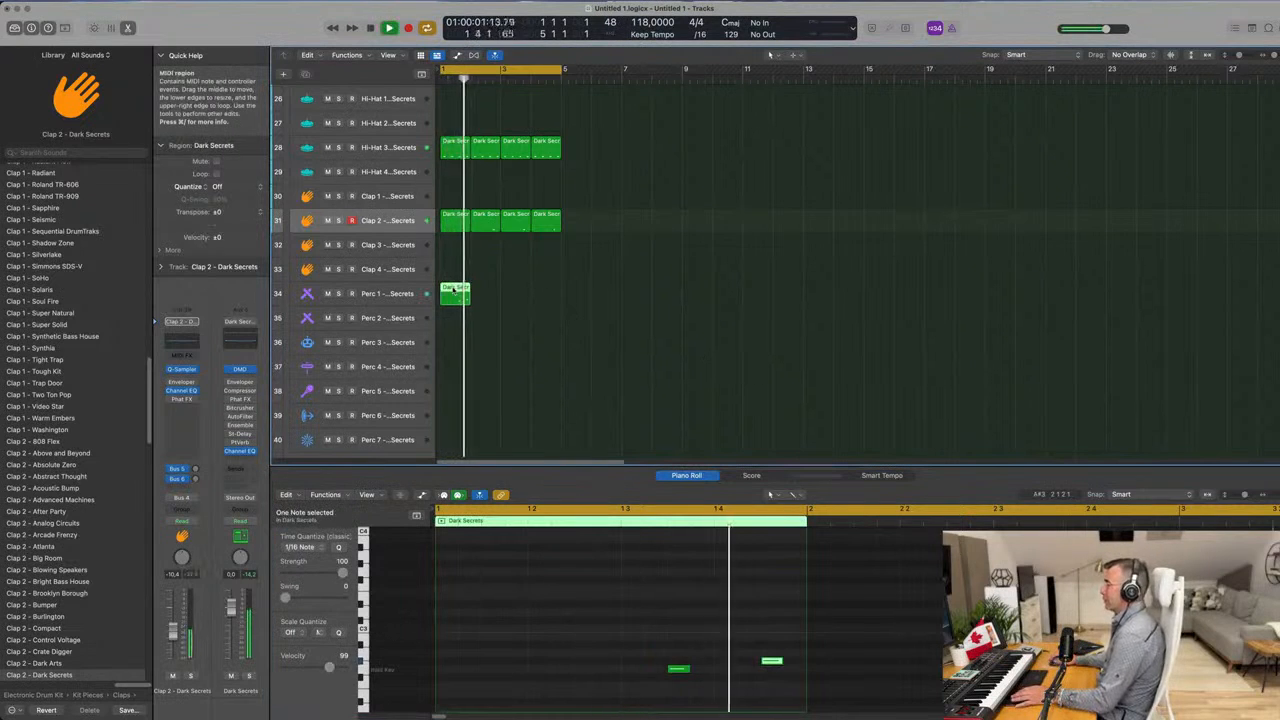
Repeat the Perc 1 region three times to fill bars 1 to 4.
key(space)
key(super+r)
key(super+r)
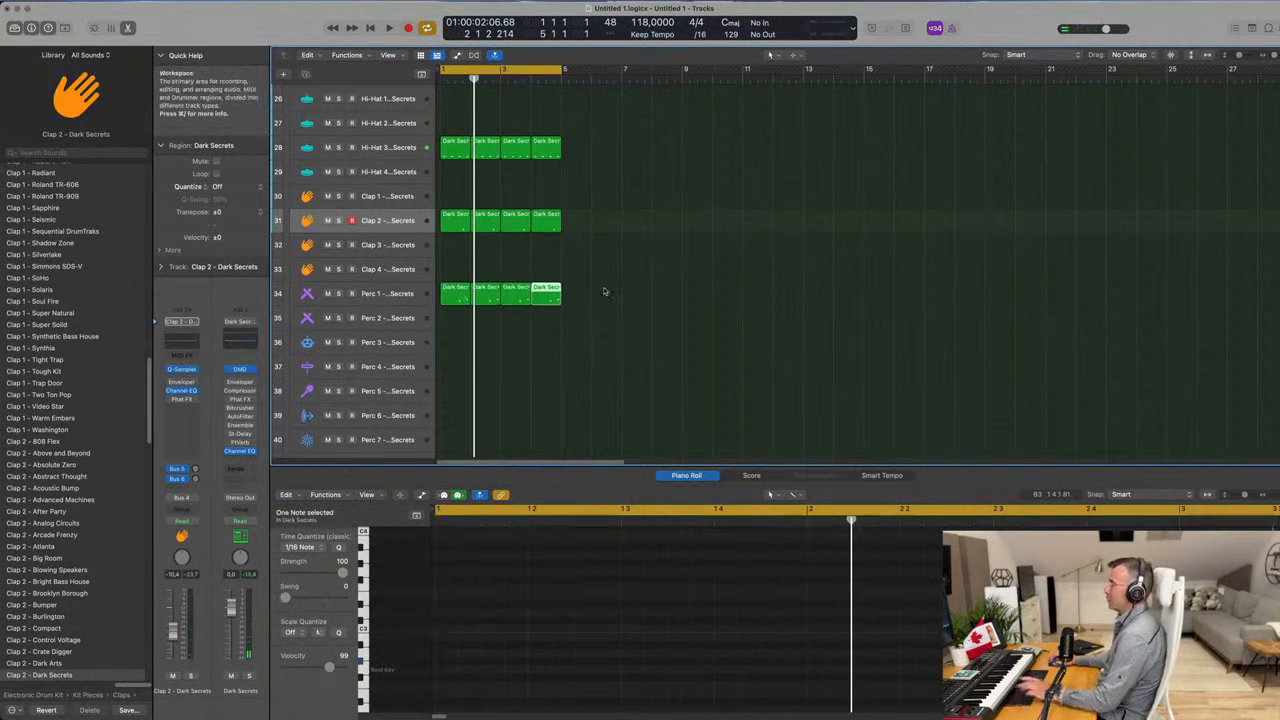
Play back the full drum loop with the Perc 1 track selected.
key(space)
click(398, 294)
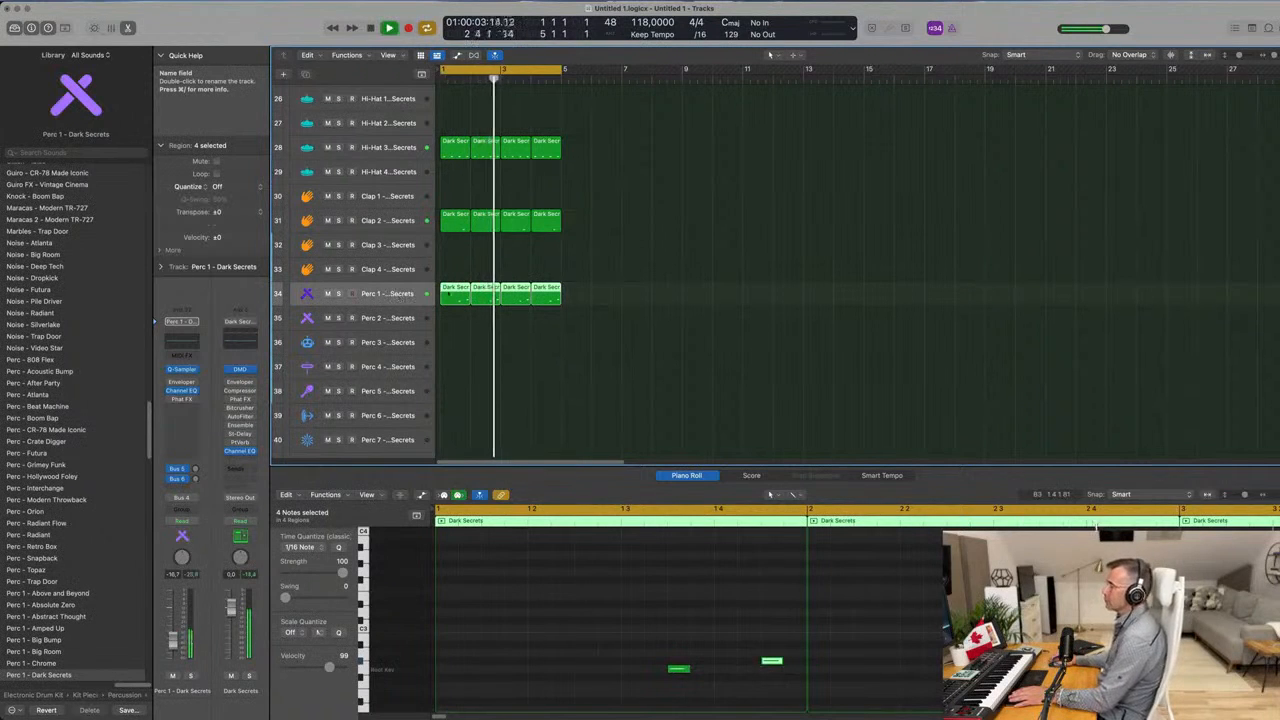
click(590, 263)
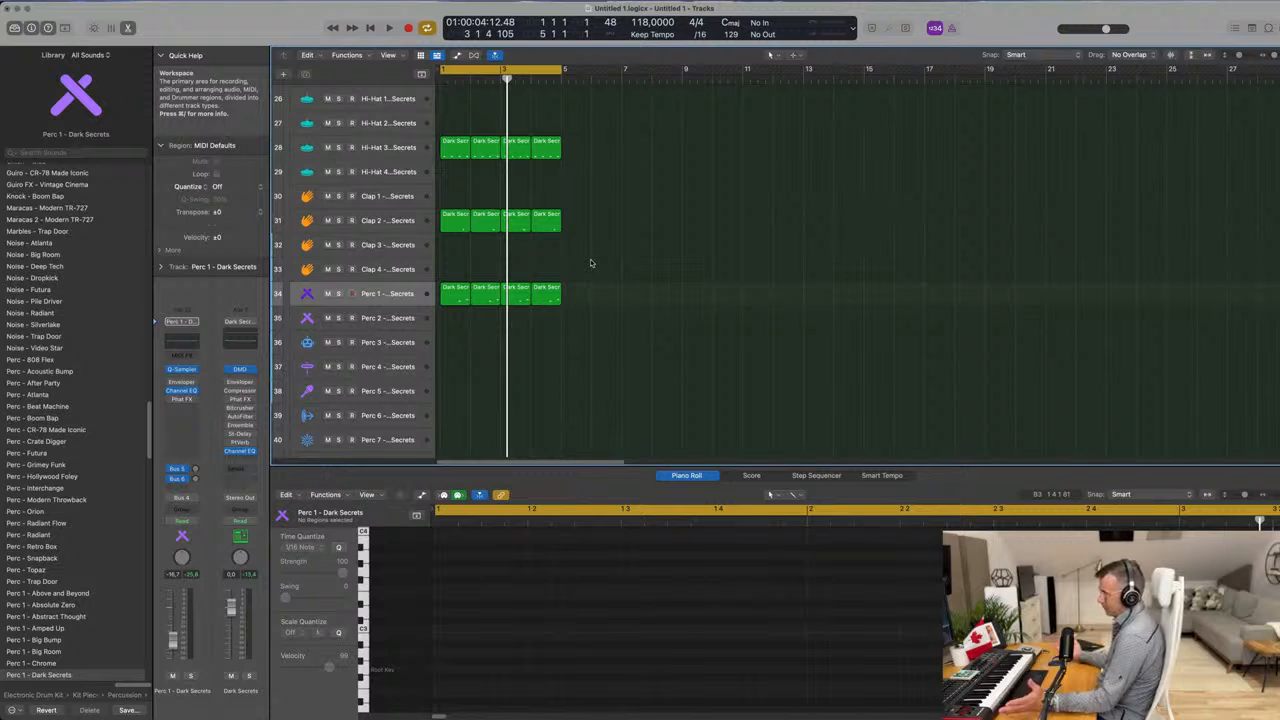
key(space)
click(398, 297)
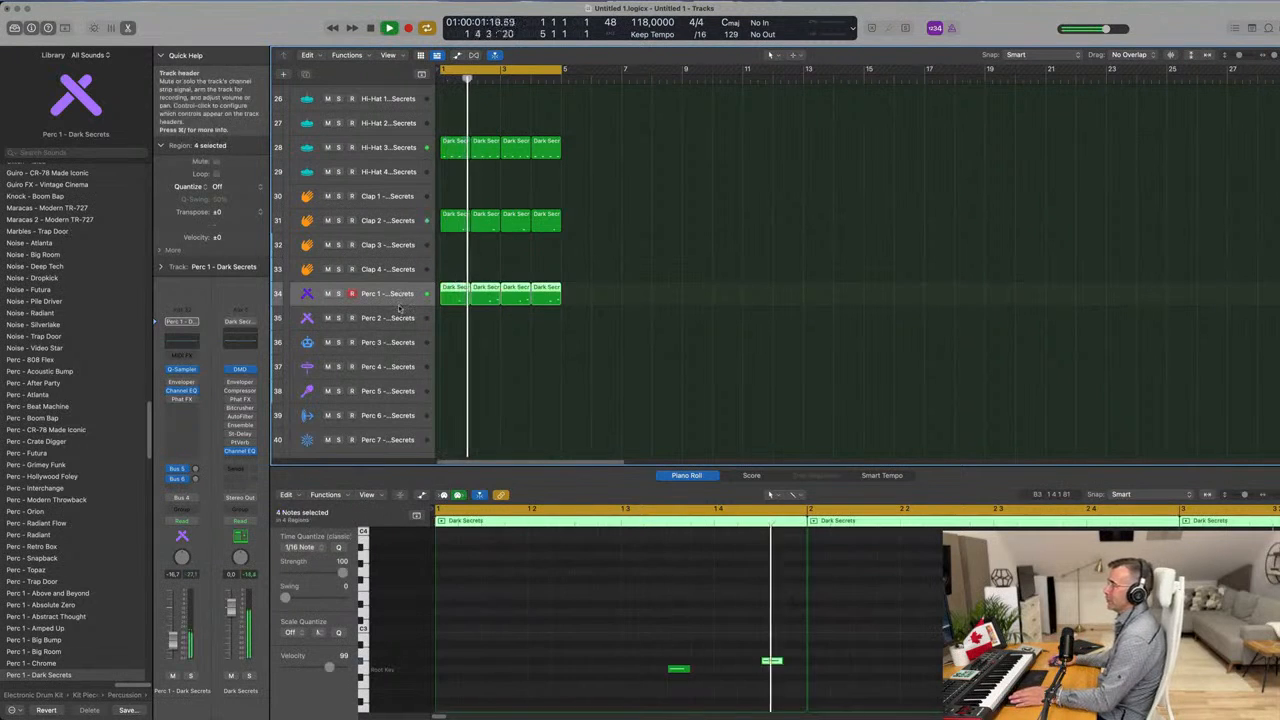
Copy the bar 1 region from Hi-Hat 3 to the Perc 5 track.
scroll(478, 328, down, 2)
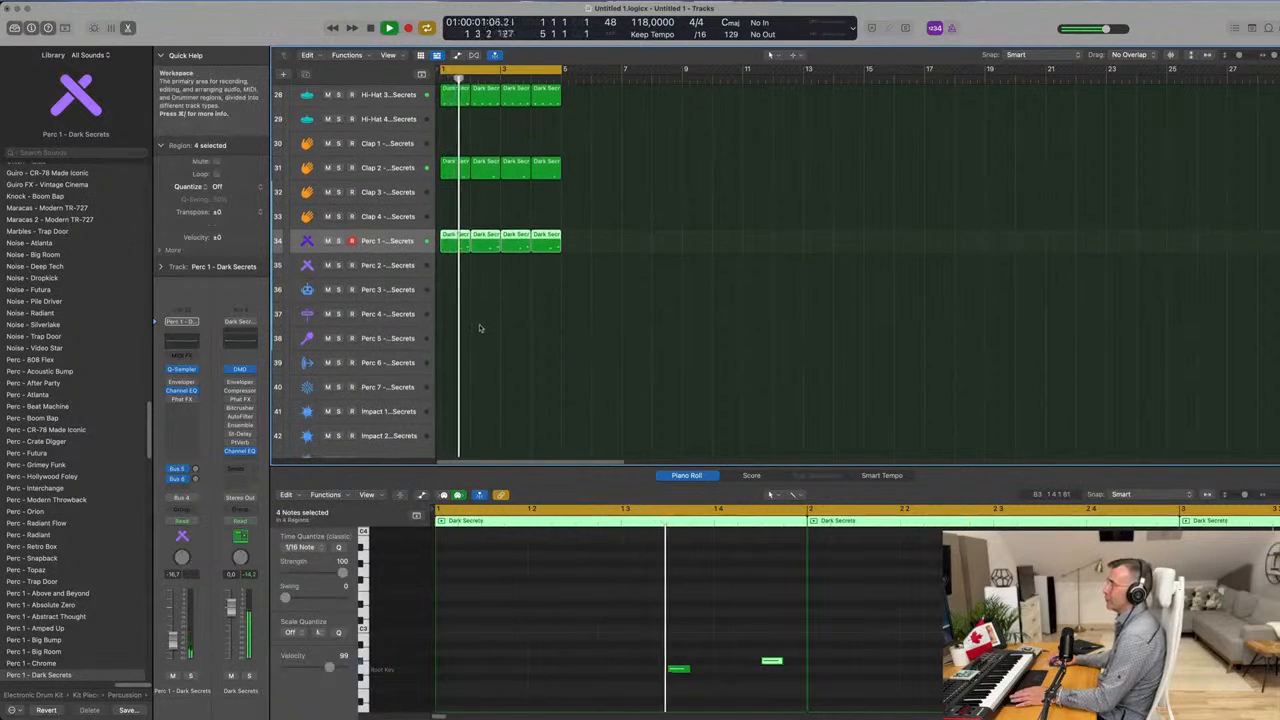
scroll(478, 328, up, 1)
click(455, 128)
drag(455, 140, 455, 372)
key(space)
key(space)
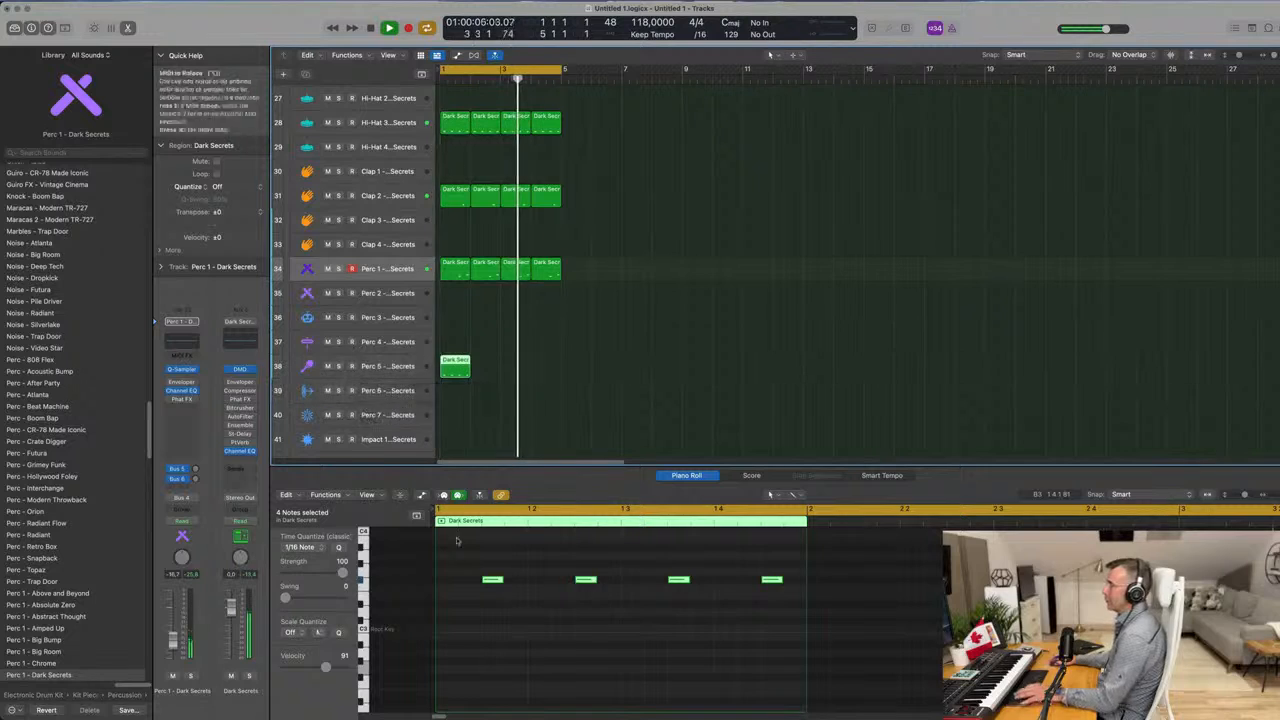
Lower the Perc 5 notes to C3 and duplicate them onto the first, second and fourth sixteenths of every beat.
drag(454, 566, 786, 609)
key(space)
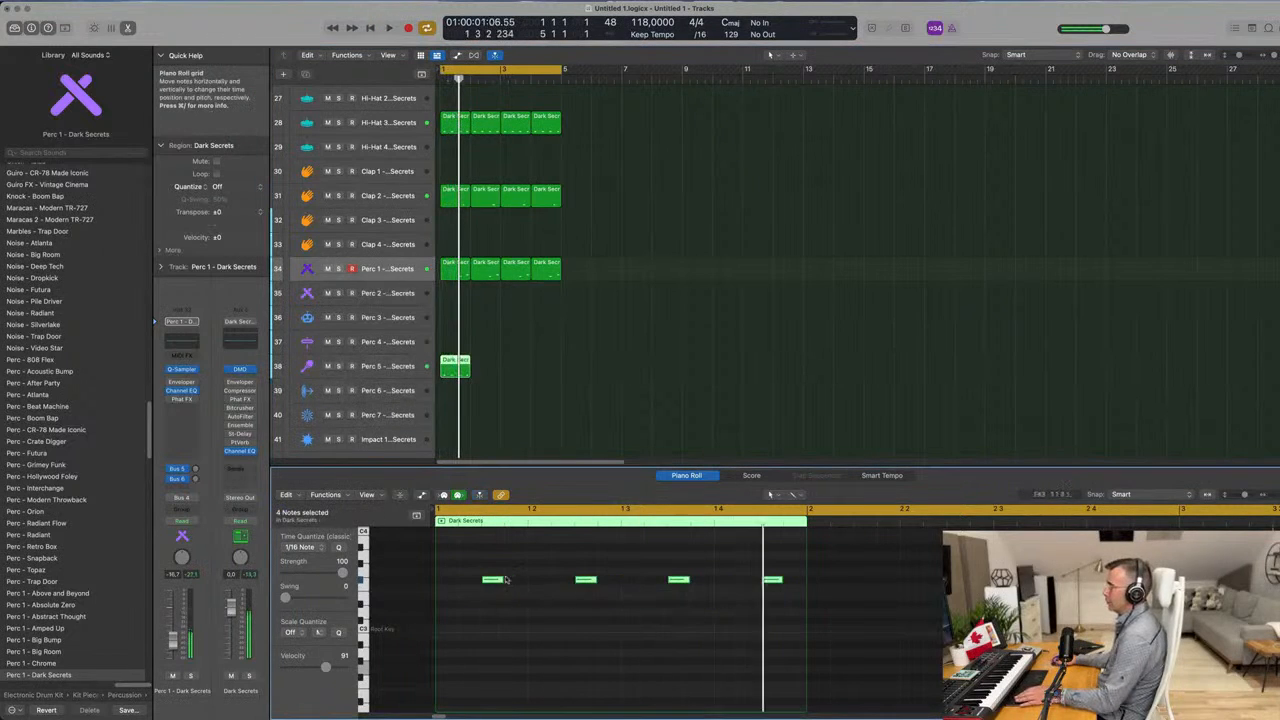
drag(500, 581, 518, 632)
key(space)
Set the Perc 5 track level to about -15.8 dB and play back the loop.
click(368, 374)
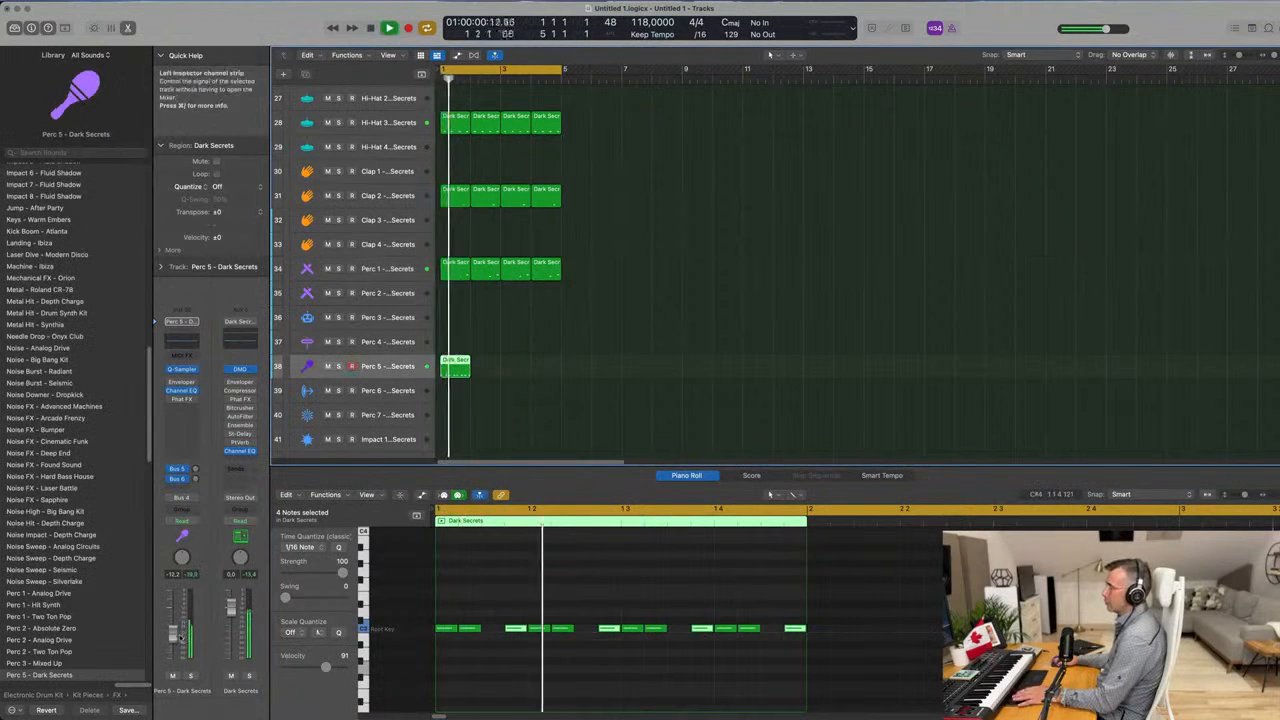
key(space)
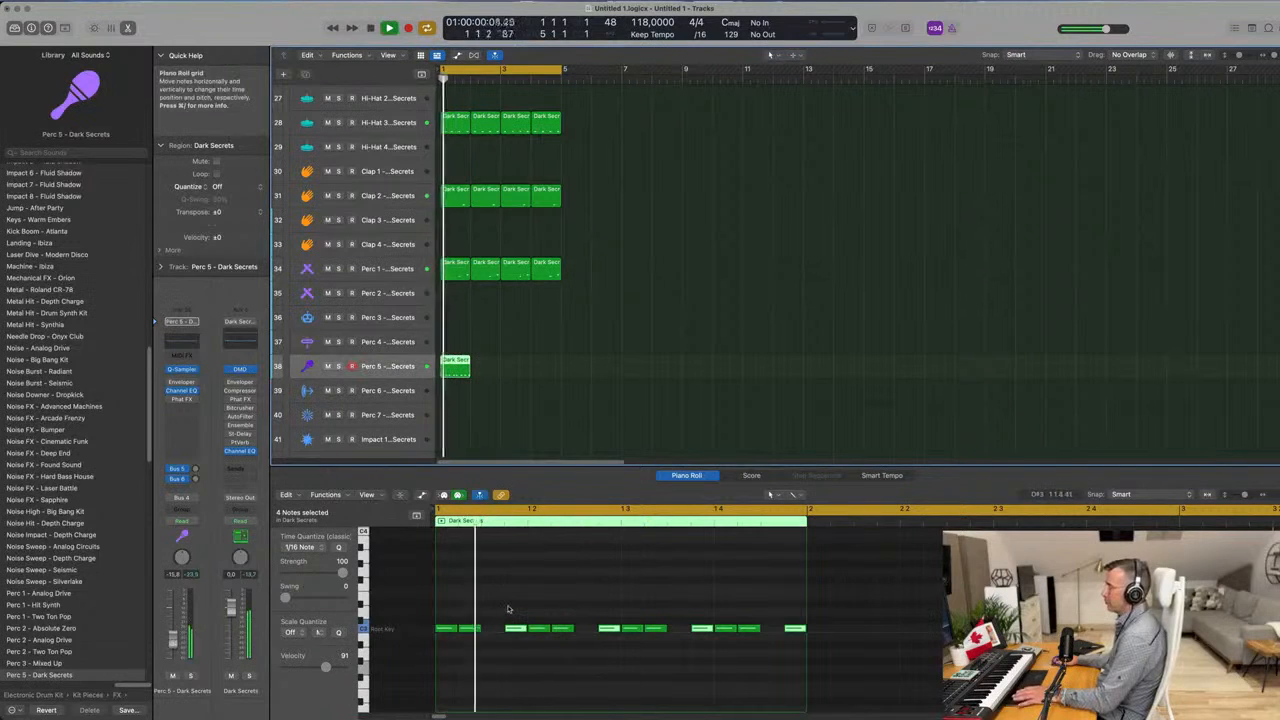
Remove the extra sixteenth notes from the first half of the Perc 5 pattern and repeat its region across four bars.
click(469, 630)
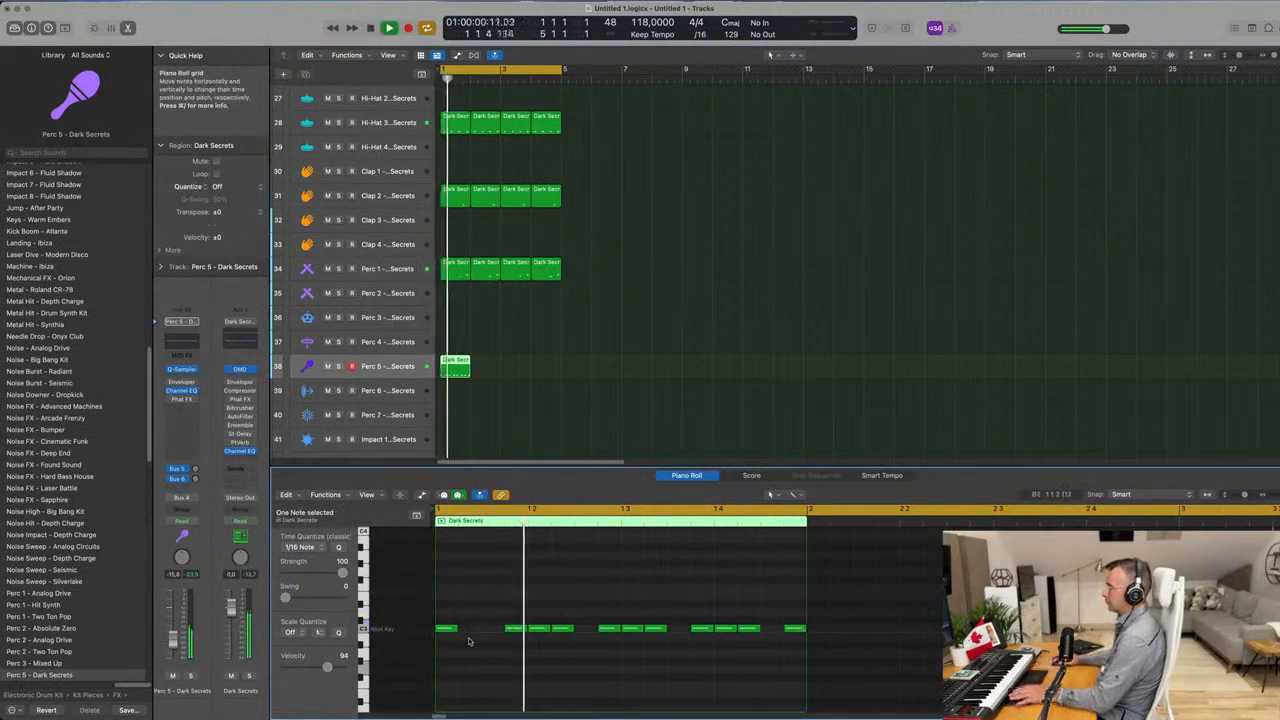
drag(536, 602, 562, 636)
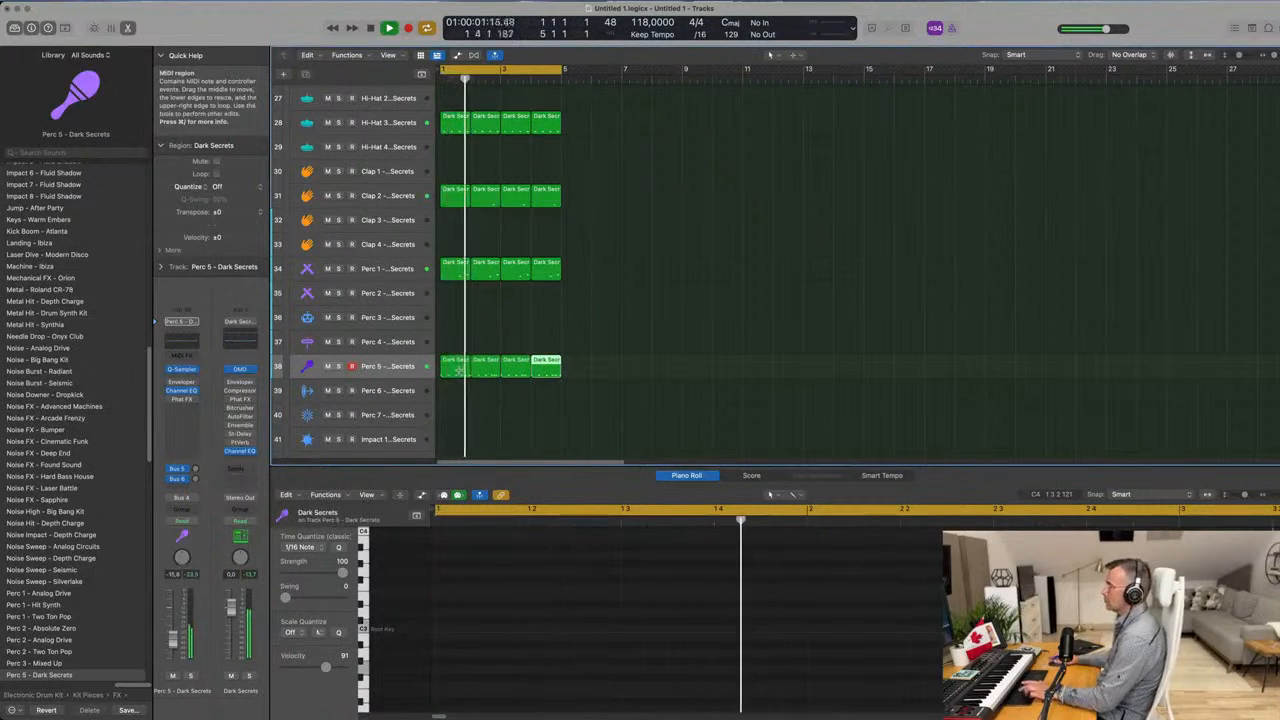
Select the Perc 5 track and lower its level to about -17.2 dB while the full loop plays.
click(310, 368)
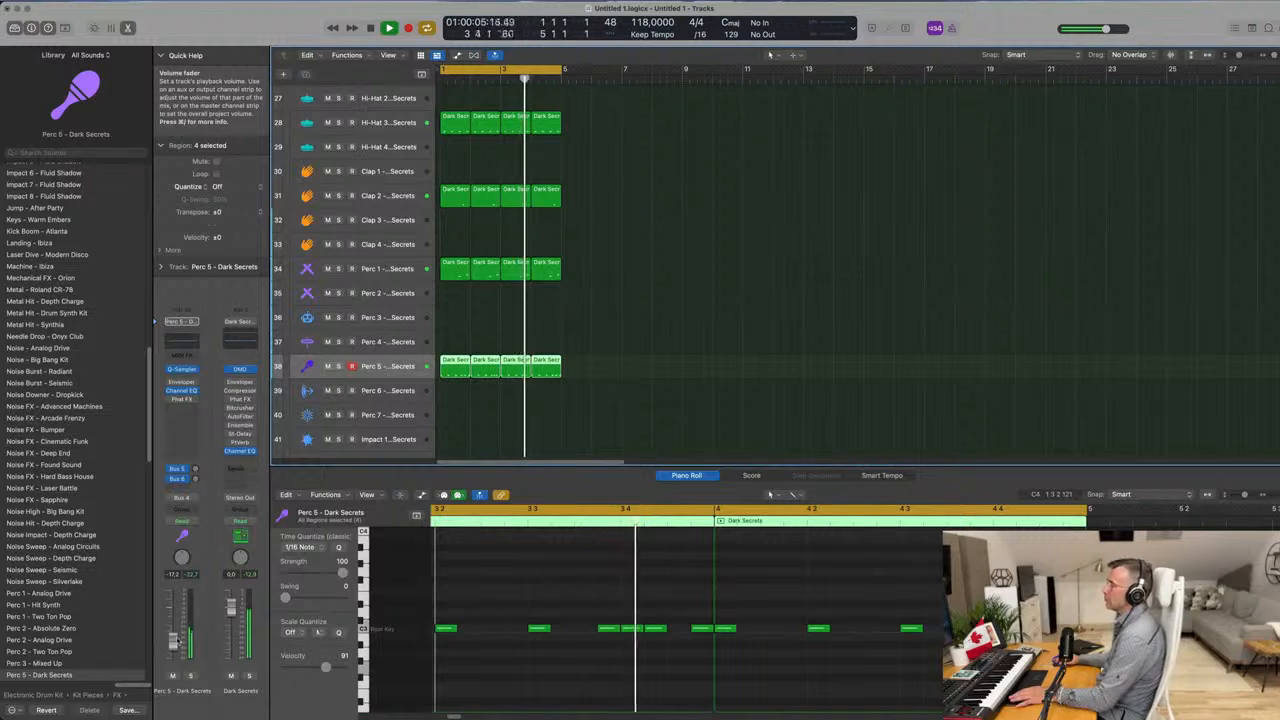
scroll(628, 397, down, 2)
scroll(628, 397, down, 4)
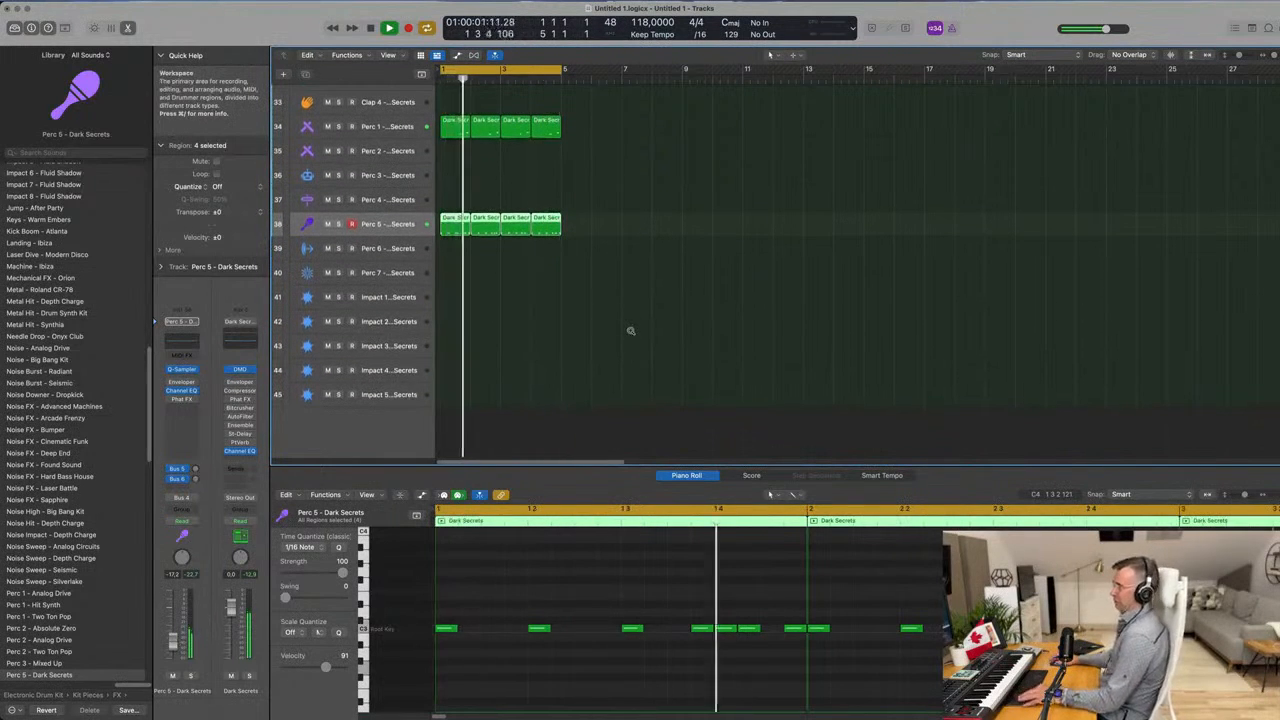
scroll(629, 329, up, 10)
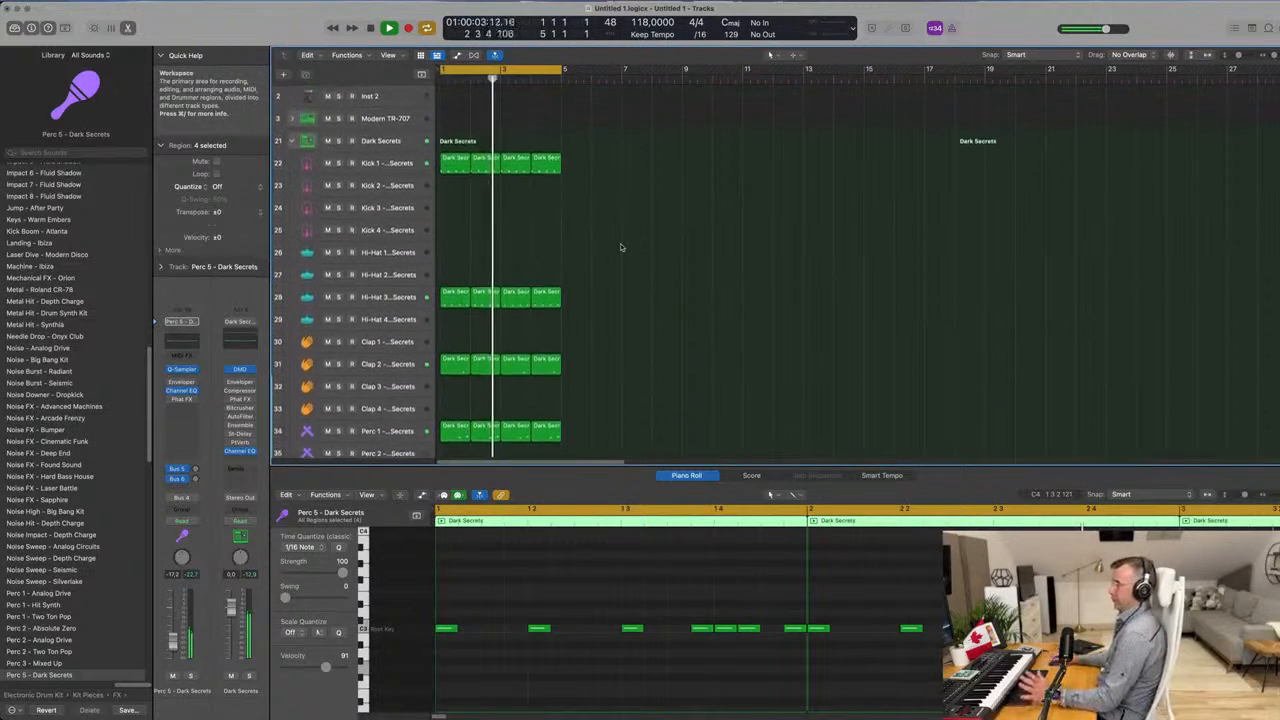
scroll(620, 247, up, 2)
Select the Inst 1 track and search the Apple Loops for "conga".
click(385, 92)
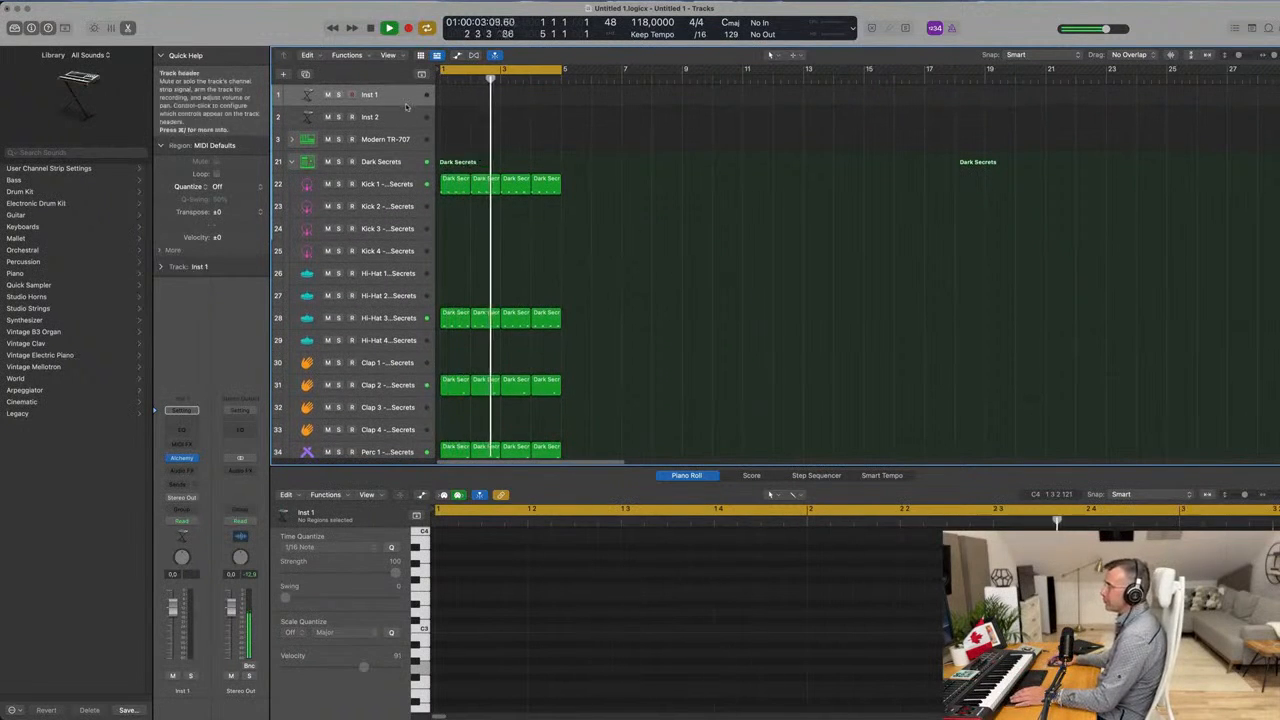
scroll(539, 260, down, 15)
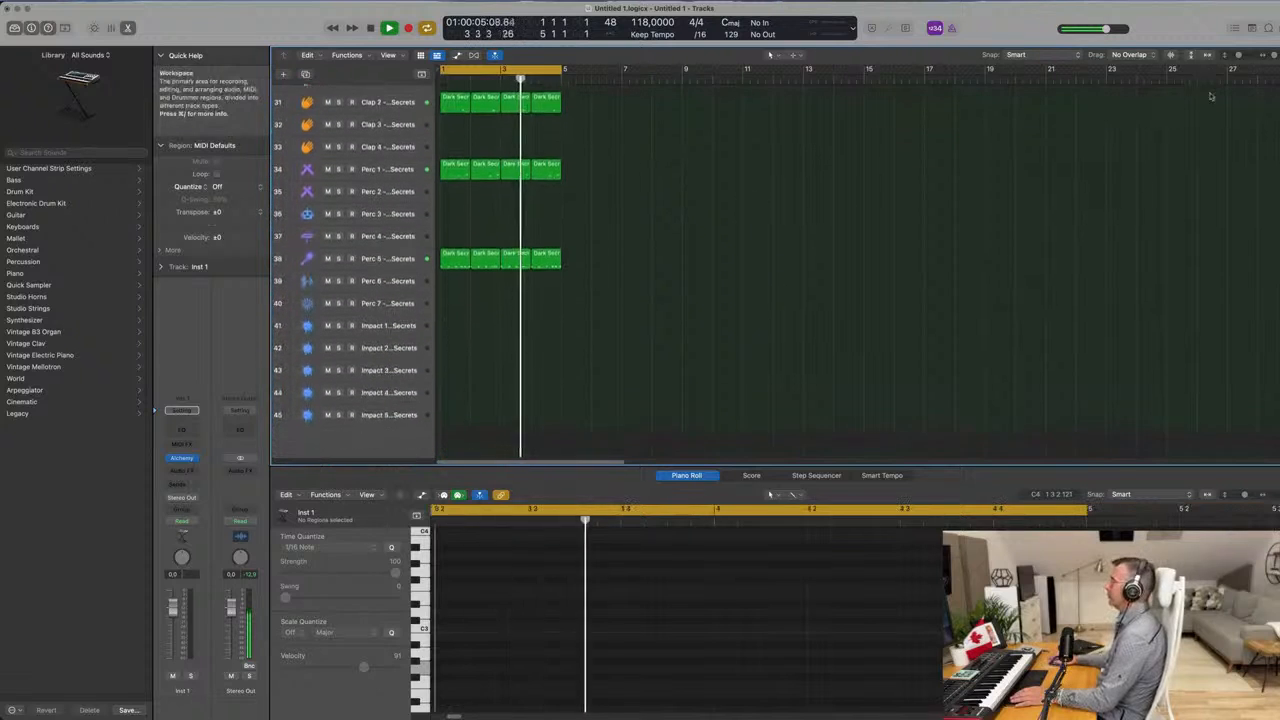
click(1251, 27)
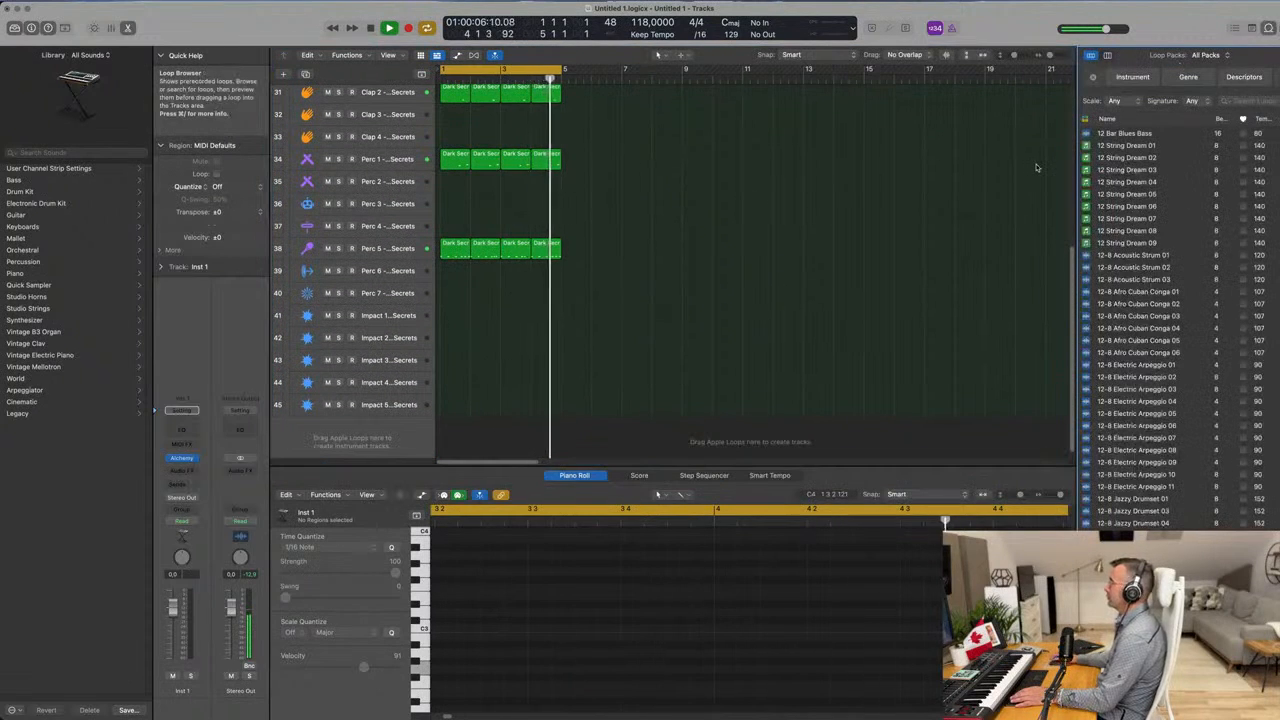
click(1237, 101)
text(cong)
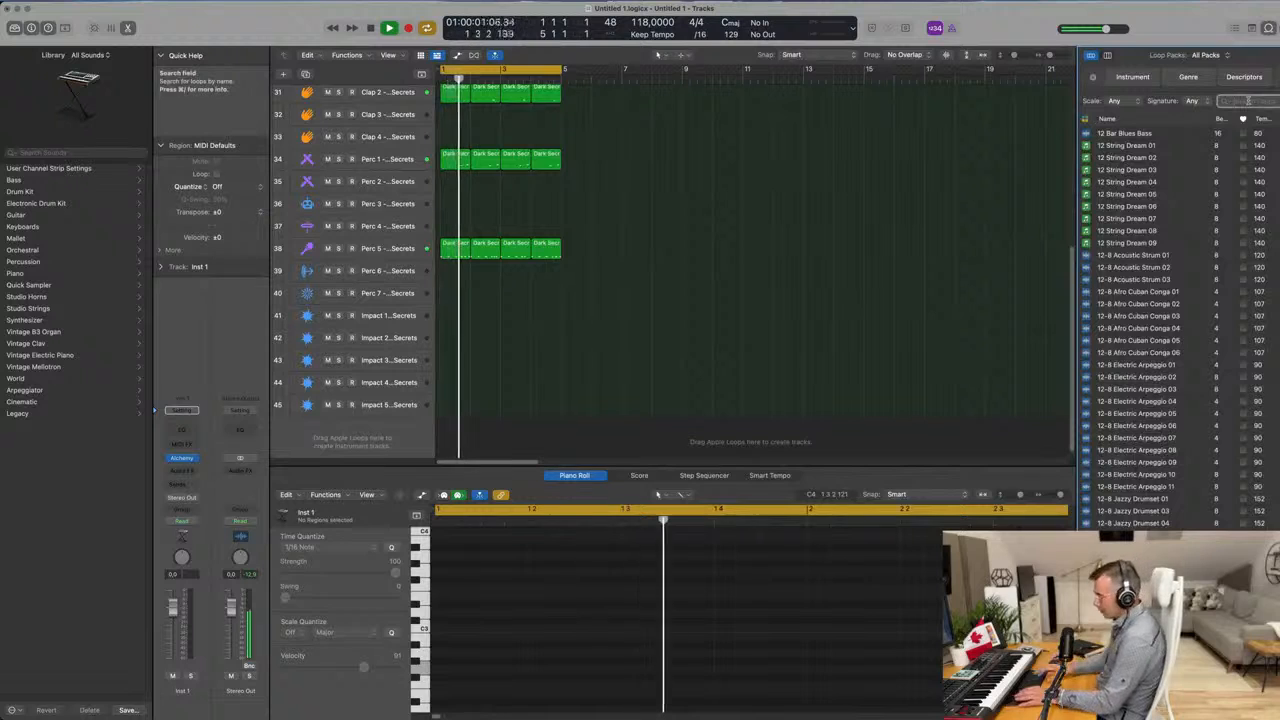
text(a)
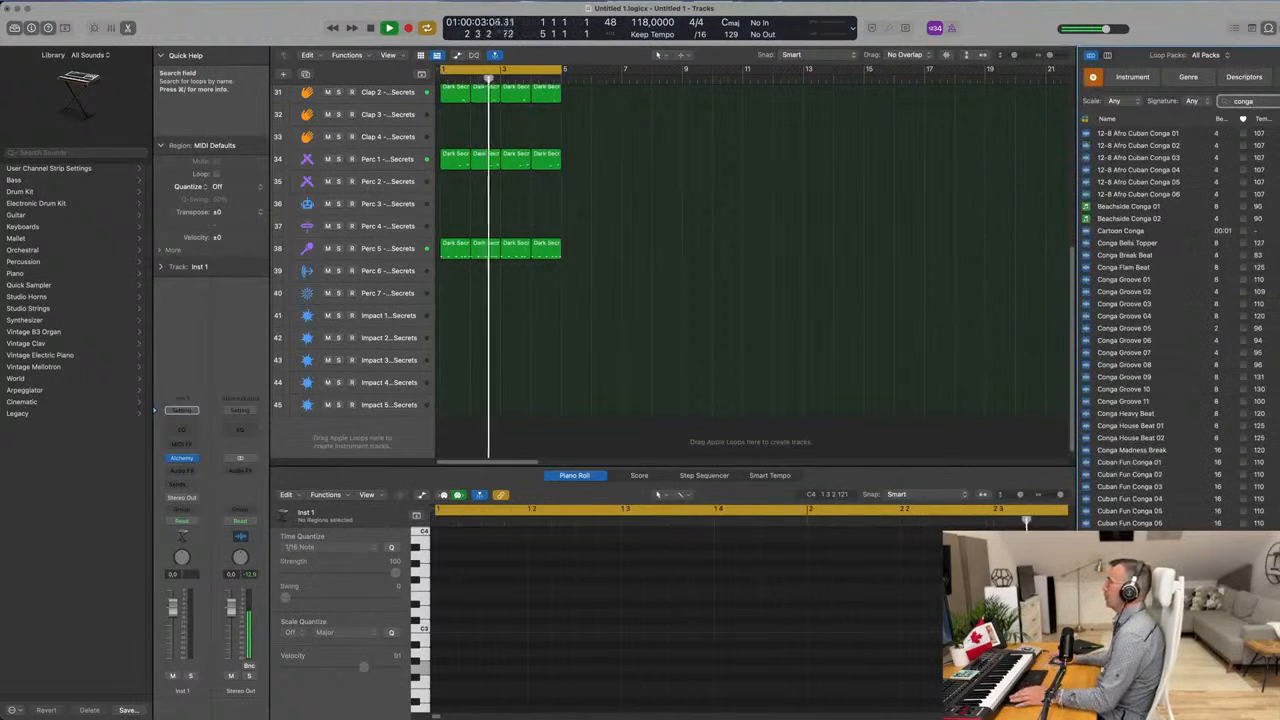
Audition 12-8 Afro Cuban Conga 01, Cartoon Conga and Conga Groove 01, 02 and 05 against the beat.
click(1158, 133)
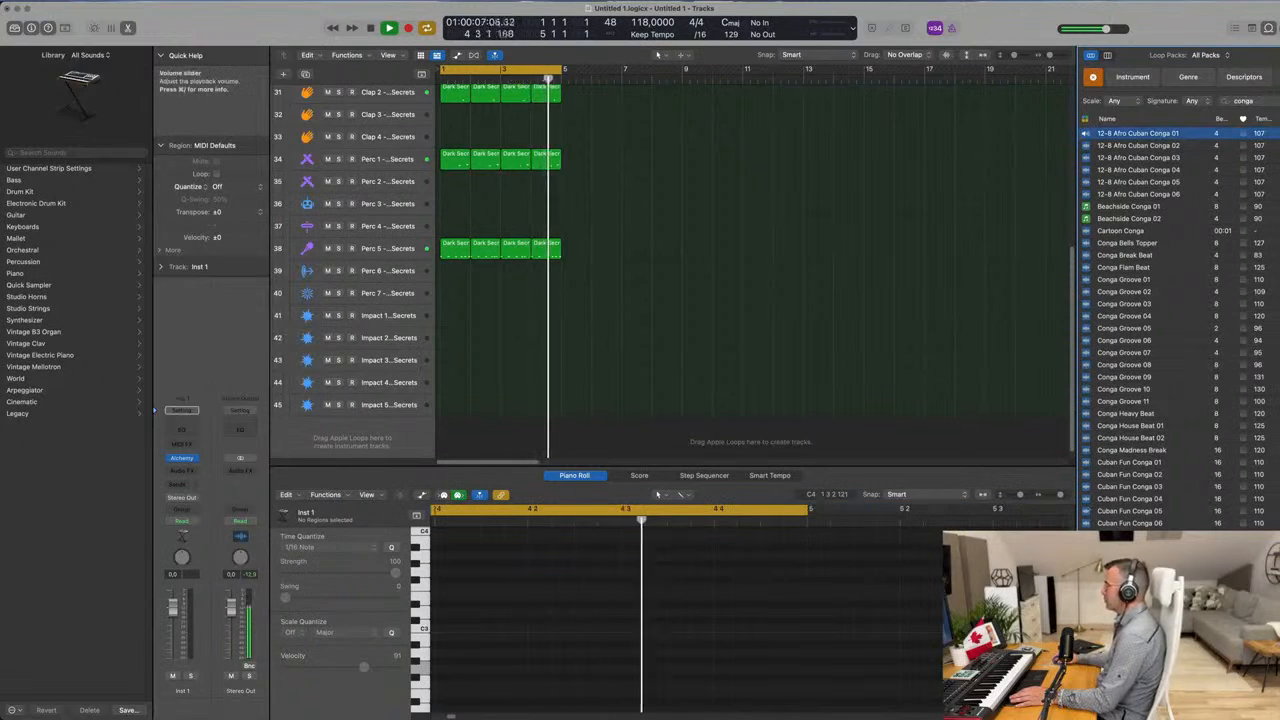
click(1128, 710)
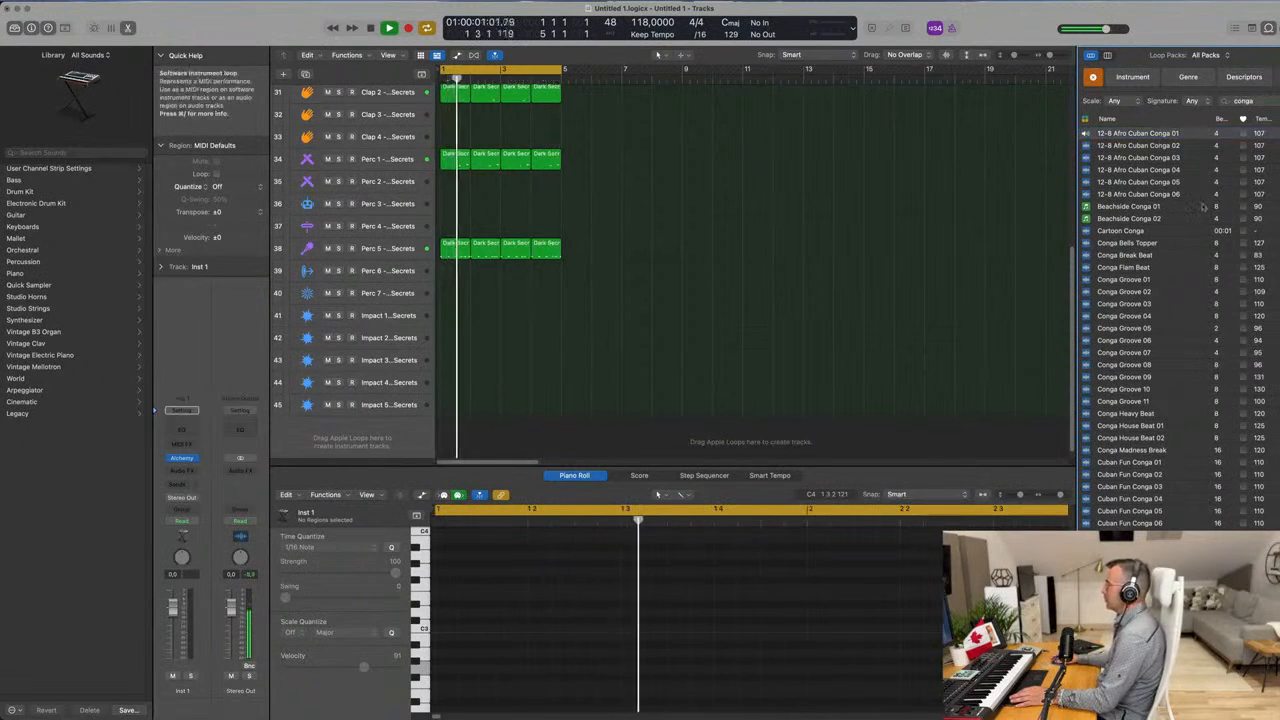
click(1128, 232)
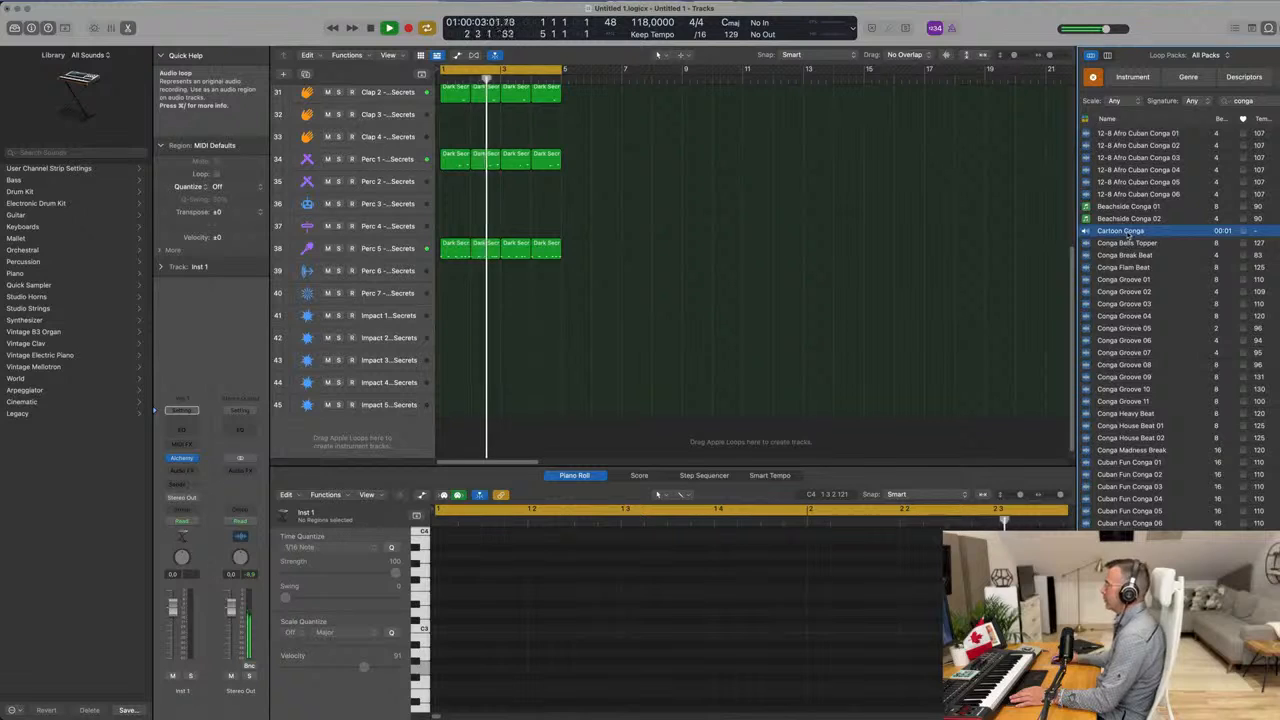
click(1128, 280)
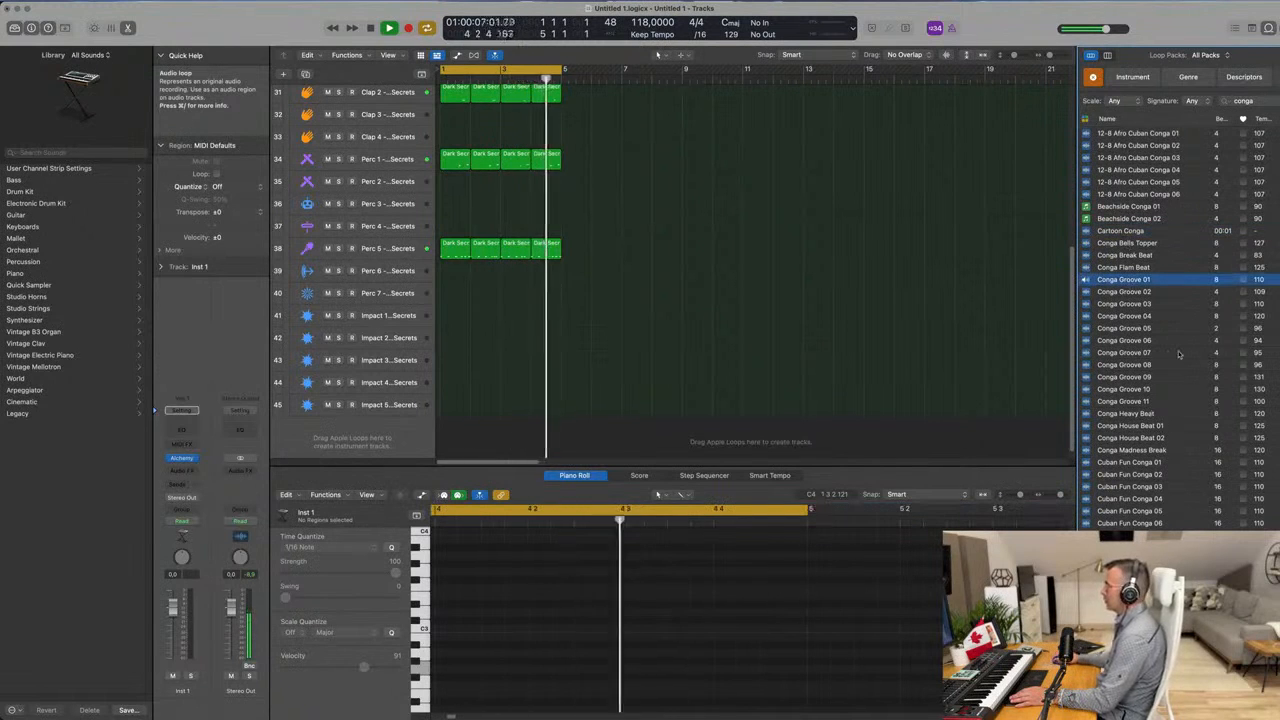
click(1131, 291)
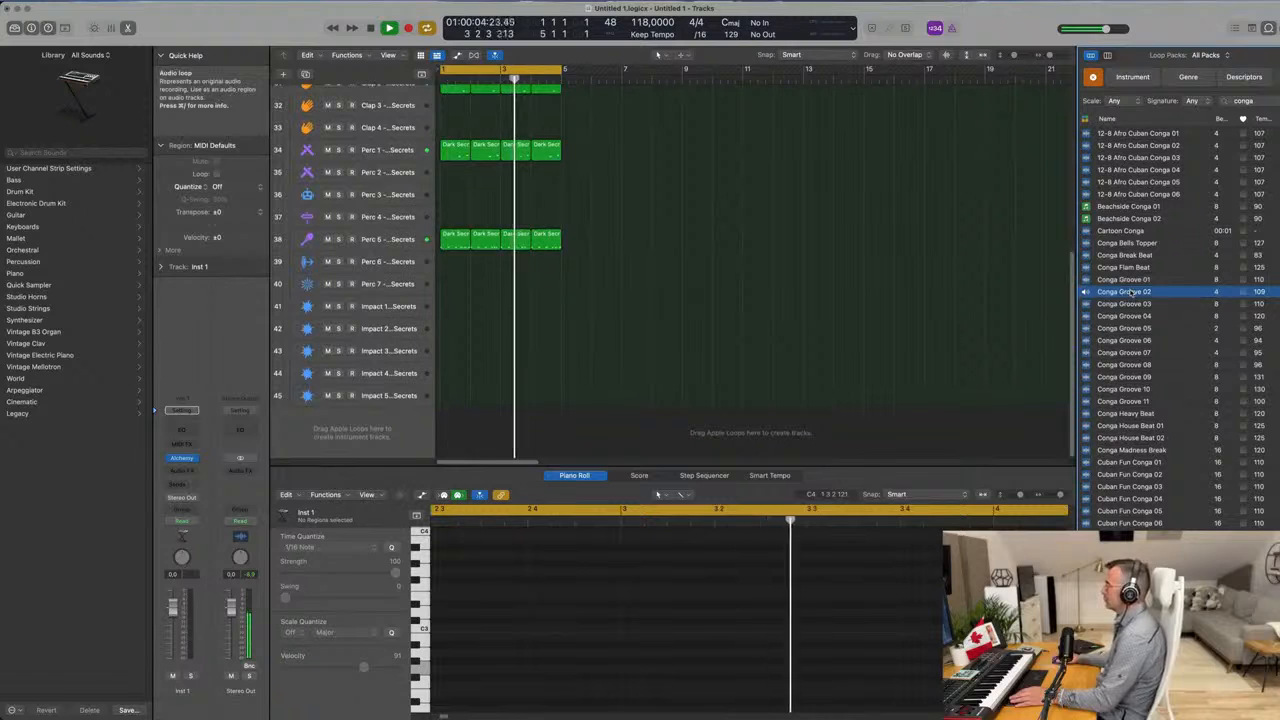
click(1127, 328)
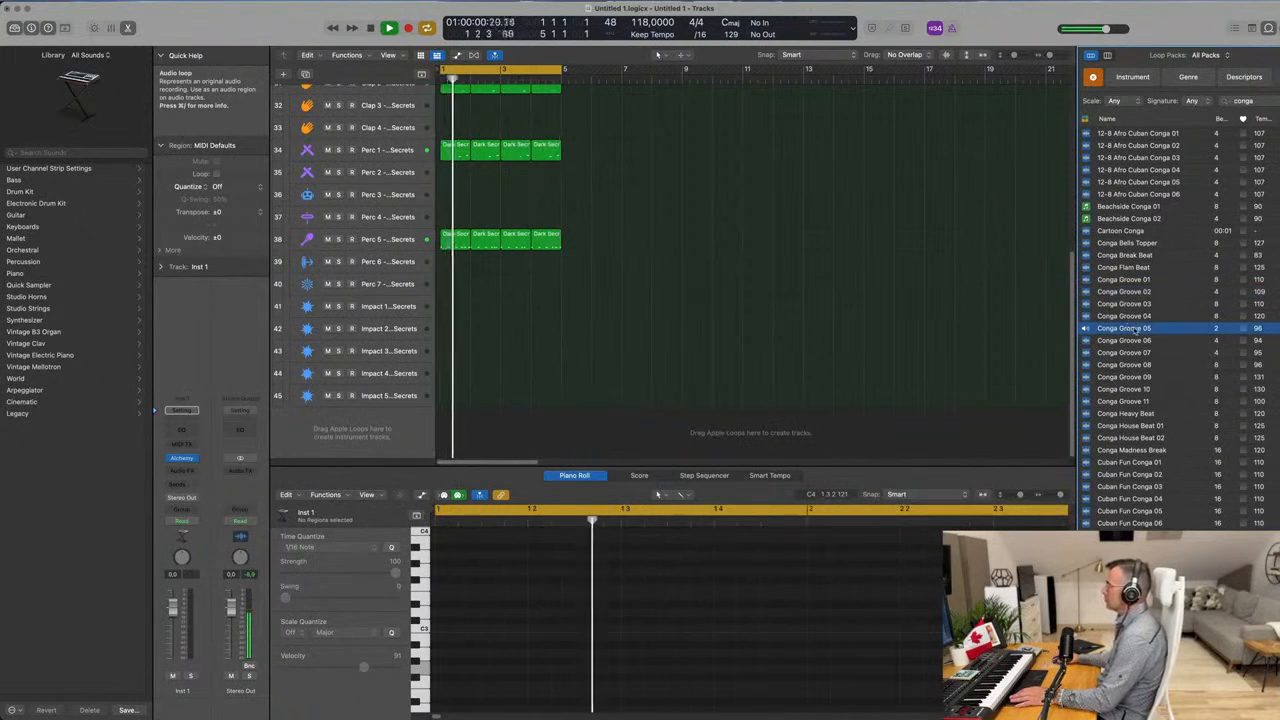
Add the Conga Groove 05 loop on a new track below the kit, starting at bar 1.
drag(1127, 328, 491, 419)
click(490, 412)
click(474, 409)
drag(498, 419, 462, 423)
Repeat the Conga Groove 05 region across all four bars and set its track level to about -17.6 dB.
scroll(462, 423, up, 6)
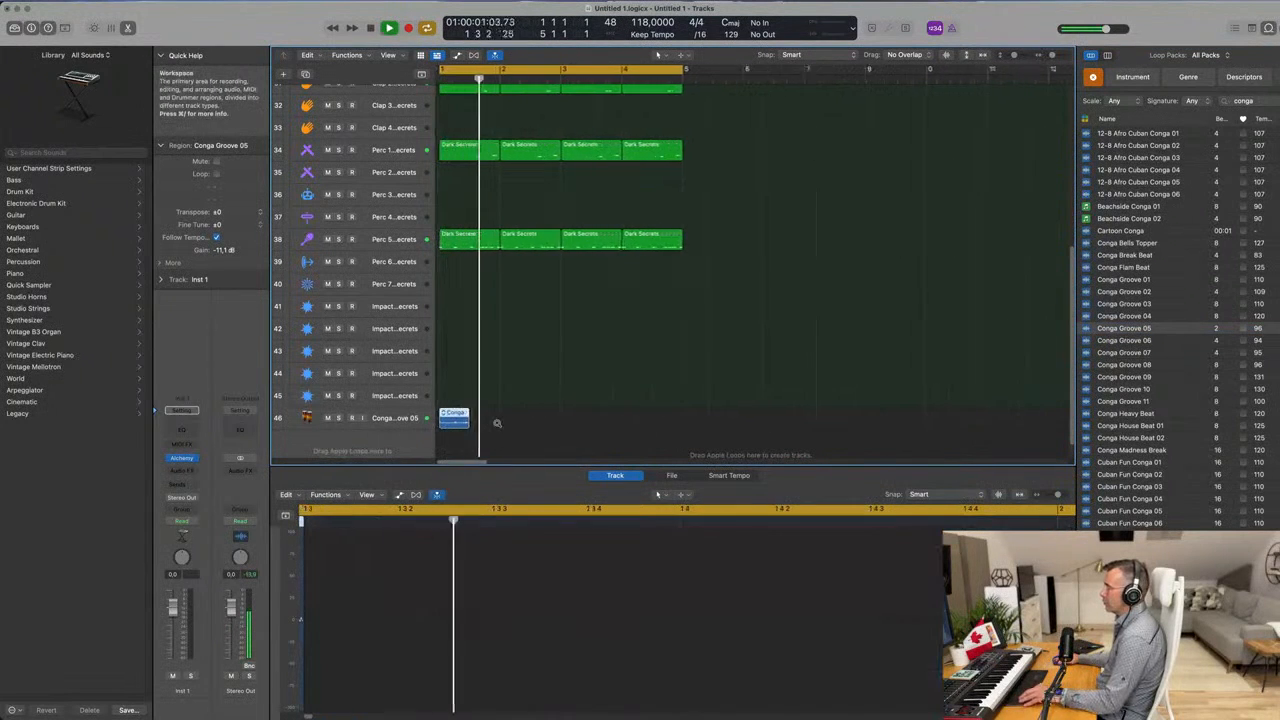
scroll(540, 423, up, 2)
drag(473, 423, 635, 423)
drag(488, 420, 683, 430)
scroll(628, 373, down, 6)
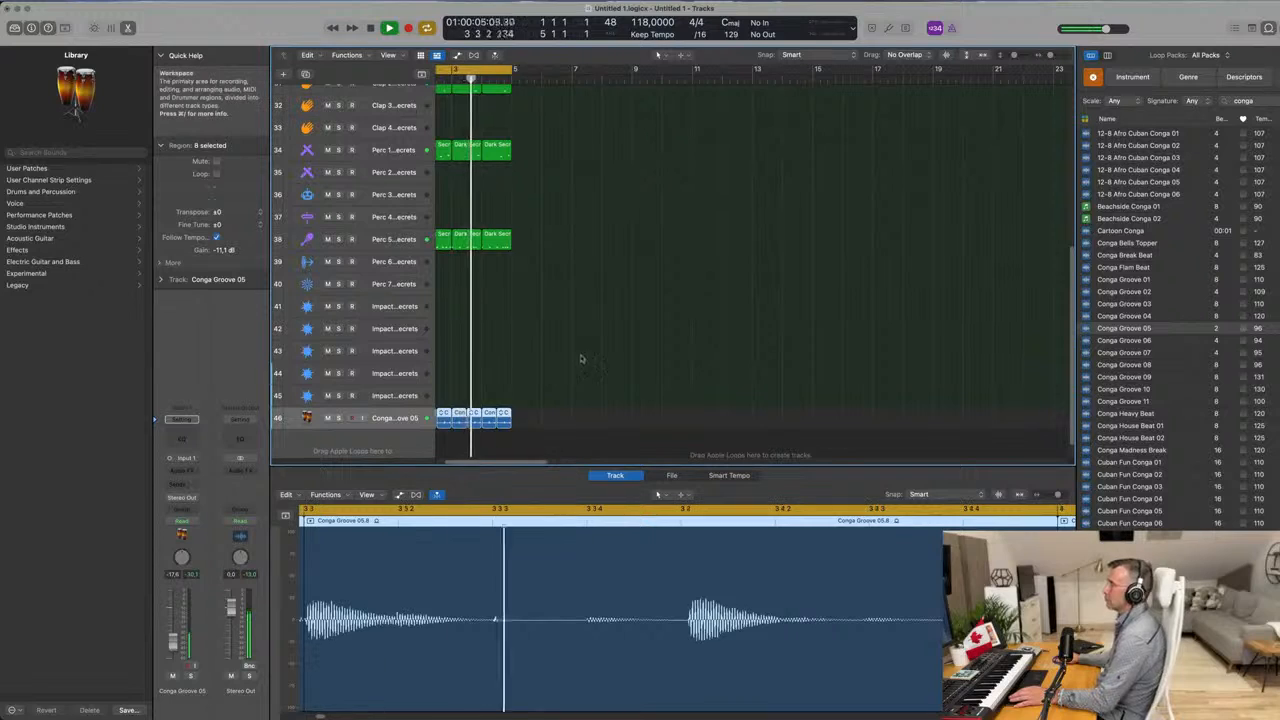
scroll(588, 333, down, 1)
scroll(588, 331, down, 1)
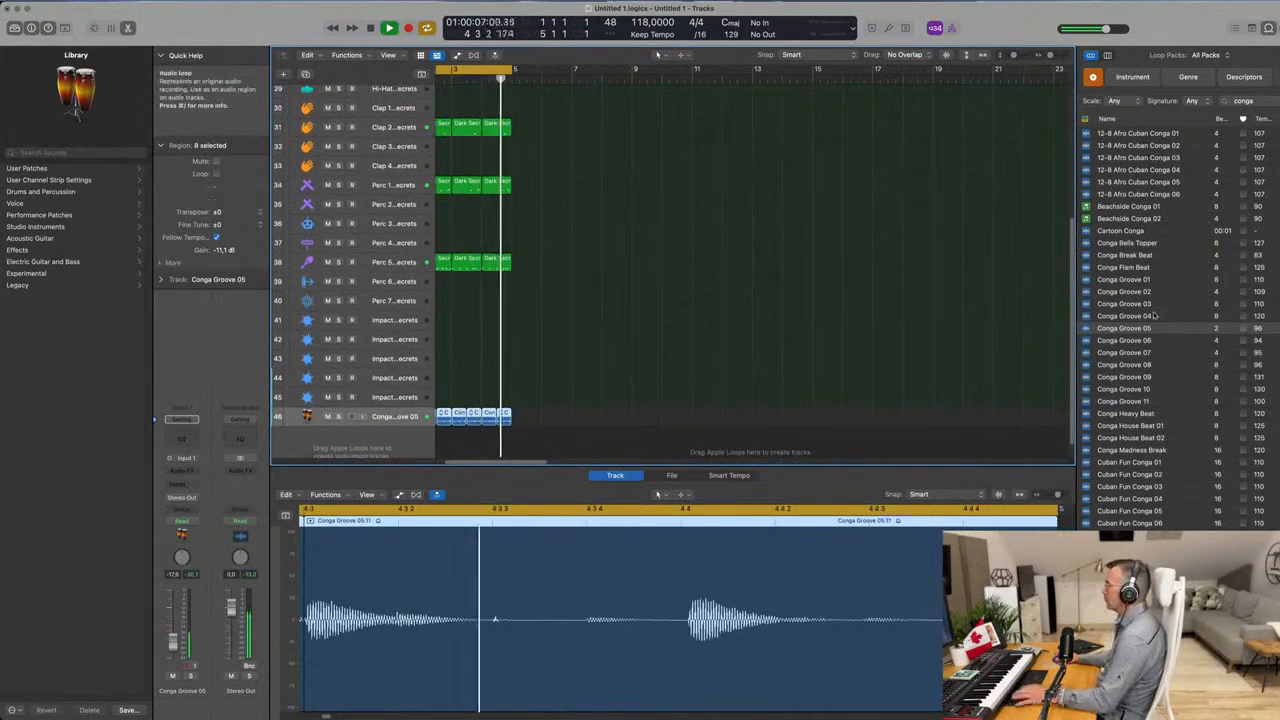
Audition the Conga House Beat 02 and Conga House Beat 01 loops against the beat.
scroll(1146, 398, down, 2)
click(1143, 396)
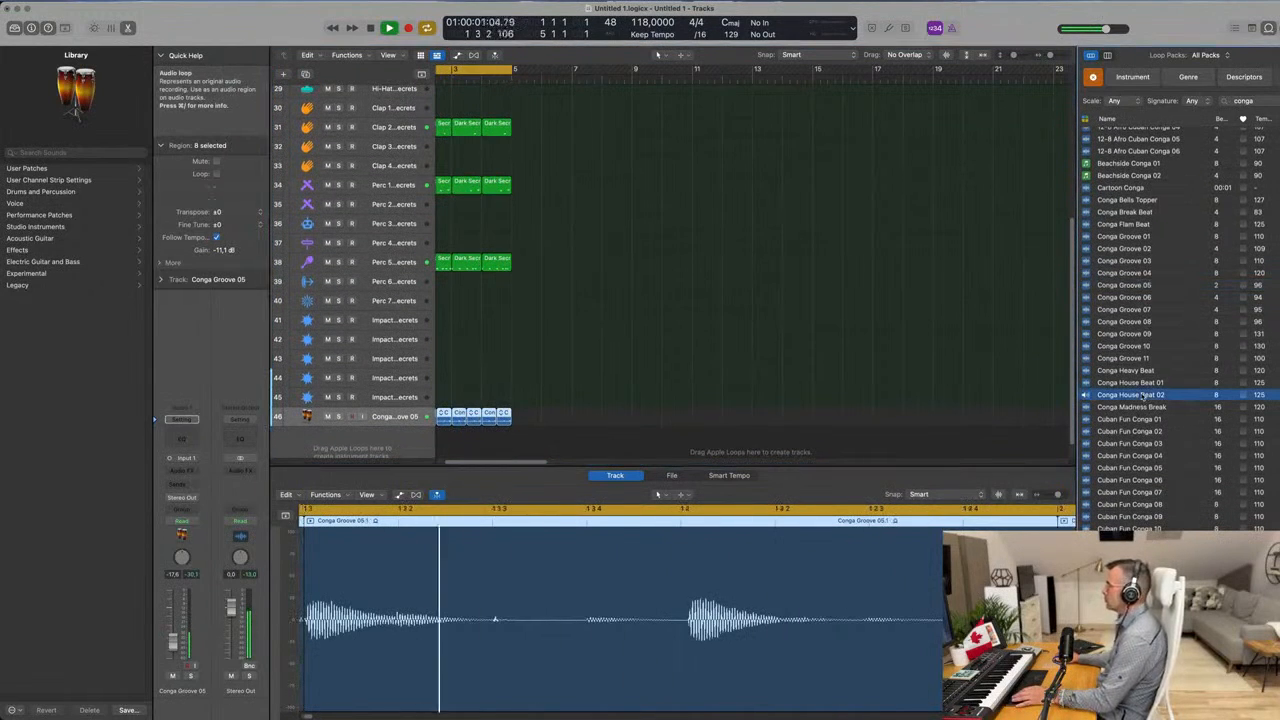
scroll(1140, 396, down, 3)
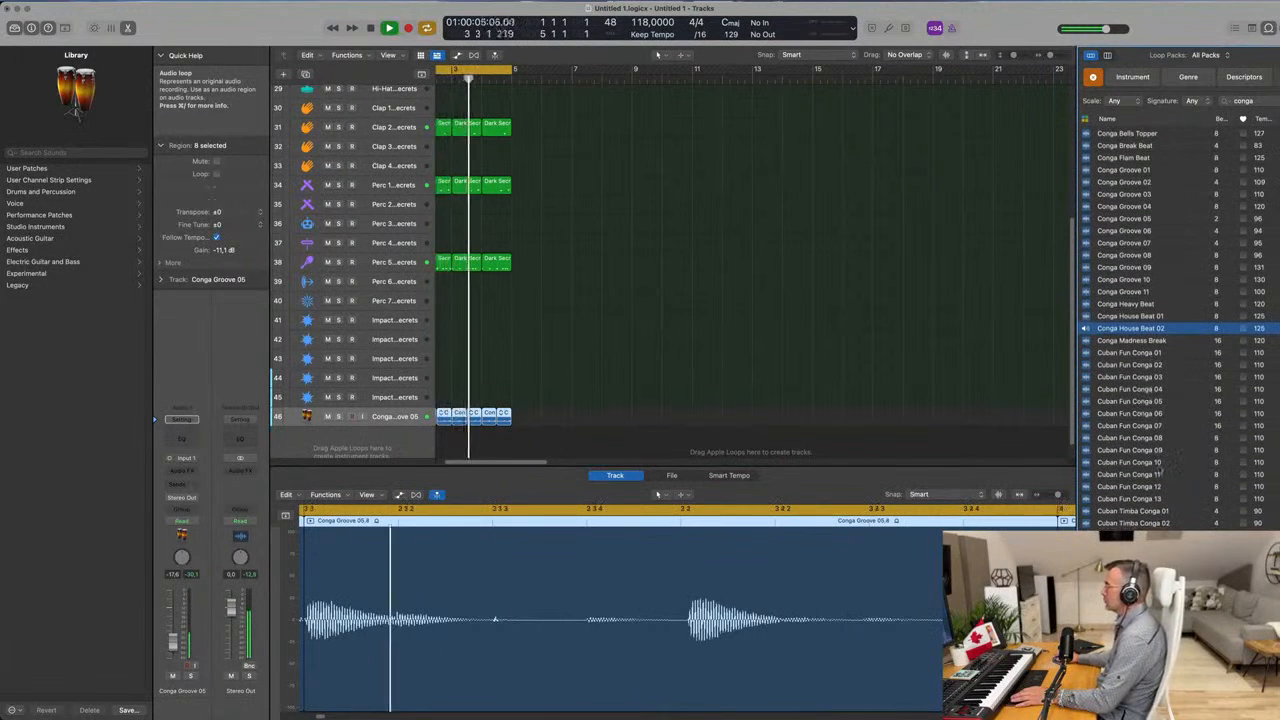
click(1134, 317)
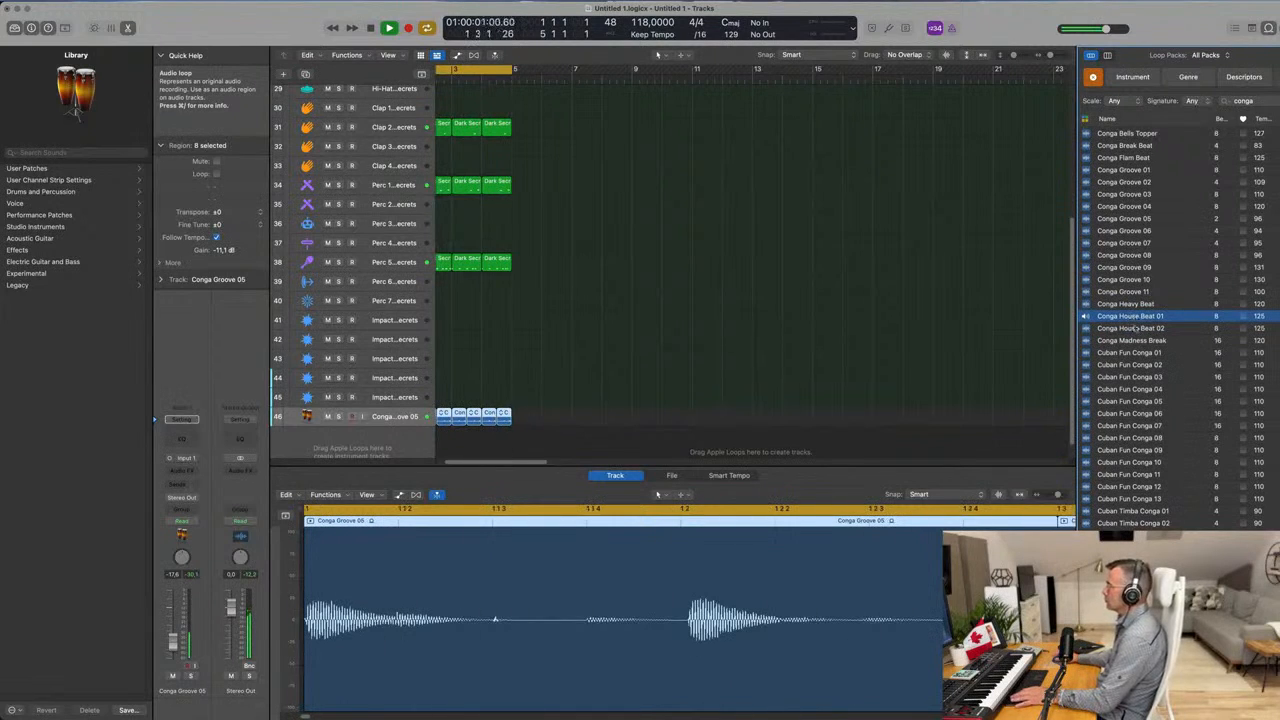
Add Conga House Beat 01 on a new track at bar 1 and repeat it once to fill four bars.
drag(946, 361, 471, 439)
scroll(626, 436, left, 5)
key(space)
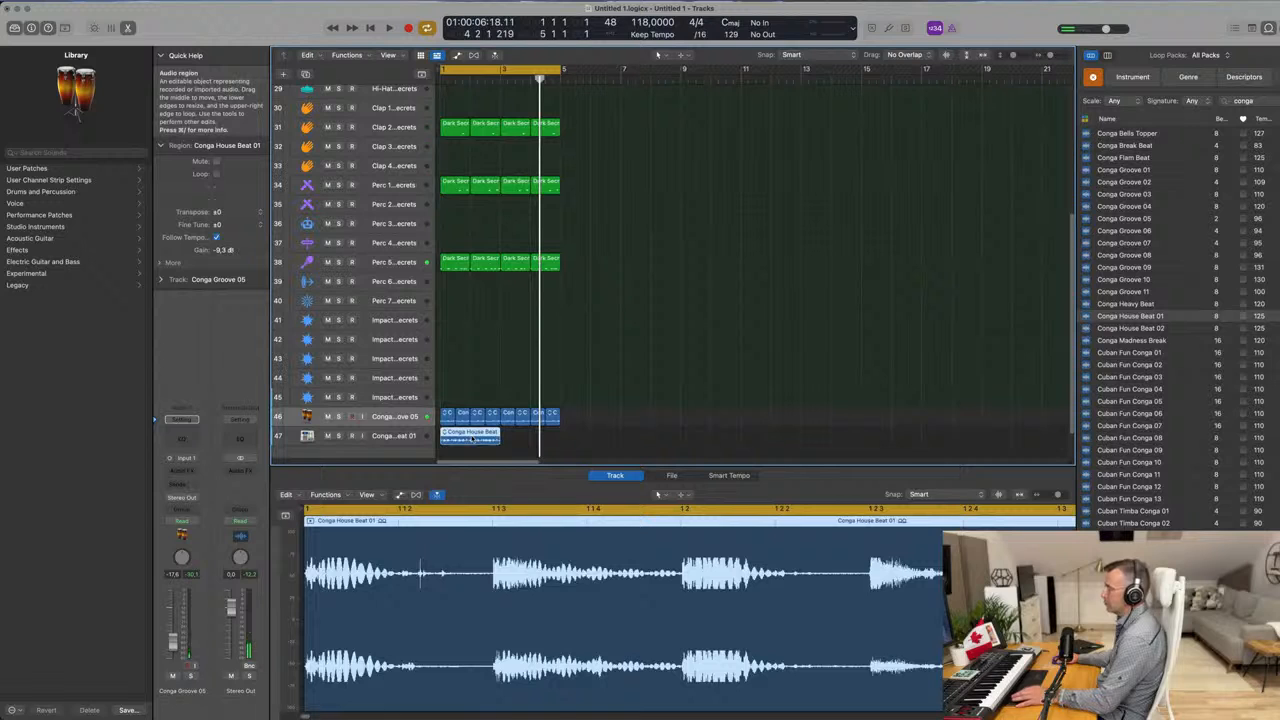
key(super+r)
key(space)
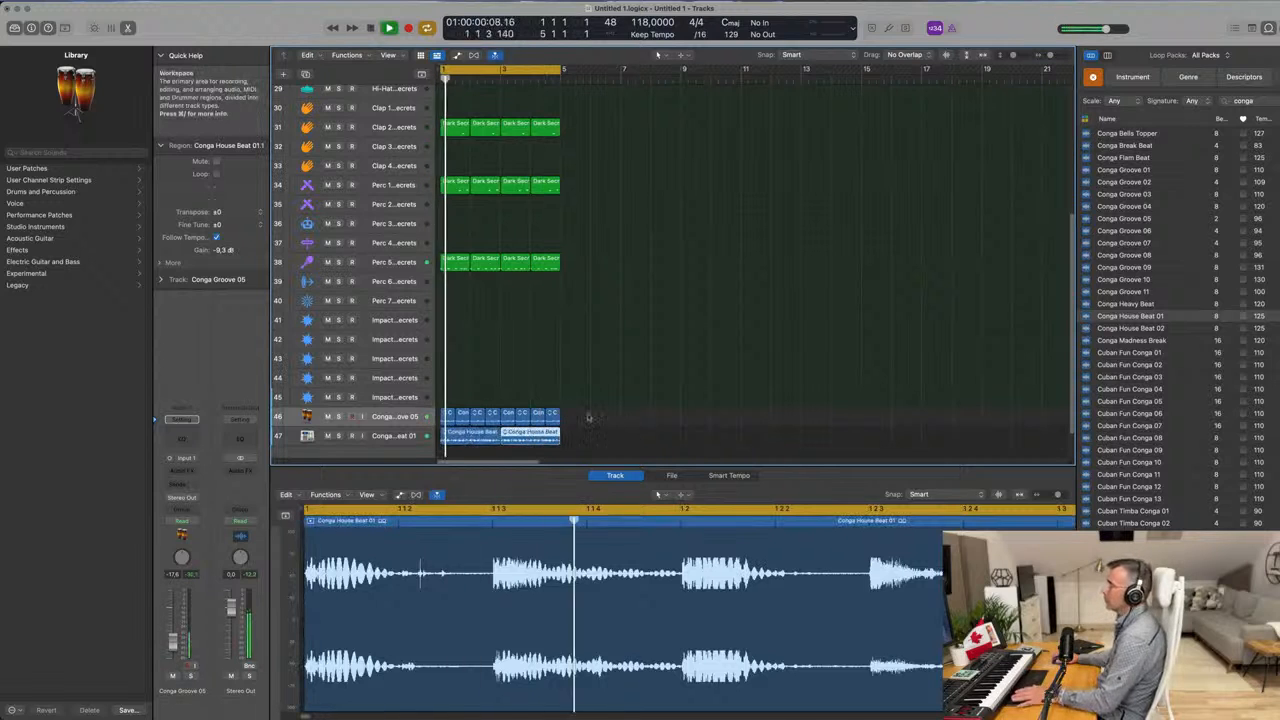
Set the Conga House Beat 01 track level to about -18.5 dB.
click(400, 440)
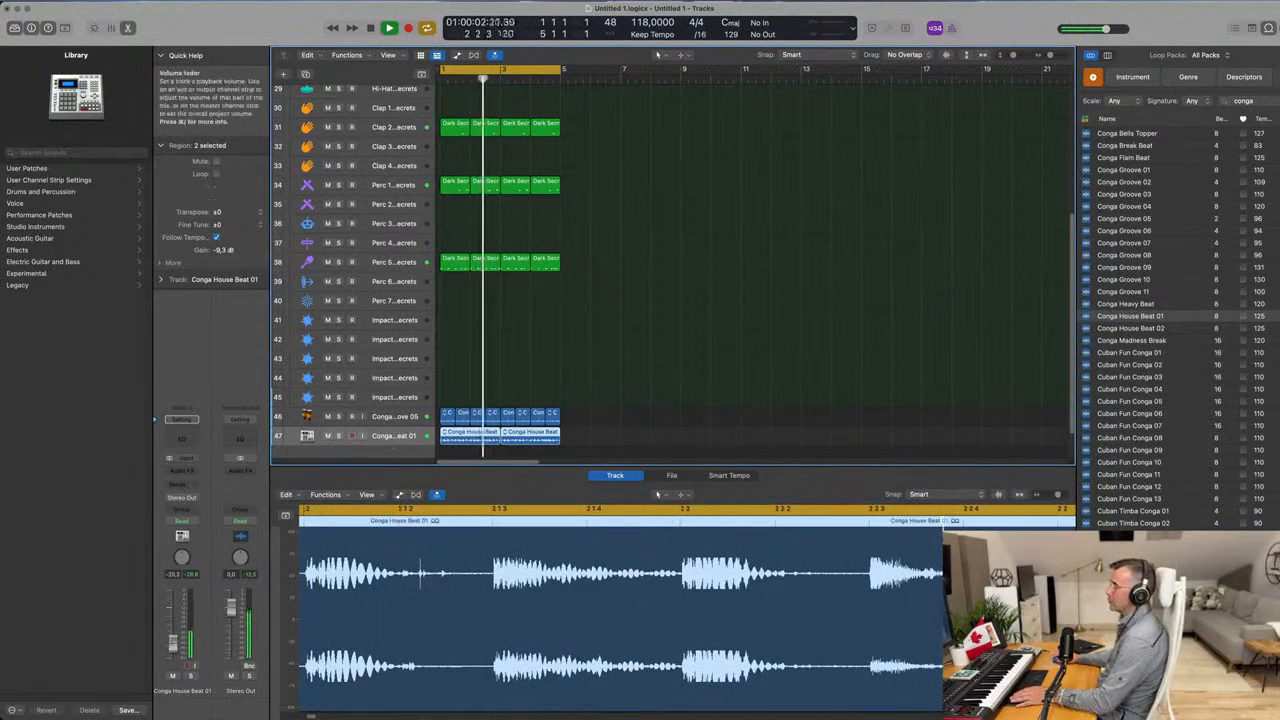
scroll(656, 338, down, 4)
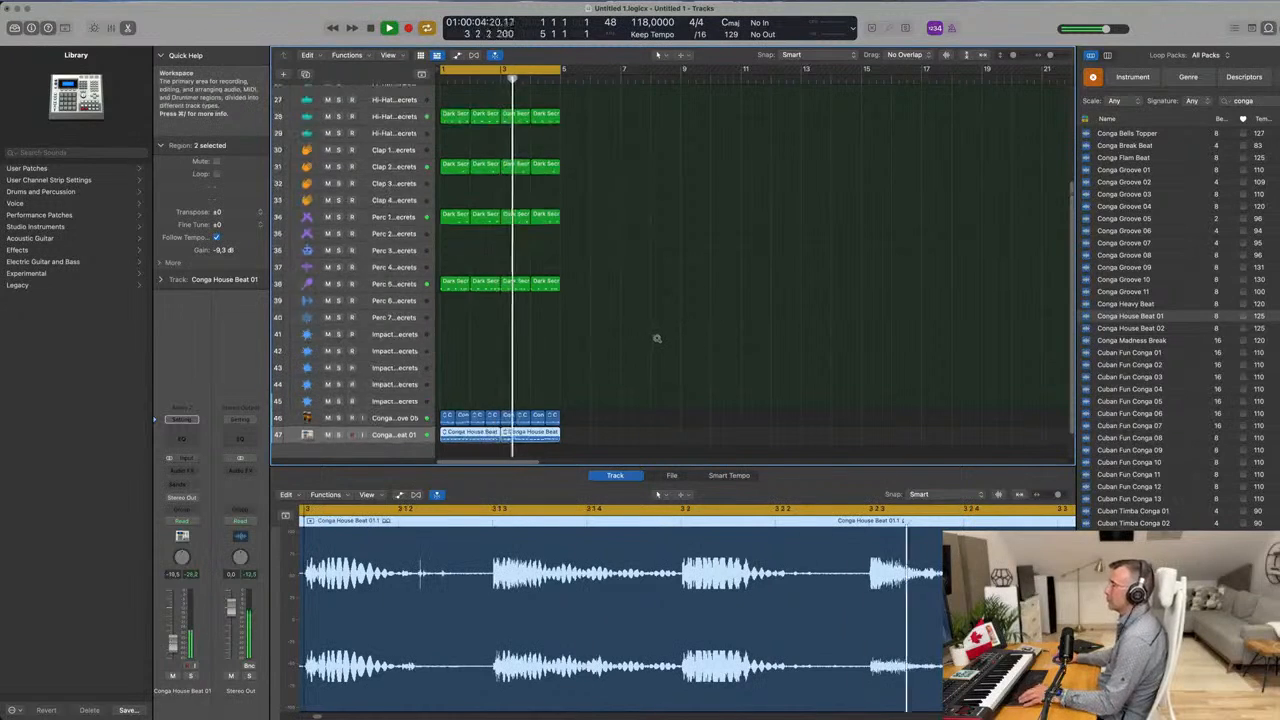
scroll(657, 338, down, 4)
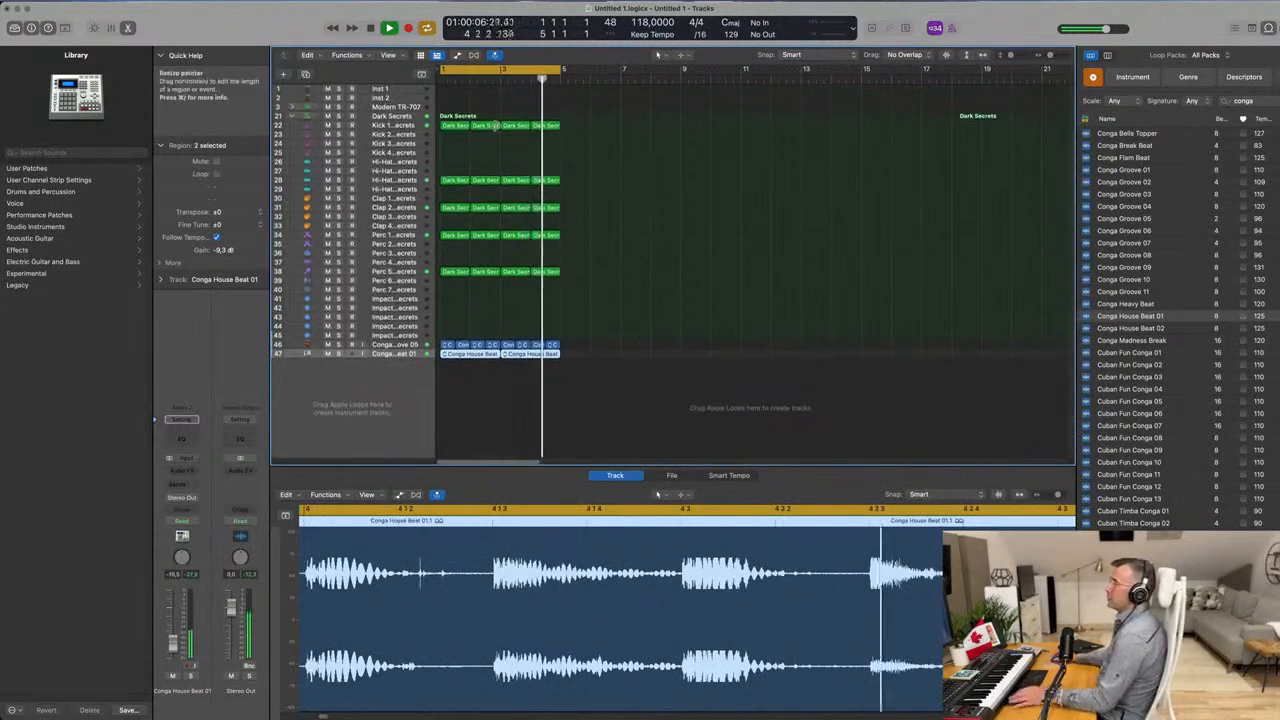
Select the Inst 1 track, show the Tracks toolbar and enlarge only that track with Track Zoom.
click(398, 90)
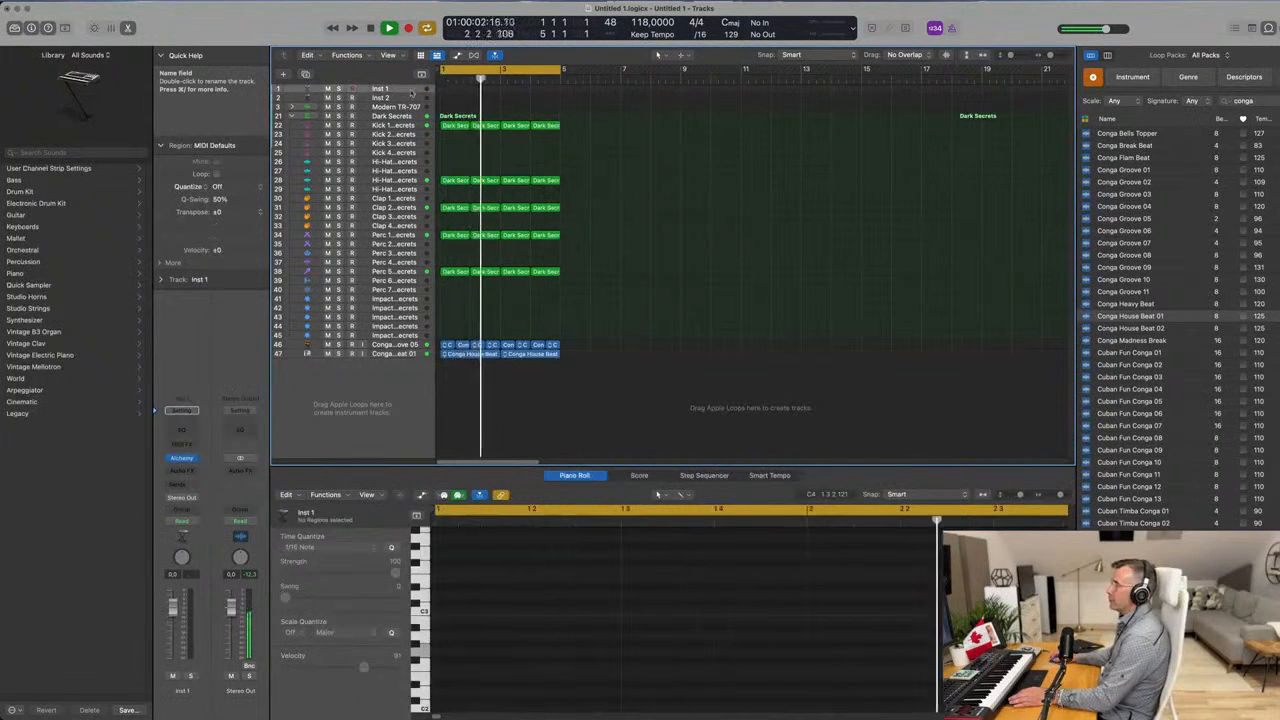
key(ctrl+alt+super+t)
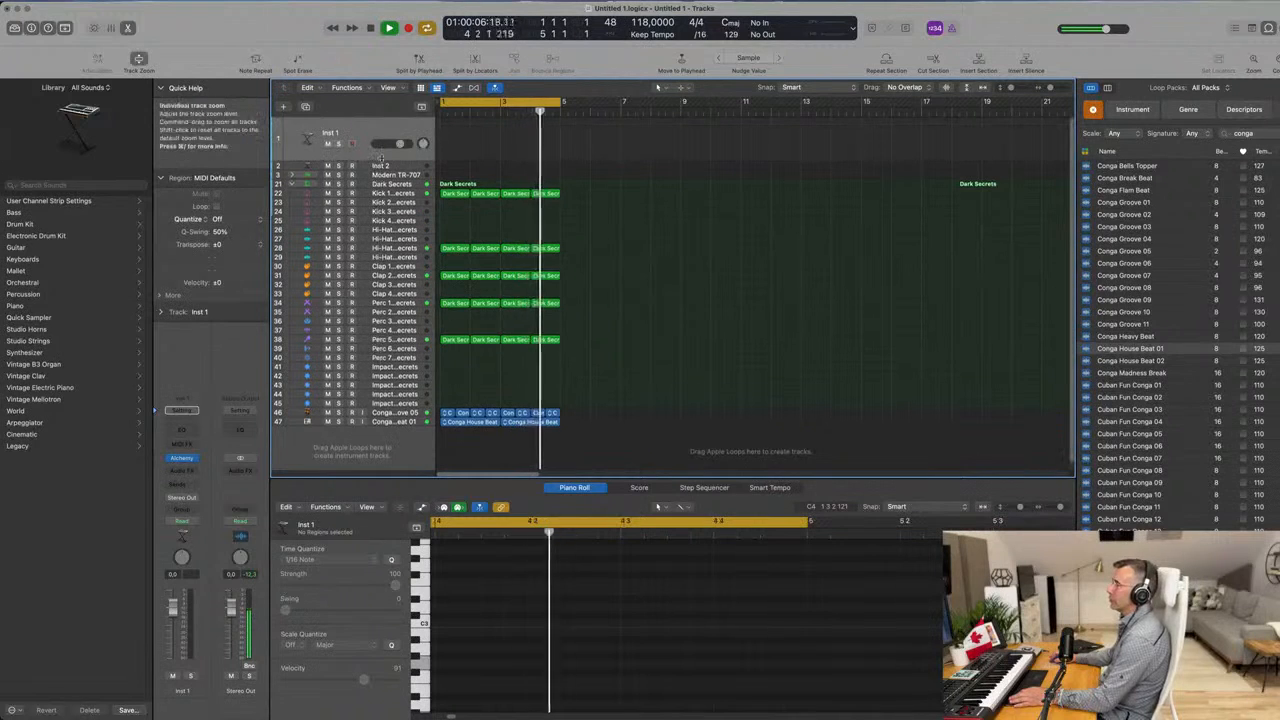
click(139, 60)
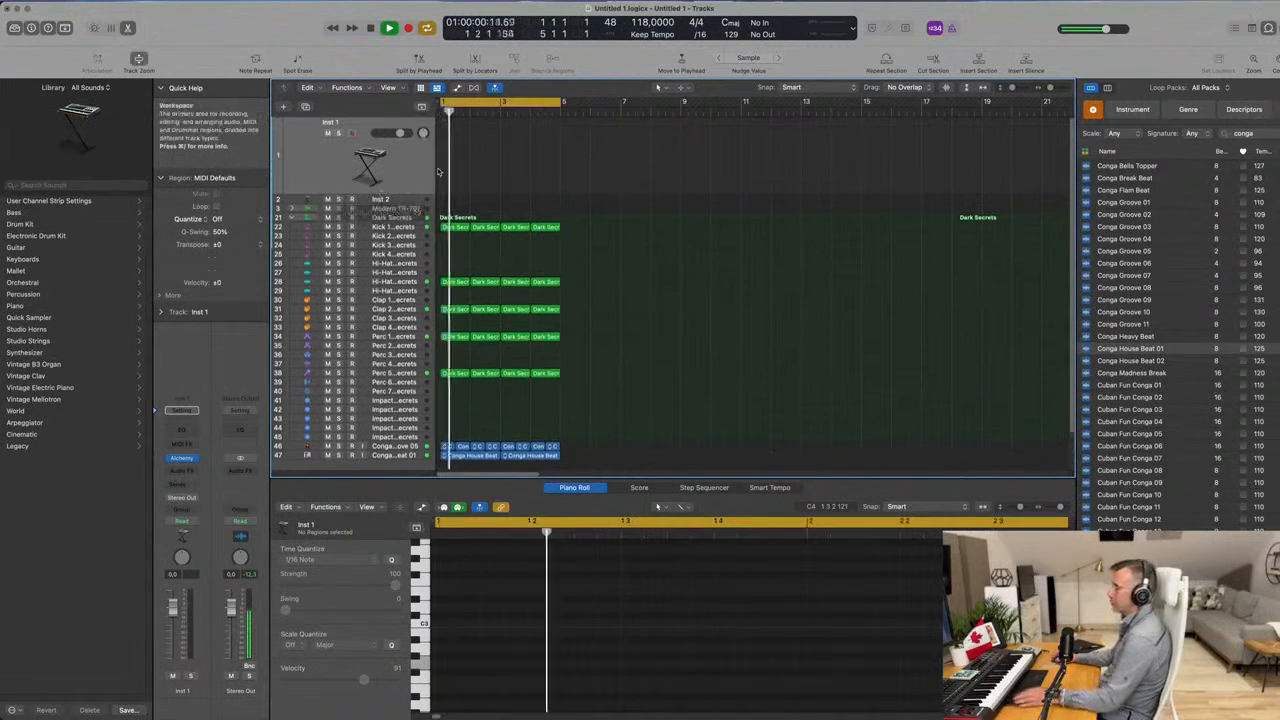
Repeat all drum and conga regions through bar 16 and extend the cycle range to bar 17.
key(super+a)
key(super+r)
key(super+r)
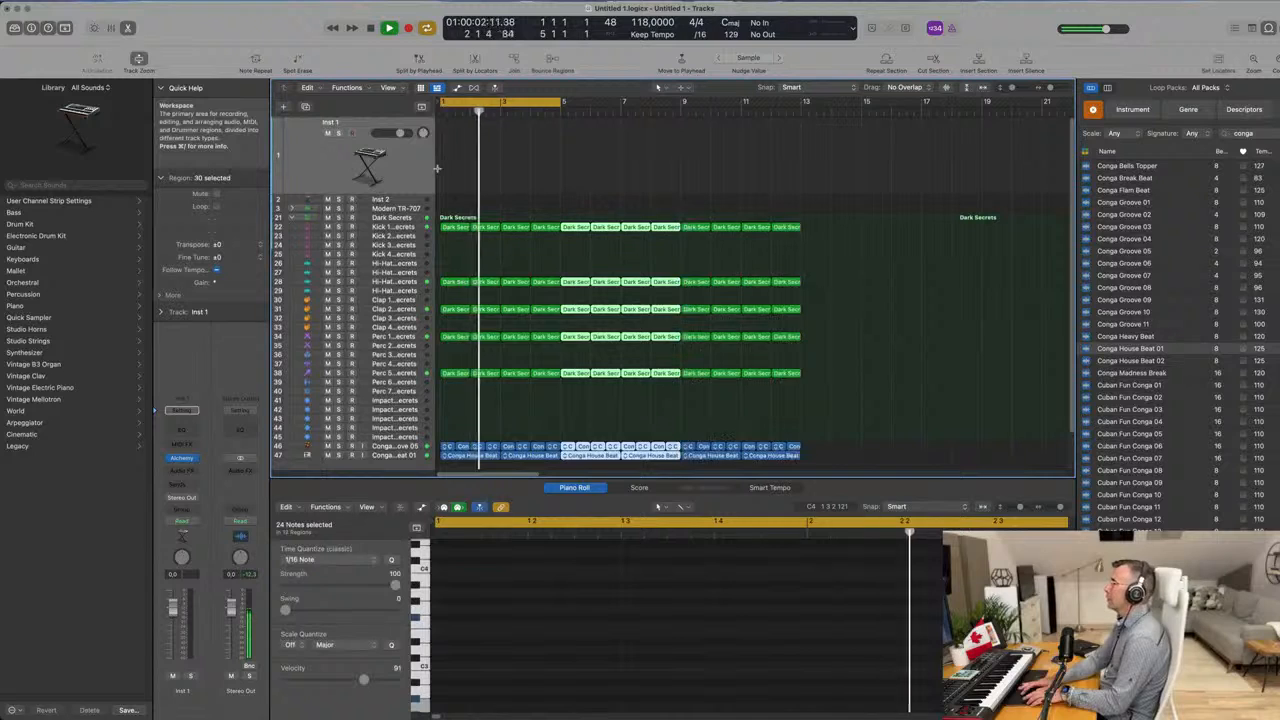
key(super+r)
key(c)
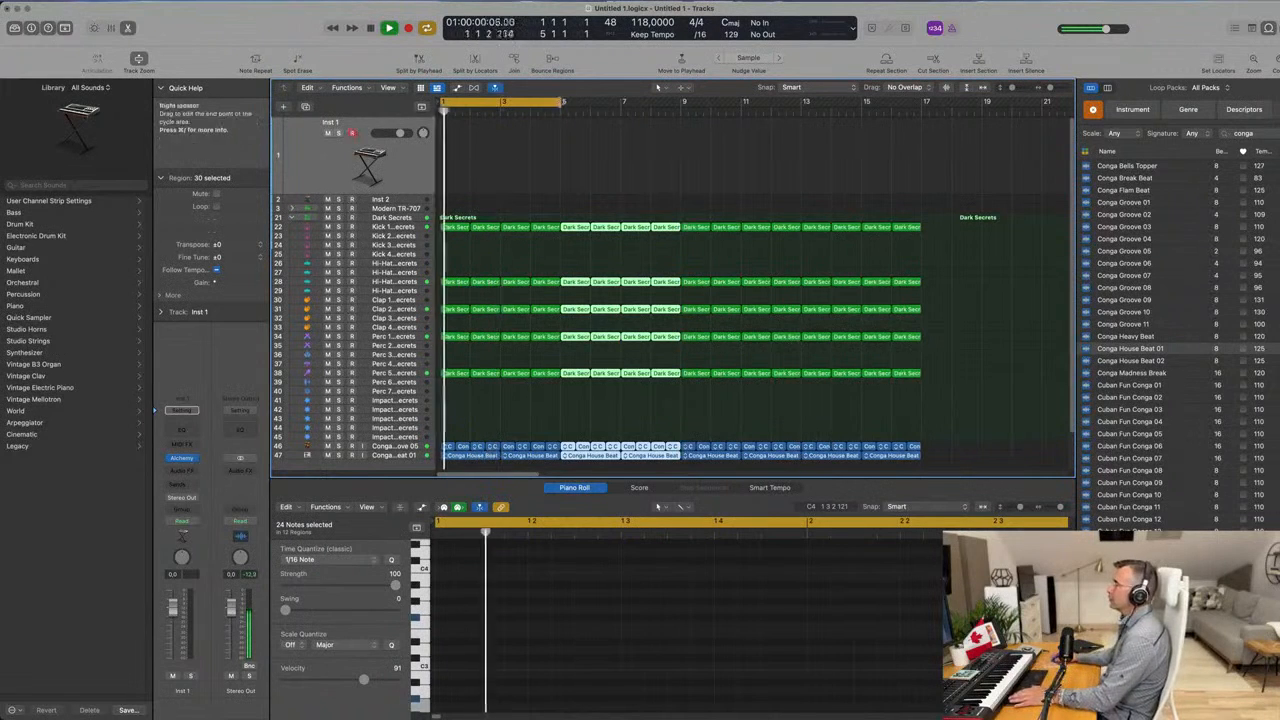
drag(539, 104, 926, 128)
click(405, 177)
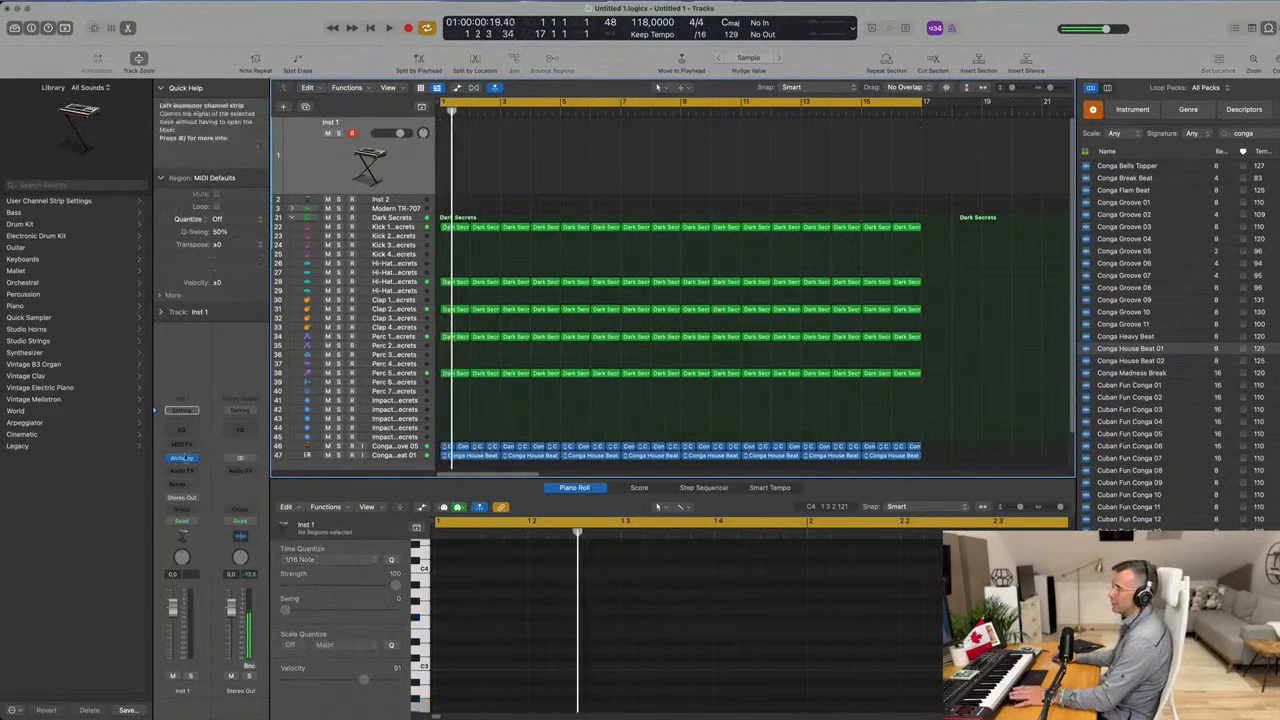
Open the Alchemy synth on the Inst 1 track and search its presets for "fm".
click(183, 457)
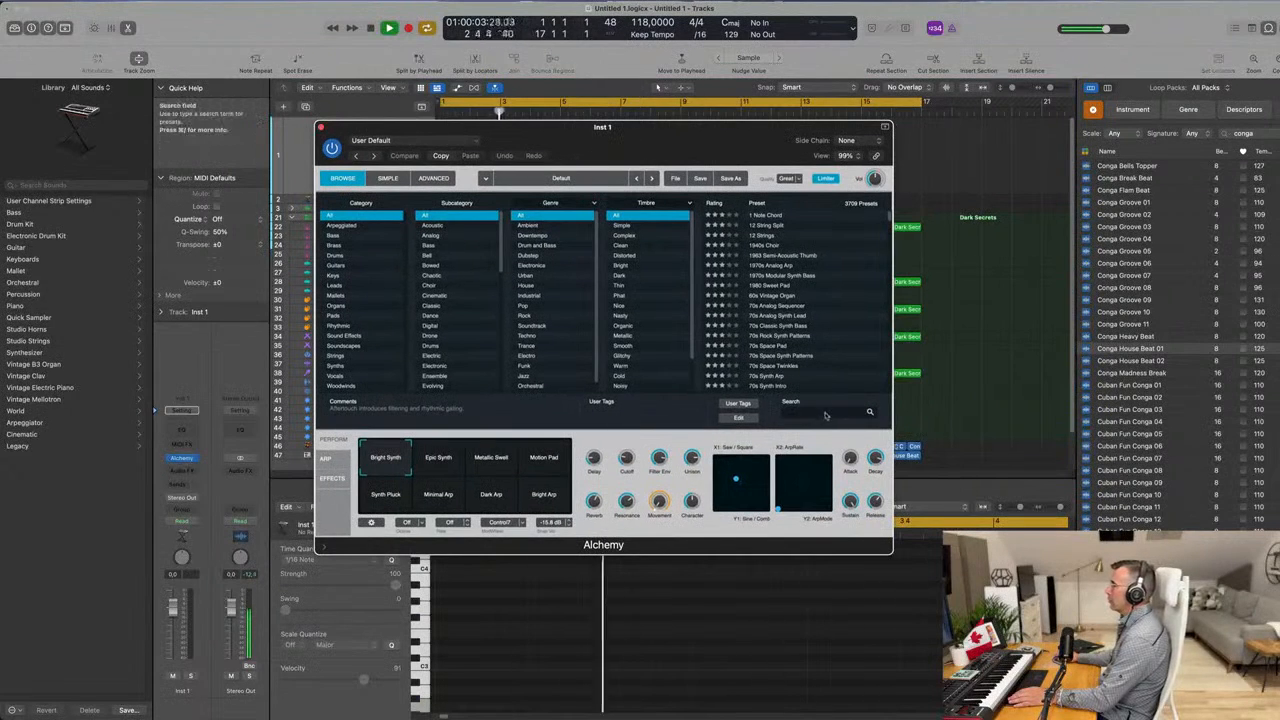
click(818, 411)
text(fm)
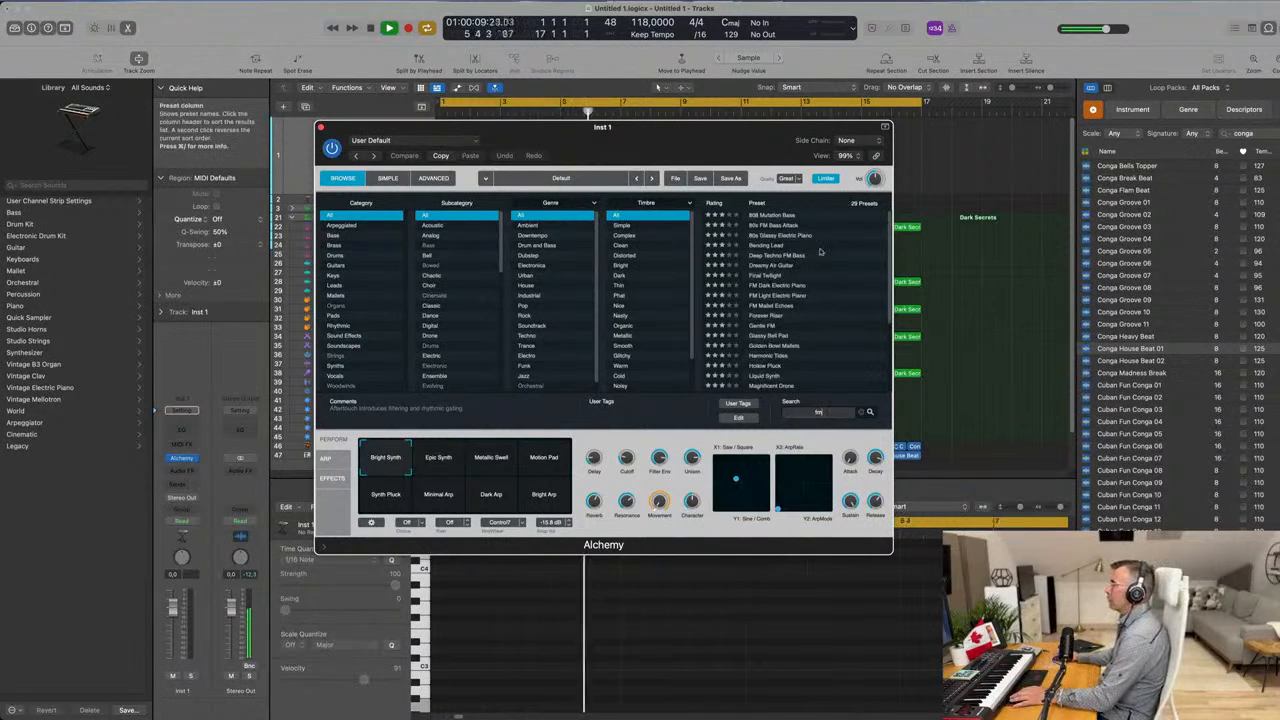
Audition the Gentle FM, 808 Mutation Bass and 80s FM Bass Attack presets in Alchemy over the playing groove.
click(745, 325)
scroll(721, 266, down, 3)
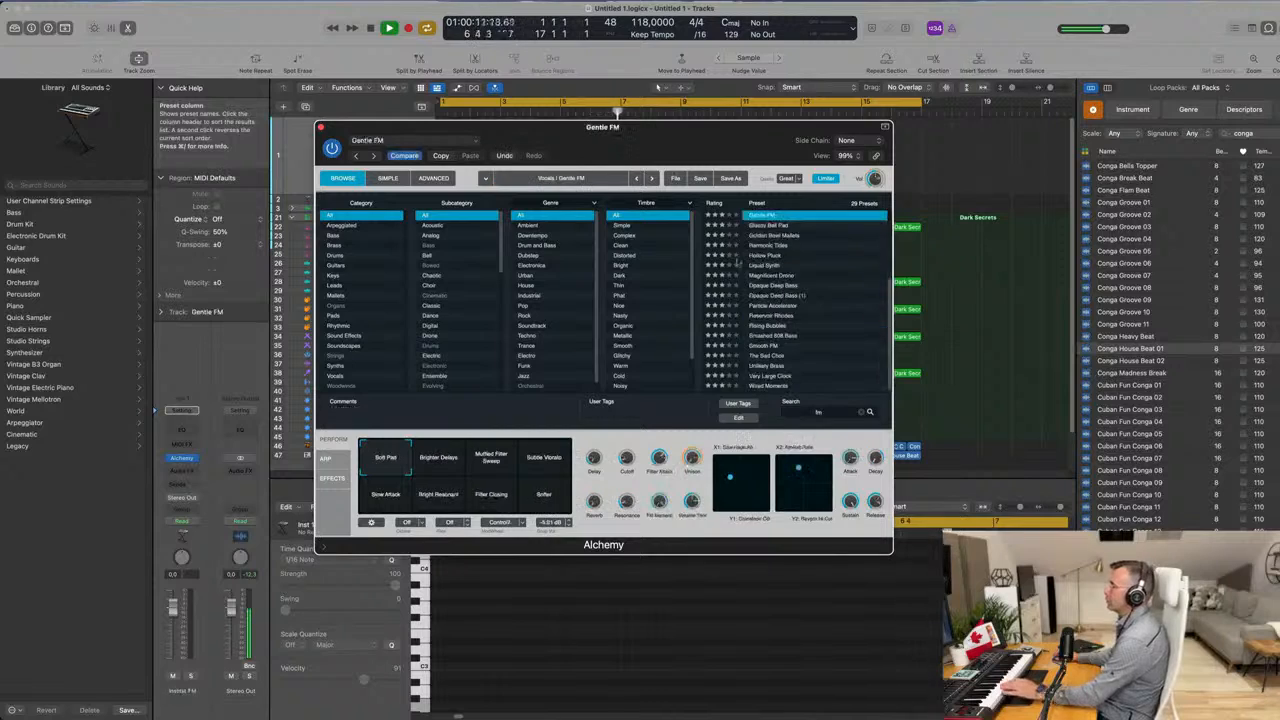
drag(637, 130, 639, 230)
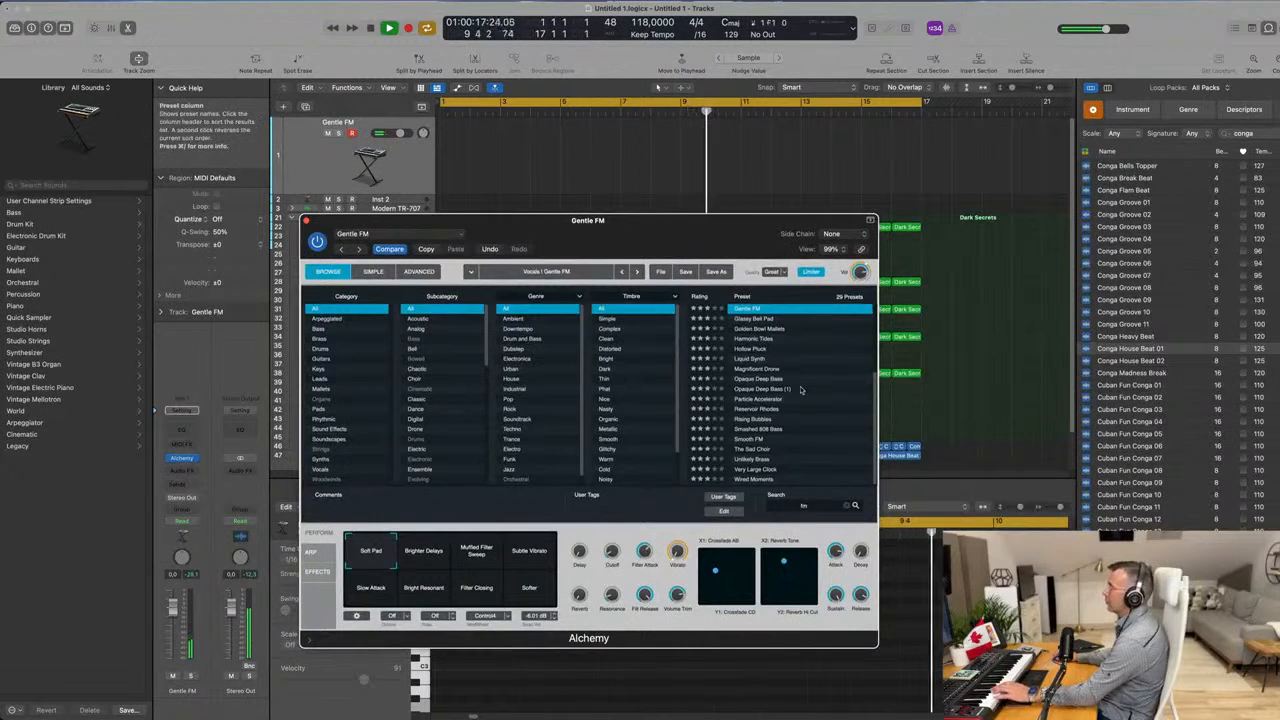
scroll(801, 389, up, 4)
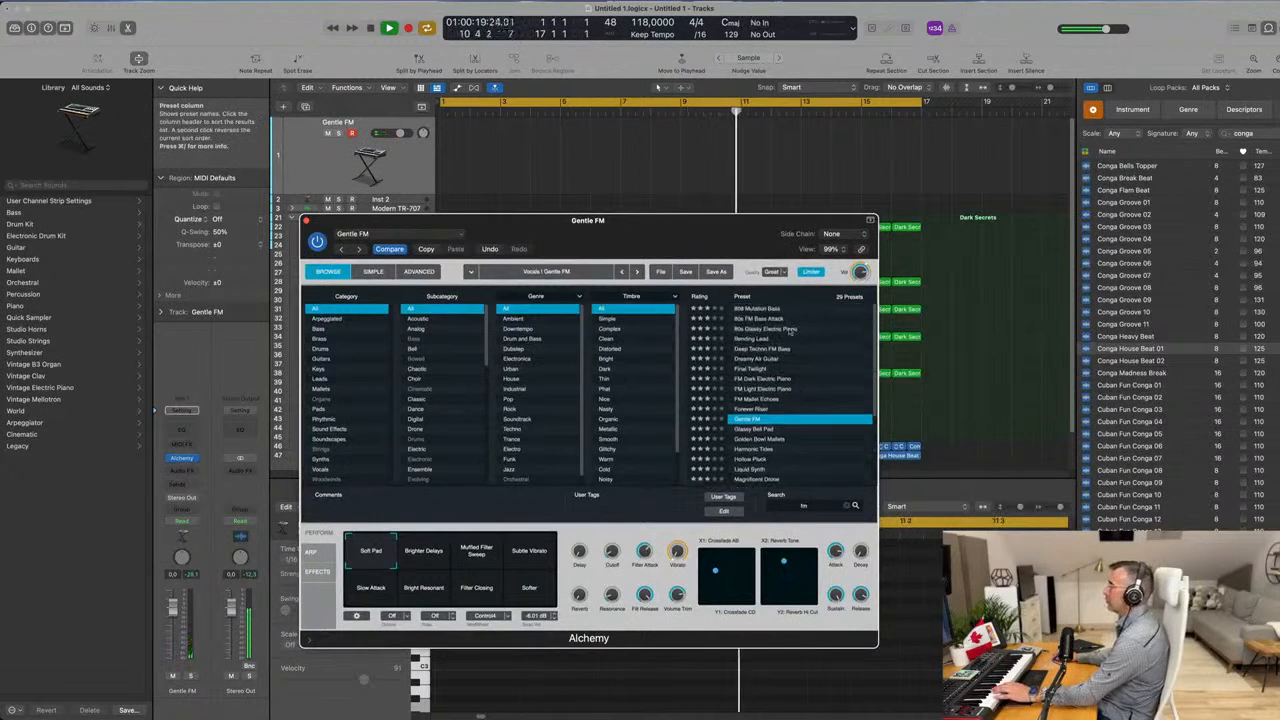
click(771, 311)
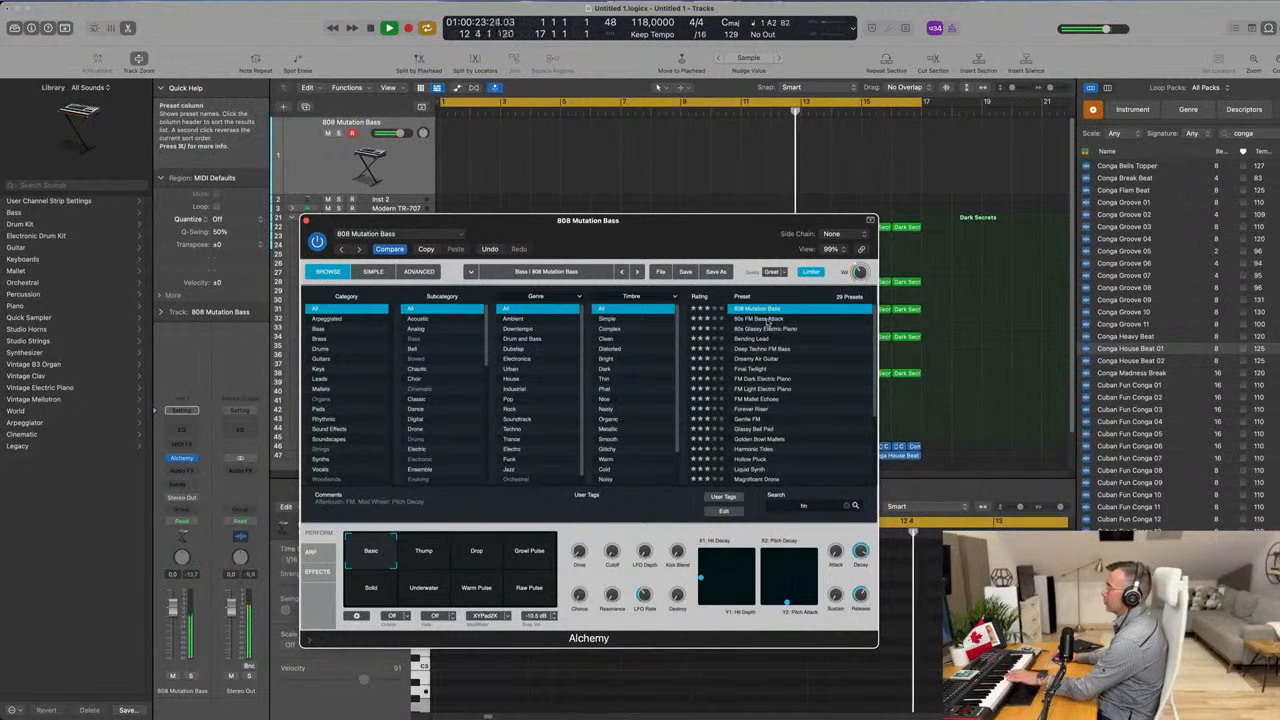
click(768, 321)
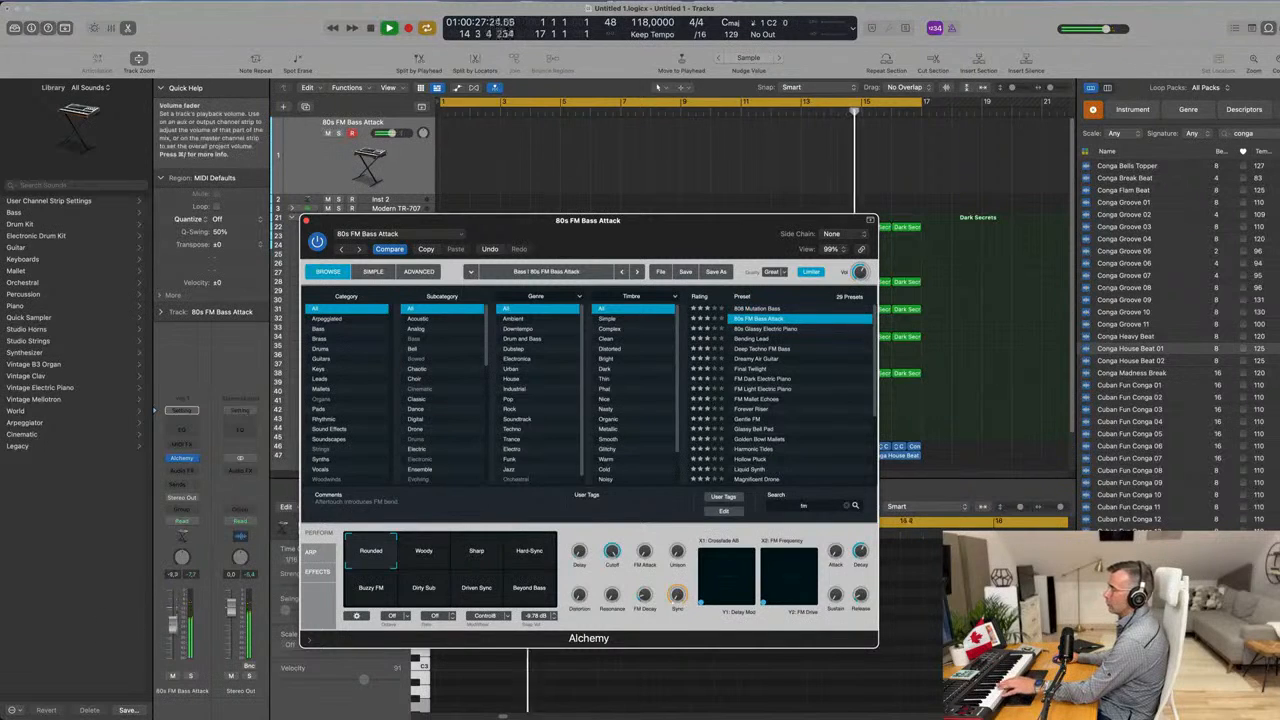
Lower the synth track to about -12.6 dB and audition the 80s FM Bass Attack performance variations from Woody through Beyond Bass.
drag(170, 653, 171, 651)
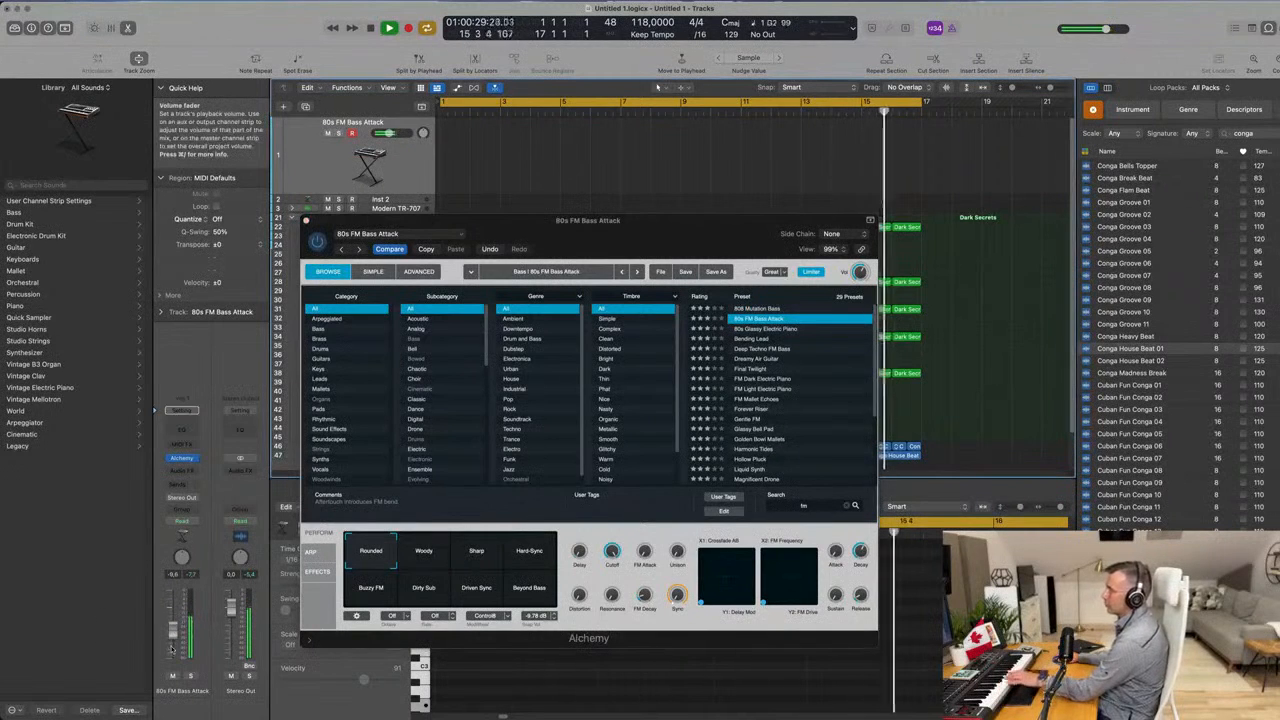
click(427, 560)
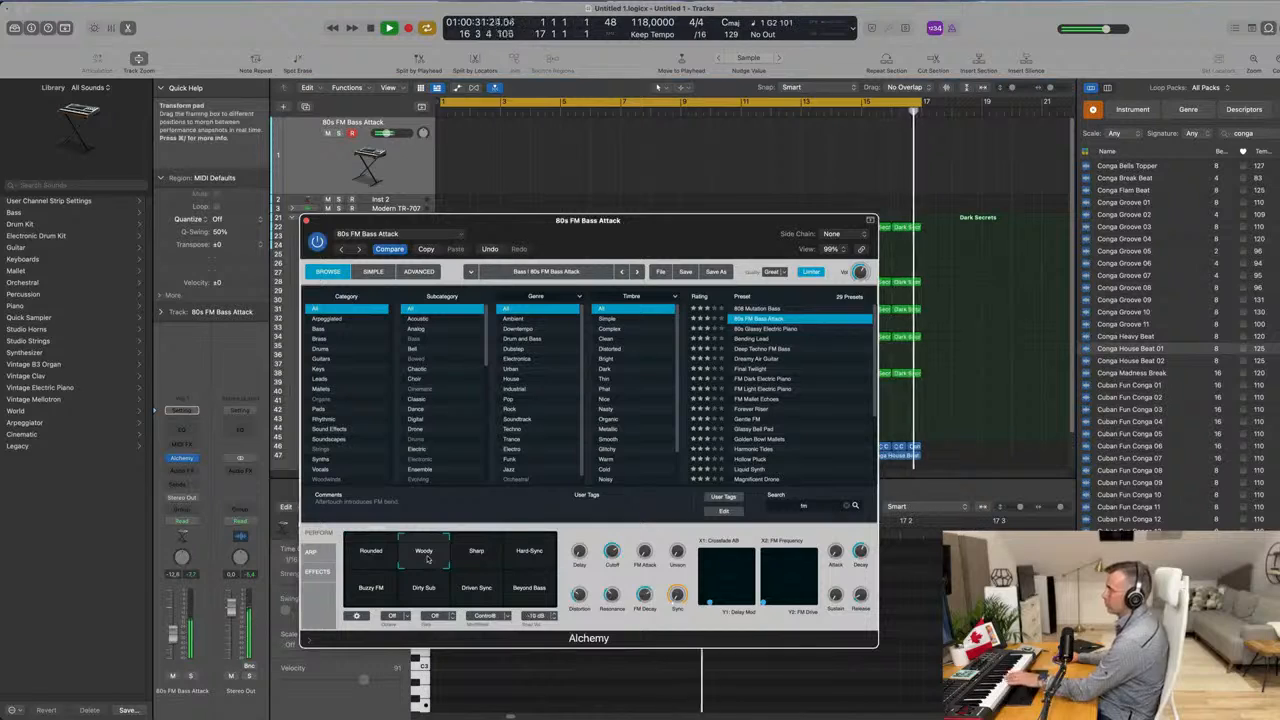
click(480, 560)
click(538, 561)
click(358, 590)
click(434, 597)
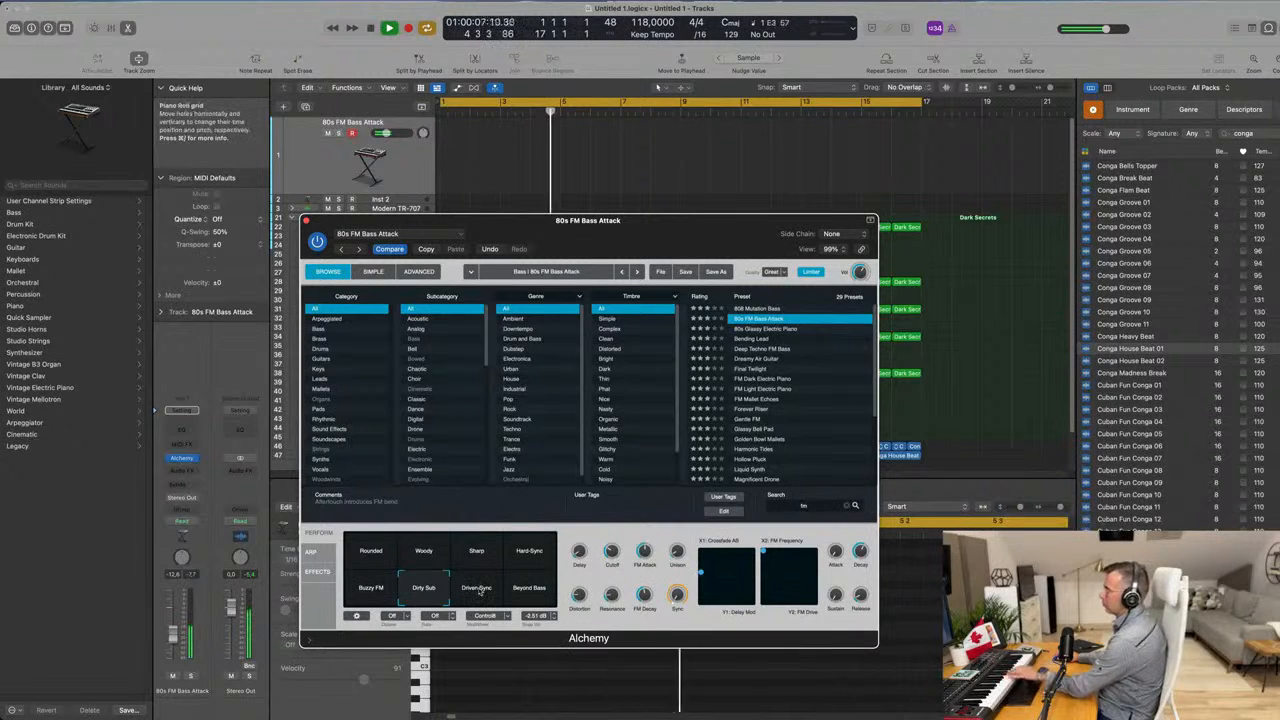
click(537, 596)
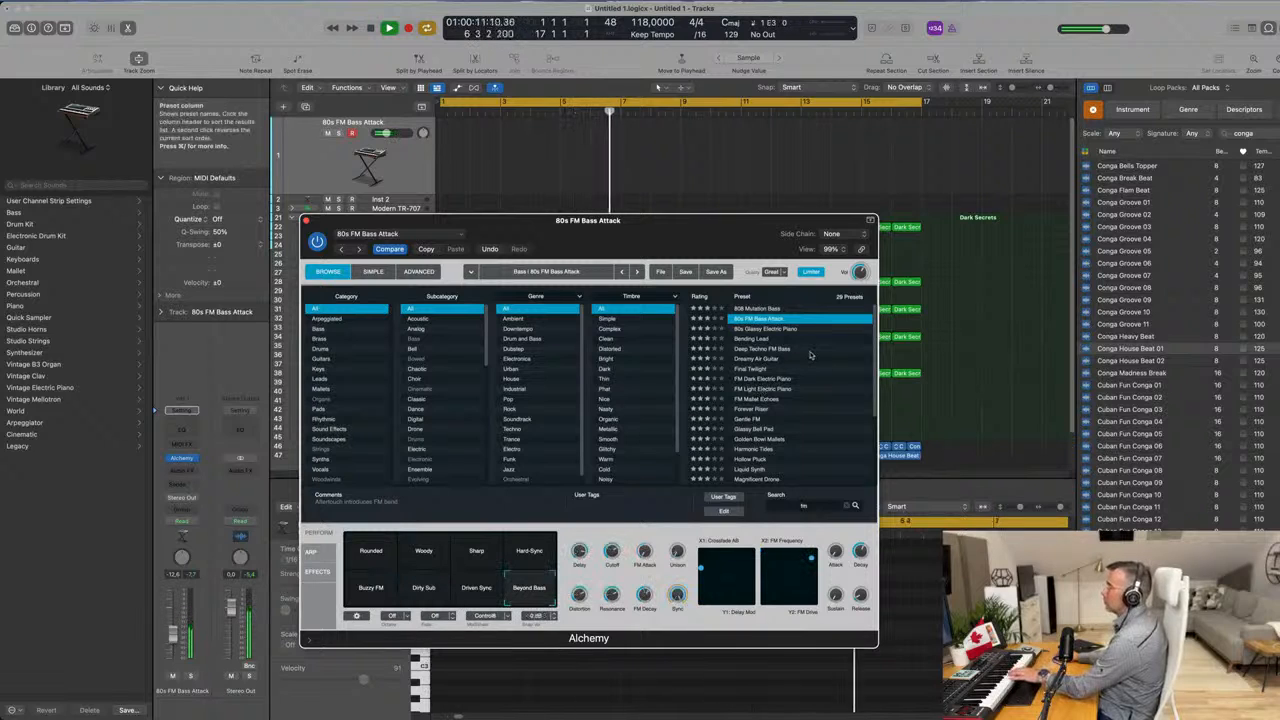
Audition Forever Riser, Gentle FM and both Opaque Deep Bass presets, and settle on the first Opaque Deep Bass.
scroll(784, 373, down, 2)
click(755, 375)
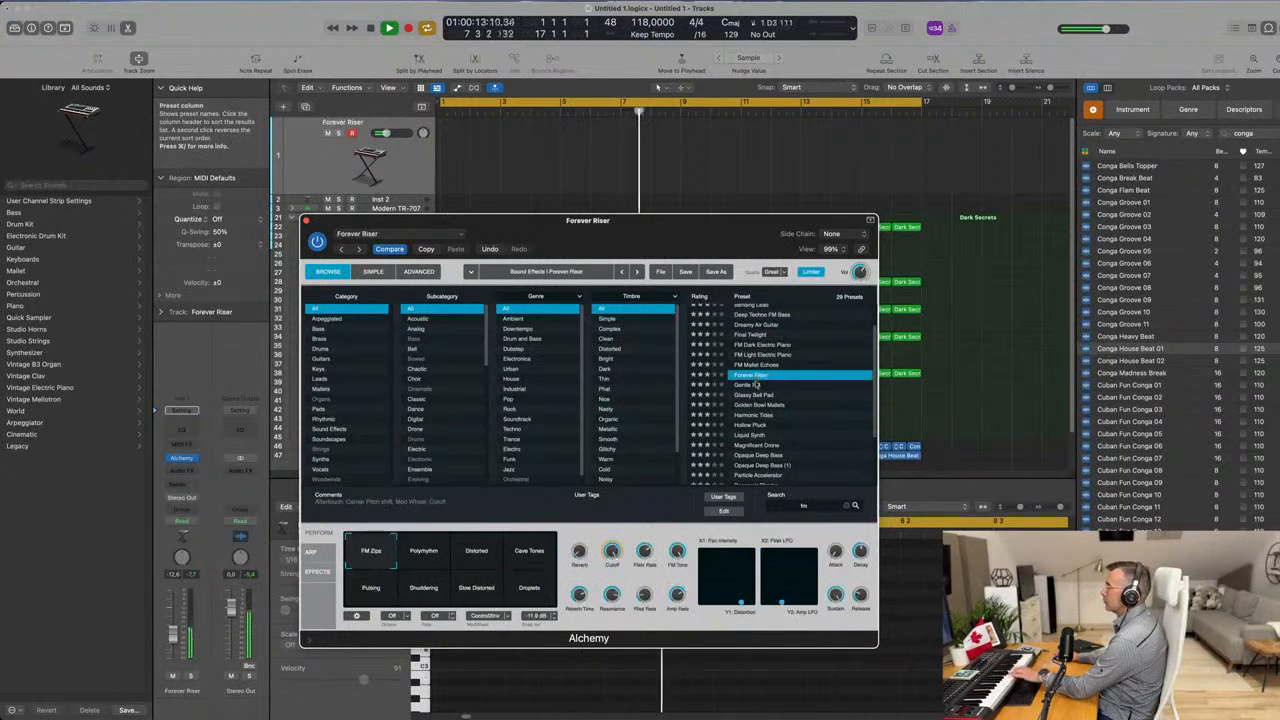
click(757, 385)
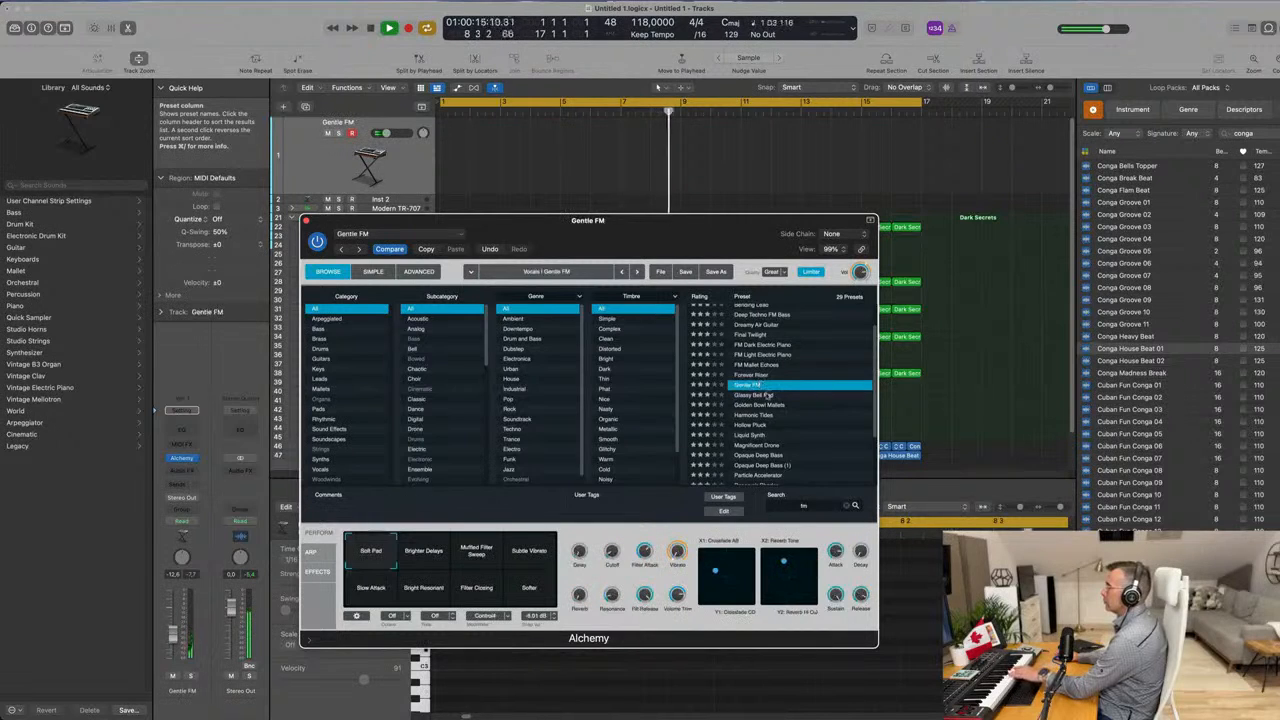
scroll(789, 392, down, 3)
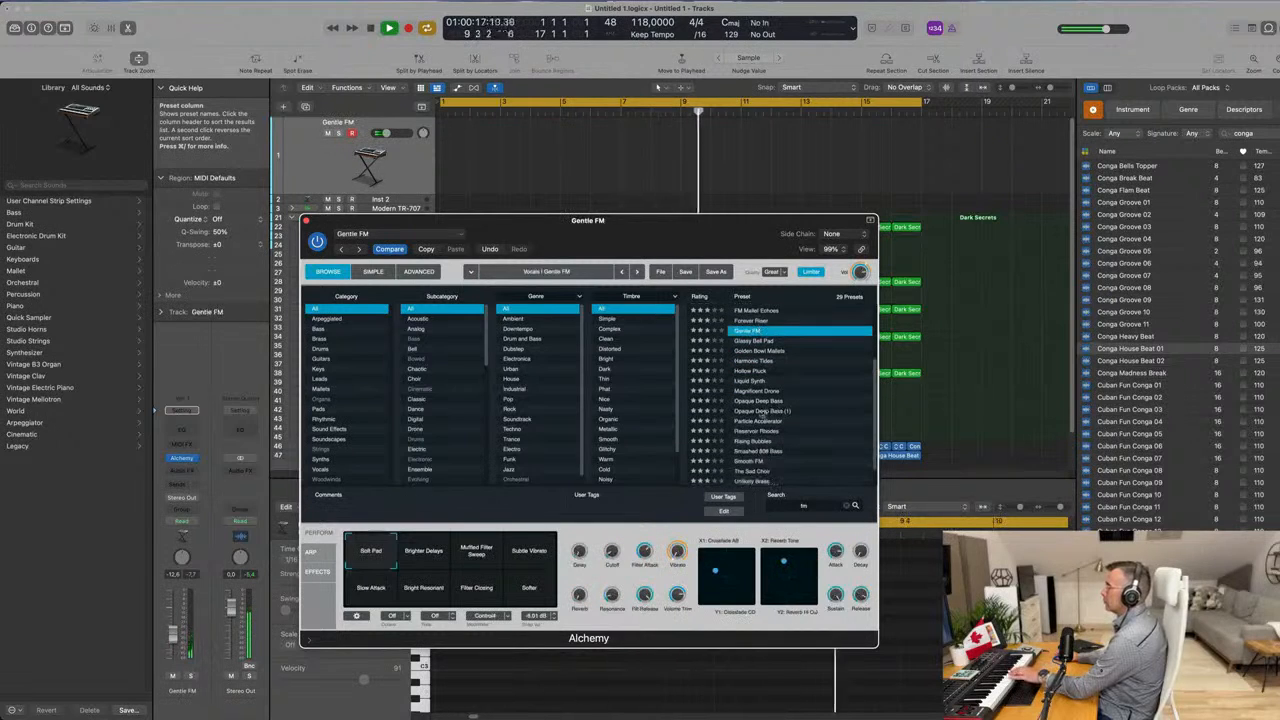
click(758, 400)
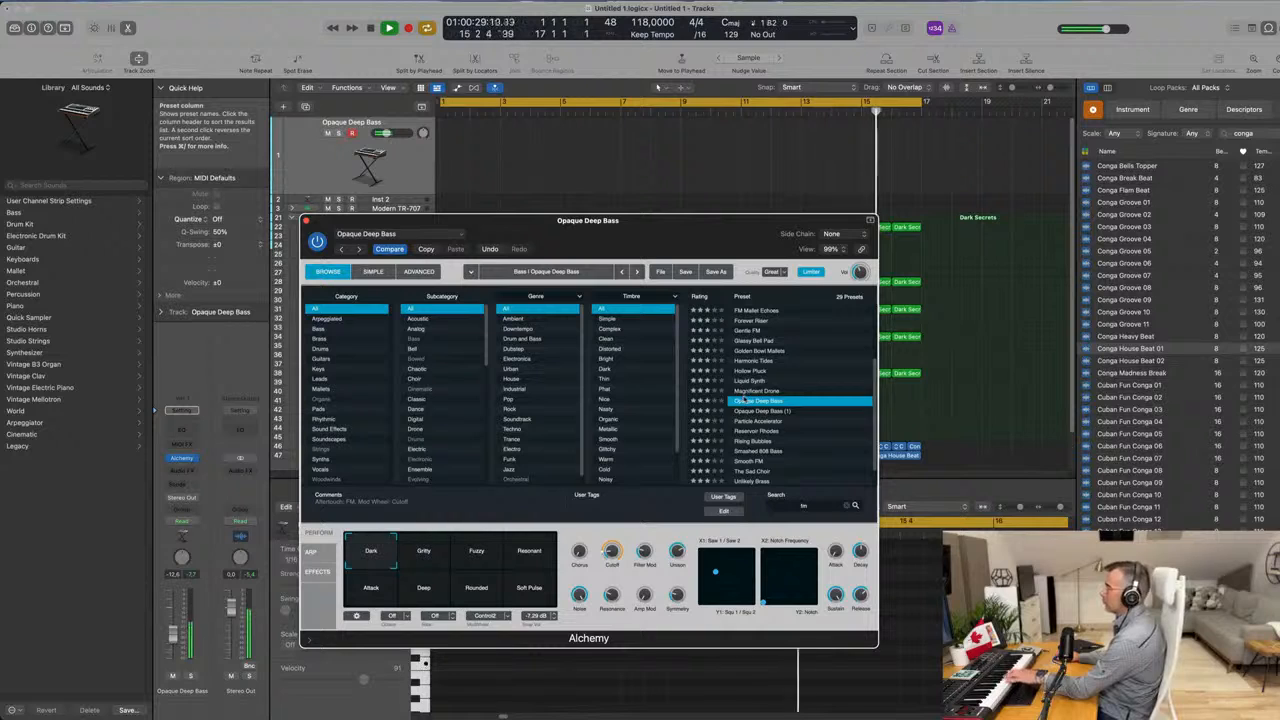
click(756, 411)
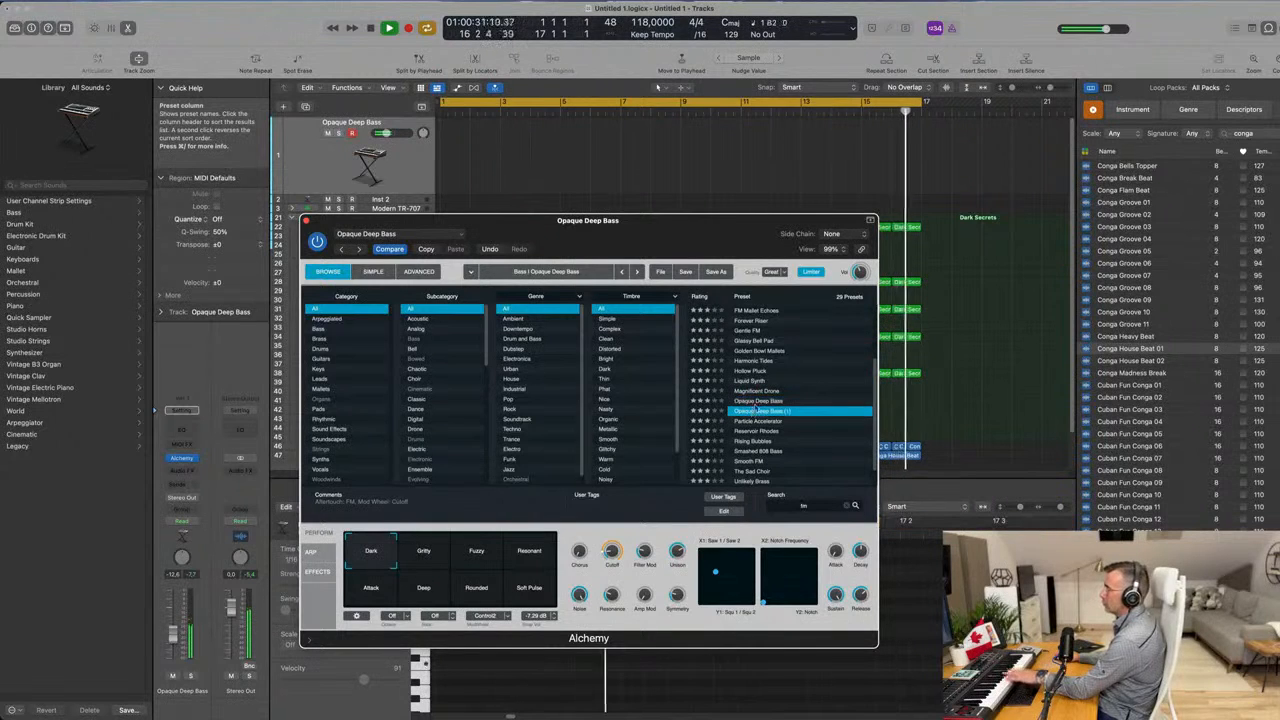
click(756, 401)
Try the Opaque Deep Bass performance variations, choose Attack and record a two-bar bass phrase starting at bar 11.
click(423, 562)
click(481, 560)
click(531, 554)
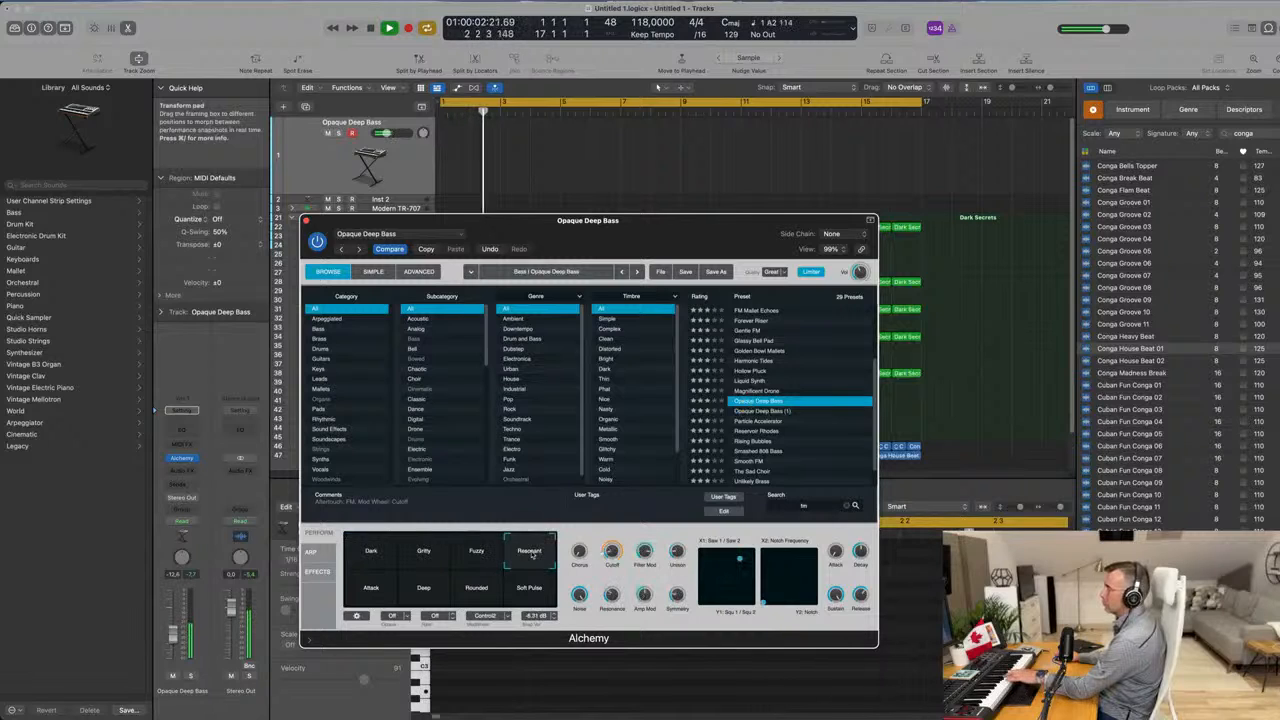
click(370, 593)
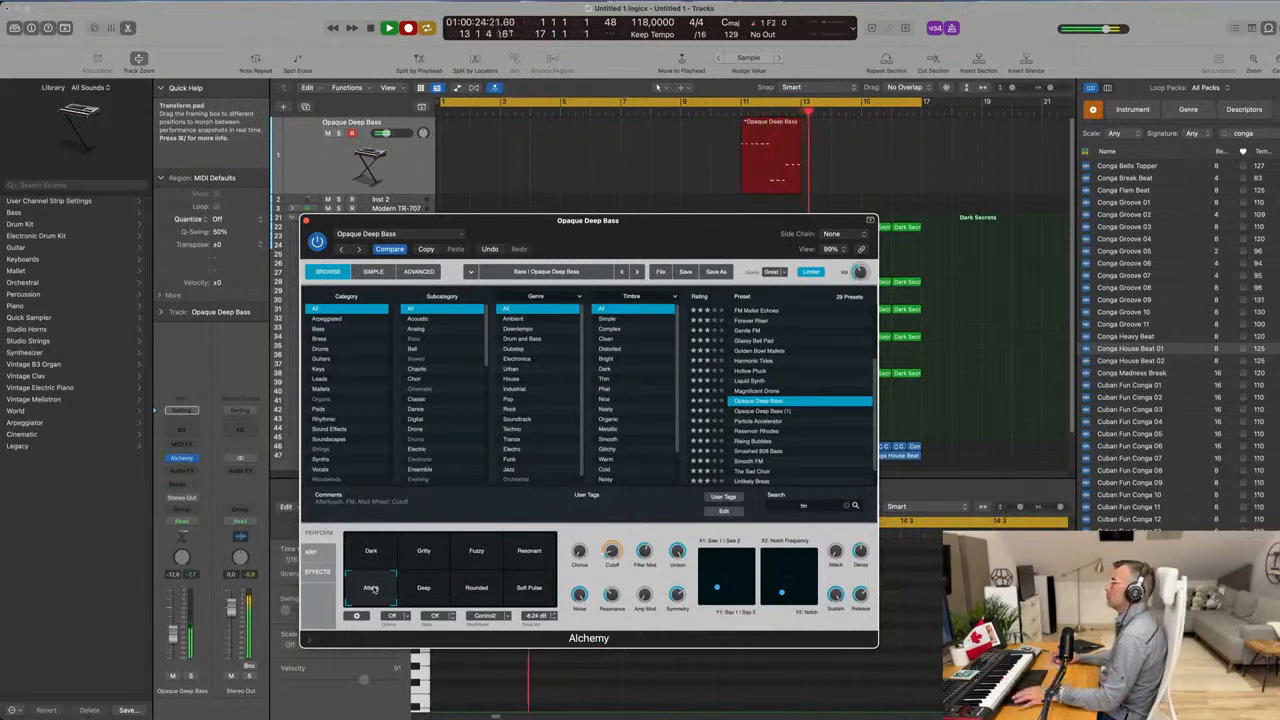
key(space)
Move the recorded bass region to bar 1 and open it in the Piano Roll.
drag(779, 121, 479, 122)
drag(965, 170, 982, 166)
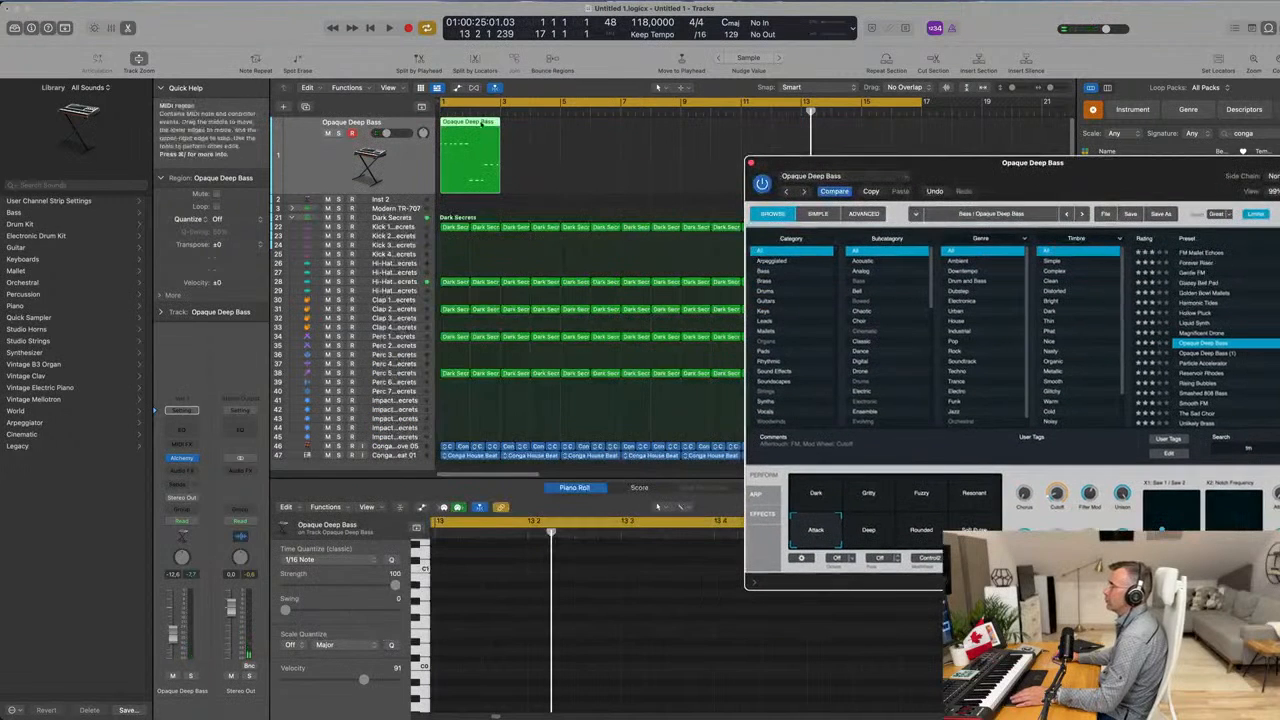
double_click(475, 121)
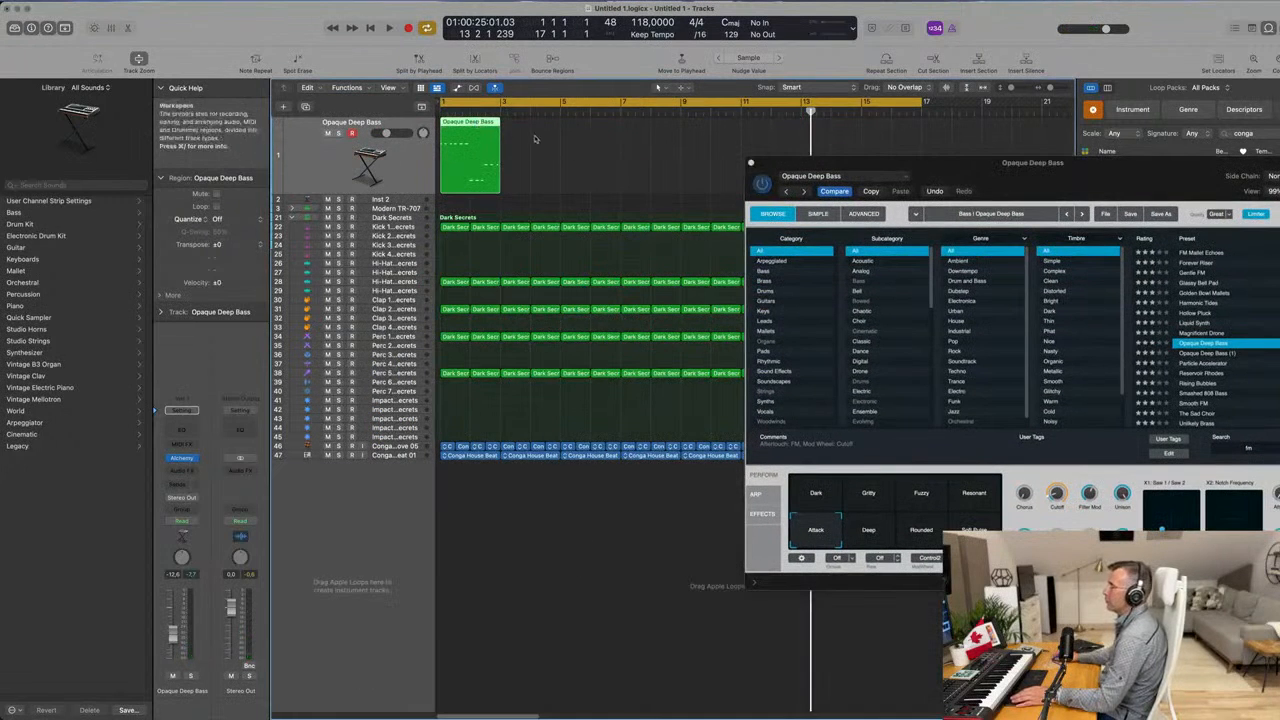
double_click(475, 121)
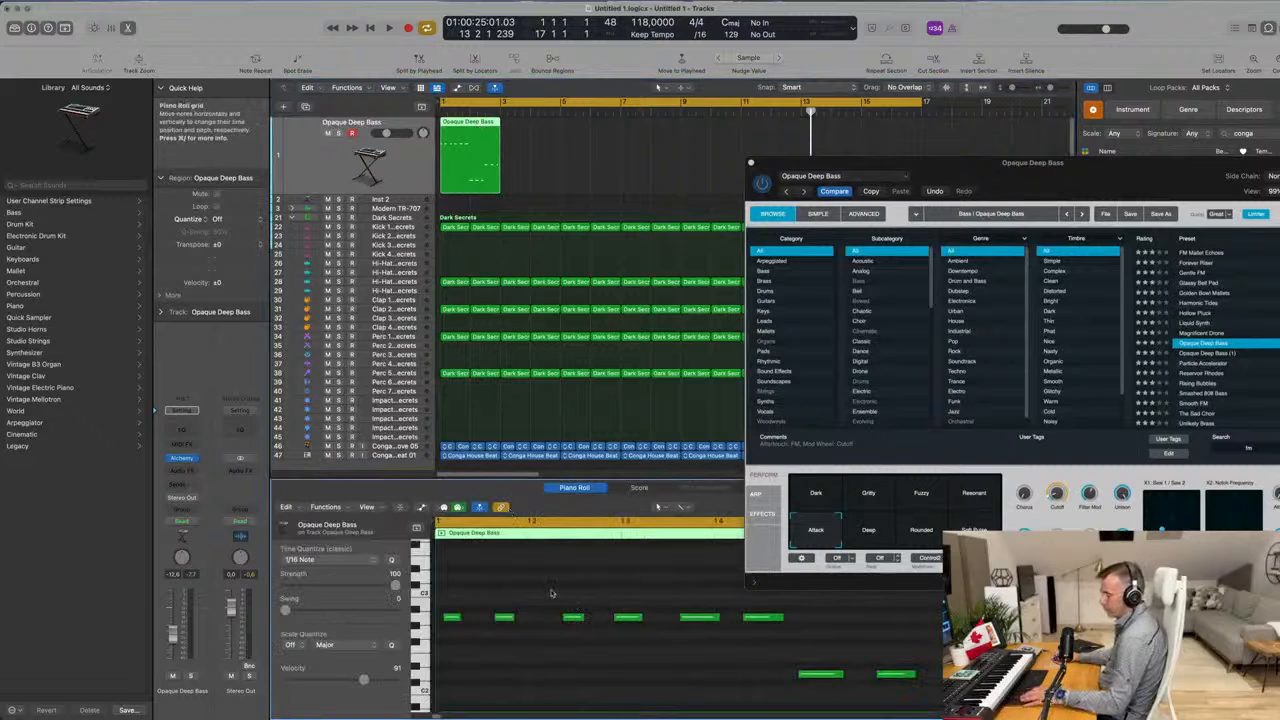
Quantize all notes of the bass region to 1/16 notes and play it from the start to check the timing.
key(super+a)
key(space)
key(super+Left)
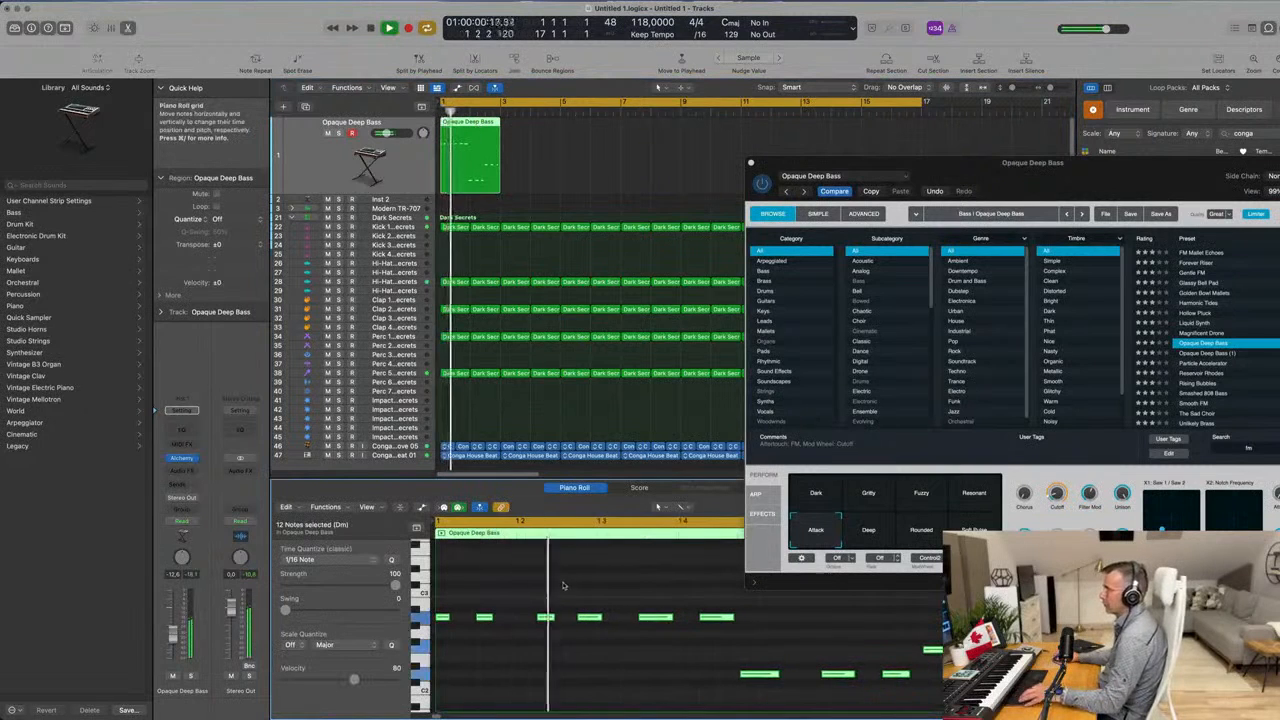
key(super+Left)
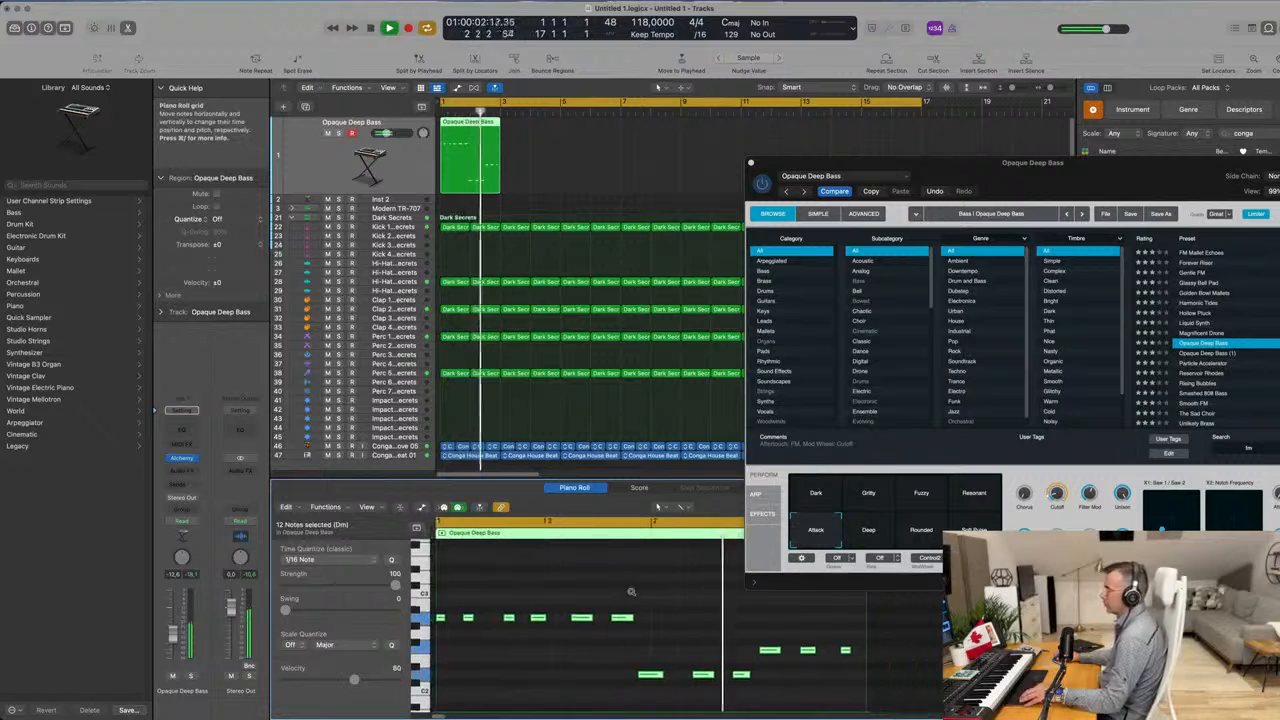
key(Return)
click(656, 606)
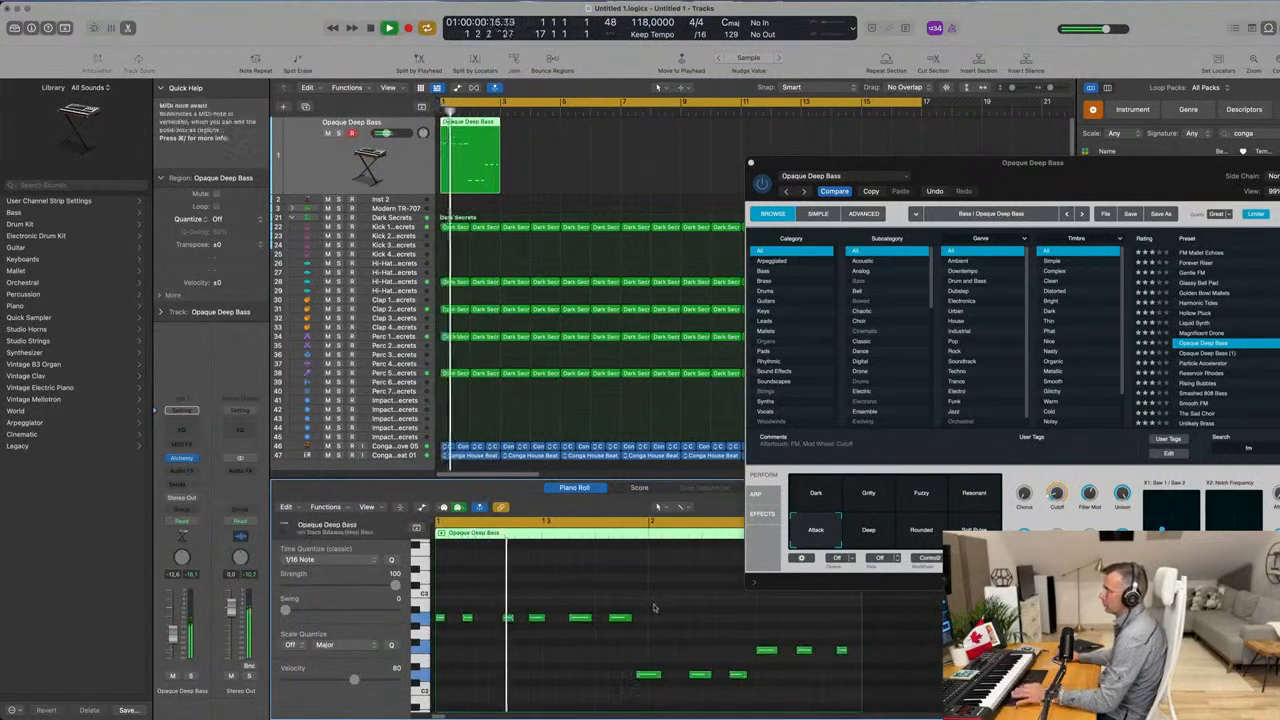
scroll(638, 622, down, 1)
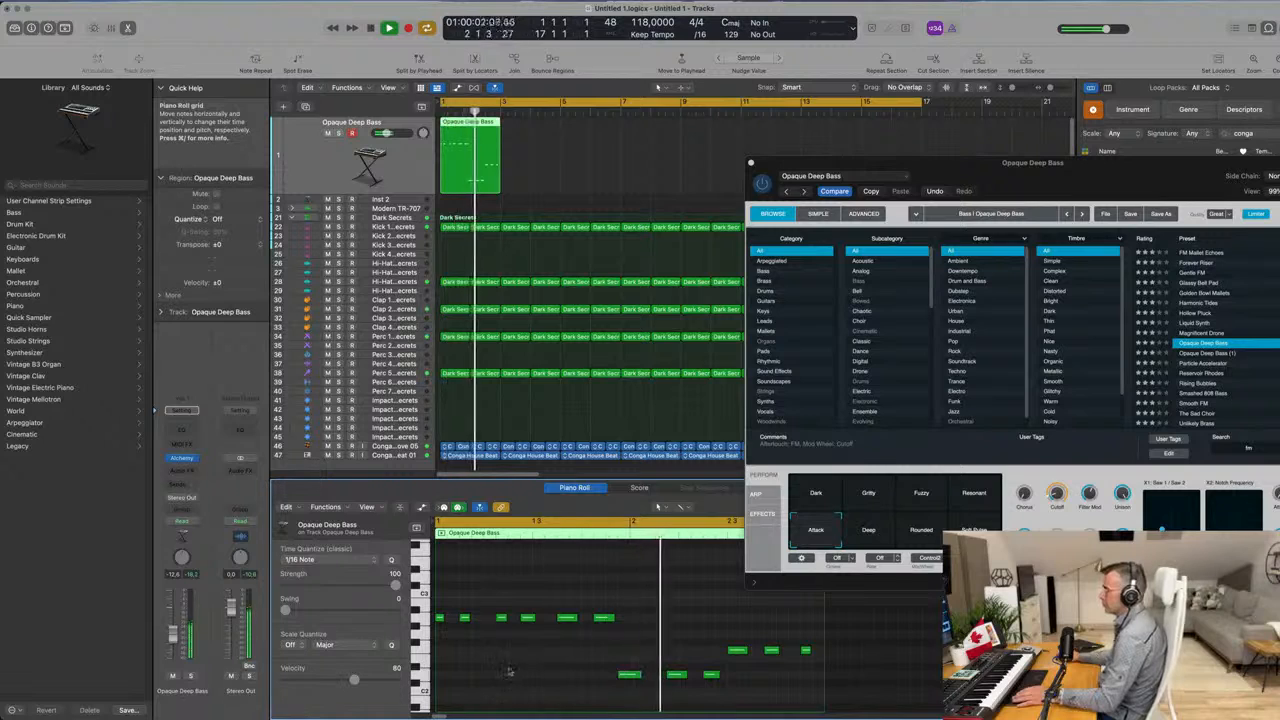
key(space)
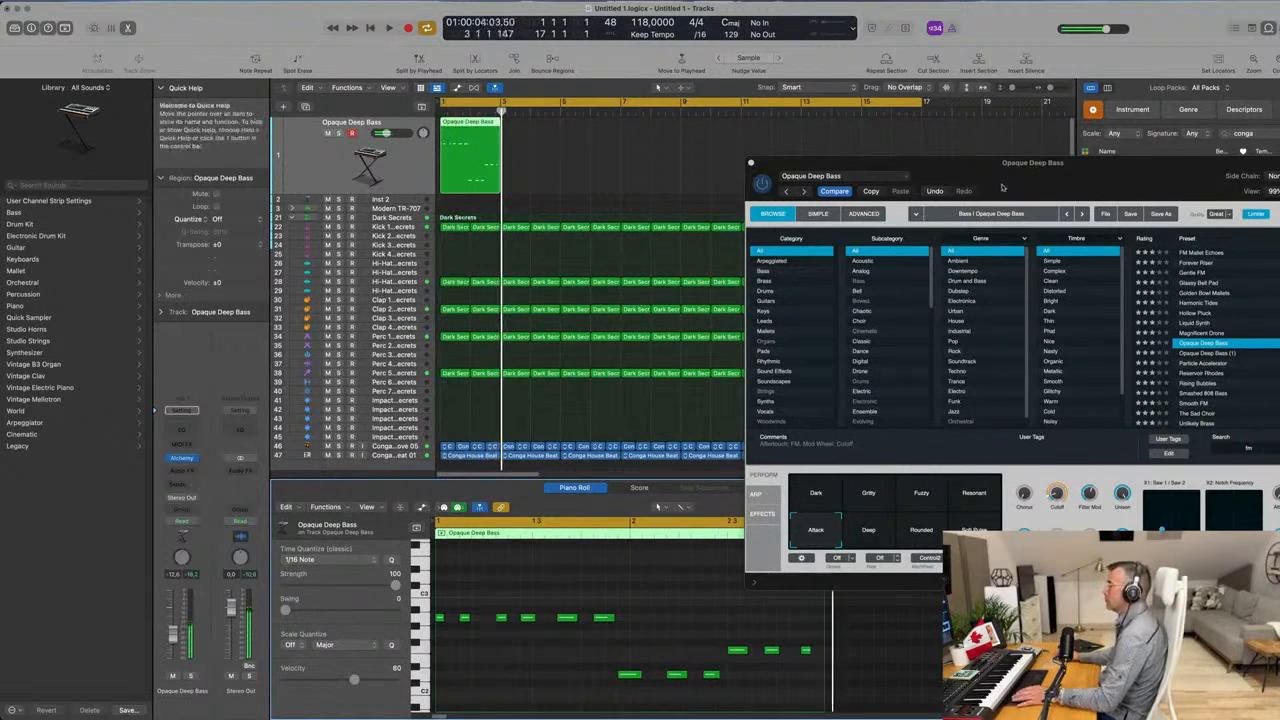
Repeat the two-bar bass region once and join both copies into a single four-bar region.
drag(1010, 178, 1150, 172)
click(460, 122)
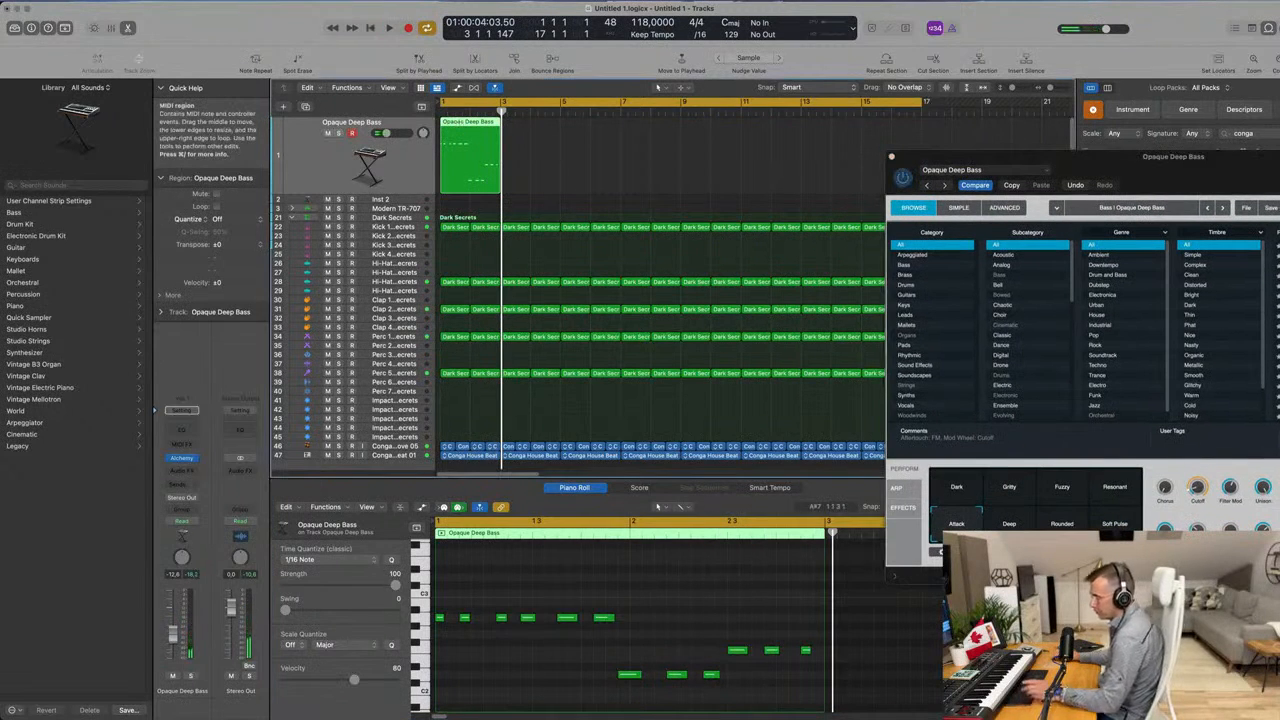
key(super+r)
shift+click(490, 160)
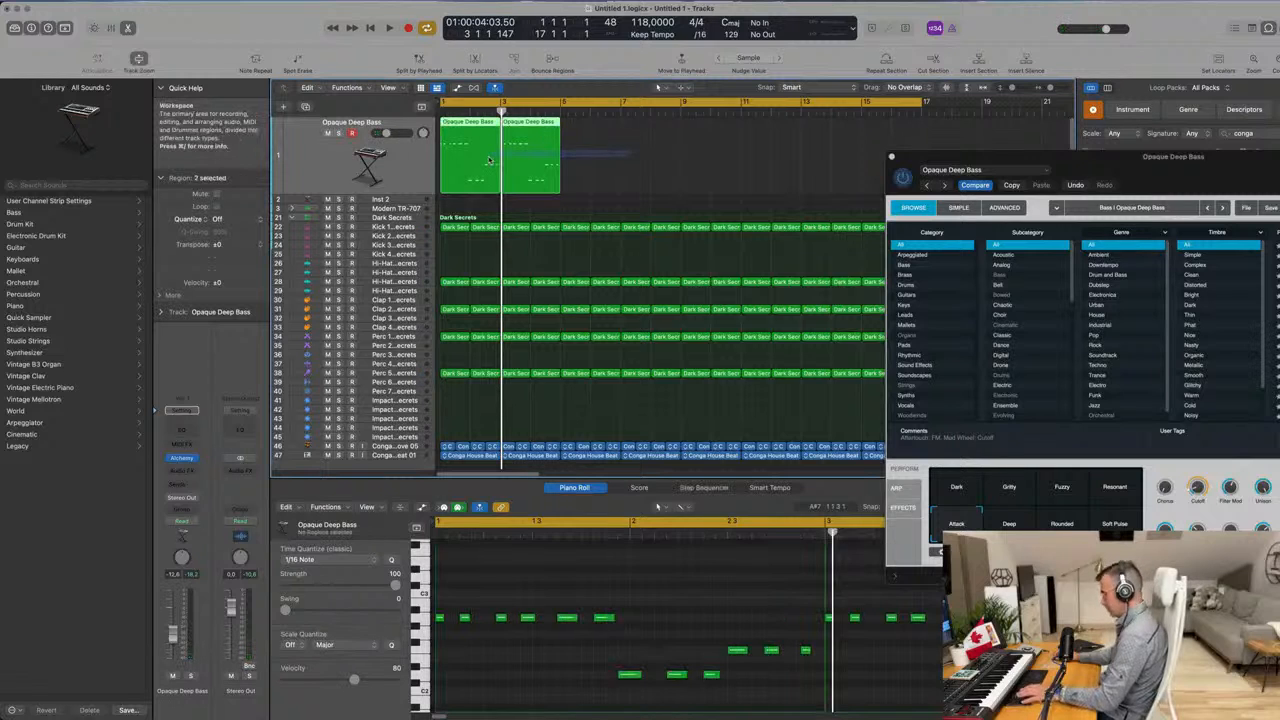
click(633, 167)
key(space)
click(531, 160)
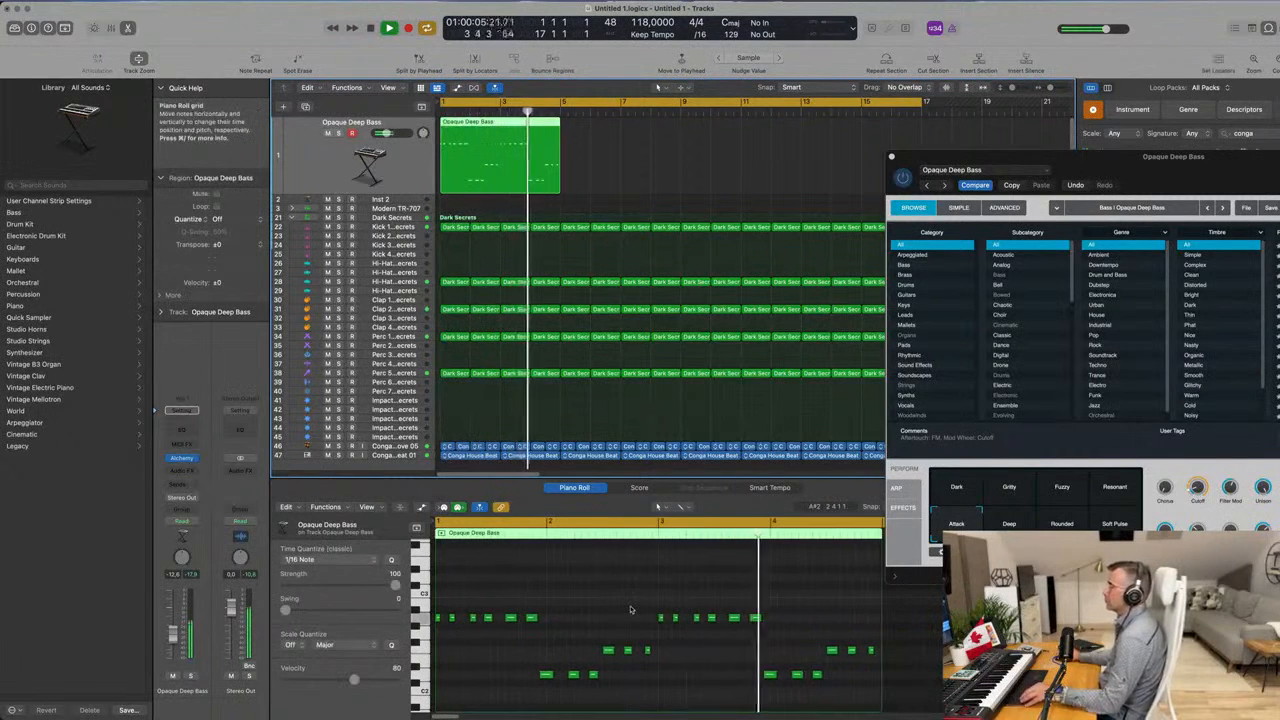
drag(1218, 168, 1074, 201)
key(space)
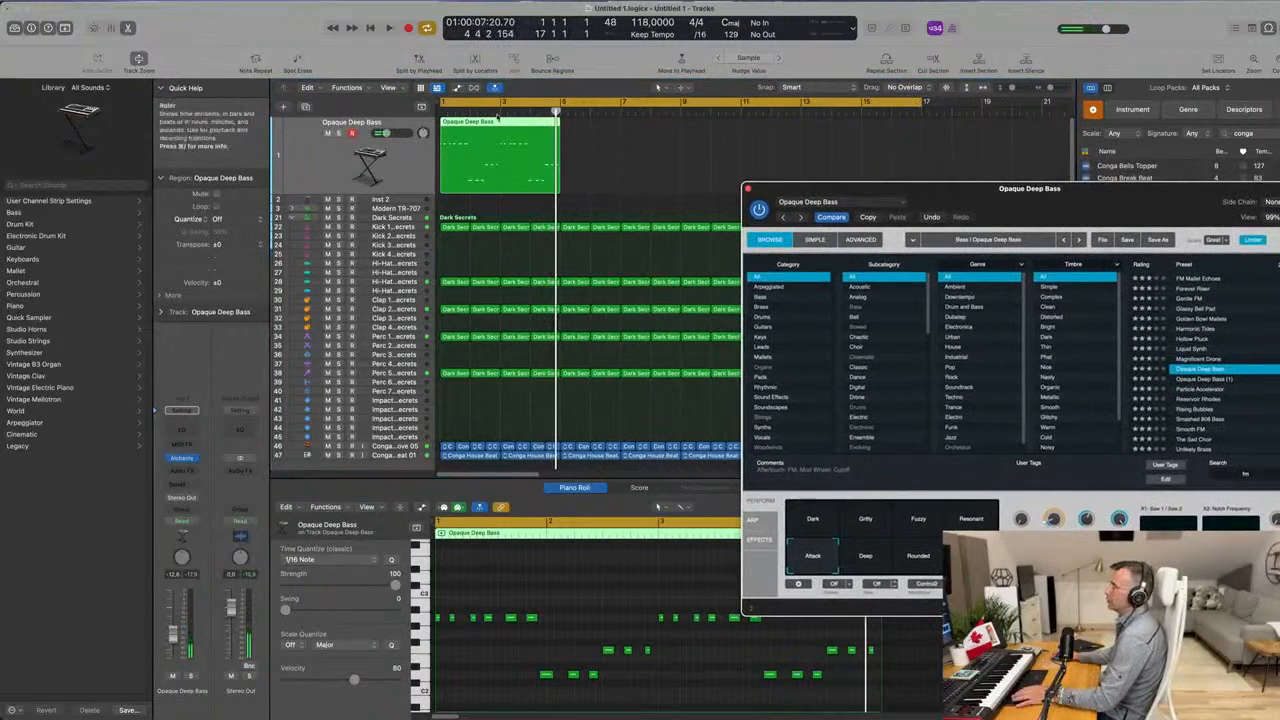
Repeat the four-bar bass region three times so the bass part fills all 16 bars.
click(497, 120)
key(super+r)
key(super+r)
key(super+r)
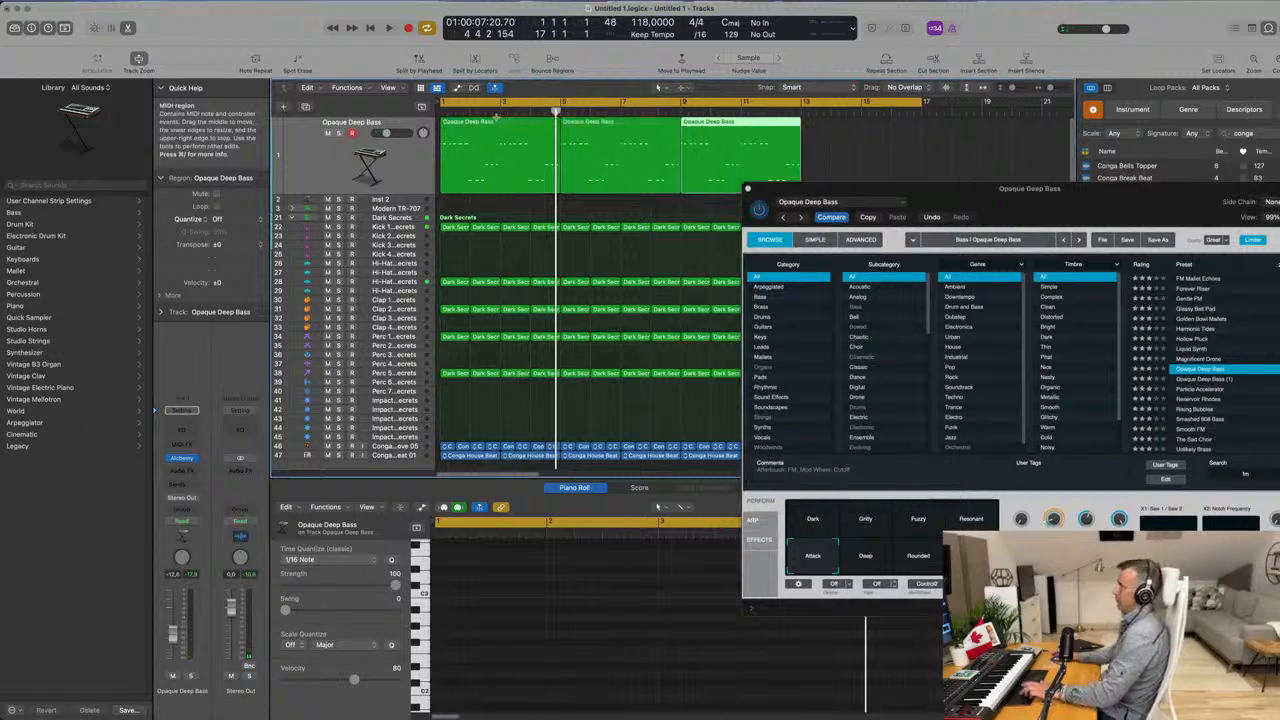
Play the groove, compare the Deep, Rounded and Soft Pulse variations of the bass sound, and return to Attack.
drag(1040, 198, 779, 158)
key(space)
key(b)
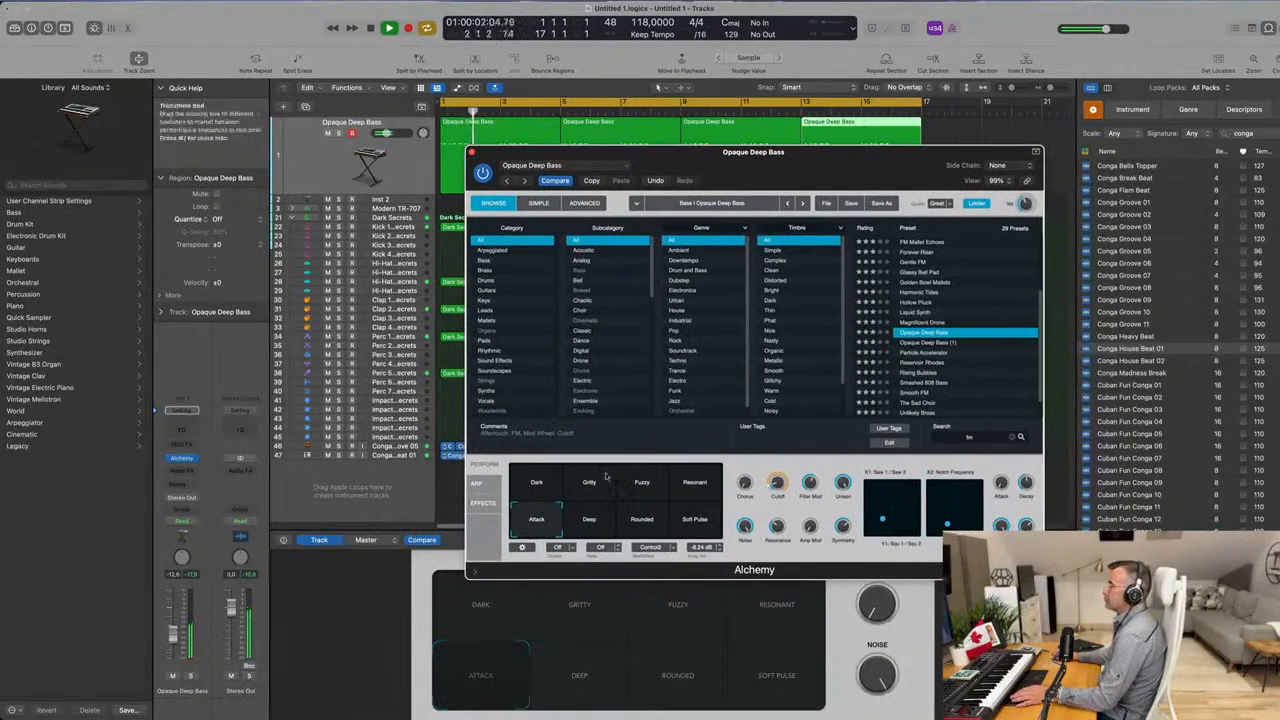
click(590, 521)
click(640, 521)
click(702, 518)
click(540, 527)
Raise the bass track level to about -8.5 dB and set the Alchemy Cutoff control to about 12%.
key(Return)
drag(814, 163, 945, 177)
key(Return)
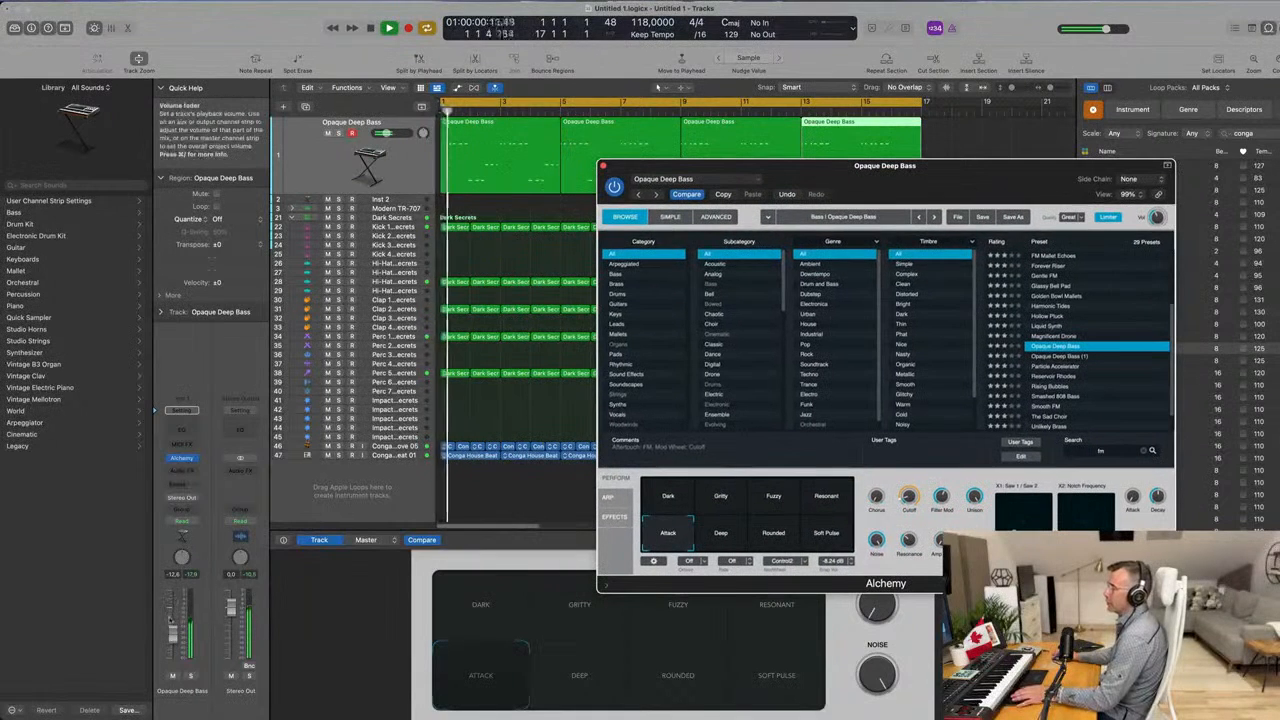
drag(173, 634, 173, 628)
key(Return)
mouse_move(911, 497)
mouse_down()
mouse_move(915, 486)
mouse_move(908, 497)
mouse_up()
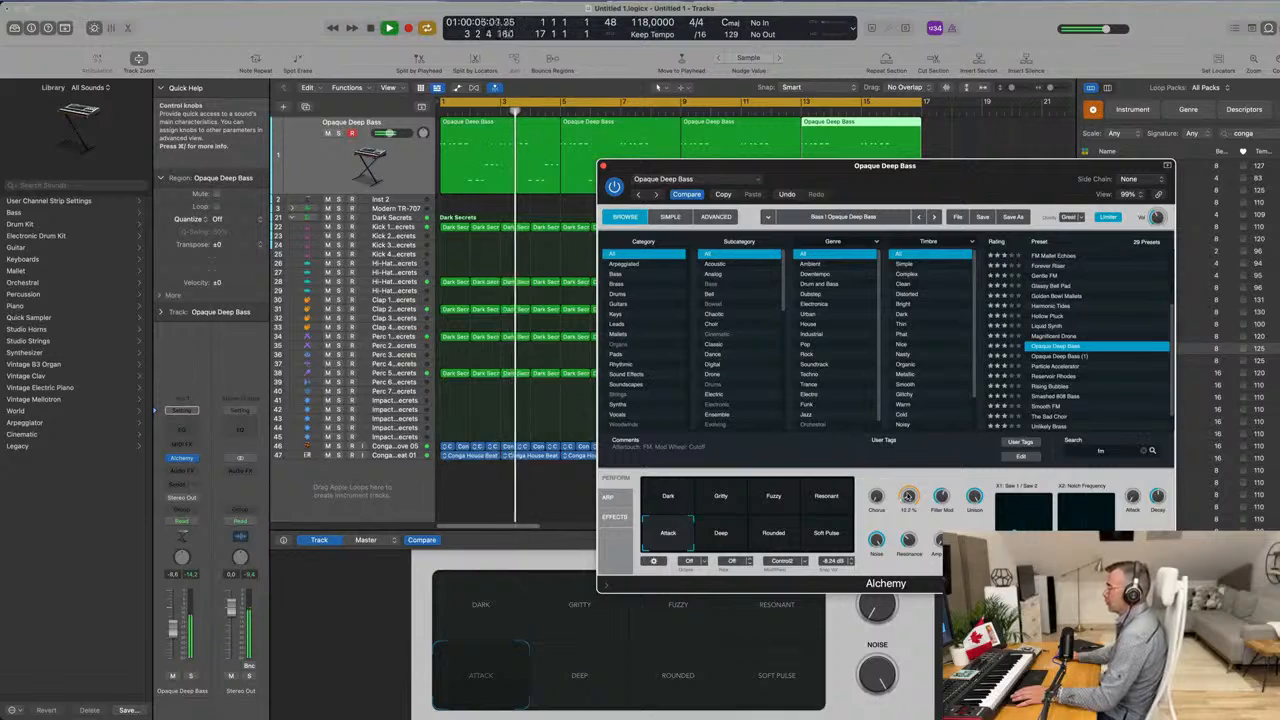
Duplicate the Opaque Deep Bass track with its Alchemy settings onto a new empty track directly below it.
drag(760, 166, 543, 334)
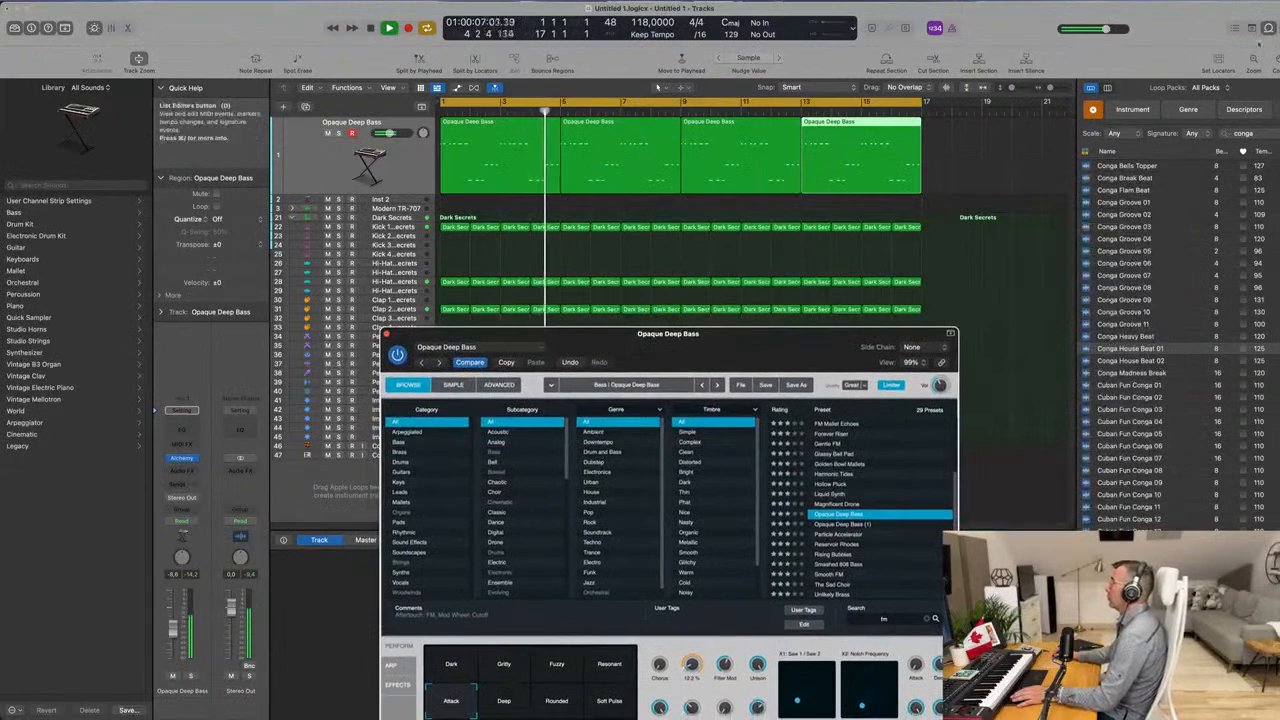
click(312, 118)
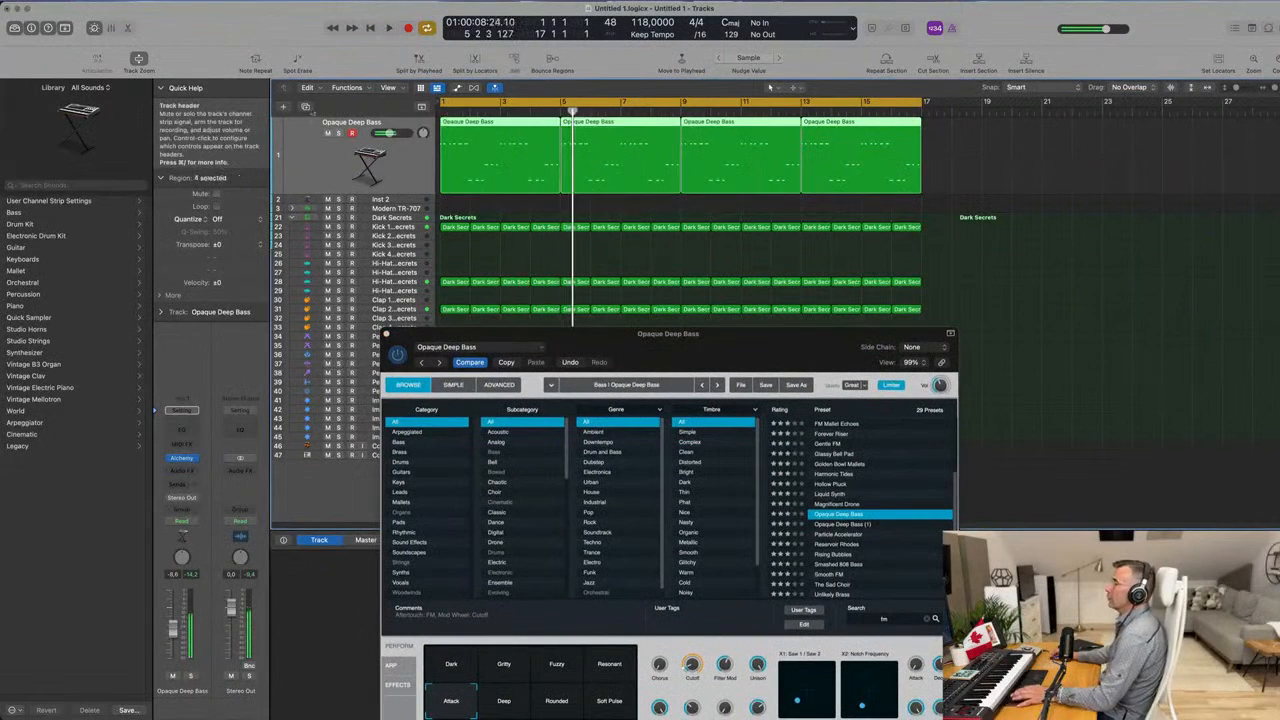
click(306, 107)
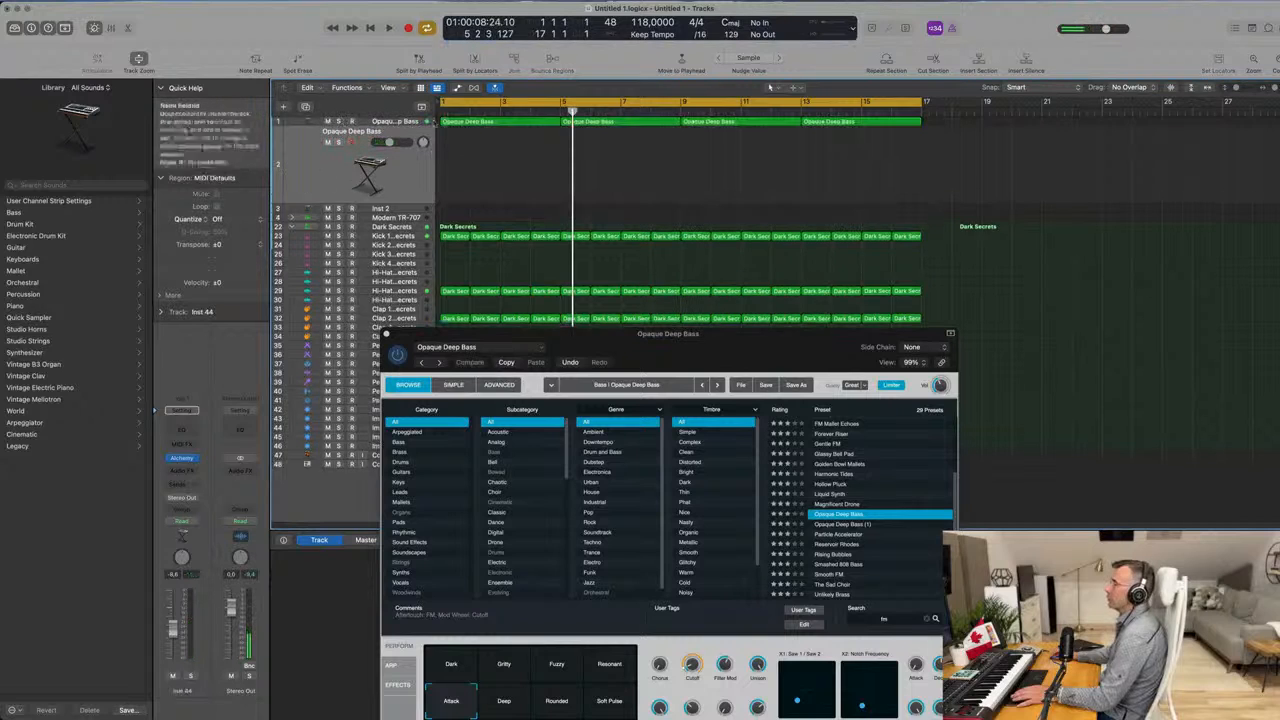
Copy the first four-bar Opaque Deep Bass region to the duplicate track and mute the original bass track.
click(476, 123)
drag(470, 123, 466, 166)
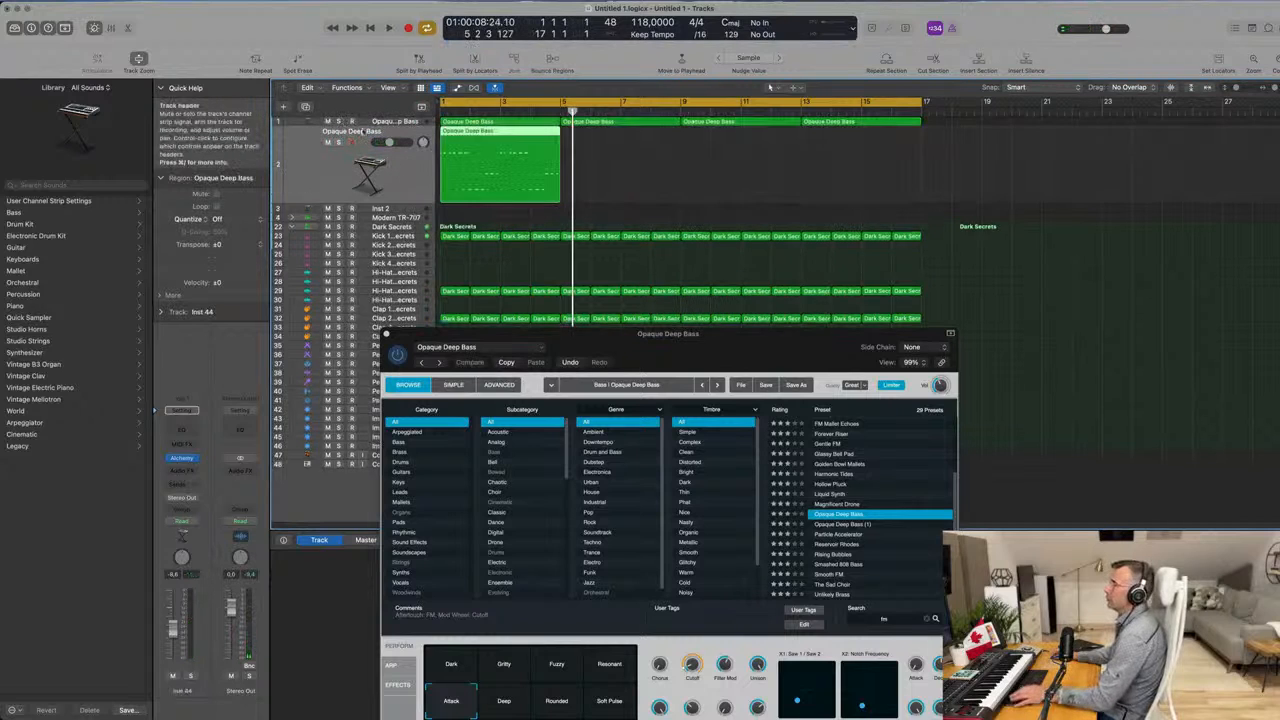
click(326, 125)
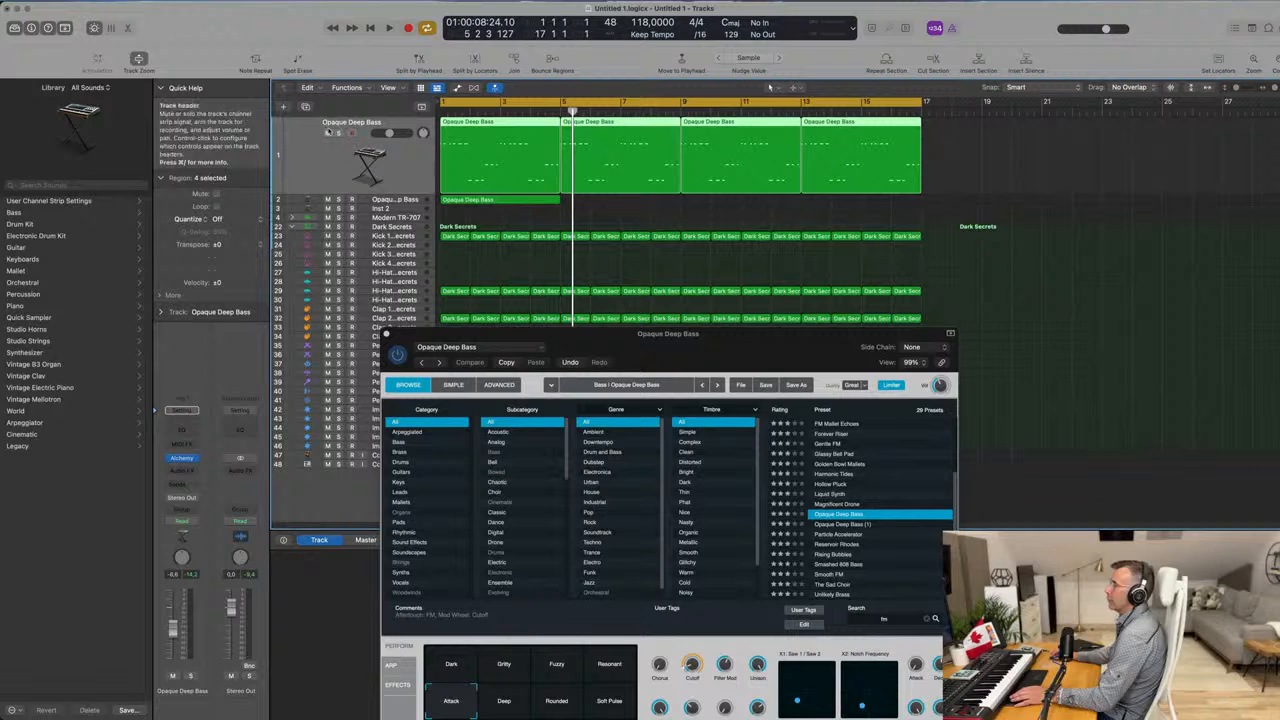
click(327, 133)
key(space)
Repeat the copied region three times on the duplicate track so it fills 16 bars, playing from the start.
click(375, 202)
key(Return)
key(super+r)
key(super+r)
key(super+r)
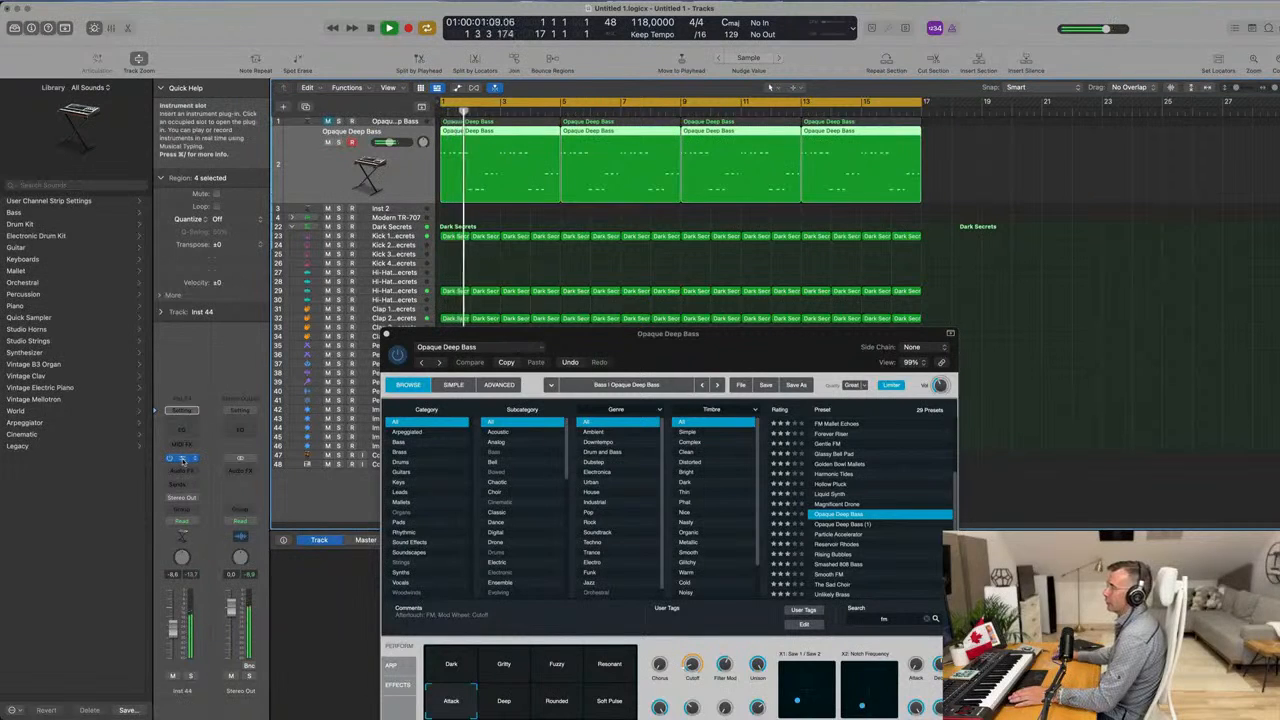
Open Alchemy on the duplicate track and load the Wired Moments preset with its Bassy variation.
click(181, 459)
drag(705, 137, 893, 140)
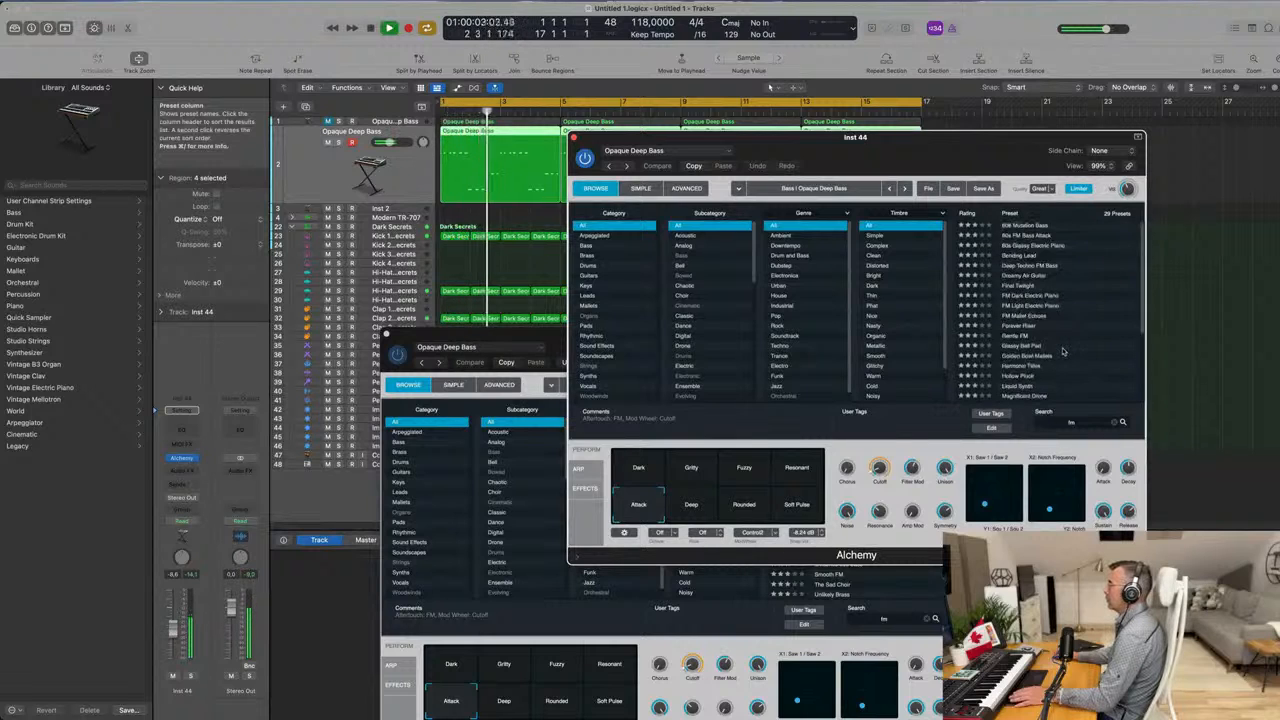
click(1030, 396)
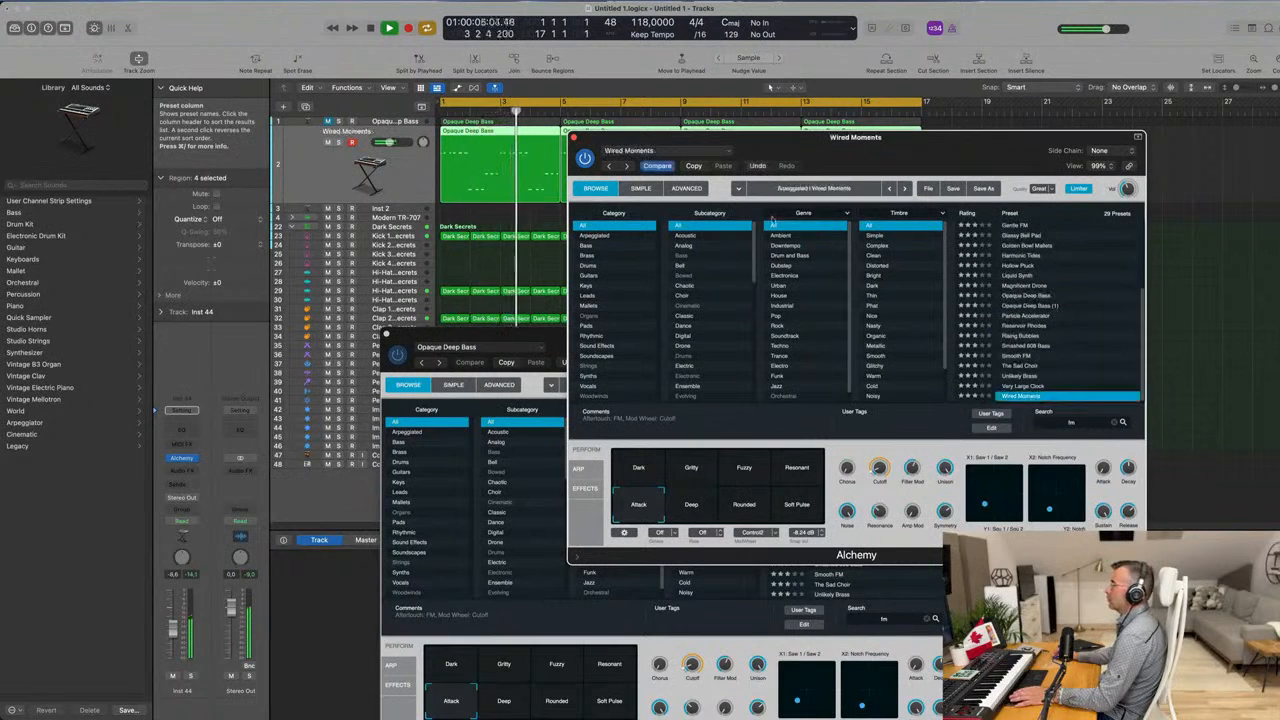
click(706, 471)
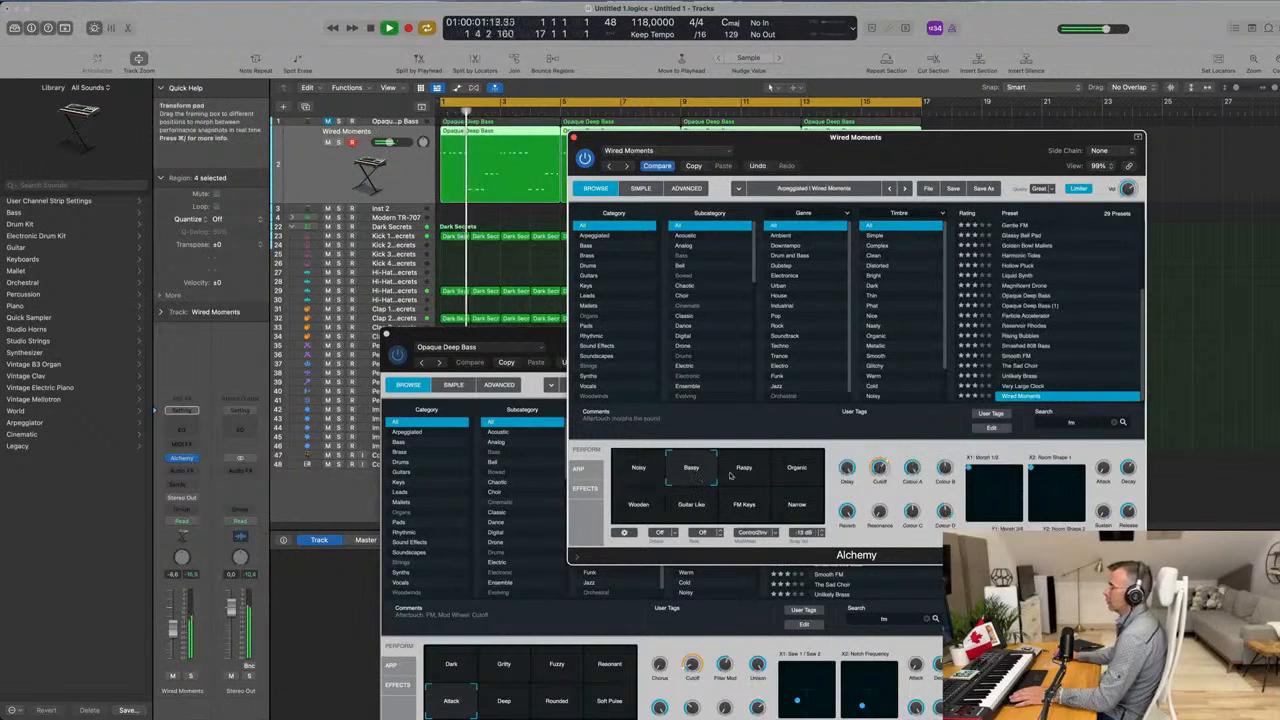
Compare the Raspy, Organic, Wooden, Guitar Like, FM Keys and Narrow variations of Wired Moments, returning to Wooden.
drag(940, 141, 940, 193)
click(763, 533)
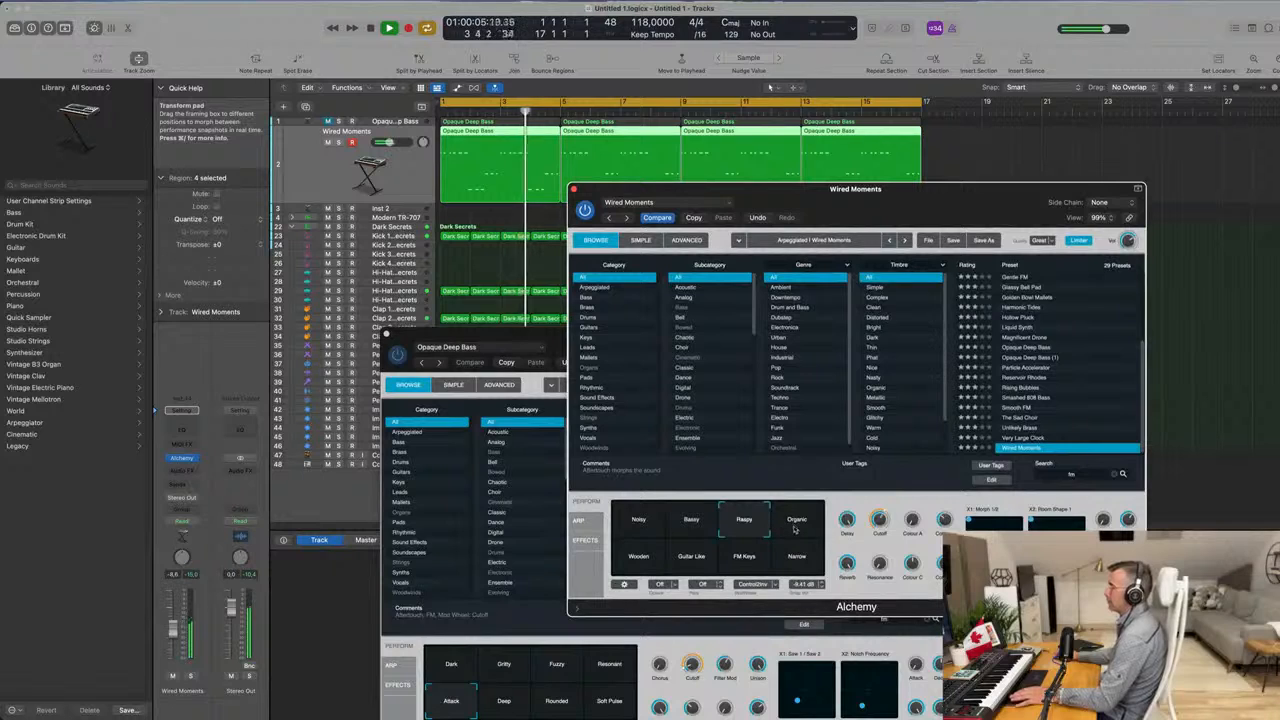
click(795, 528)
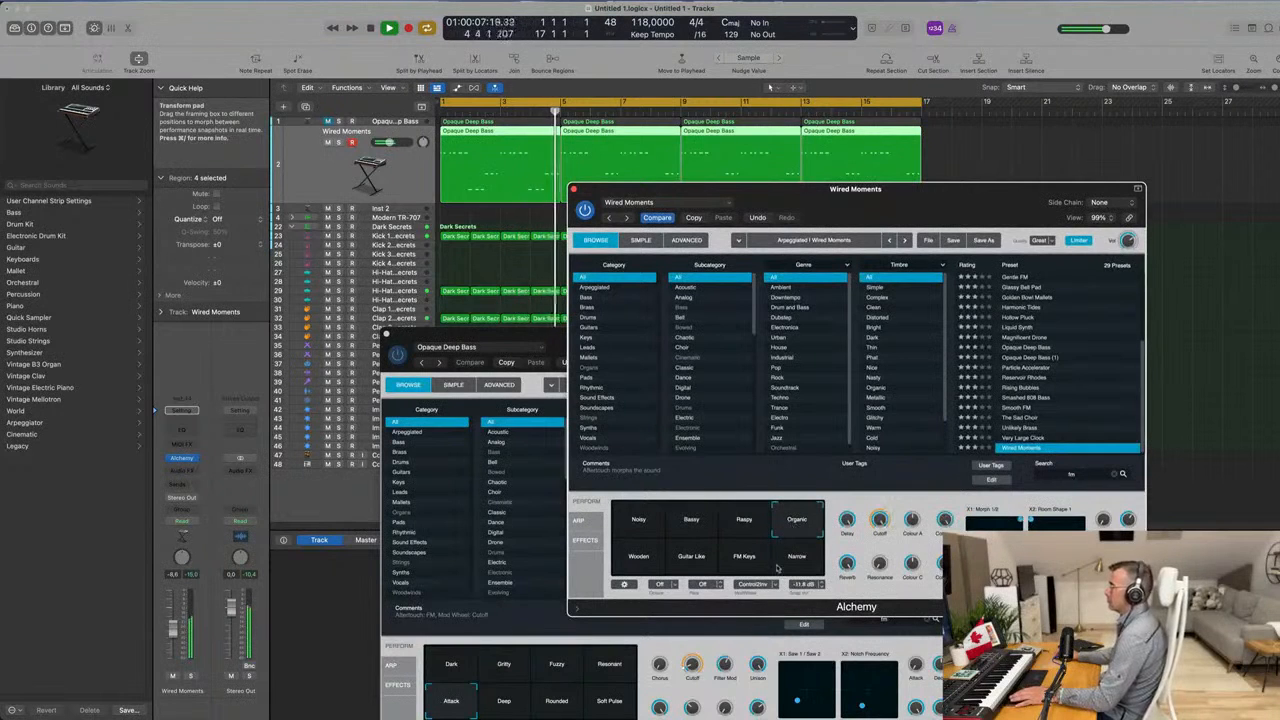
click(632, 566)
click(683, 562)
click(745, 564)
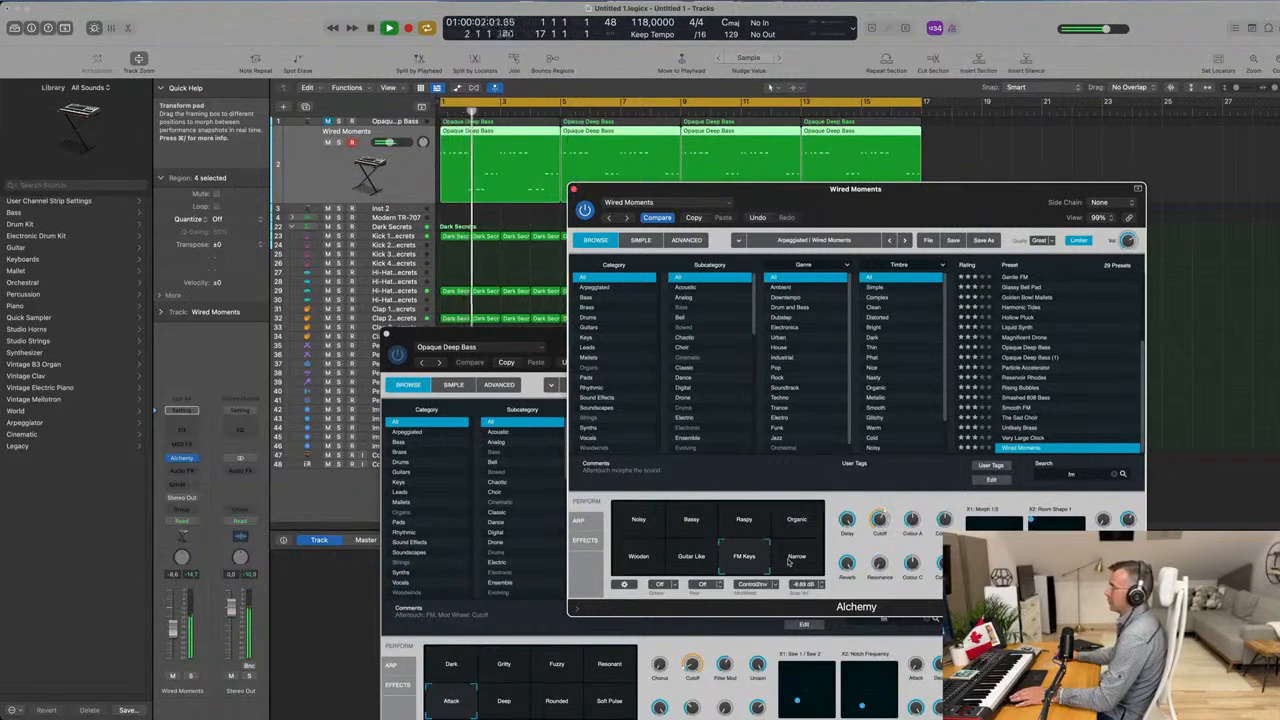
click(795, 563)
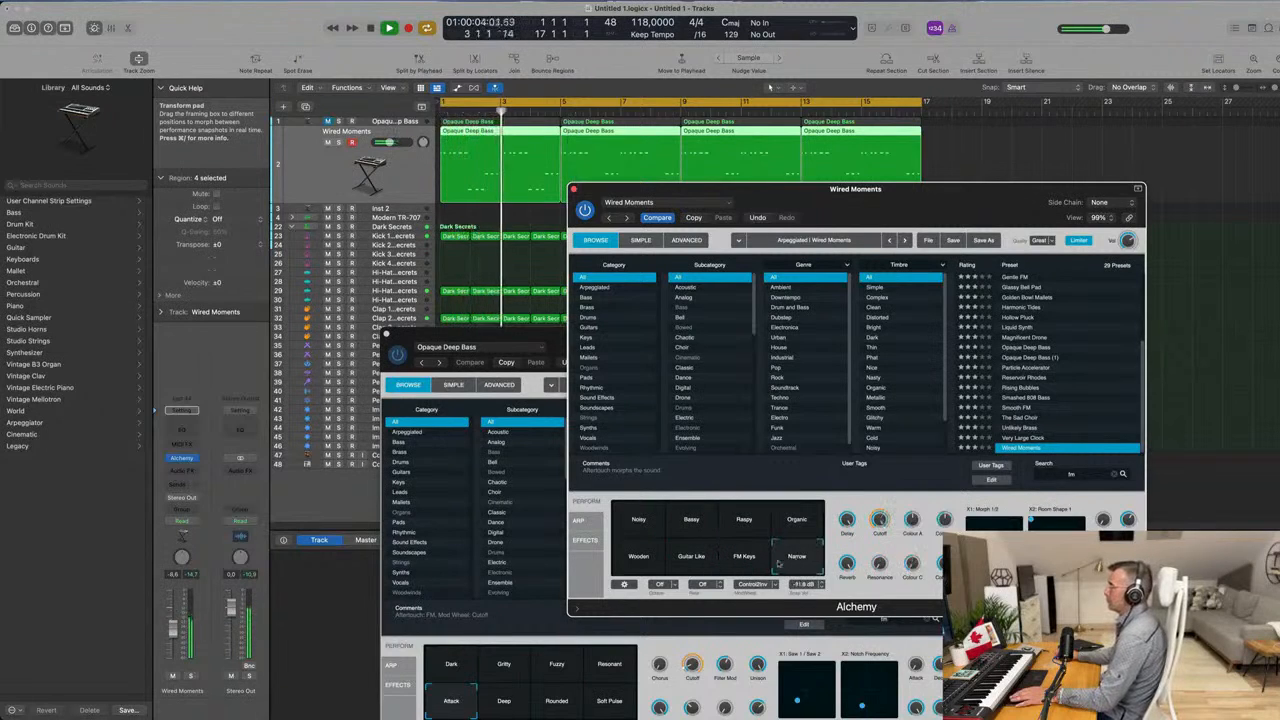
click(648, 567)
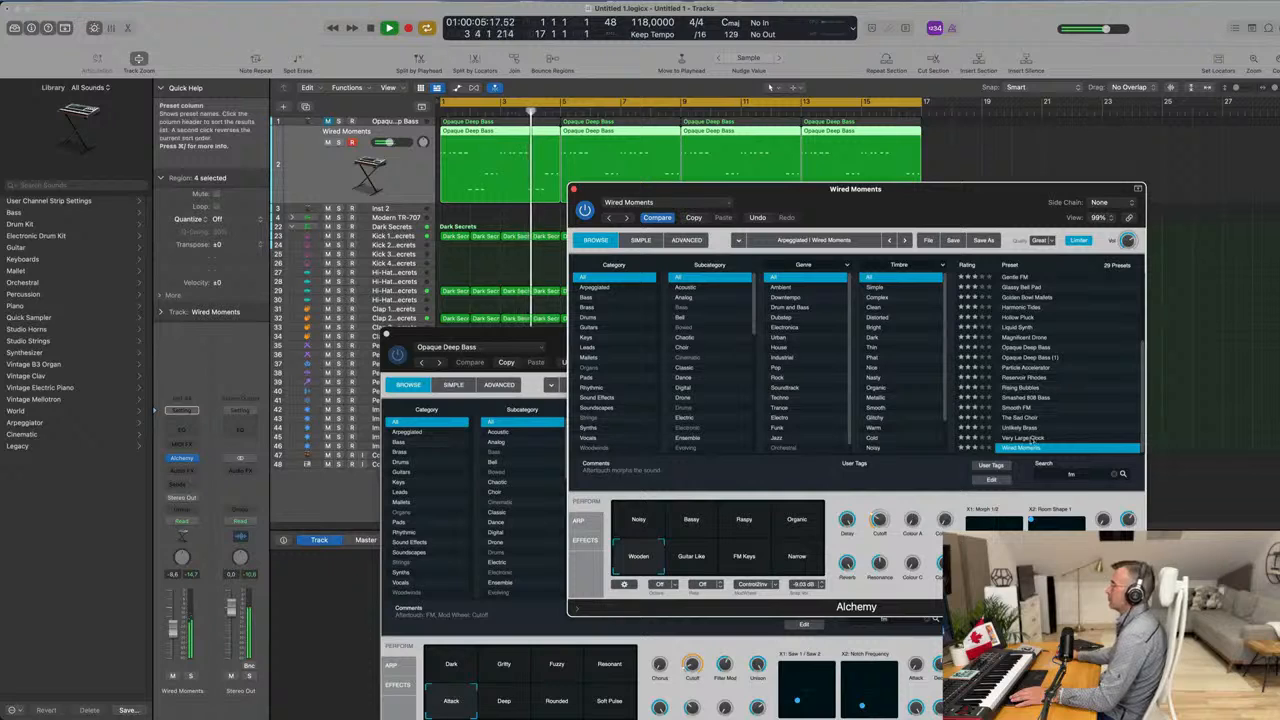
Audition the Very Large Clock, Unlikely Brass and Smooth FM presets on the duplicate track.
click(1030, 438)
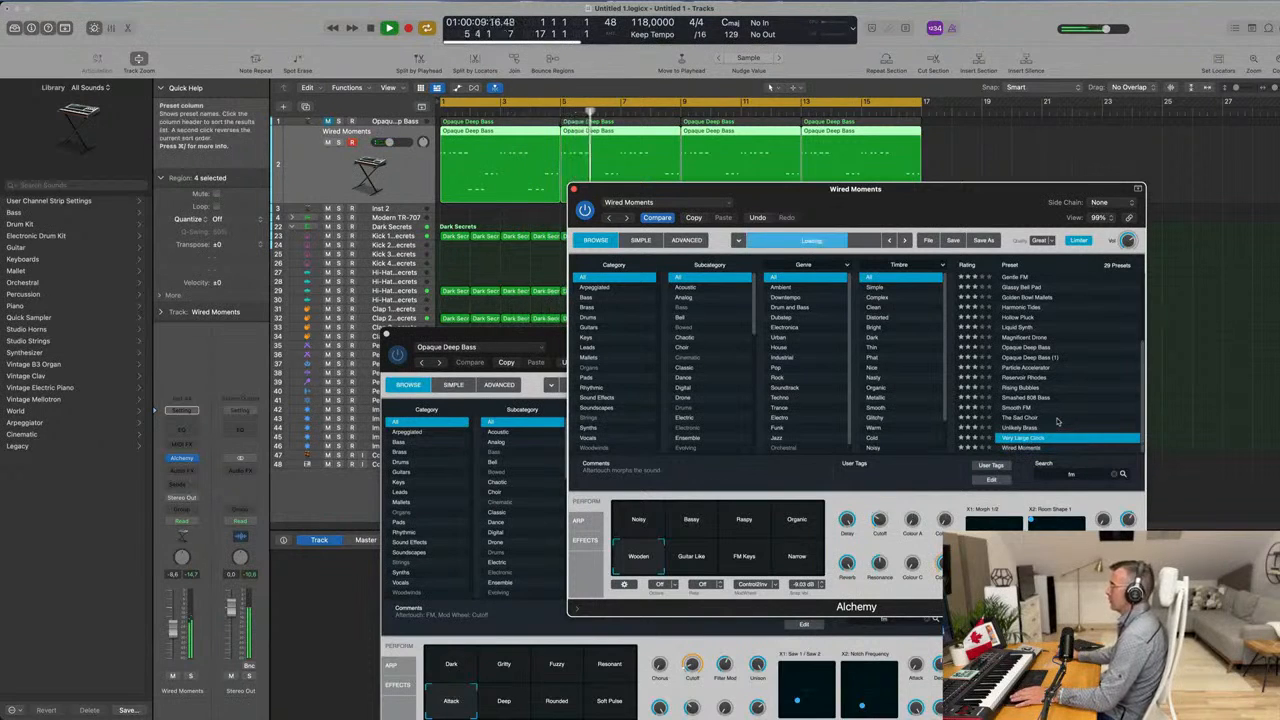
click(1040, 427)
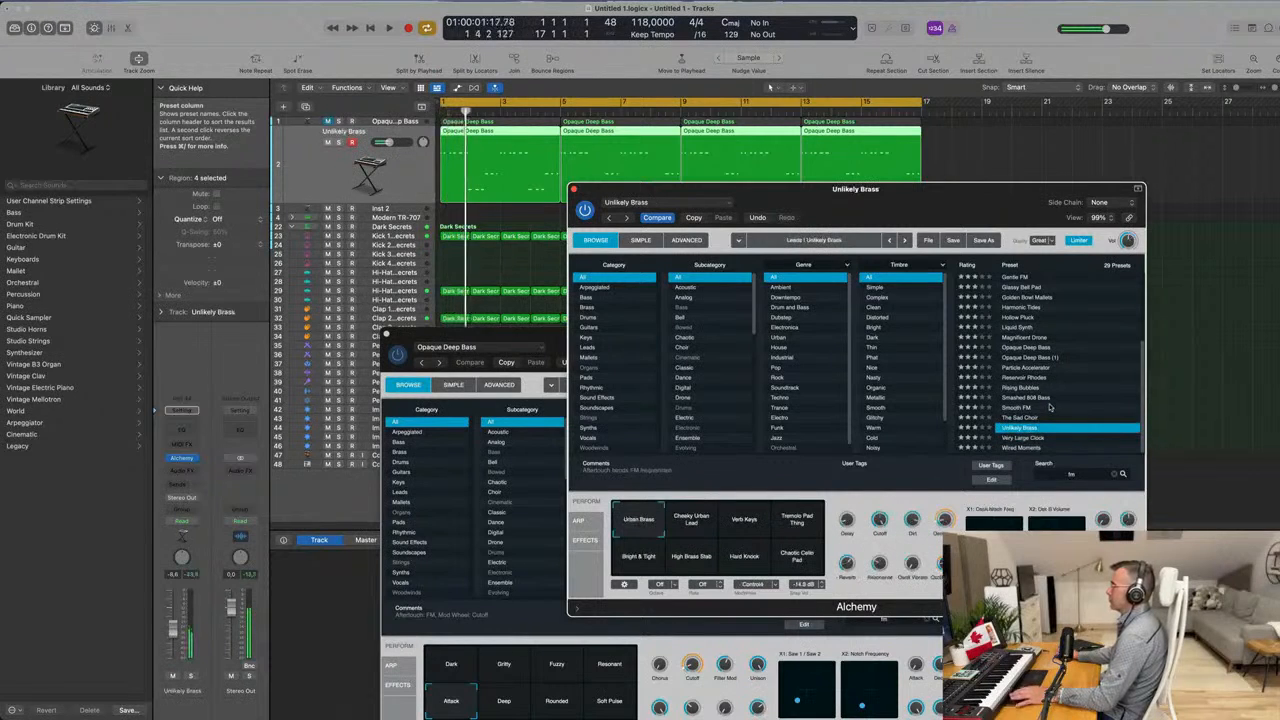
click(1060, 406)
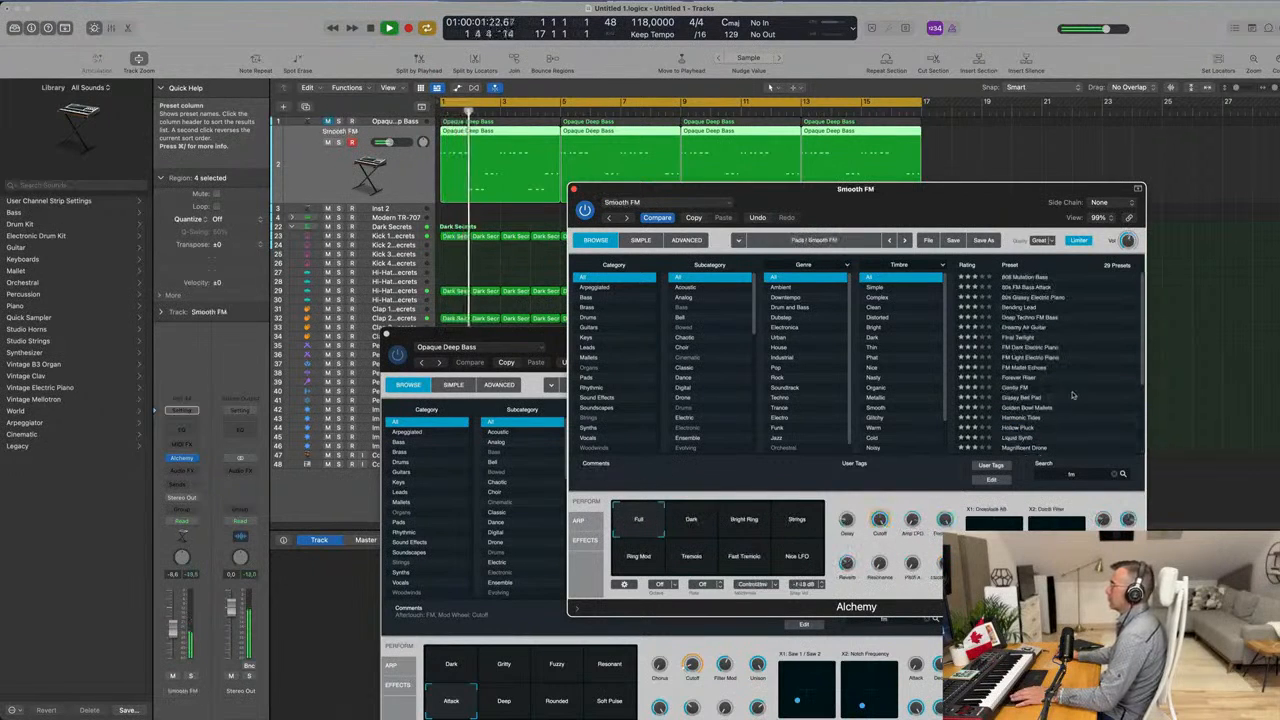
Filter the Alchemy presets to the Bass category, audition Unlikely Brass and Opaque Deep Bass, and load Hollow Pluck.
click(590, 297)
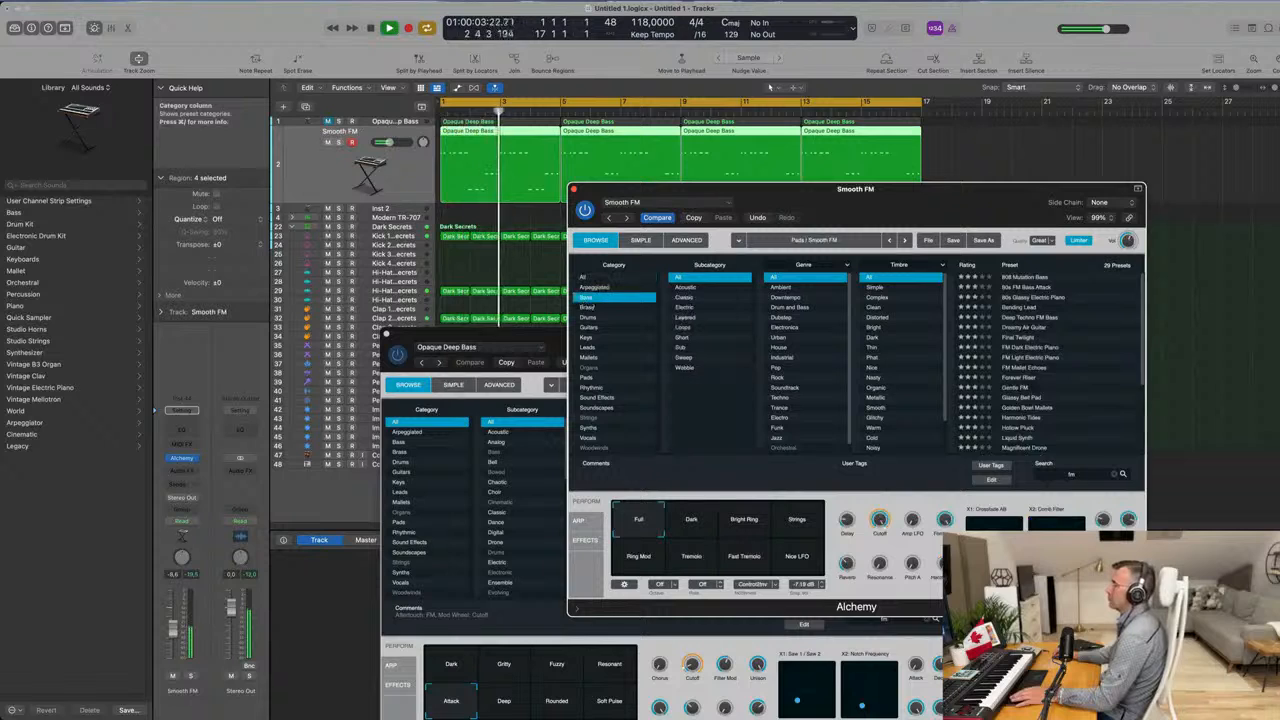
click(1035, 347)
click(1028, 318)
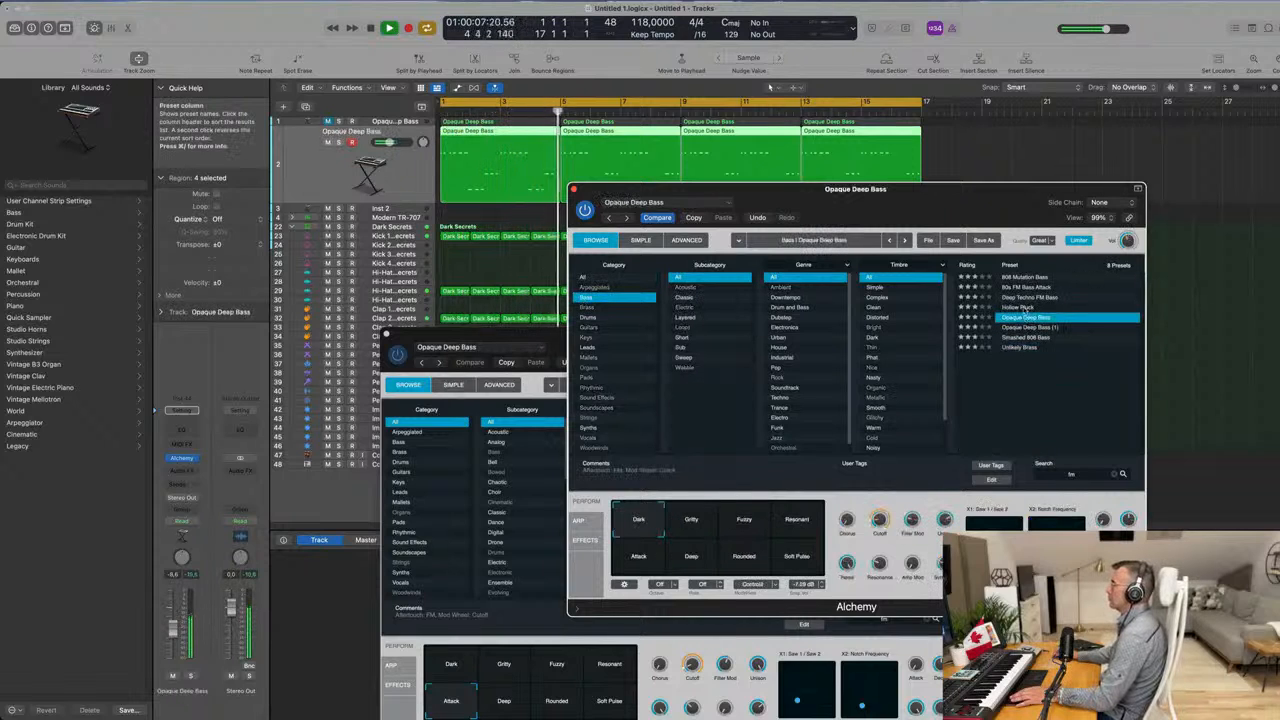
click(1024, 308)
drag(938, 189, 898, 185)
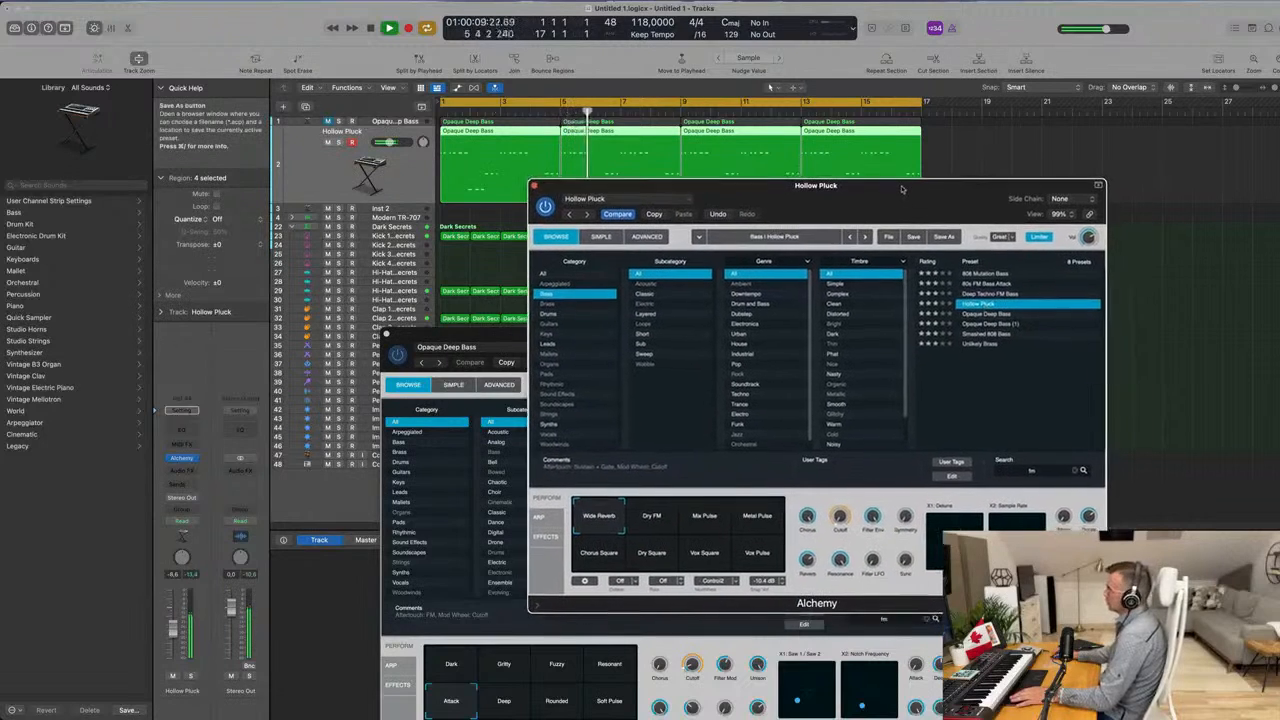
Compare the Dry FM, pulse, square and Vox variations of Hollow Pluck, returning to Wide Reverb.
click(654, 526)
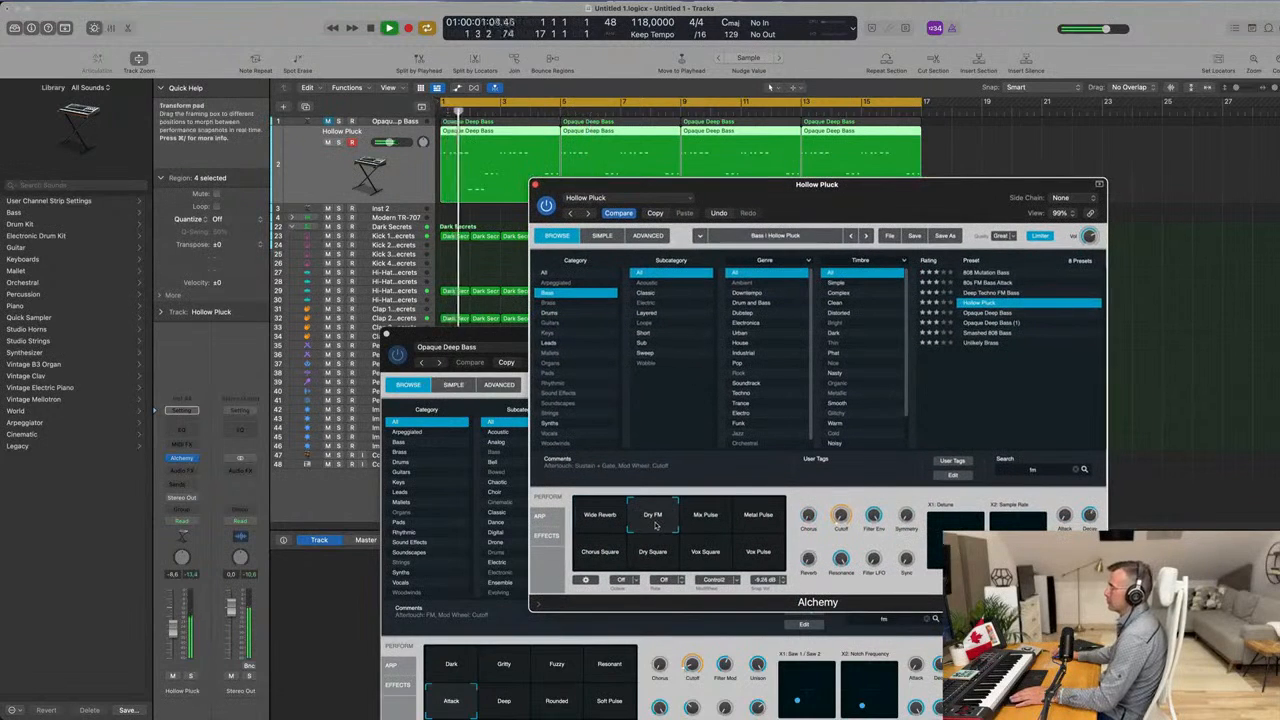
click(704, 522)
click(757, 523)
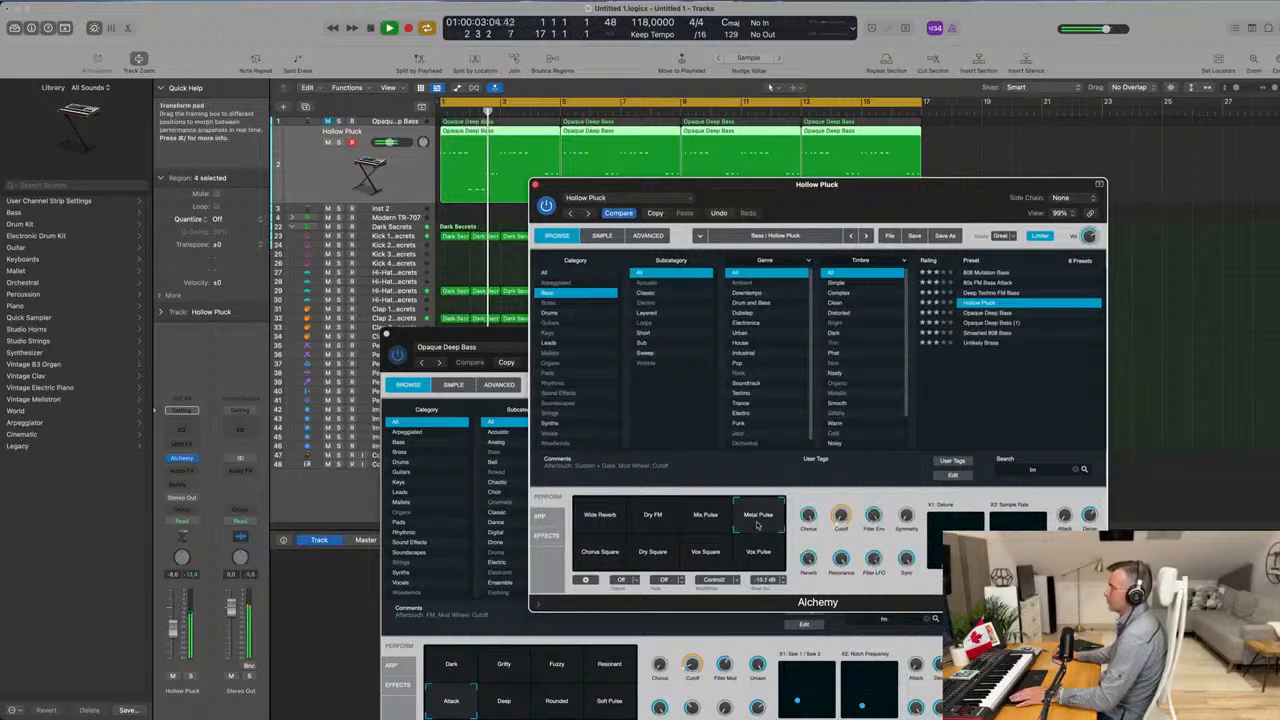
click(603, 558)
click(660, 558)
click(728, 561)
click(757, 560)
click(772, 514)
click(596, 517)
click(655, 521)
click(590, 518)
Load the Deep Techno FM Bass preset on the duplicate track and compare it with 80s FM Bass Attack.
click(986, 292)
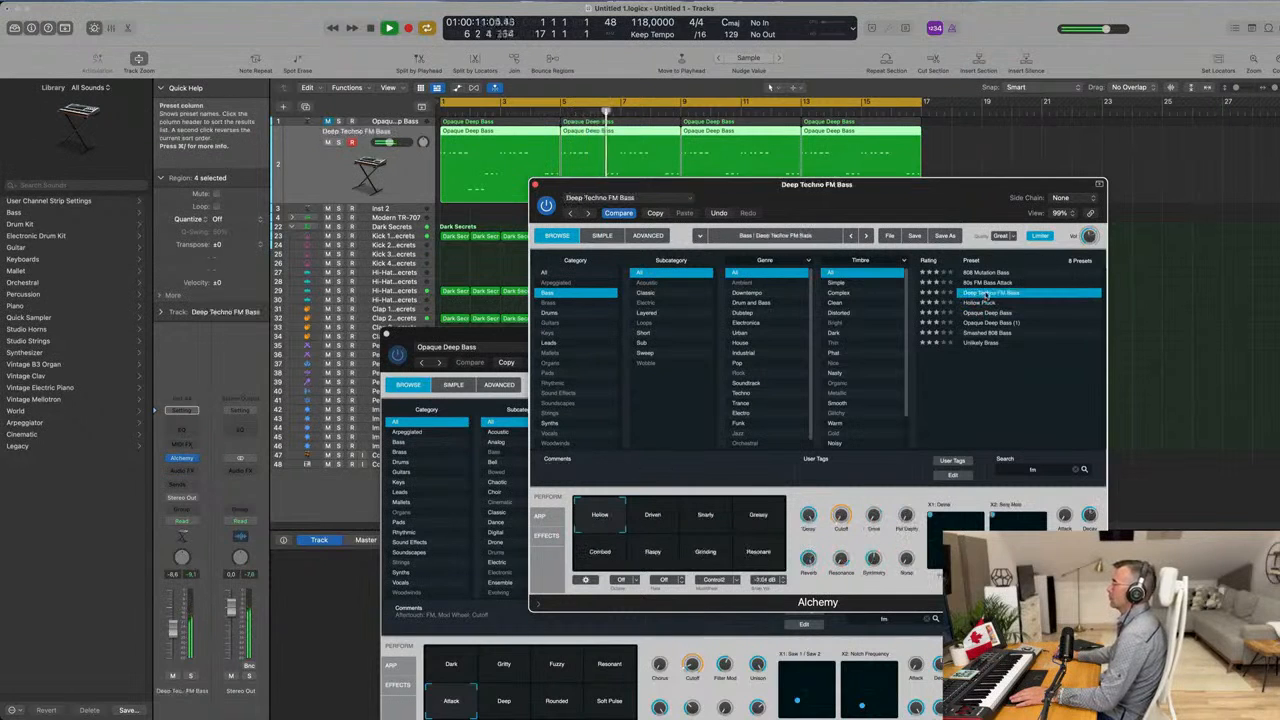
drag(855, 194, 863, 243)
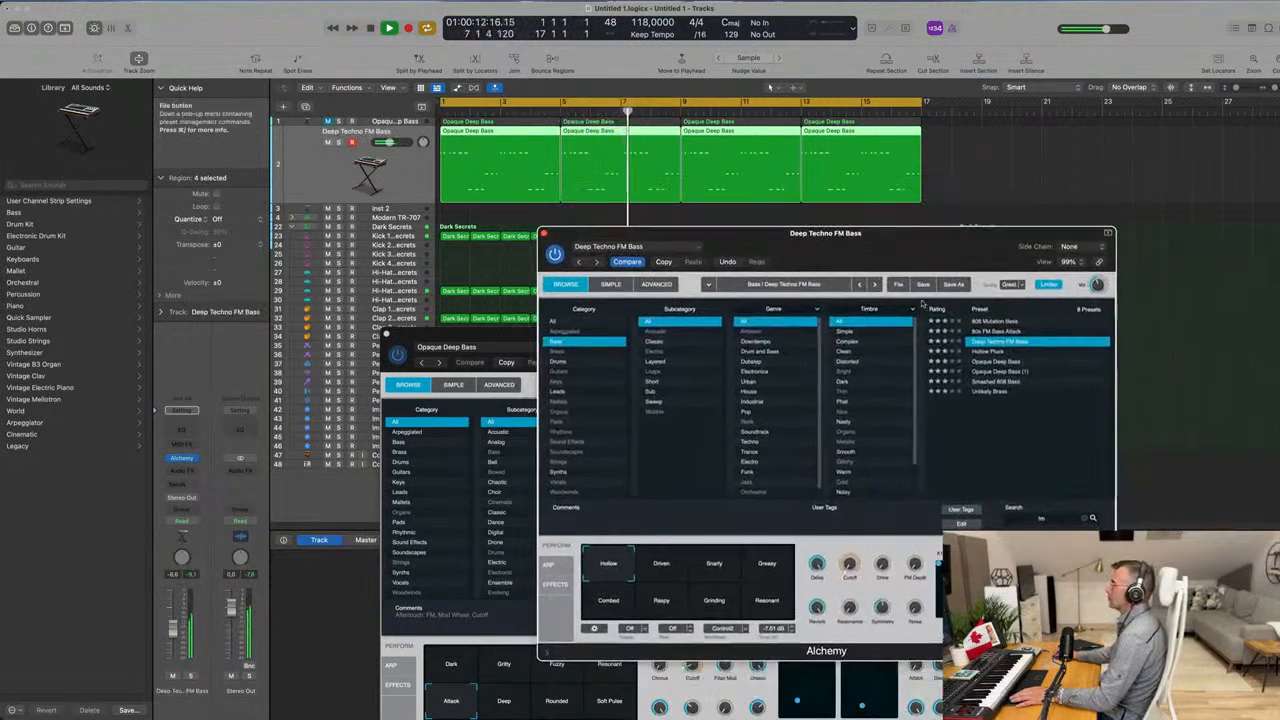
click(995, 331)
click(998, 341)
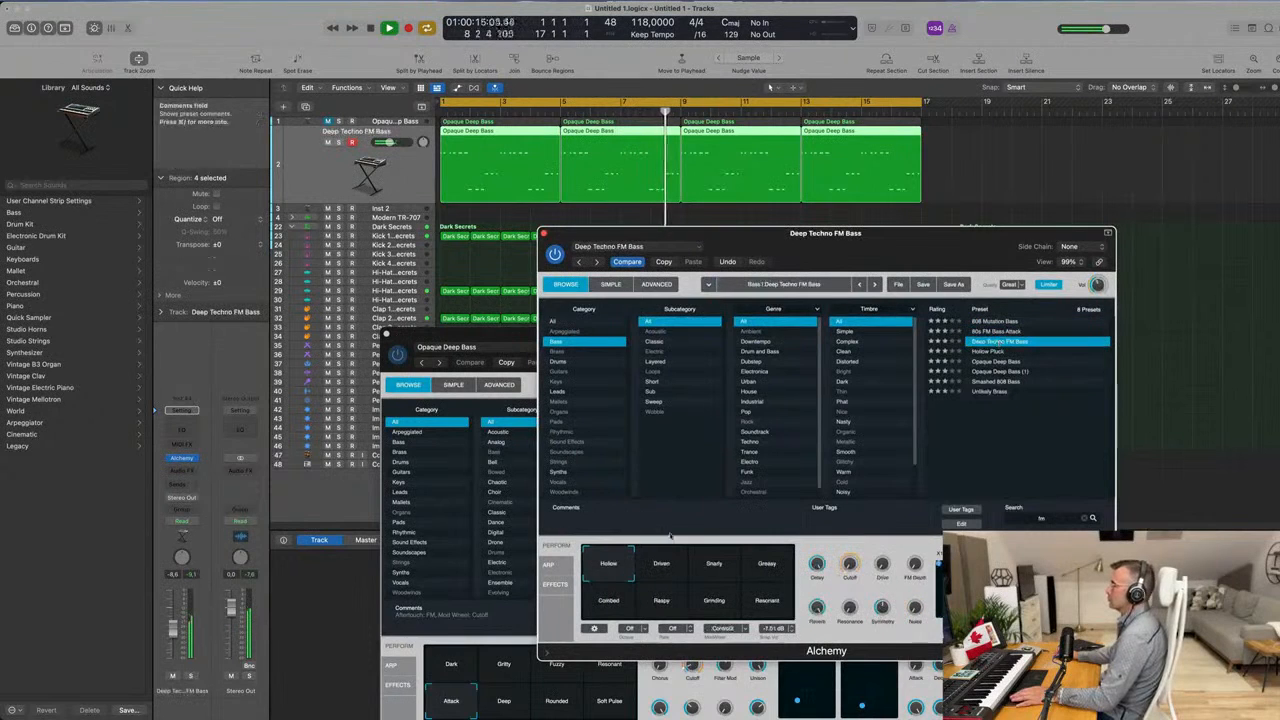
Compare the Snarly, Greasy, Resonant and Combed variations of Deep Techno FM Bass and settle on Greasy.
click(722, 567)
click(760, 566)
drag(817, 512, 785, 531)
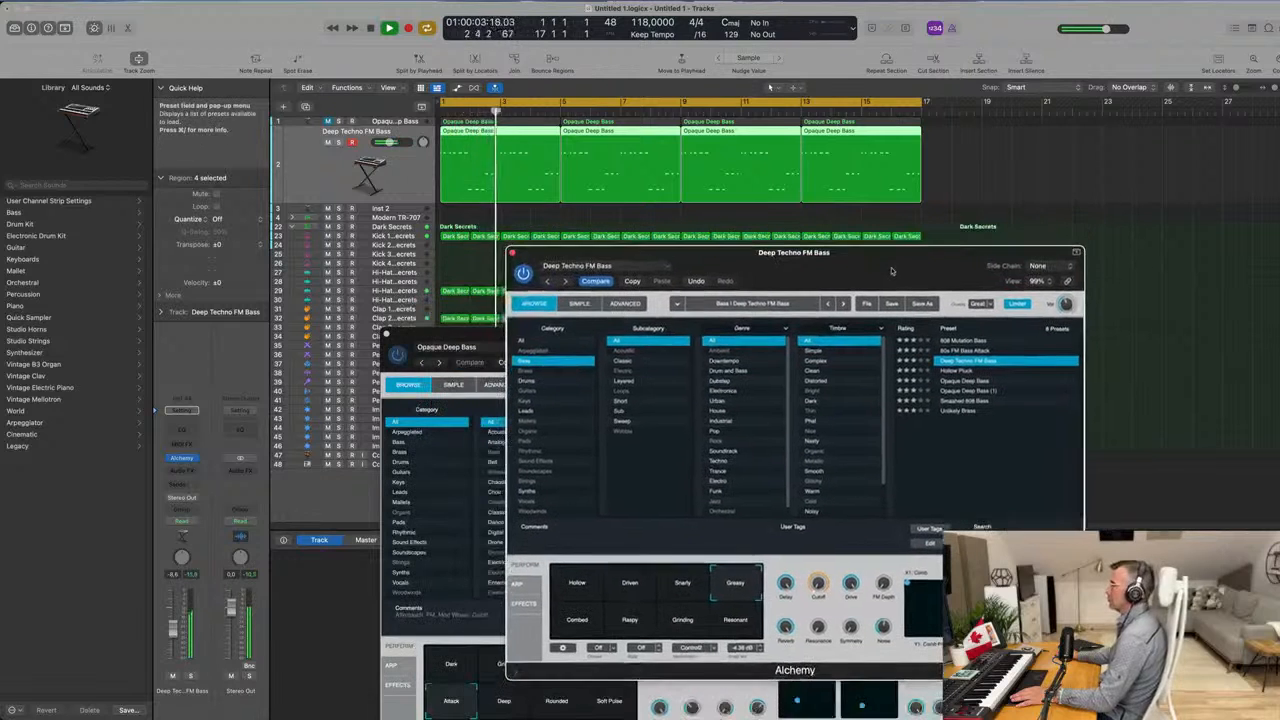
click(725, 632)
click(577, 625)
click(735, 585)
drag(767, 252, 843, 303)
Unmute the original Opaque Deep Bass track and balance it against Deep Techno FM Bass, lowering the latter to about -12 dB.
key(Return)
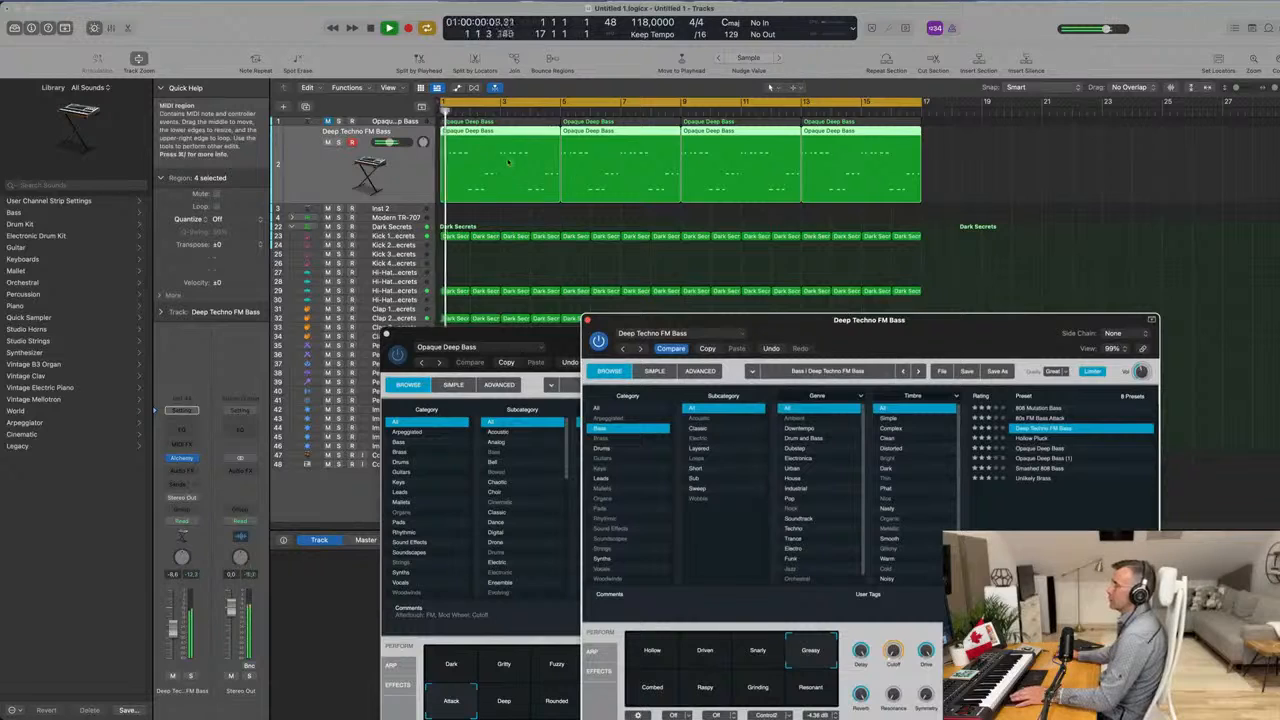
click(328, 133)
click(328, 133)
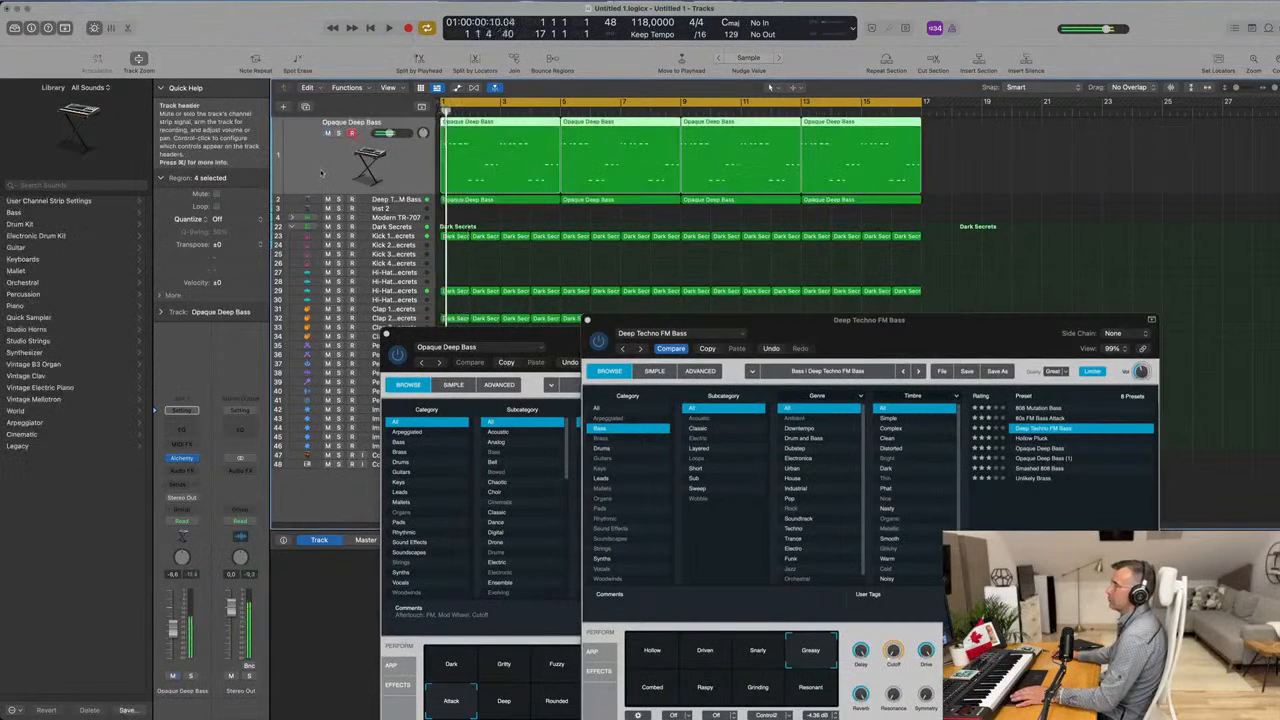
click(378, 200)
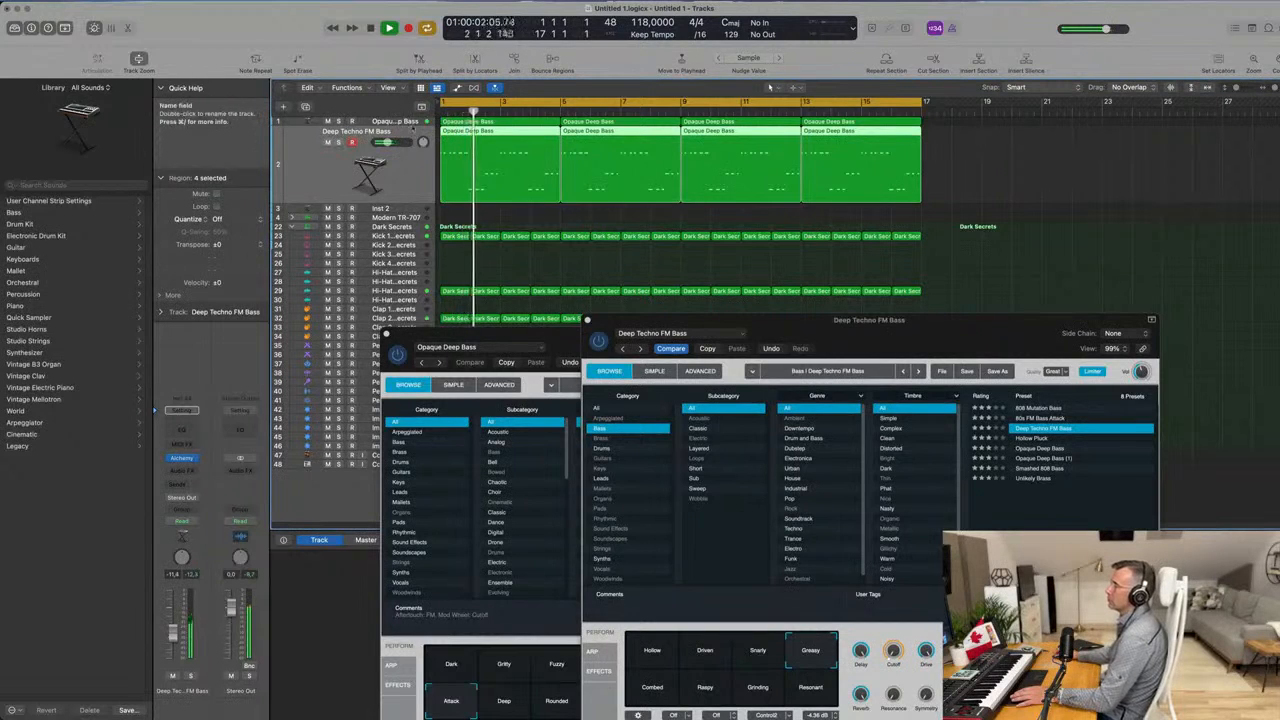
click(410, 124)
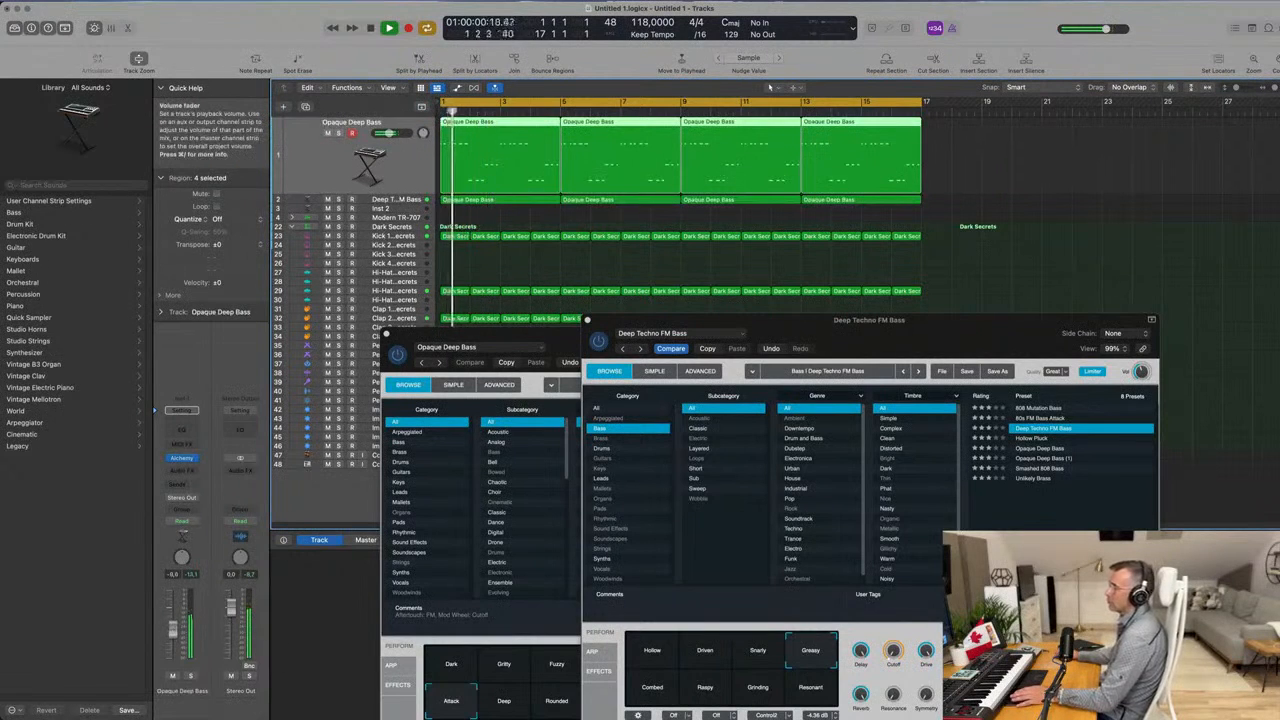
Close both Alchemy windows, select the Deep Techno FM Bass track and replay the groove from the start.
drag(600, 320, 512, 340)
click(500, 341)
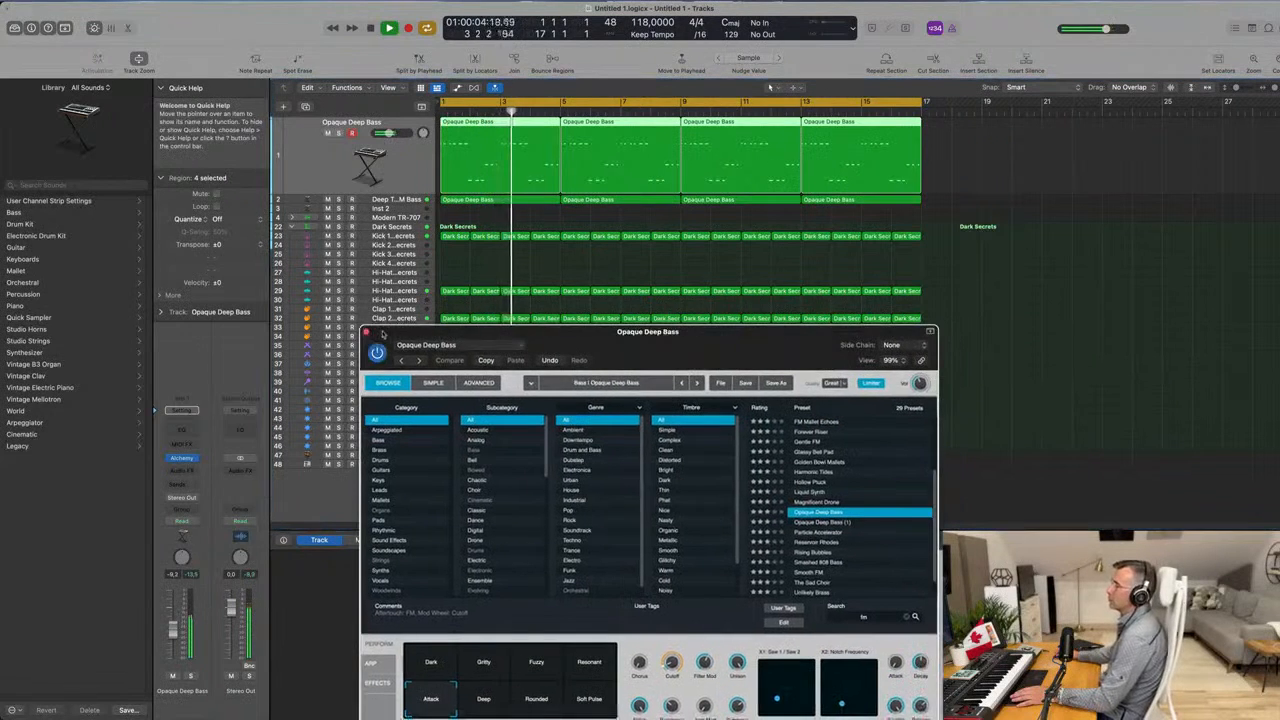
click(366, 333)
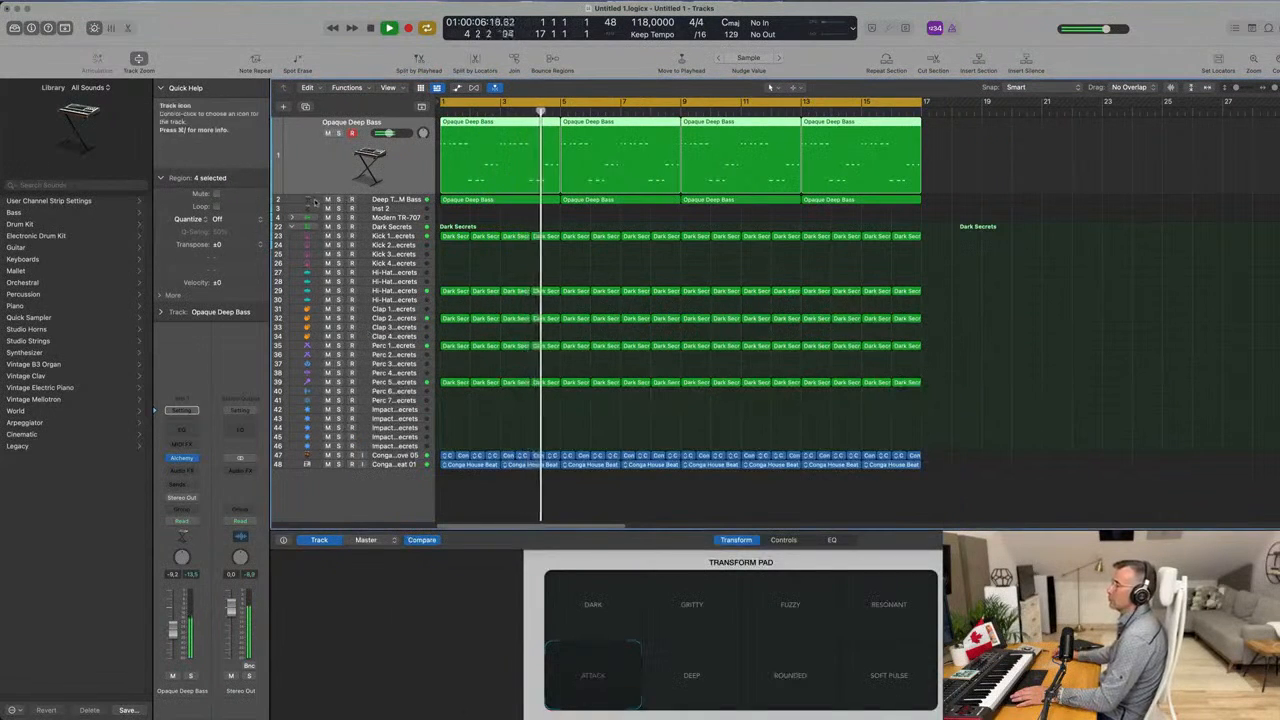
click(327, 201)
click(302, 201)
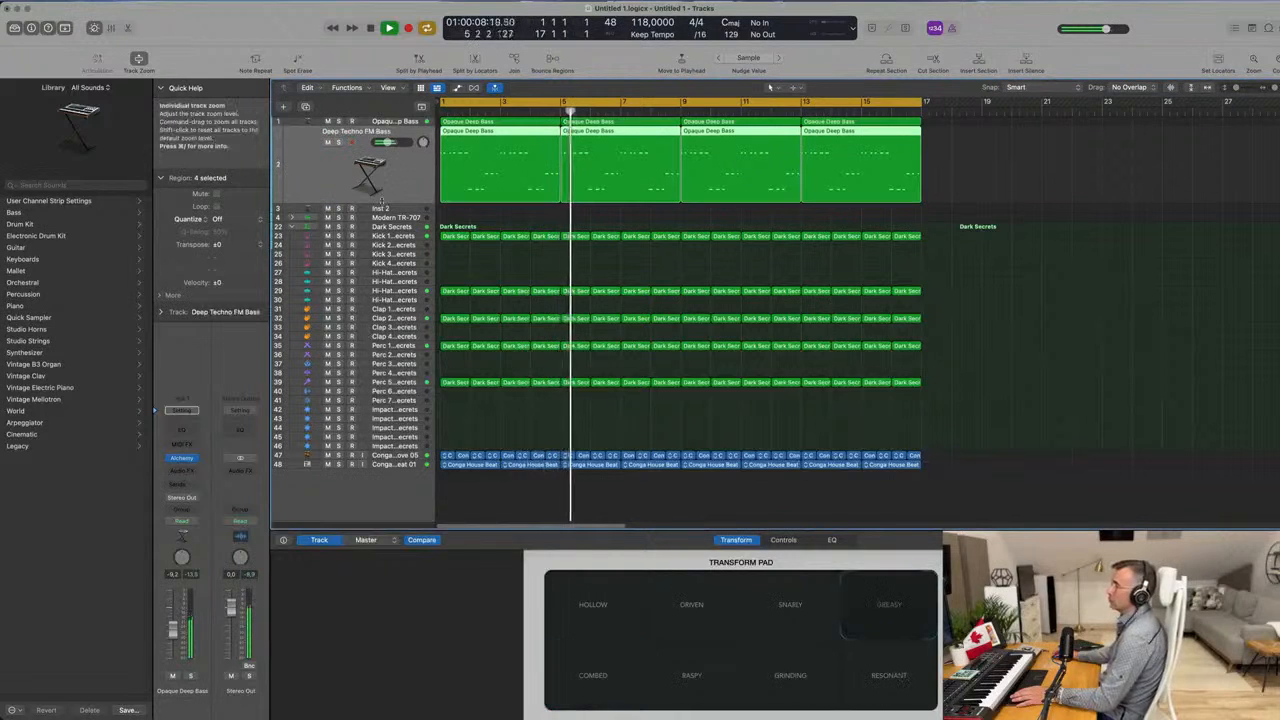
key(Return)
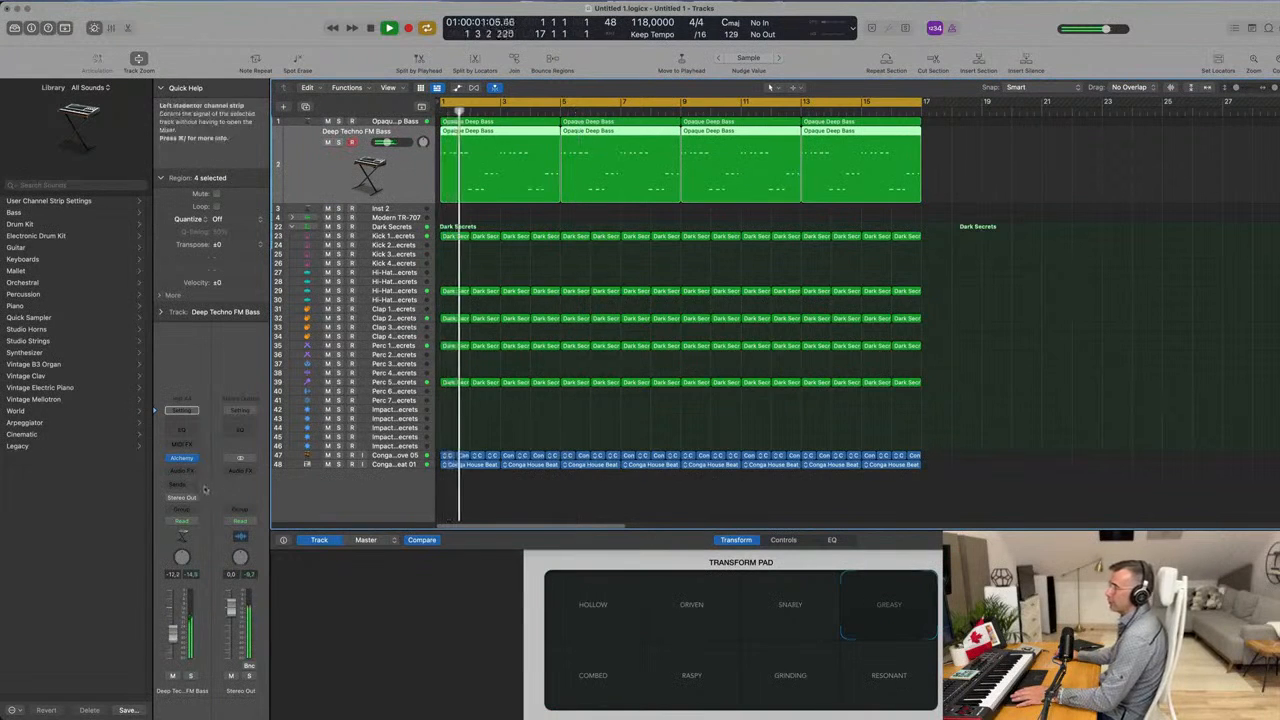
In the mixer, select both bass channels and route their output to a shared bus.
key(x)
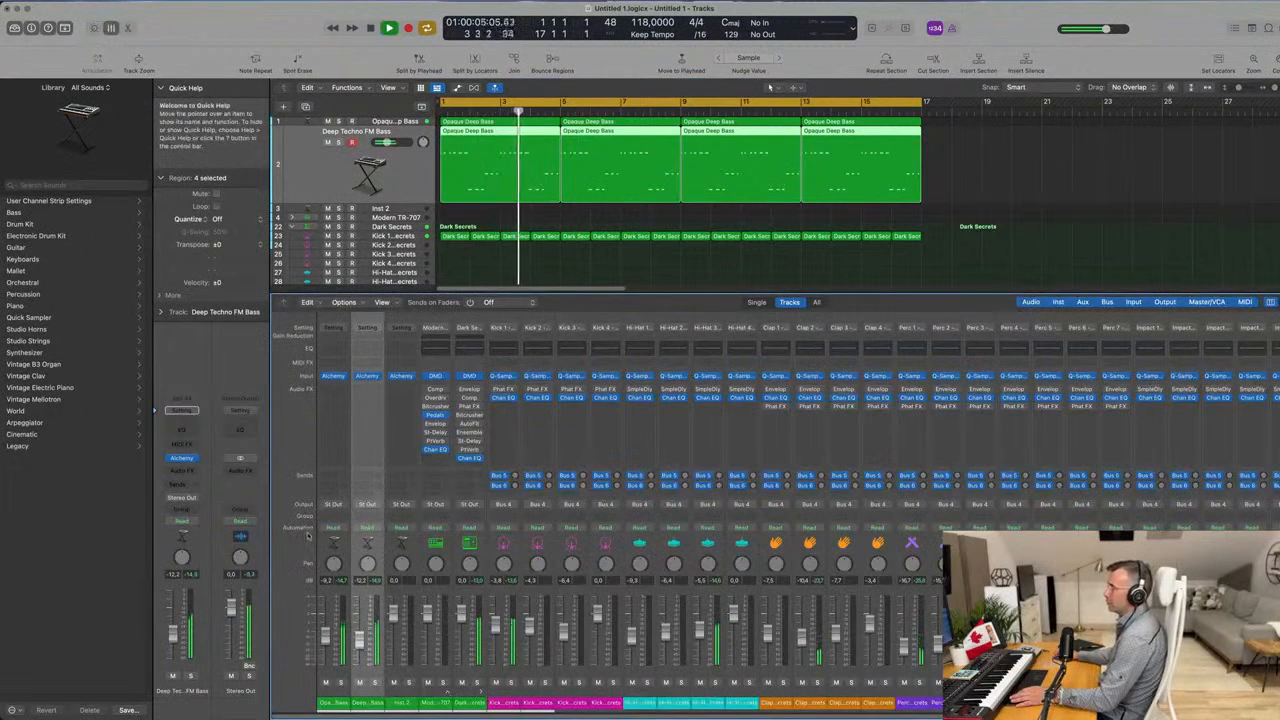
click(332, 703)
shift+click(366, 703)
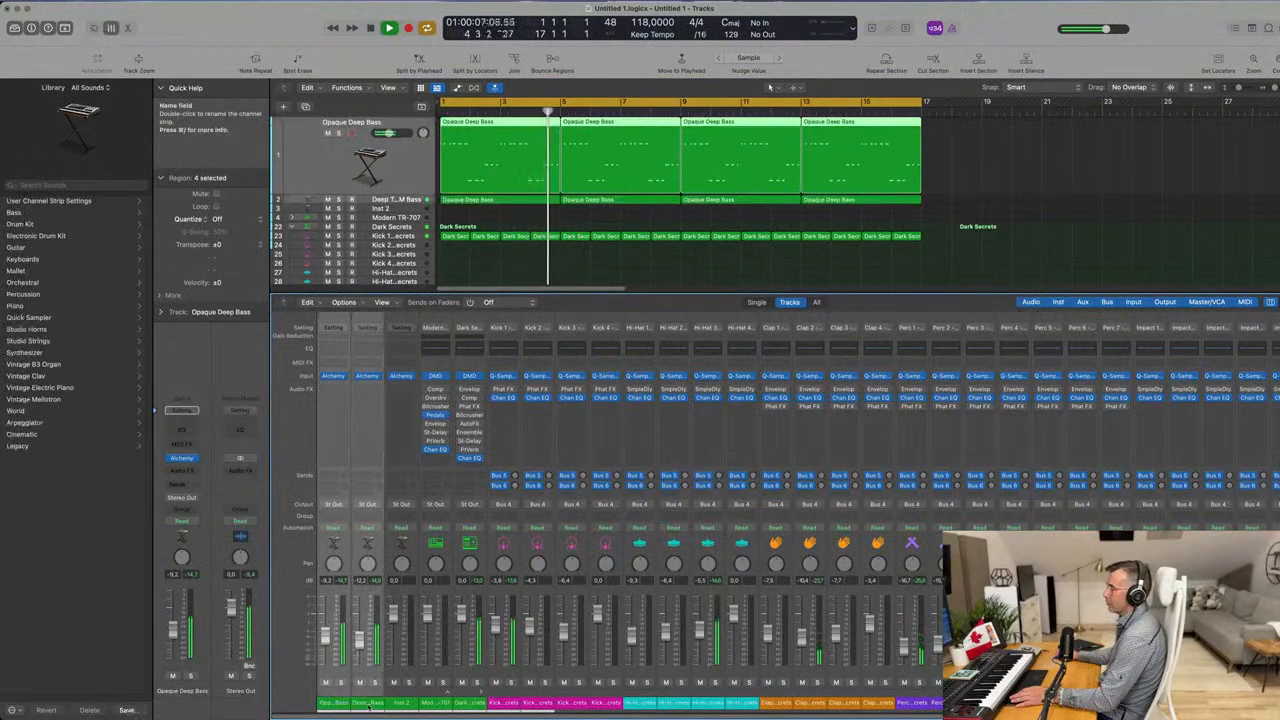
click(367, 504)
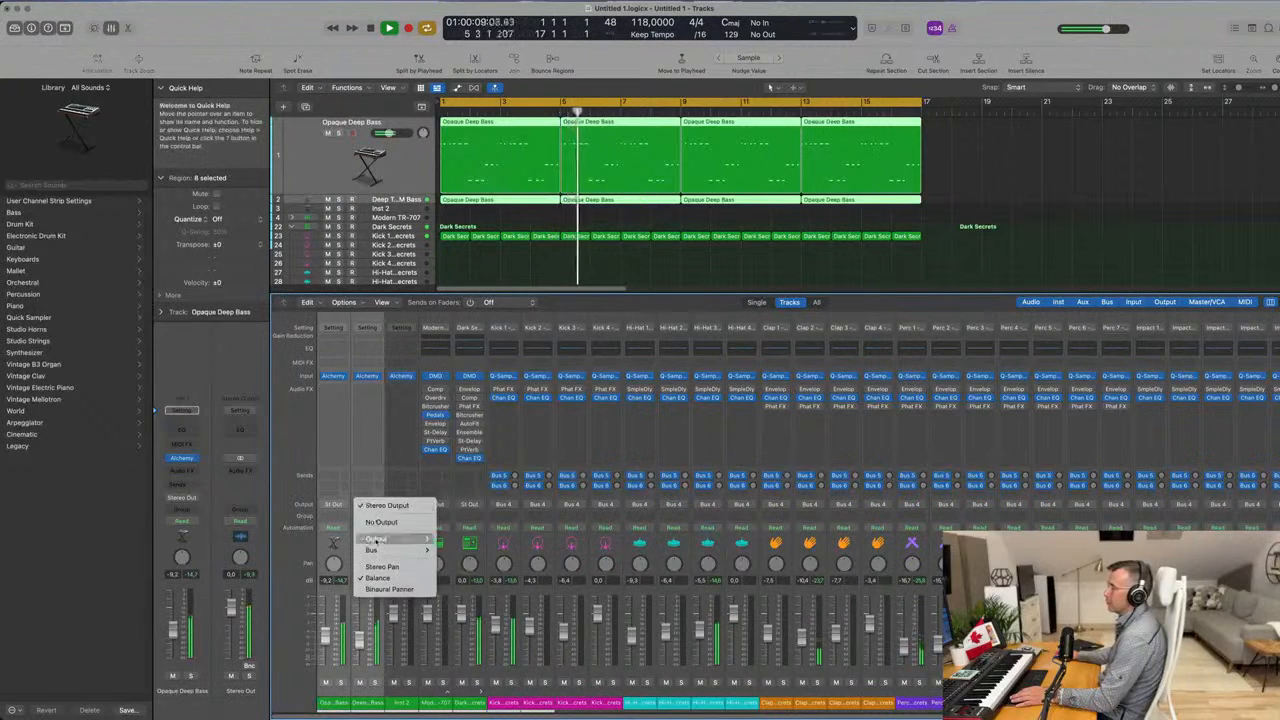
mouse_move(372, 551)
click(462, 346)
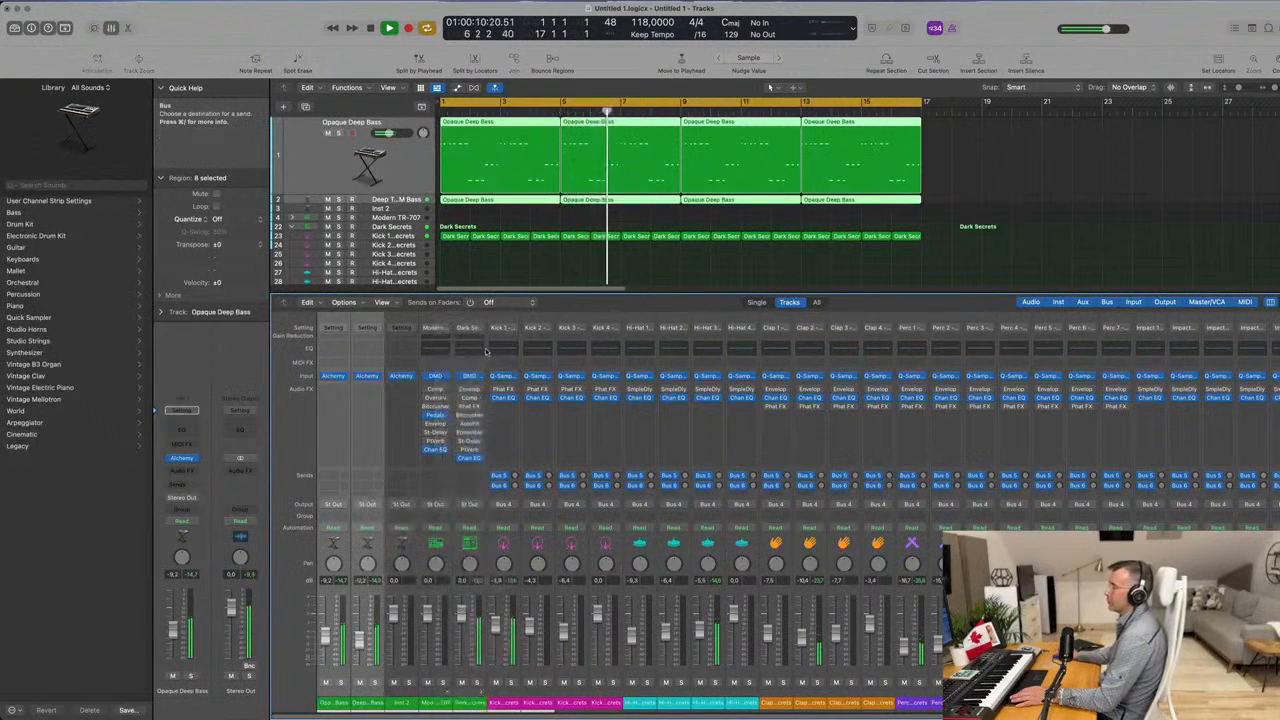
Replay the groove from the start and insert a Compressor on the bass bus (Aux 7).
key(space)
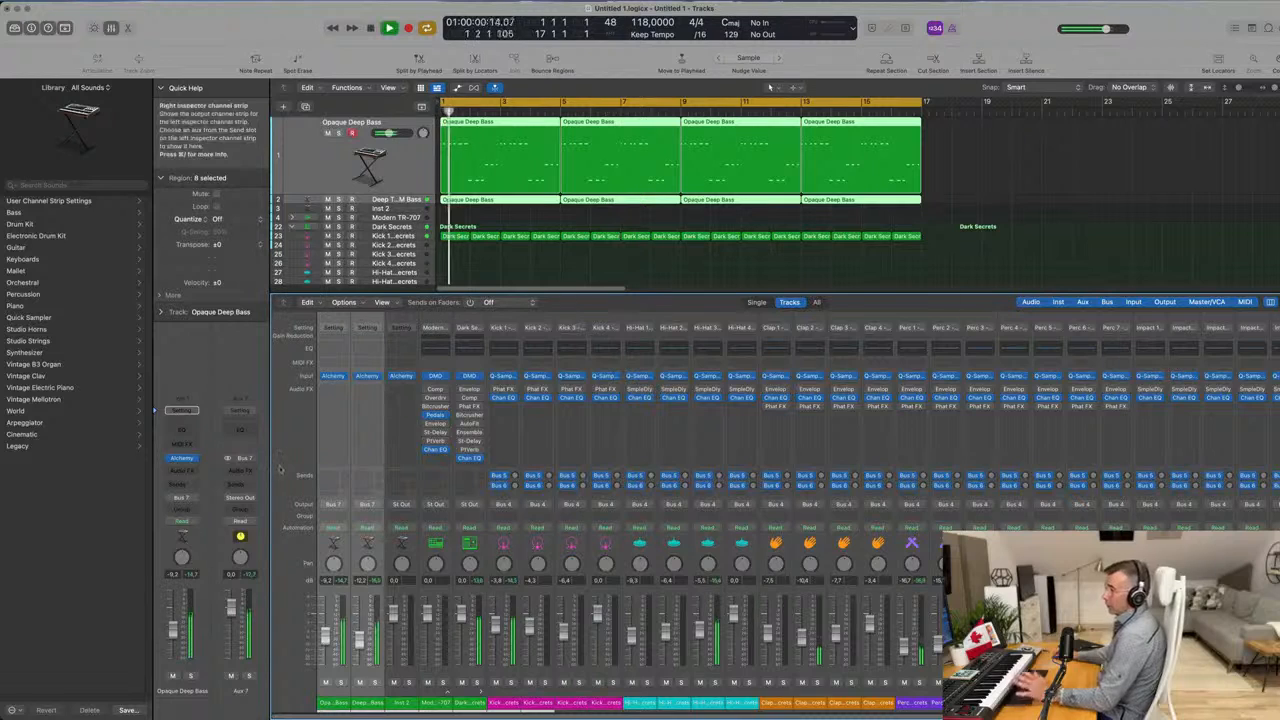
click(240, 470)
mouse_move(269, 511)
click(335, 516)
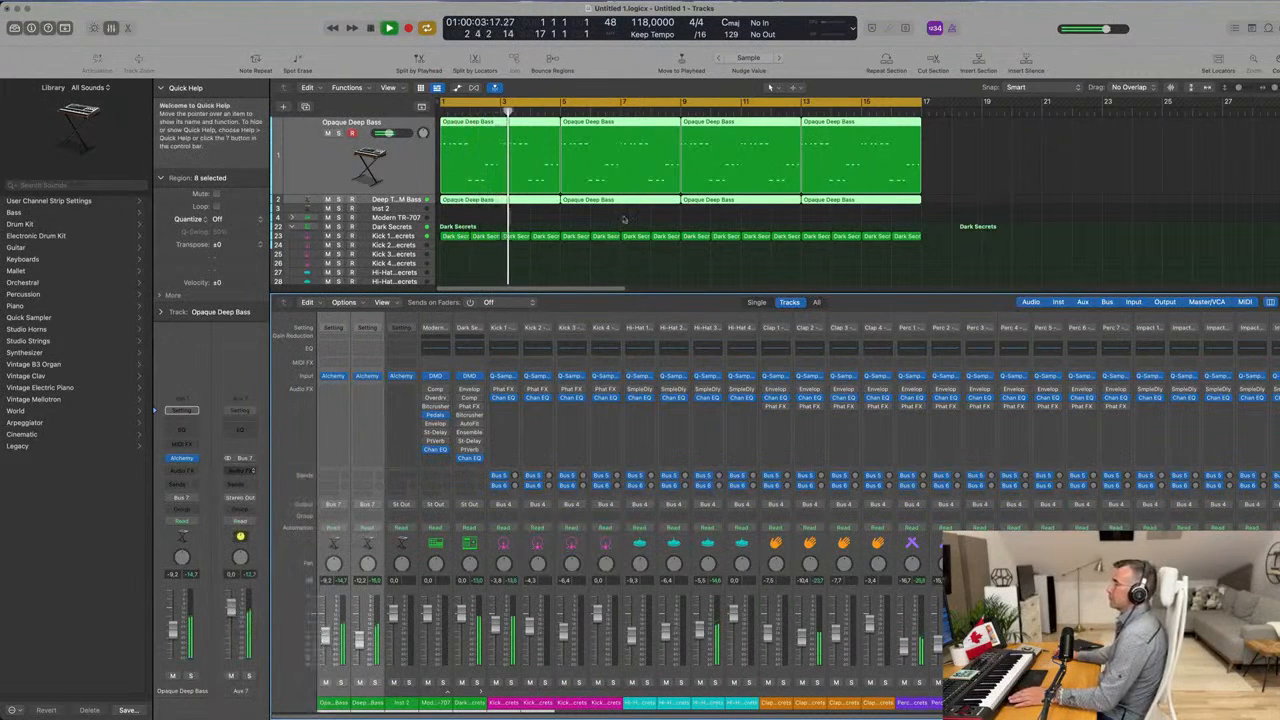
Set the bass bus Compressor's side chain source to Kick 1 - Modern TR-707.
click(860, 147)
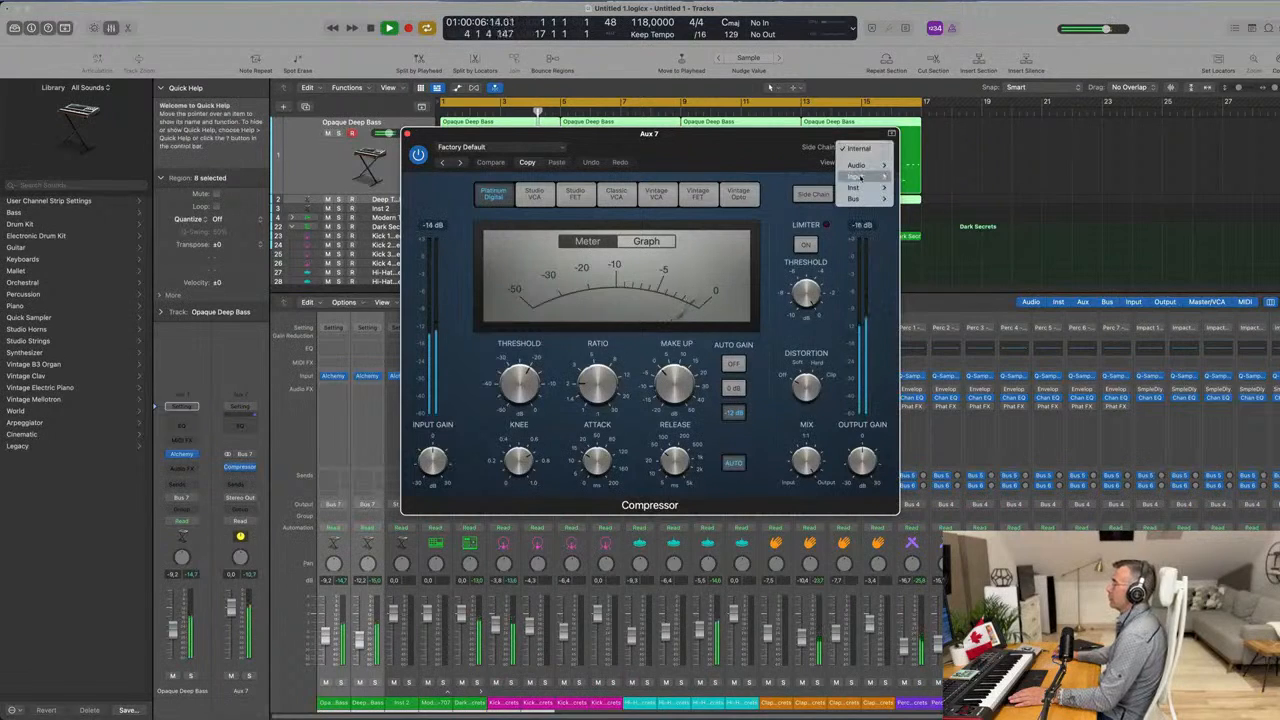
mouse_move(852, 188)
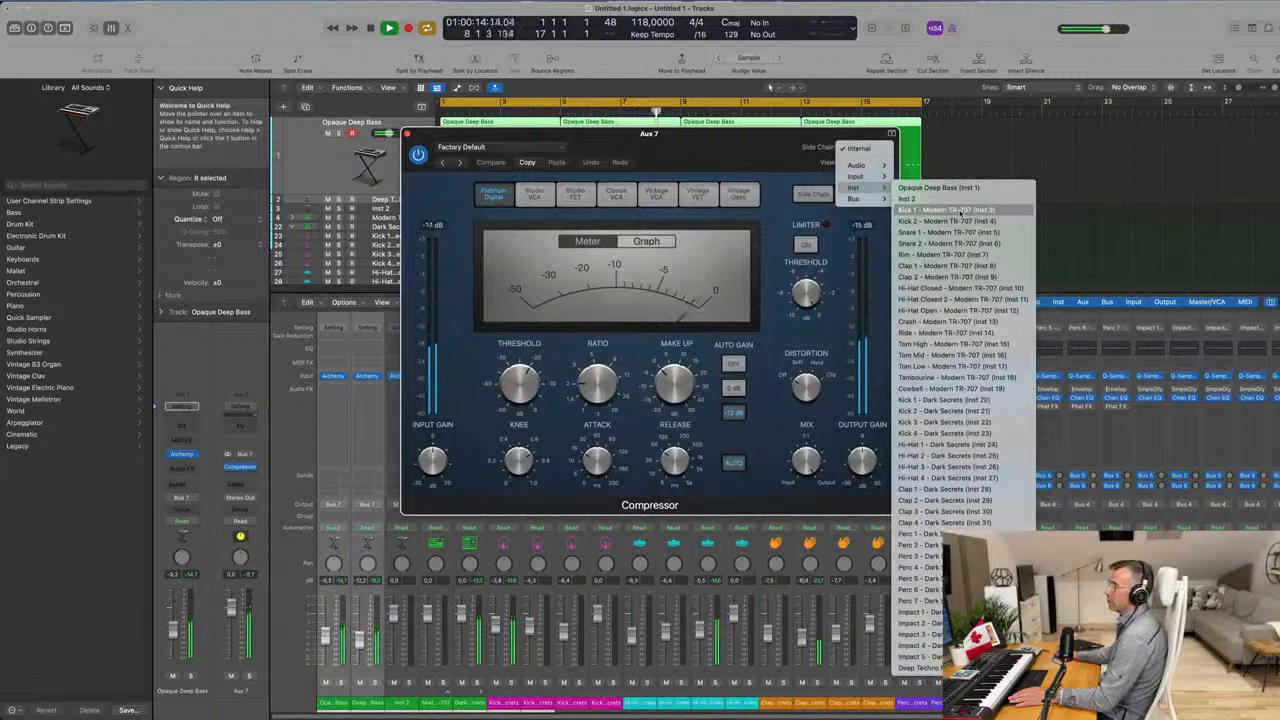
click(960, 211)
Set the bass bus Compressor's side chain source to Kick 1 - Dark Secrets (Inst 20).
drag(683, 148, 865, 184)
click(1040, 183)
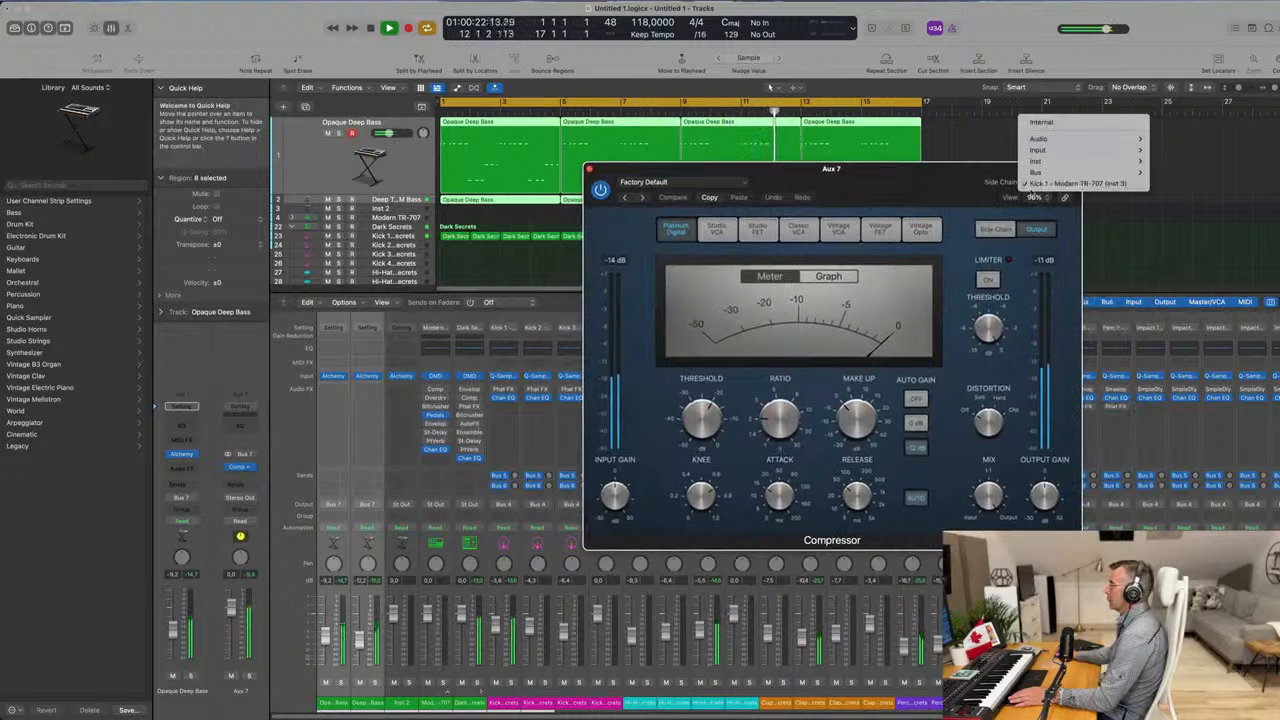
mouse_move(1060, 161)
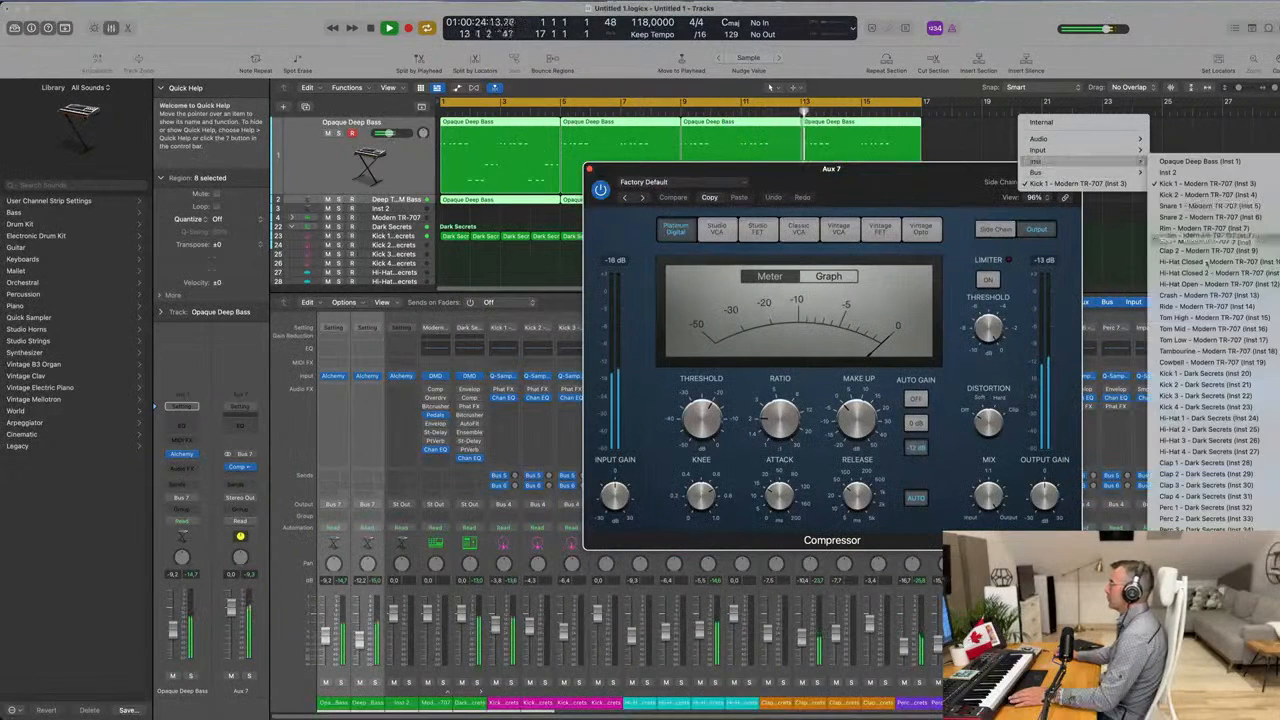
click(1206, 375)
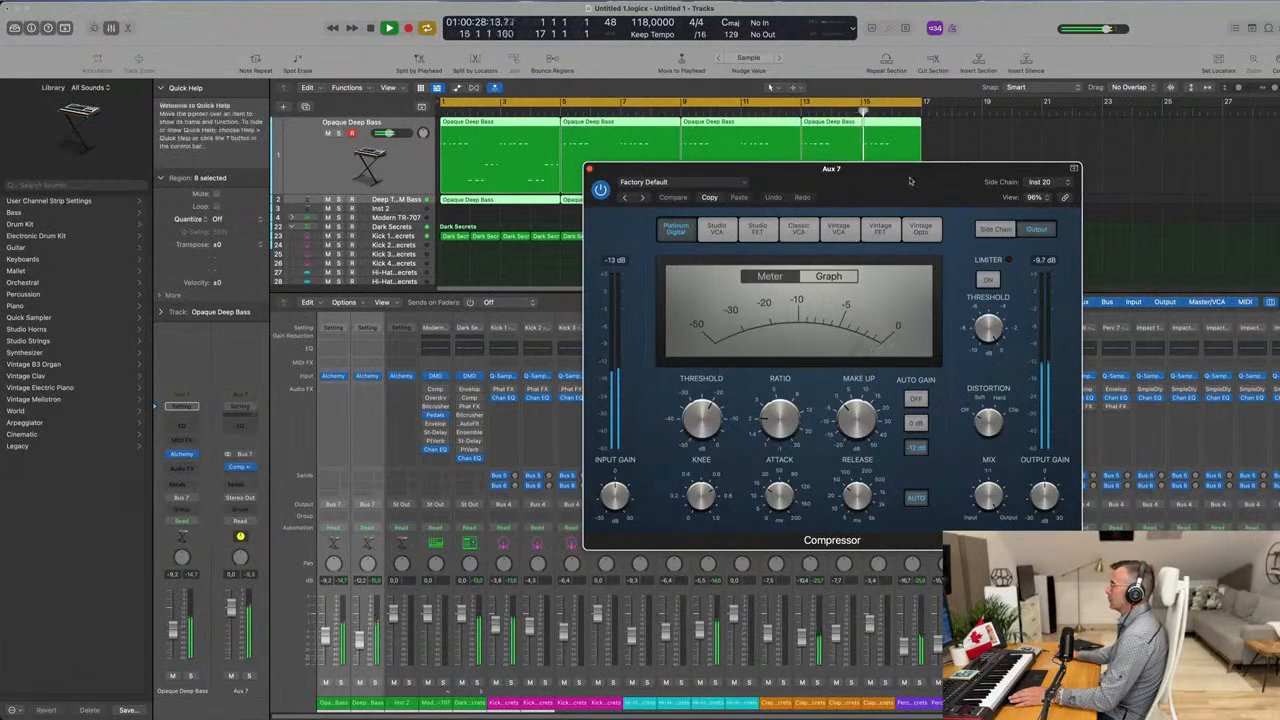
Set the Compressor's ratio to about 4.1:1 and its threshold to about -21.5 dB, and close the plug-in window.
drag(915, 172, 881, 243)
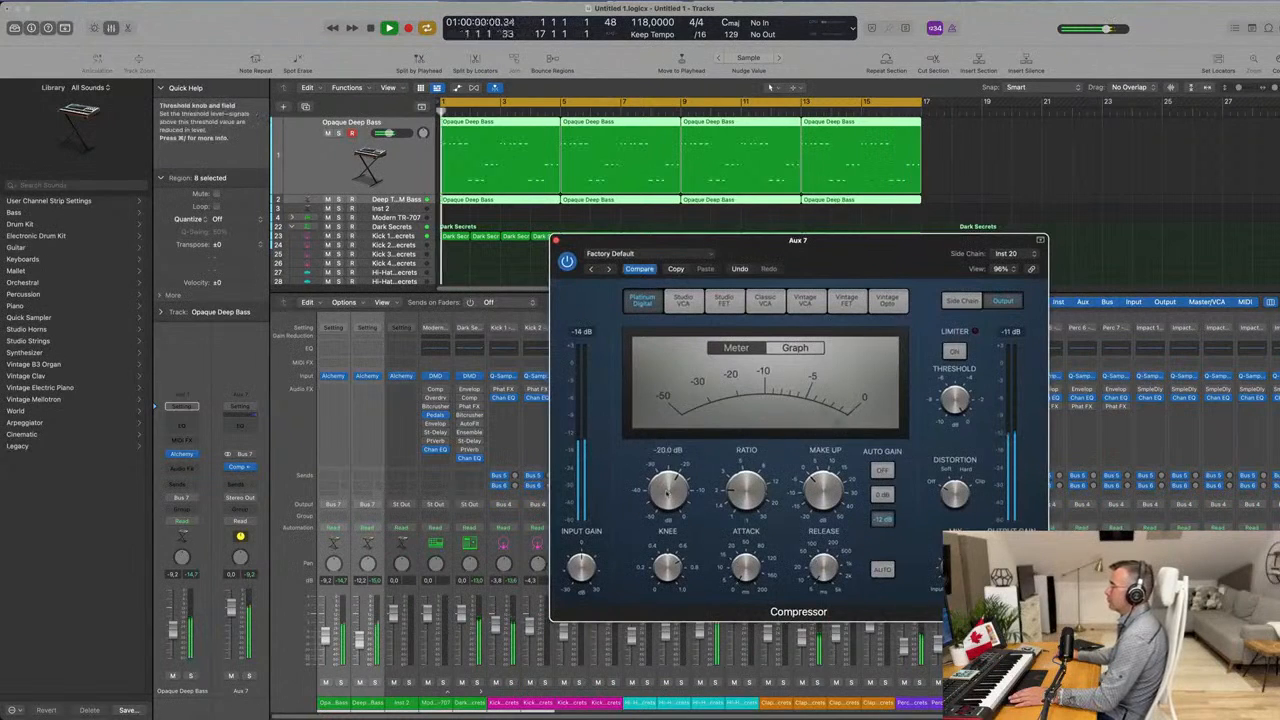
drag(741, 488, 741, 475)
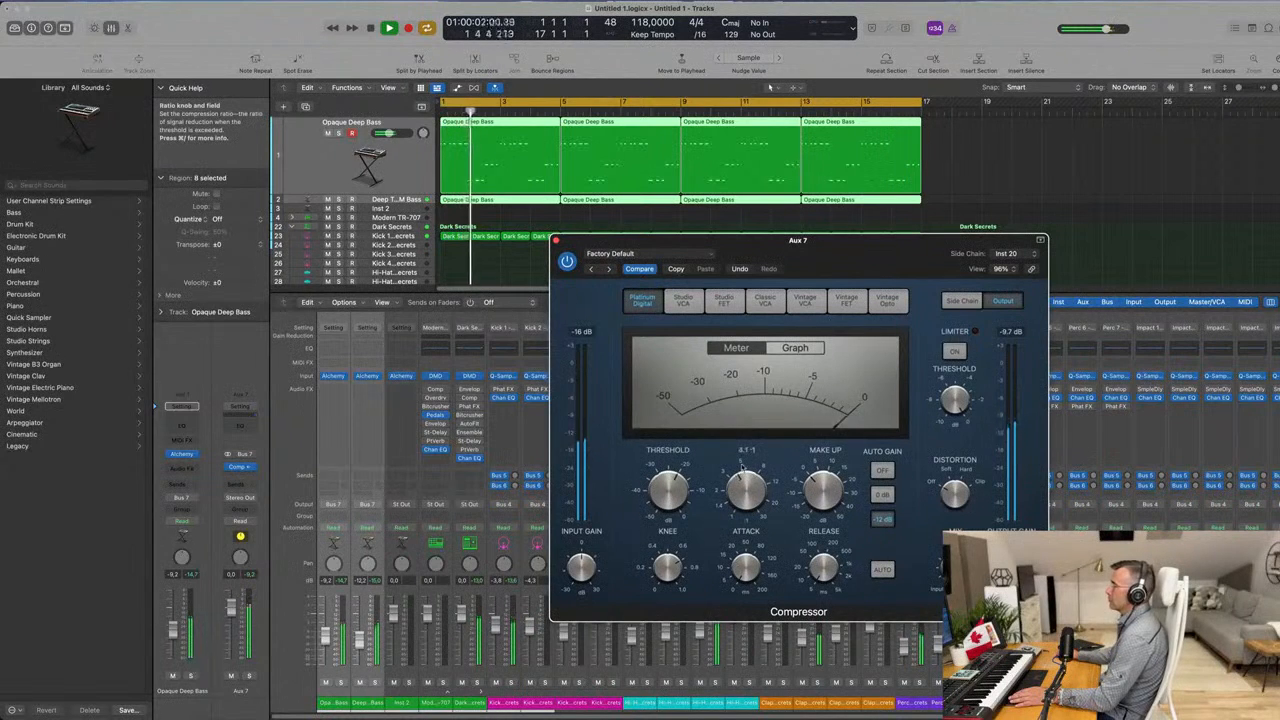
drag(668, 492, 668, 490)
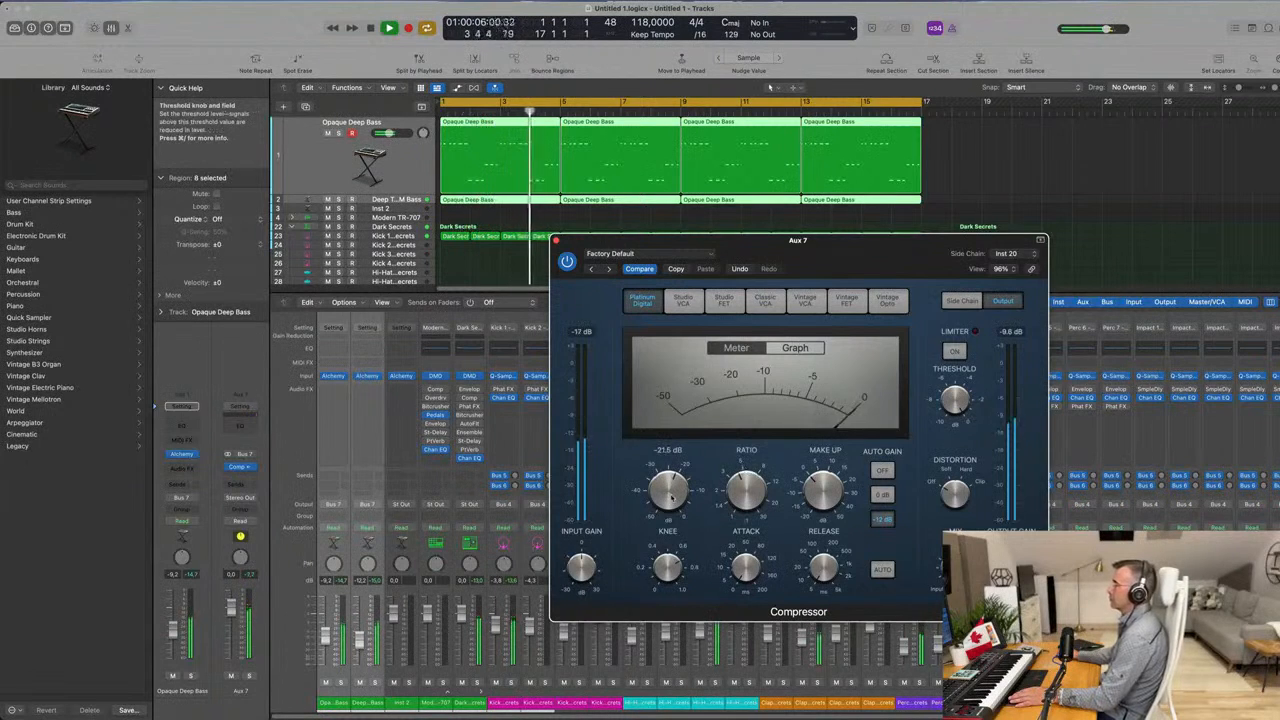
drag(837, 253, 894, 168)
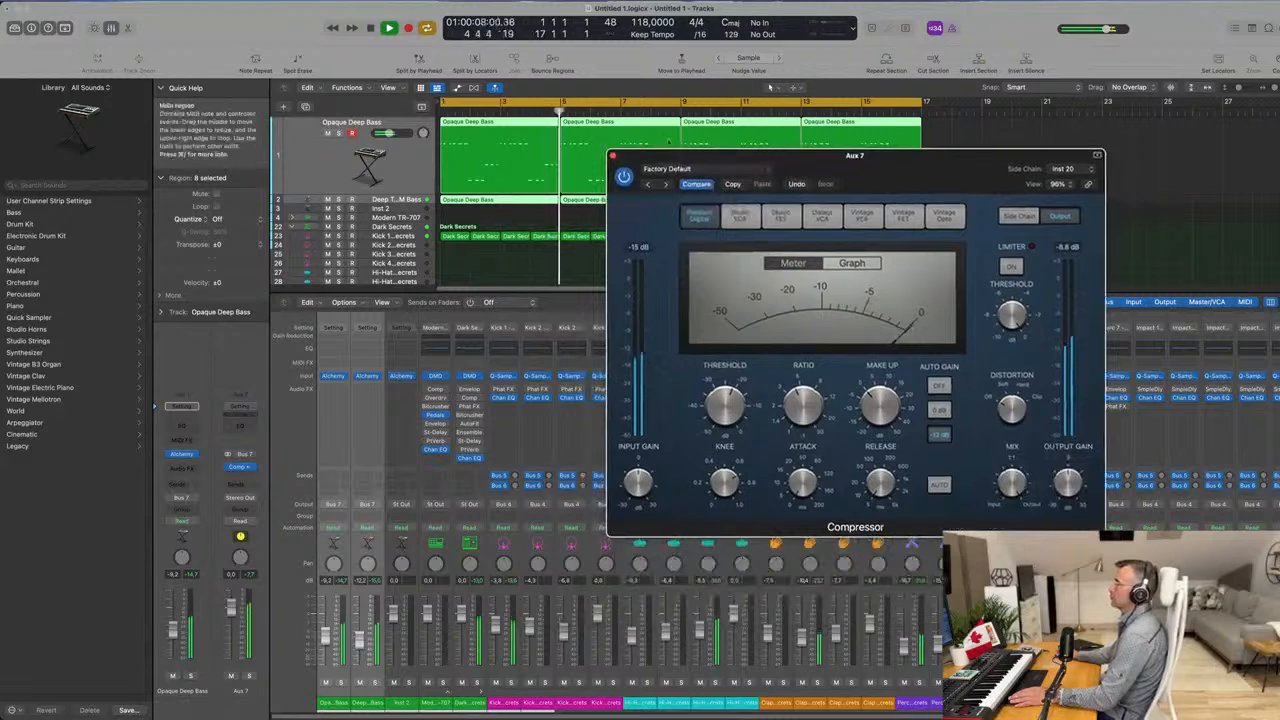
mouse_move(1012, 485)
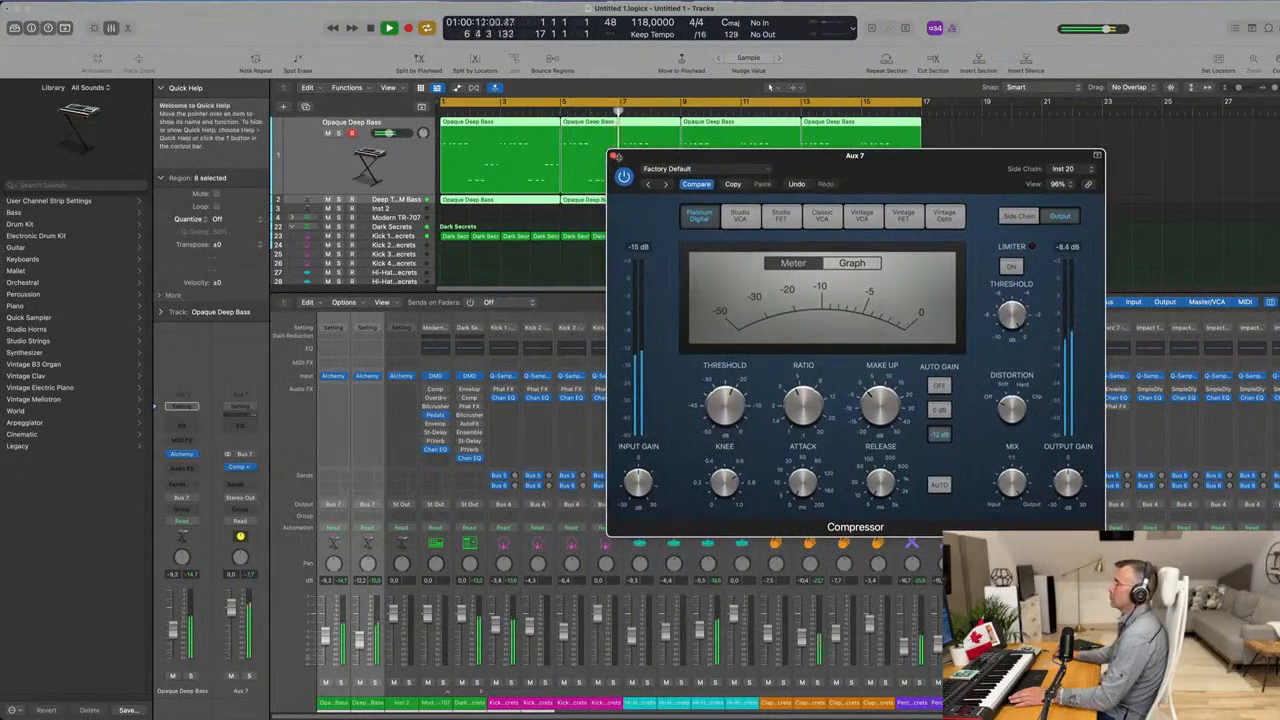
click(613, 157)
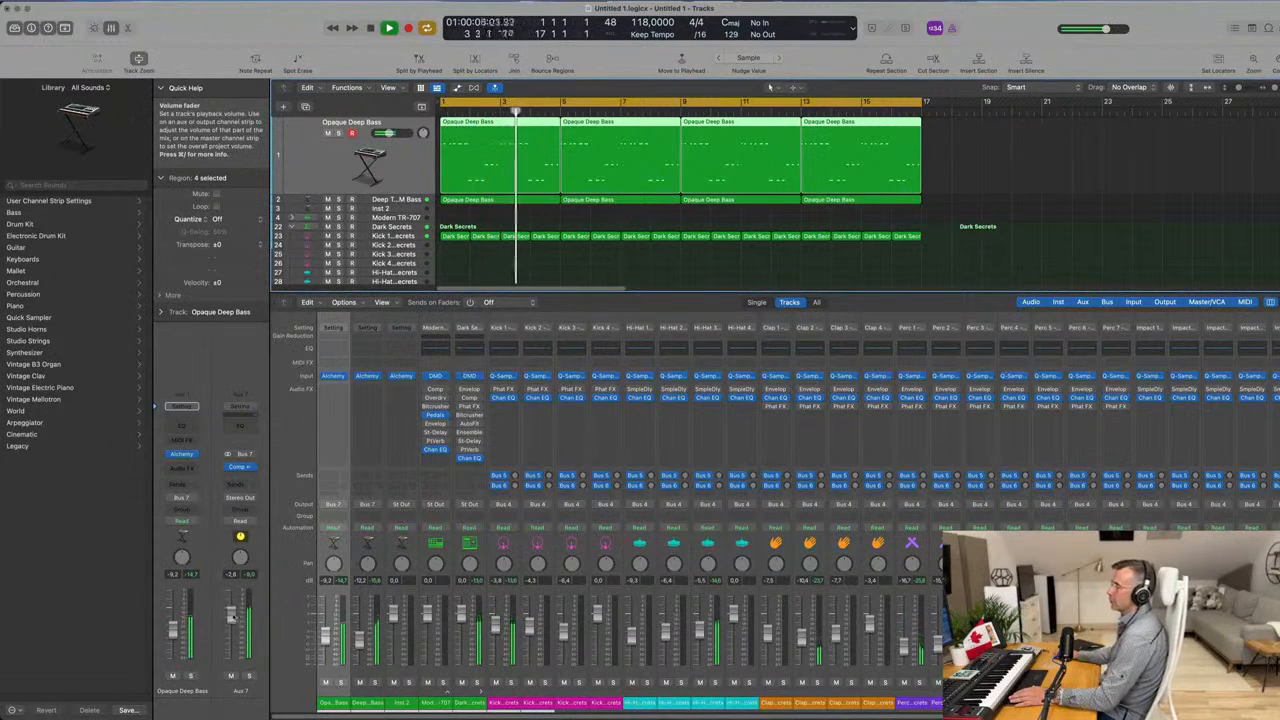
Insert a stereo Vintage Tube EQ after the Compressor on the bass bus (Aux 7).
click(245, 469)
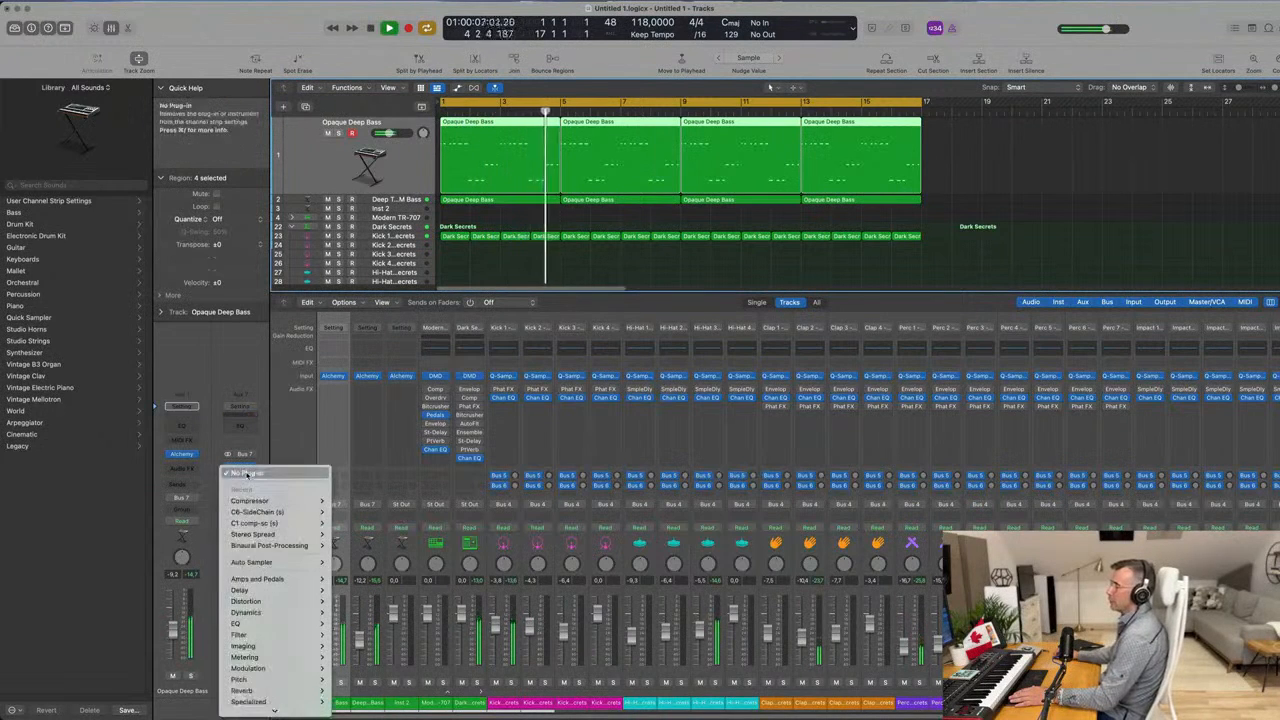
mouse_move(279, 512)
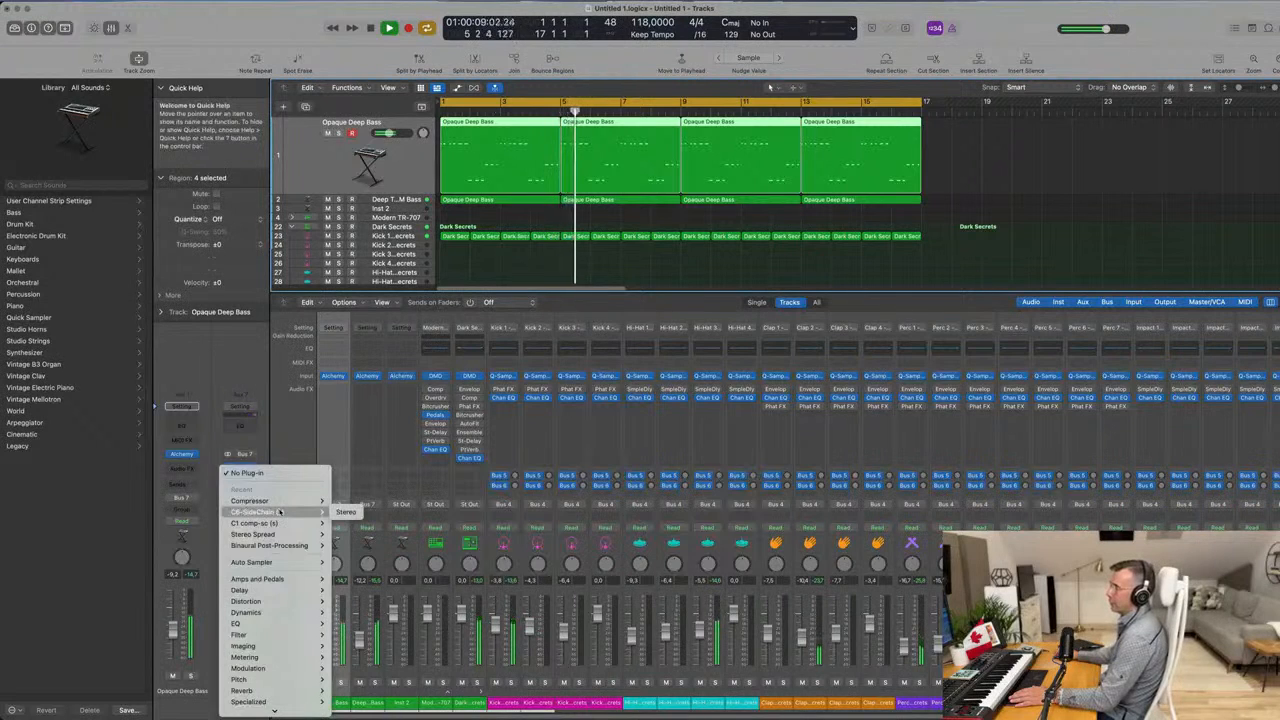
mouse_move(295, 594)
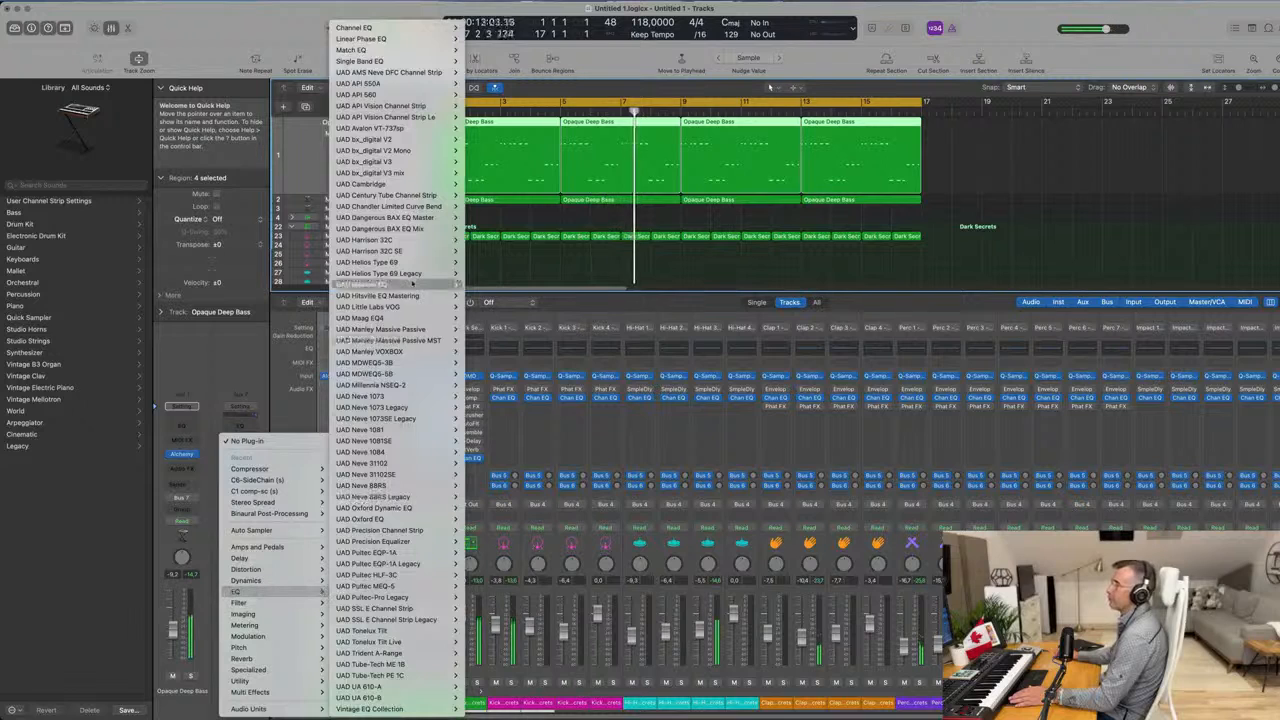
mouse_move(352, 266)
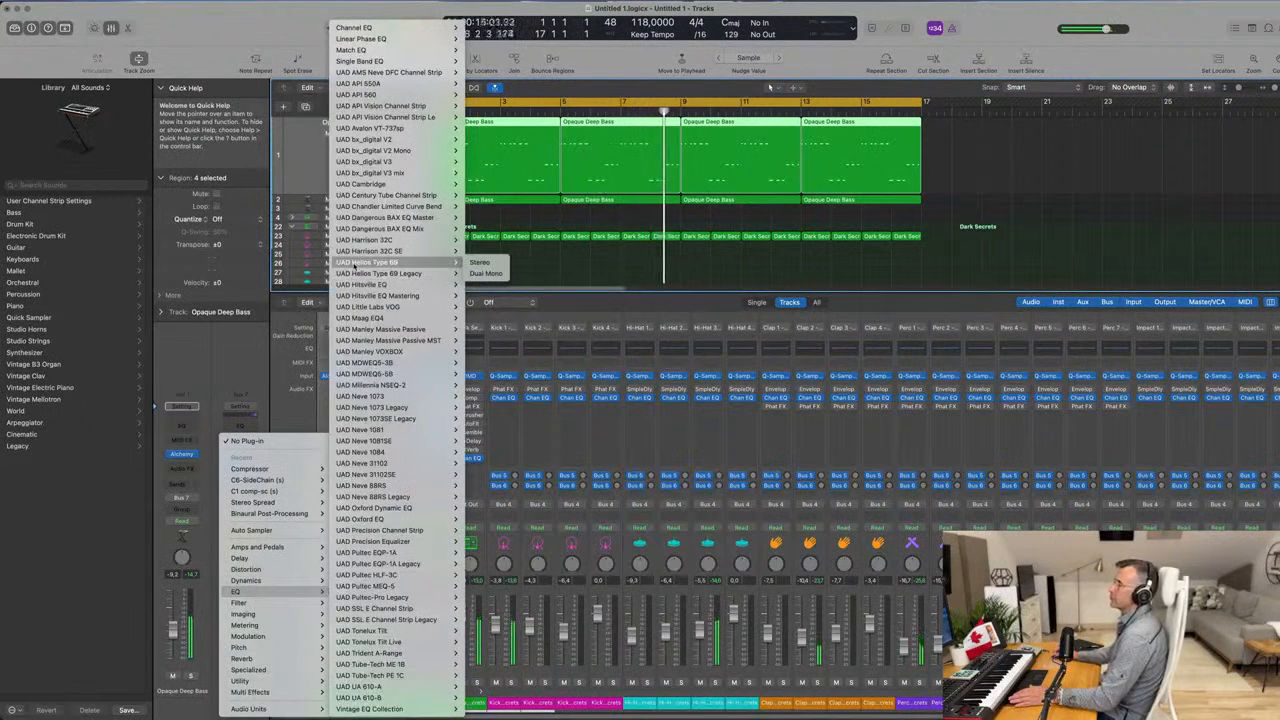
mouse_move(339, 520)
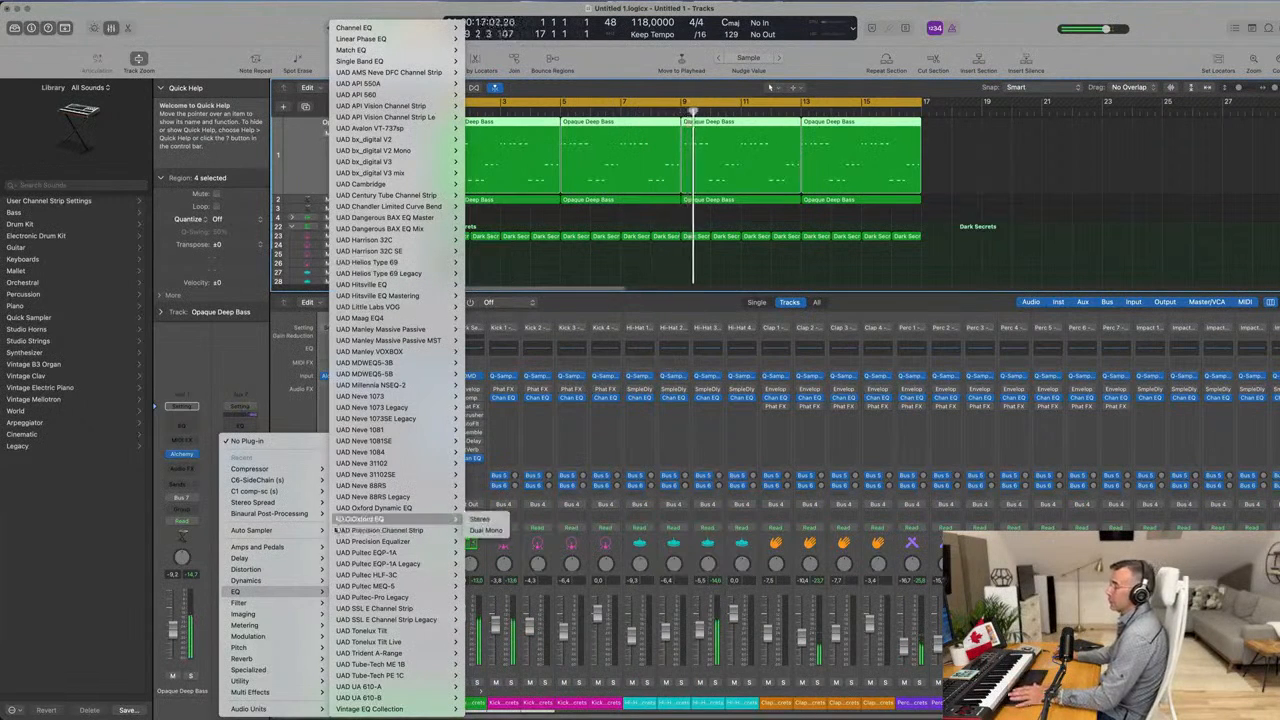
mouse_move(281, 474)
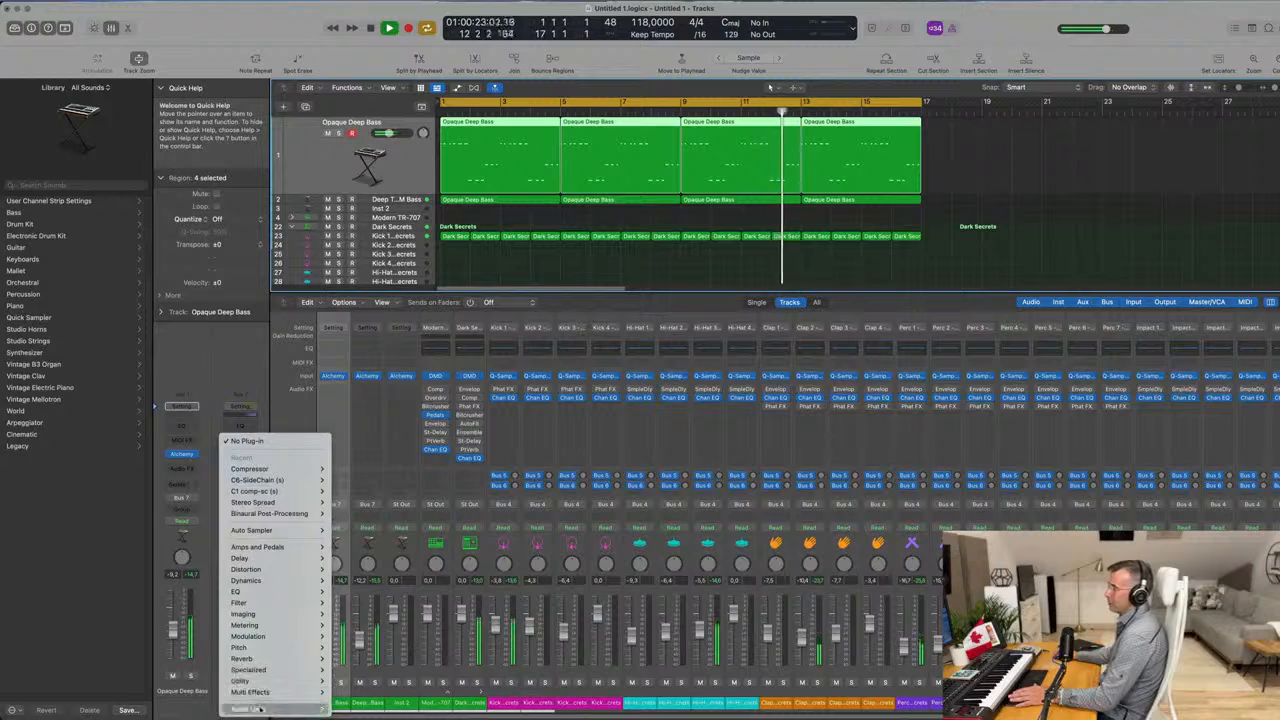
mouse_move(262, 708)
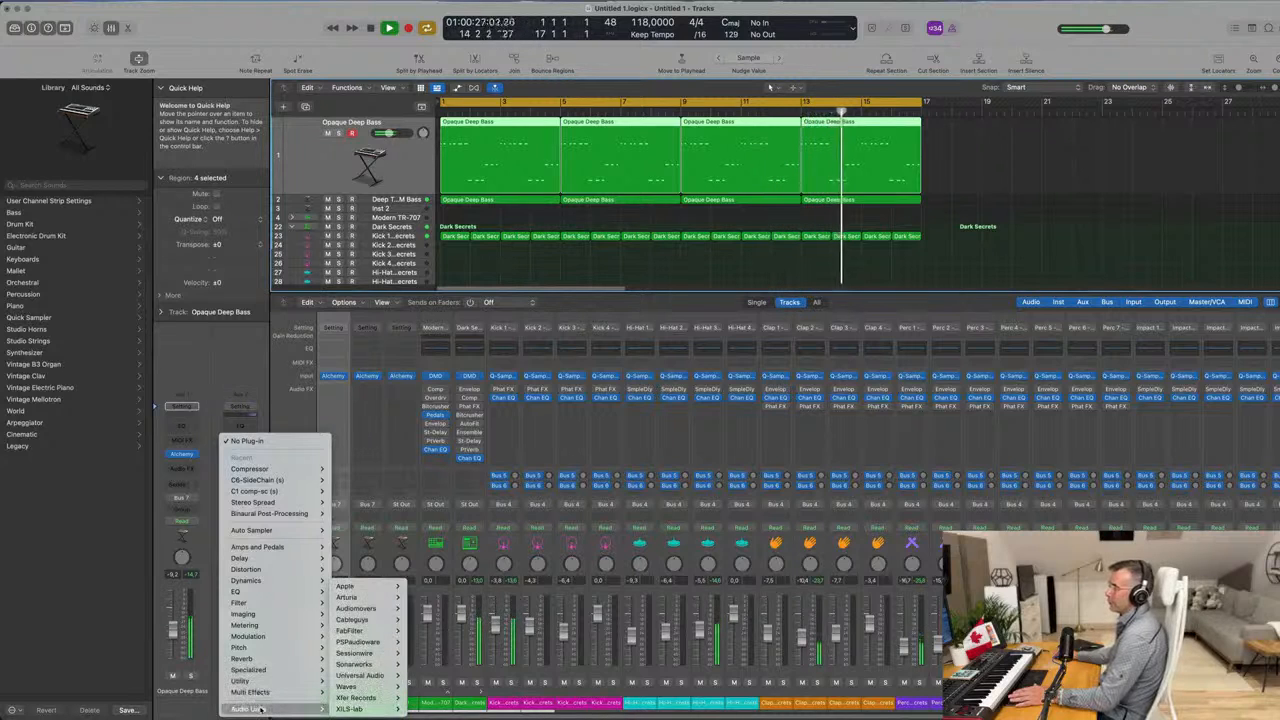
mouse_move(240, 591)
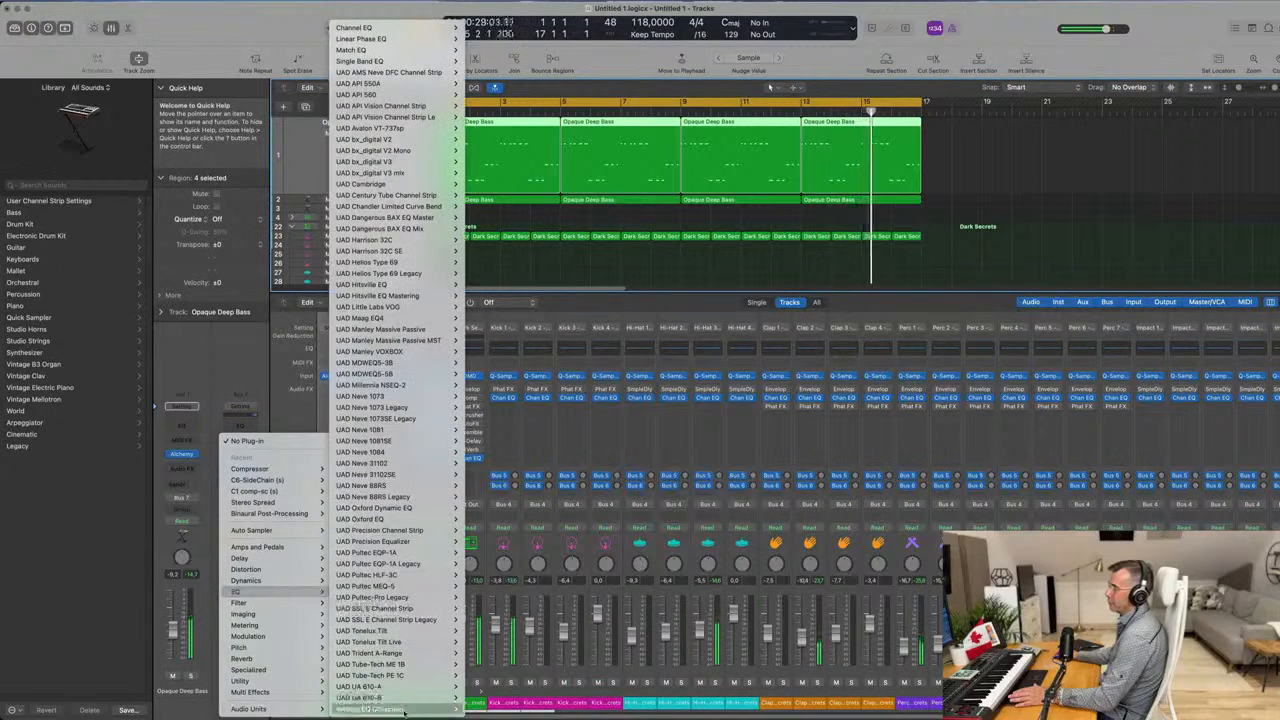
mouse_move(400, 709)
mouse_move(505, 709)
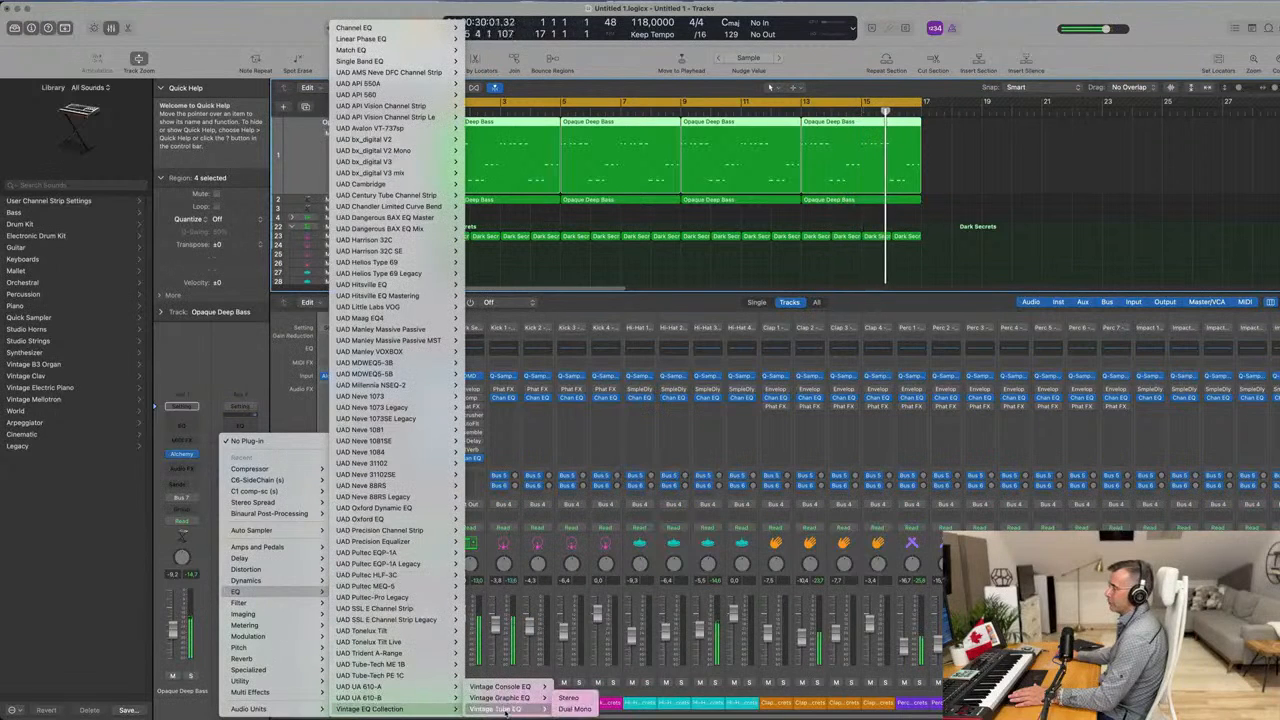
click(568, 697)
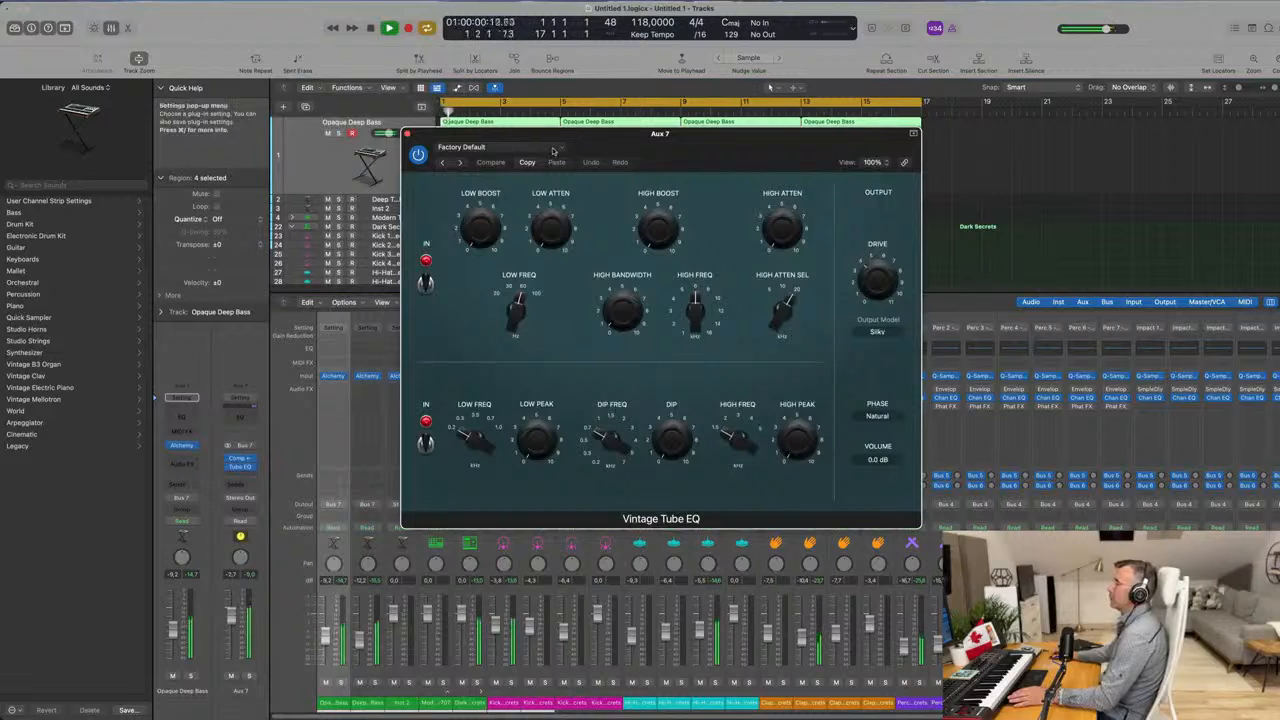
Load the Big Synth preset in the Vintage Tube EQ and close the plug-in window.
click(470, 147)
mouse_move(483, 395)
click(461, 368)
drag(556, 141, 547, 272)
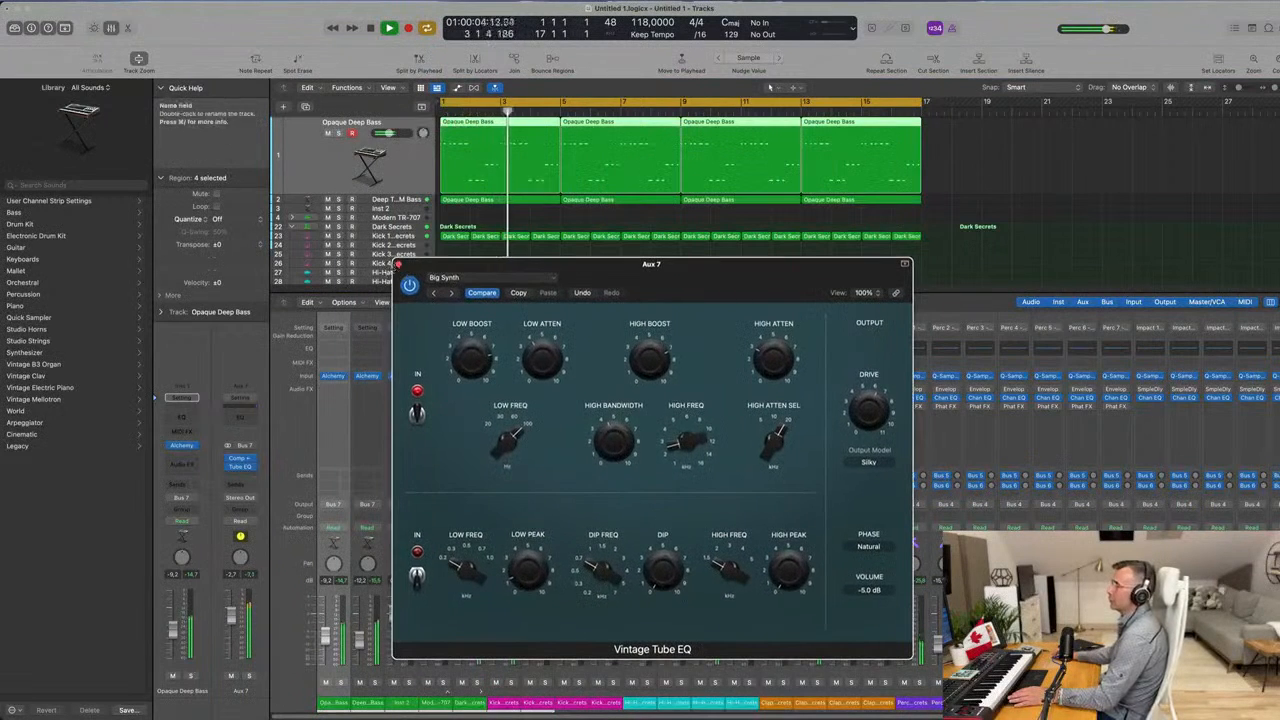
click(398, 264)
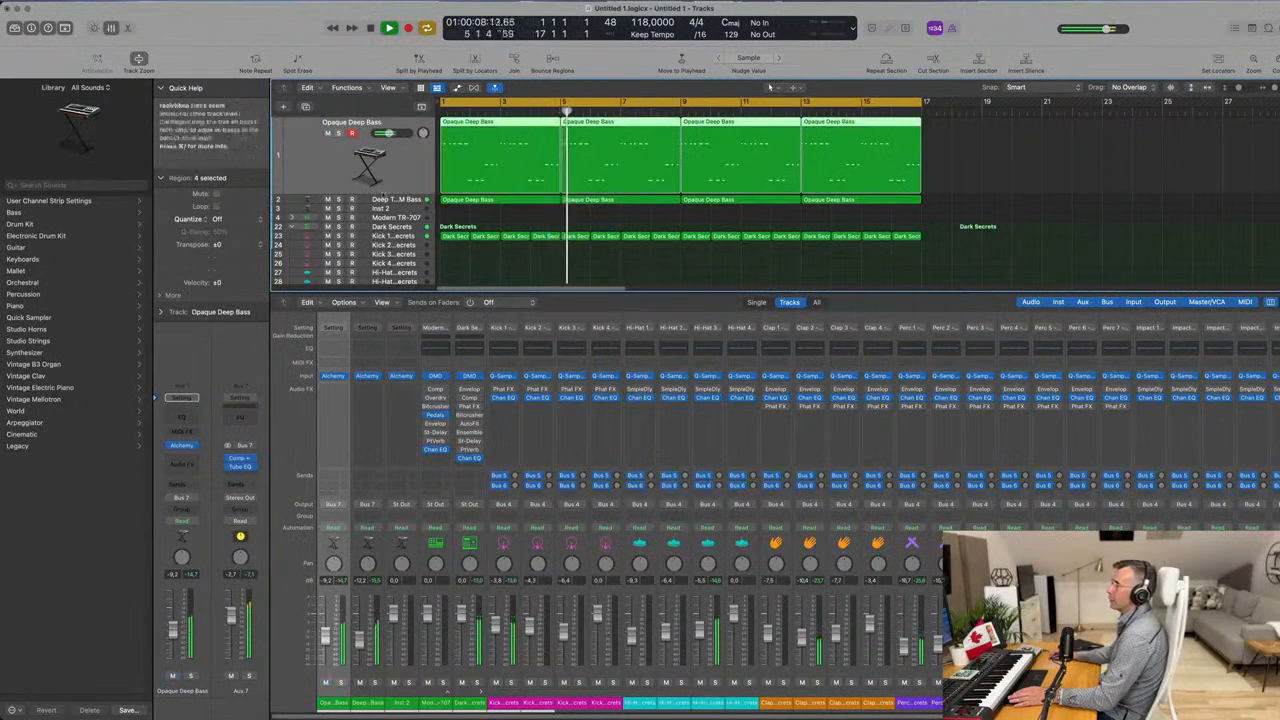
Select the Deep Techno FM Bass track, compare the groove with and without it, and lower its level to about -14 dB.
click(392, 200)
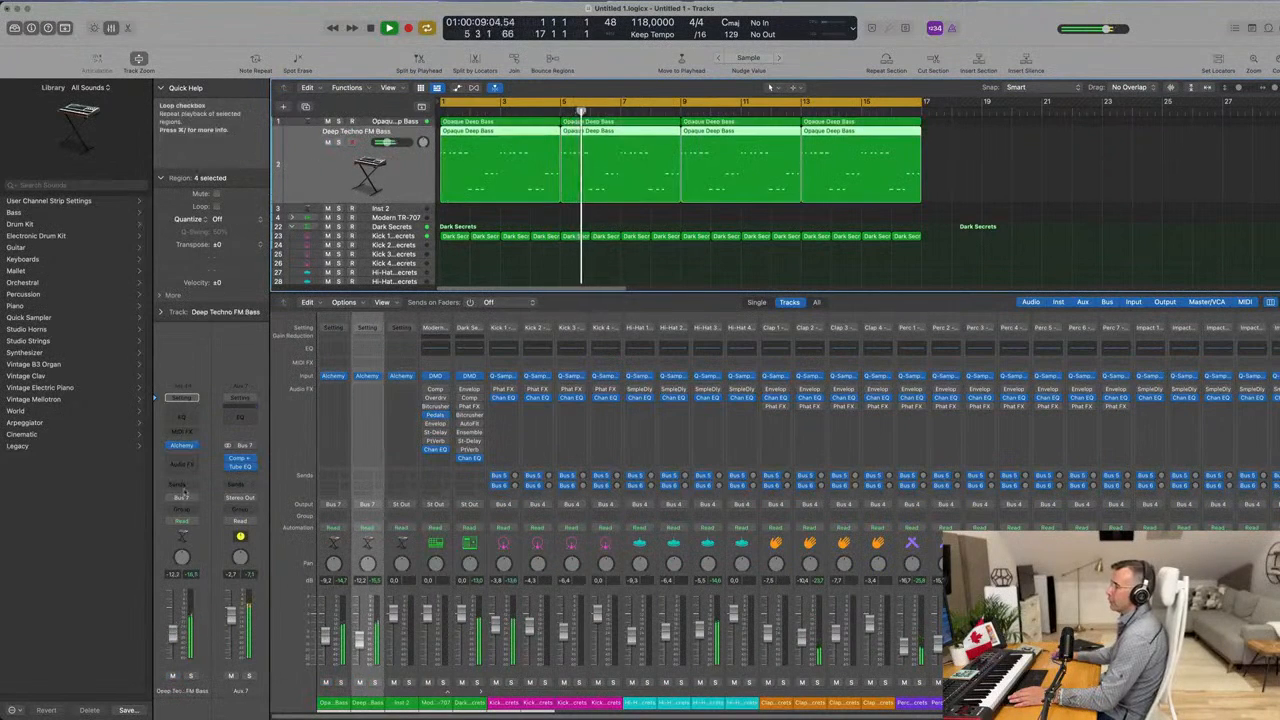
click(173, 676)
click(173, 676)
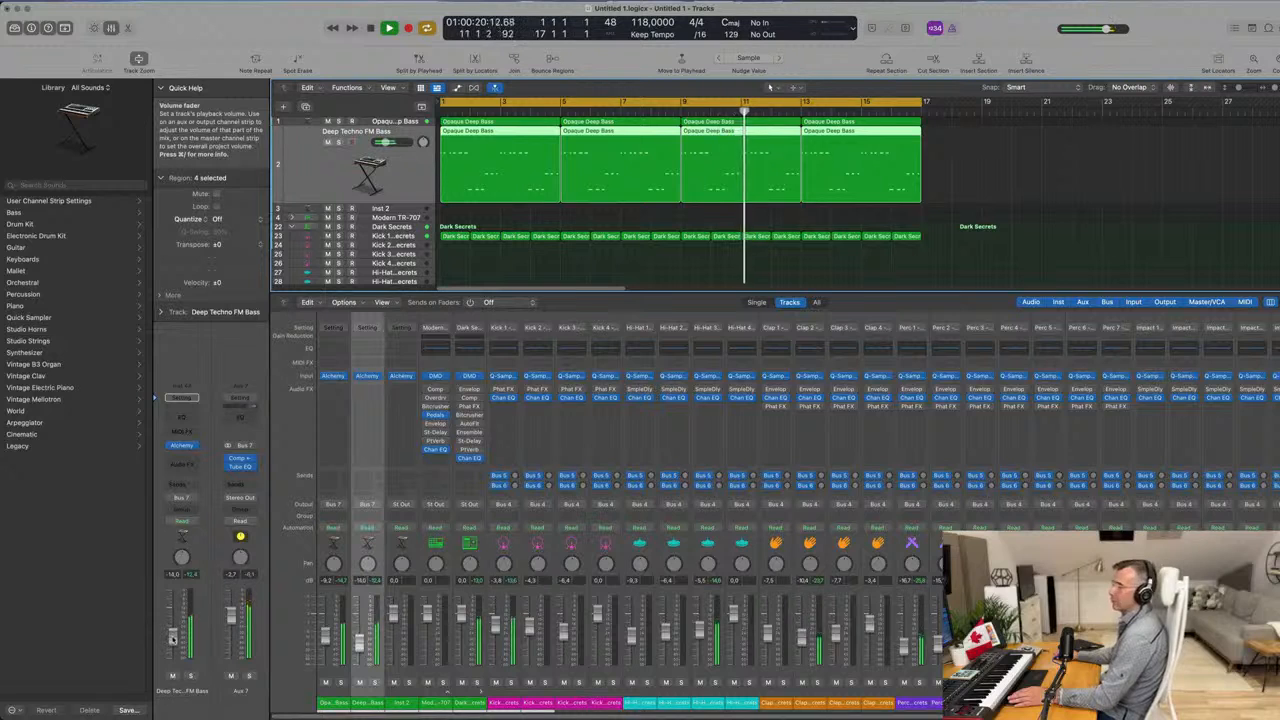
Add a send from the Deep Techno FM Bass channel to Bus 8.
click(180, 486)
mouse_move(182, 502)
click(307, 359)
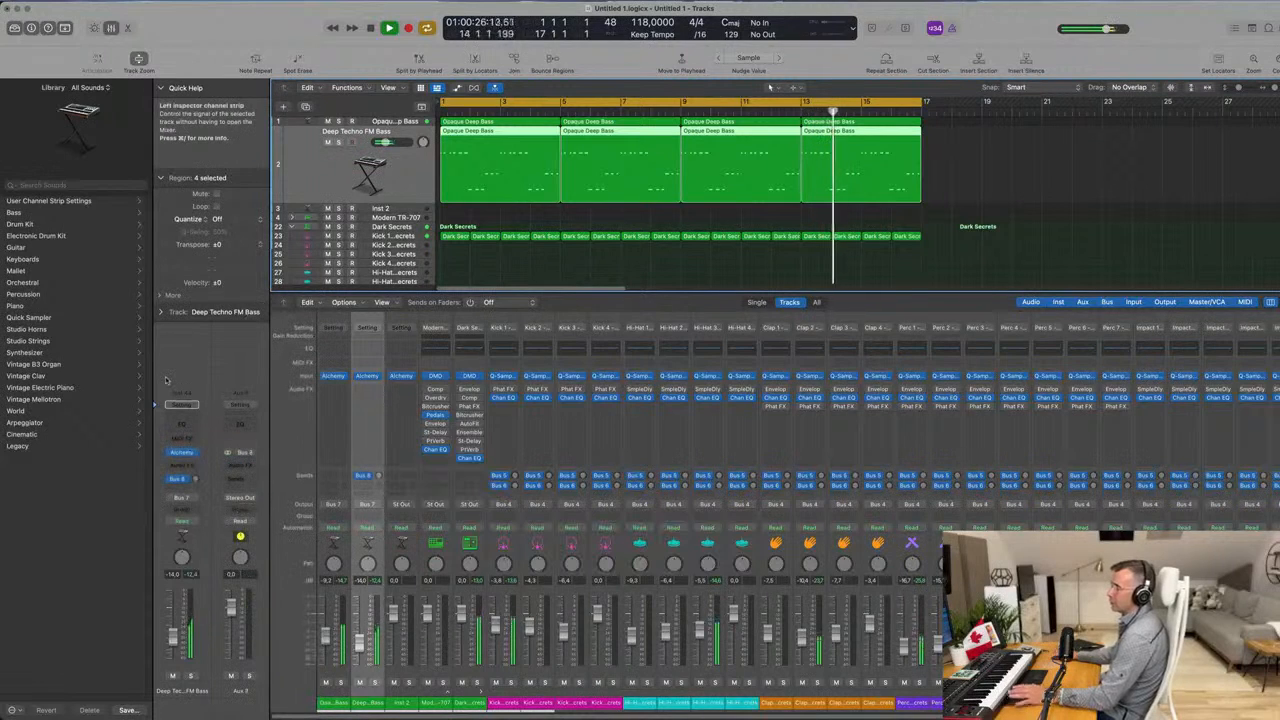
Add a Channel EQ to the Bus 8 aux, cut its lows up to about 400 Hz, and close the EQ window.
click(240, 414)
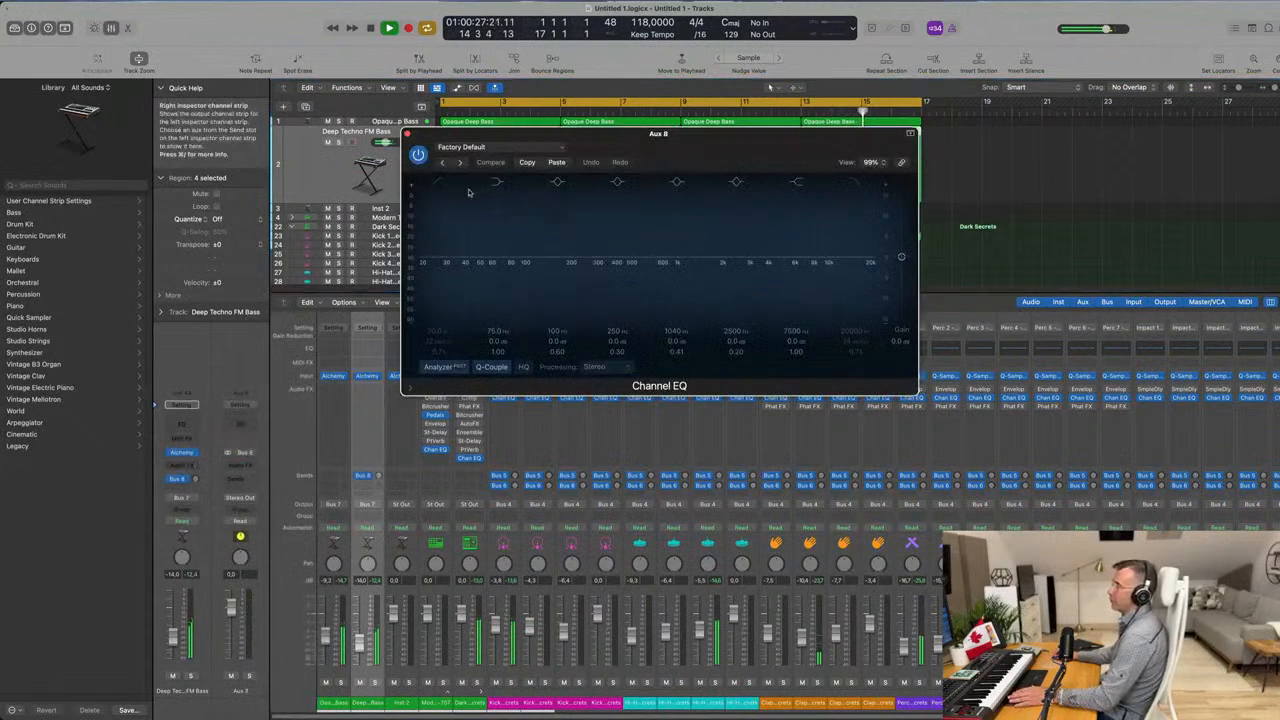
drag(427, 220, 614, 218)
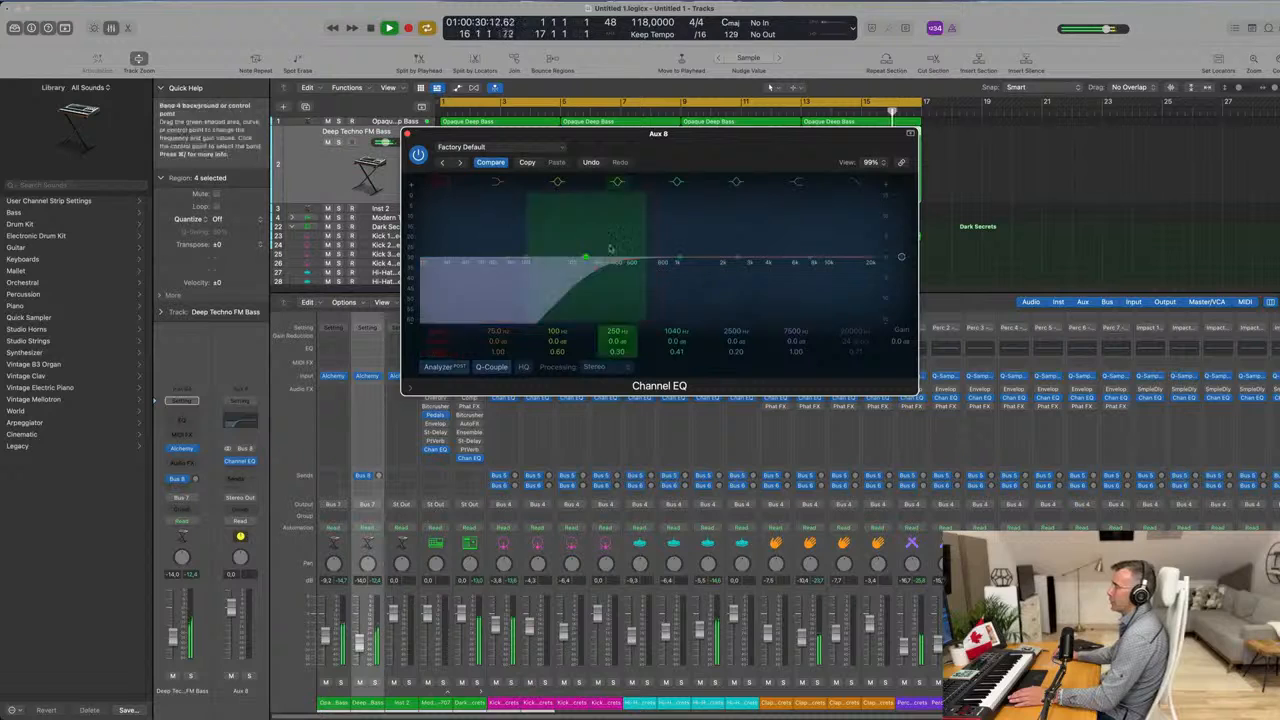
drag(606, 273, 621, 268)
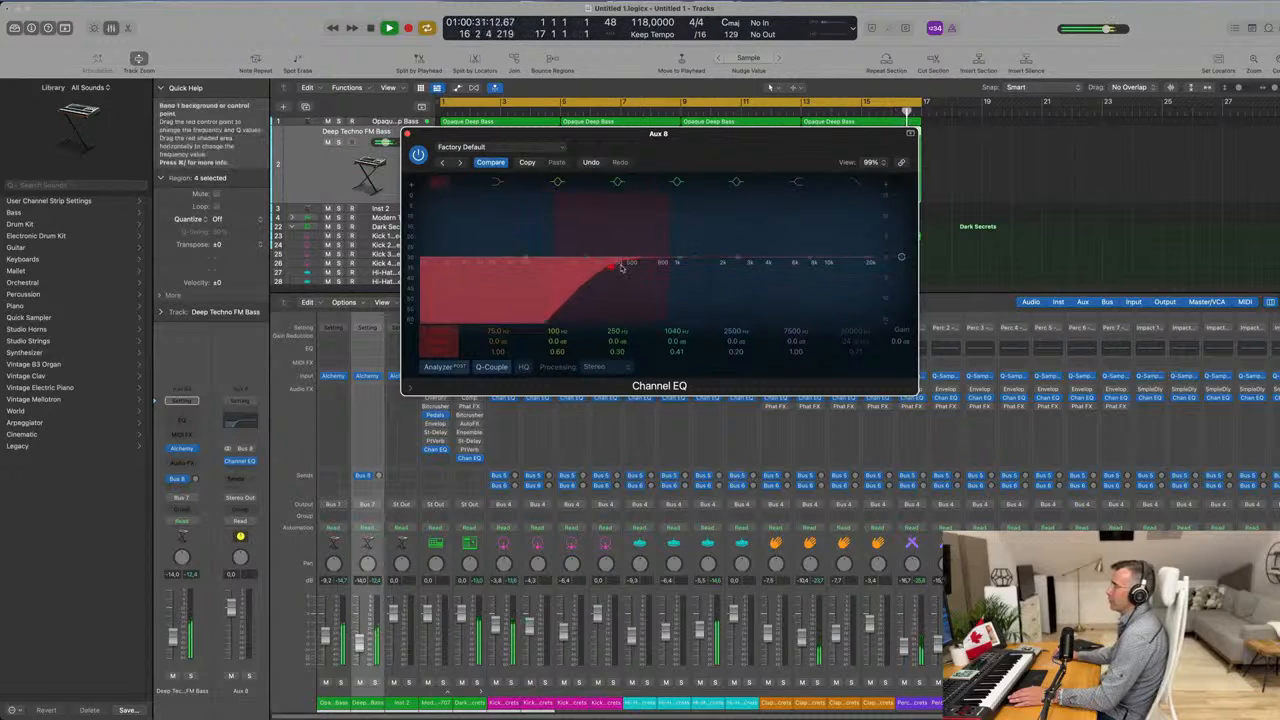
click(407, 133)
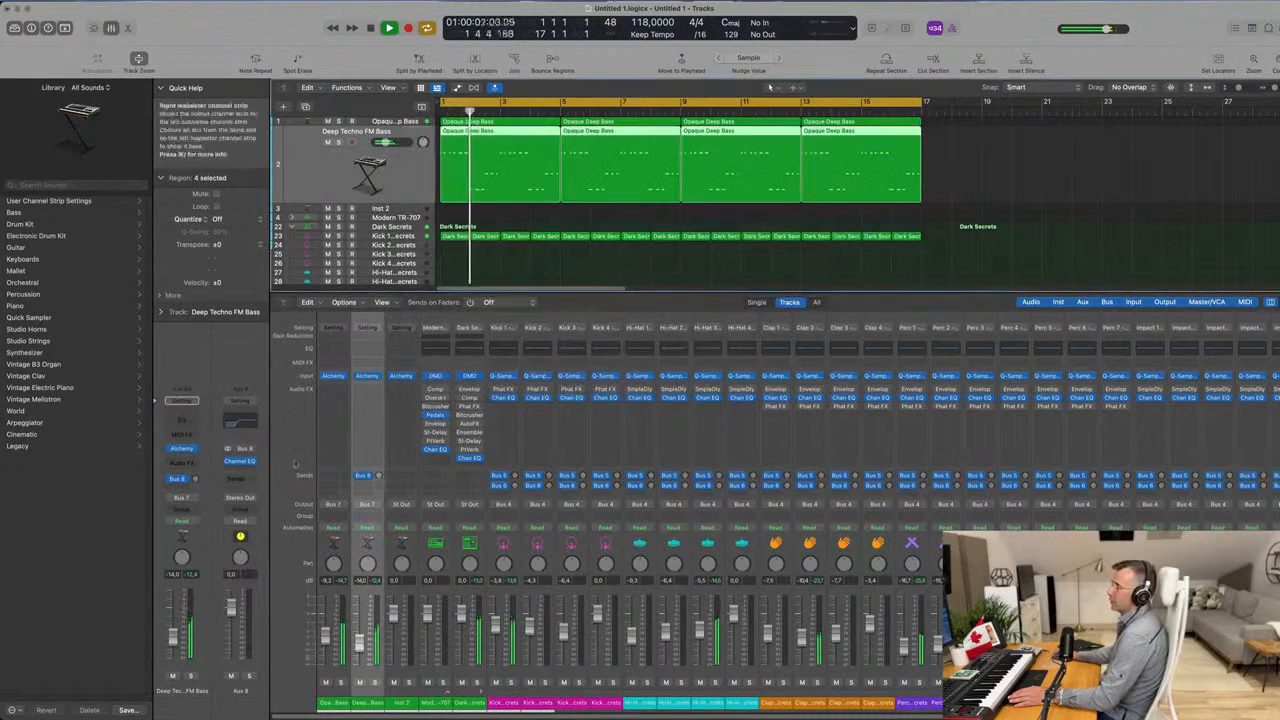
Insert a stereo EnVerb reverb on the Bus 8 aux below the Channel EQ.
click(240, 470)
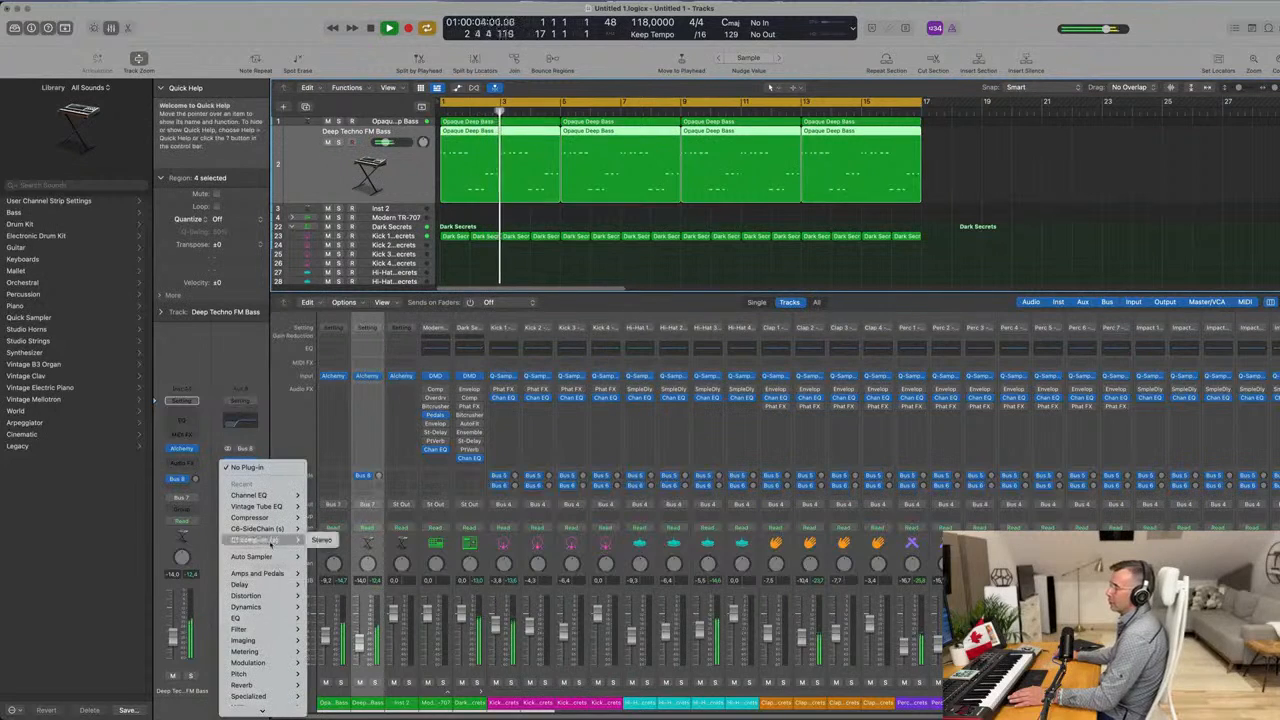
mouse_move(273, 617)
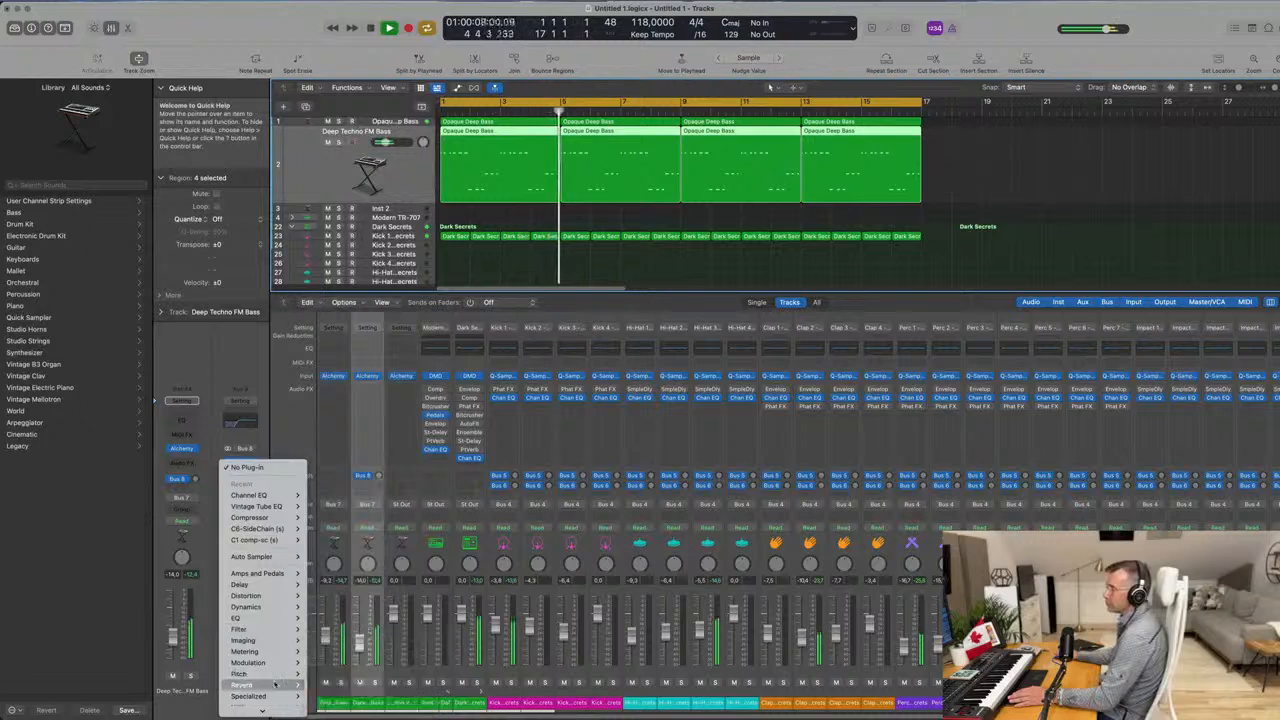
mouse_move(275, 684)
mouse_move(384, 530)
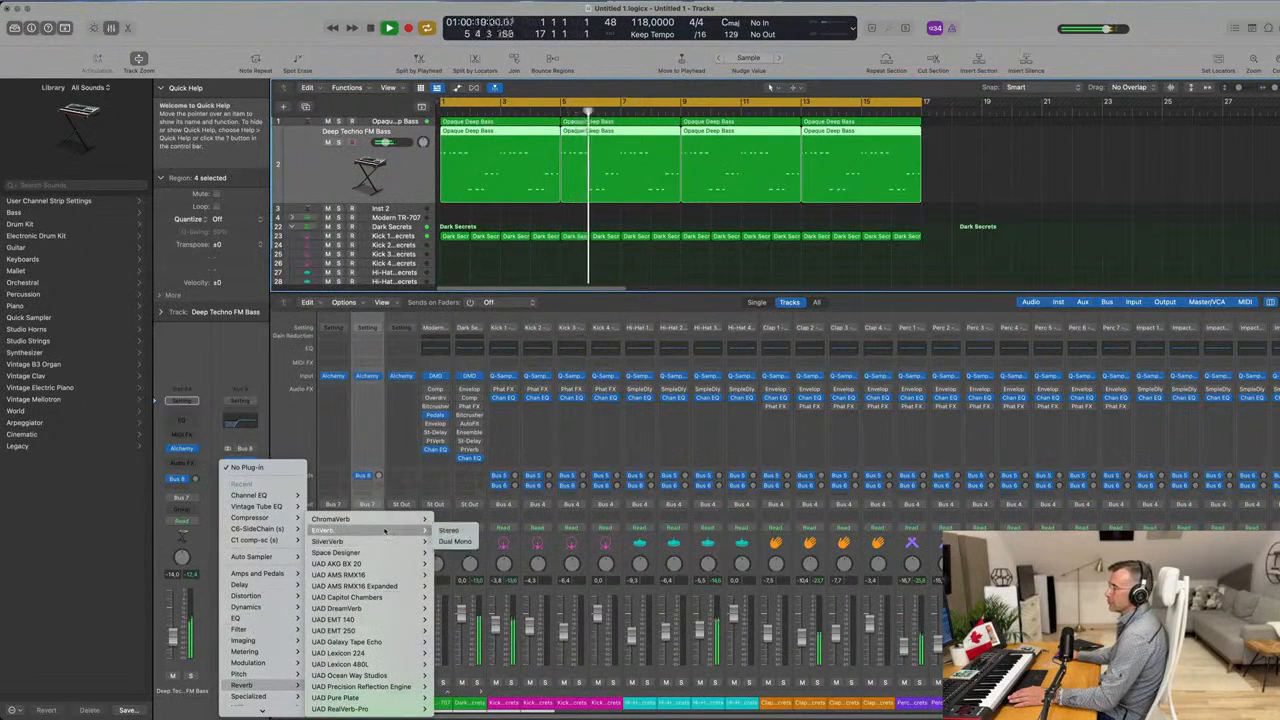
click(450, 531)
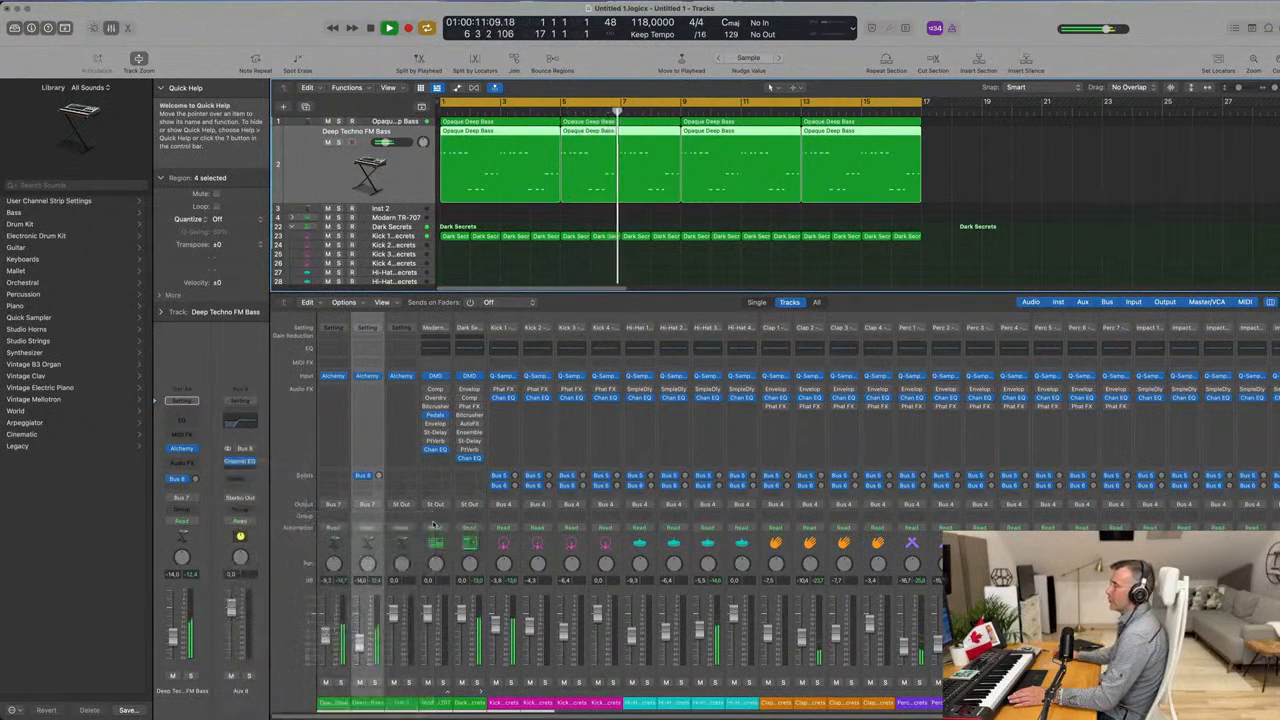
drag(645, 145, 673, 228)
key(Return)
Load the Fast Reverse Verb preset in EnVerb and turn up the Deep Techno FM Bass send to Bus 8.
click(520, 233)
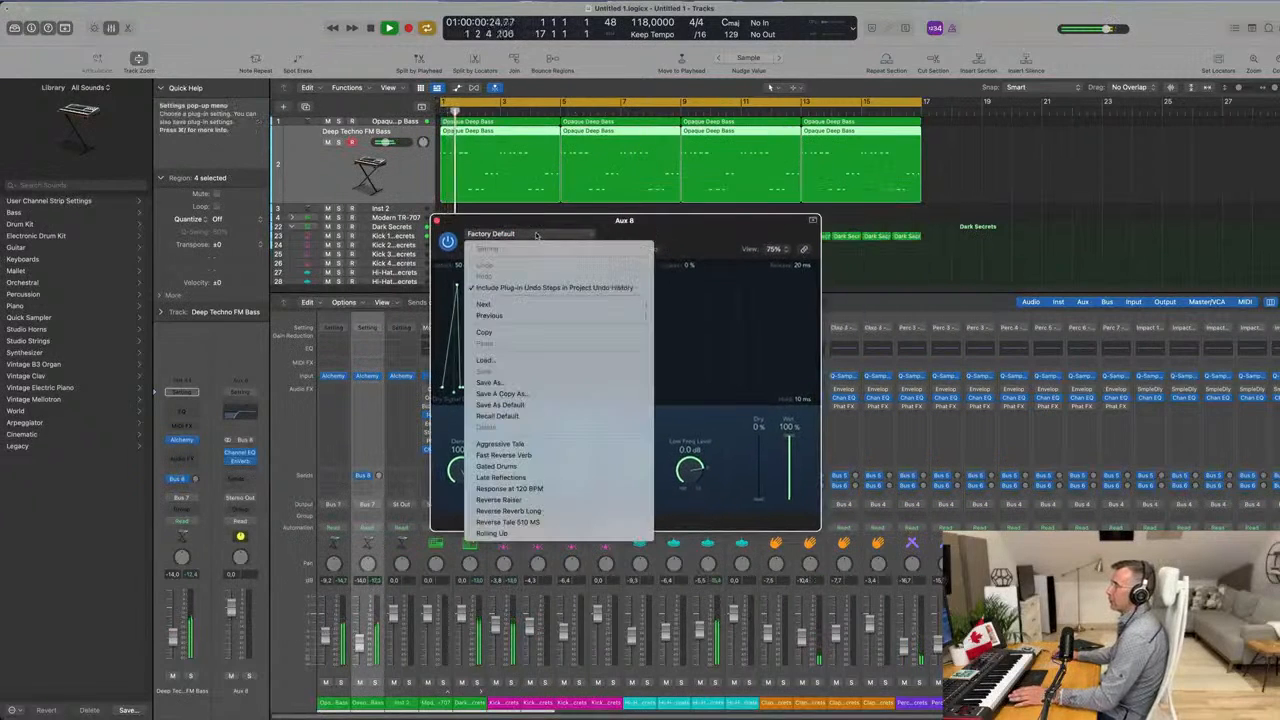
click(575, 457)
drag(560, 220, 763, 217)
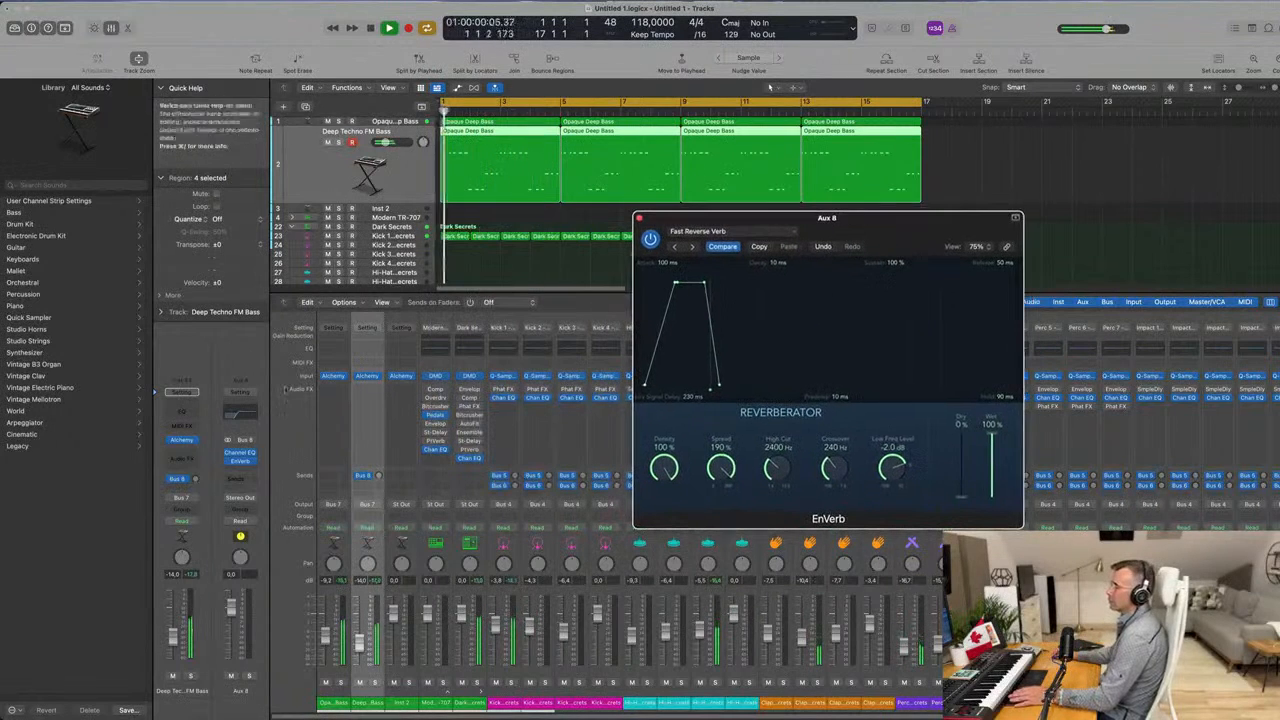
click(195, 480)
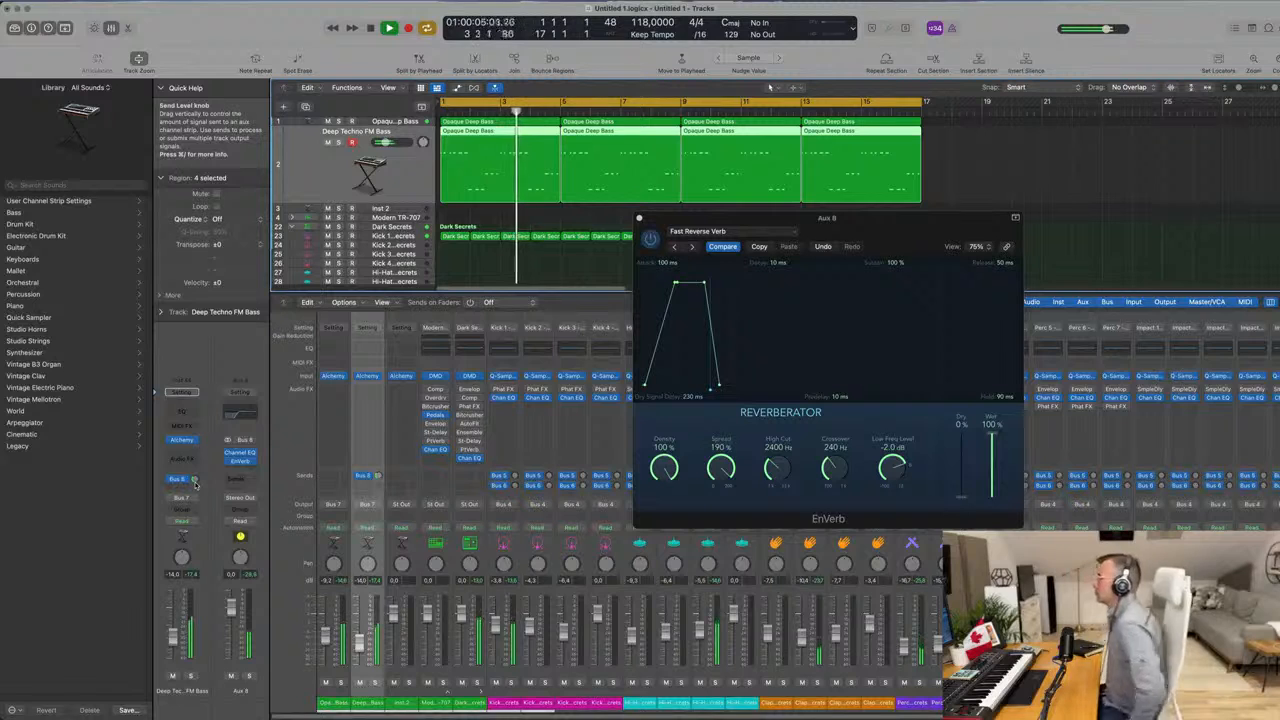
Audition the EnVerb presets one after another from Gated Drums through Rolling Up.
drag(867, 226, 729, 218)
click(555, 240)
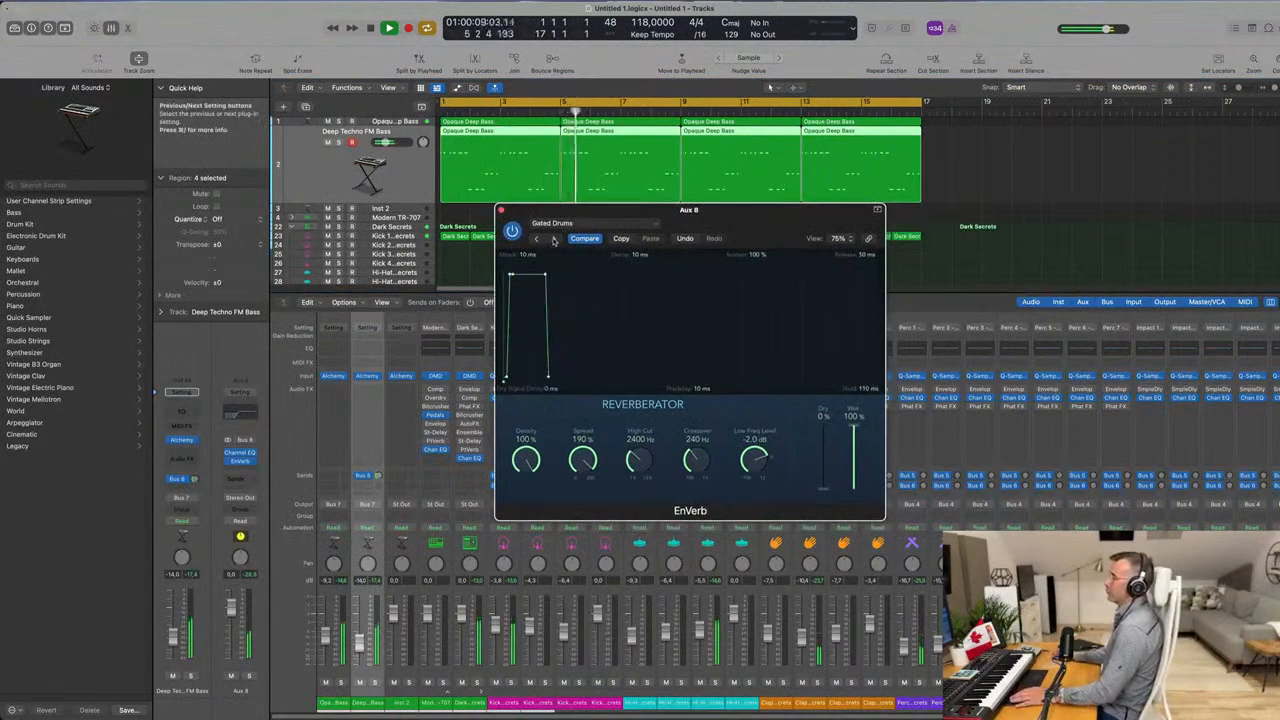
click(556, 240)
drag(712, 220, 686, 222)
click(528, 243)
drag(590, 216, 566, 216)
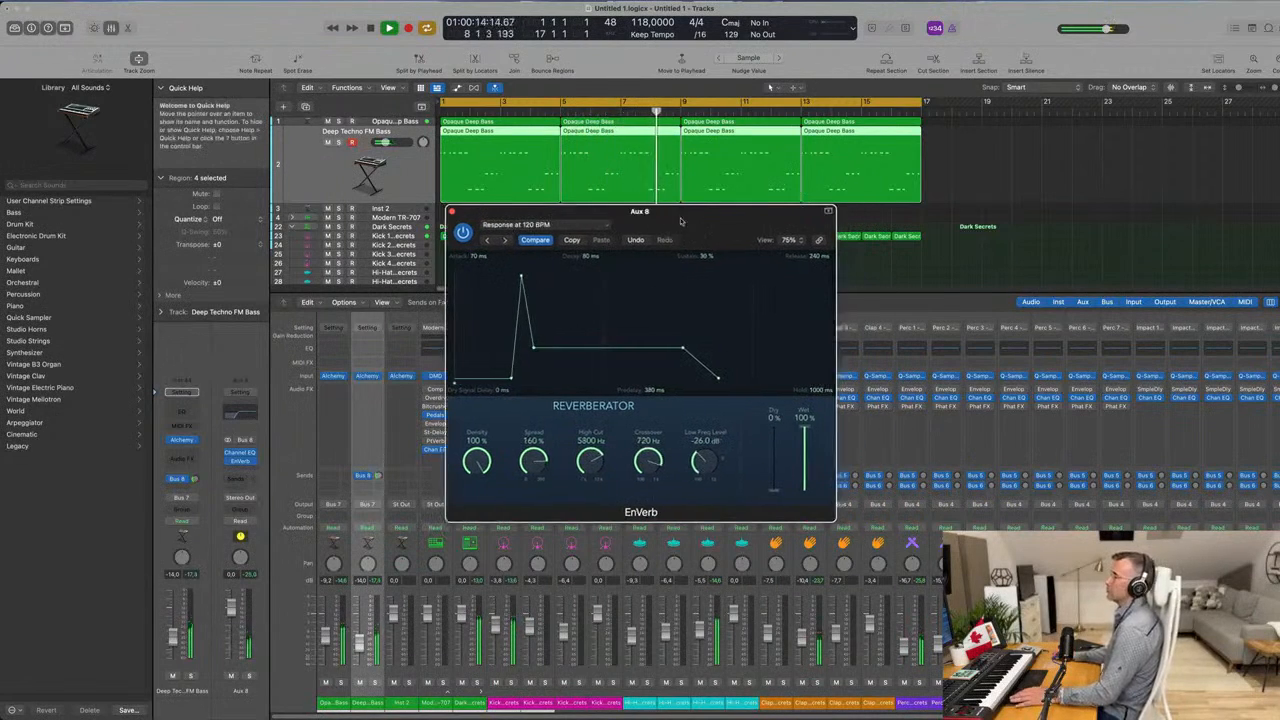
click(505, 242)
click(506, 242)
drag(506, 242, 444, 249)
click(439, 243)
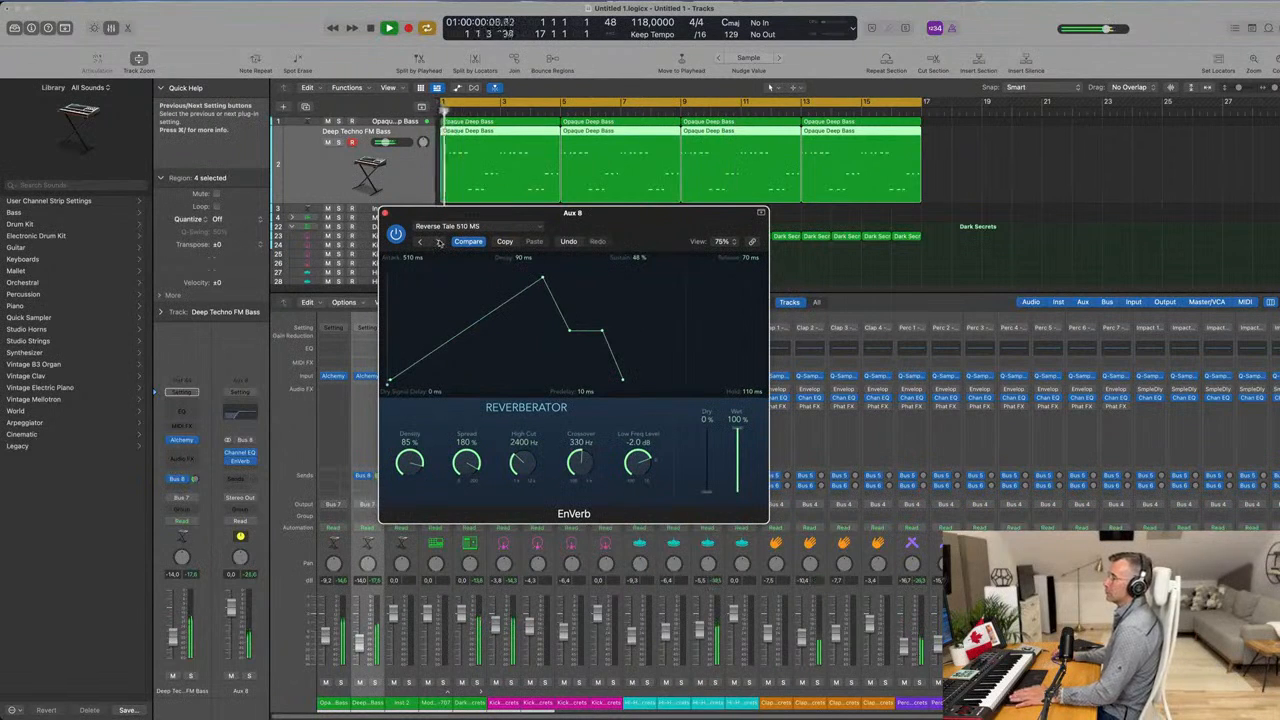
click(439, 243)
Load the Aggressive Tale preset in EnVerb.
click(474, 227)
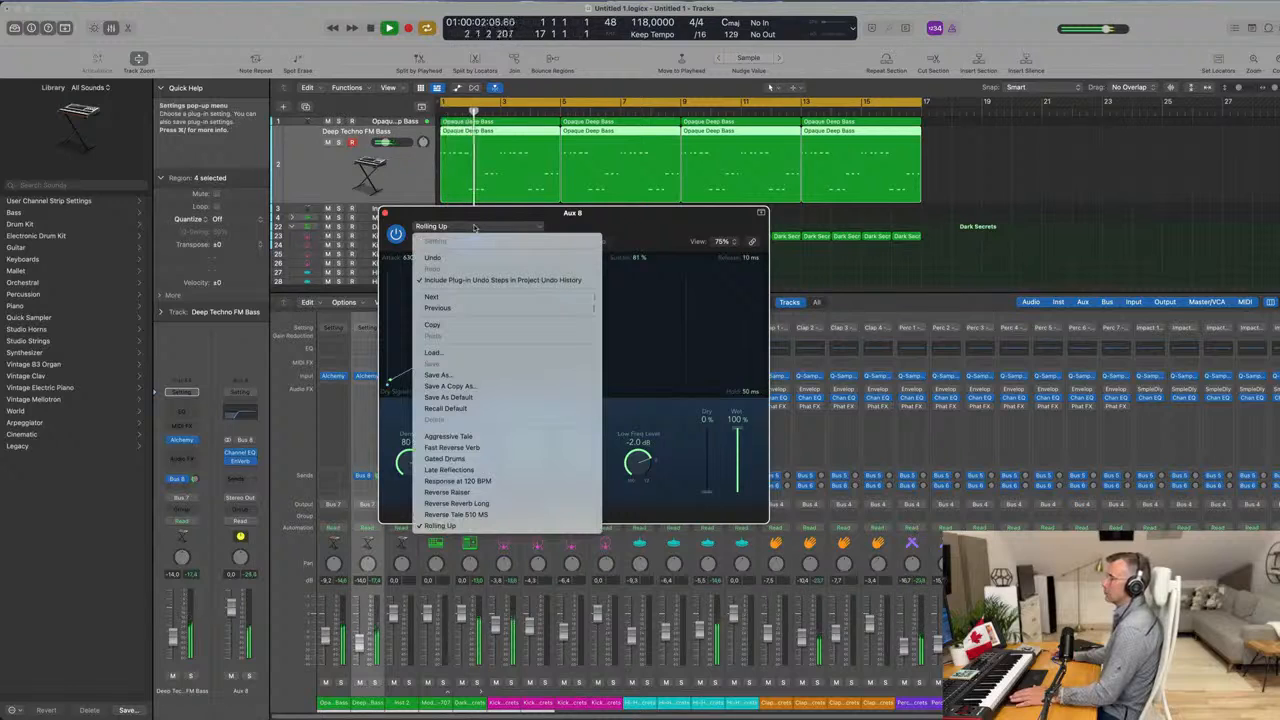
click(464, 436)
drag(642, 221, 728, 228)
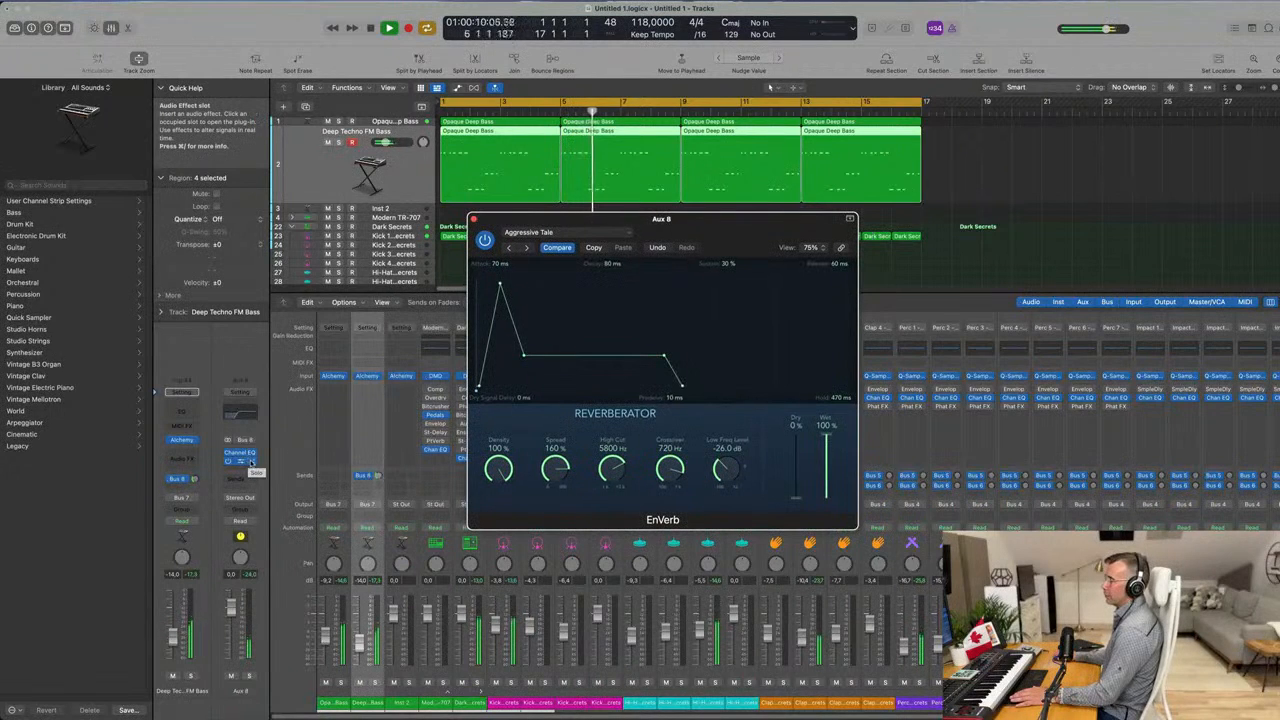
Replace the EnVerb on the Bus 8 aux with a stereo ChromaVerb.
click(251, 461)
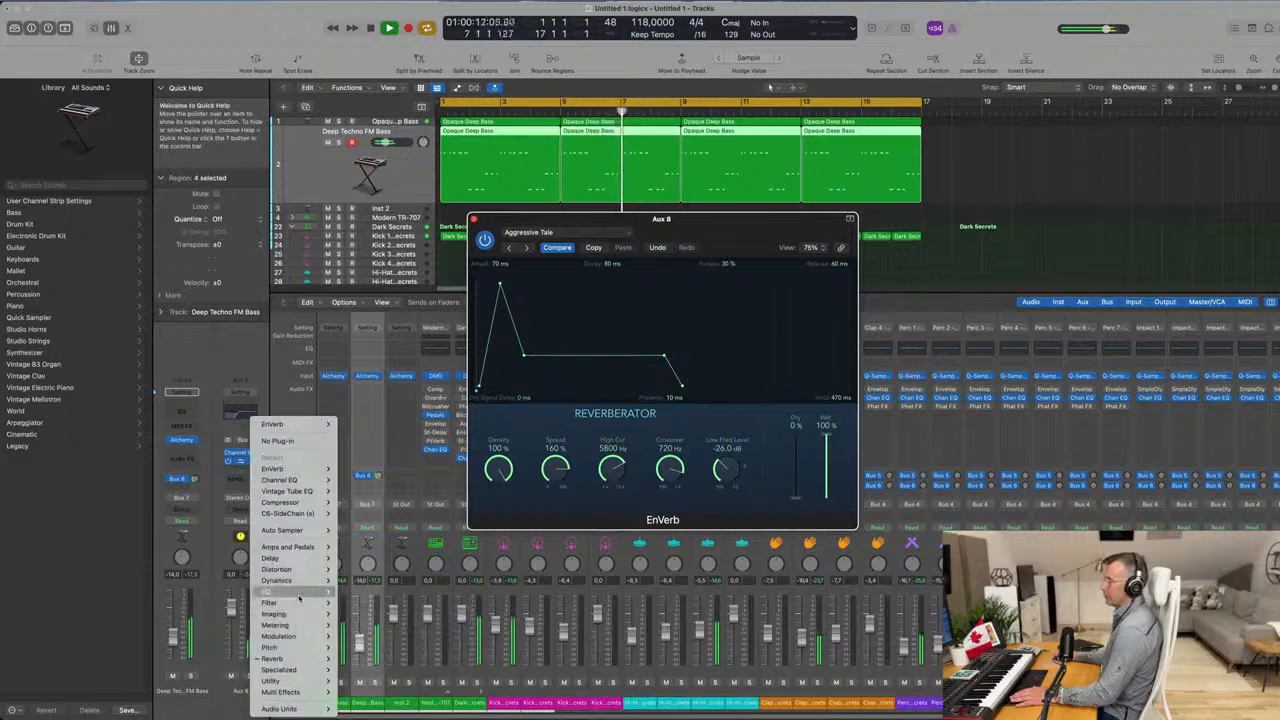
mouse_move(272, 658)
mouse_move(420, 574)
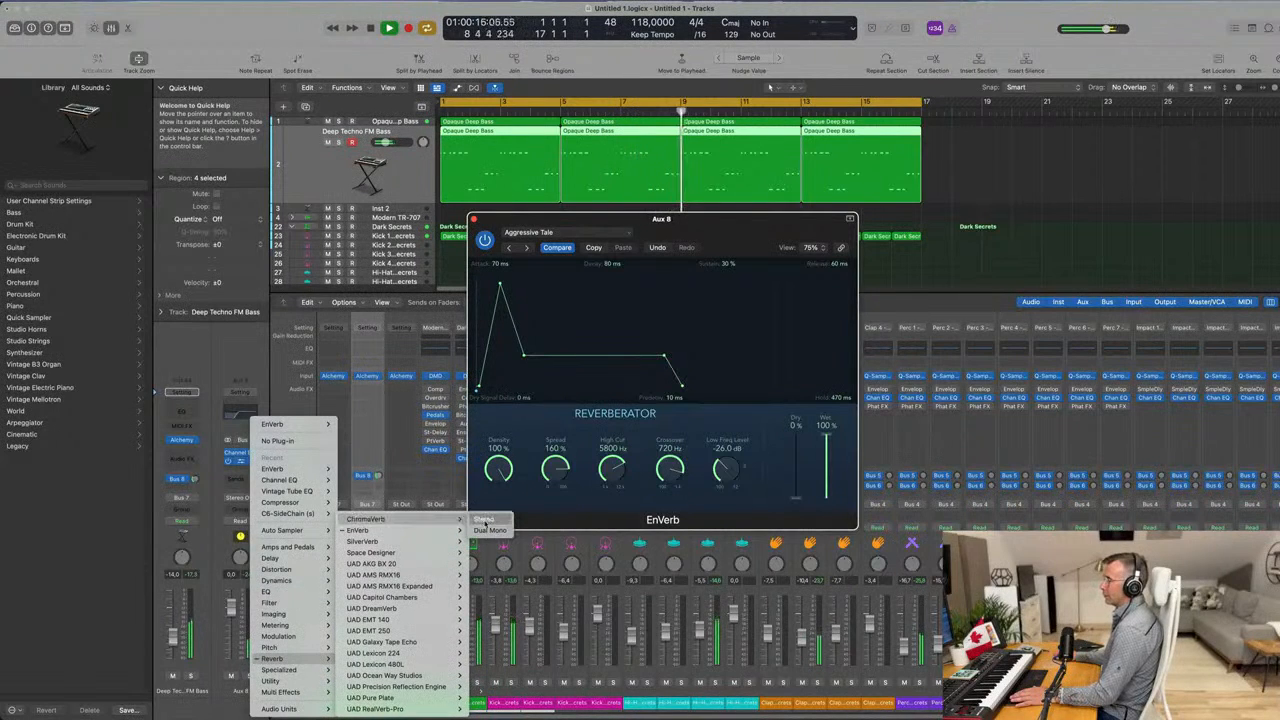
click(485, 522)
drag(720, 220, 620, 147)
key(Return)
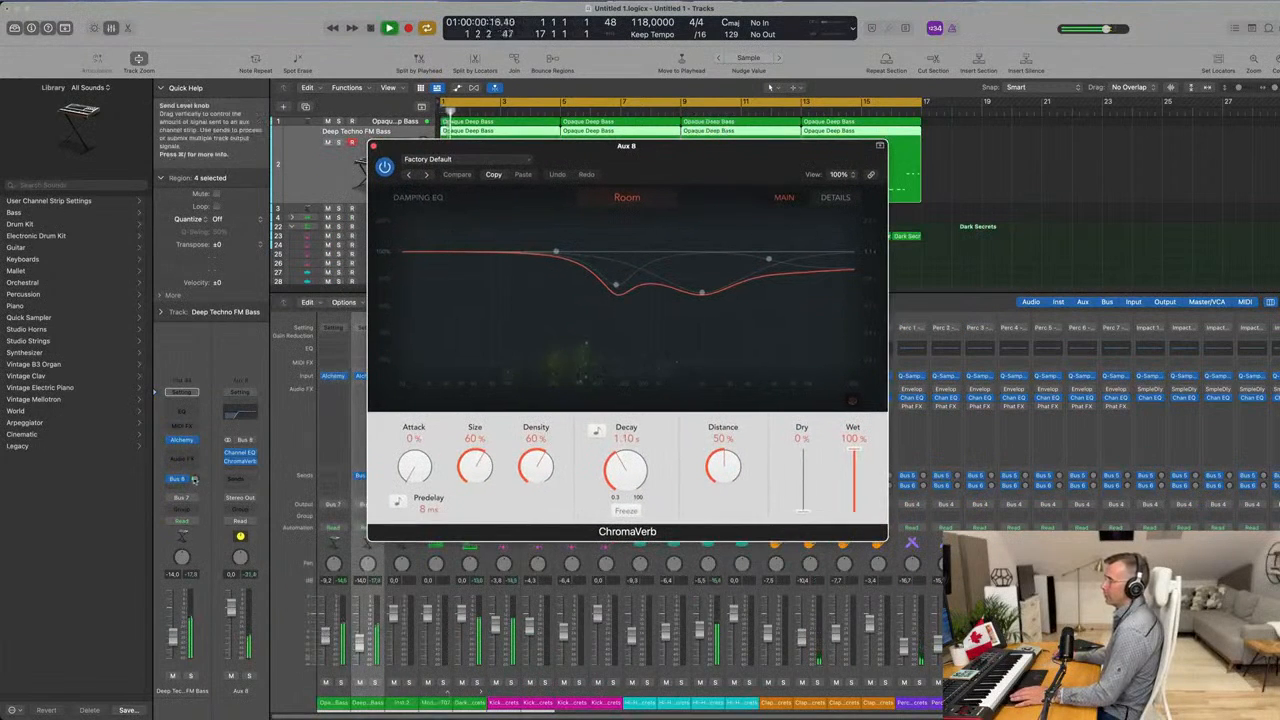
Load the Drums Ambience preset in ChromaVerb, compare the reverb on and off, and close the plug-in window.
click(427, 175)
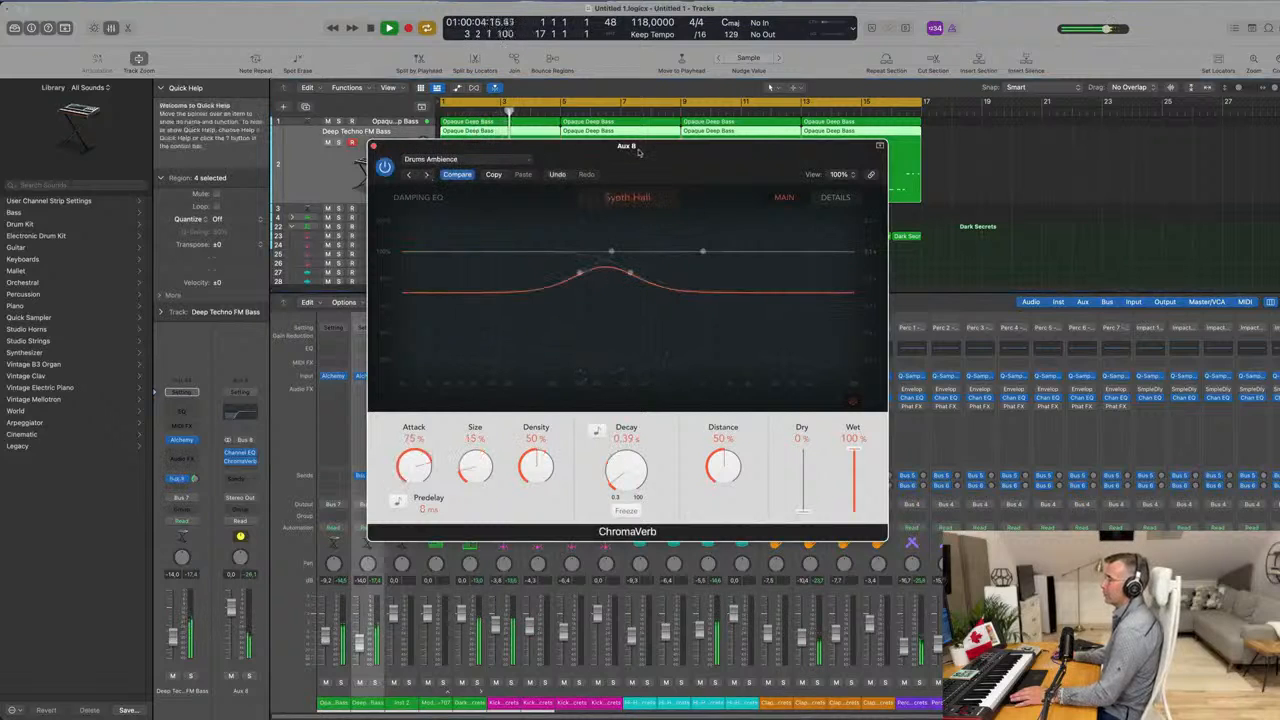
drag(514, 153, 568, 162)
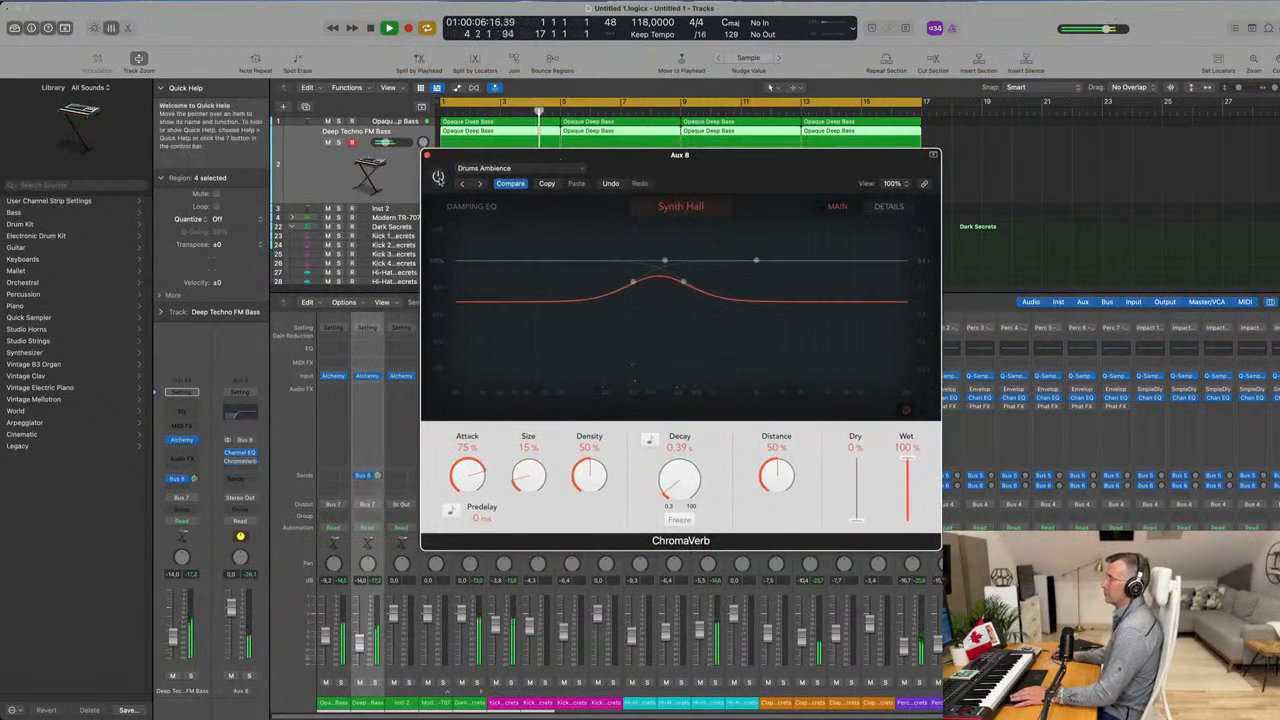
drag(727, 166, 722, 167)
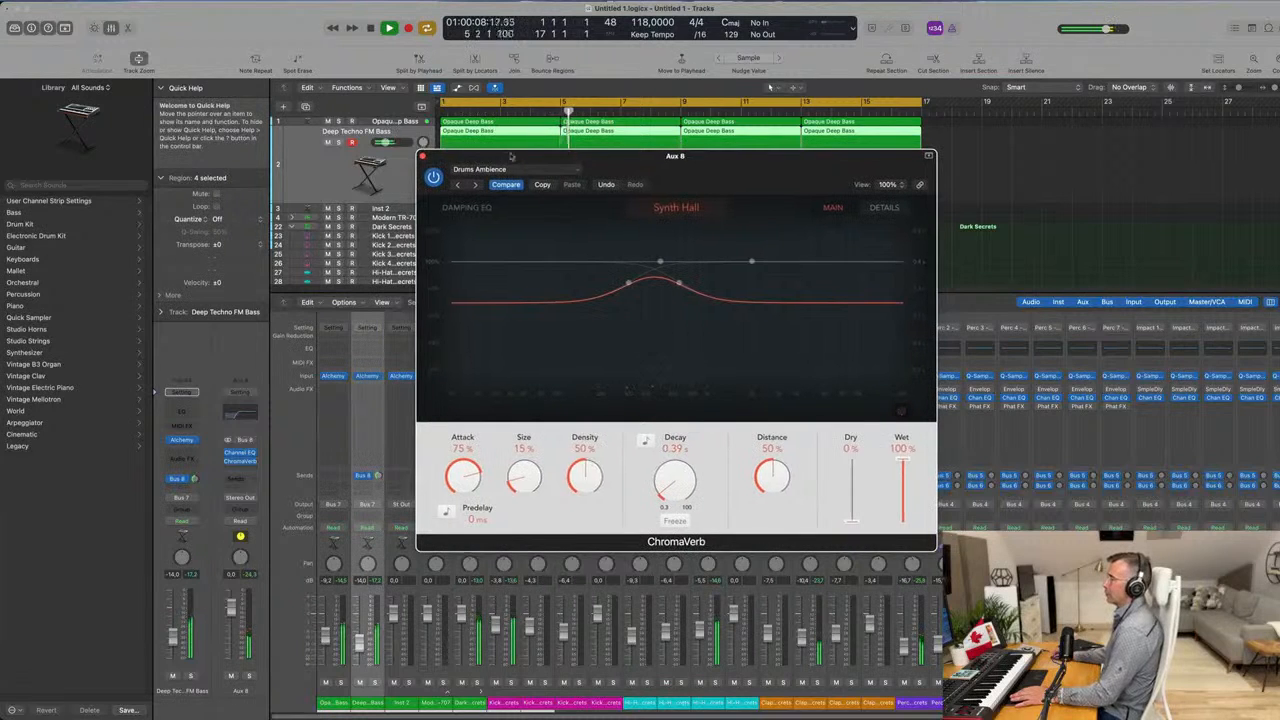
click(422, 156)
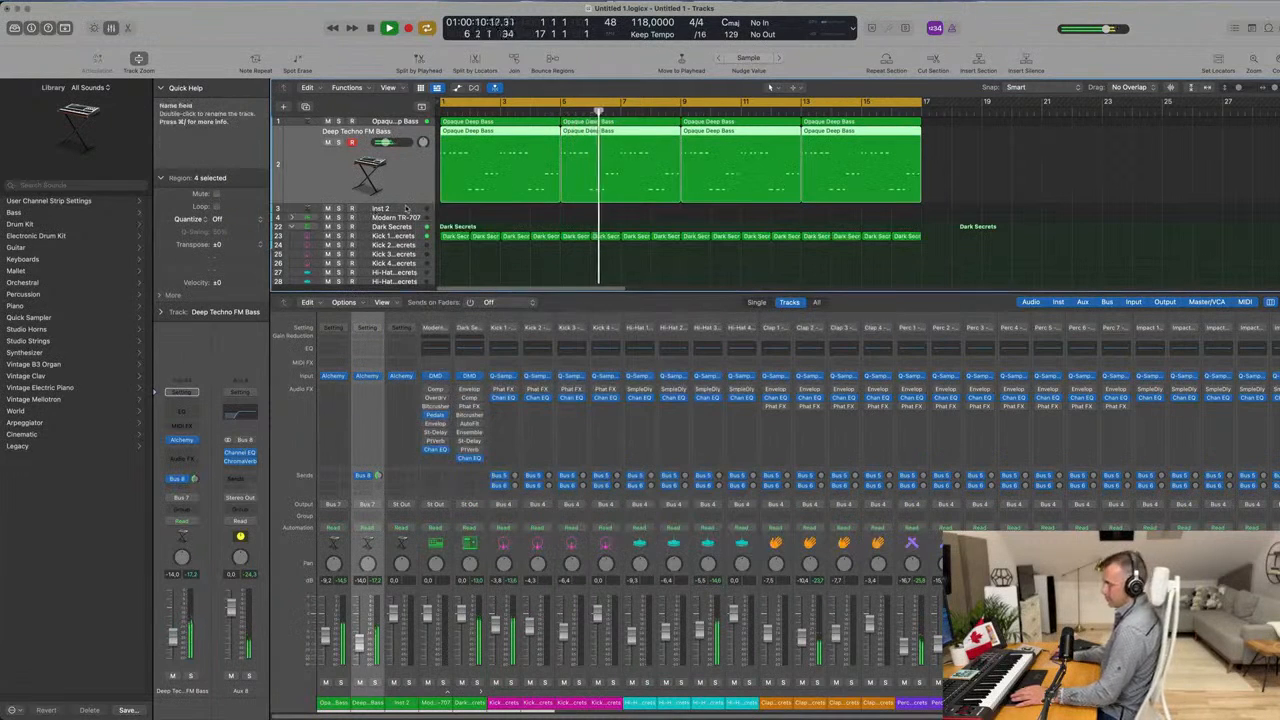
Hide the Mixer and select the Inst 2 track.
key(x)
key(x)
key(x)
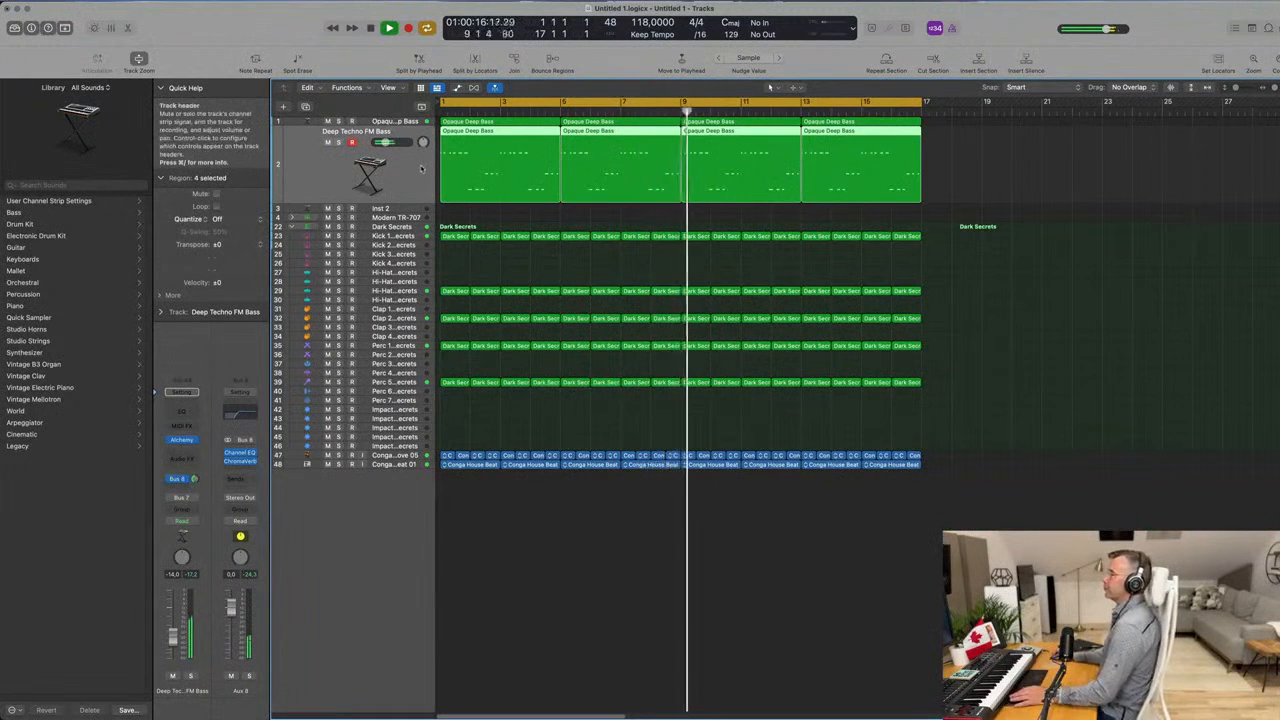
key(Down)
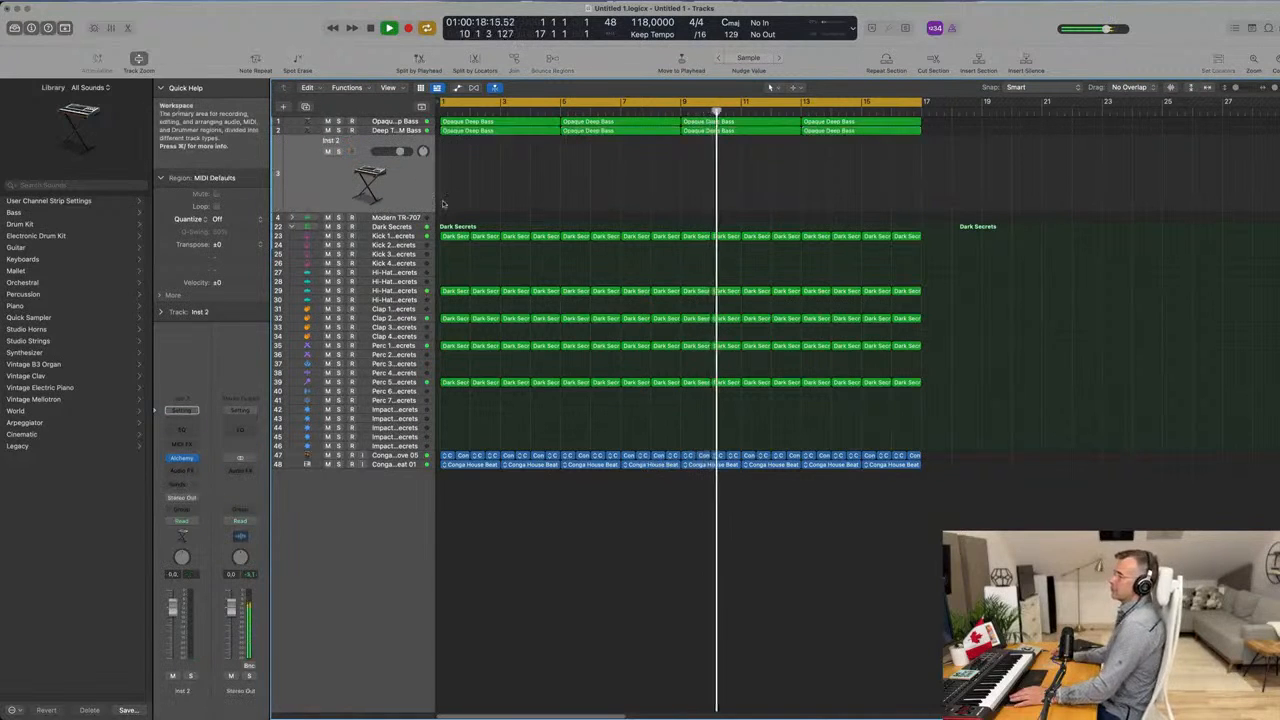
Open Alchemy on the Inst 2 track, filter the presets to Strings, and load 70s Synth Strings.
click(183, 458)
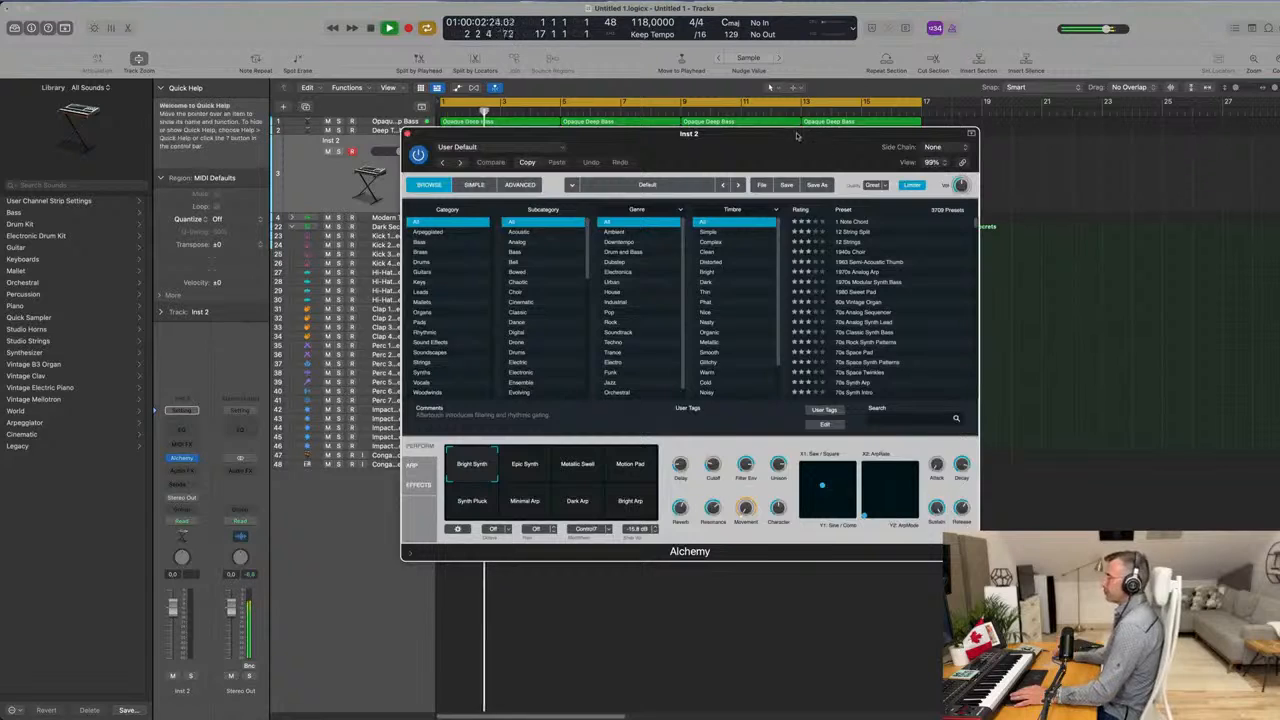
drag(797, 135, 725, 158)
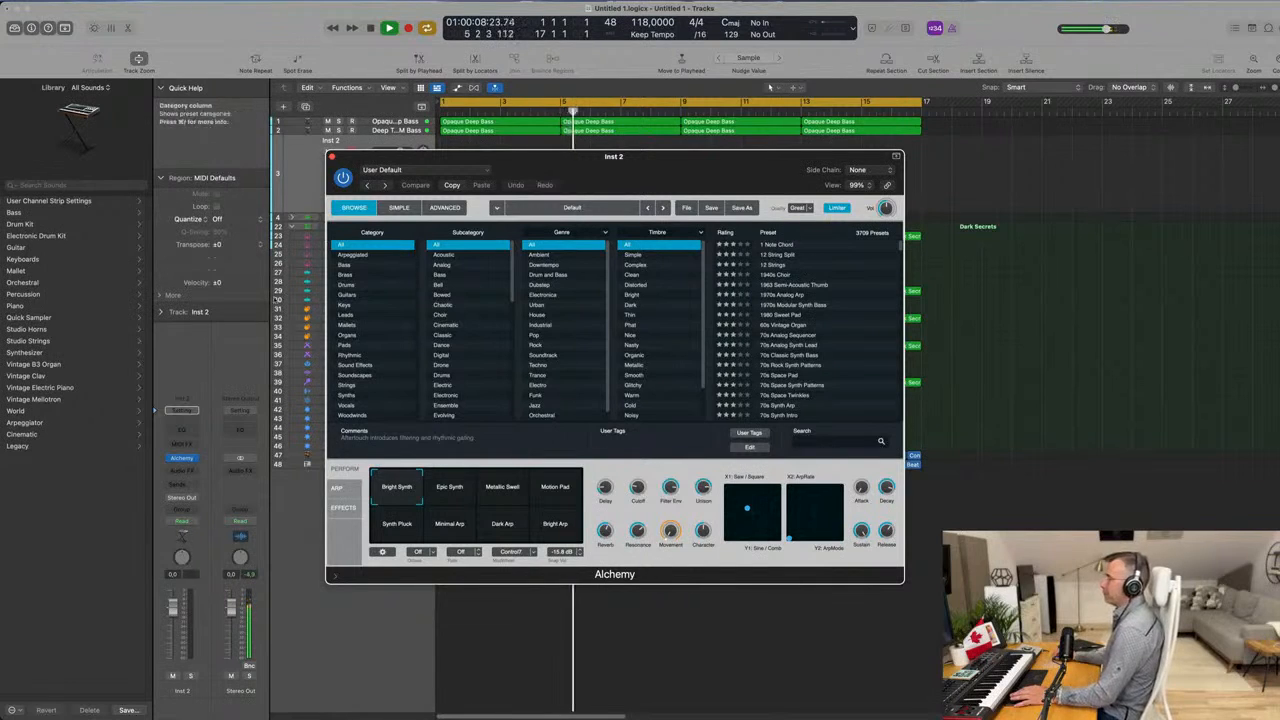
click(345, 385)
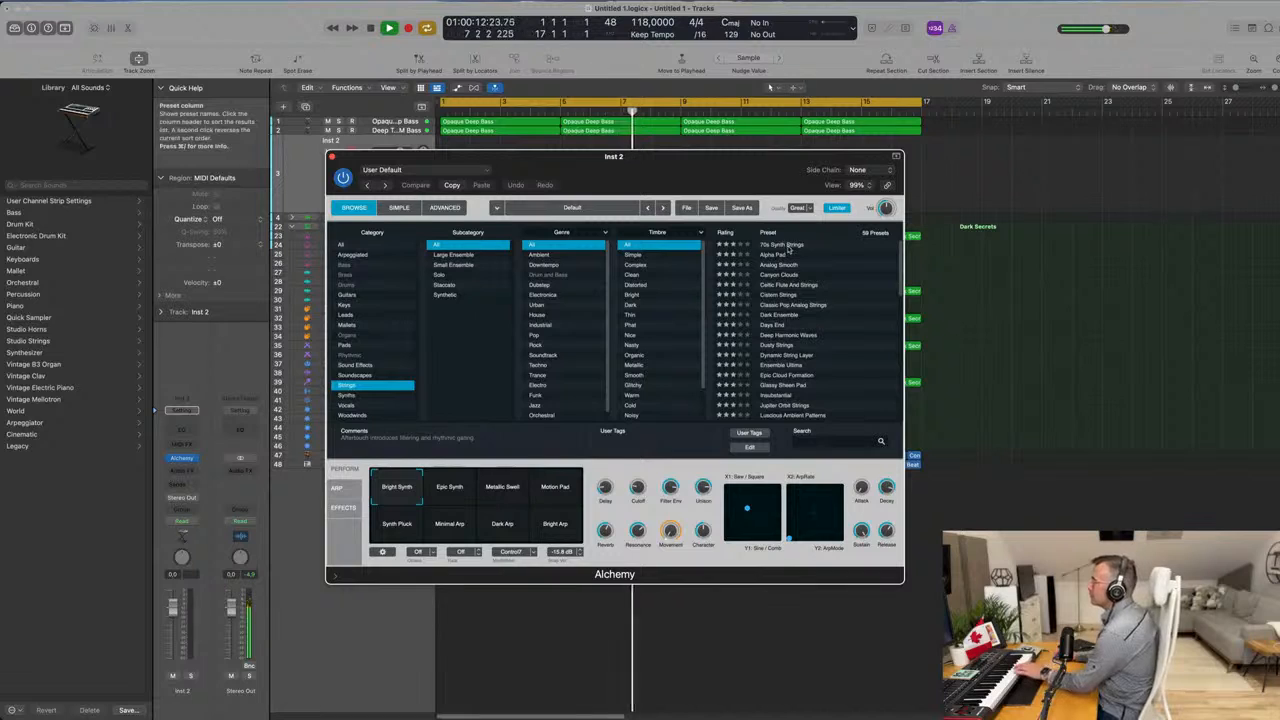
click(785, 245)
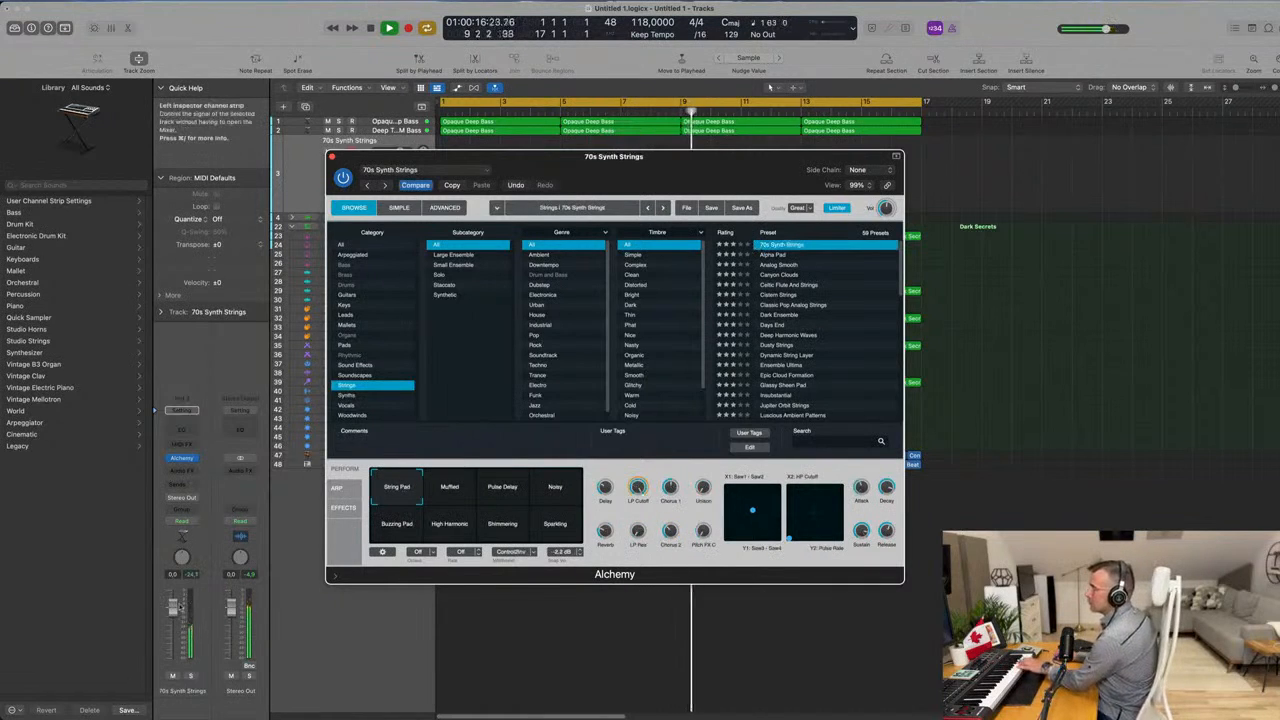
Lower the 70s Synth Strings level to about -9 dB and audition its performance snapshots from Muffled through Sparkling.
drag(178, 622, 173, 628)
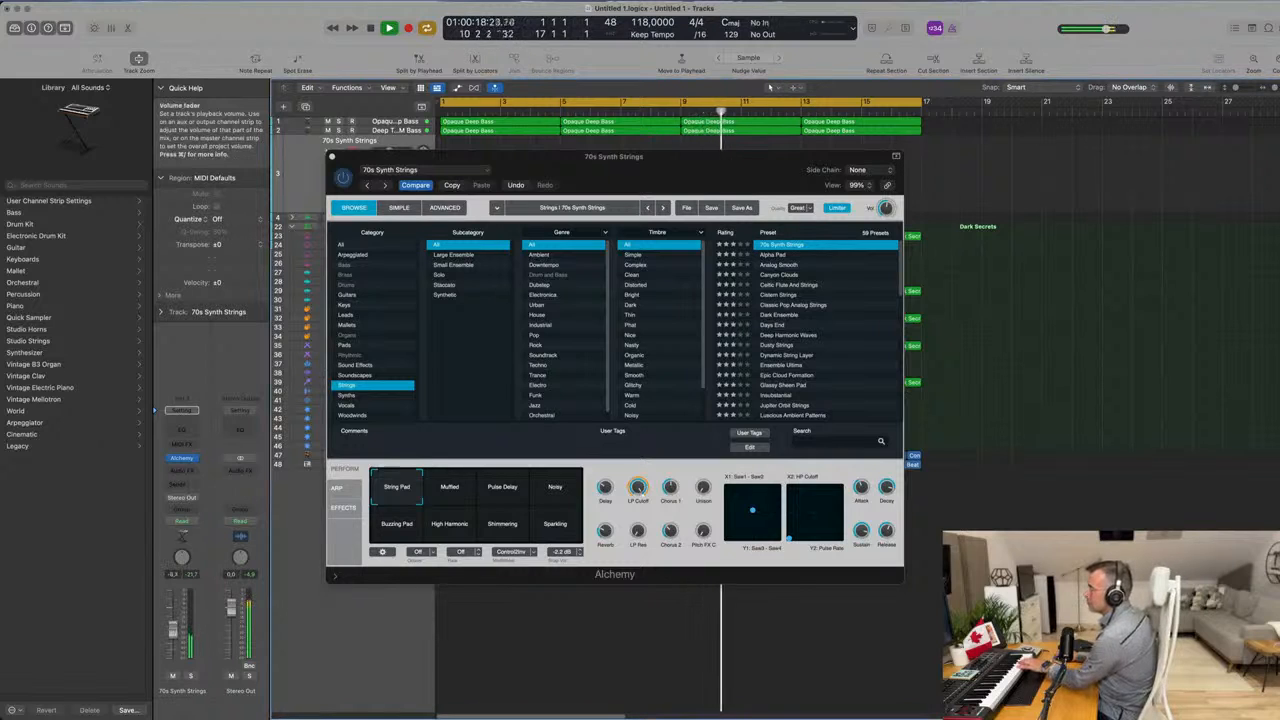
click(462, 490)
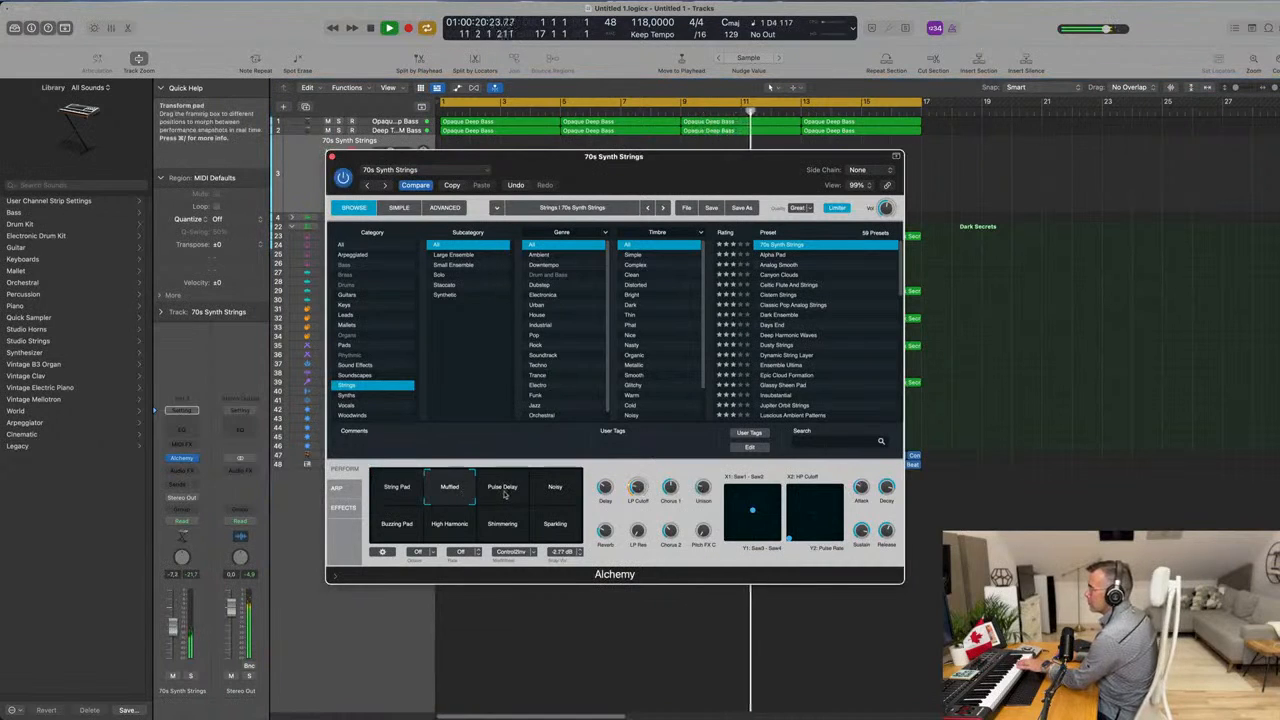
click(505, 493)
click(556, 494)
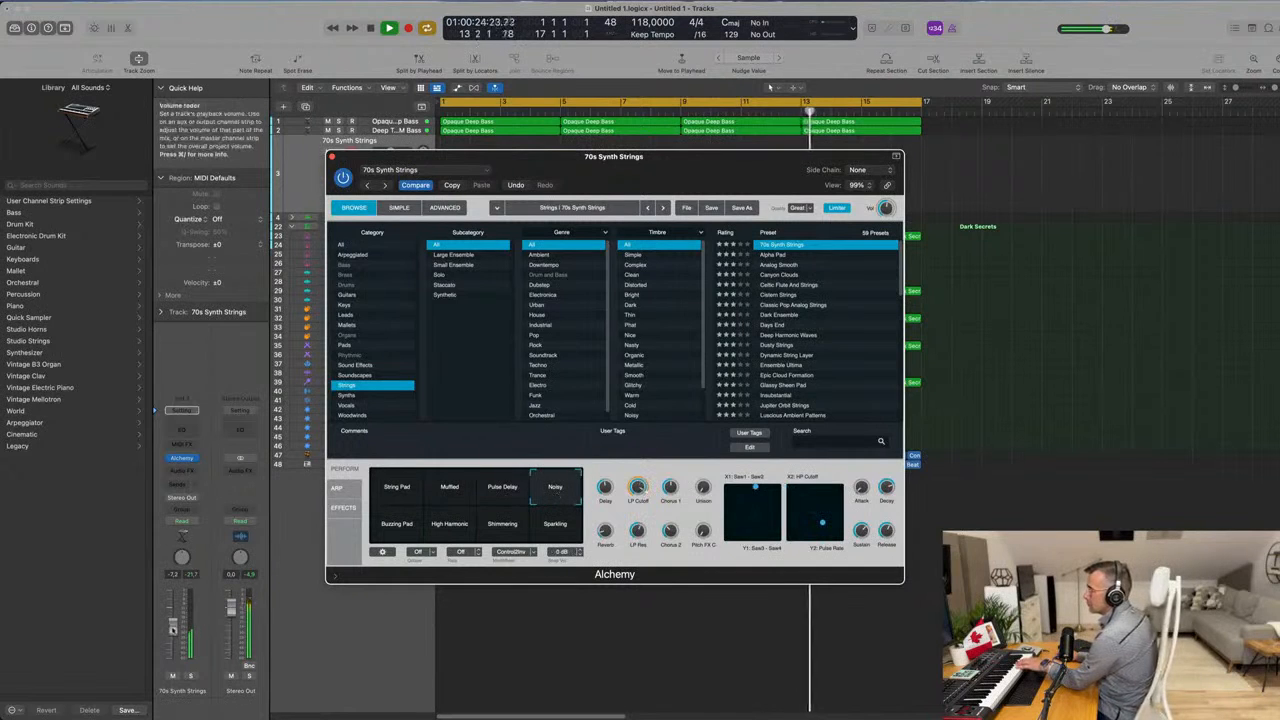
click(418, 527)
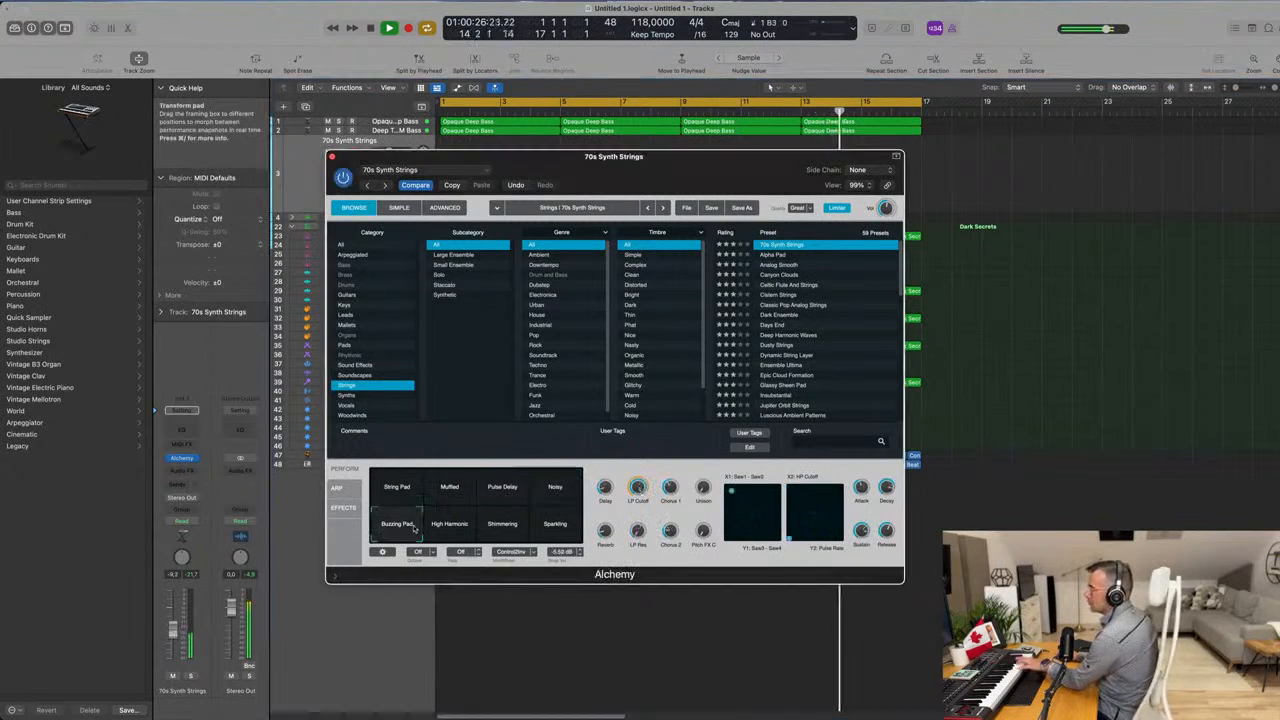
click(449, 526)
click(502, 526)
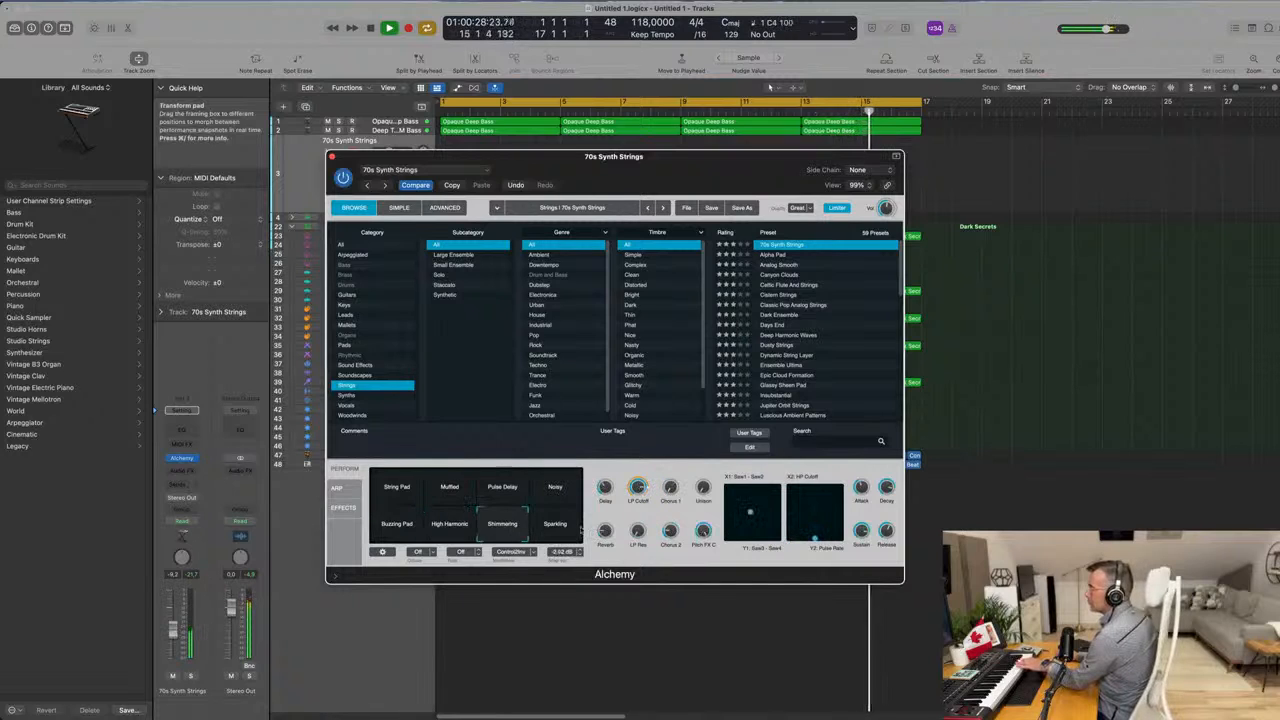
click(556, 527)
Audition the Alpha Pad preset, load Canyon Clouds instead, and raise the track's level slightly.
click(780, 255)
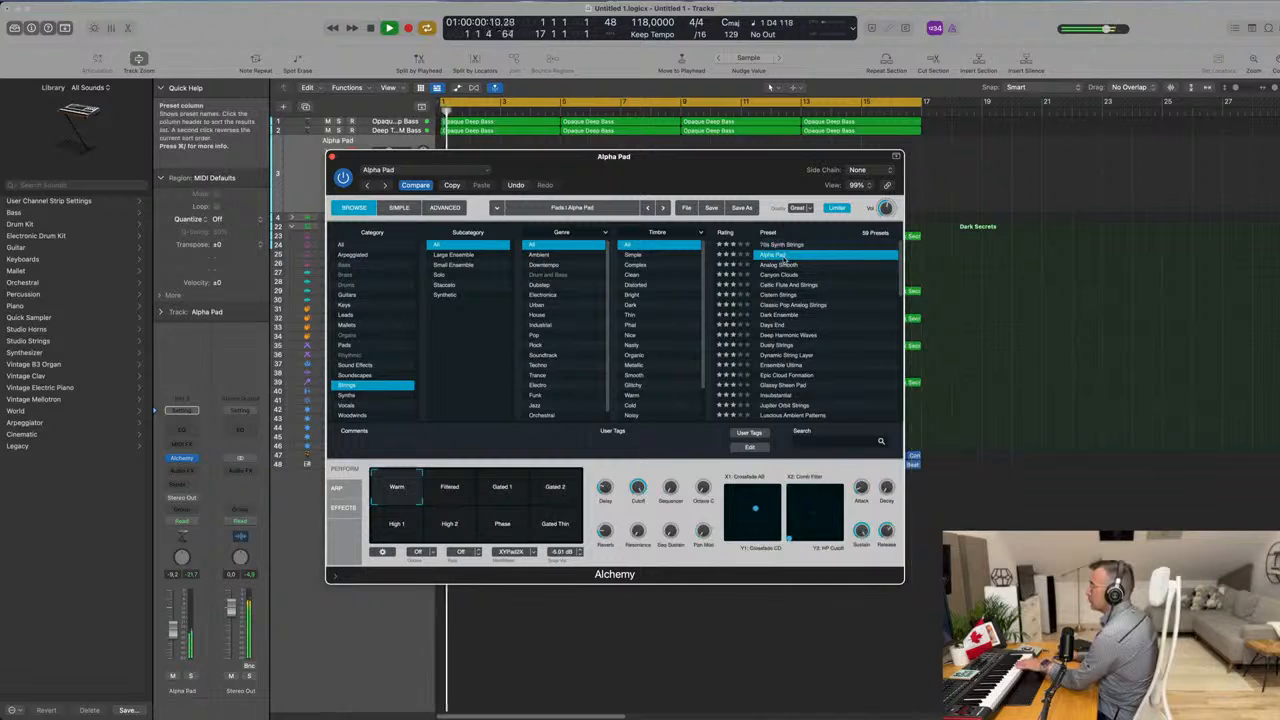
click(790, 276)
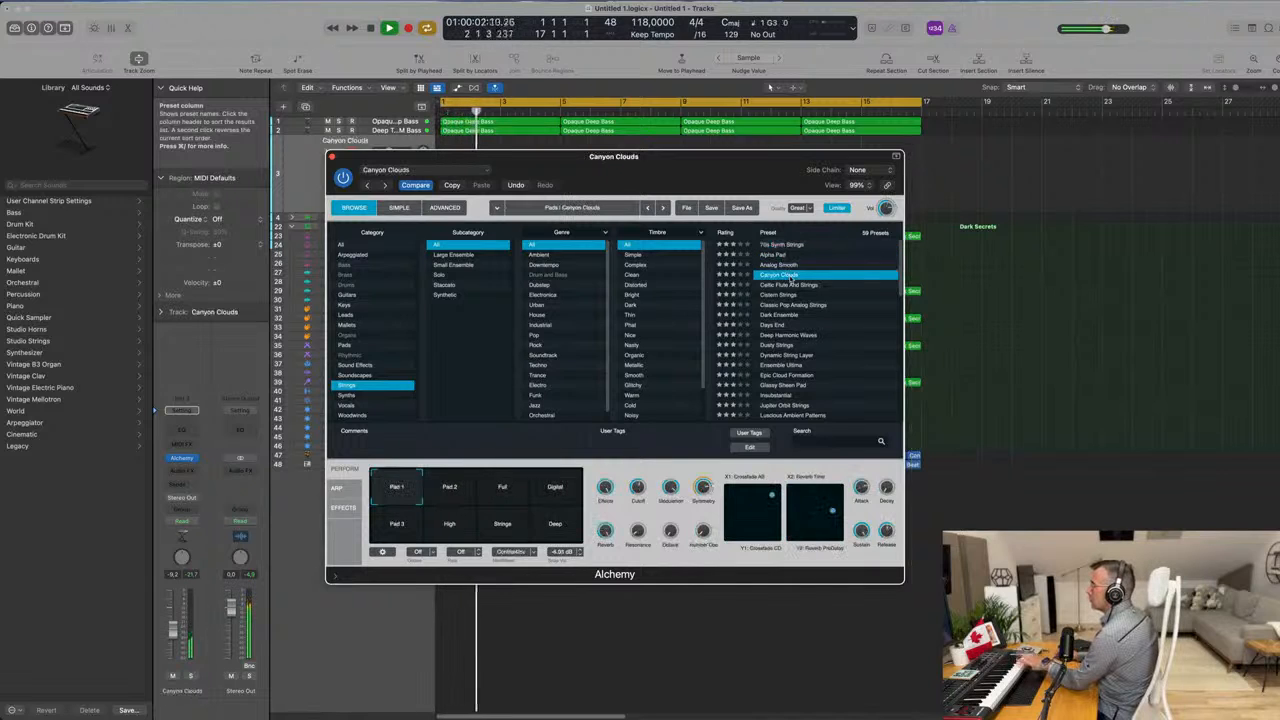
scroll(818, 288, down, 3)
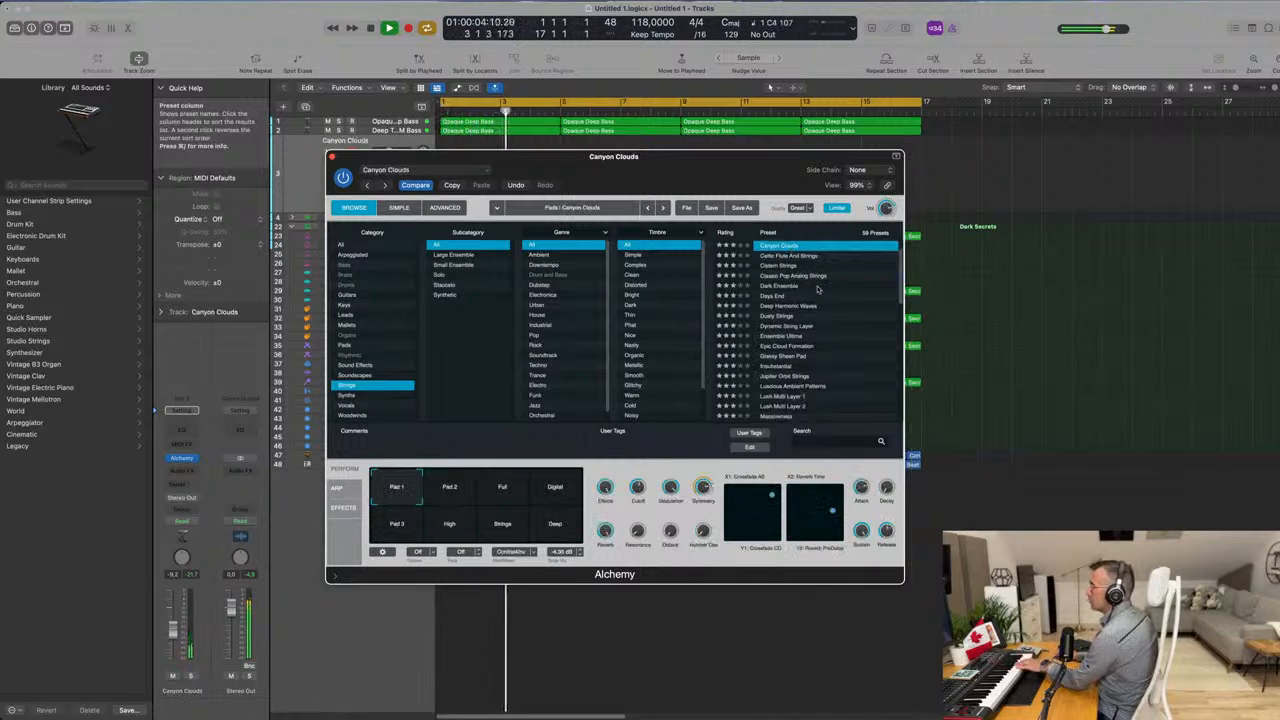
scroll(818, 288, up, 3)
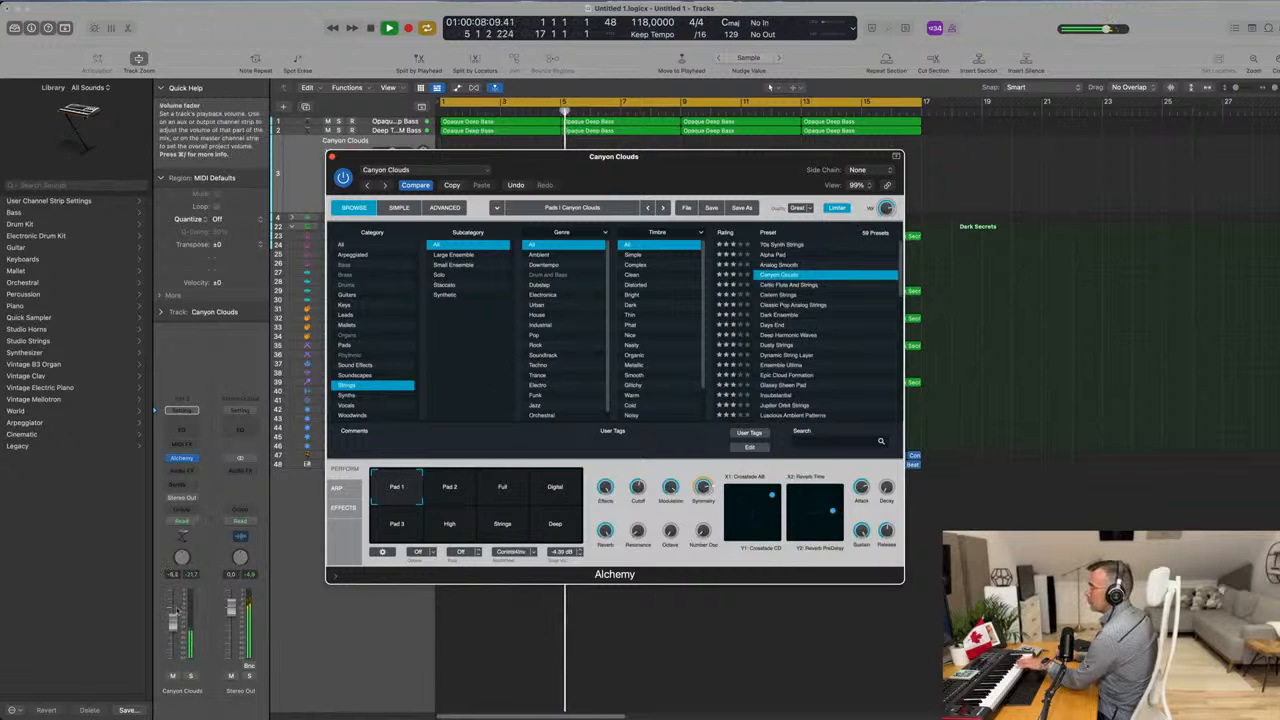
drag(174, 623, 174, 620)
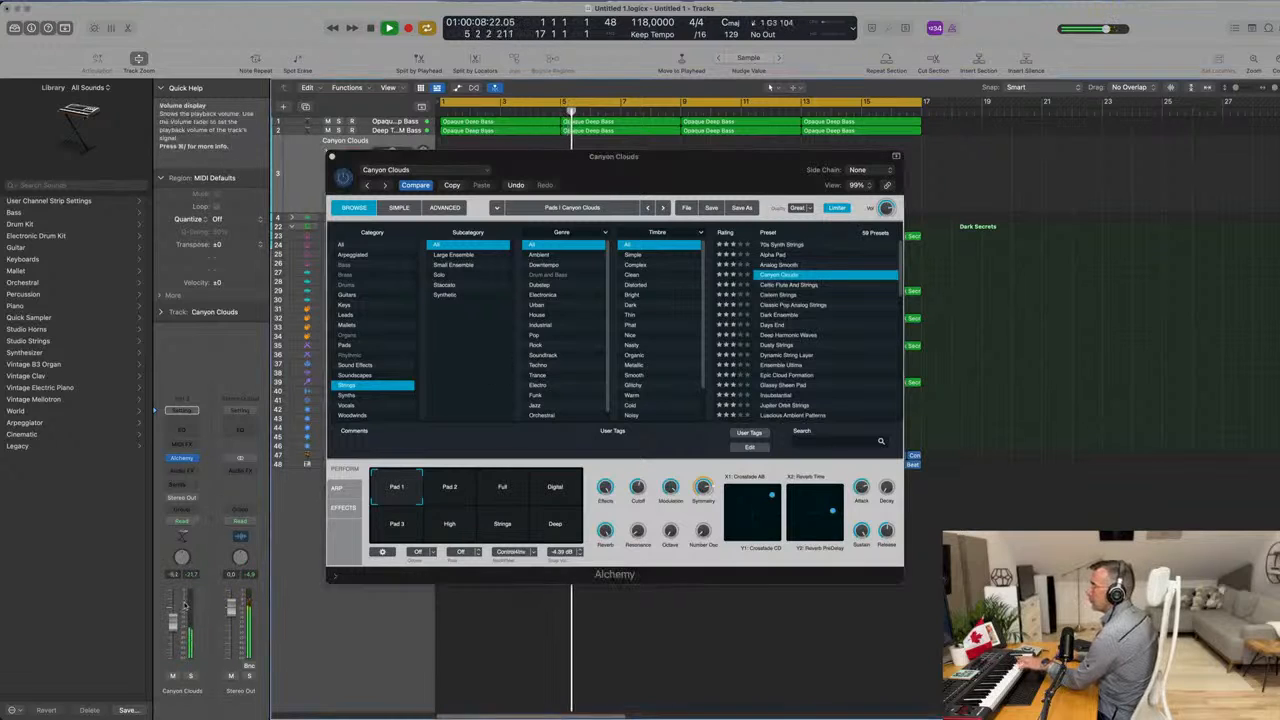
Audition the Celtic Flute And Strings preset and Cistern Strings with its Light Rain, Noisy Attack, Big Reverb and Dark snapshots.
click(798, 280)
click(790, 286)
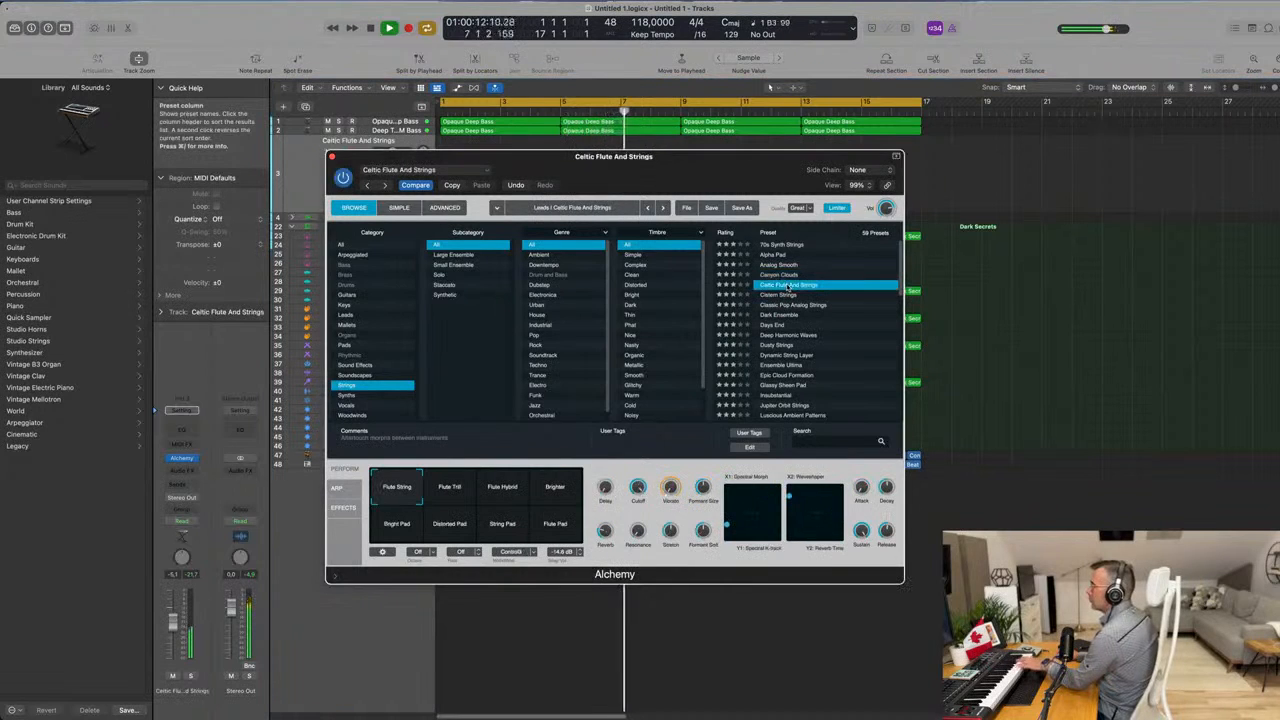
click(777, 296)
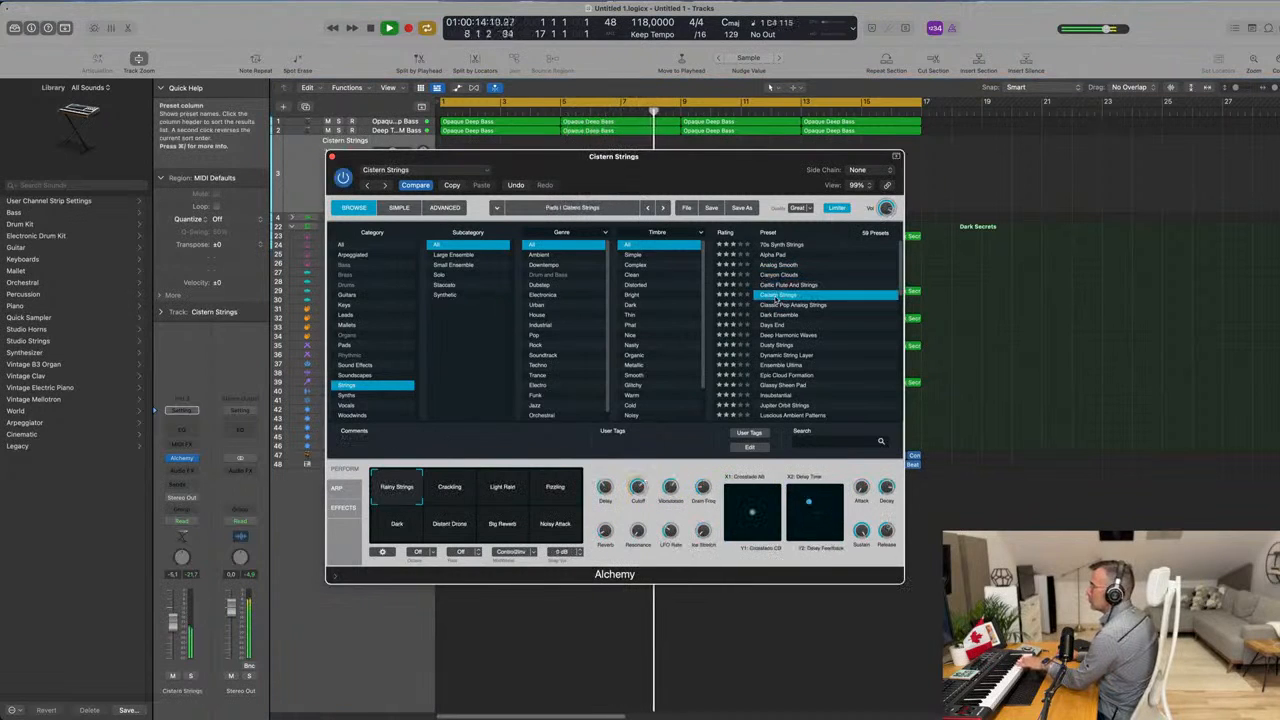
click(505, 489)
click(555, 523)
click(503, 530)
click(397, 525)
Audition the Dark Ensemble preset, load Dusty Strings, and try its performance snapshots from Broken through Deeper.
click(777, 315)
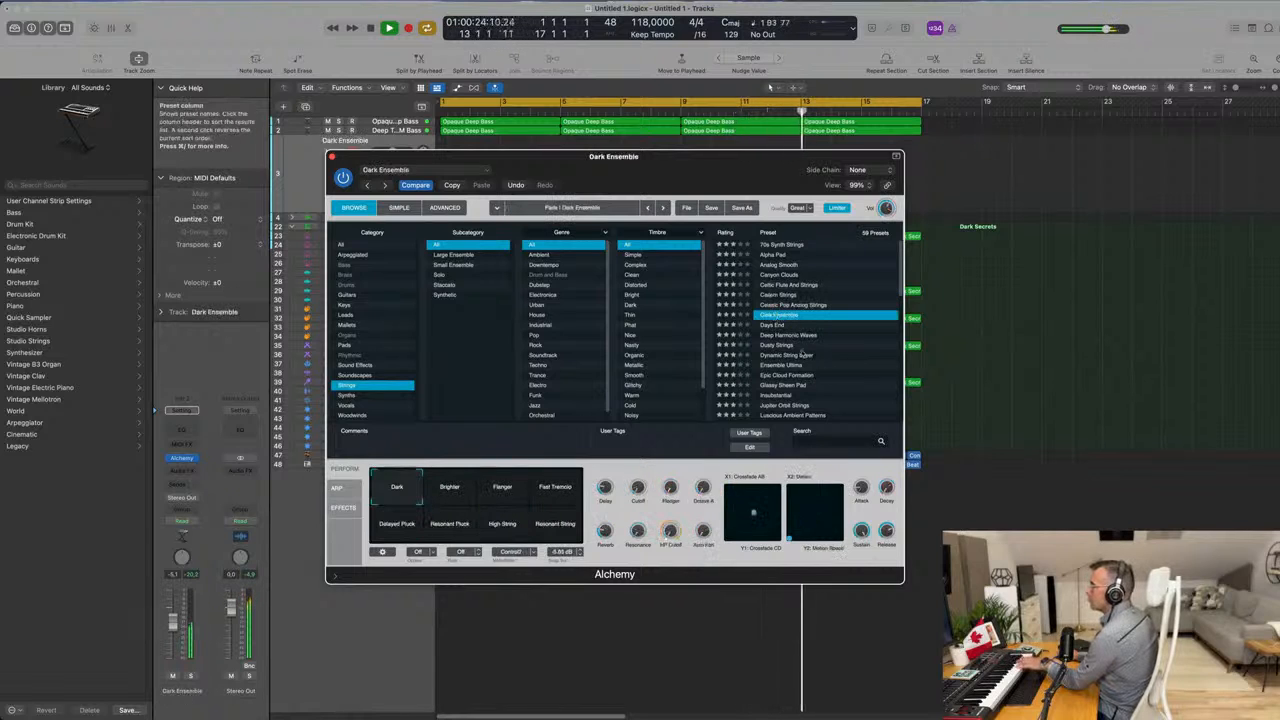
click(780, 345)
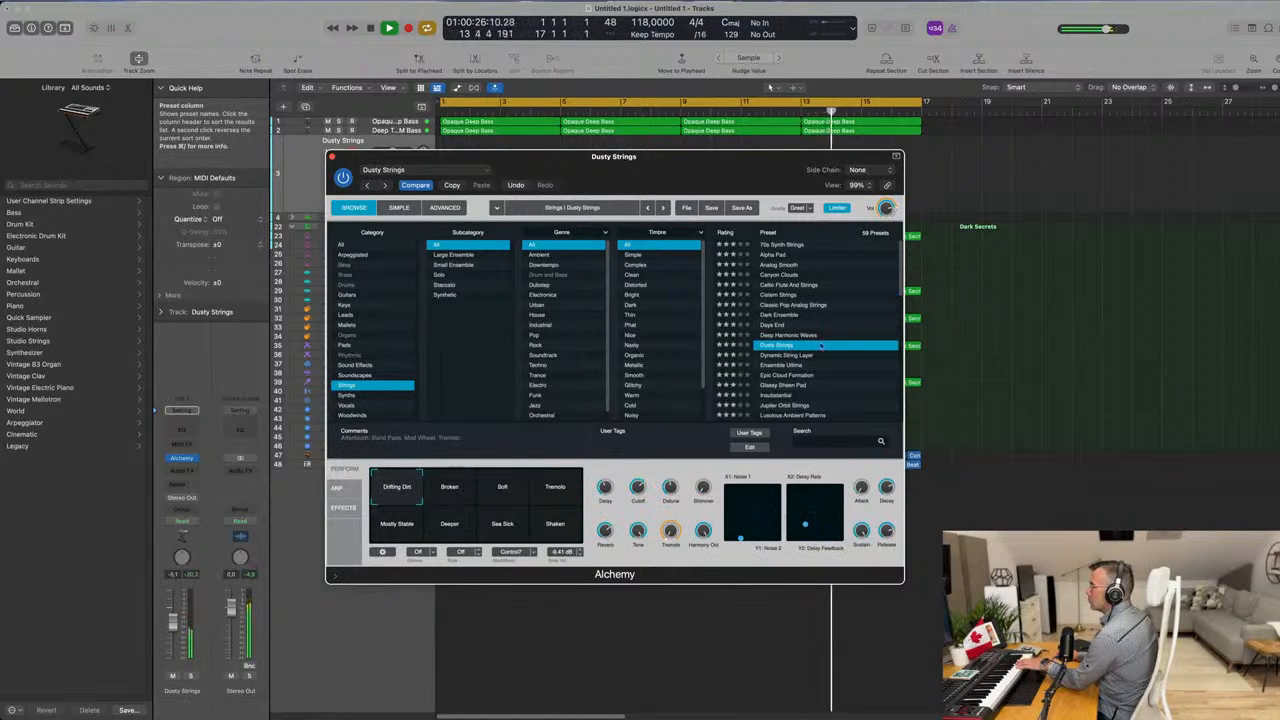
click(462, 491)
click(515, 495)
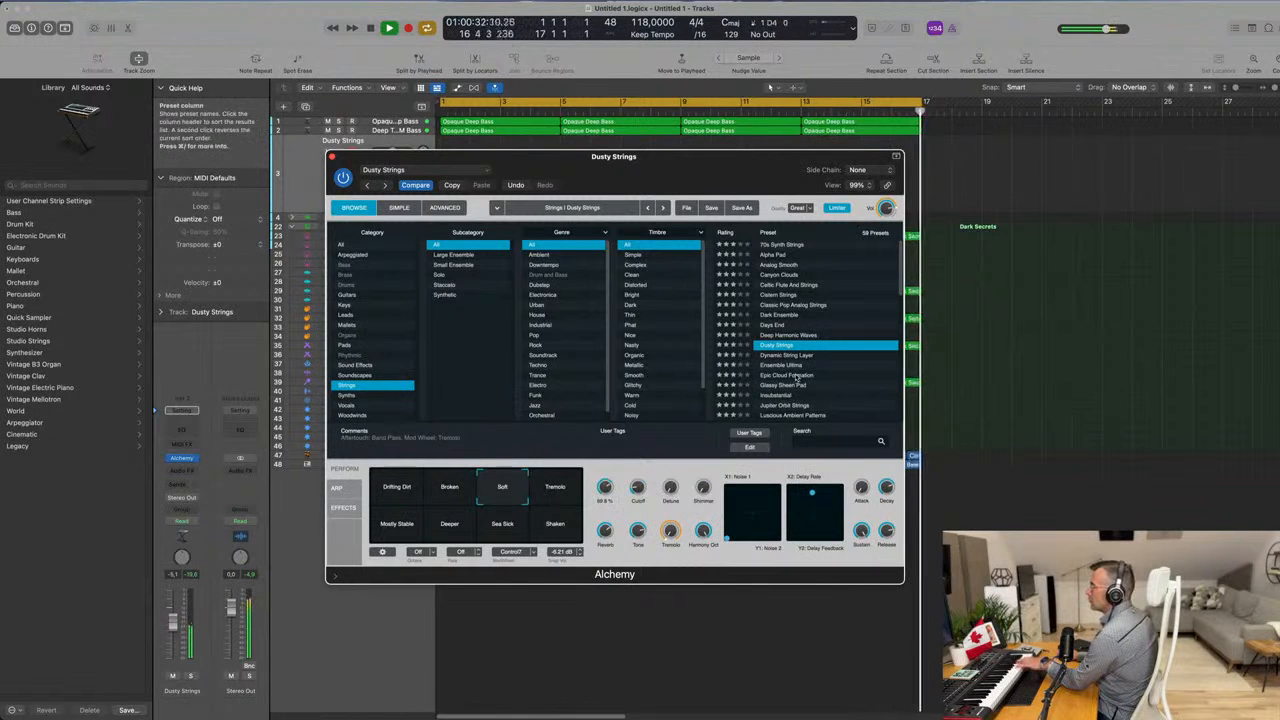
click(557, 490)
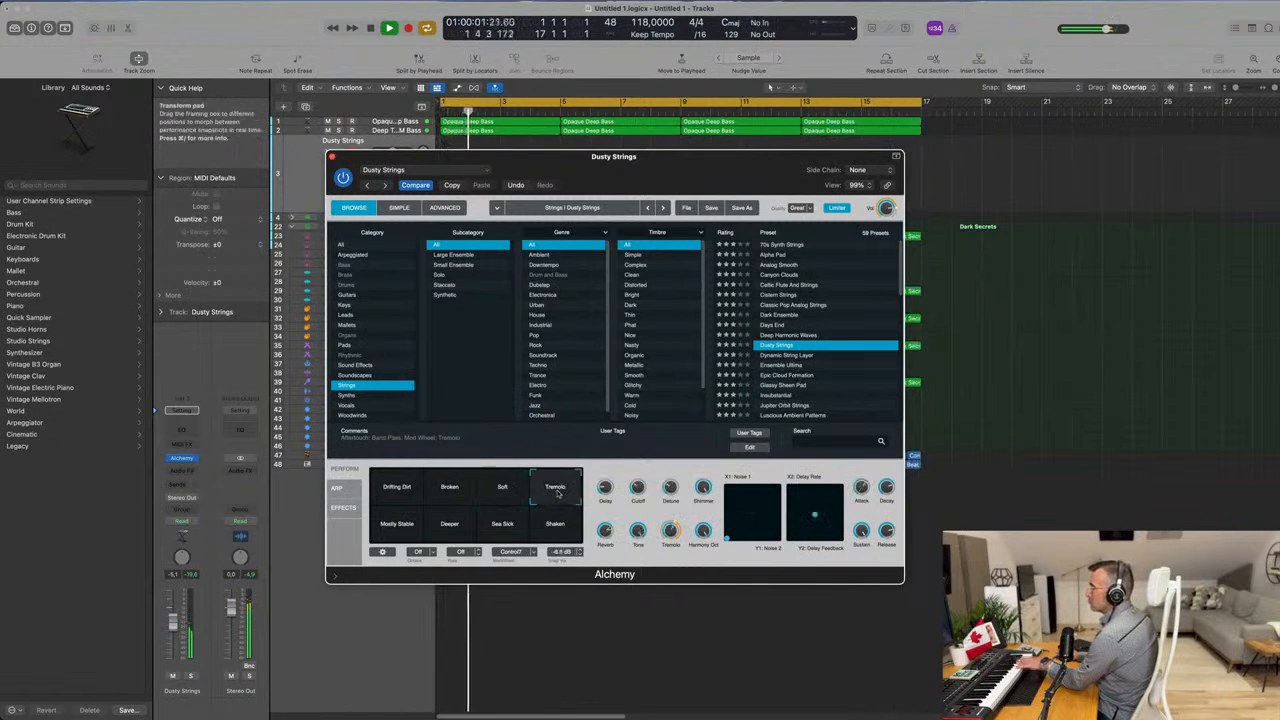
click(386, 491)
click(397, 522)
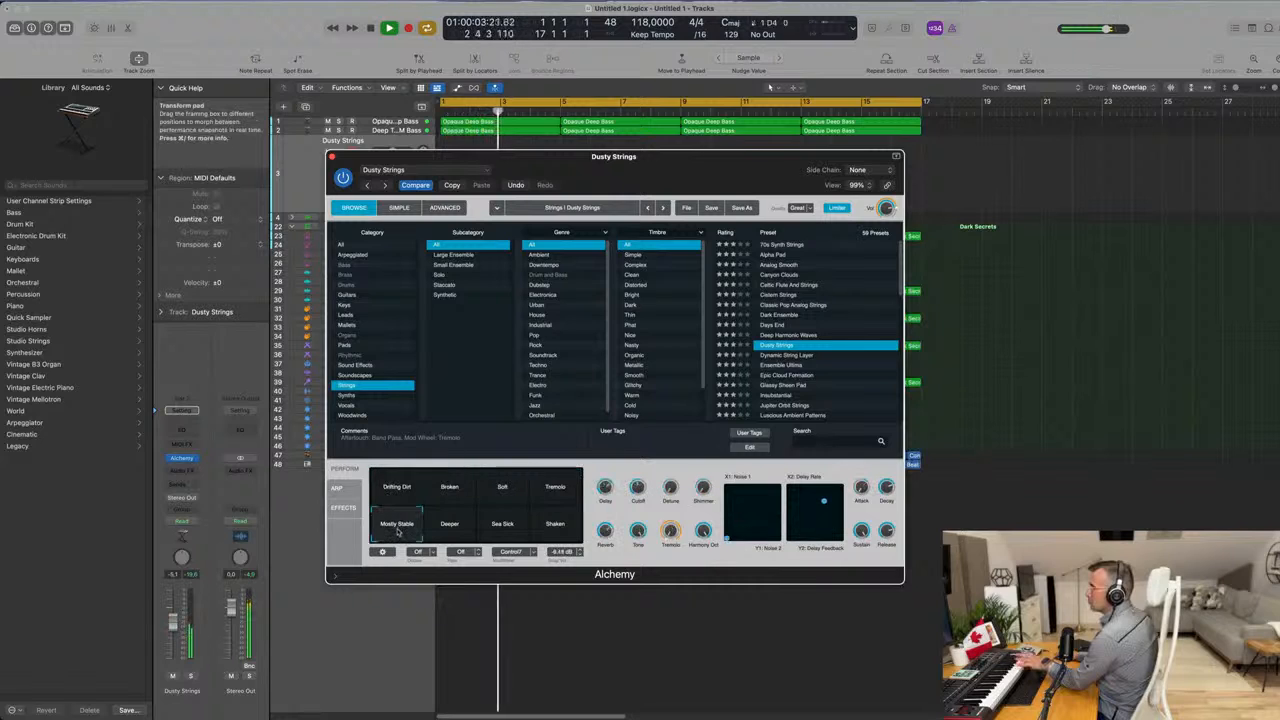
click(450, 531)
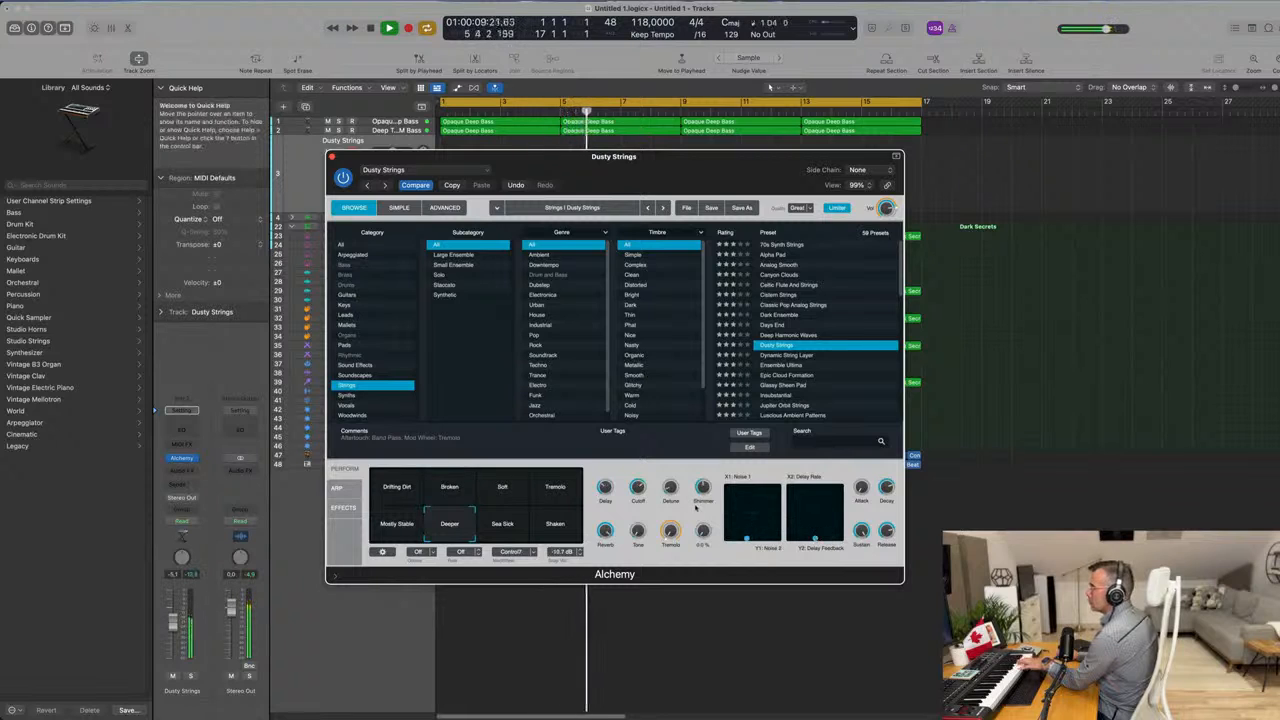
Load Dynamic String Layer, lower the track to about -14.2 dB, and audition its Flanger, HPF, LPF and Stereo Delay snapshots.
scroll(850, 330, down, 1)
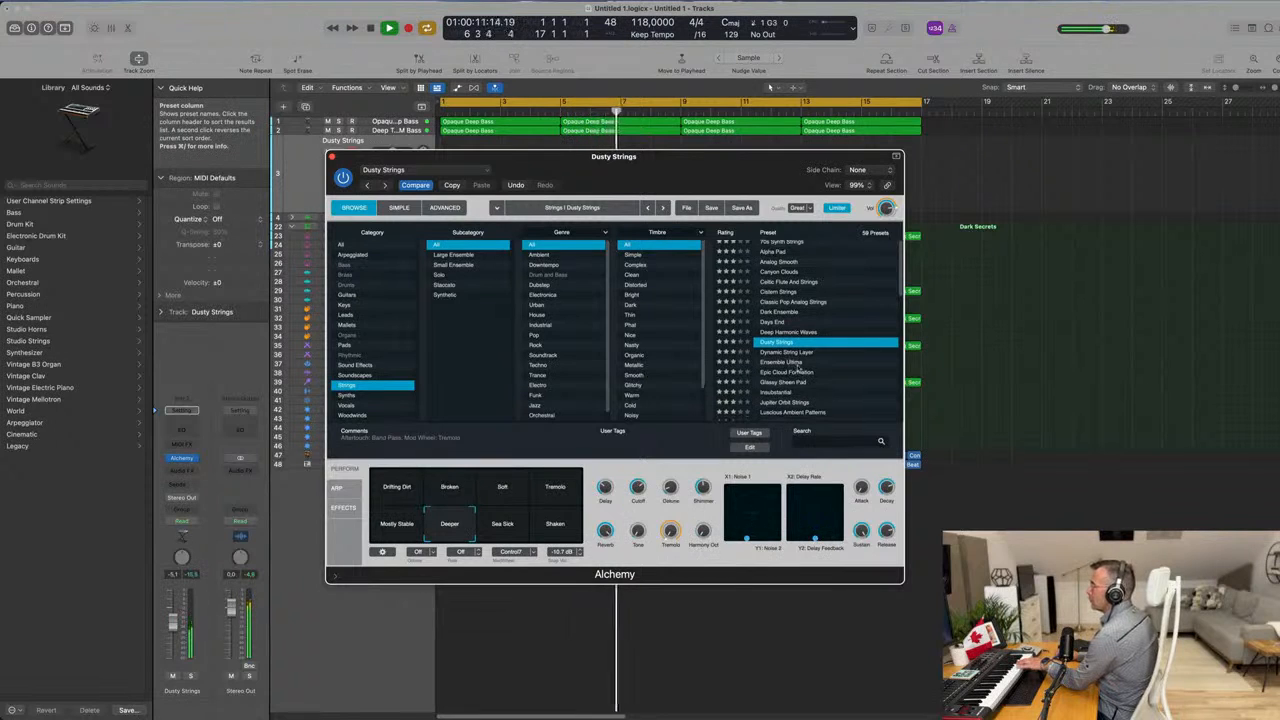
click(790, 362)
click(798, 354)
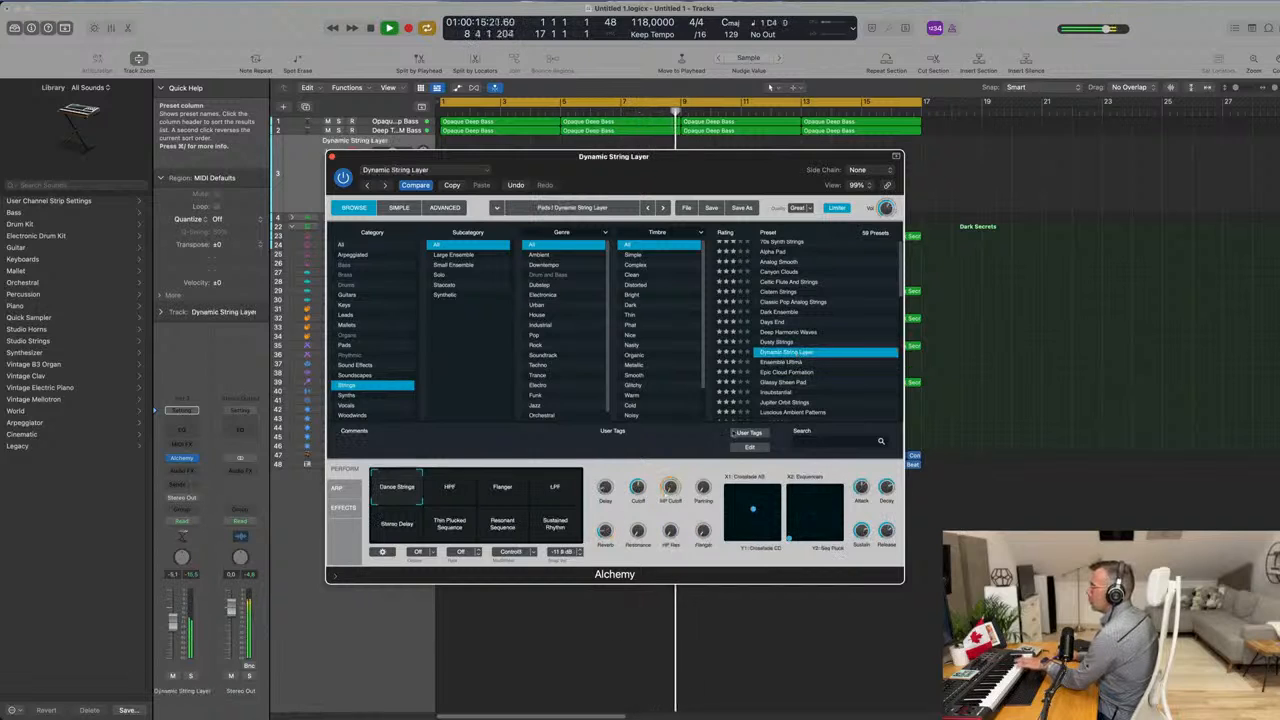
drag(173, 622, 175, 645)
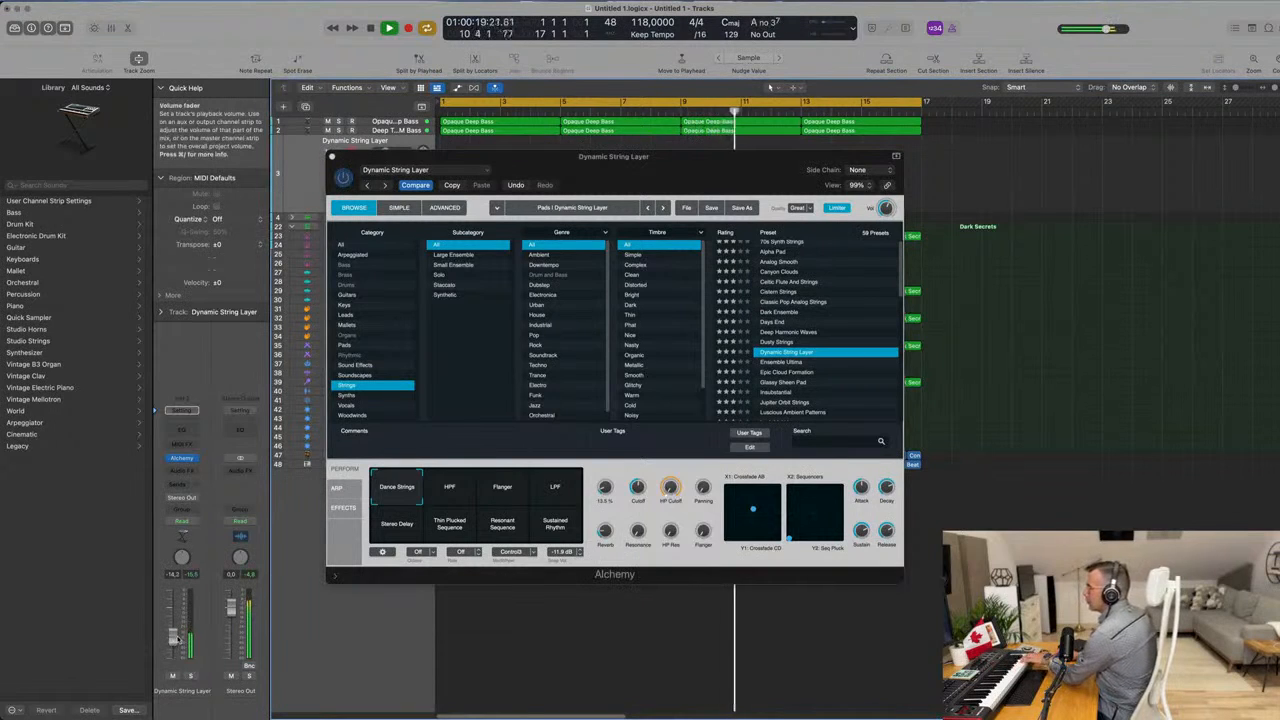
click(490, 495)
click(457, 490)
click(566, 490)
click(400, 528)
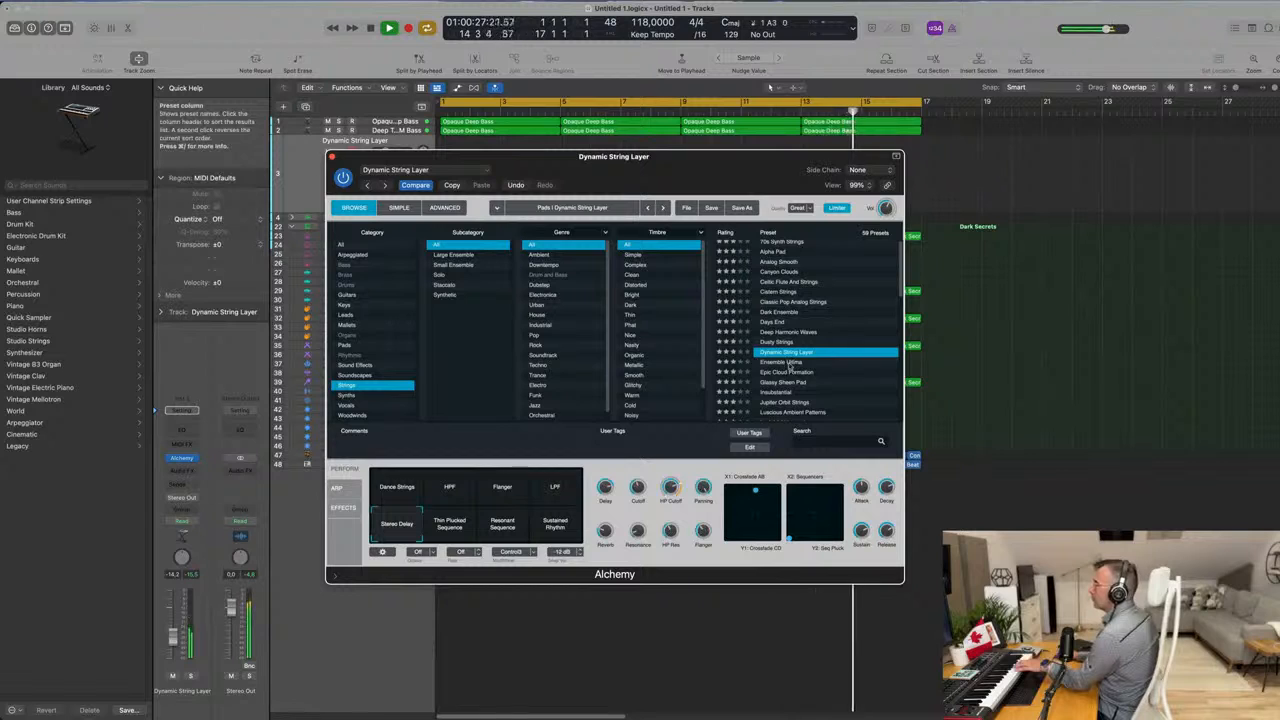
Audition Glassy Sheen Pad, then load Insubstantial and adjust its track level and Cutoff.
scroll(800, 378, down, 1)
click(791, 358)
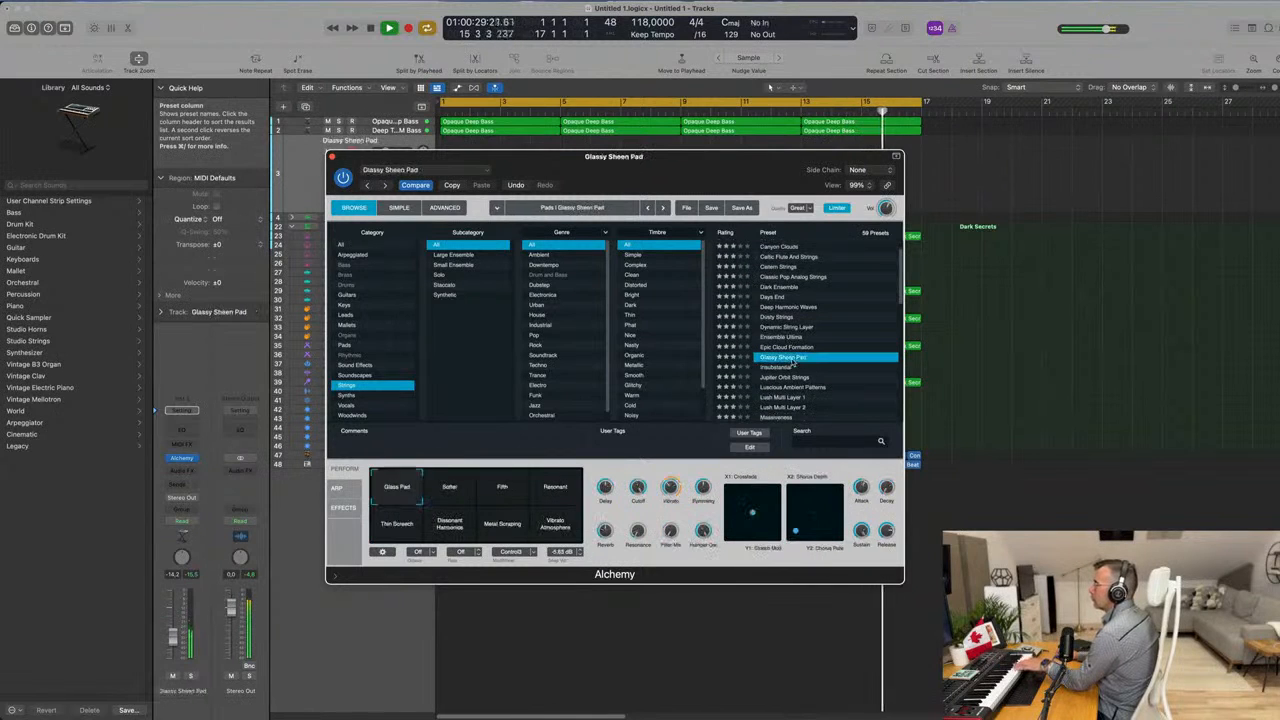
click(786, 367)
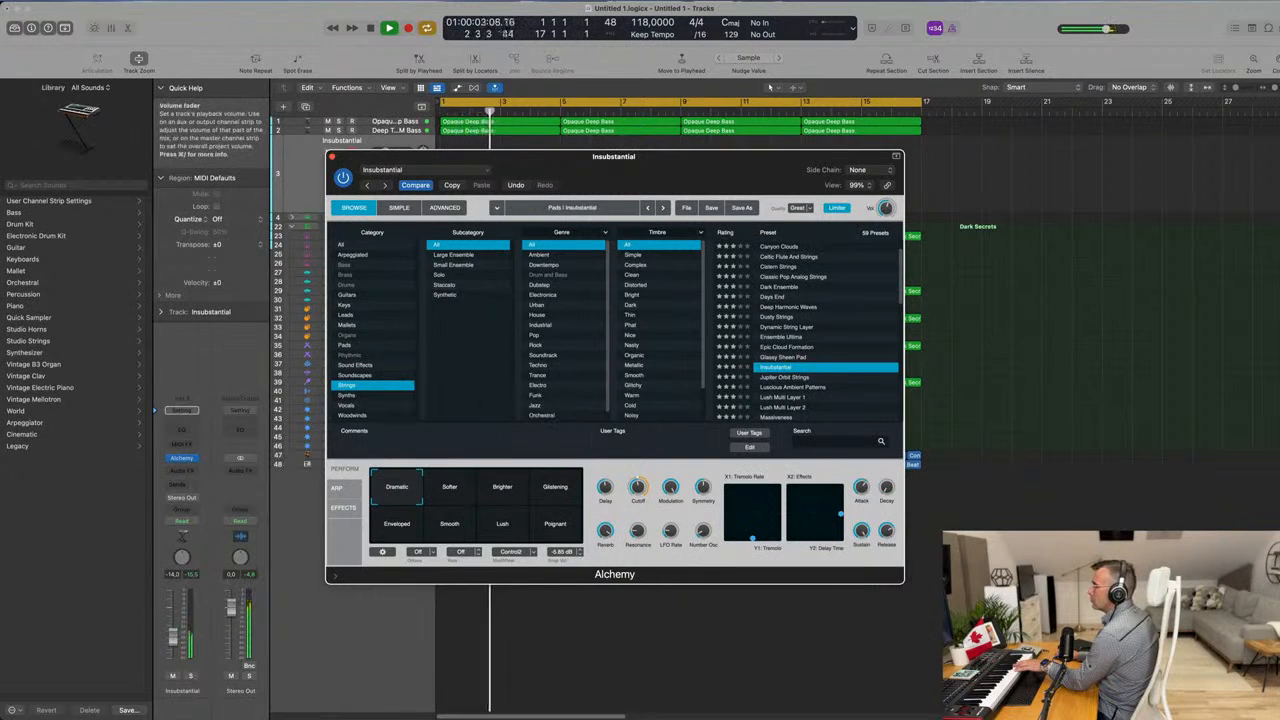
click(172, 636)
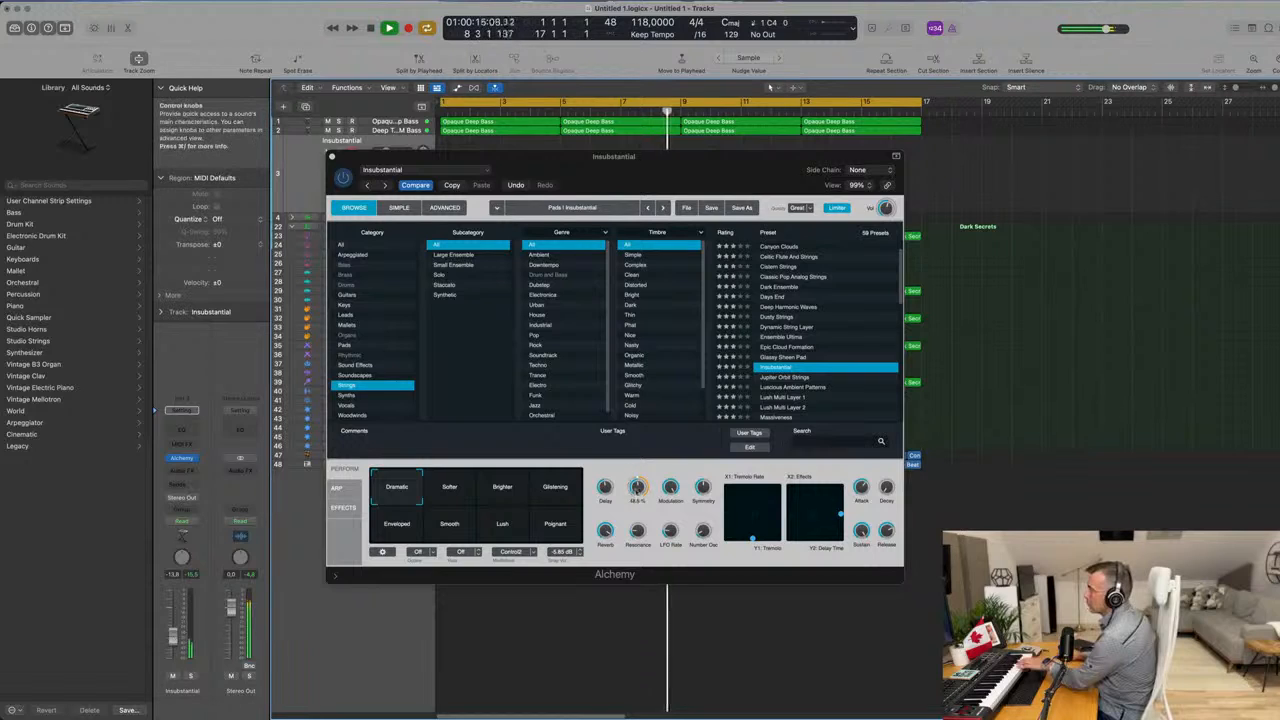
click(642, 476)
drag(642, 472, 638, 466)
Audition Insubstantial's snapshots from Softer through Poignant, lowering the Cutoff on Glistening, and return to Dramatic.
click(449, 488)
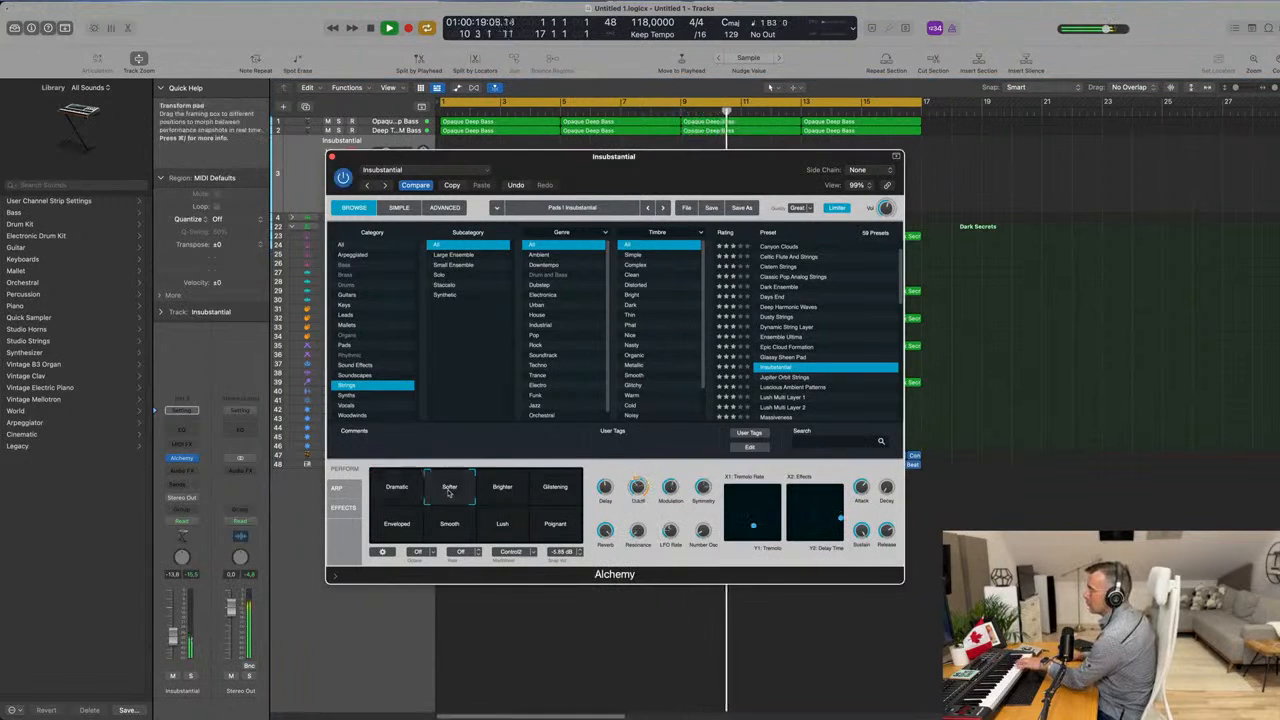
click(512, 498)
click(555, 497)
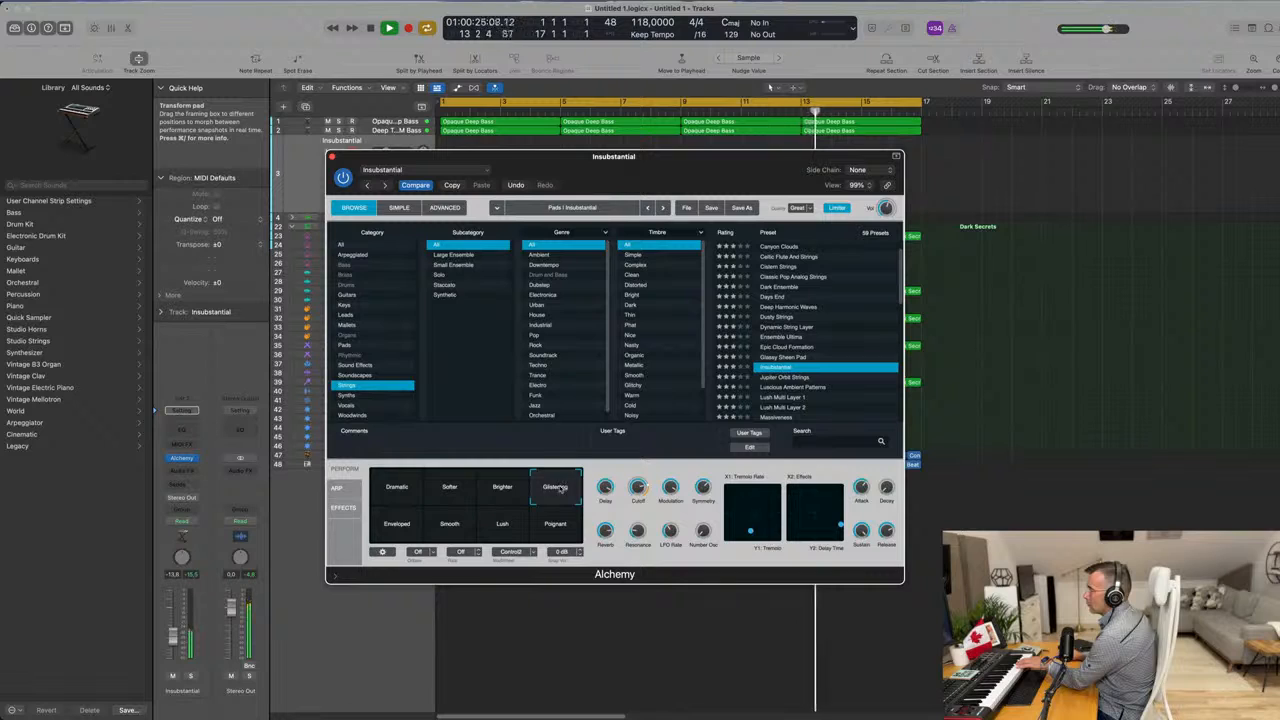
drag(638, 488, 637, 504)
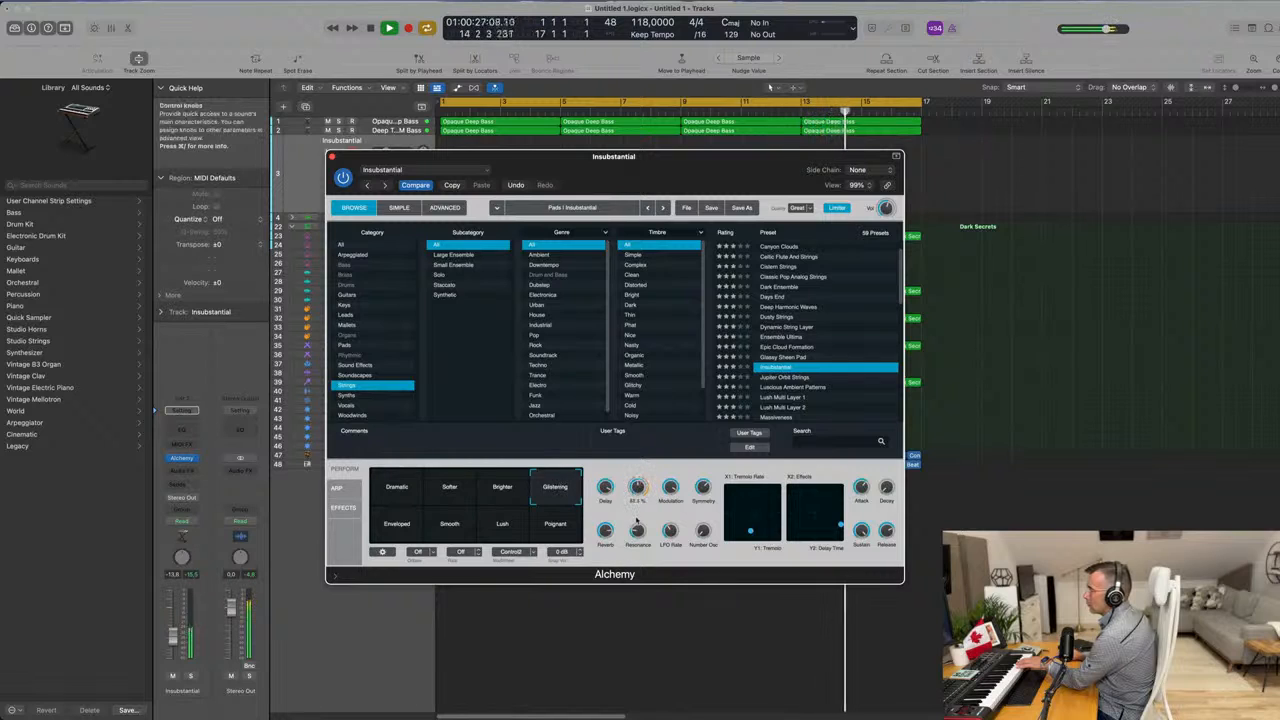
click(408, 530)
click(495, 529)
click(556, 528)
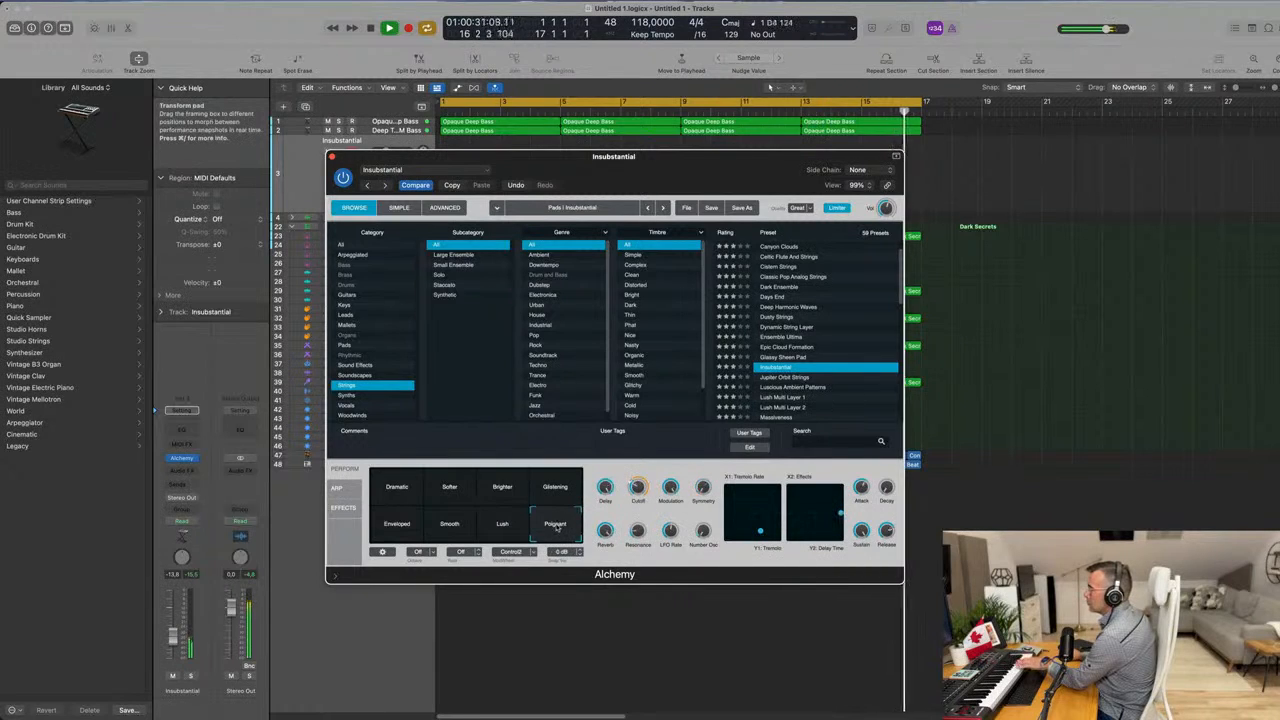
click(398, 492)
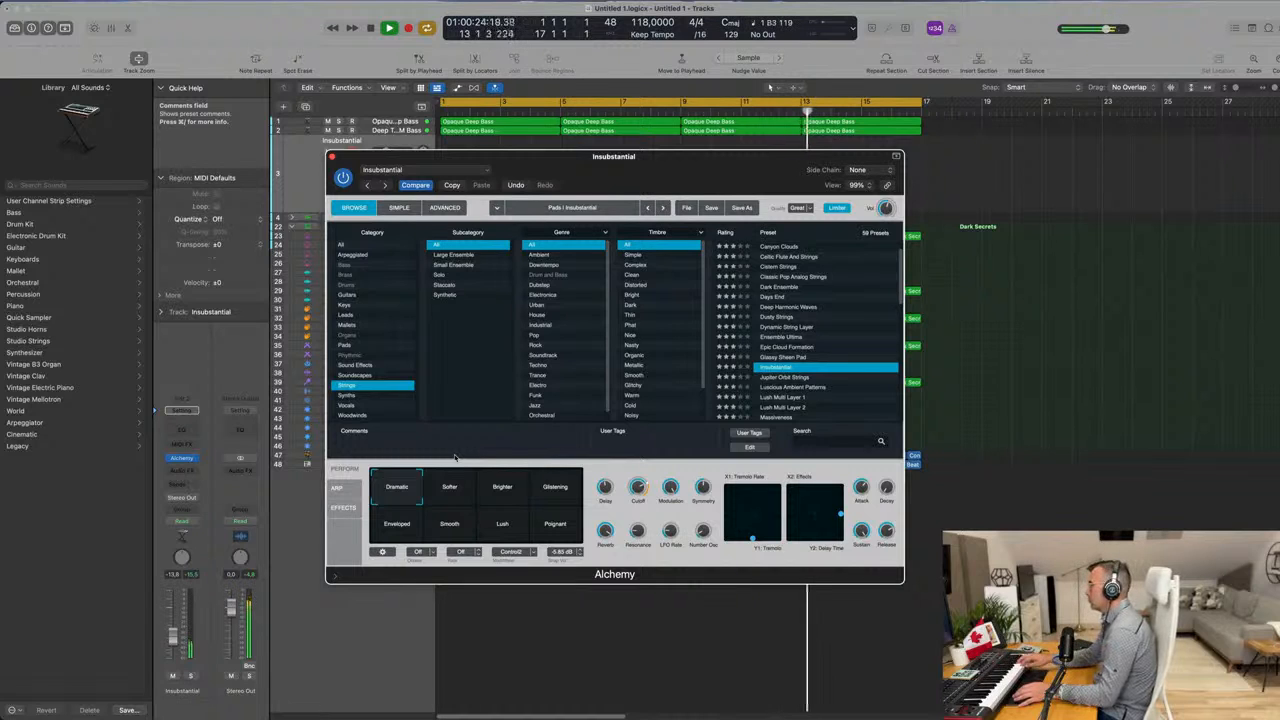
Audition the Lush Multi Layer 1 and Massiveness presets and load Mega Strings instead.
scroll(810, 386, down, 2)
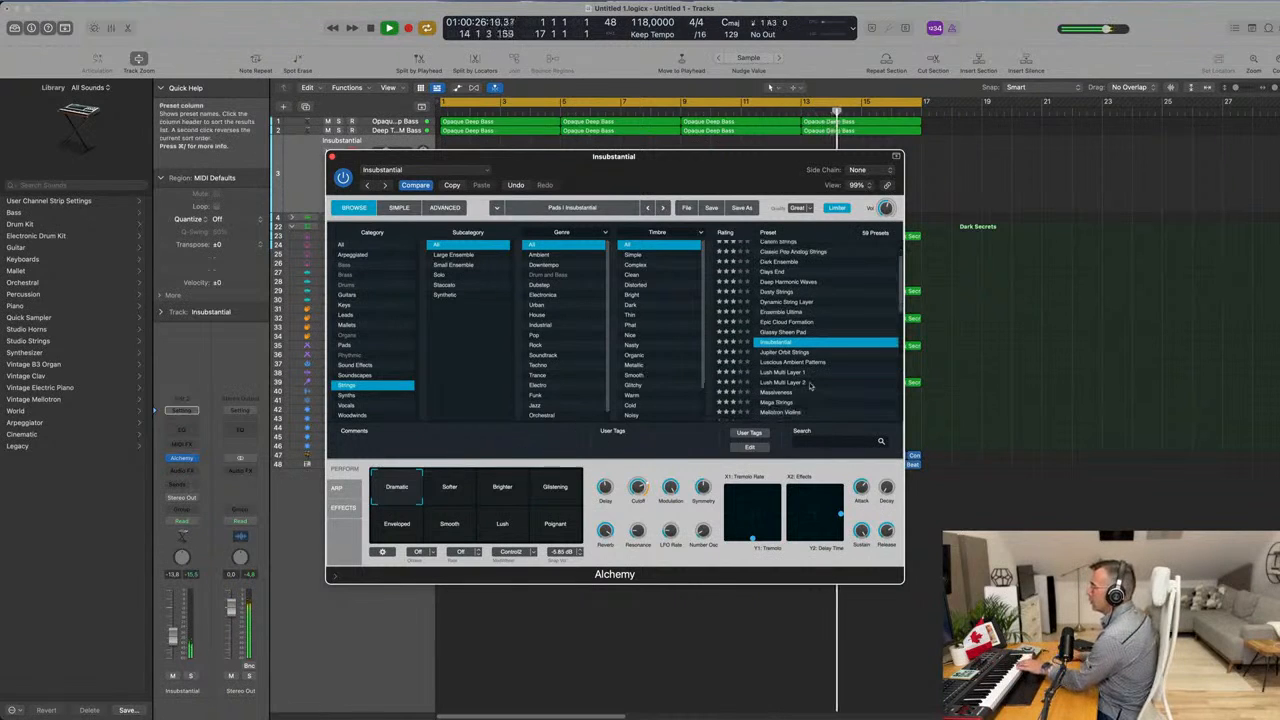
click(792, 373)
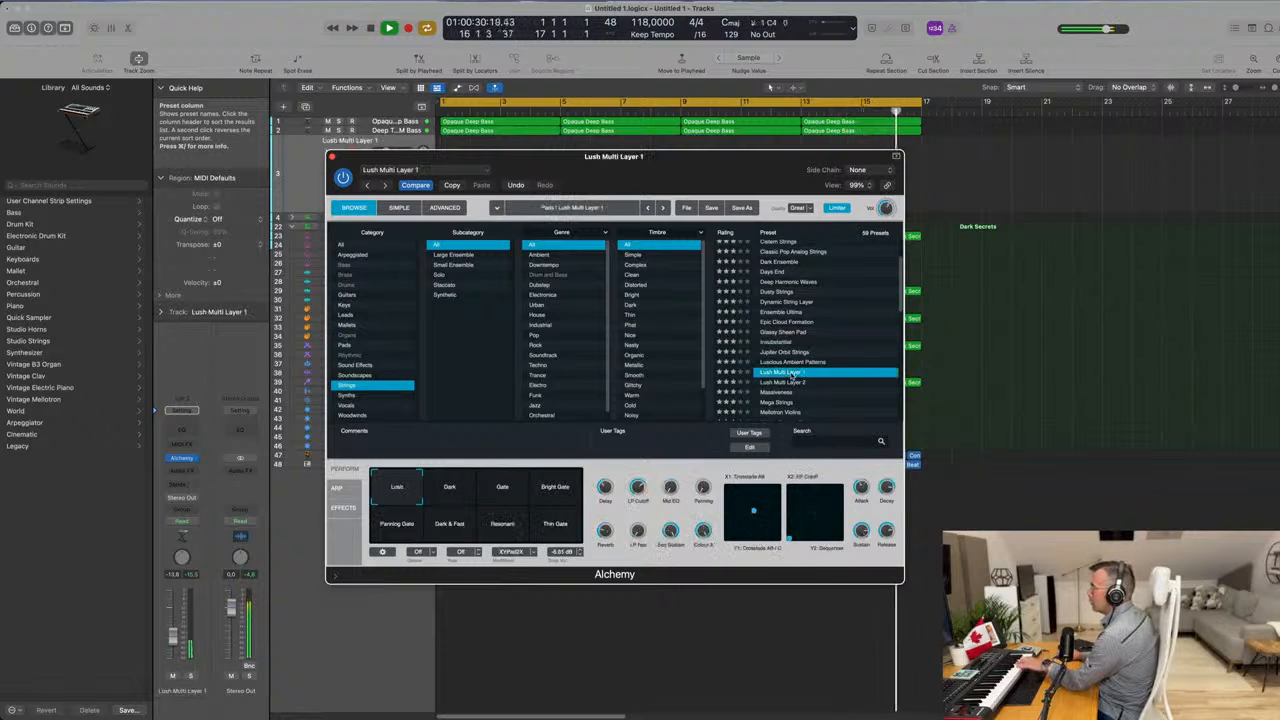
click(778, 393)
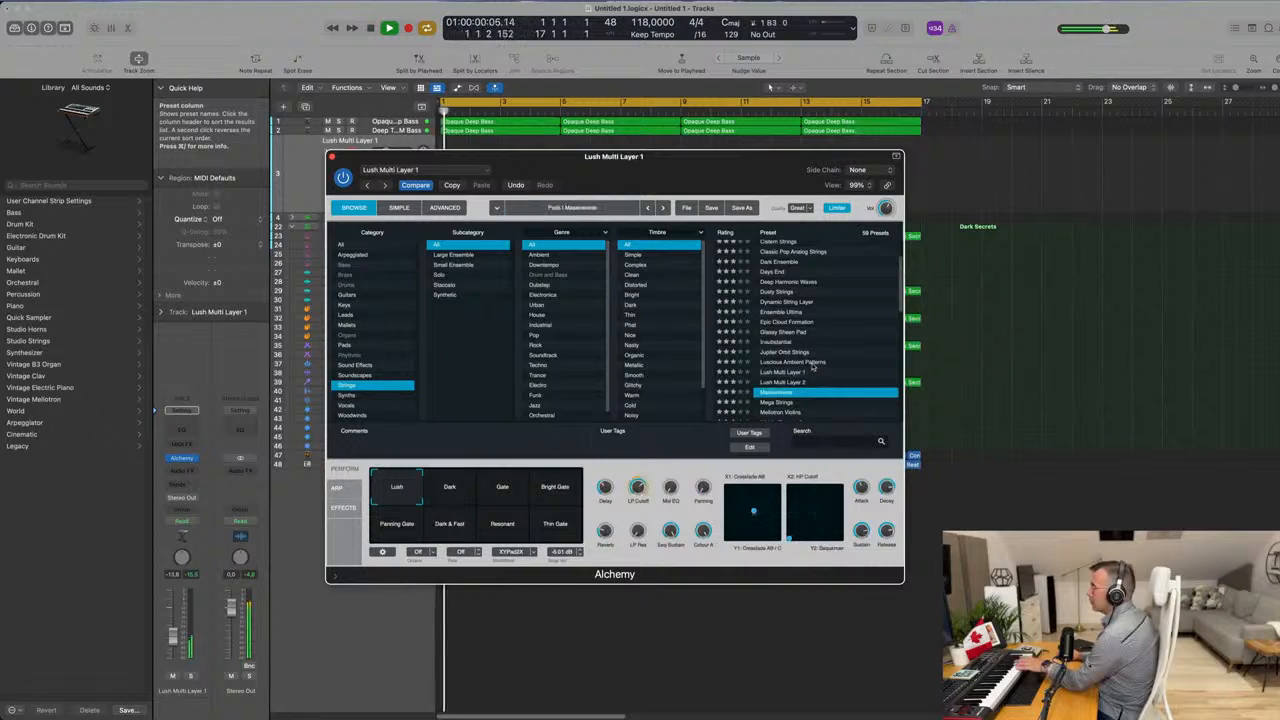
scroll(811, 363, down, 3)
click(785, 319)
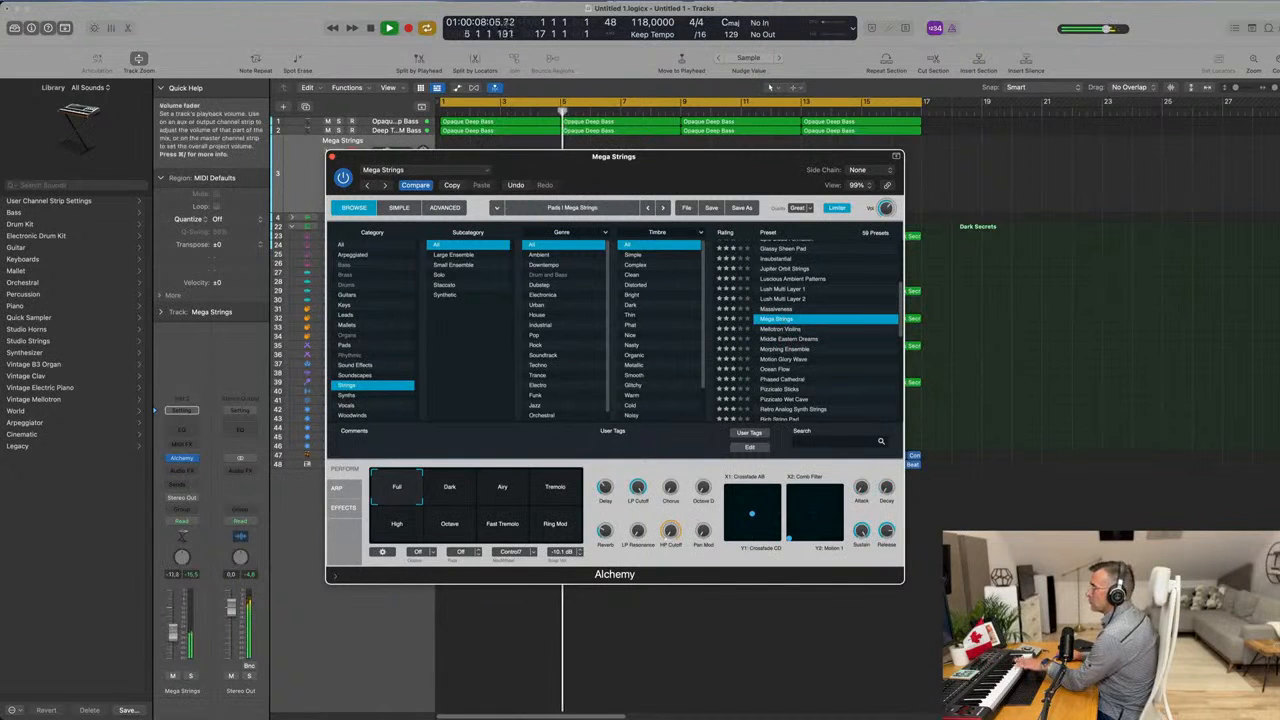
Audition the Mega Strings snapshots Dark, Tremolo, Airy, Fast Tremolo, Octave and Ring Mod, ending on High.
click(450, 488)
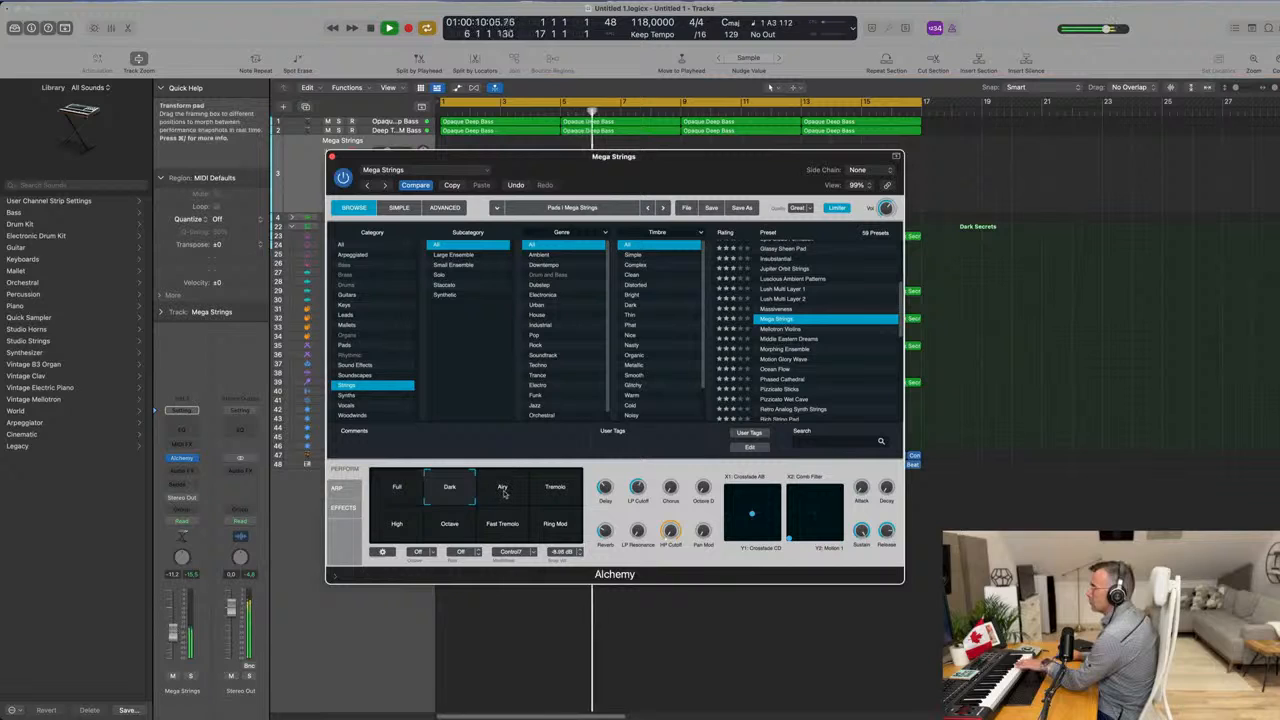
click(559, 491)
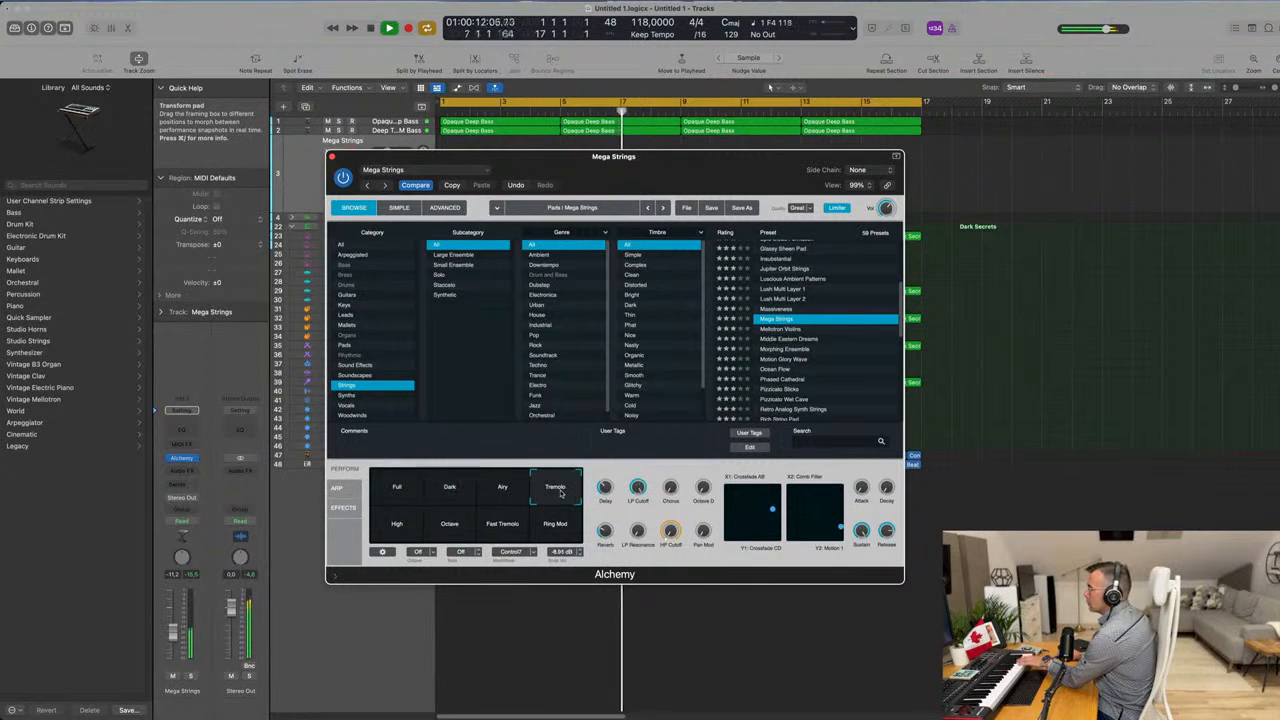
click(503, 491)
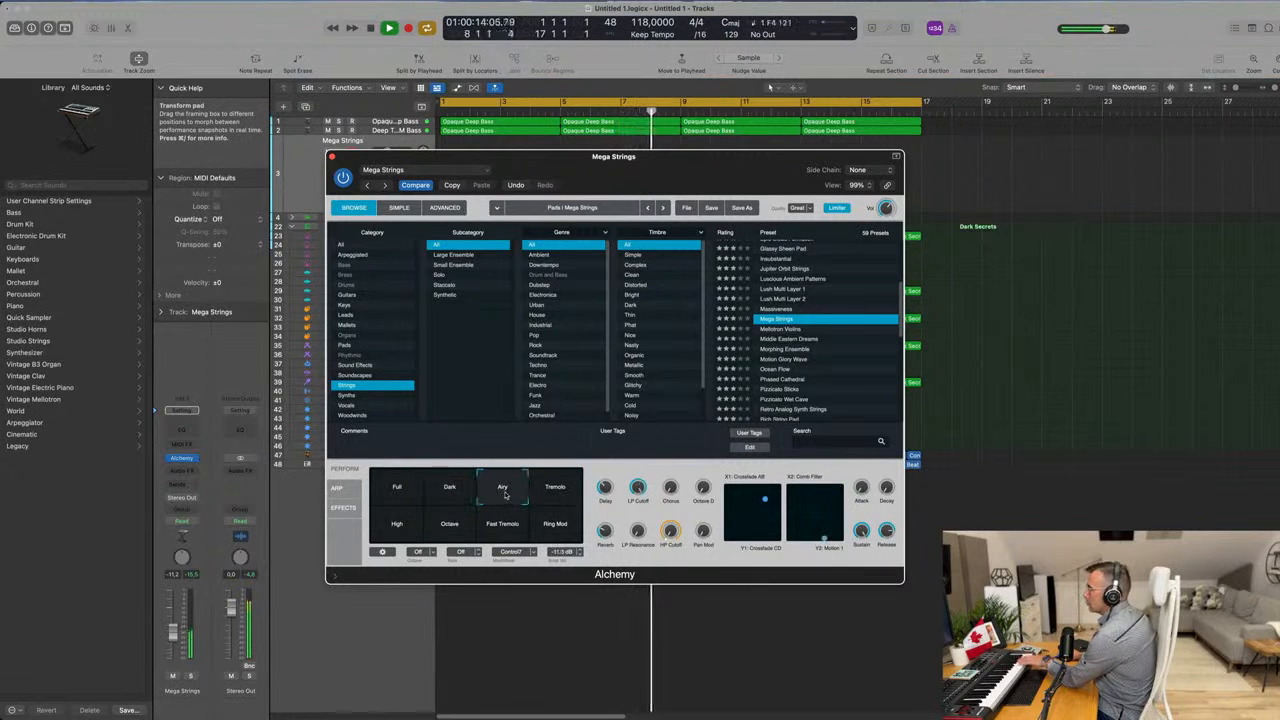
click(496, 530)
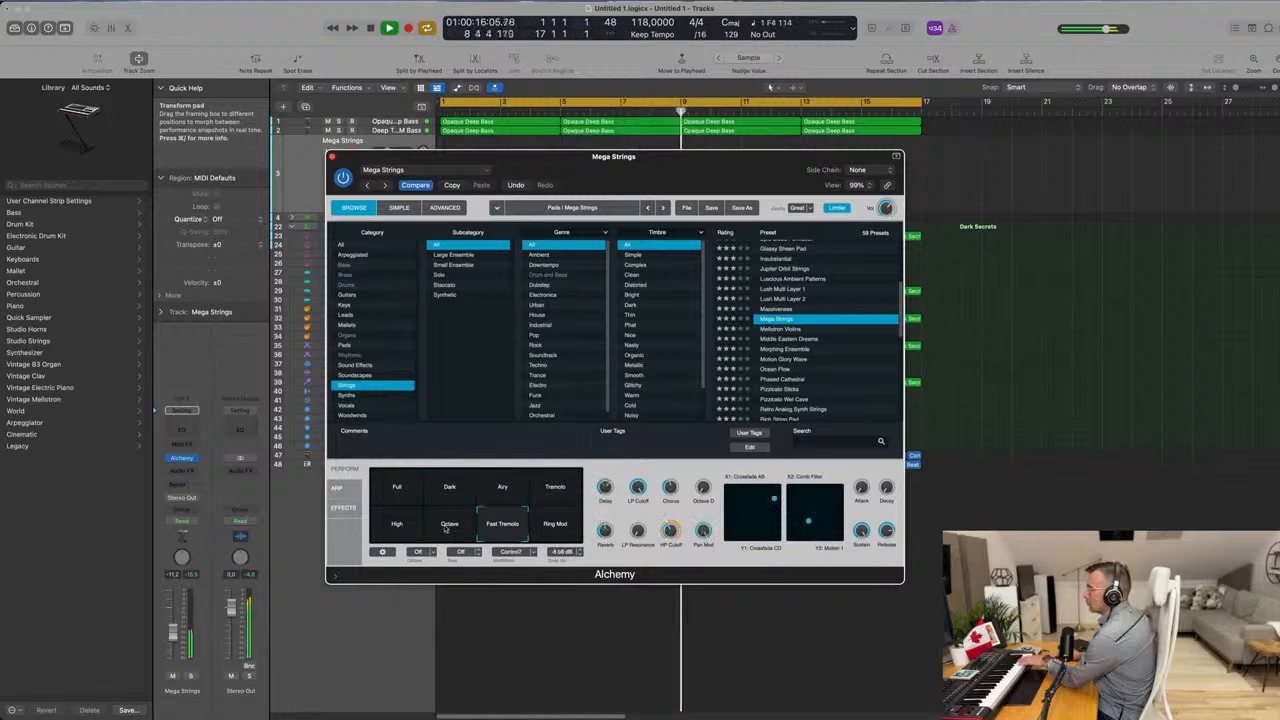
click(446, 528)
click(397, 524)
click(550, 528)
click(396, 528)
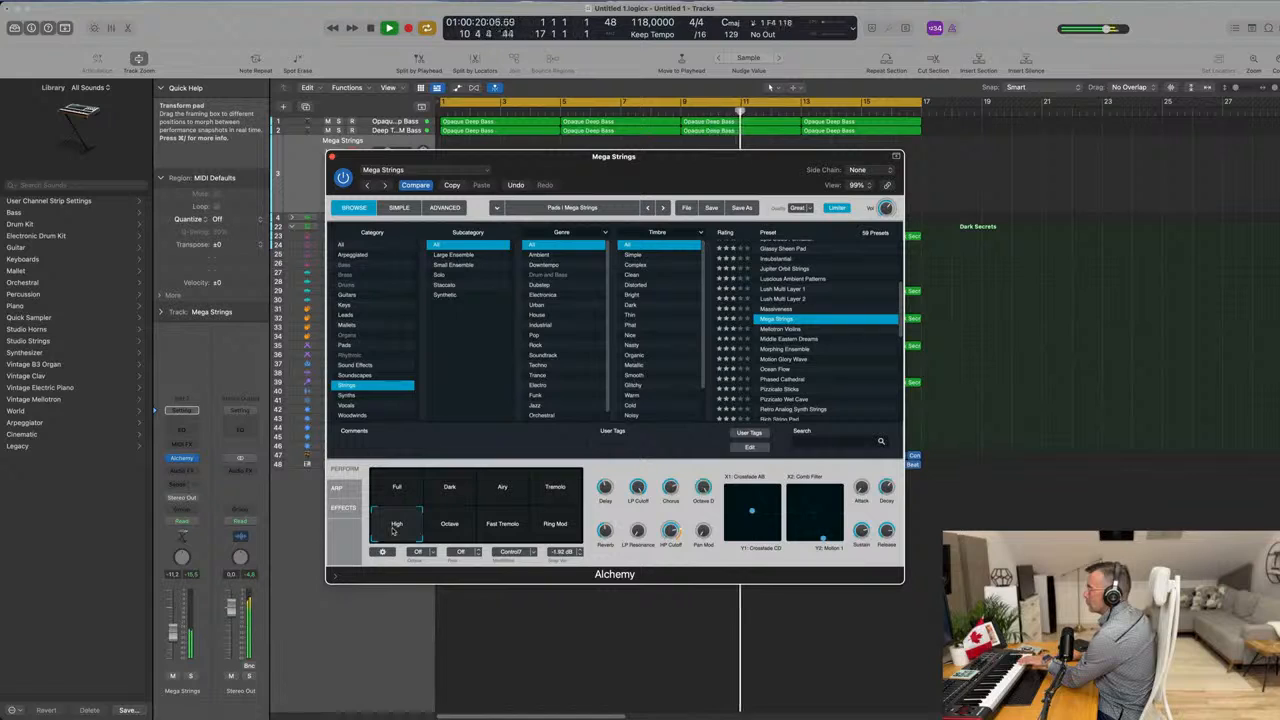
Audition Pizzicato Sticks and Pizzicato Wet Cave, and load the Retro Analog Synth Strings preset.
scroll(833, 311, down, 2)
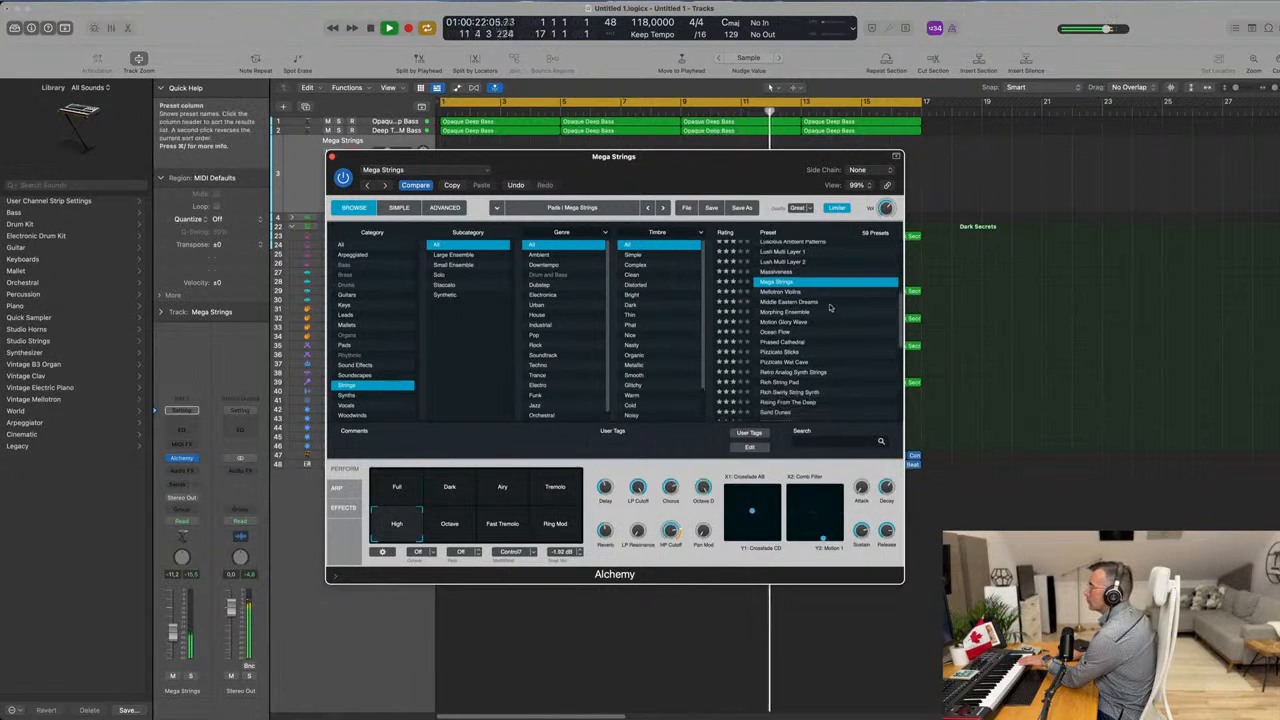
click(786, 354)
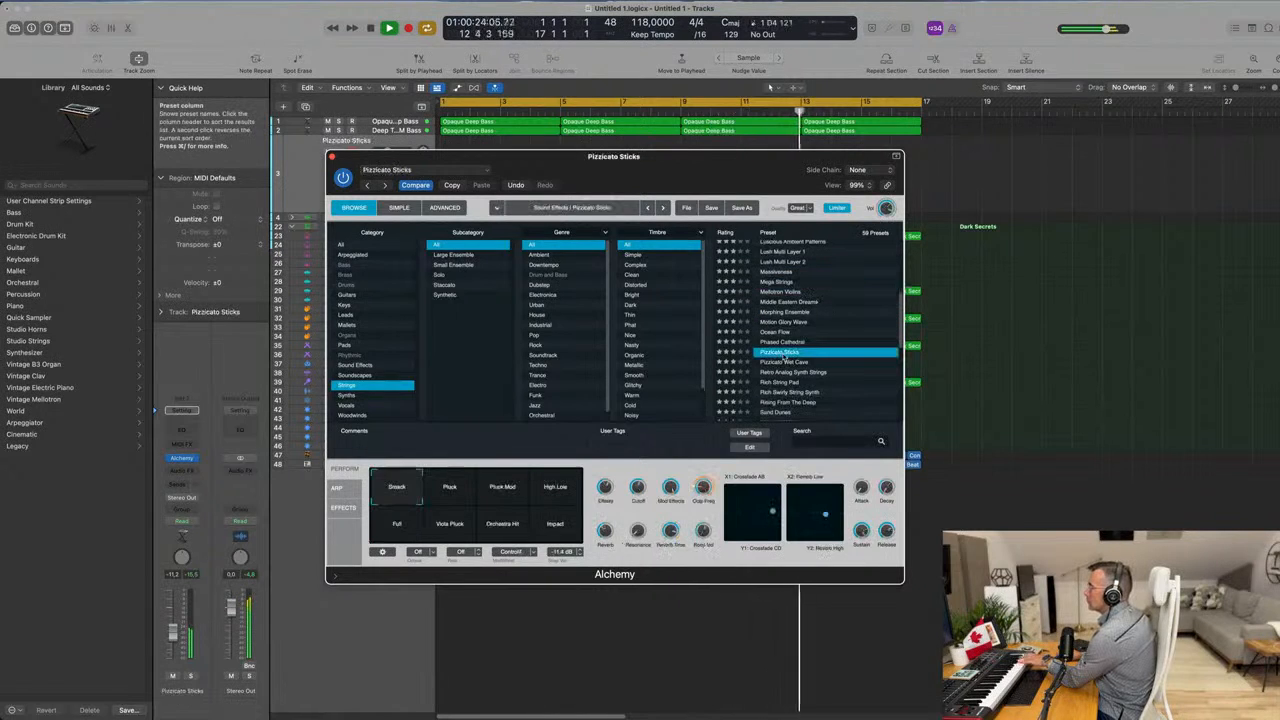
click(789, 362)
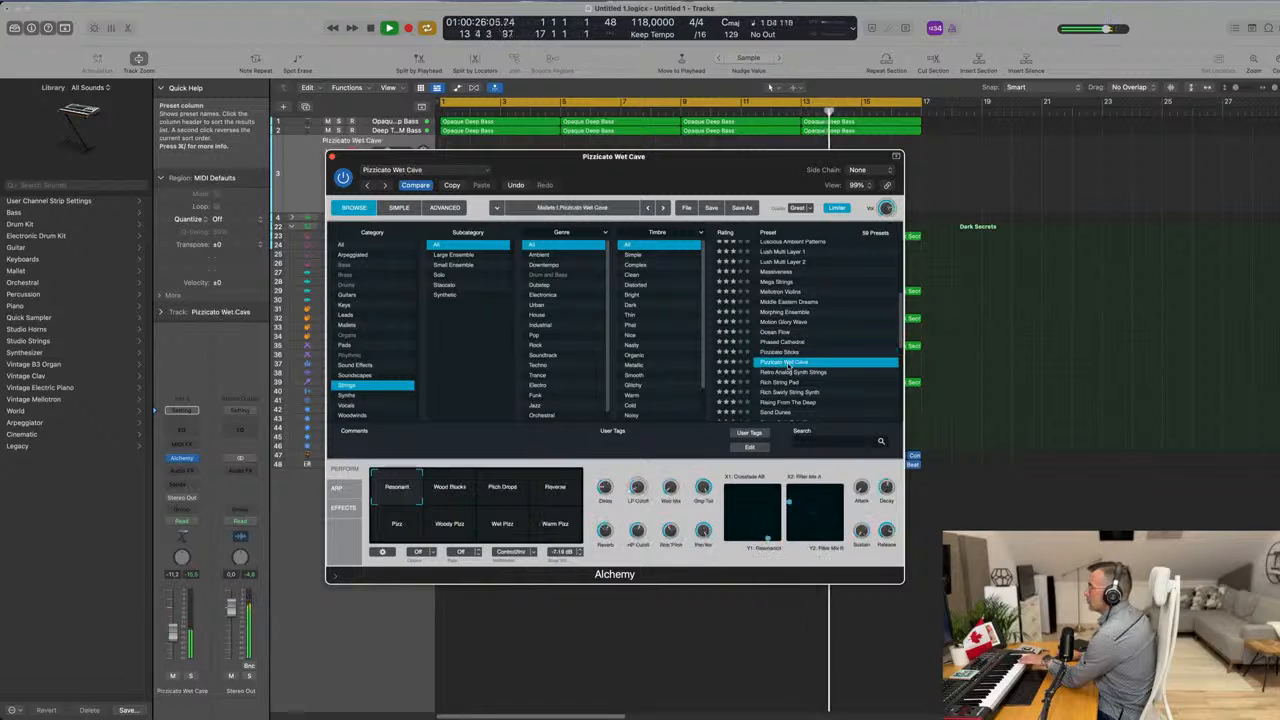
click(792, 373)
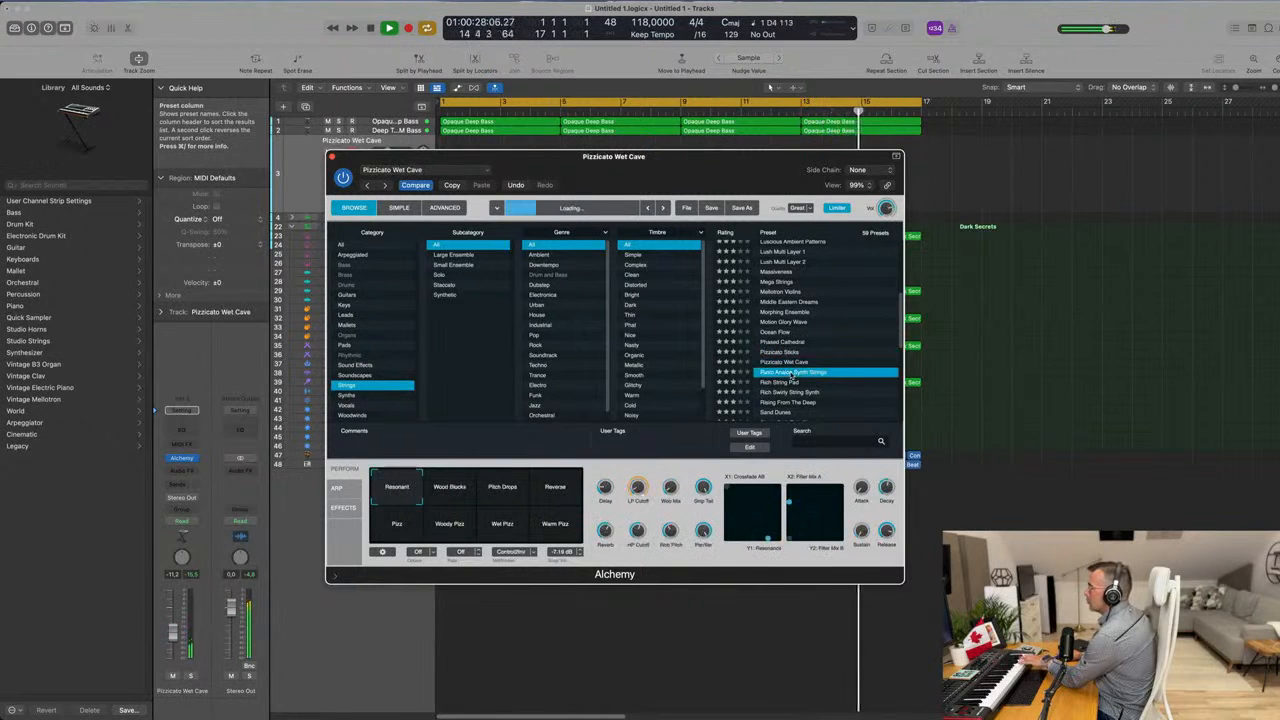
Start recording a Retro Analog Synth Strings part over the looping groove.
scroll(790, 372, down, 2)
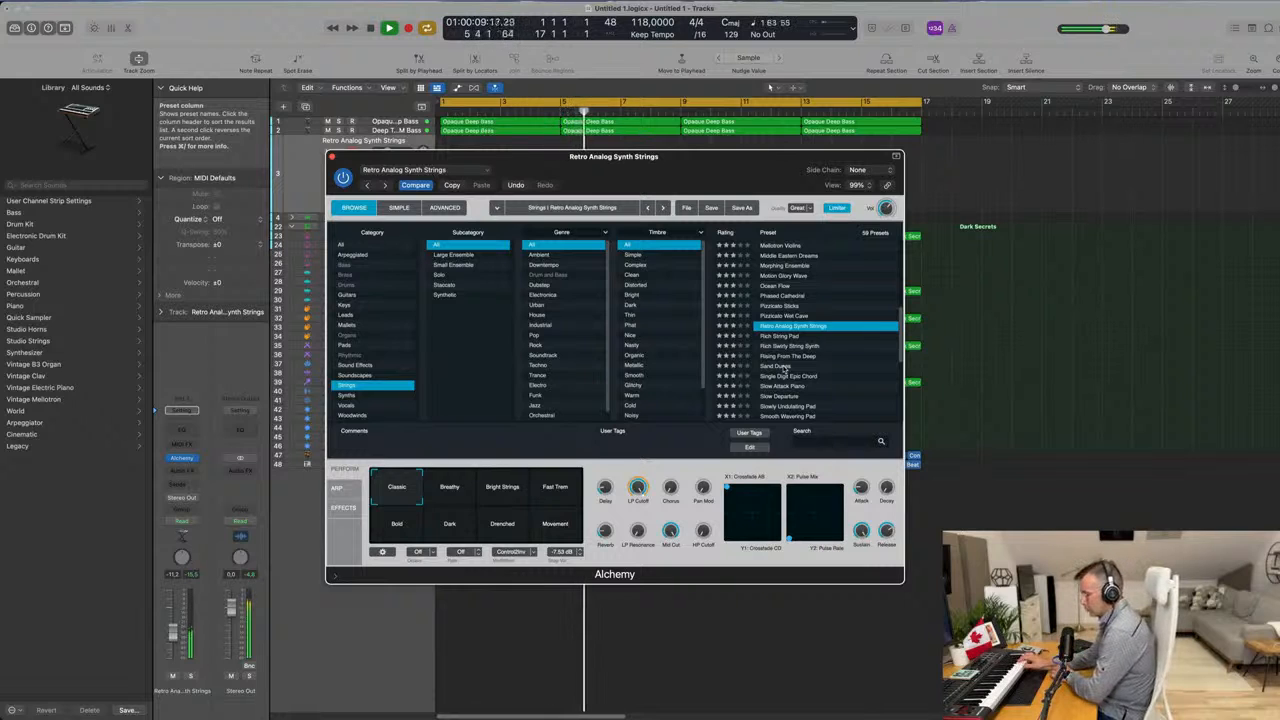
key(r)
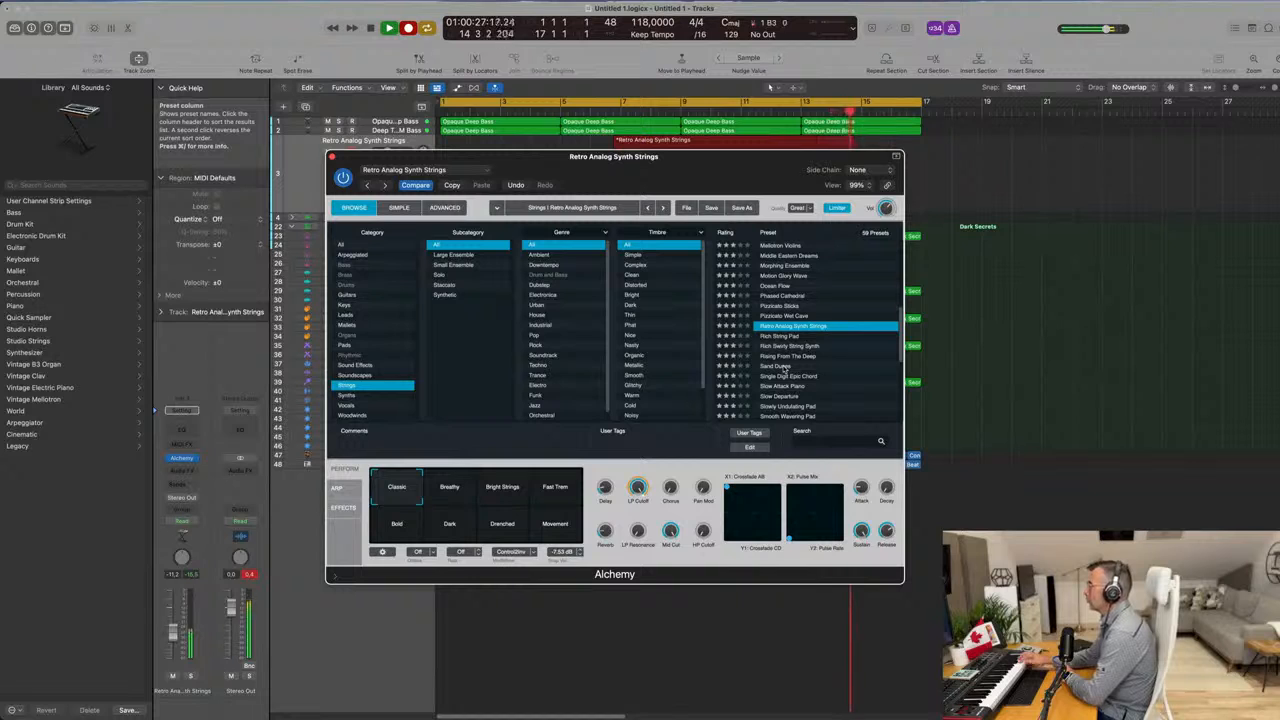
Stop recording, split the recorded strings region at bar 13 and delete the part before the split.
drag(751, 161, 854, 364)
key(space)
click(799, 143)
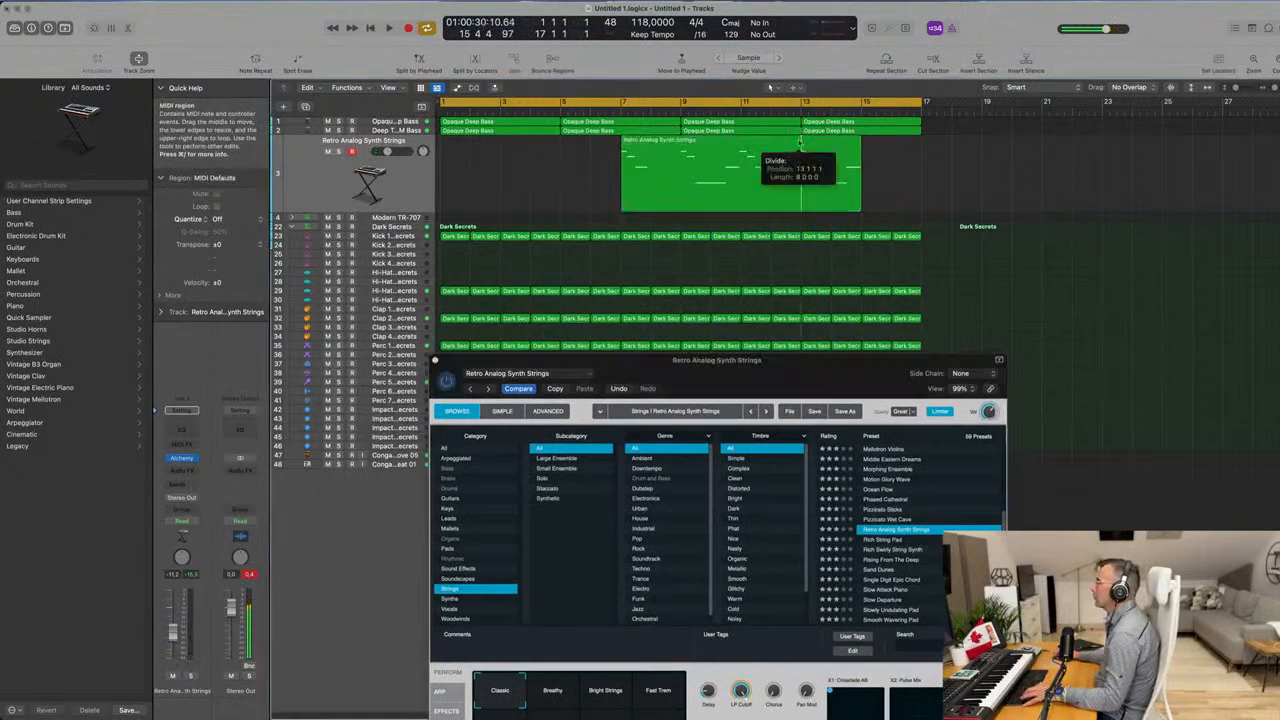
click(730, 245)
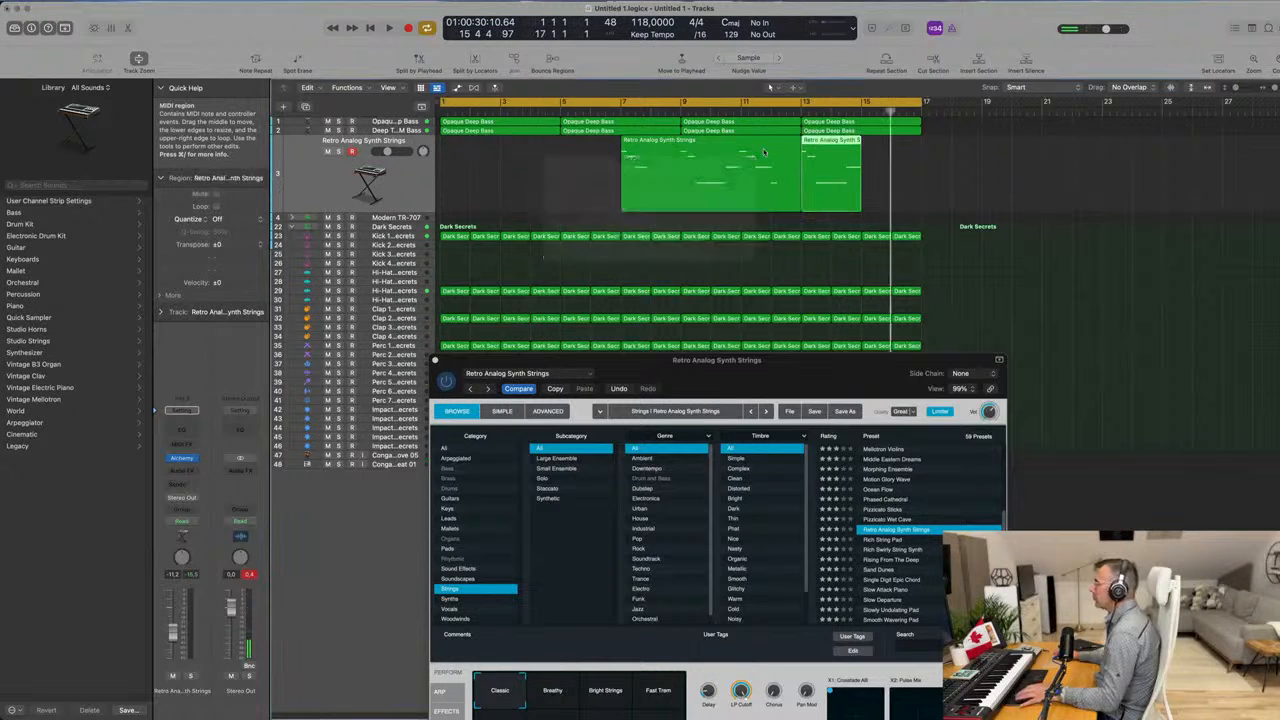
key(Delete)
Move the remaining two-bar strings region to bar 1 and play it from the start.
drag(830, 148, 477, 143)
key(Return)
key(space)
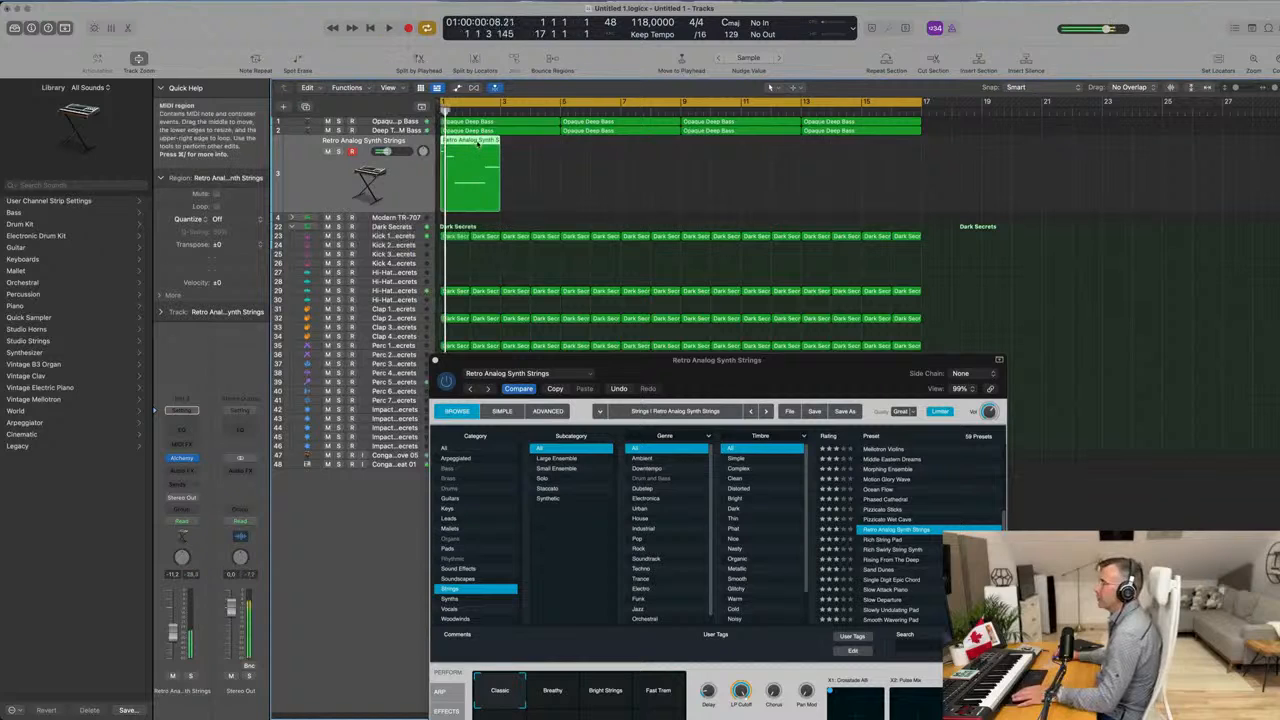
Open the two-bar strings region in the Piano Roll and quantize all its notes to 1/16.
double_click(477, 143)
double_click(477, 145)
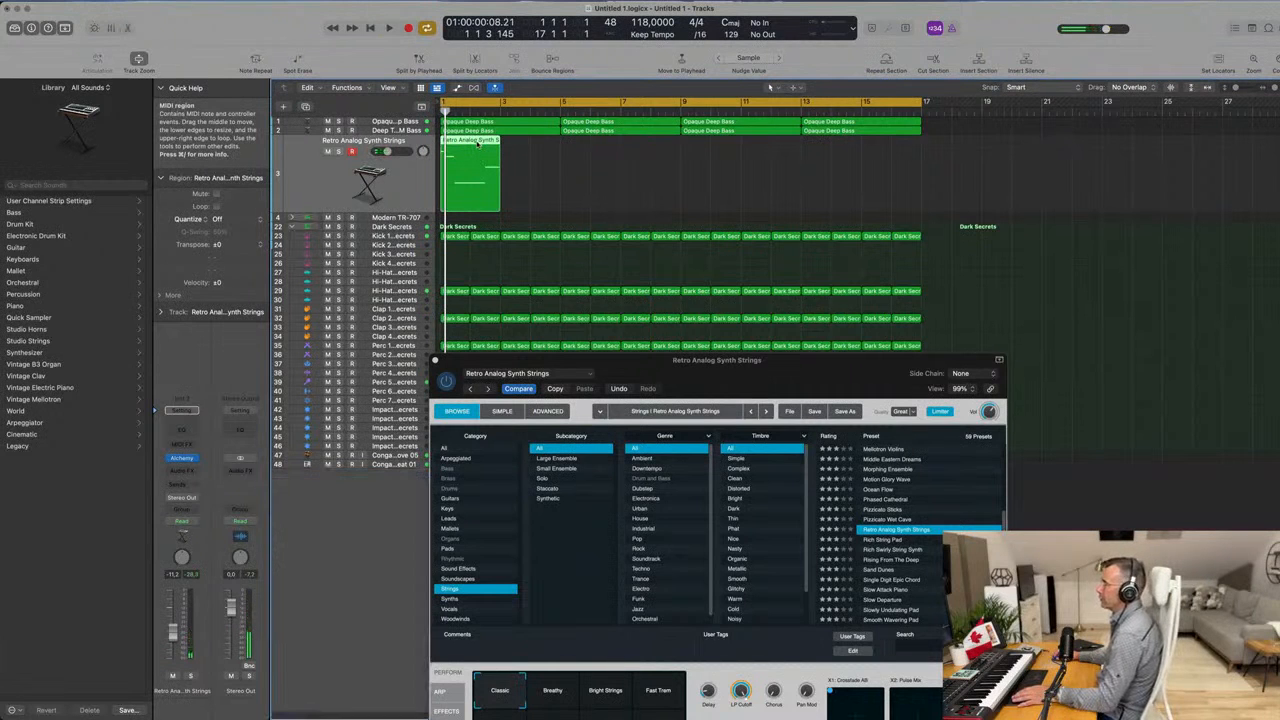
drag(688, 362, 1025, 175)
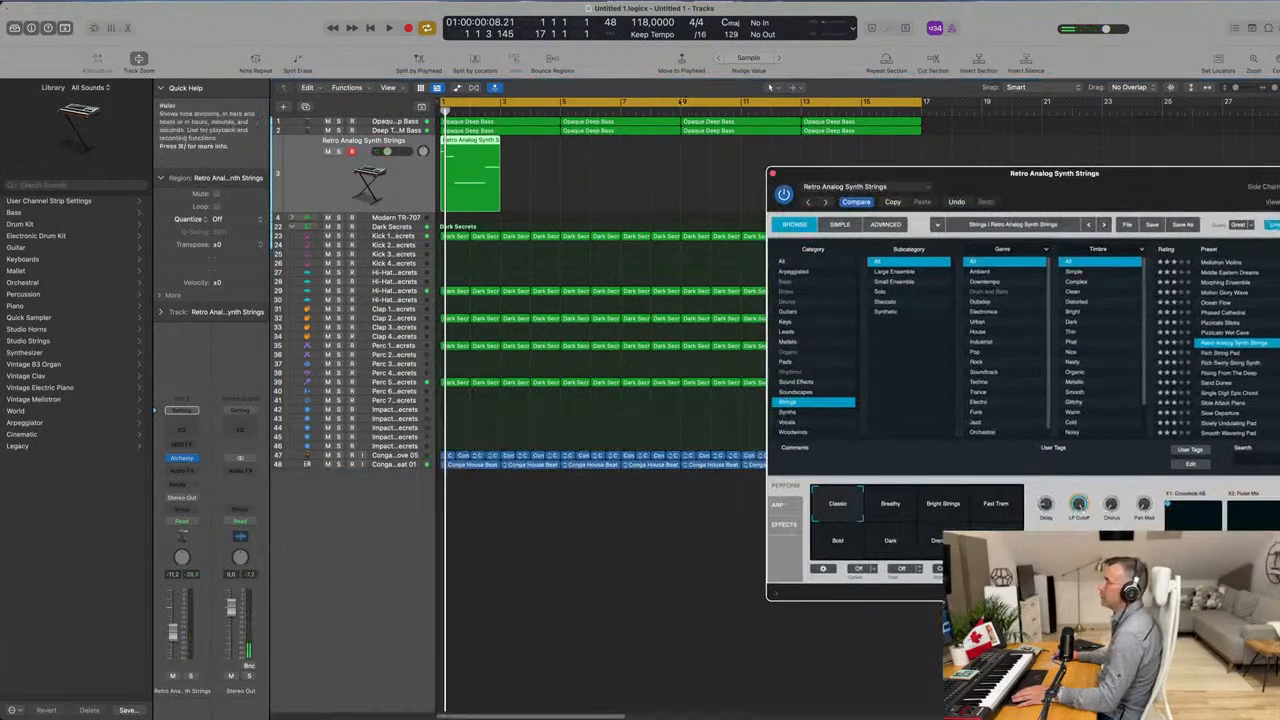
double_click(474, 141)
key(space)
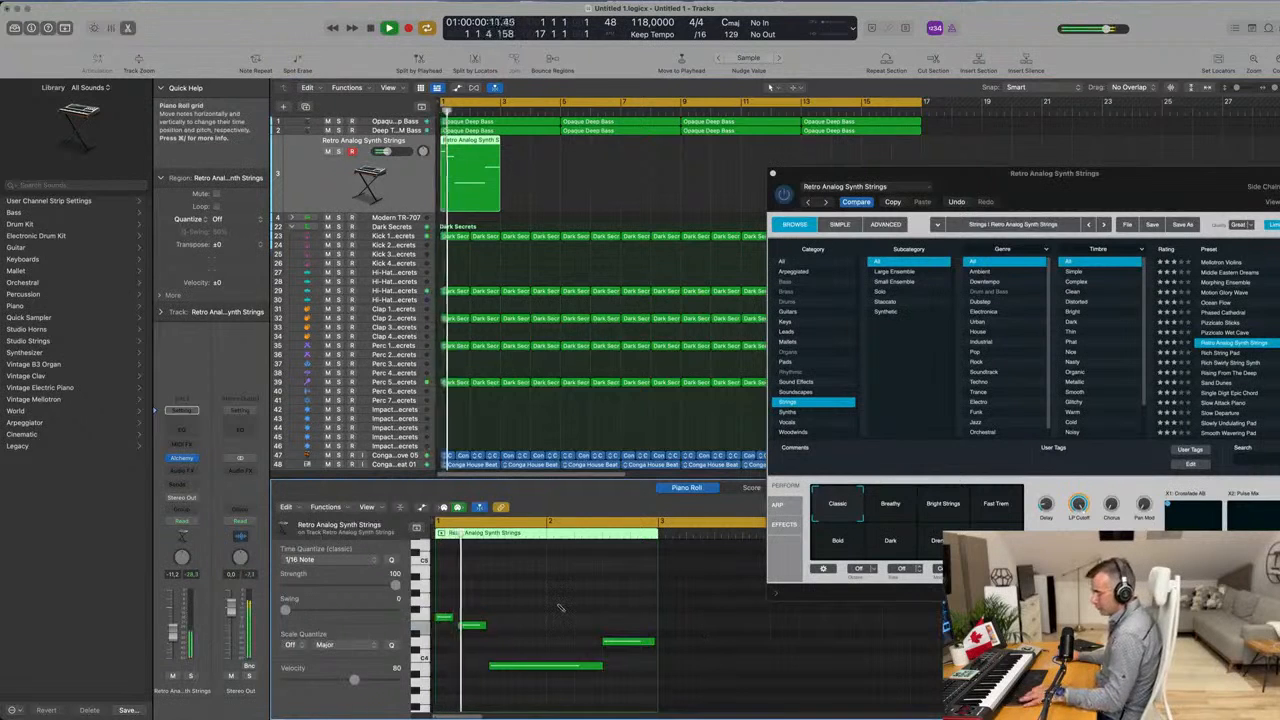
key(super+a)
click(556, 611)
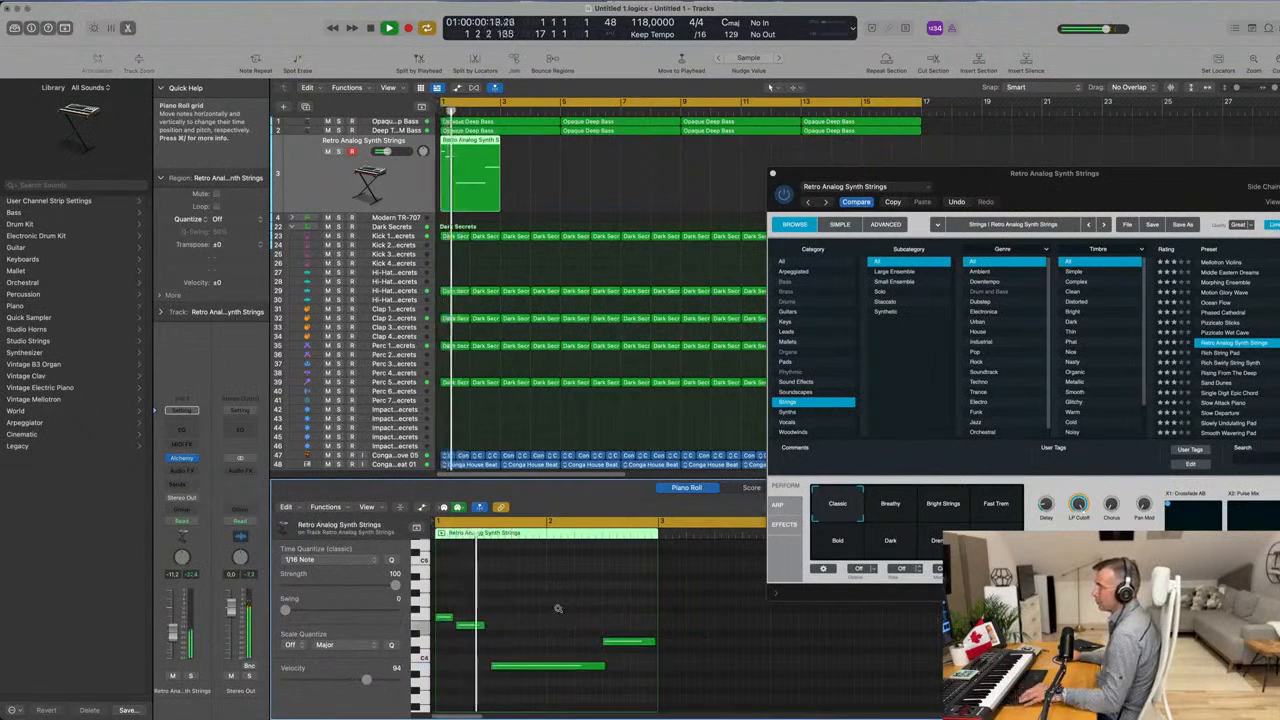
Try starting the second note a sixteenth later and shortening the first note to a length of 0 0 2 0.
scroll(558, 608, up, 5)
key(space)
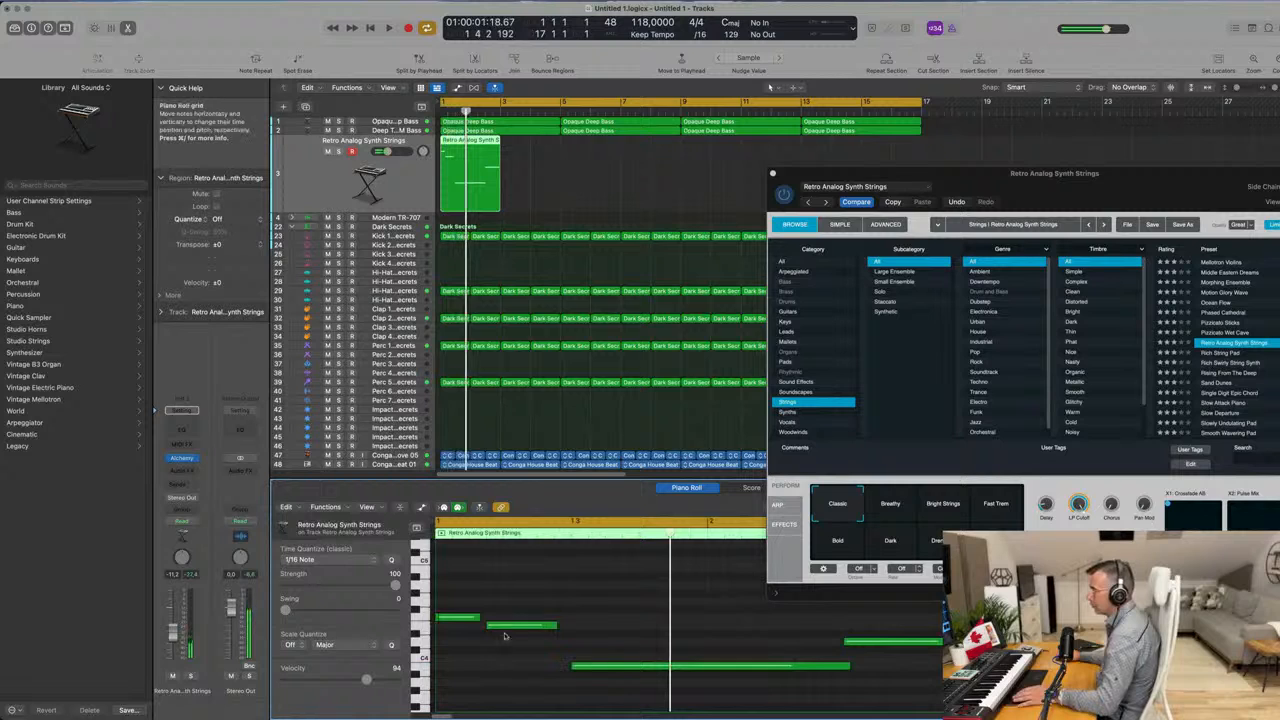
drag(508, 629, 520, 631)
key(space)
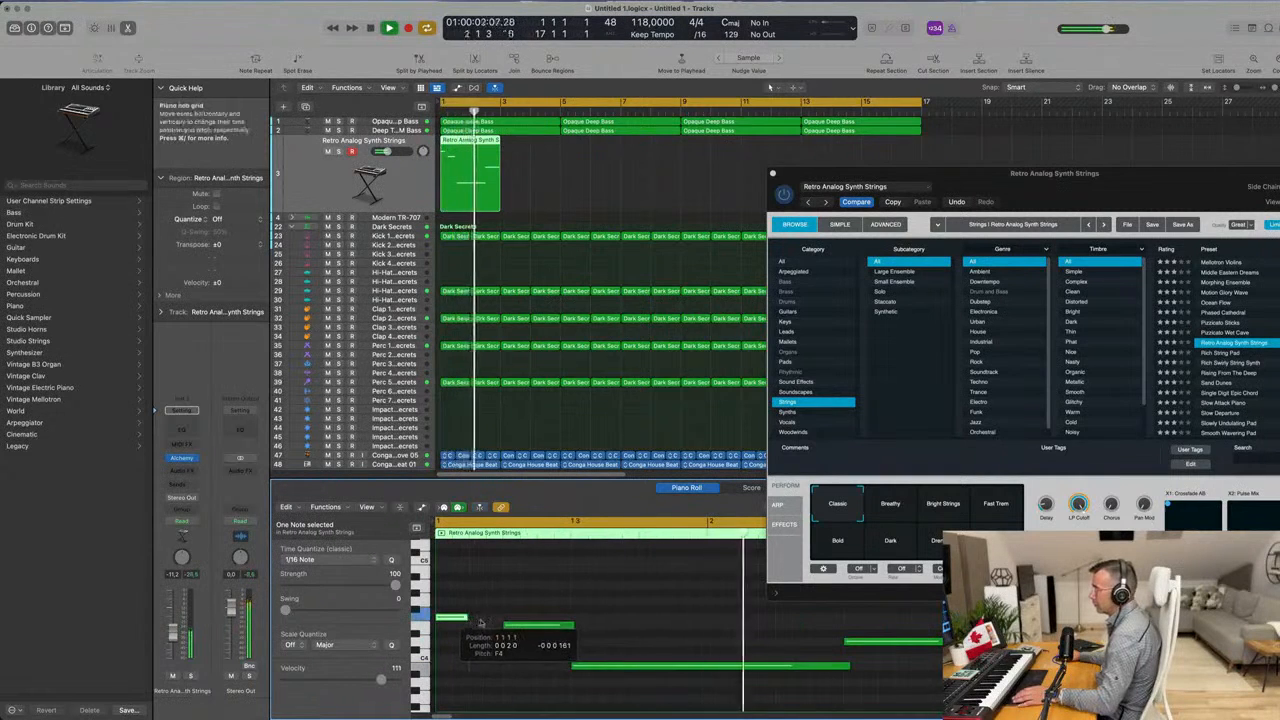
mouse_move(521, 626)
mouse_down()
mouse_move(488, 628)
mouse_move(517, 627)
mouse_up()
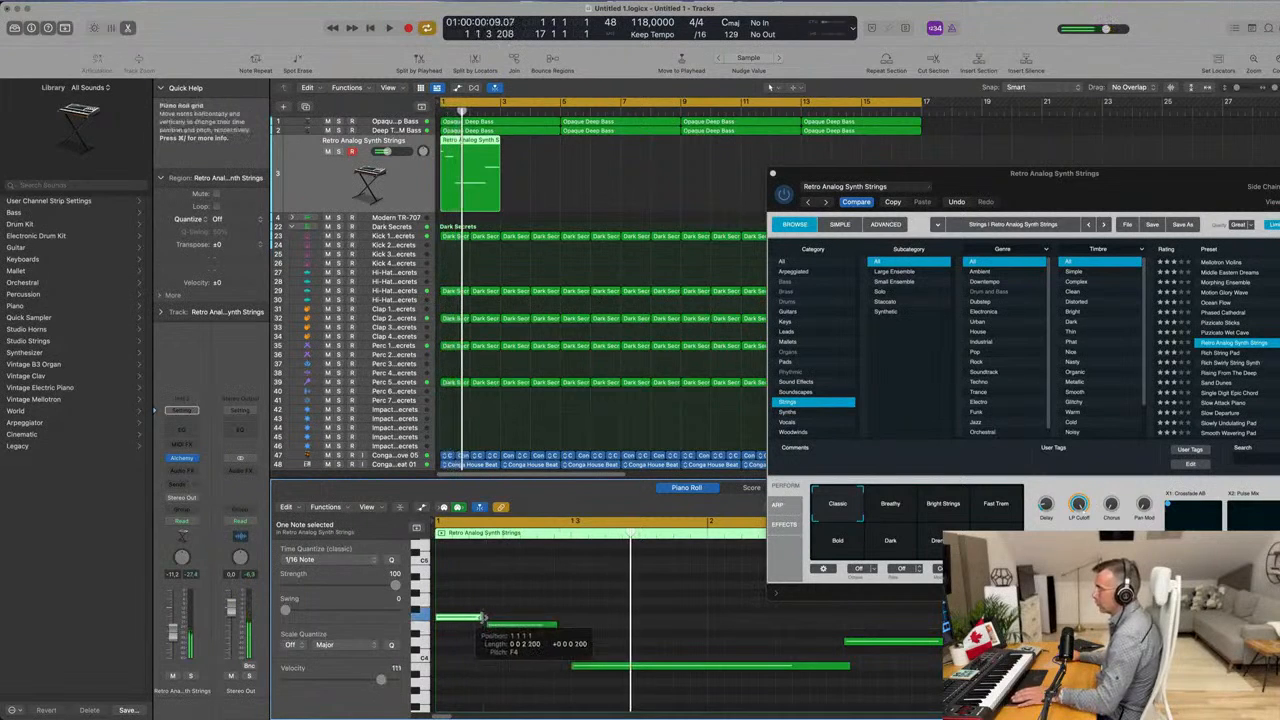
drag(482, 619, 483, 620)
key(super+z)
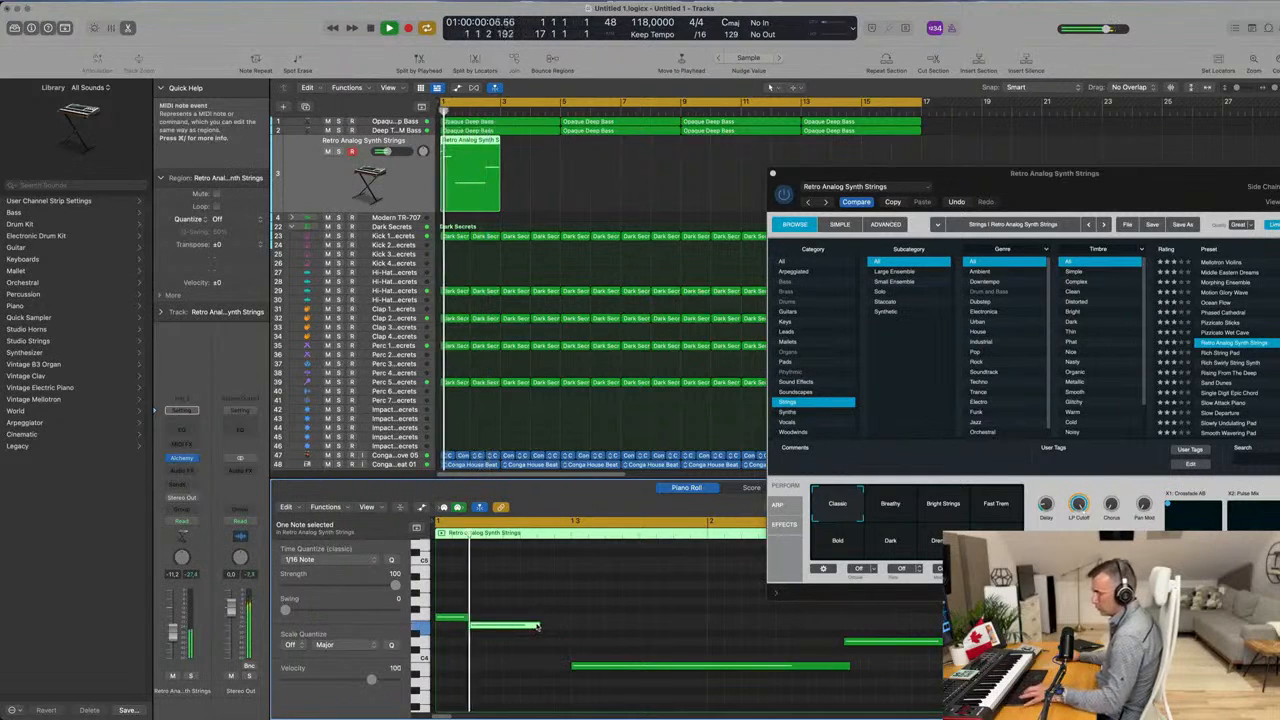
Try the second note at a later position, and undo the timing edits to the first two notes.
drag(506, 626, 540, 626)
key(space)
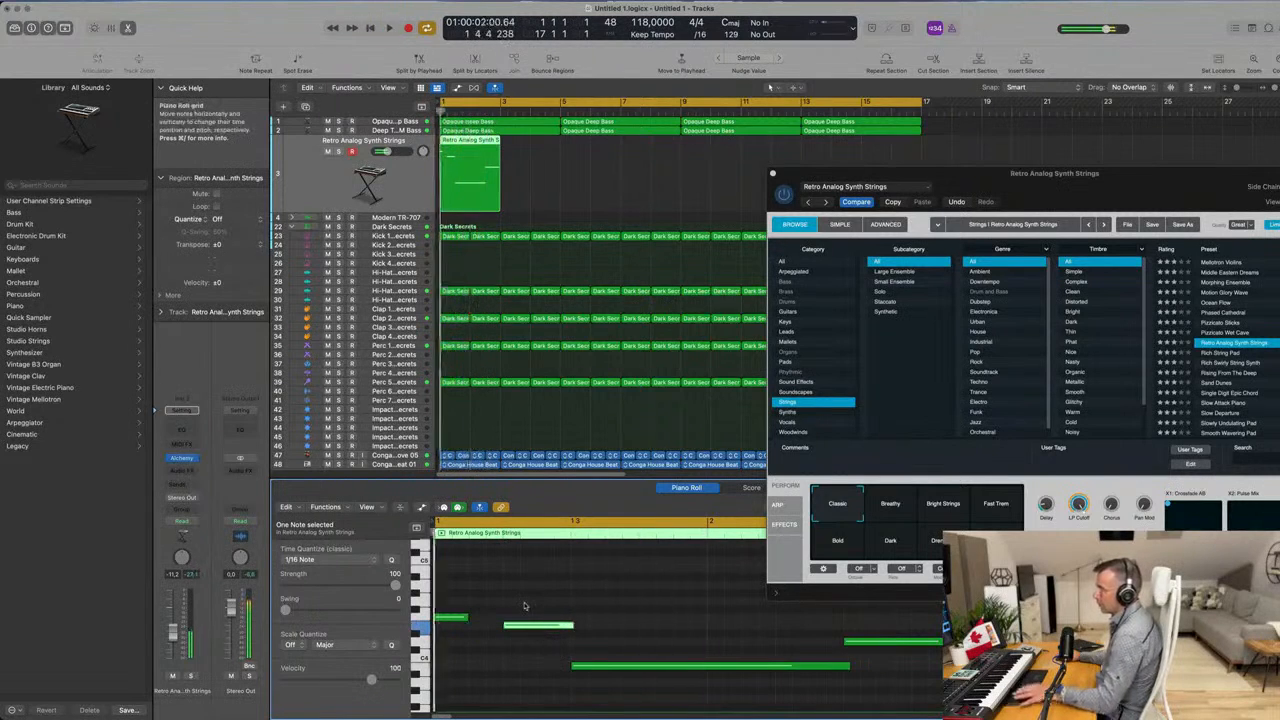
key(super+z)
key(super+z)
Replay the strings phrase from bar 1 and check the timing of its notes in the Piano Roll.
key(space)
key(space)
key(super+Left)
key(space)
key(space)
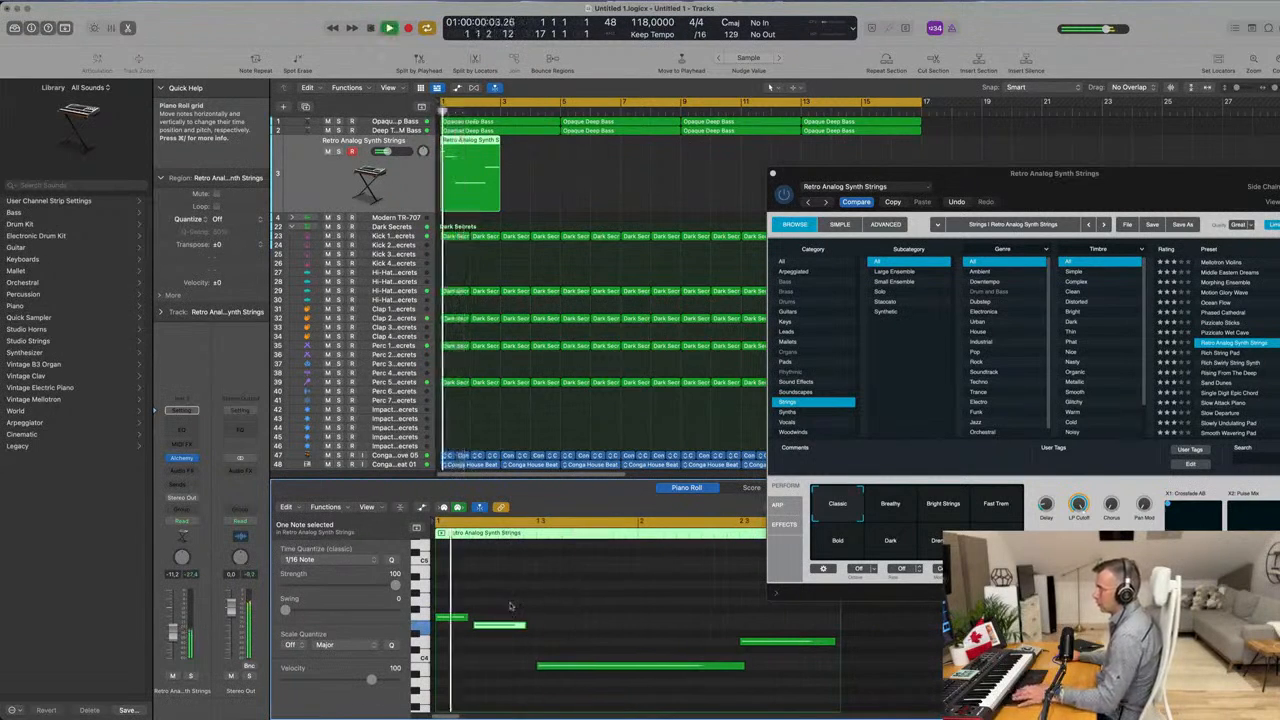
click(604, 631)
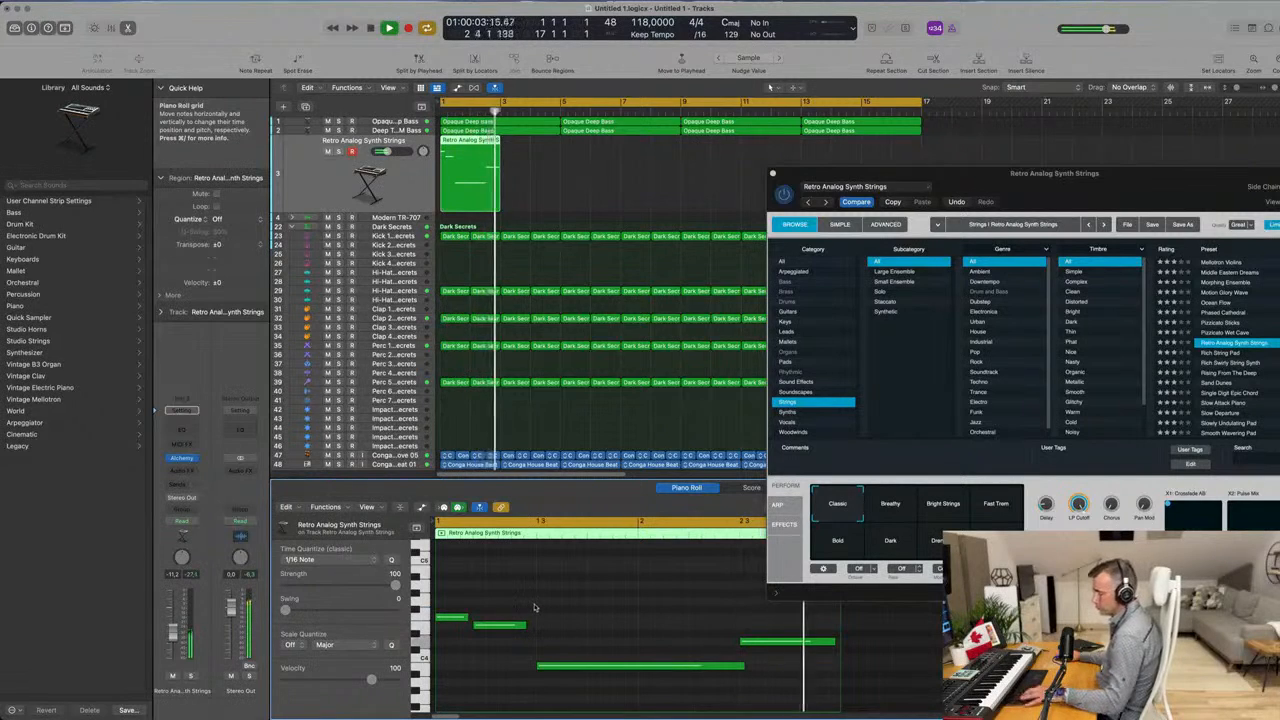
key(super+a)
key(Return)
scroll(560, 603, up, 2)
scroll(562, 604, down, 2)
key(space)
key(space)
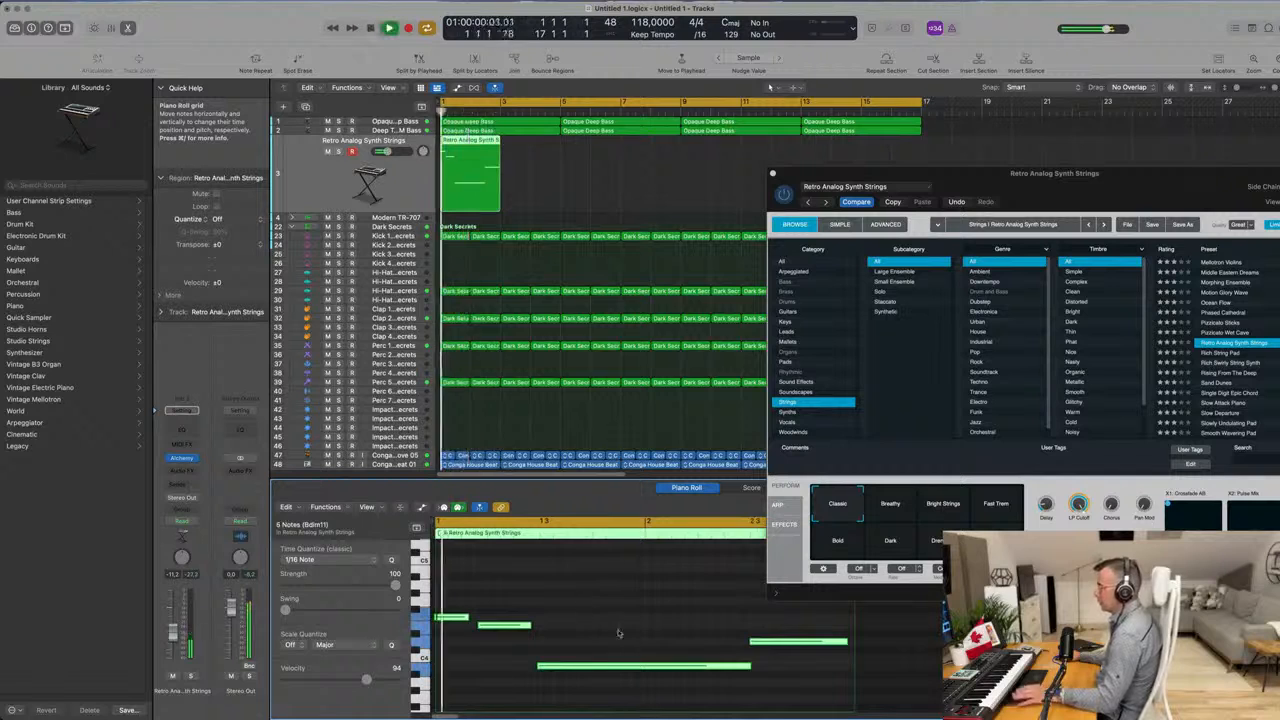
click(694, 629)
scroll(641, 628, down, 1)
Audition the snapshots Breathy, Bright Strings, Fast Trem, Bold, Dark, Drenched and Movement, and return to Classic.
drag(1079, 173, 998, 133)
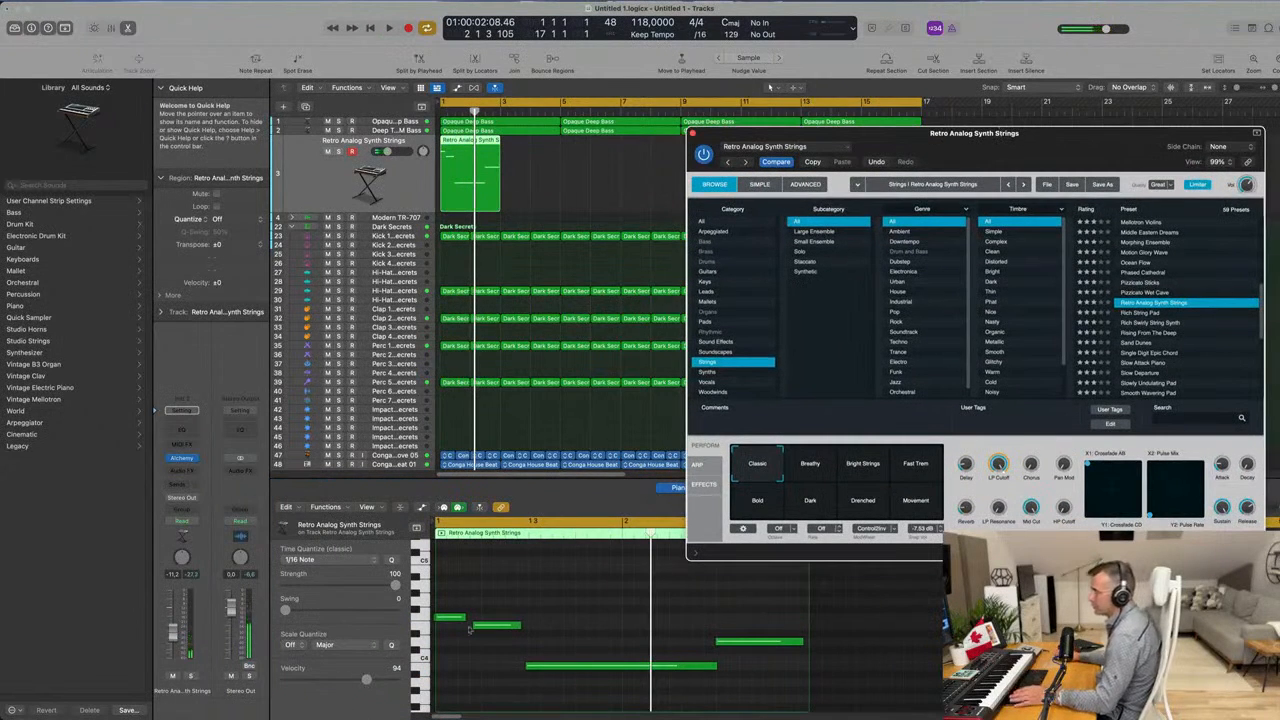
drag(1005, 133, 905, 132)
click(712, 468)
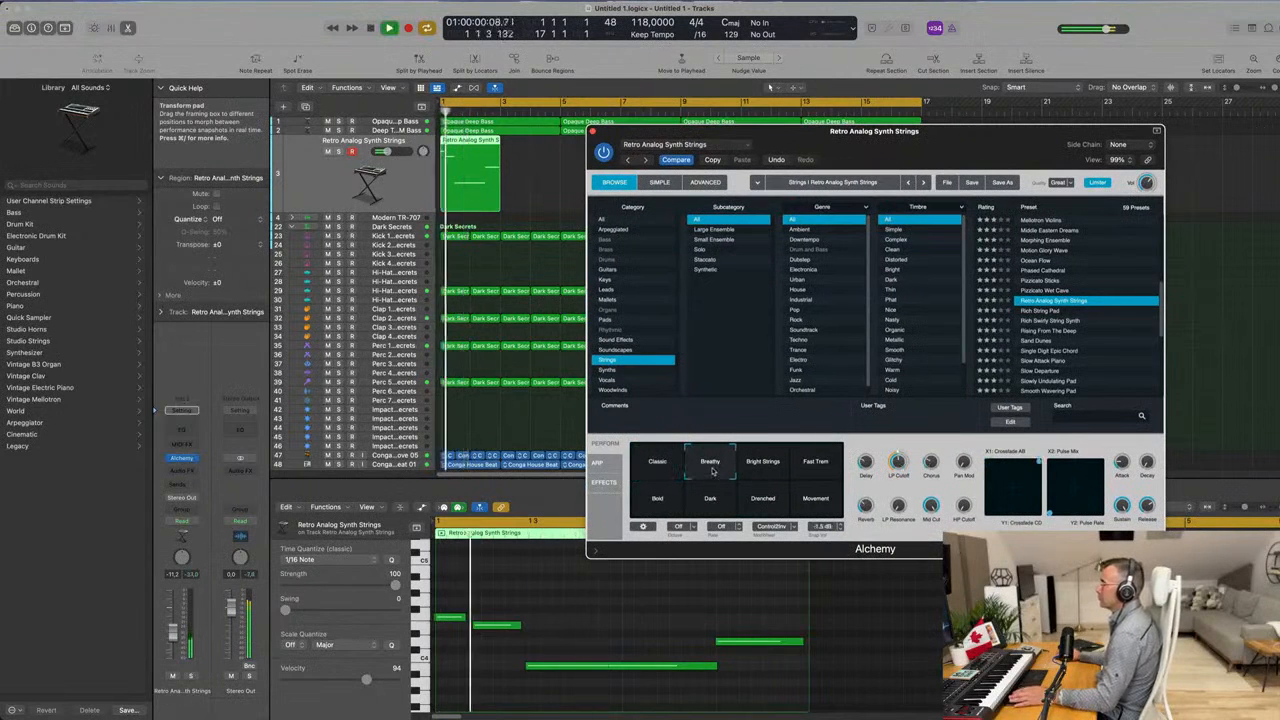
click(766, 467)
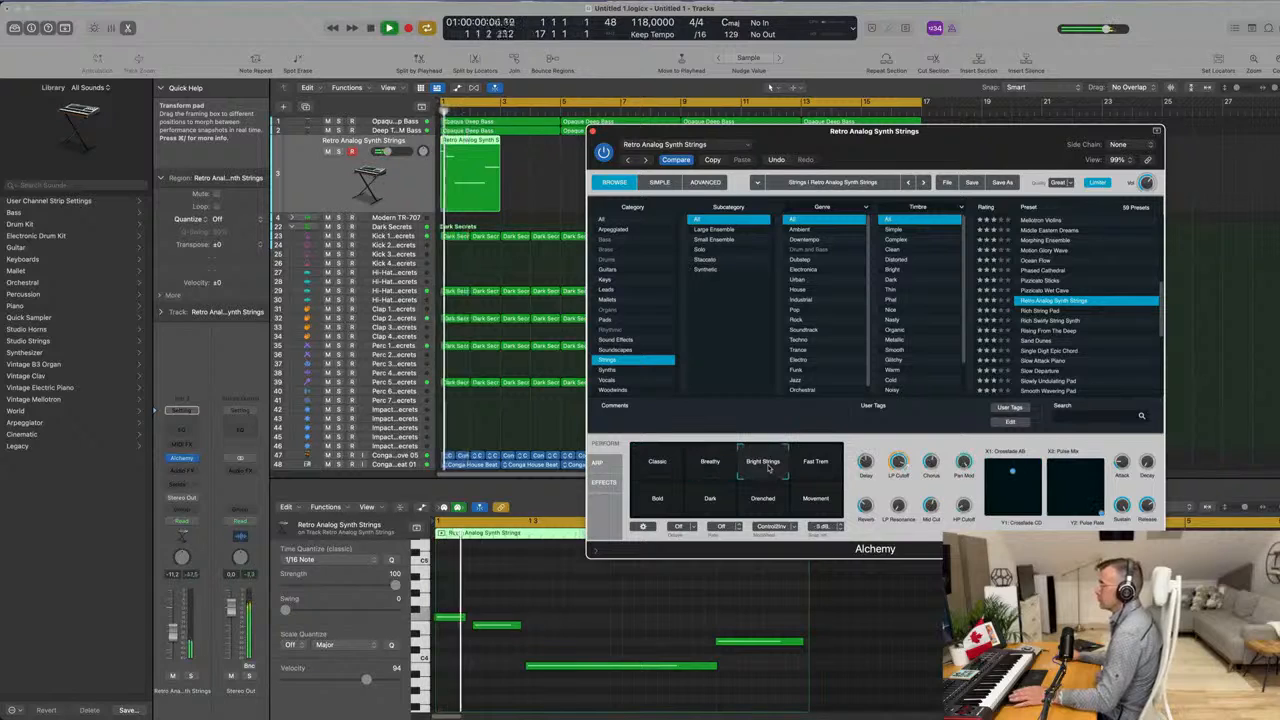
click(808, 464)
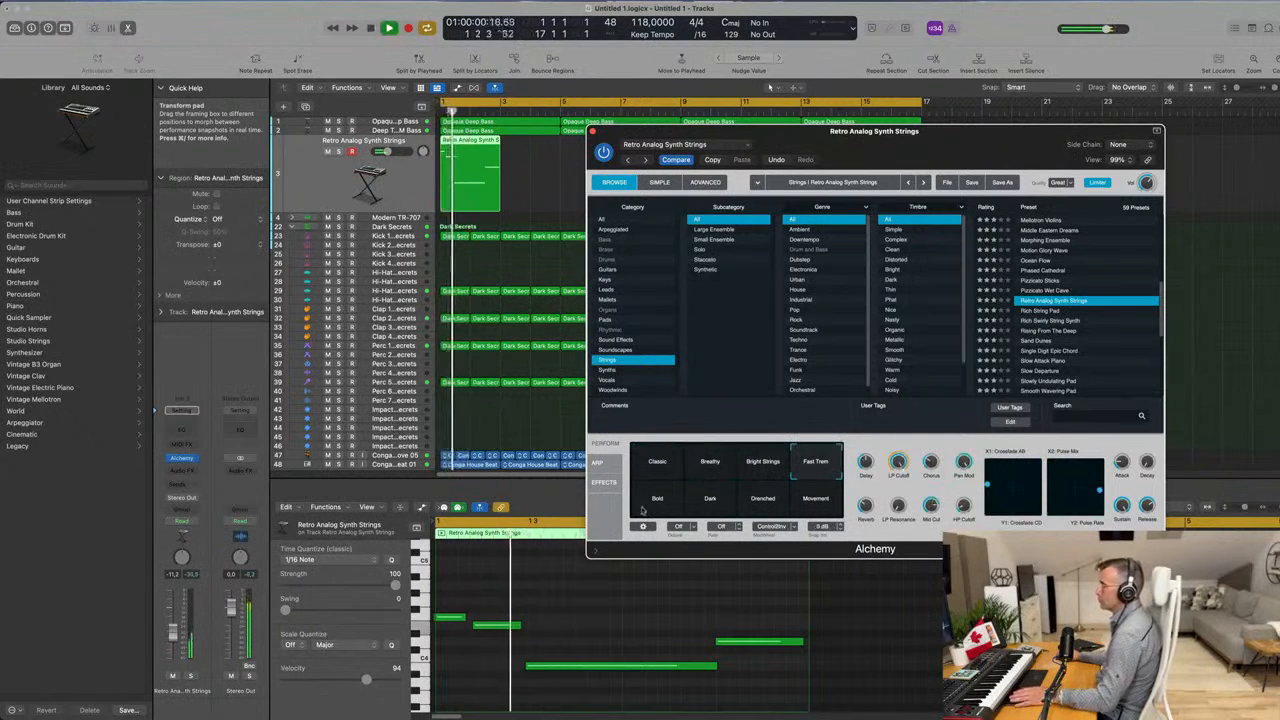
click(680, 500)
click(710, 500)
click(762, 500)
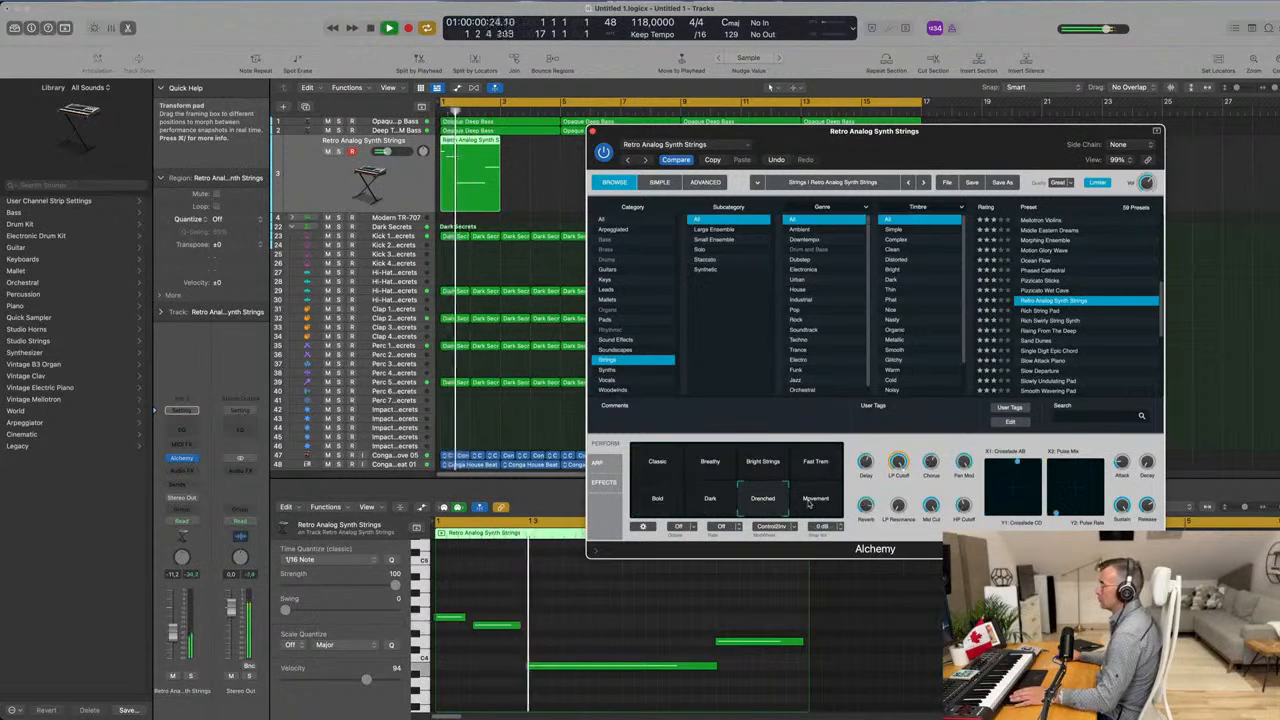
click(815, 503)
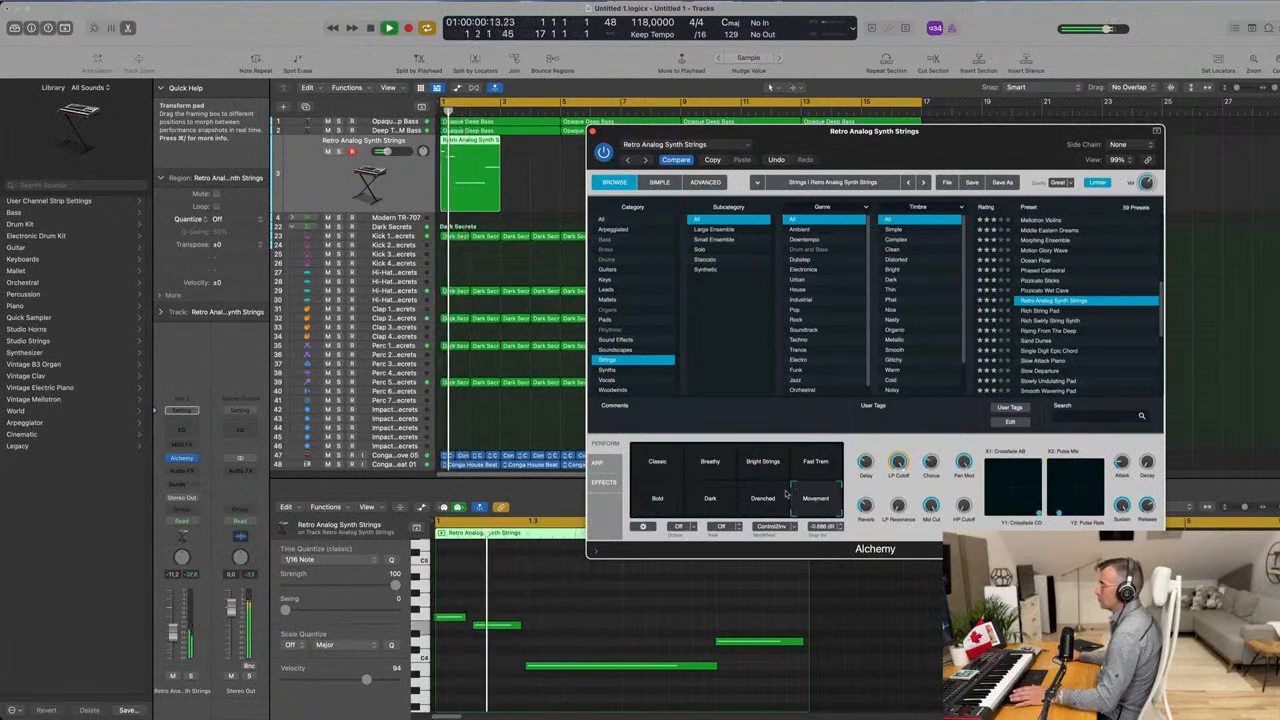
click(657, 465)
drag(943, 137, 897, 143)
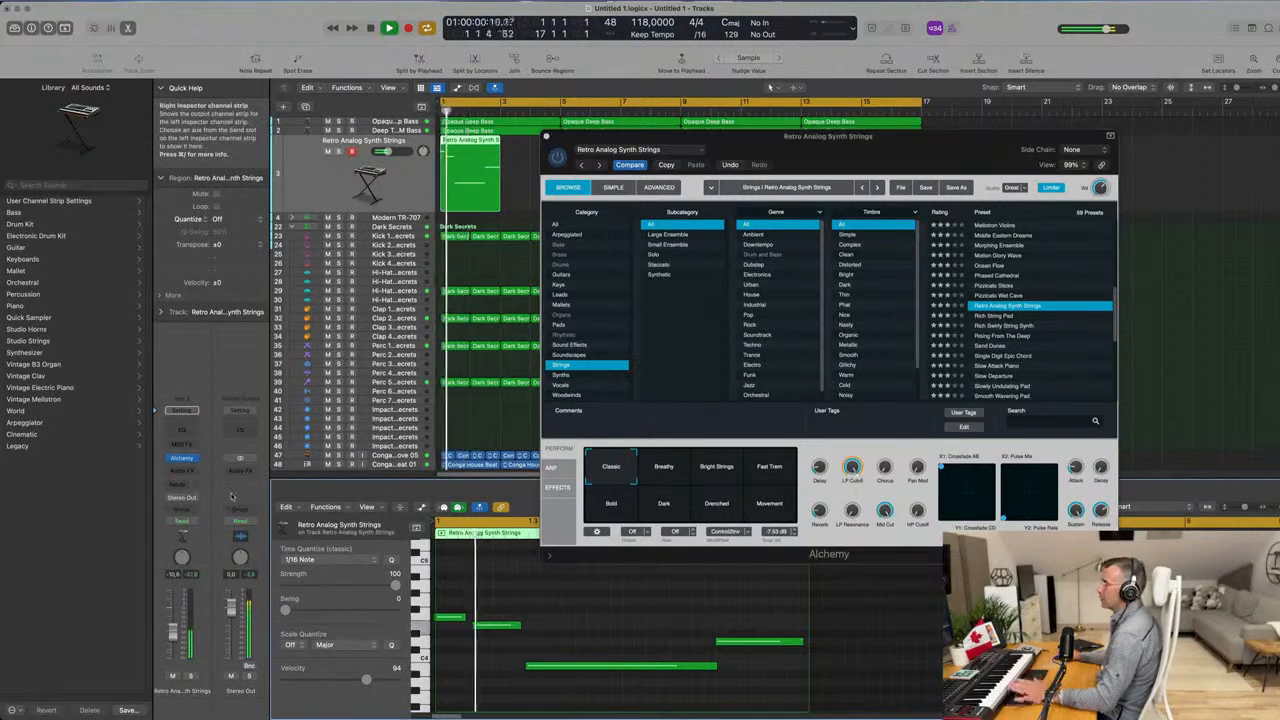
Add a send from the strings channel to the Modern TR-707's Bus 3 Reverb and raise its level.
click(178, 485)
mouse_move(180, 500)
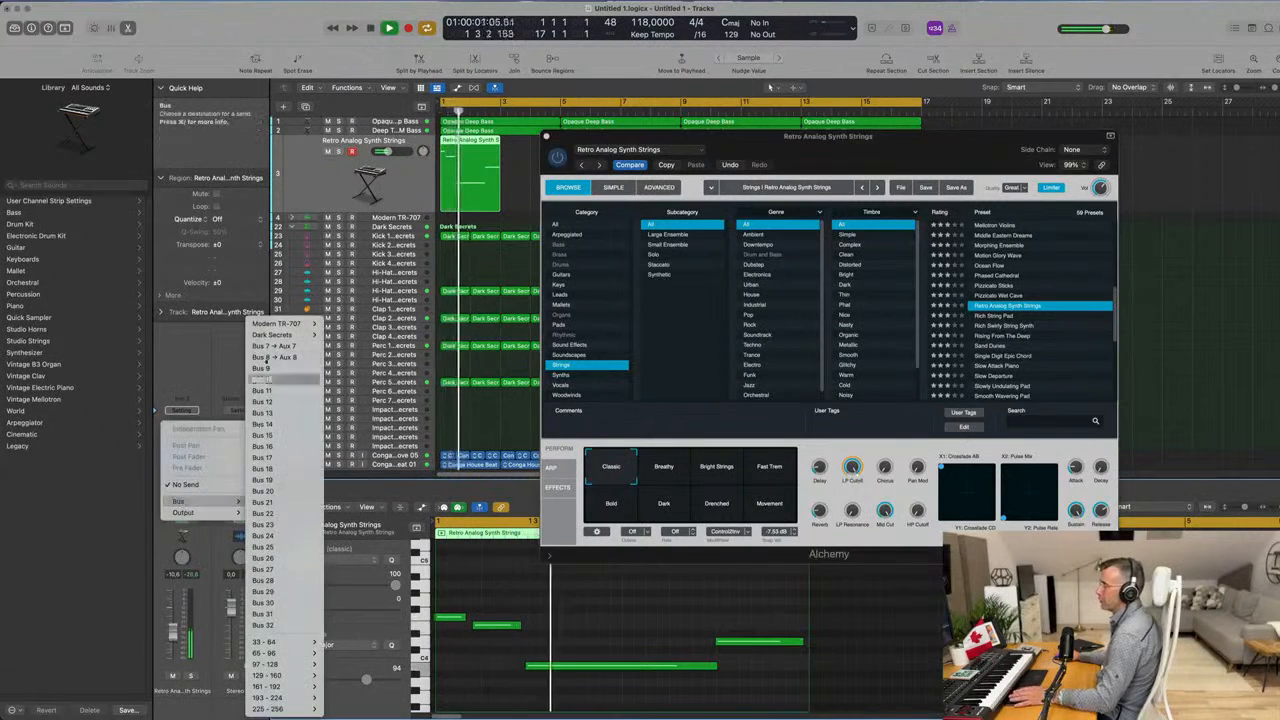
mouse_move(270, 336)
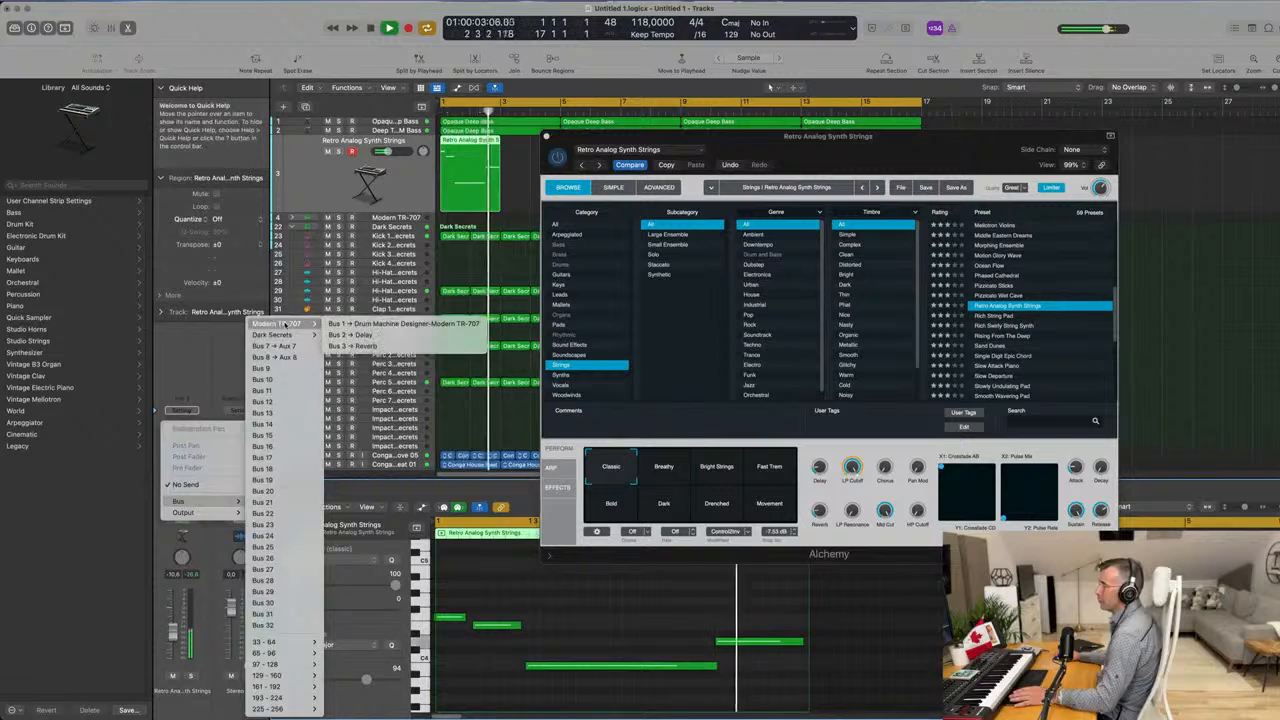
click(352, 345)
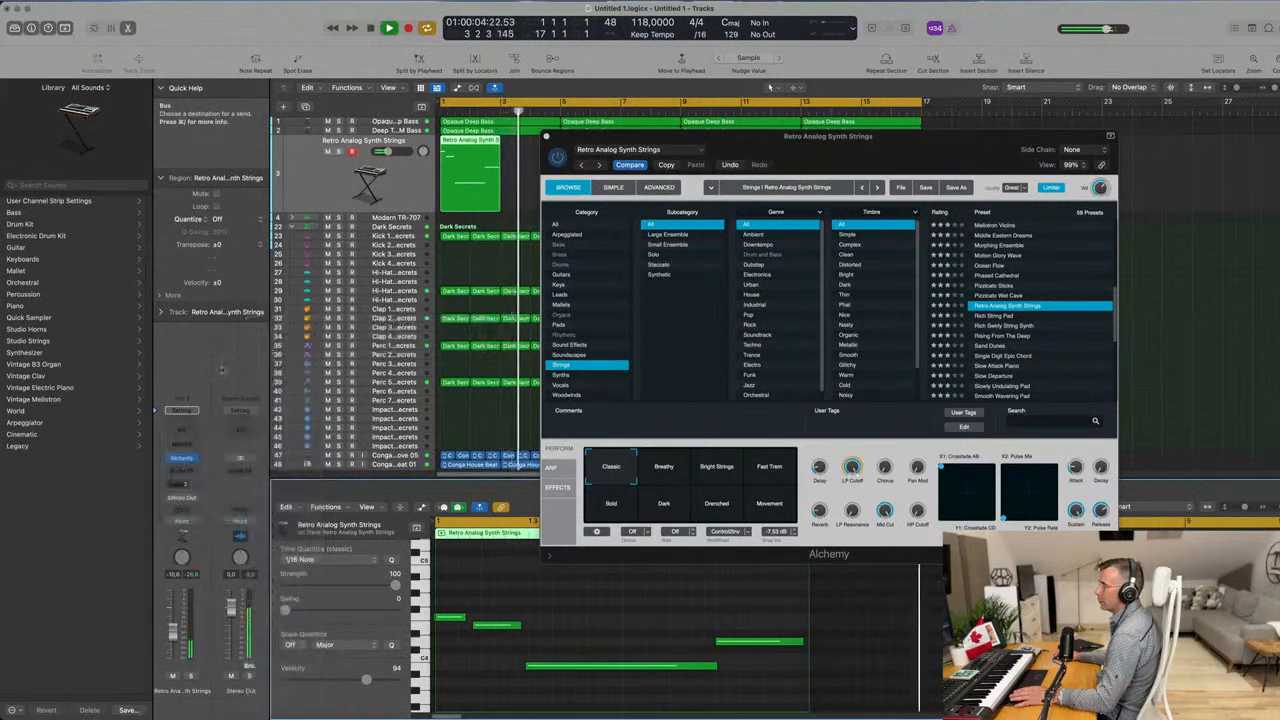
drag(195, 480, 194, 476)
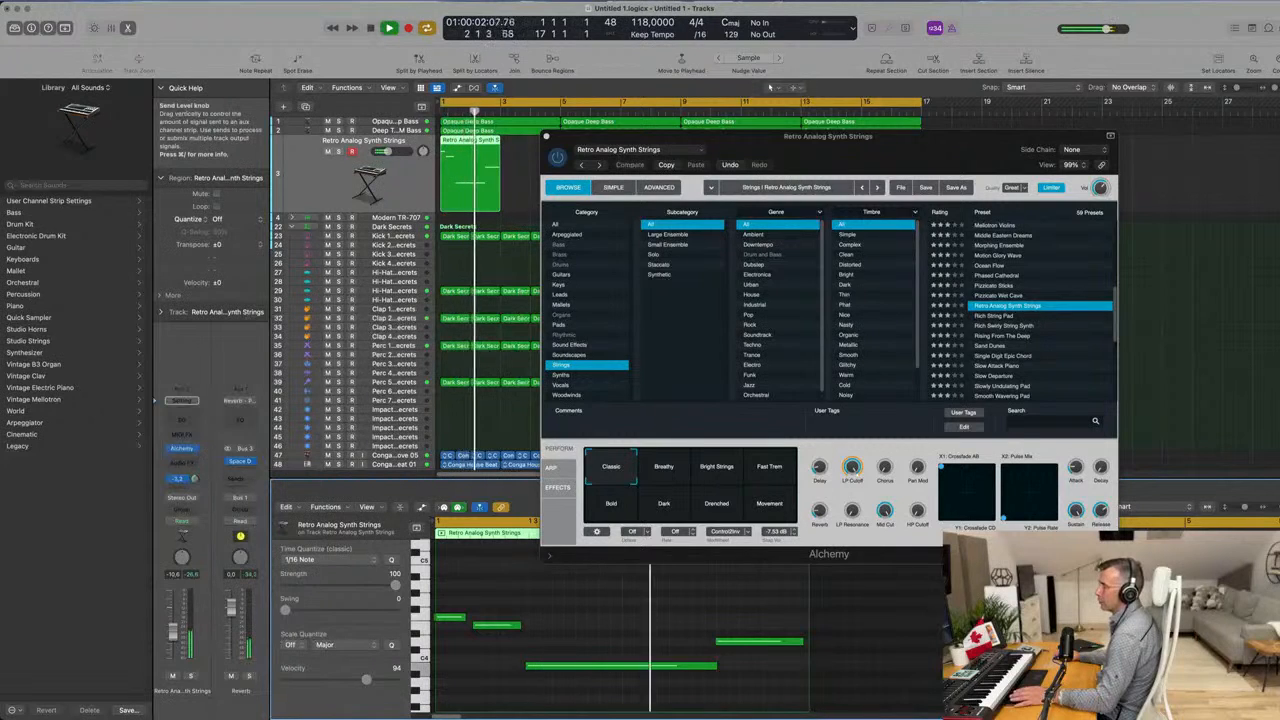
Add a second strings send to the Modern TR-707's Bus 2 Delay at a level of about -10.2 dB.
click(180, 480)
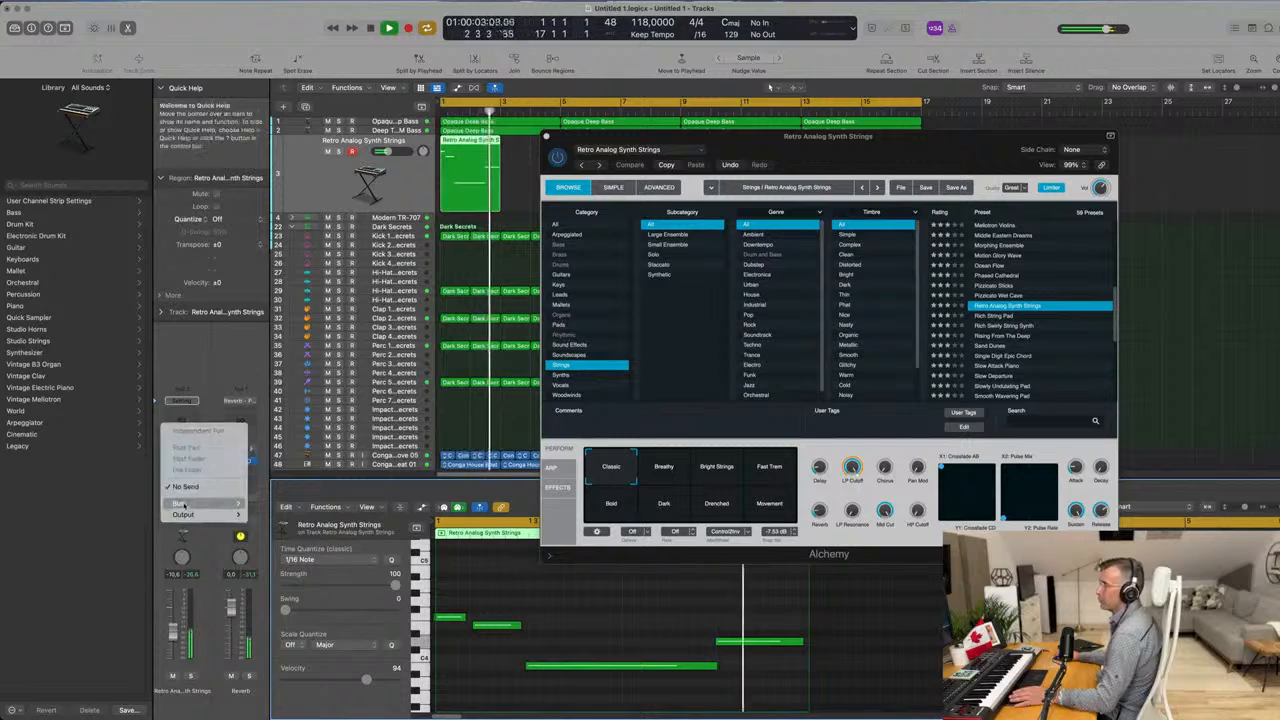
mouse_move(200, 502)
mouse_move(290, 324)
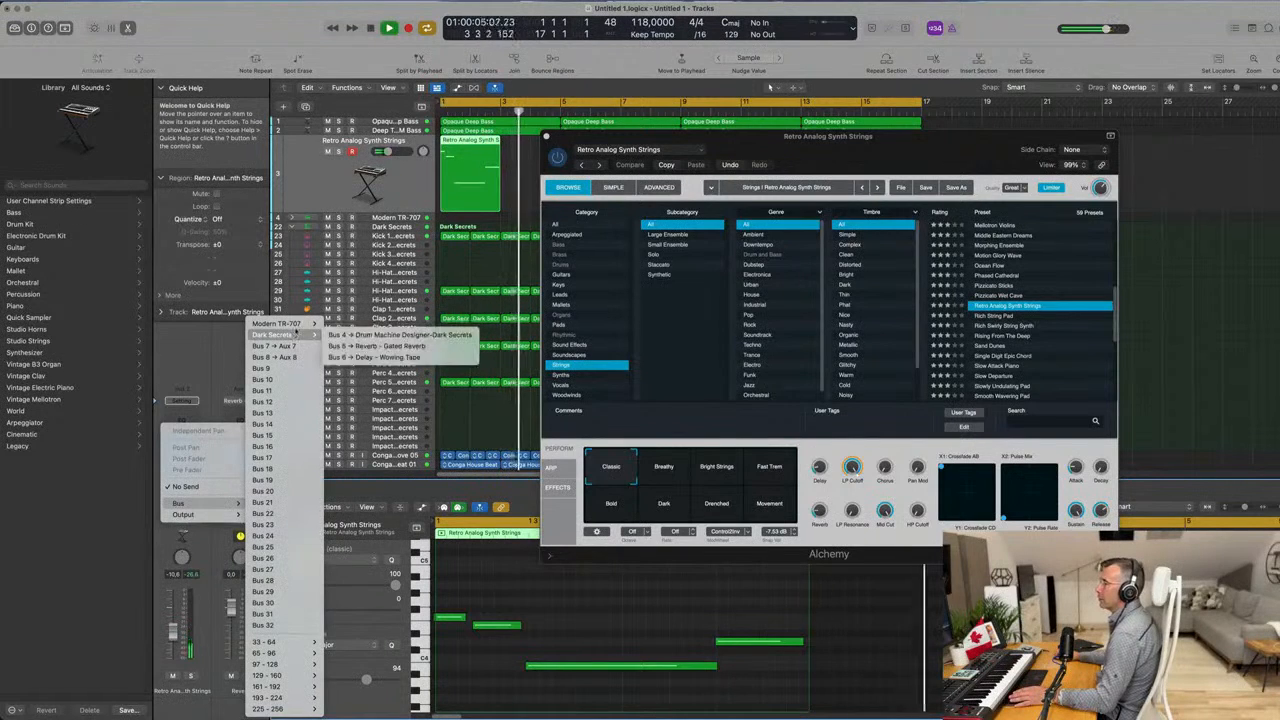
click(394, 337)
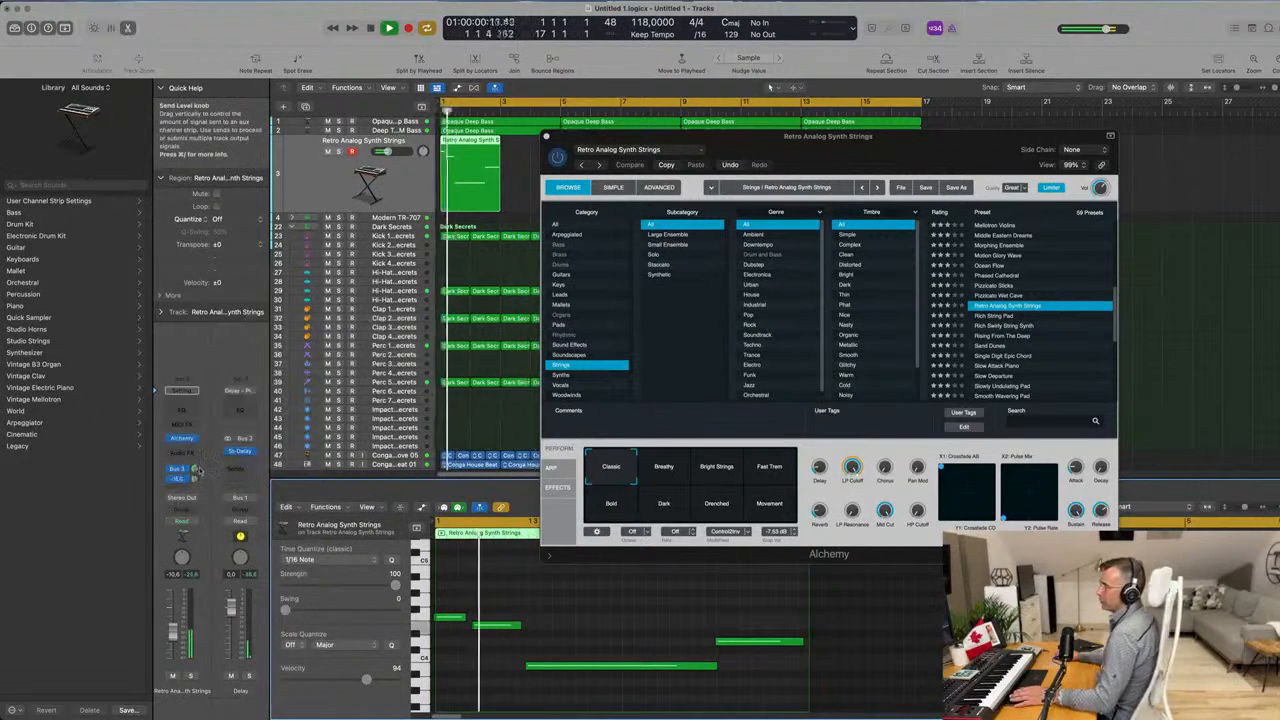
drag(196, 480, 199, 477)
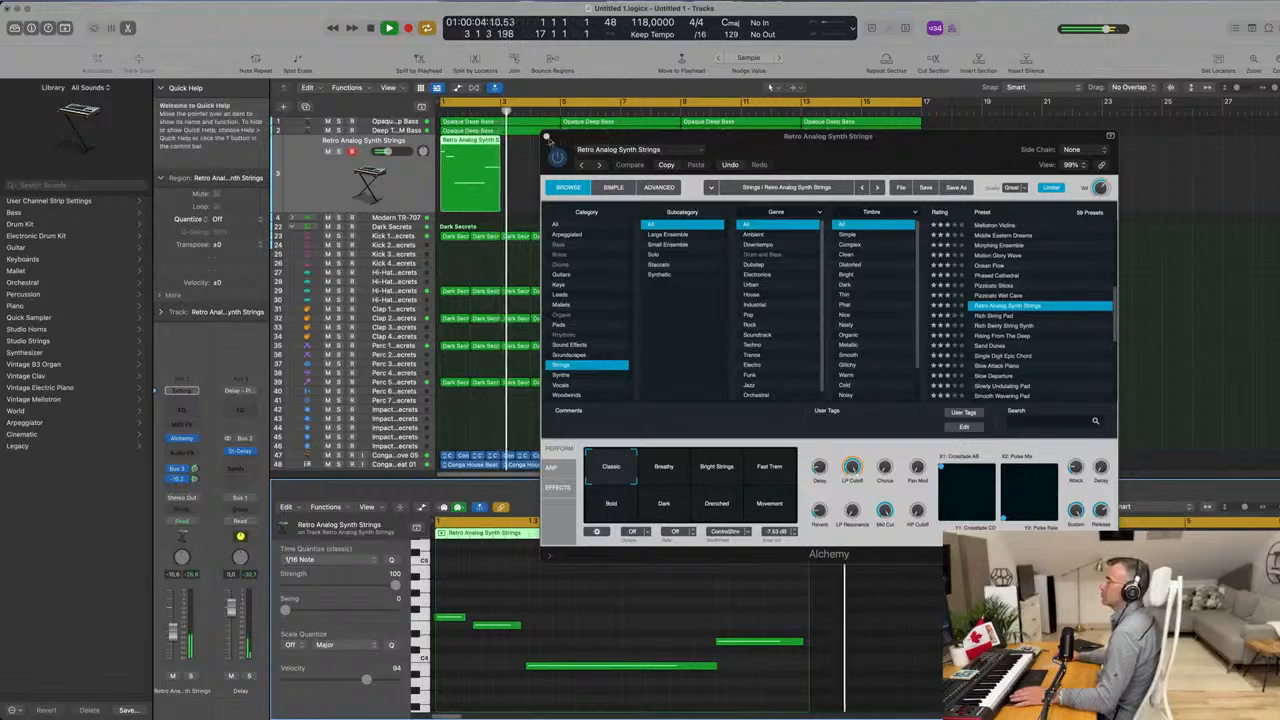
Close the Alchemy window and extend the strings region to four bars, ending at bar 5.
click(546, 136)
click(532, 176)
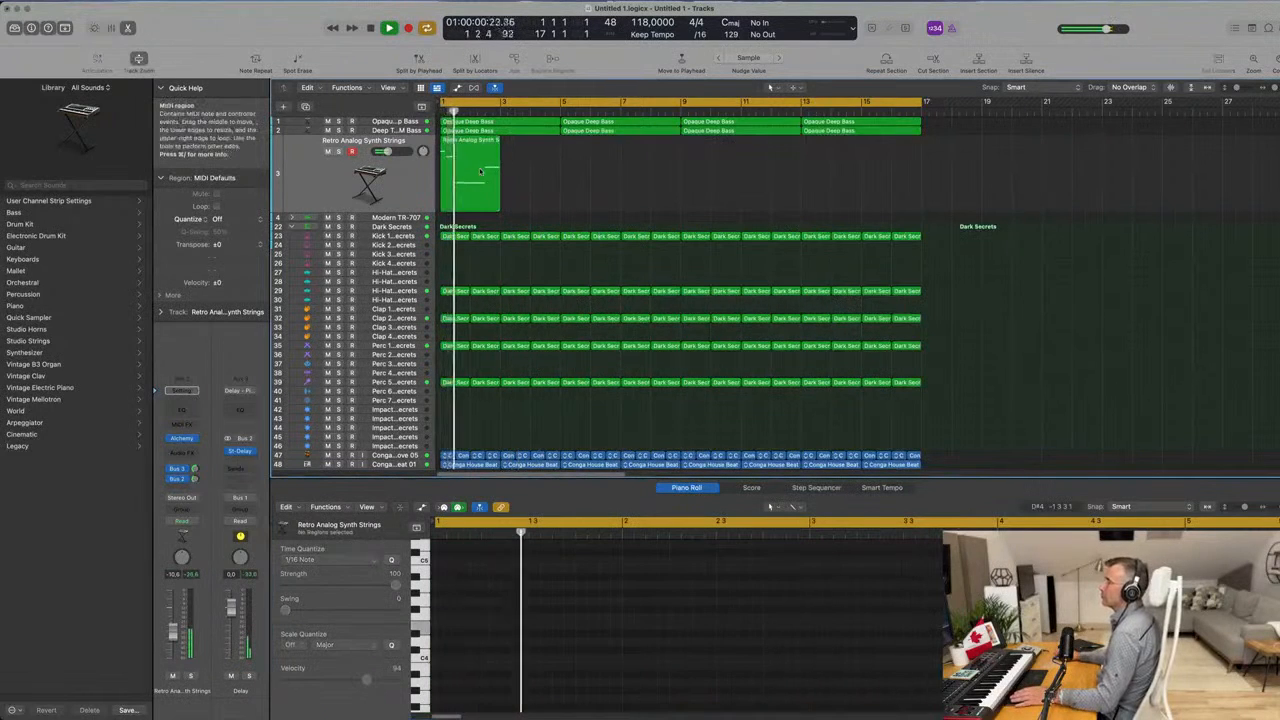
click(492, 200)
drag(499, 207, 560, 207)
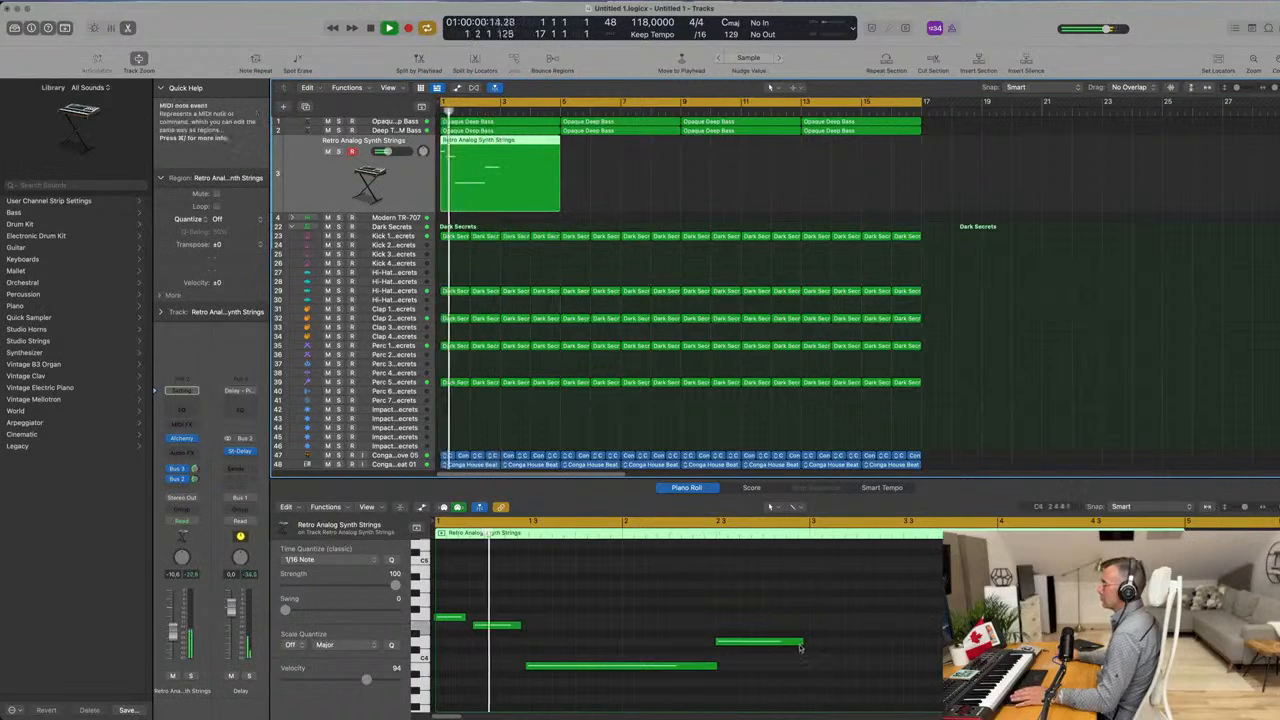
Lengthen the last strings note to the end of the four-bar region and select the region.
drag(800, 641, 950, 641)
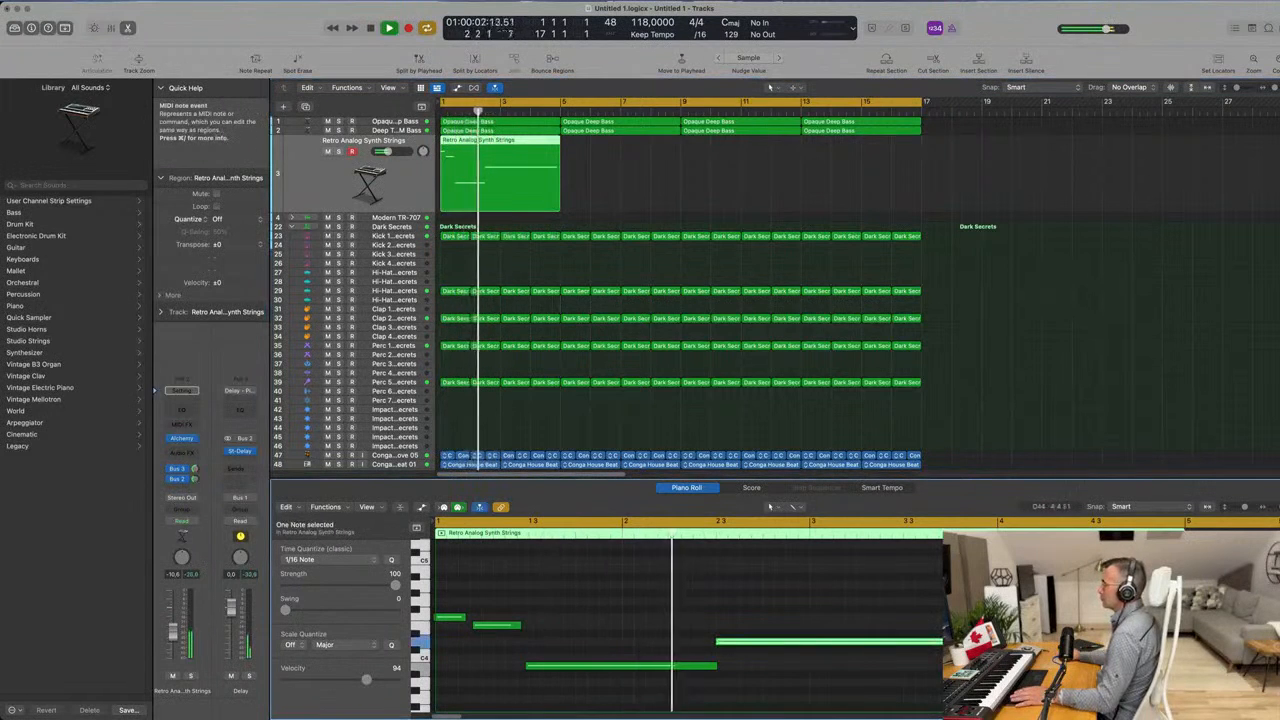
scroll(840, 600, down, 3)
click(826, 606)
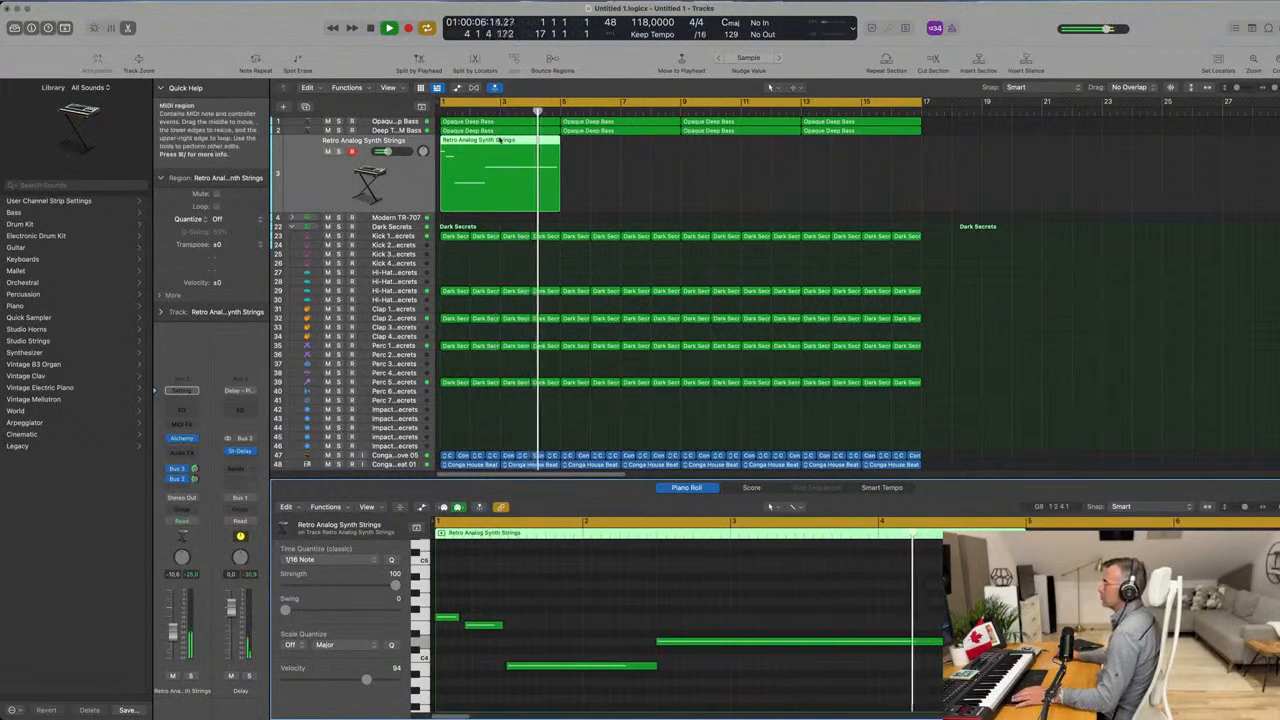
drag(680, 174, 474, 187)
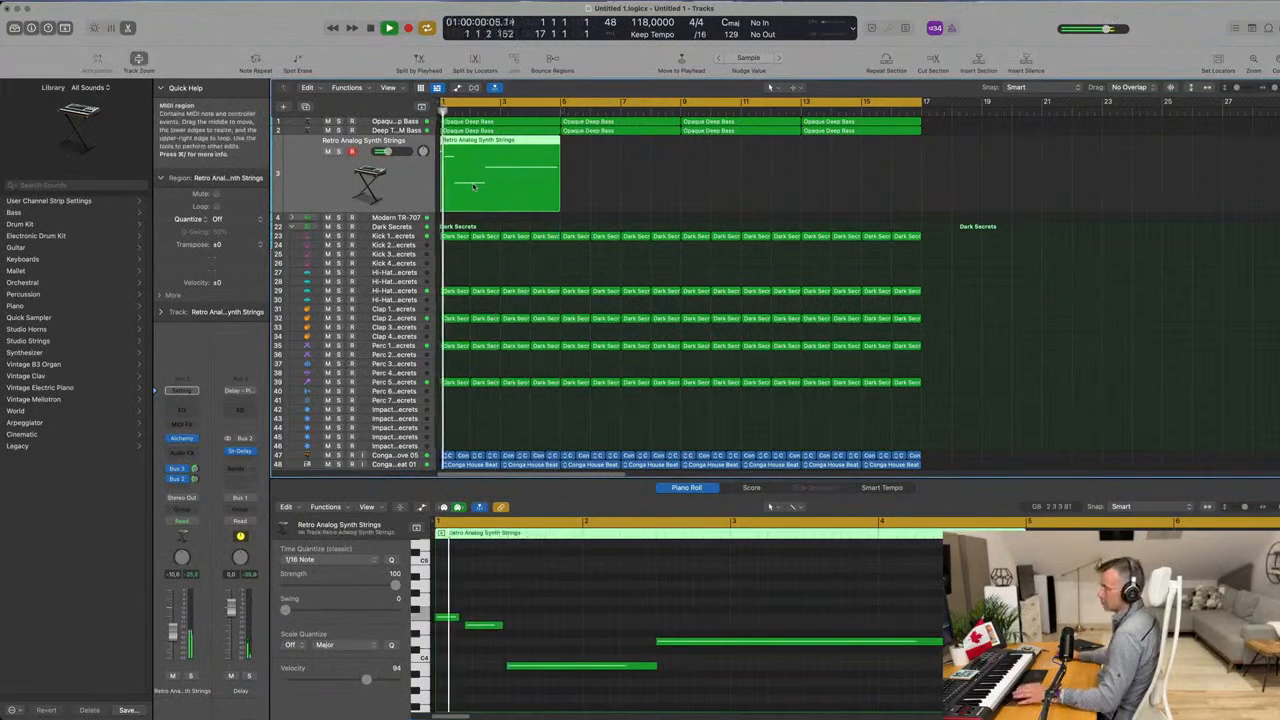
Repeat the four-bar strings region three times to fill the track up to bar 17, and deselect the regions.
key(super+r)
key(super+r)
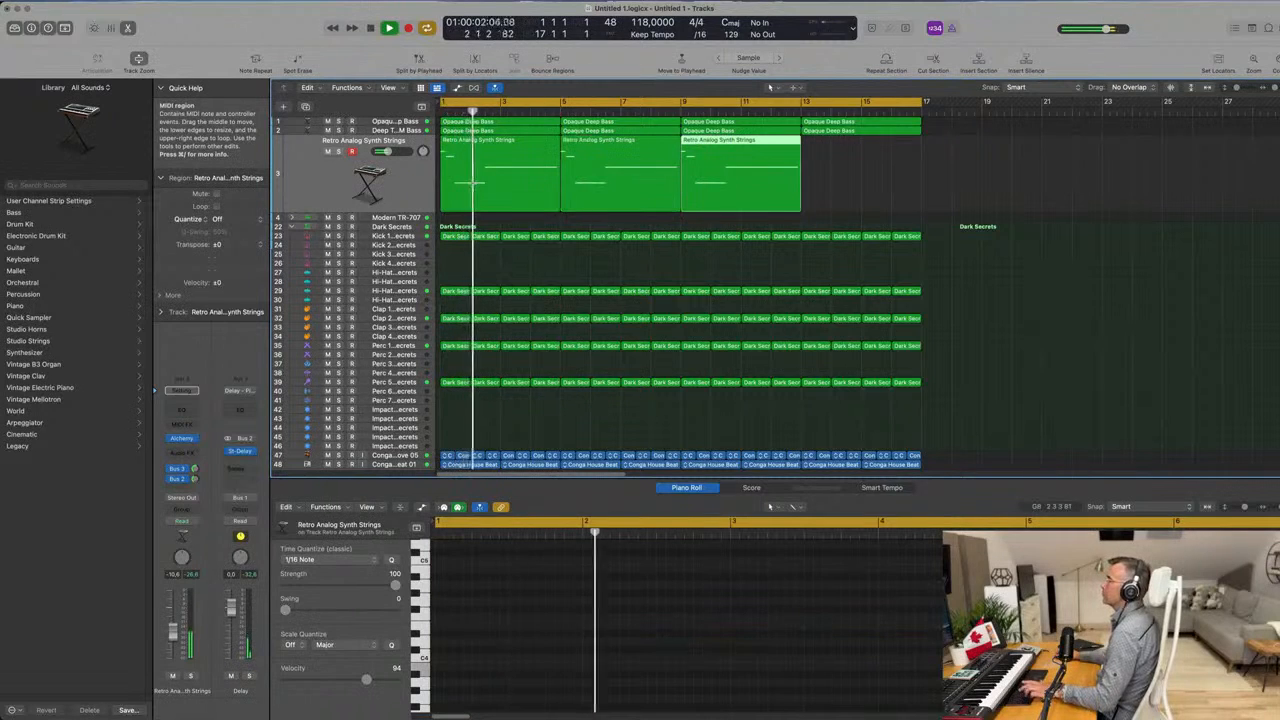
key(super+r)
click(963, 190)
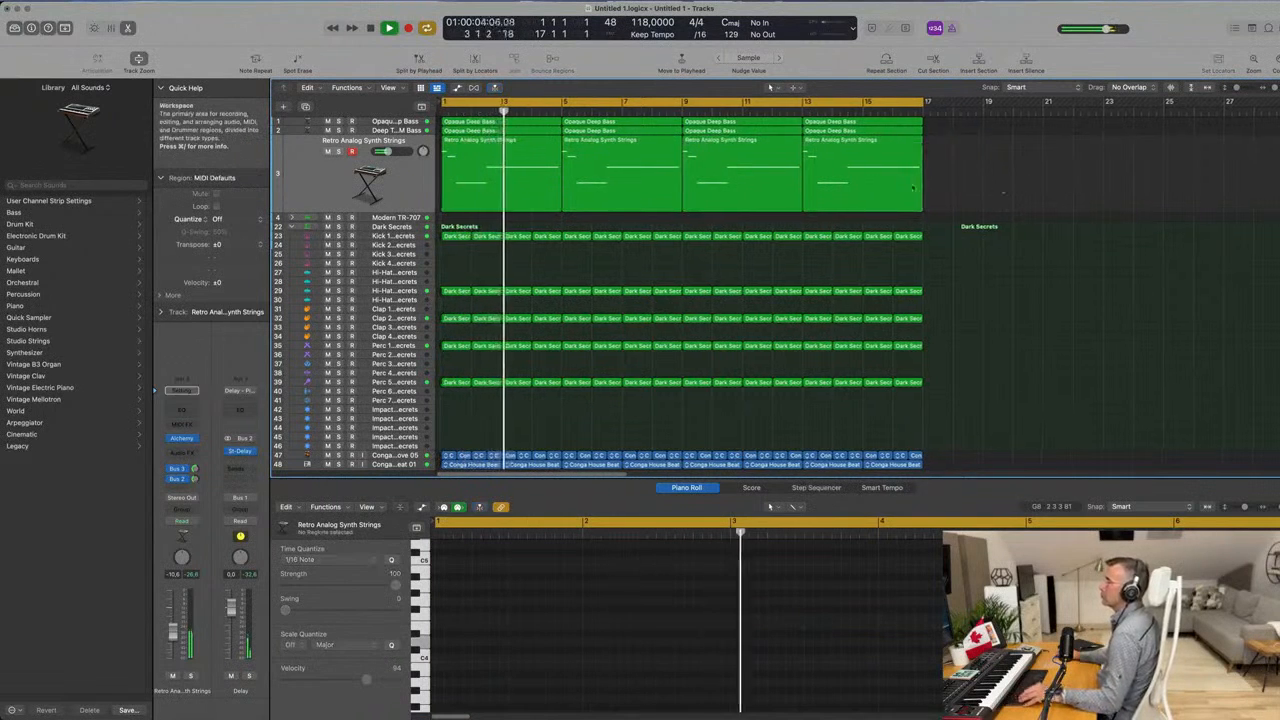
Duplicate the Retro Analog Synth Strings track with its channel settings and return playback to bar 1.
scroll(617, 160, down, 8)
scroll(668, 182, up, 3)
scroll(695, 186, up, 2)
click(404, 177)
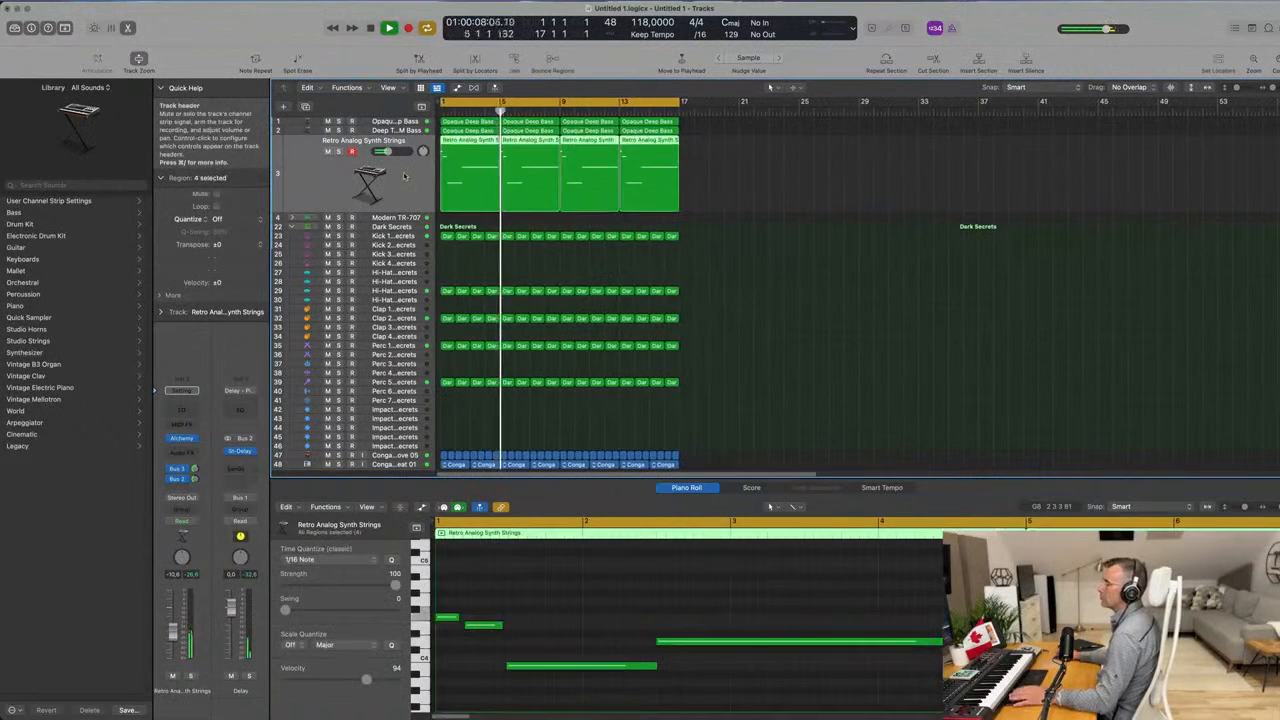
scroll(385, 193, up, 1)
scroll(385, 193, down, 1)
scroll(390, 190, down, 1)
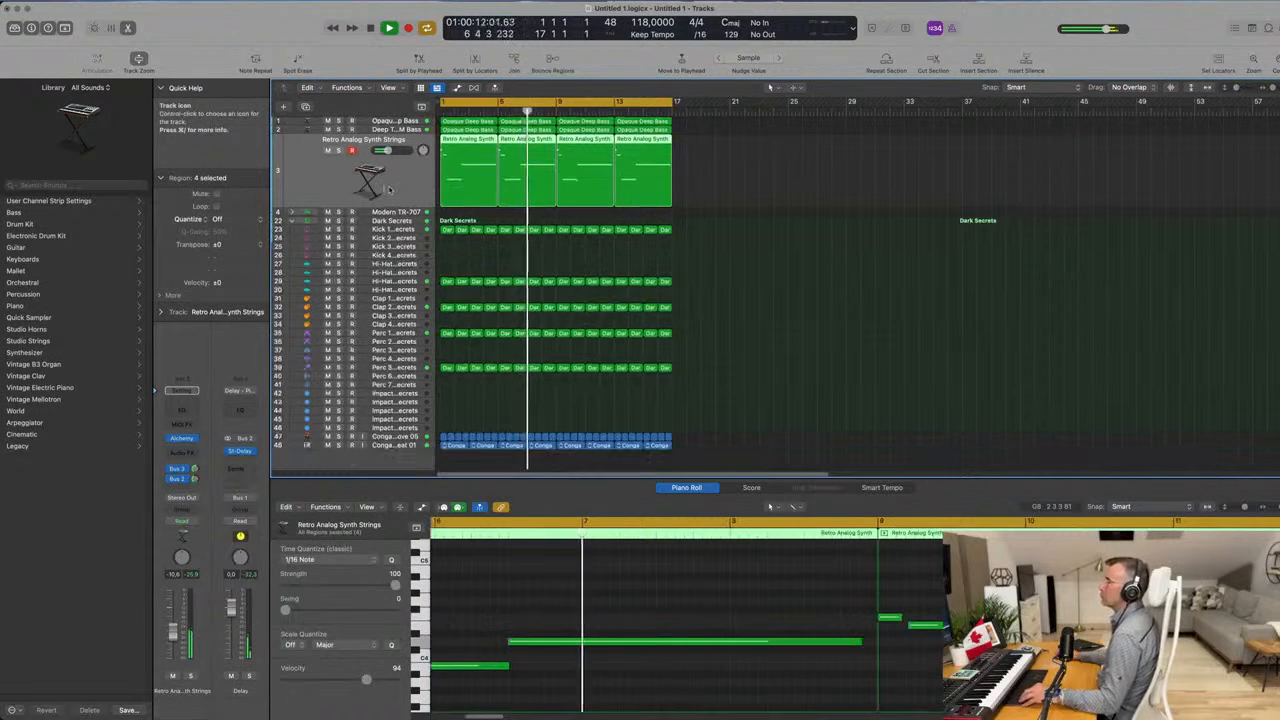
scroll(388, 190, down, 2)
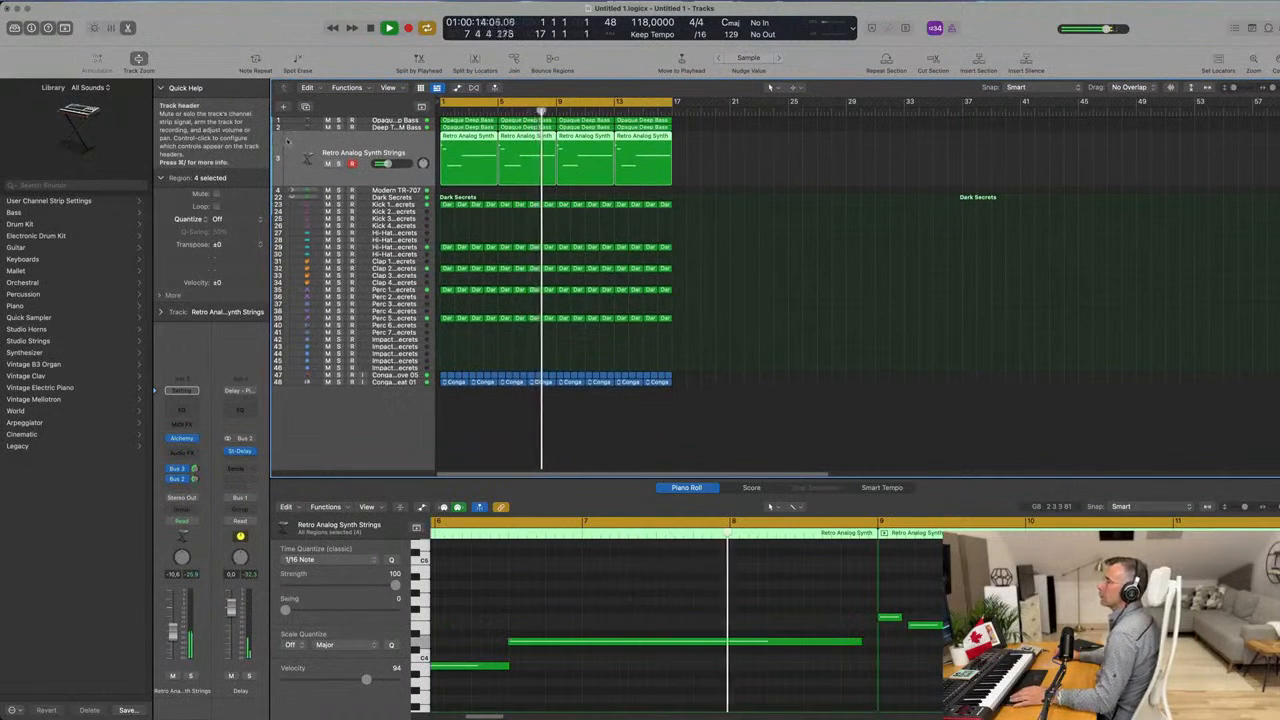
click(300, 186)
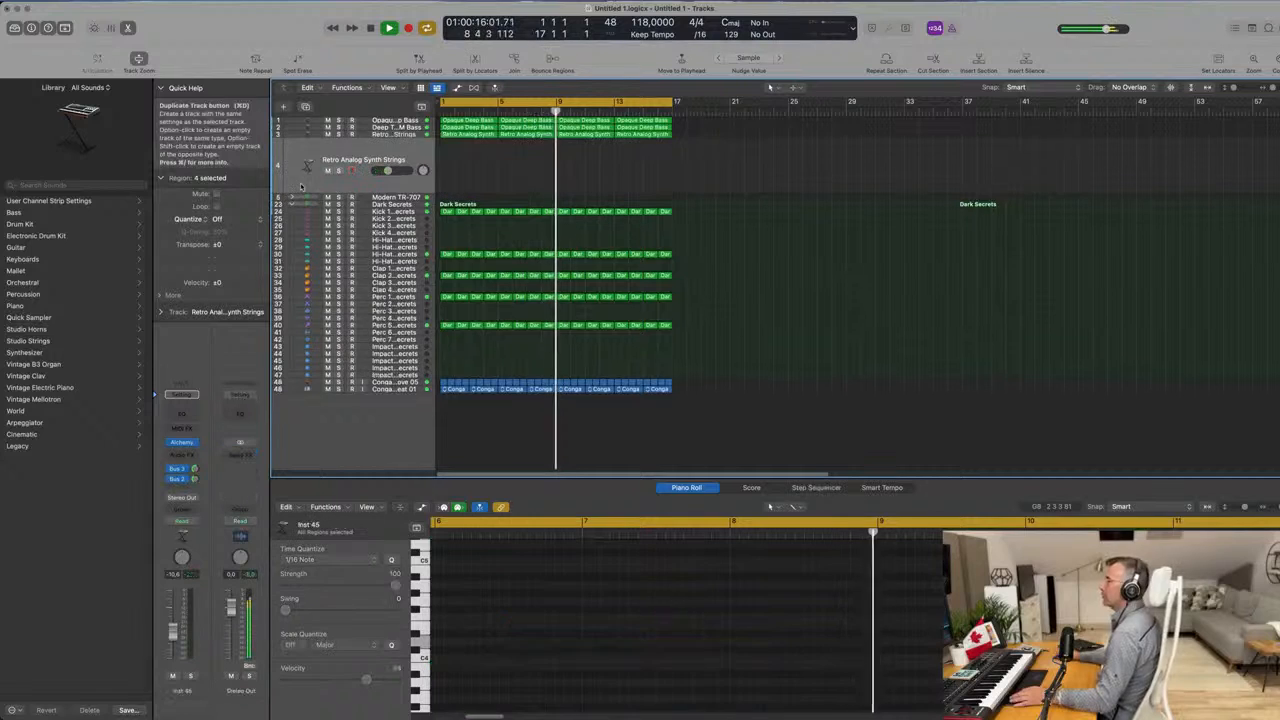
key(Return)
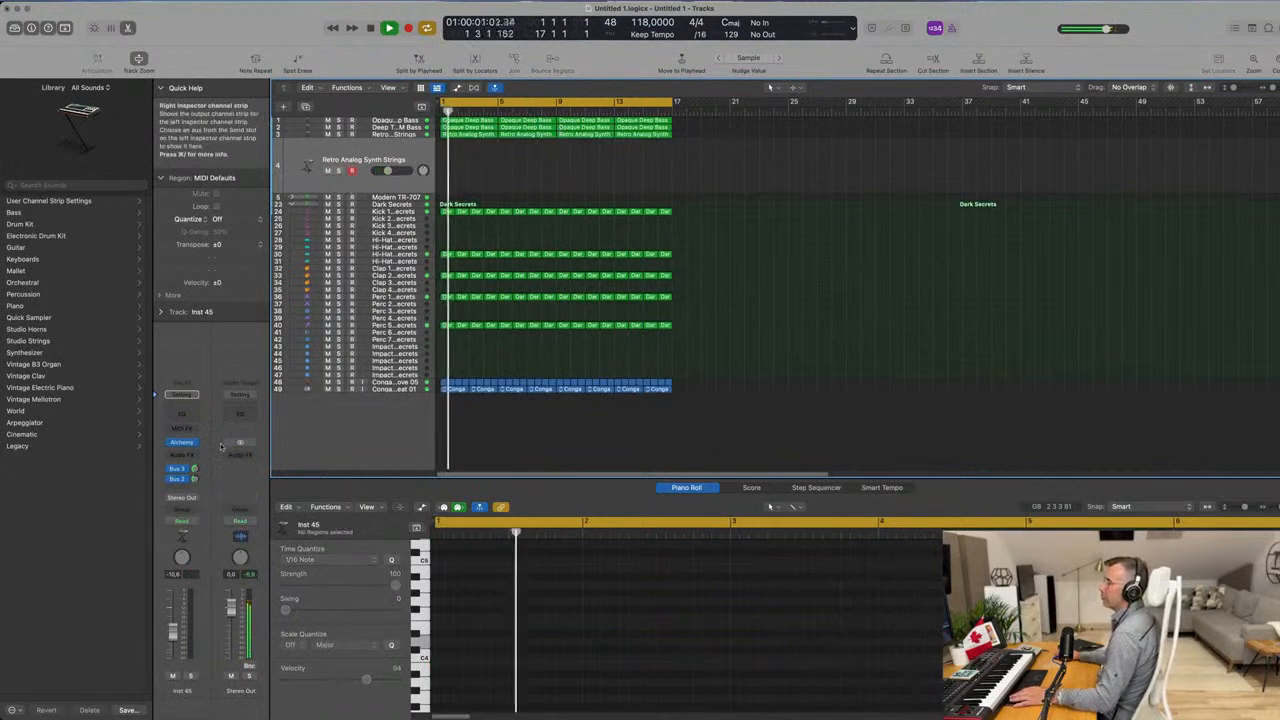
Open the Alchemy instrument on the Retro Analog Synth Strings track and load the Pizzicato Sticks preset from the Strings category.
click(181, 441)
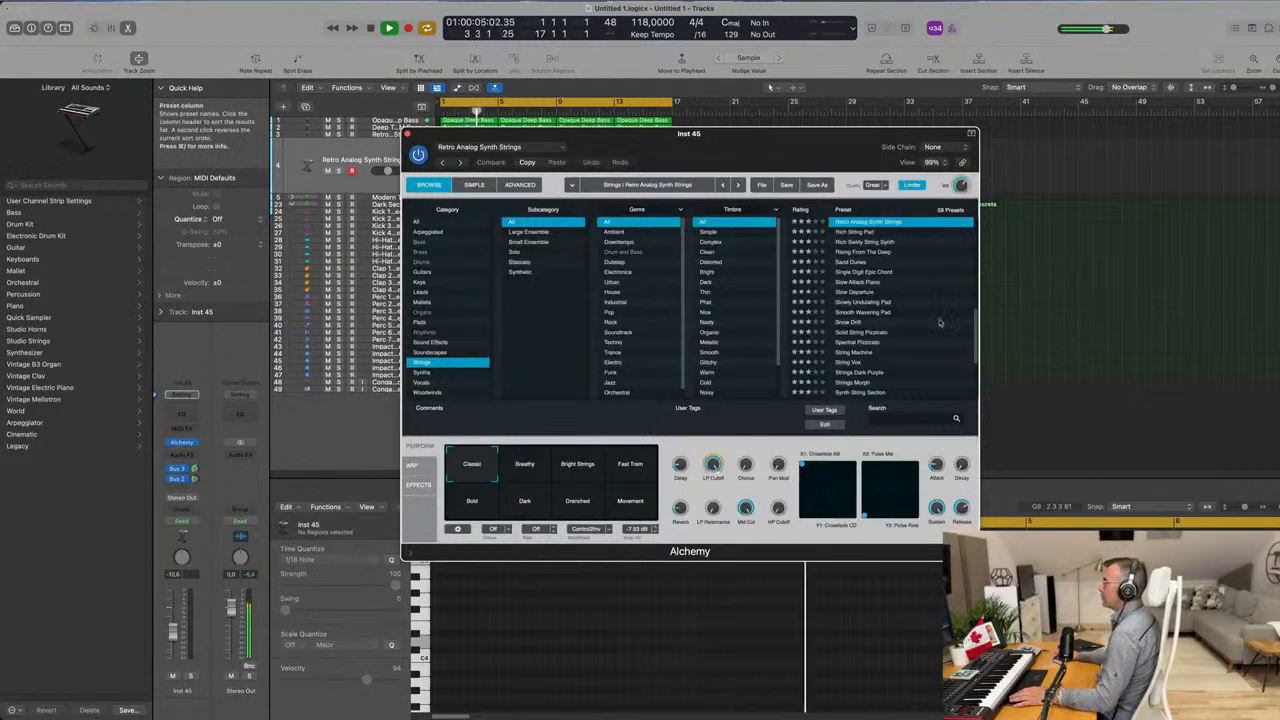
scroll(940, 323, down, 4)
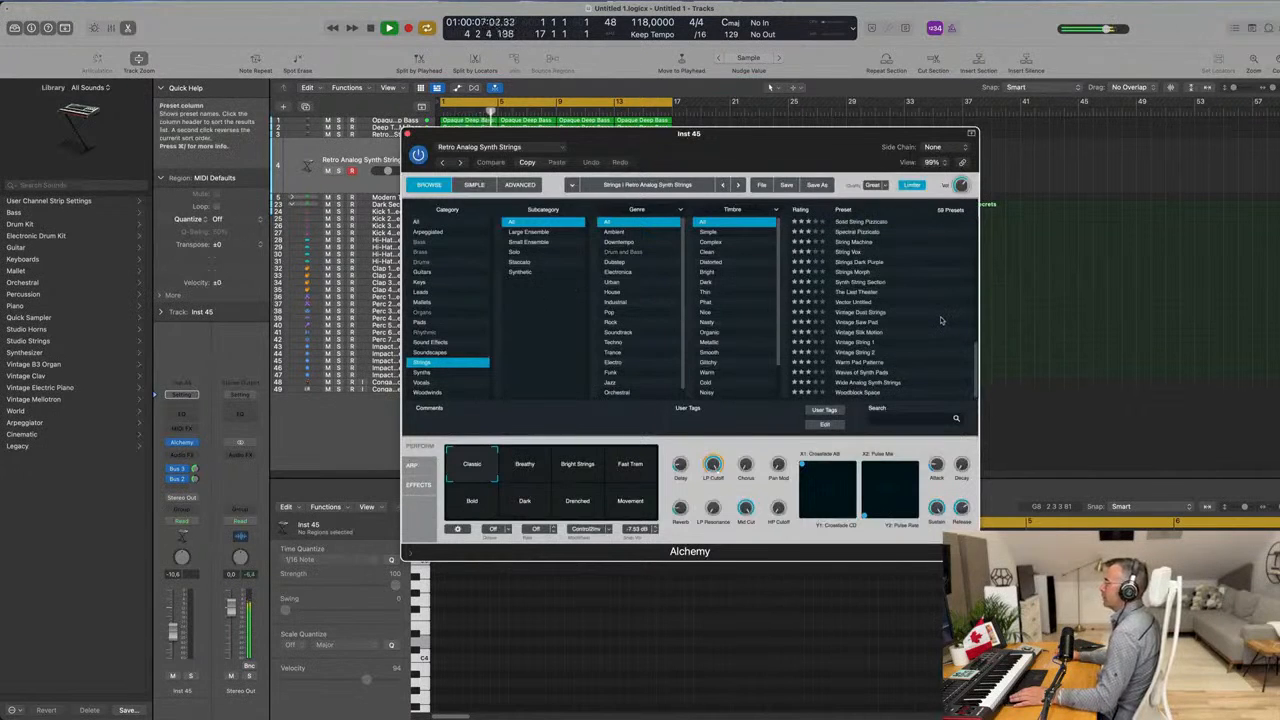
scroll(940, 321, up, 2)
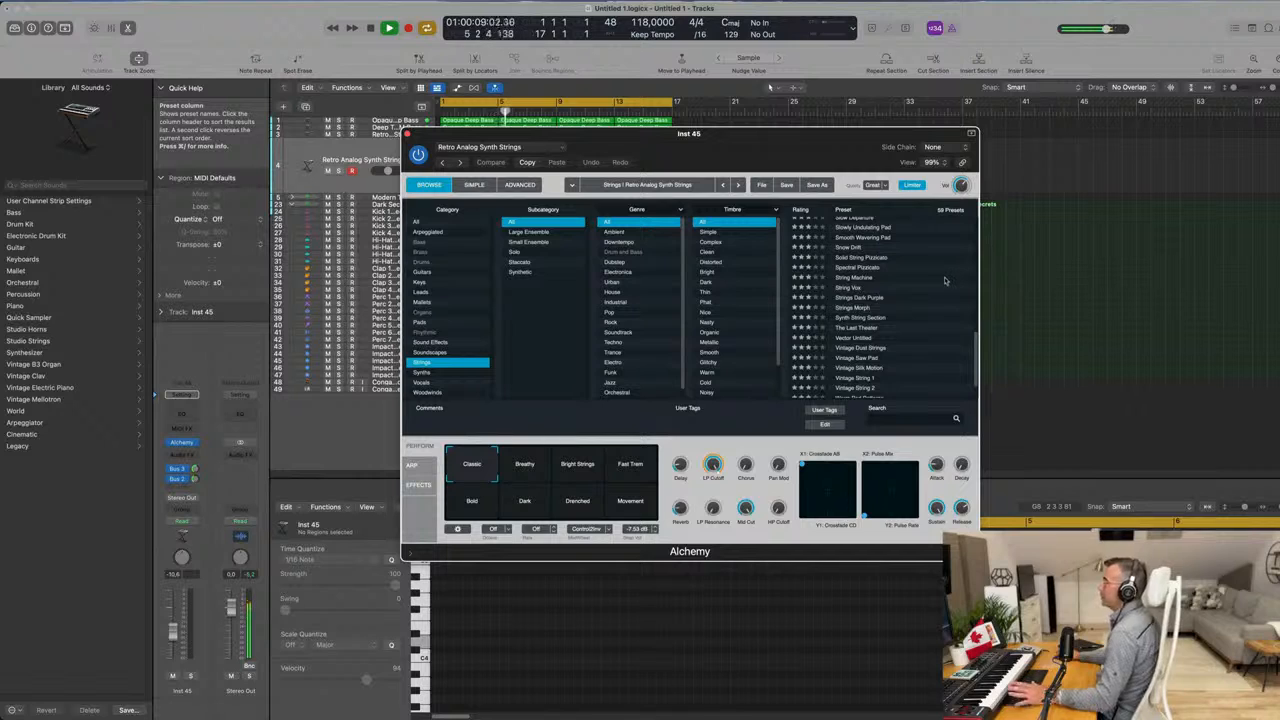
scroll(938, 280, up, 6)
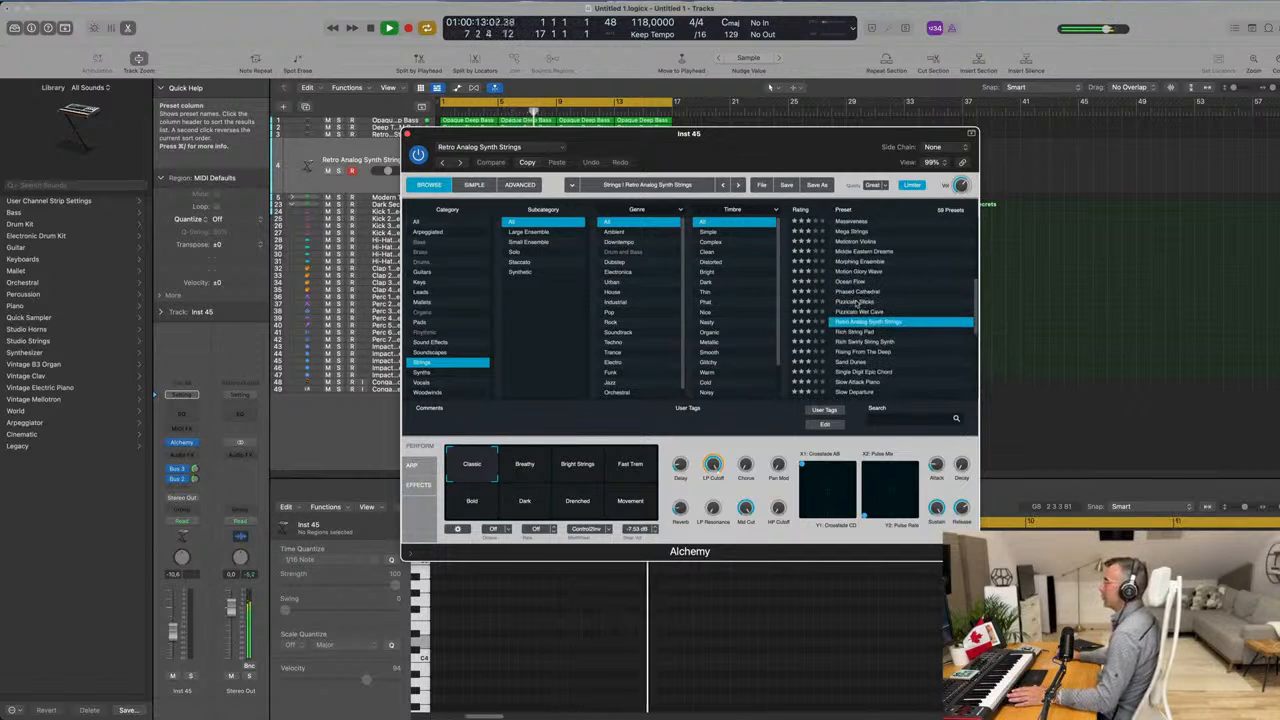
click(856, 301)
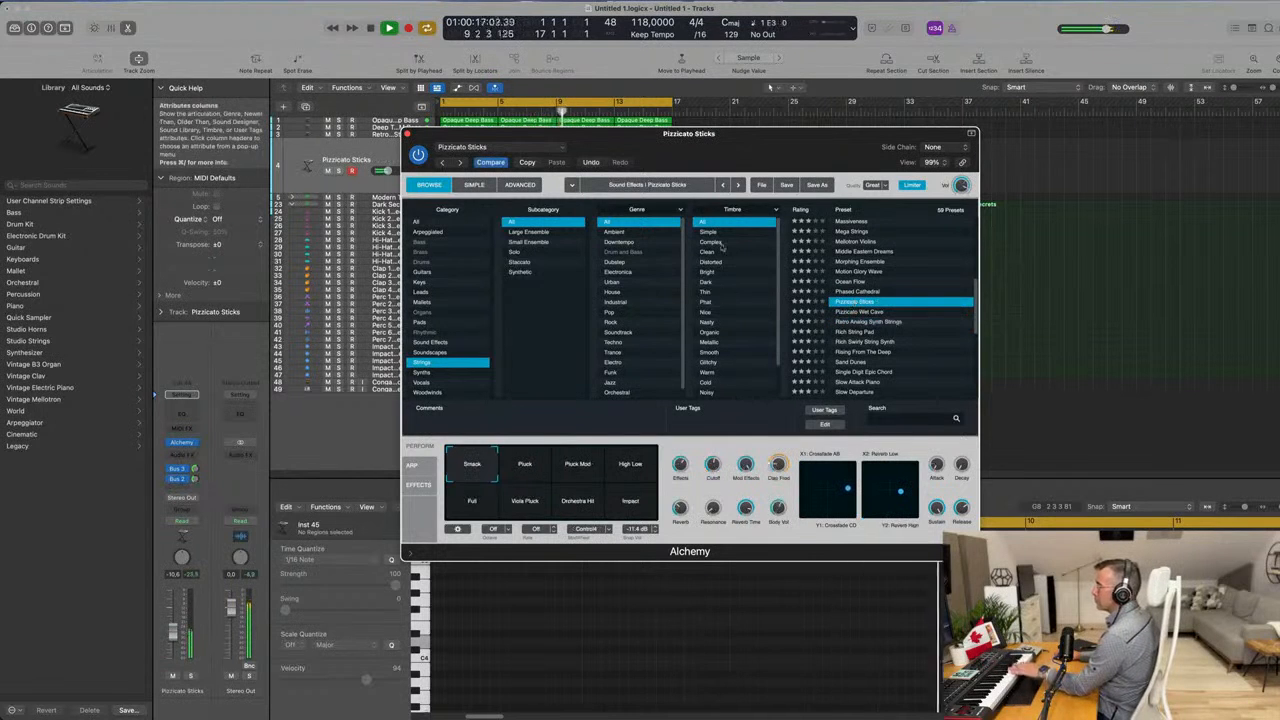
Move the Alchemy window off the upper tracks, reopen it, and raise the Pizzicato Sticks track volume to -3.4 dB.
drag(725, 133, 783, 287)
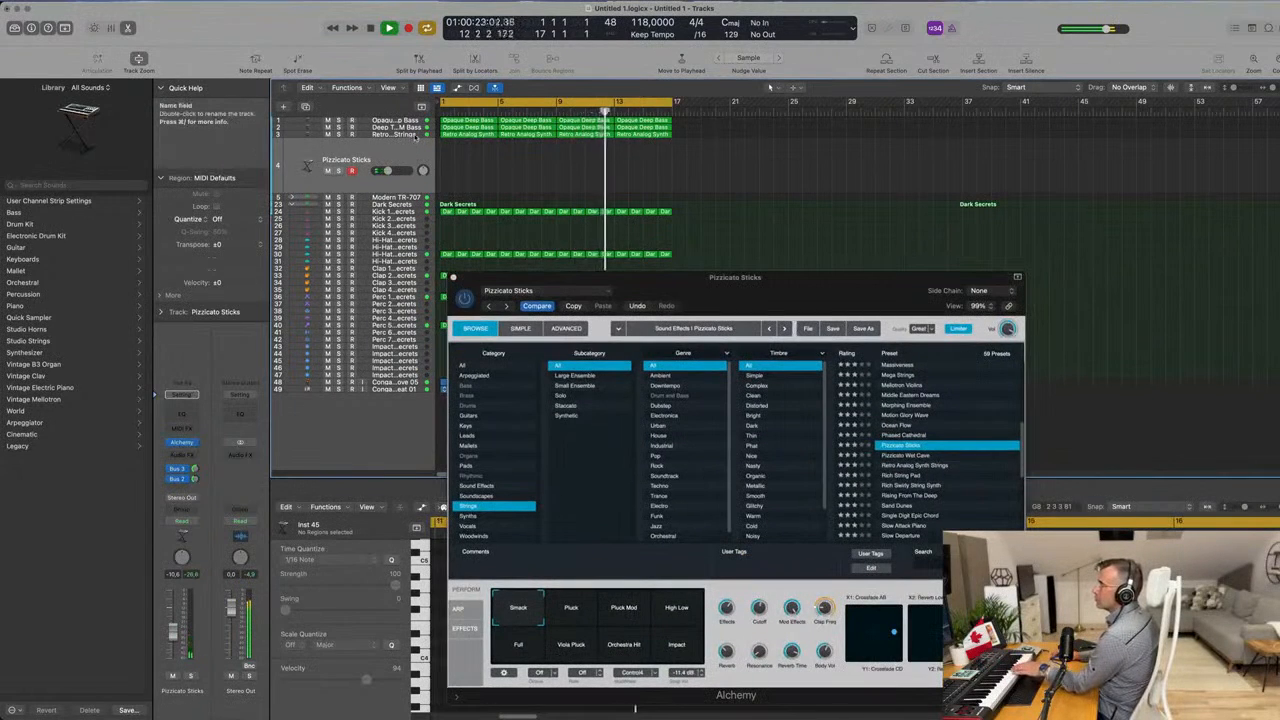
click(183, 443)
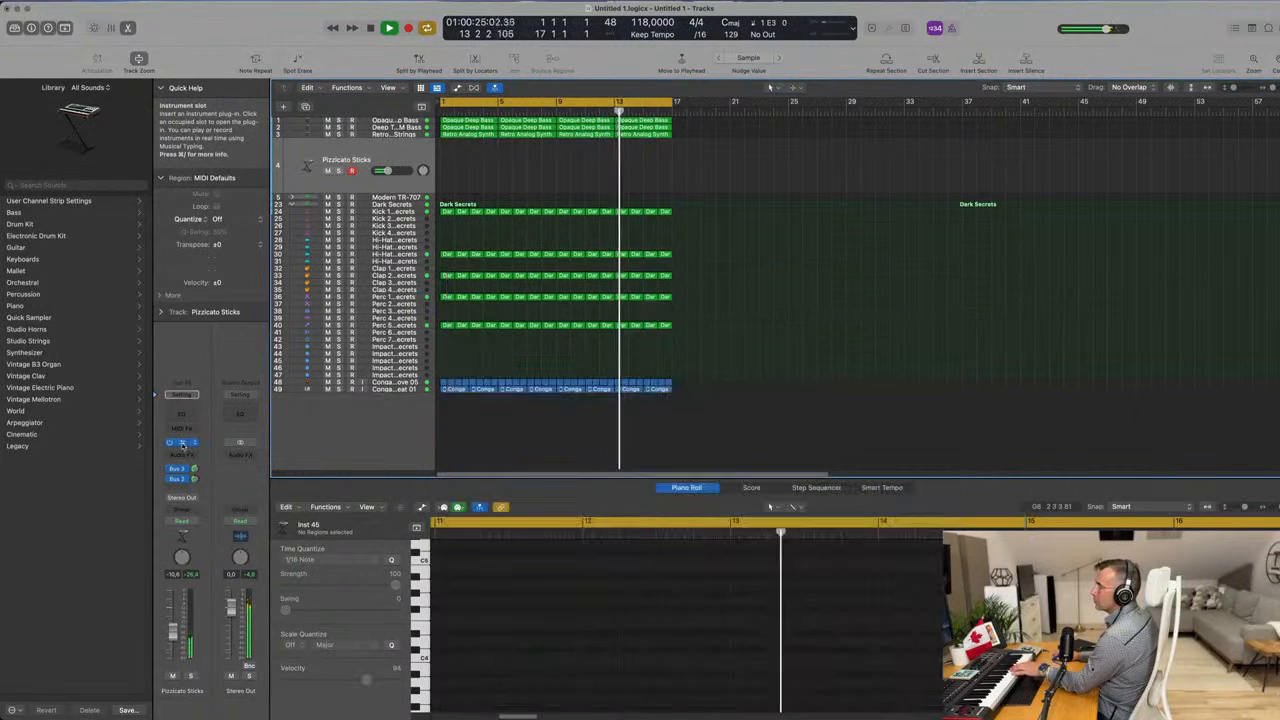
click(183, 443)
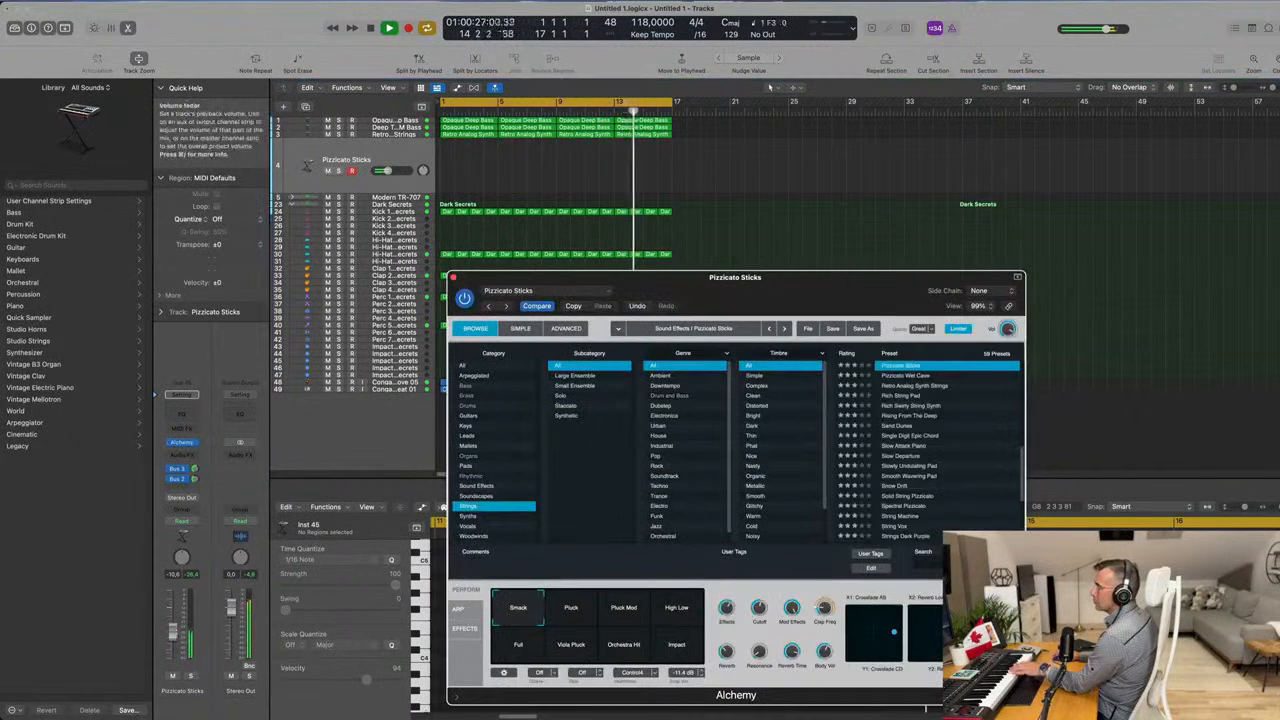
click(176, 608)
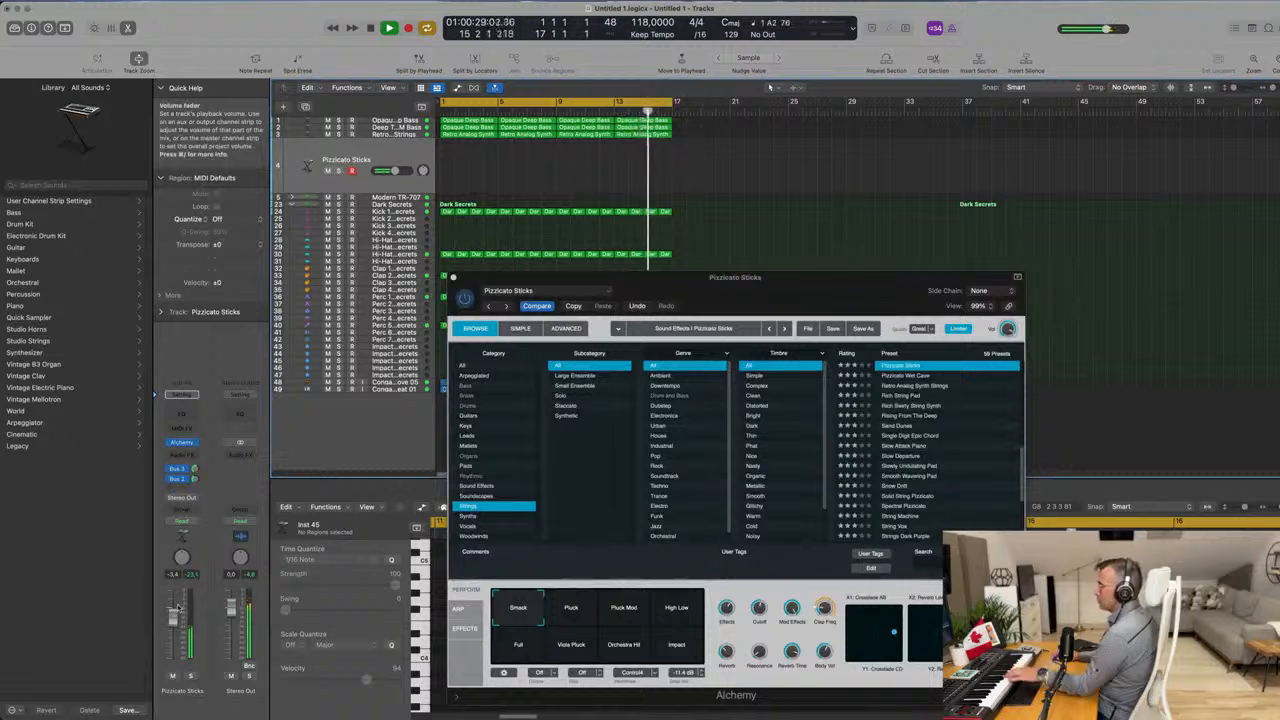
Audition the Pluck and Pluck Mod variations of Pizzicato Sticks, and load the Pizzicato Wet Cave preset.
click(573, 619)
click(623, 612)
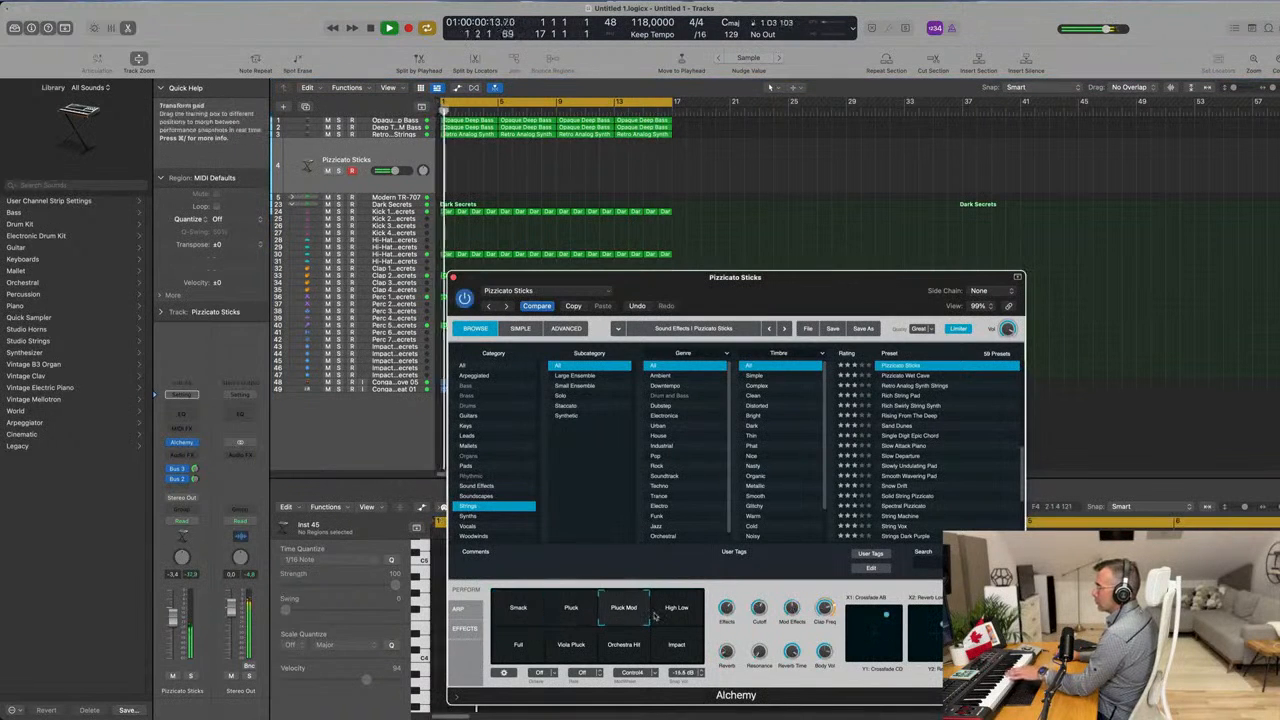
scroll(956, 456, up, 2)
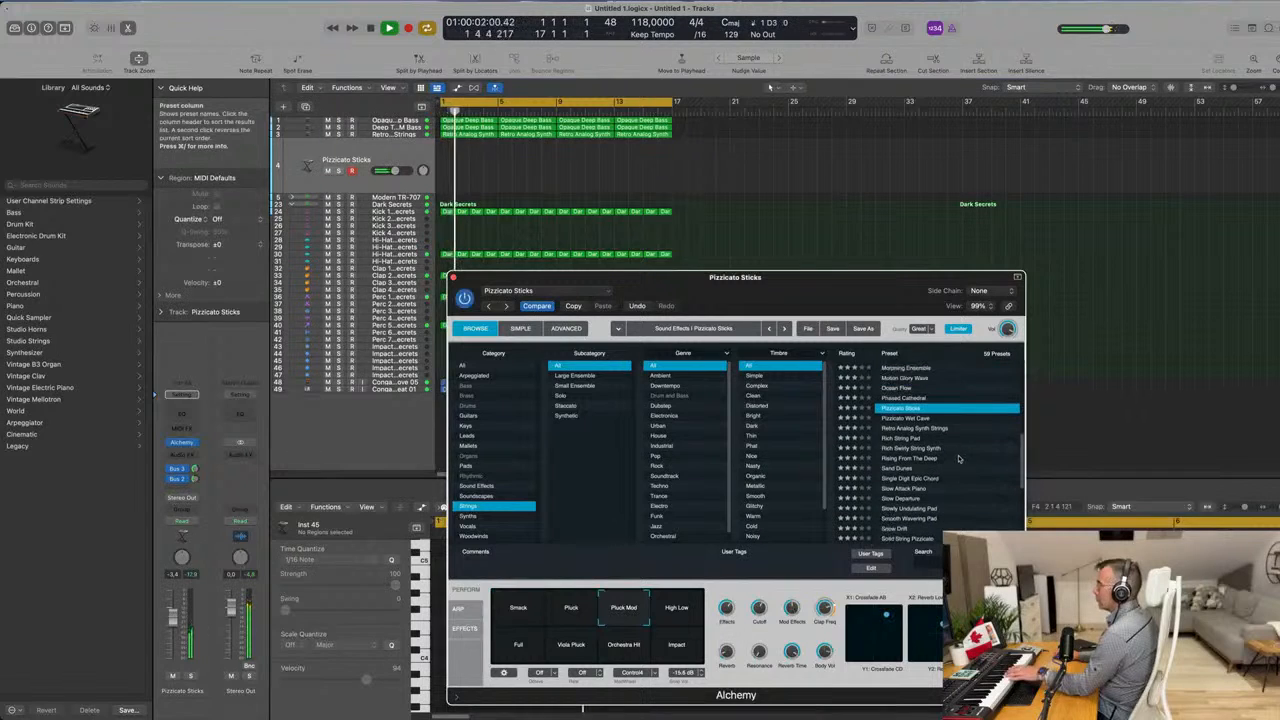
click(899, 399)
click(906, 419)
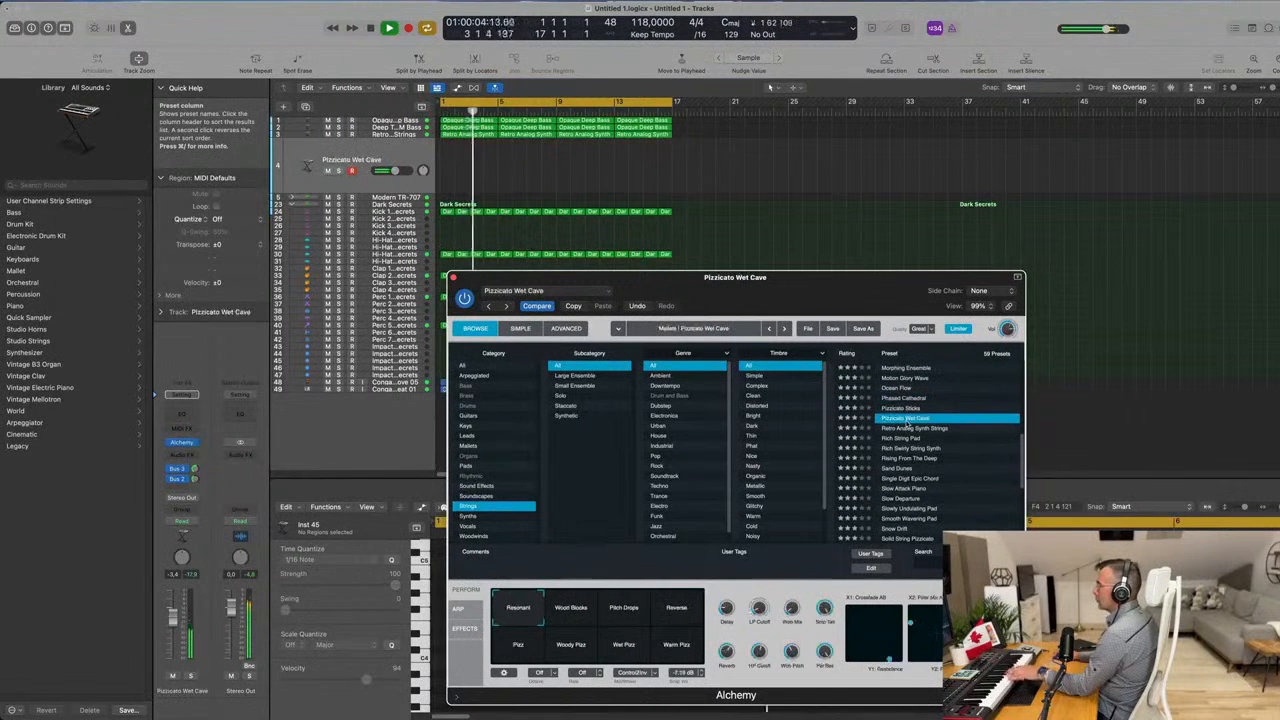
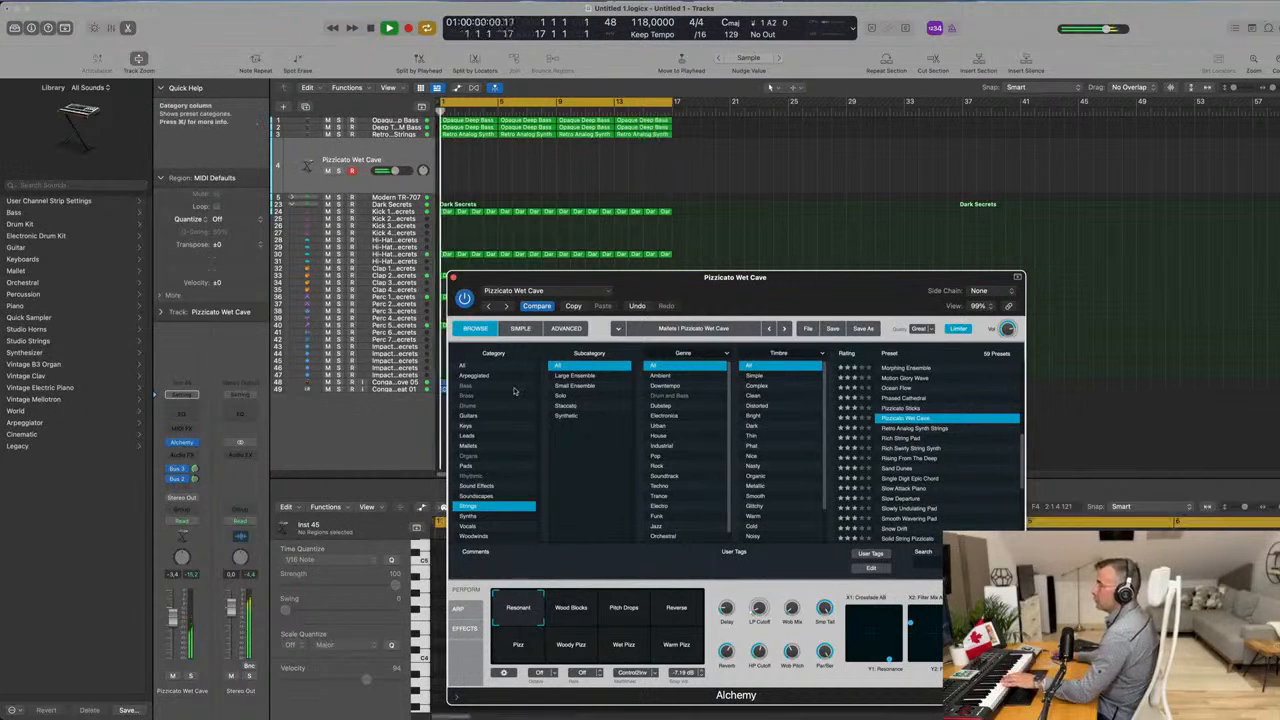
Filter the presets to the Keys category and audition Chillwave Vibes and Curious Hammers.
click(482, 428)
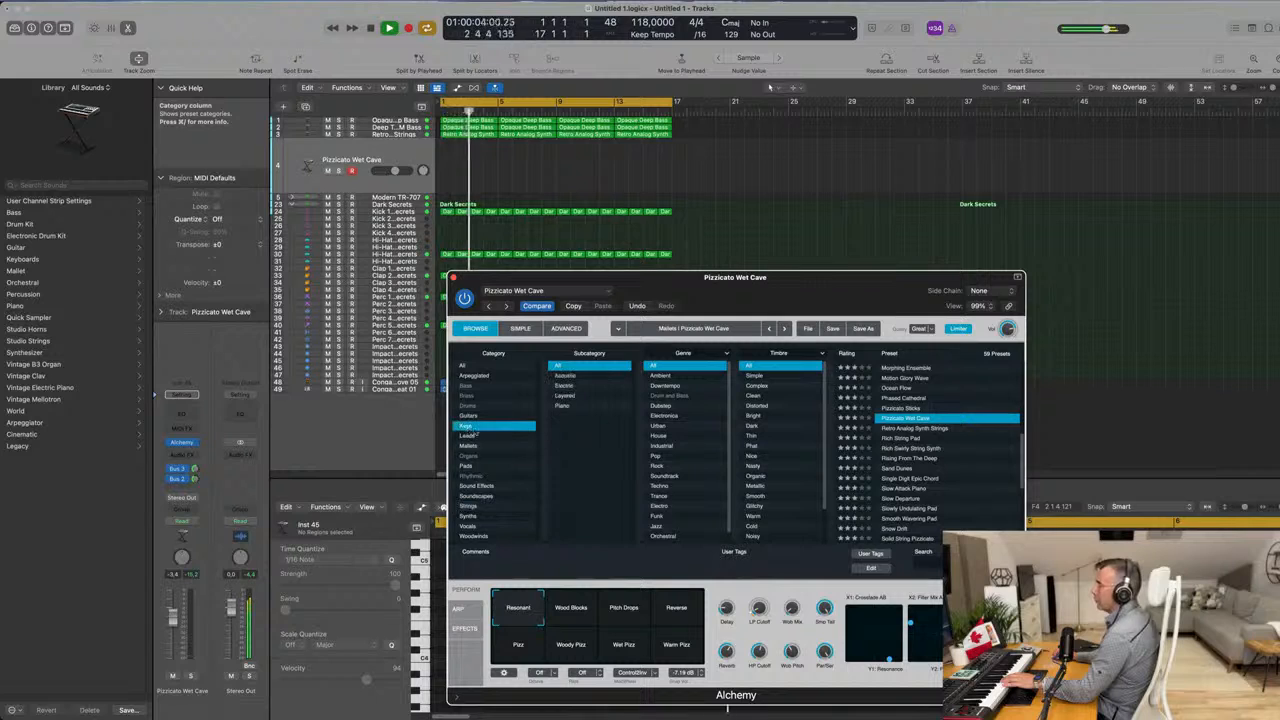
click(912, 398)
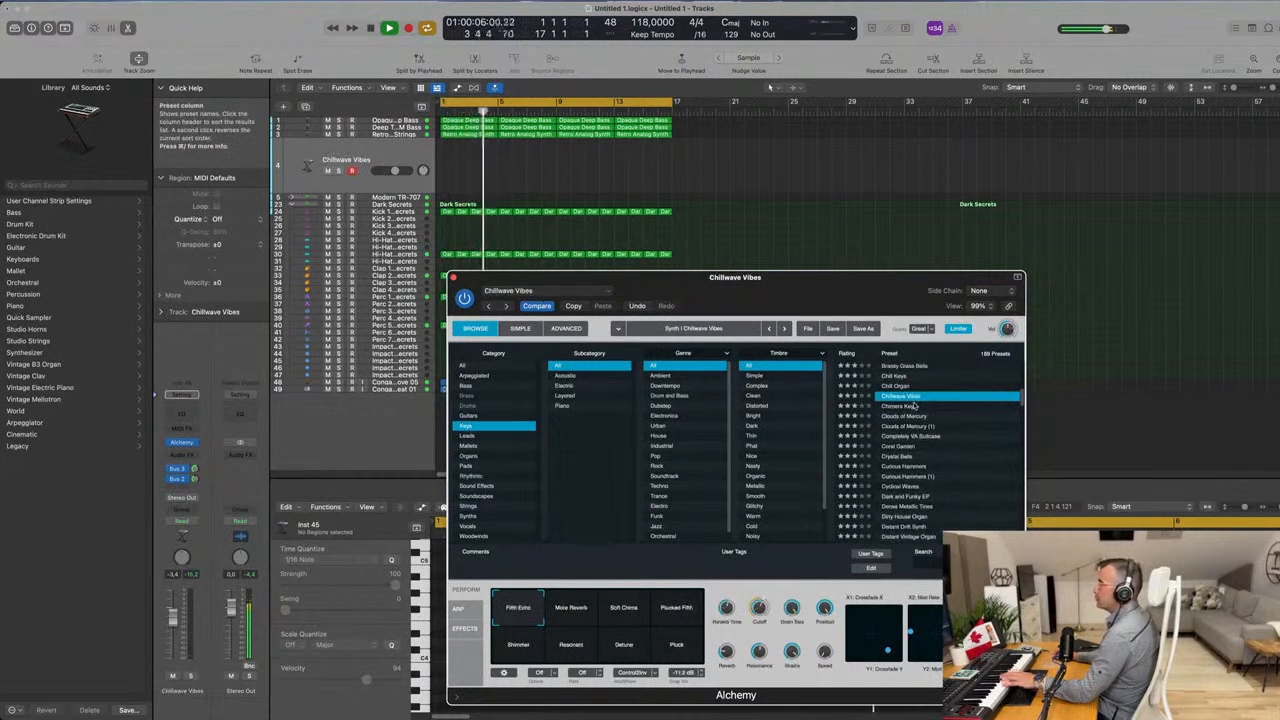
scroll(947, 479, down, 1)
click(921, 457)
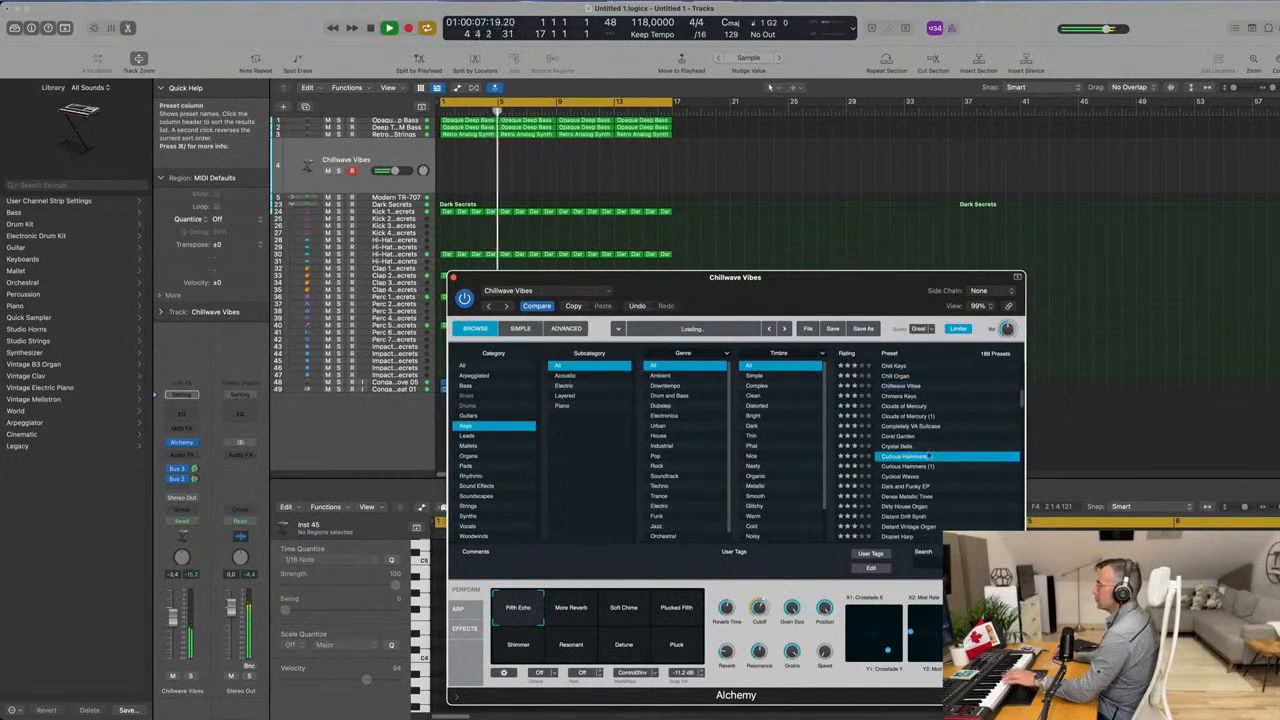
Include all categories, filter the presets to the Plucked subcategory, and load Autoharp-Binaural.
click(466, 367)
scroll(590, 424, down, 5)
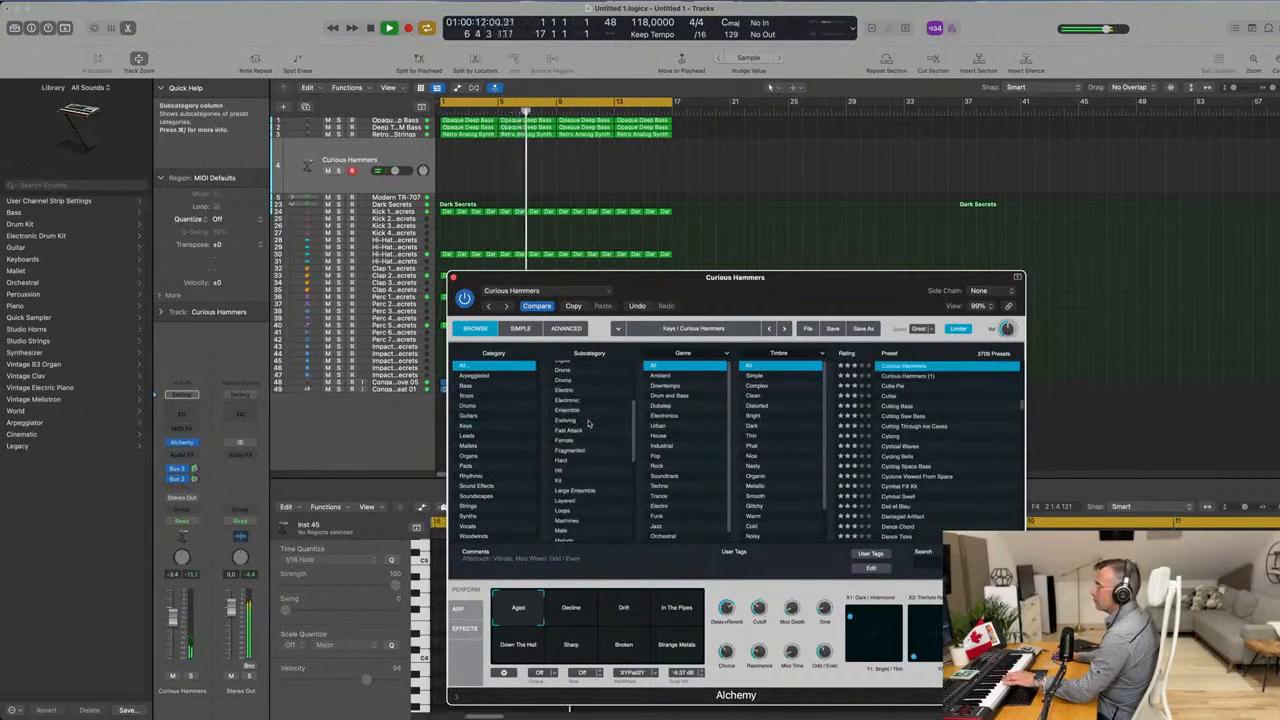
scroll(590, 424, down, 4)
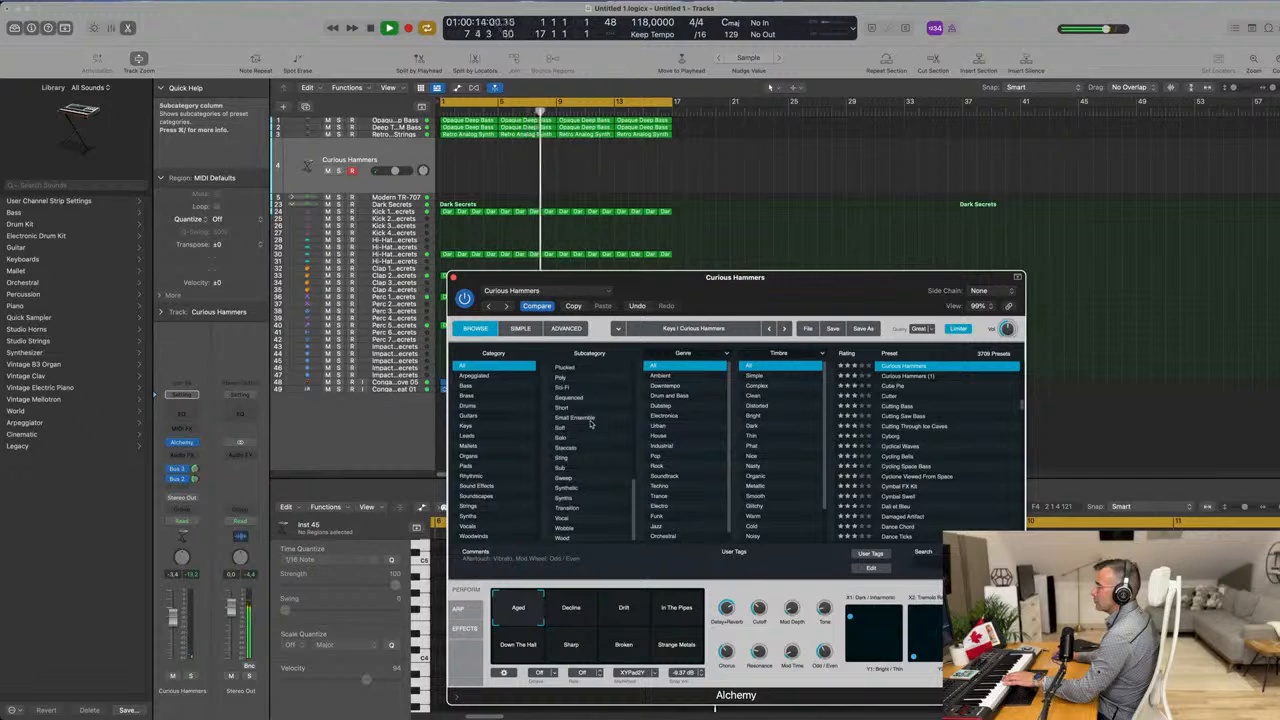
click(564, 441)
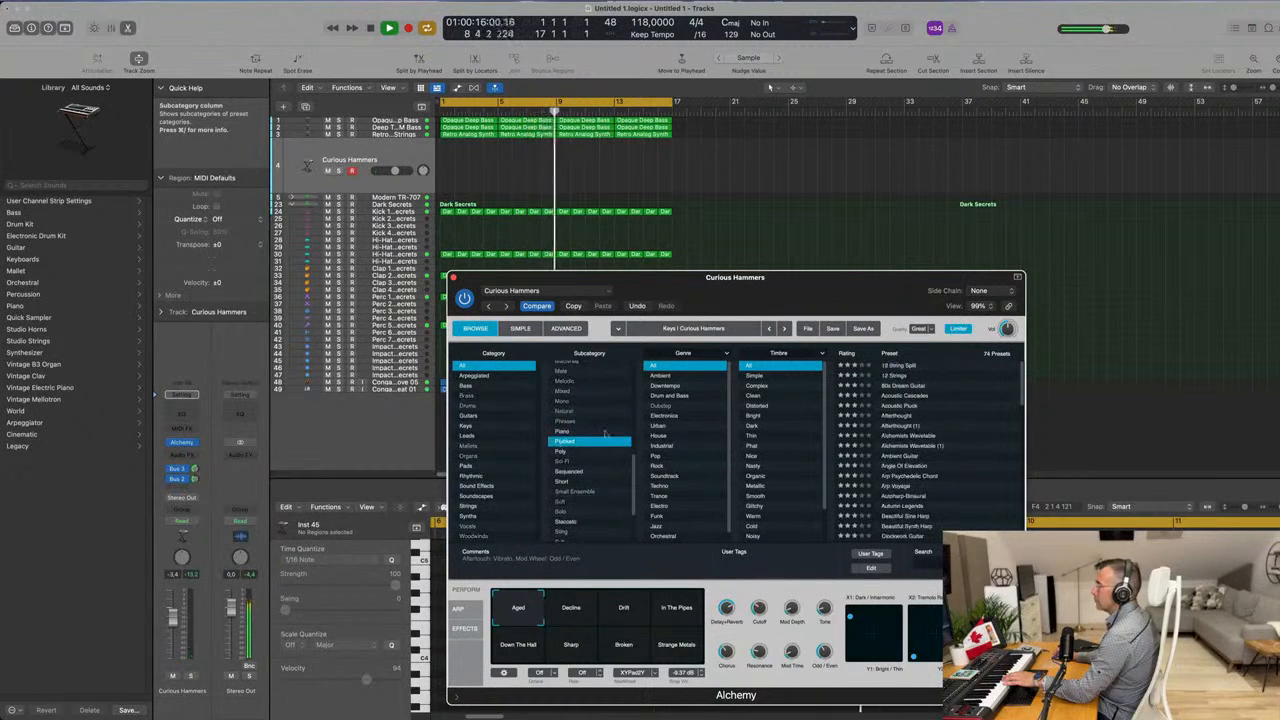
click(914, 452)
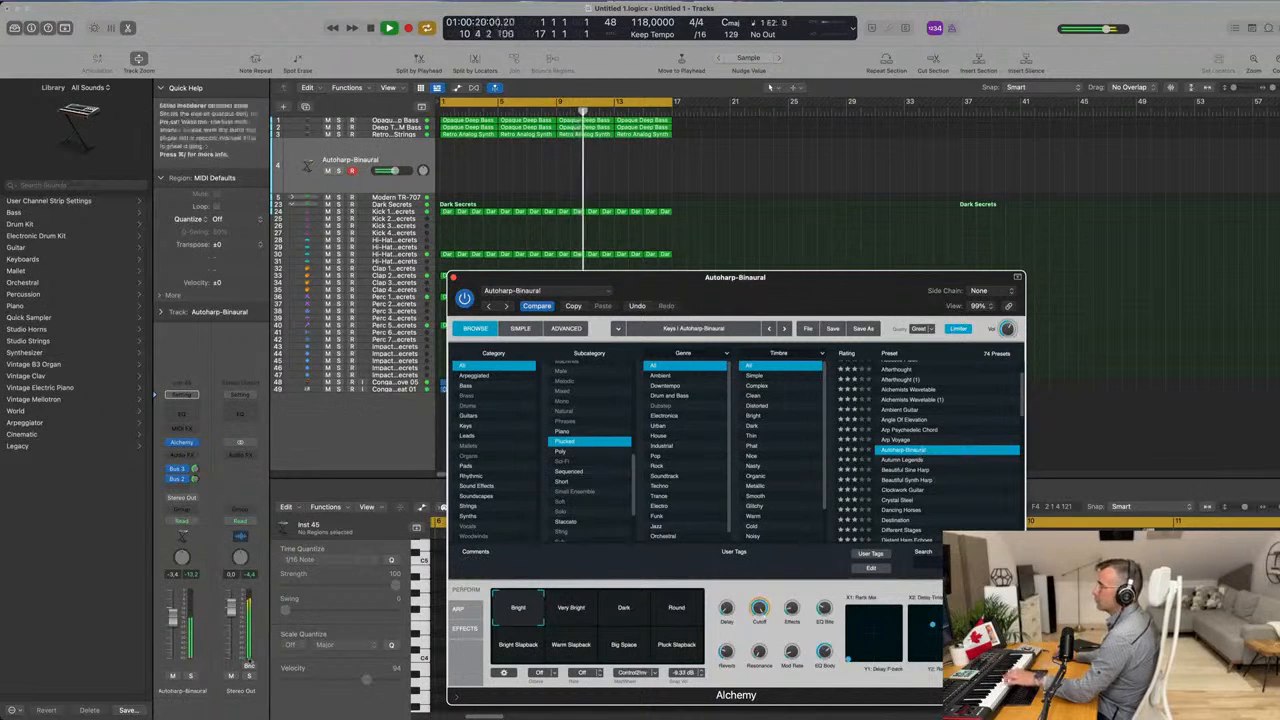
Audition the Beautiful Sine Harp and Dancing Horses presets while adjusting the track volume to balance the sound with the mix.
key(super+w)
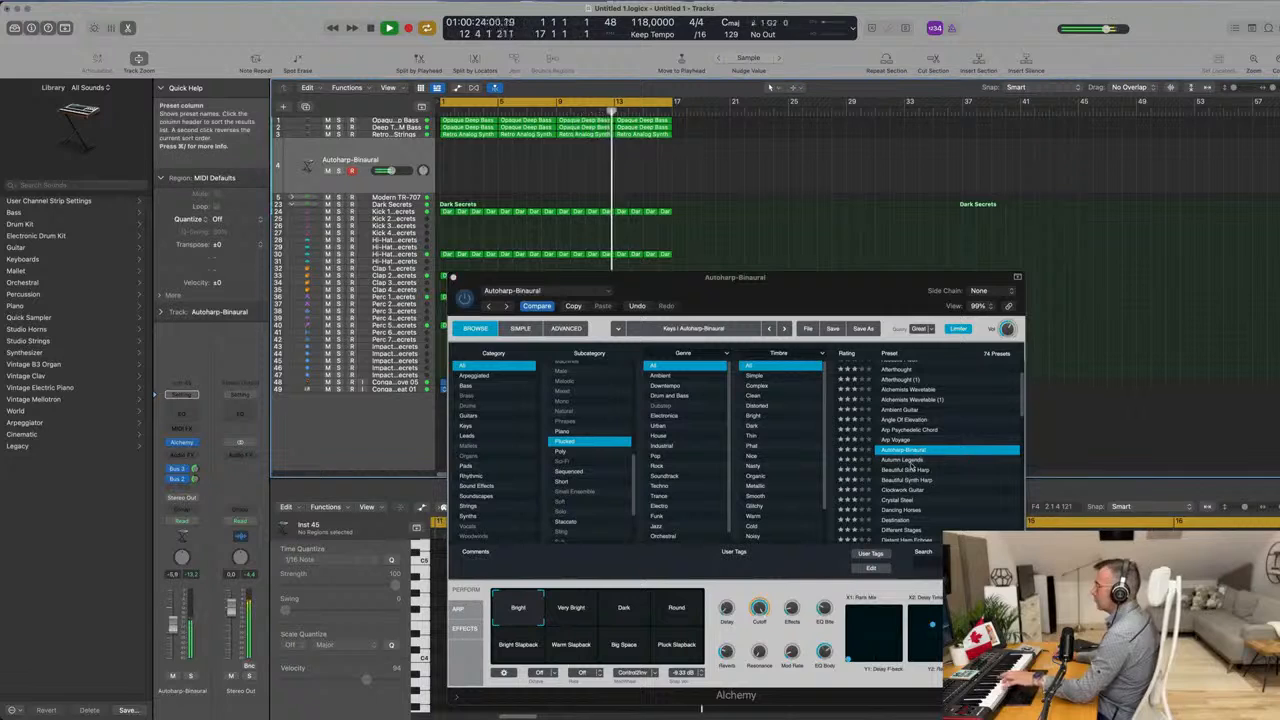
click(906, 470)
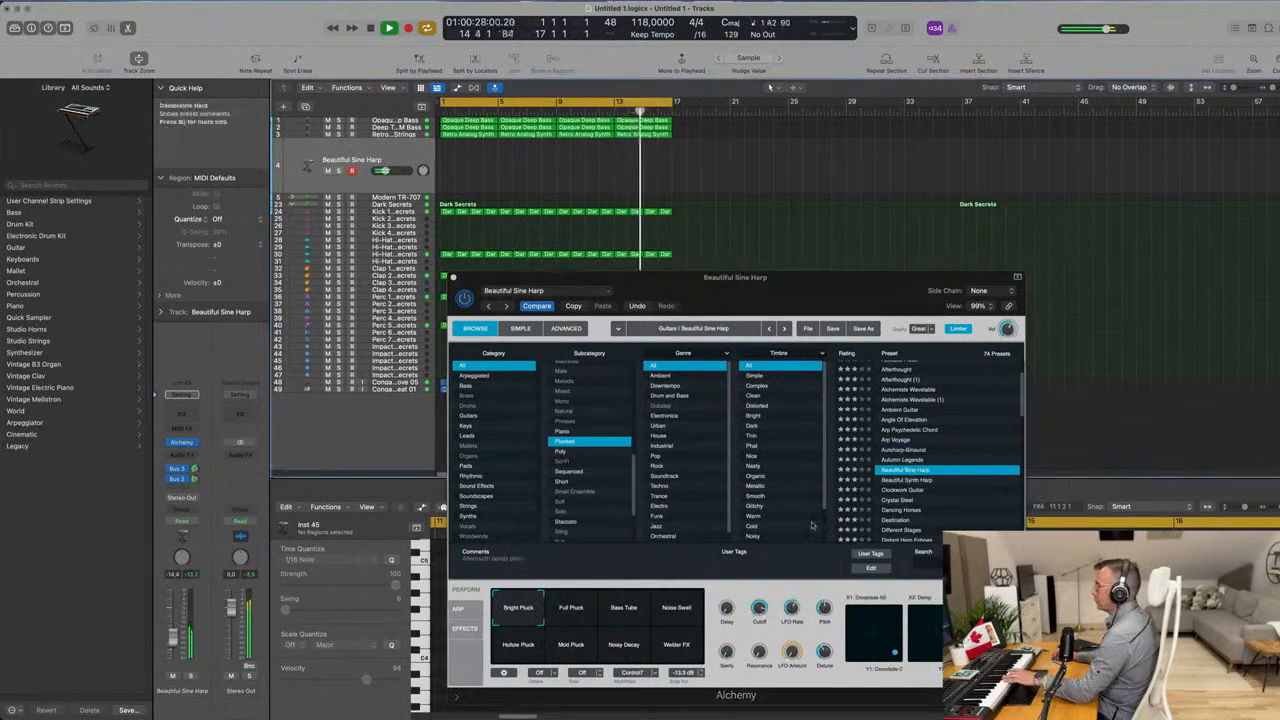
click(898, 511)
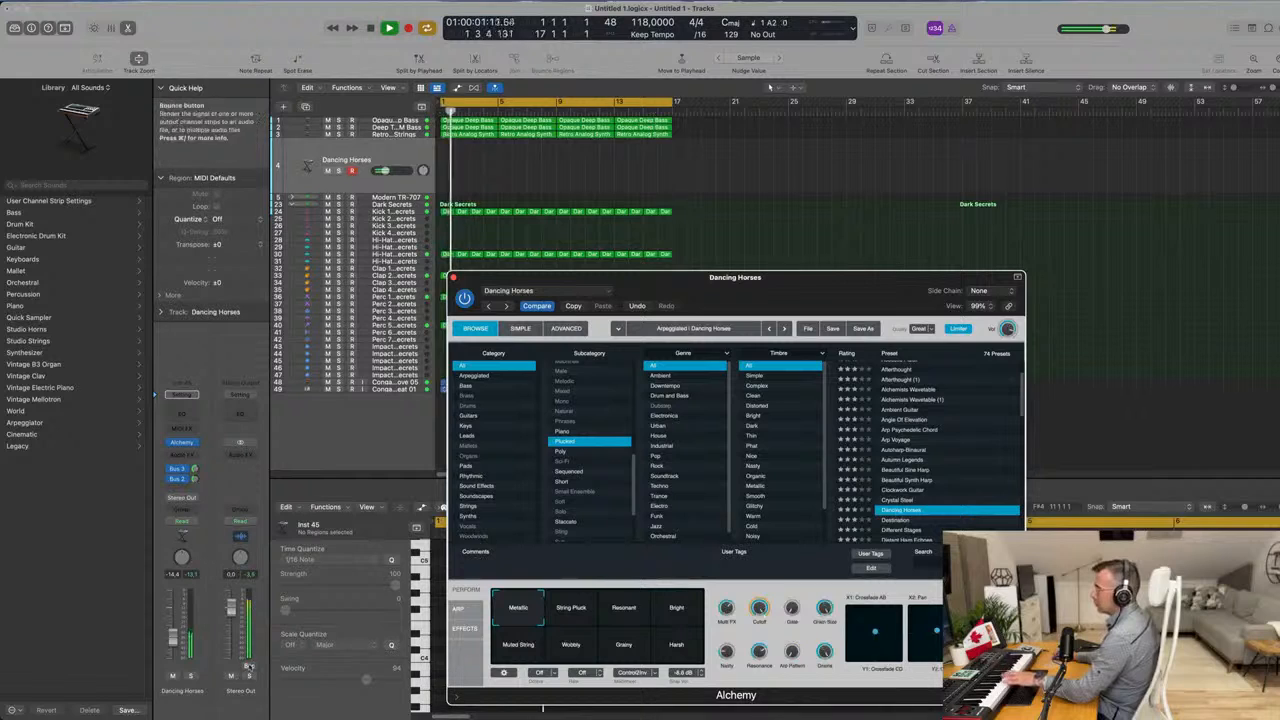
drag(385, 171, 389, 171)
Audition the String Pluck, Resonant, Bright, Wobbly and Grainy variations of Dancing Horses in the transform pad.
click(571, 613)
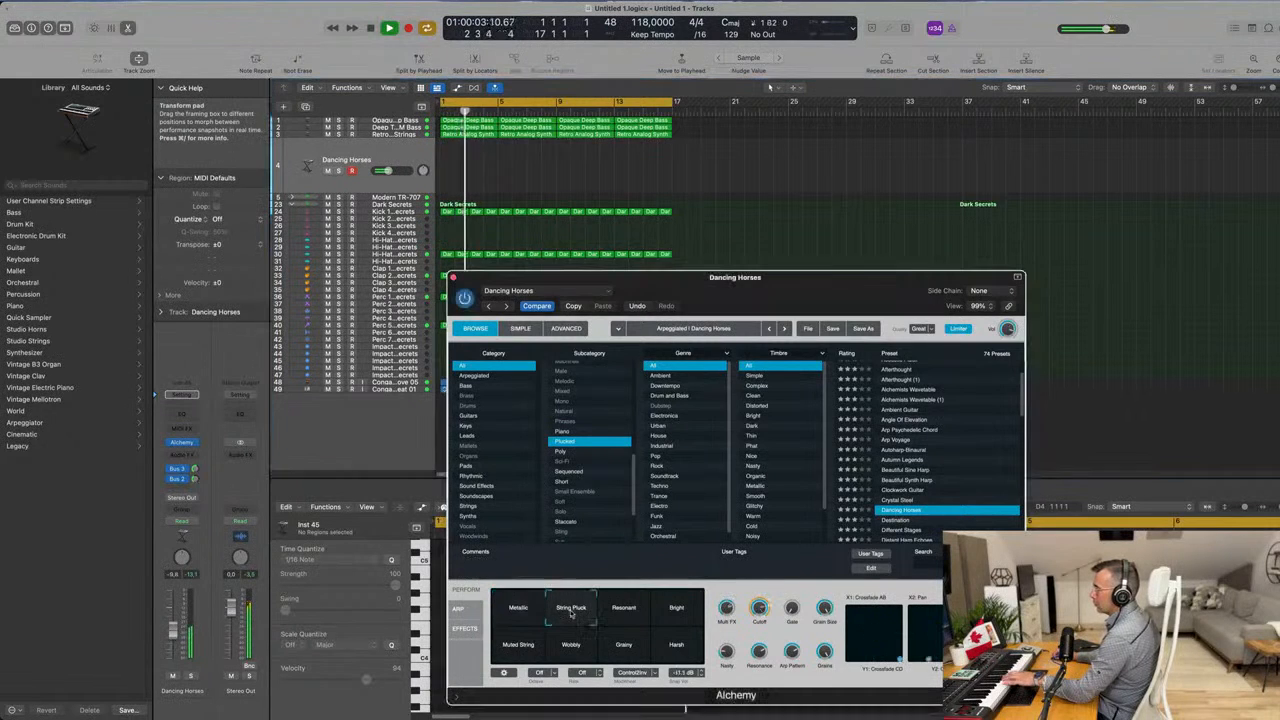
click(620, 616)
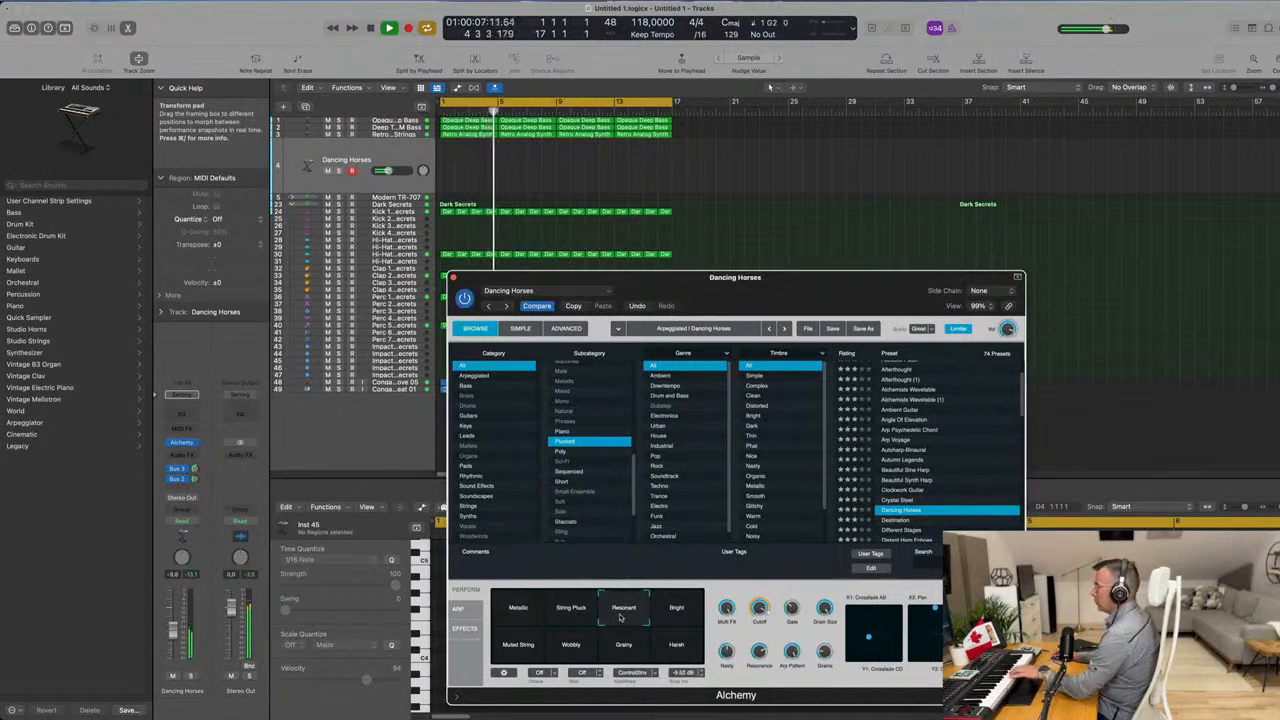
click(671, 624)
click(571, 651)
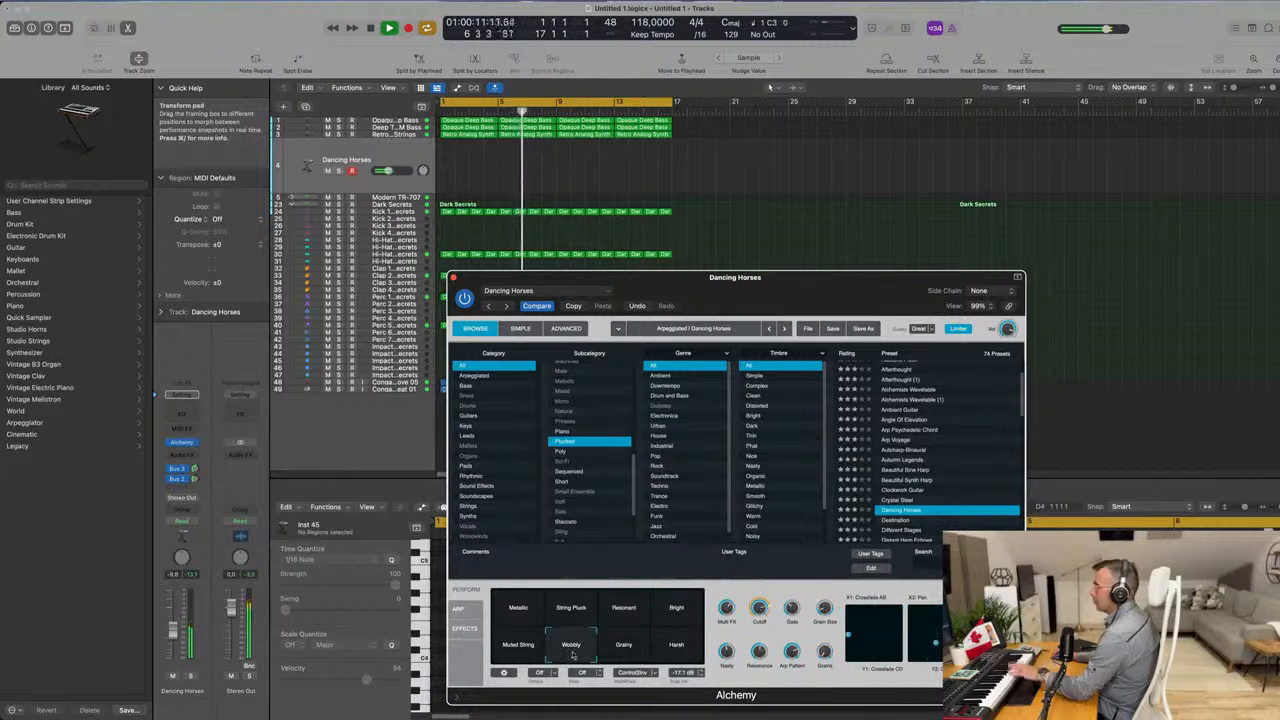
click(622, 649)
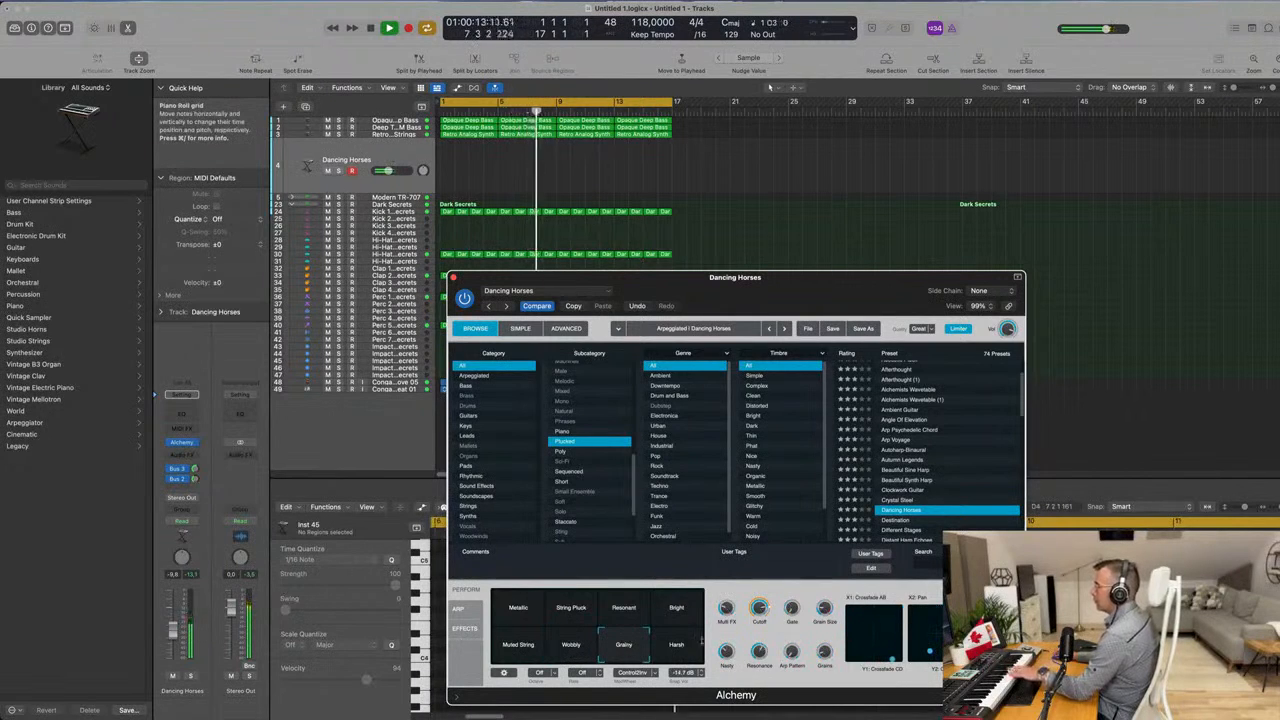
Load the Destination preset and move the Alchemy window up and away from the channel strips.
scroll(977, 425, down, 3)
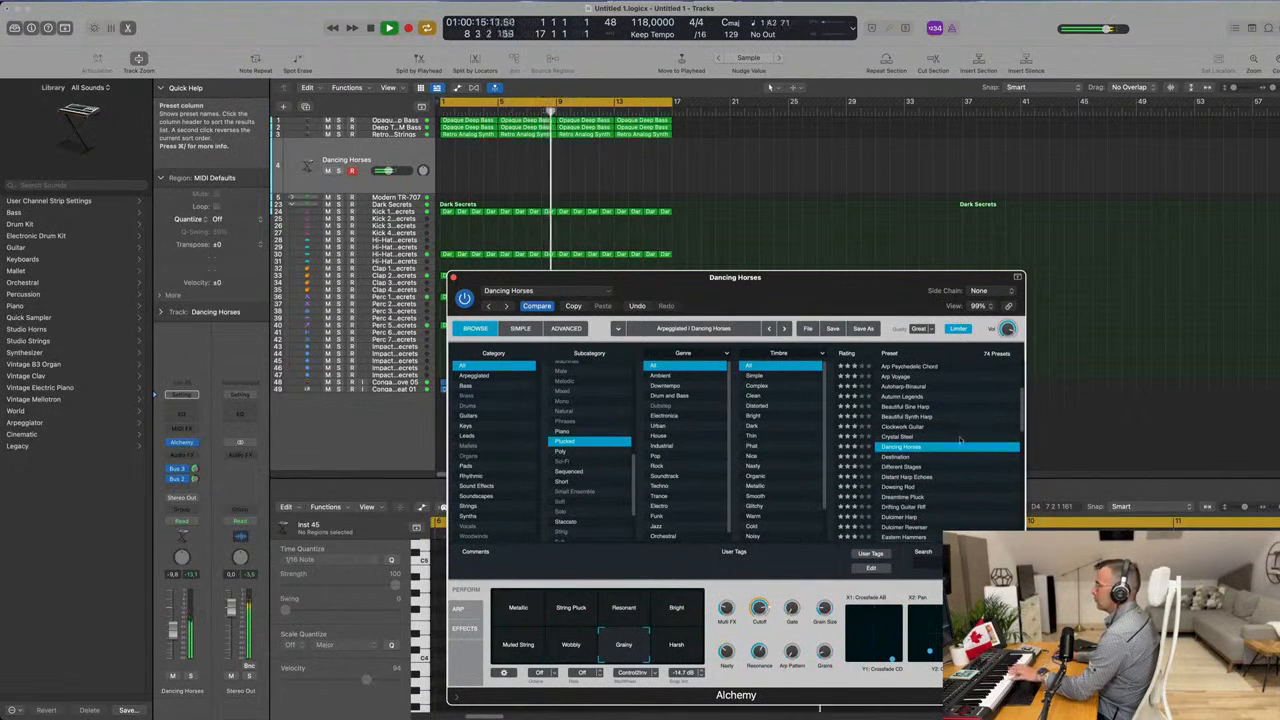
click(908, 458)
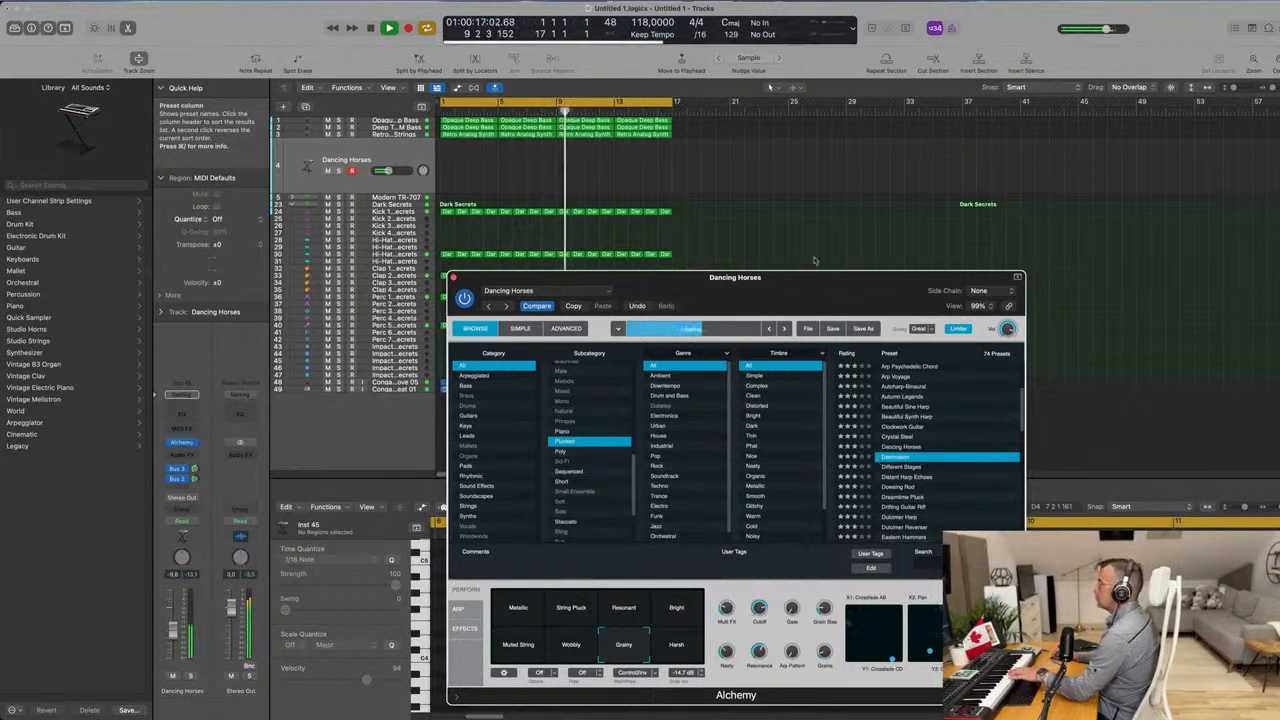
drag(824, 284, 886, 240)
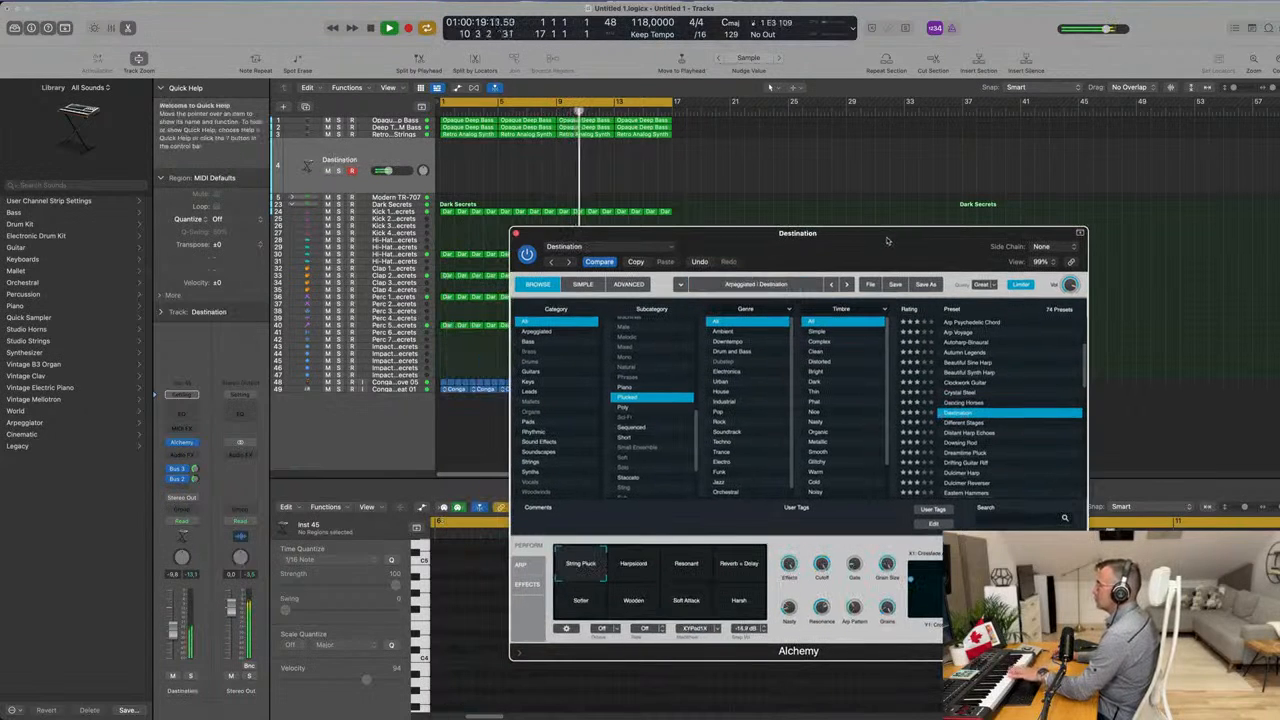
Load the Different Stages preset and compare its Thinner and String Arp variations.
click(976, 423)
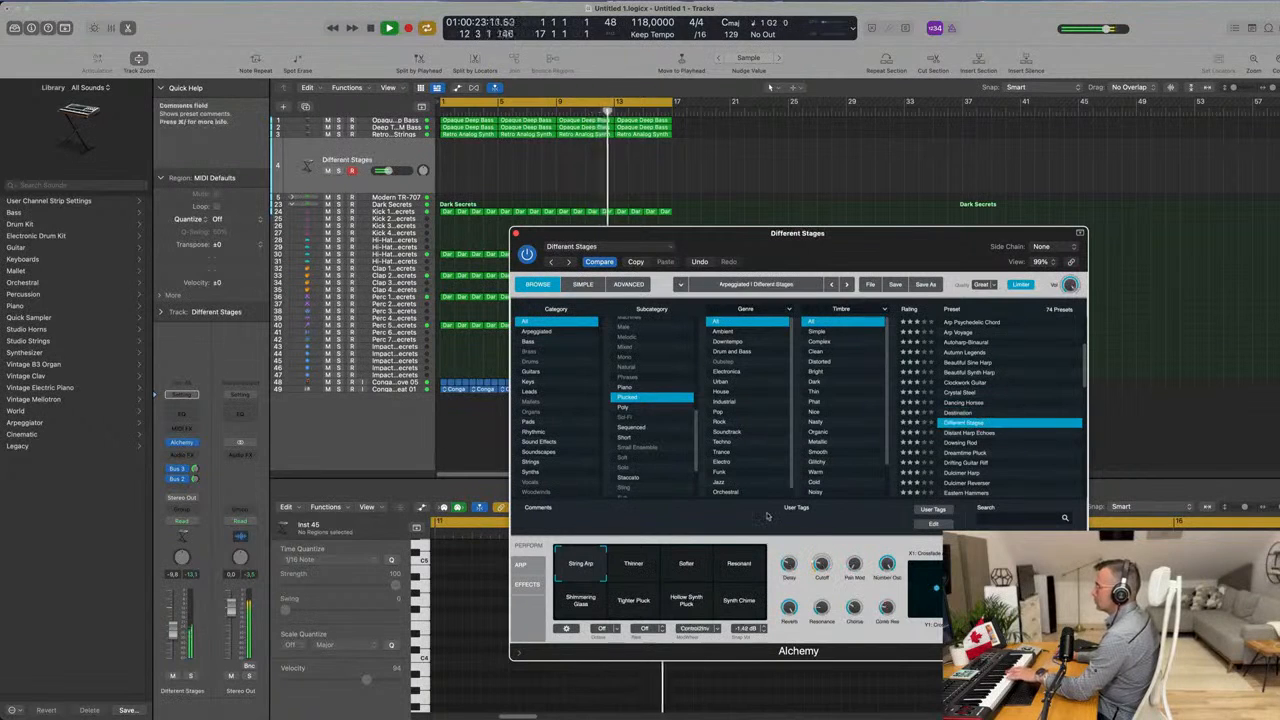
click(652, 574)
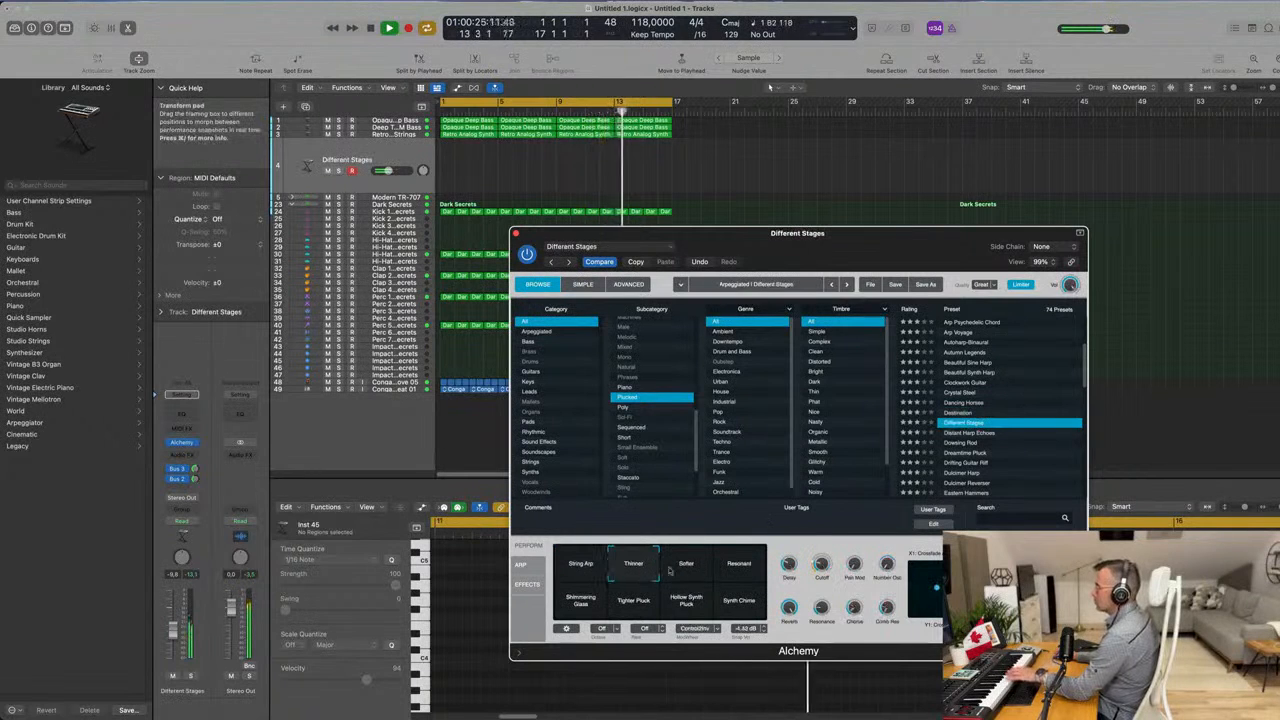
click(595, 567)
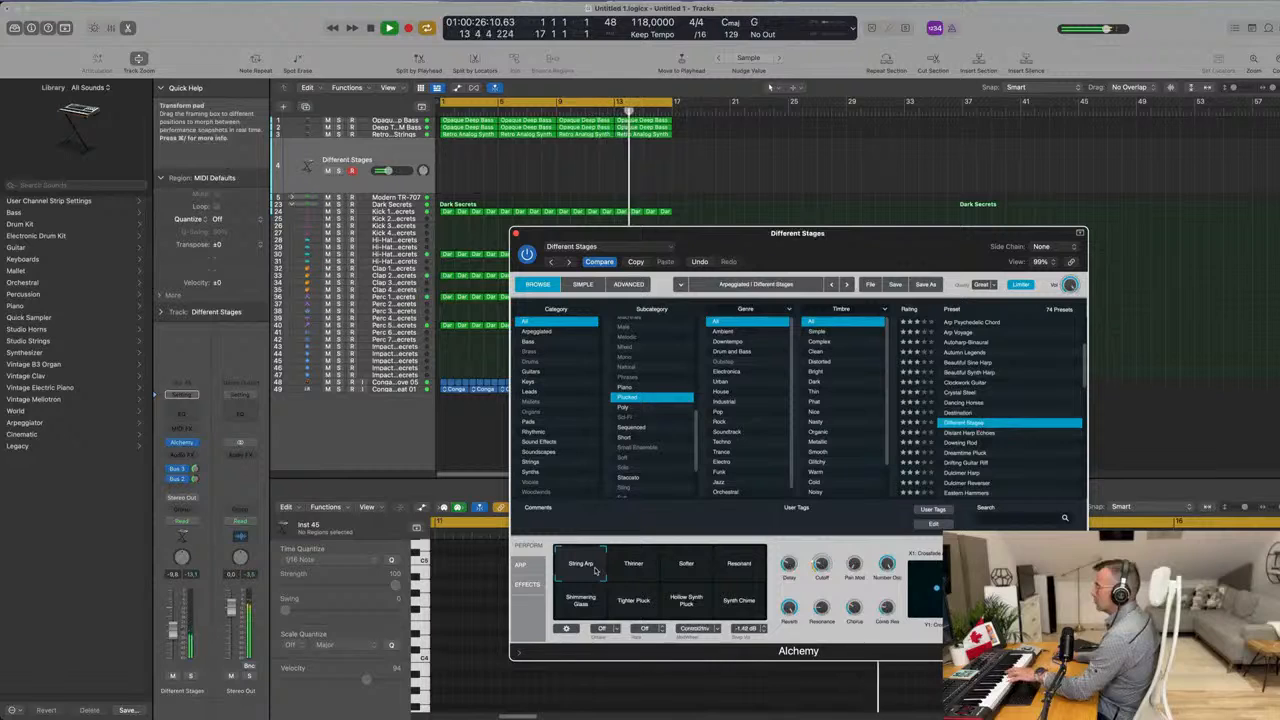
Audition the Dowsing Rod preset and load Dreamtime Pluck on the track.
click(958, 444)
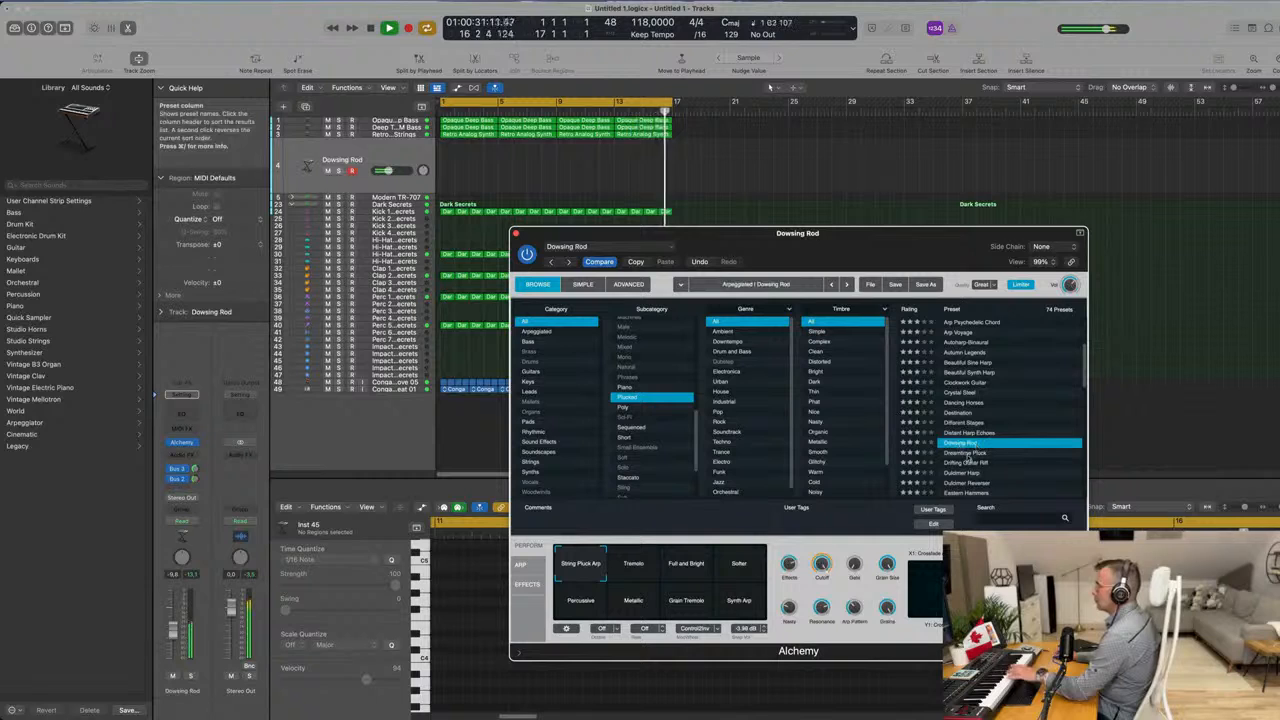
click(968, 455)
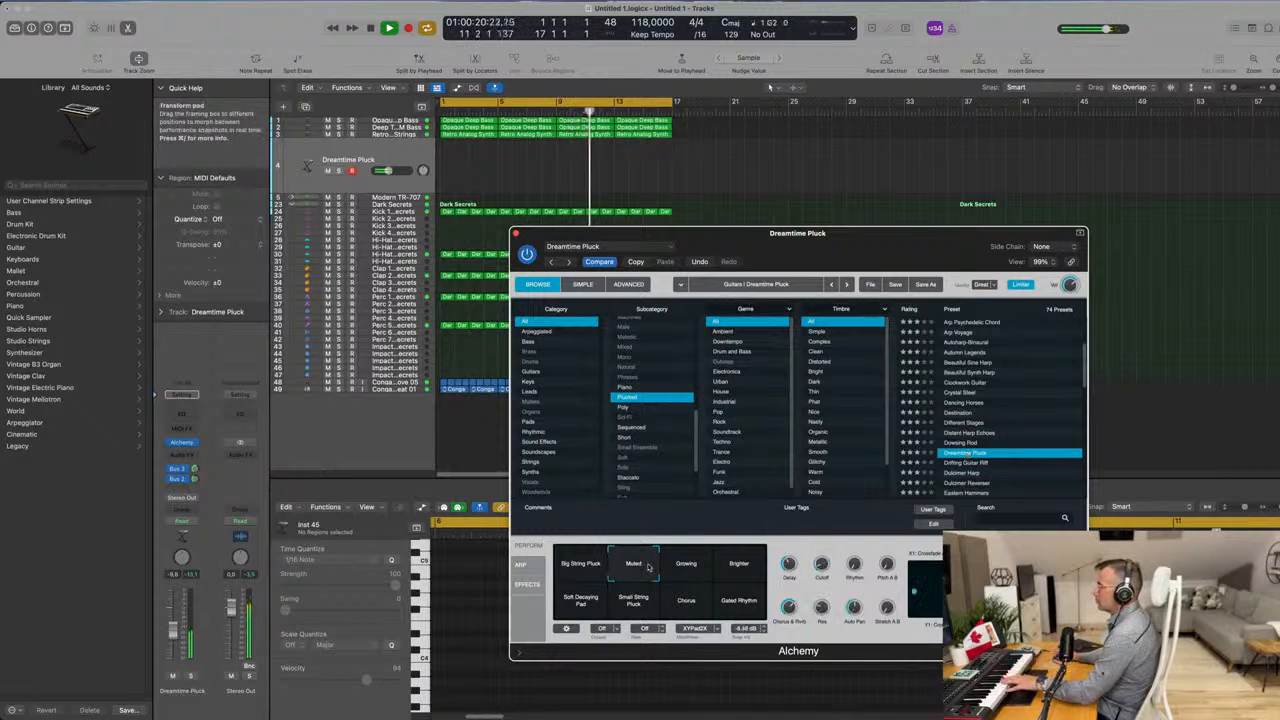
Audition the Growing variation of Dreamtime Pluck, choose Brighter instead, and lower the track's volume slightly.
drag(173, 630, 172, 623)
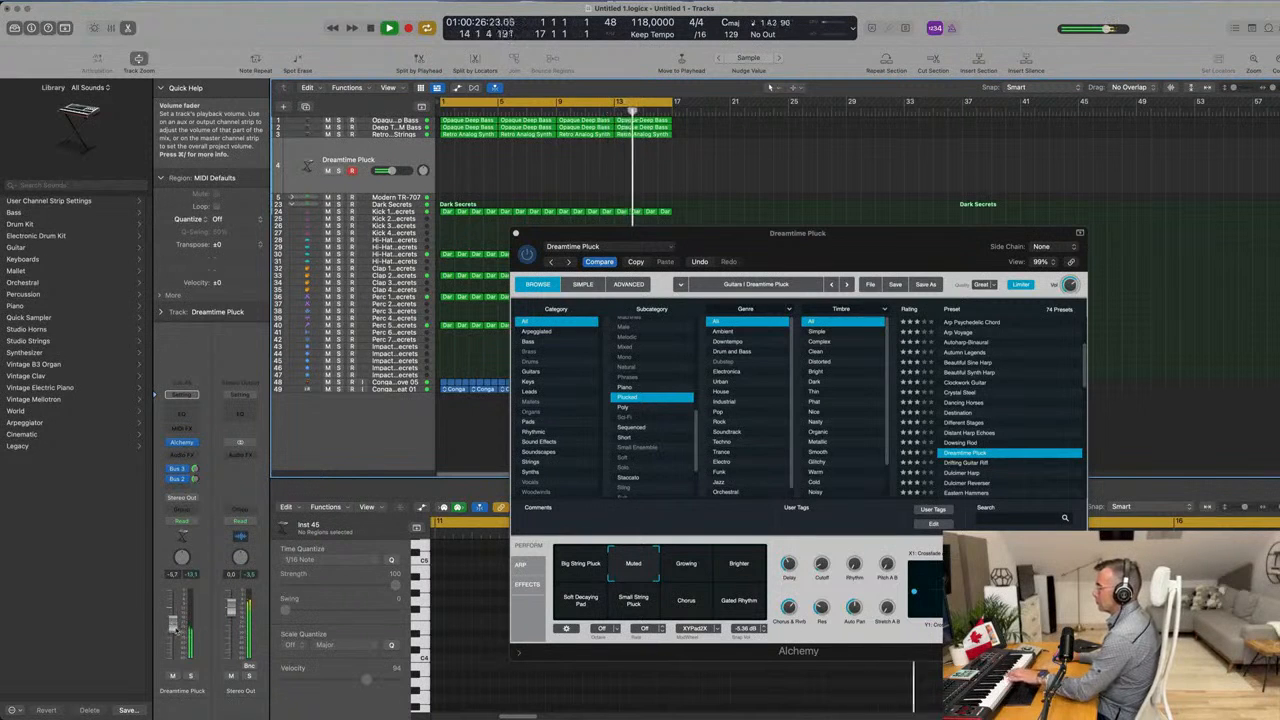
click(687, 568)
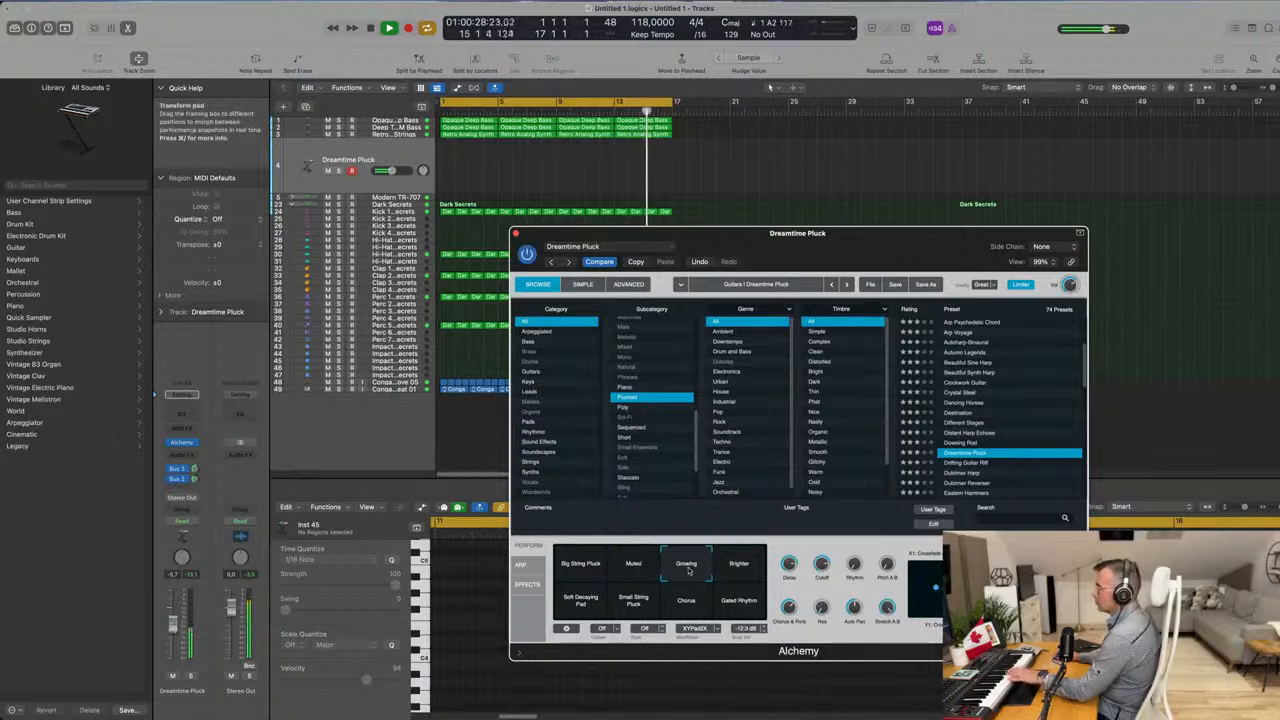
click(740, 571)
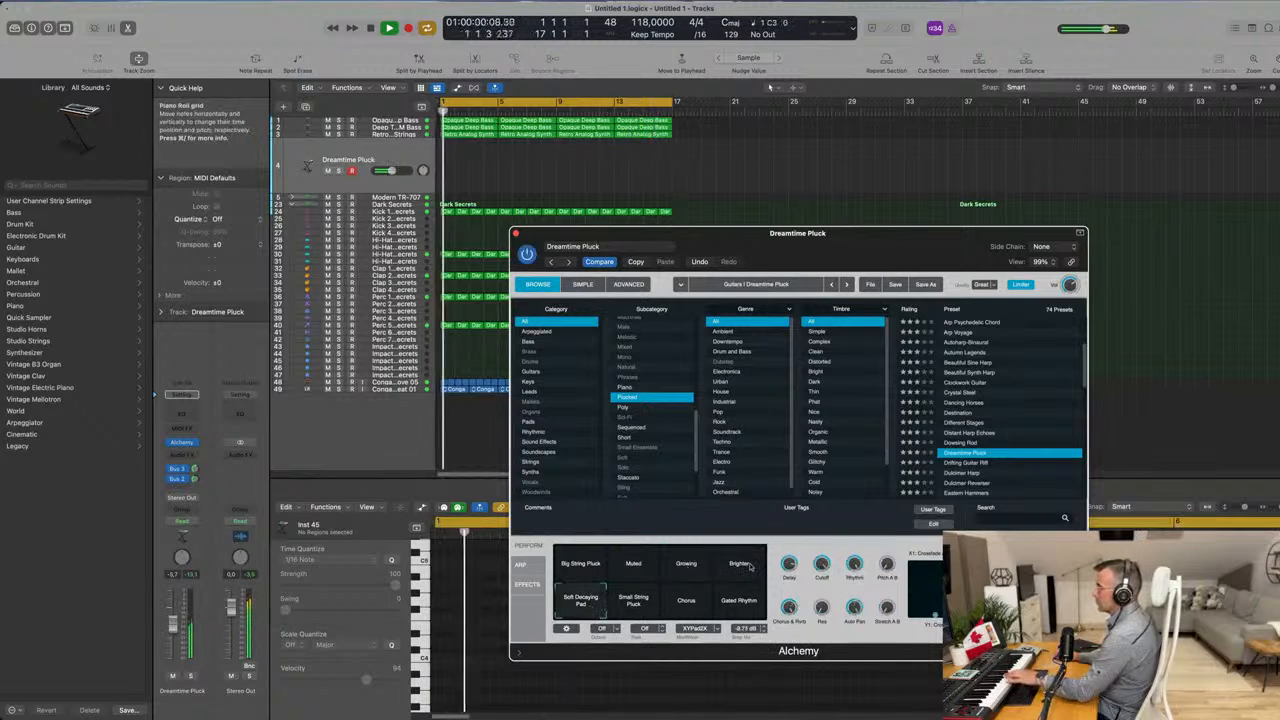
drag(173, 621, 173, 635)
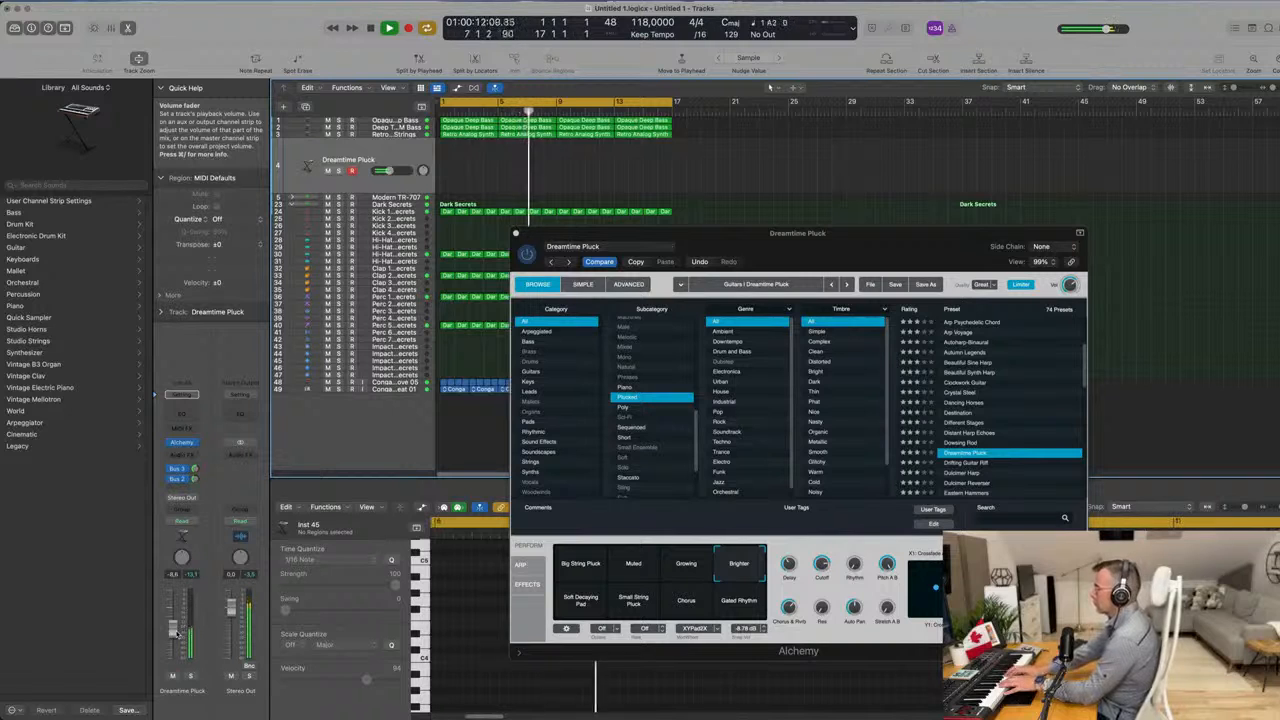
Record a short pluck riff from bar 9 on the Dreamtime Pluck track and move the region to bar 1.
key(r)
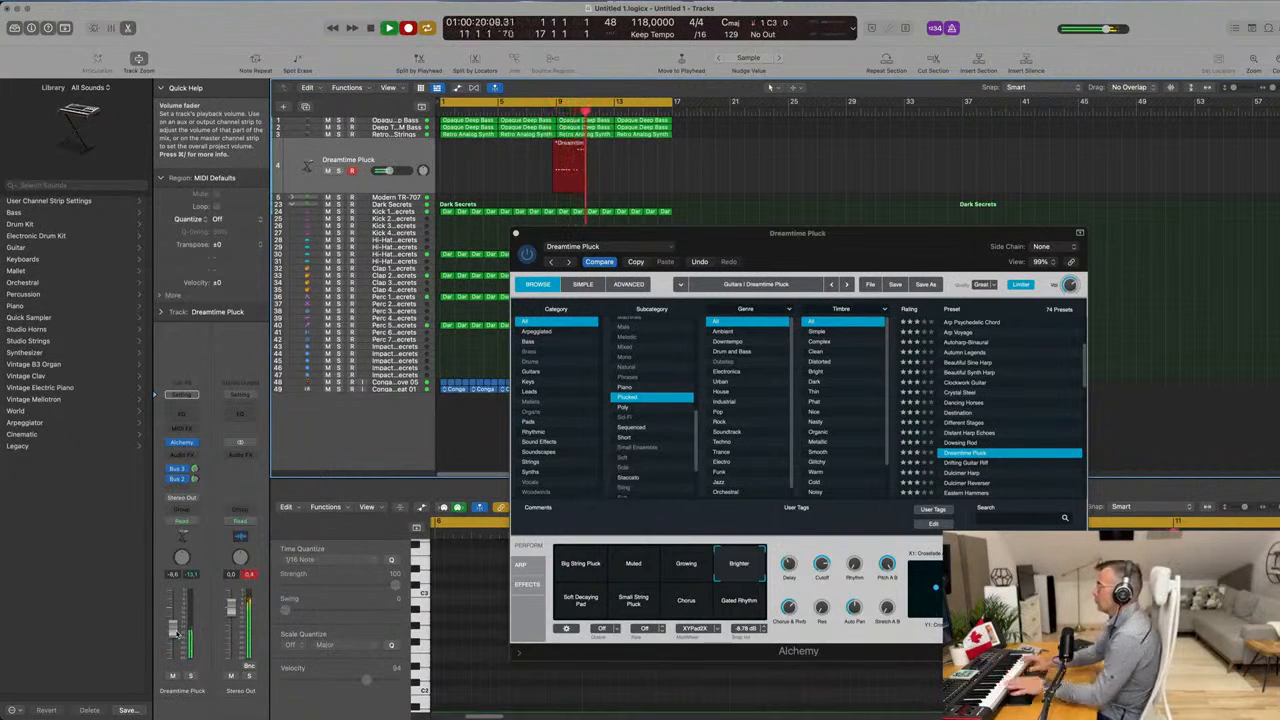
key(space)
drag(554, 145, 449, 146)
key(Return)
key(space)
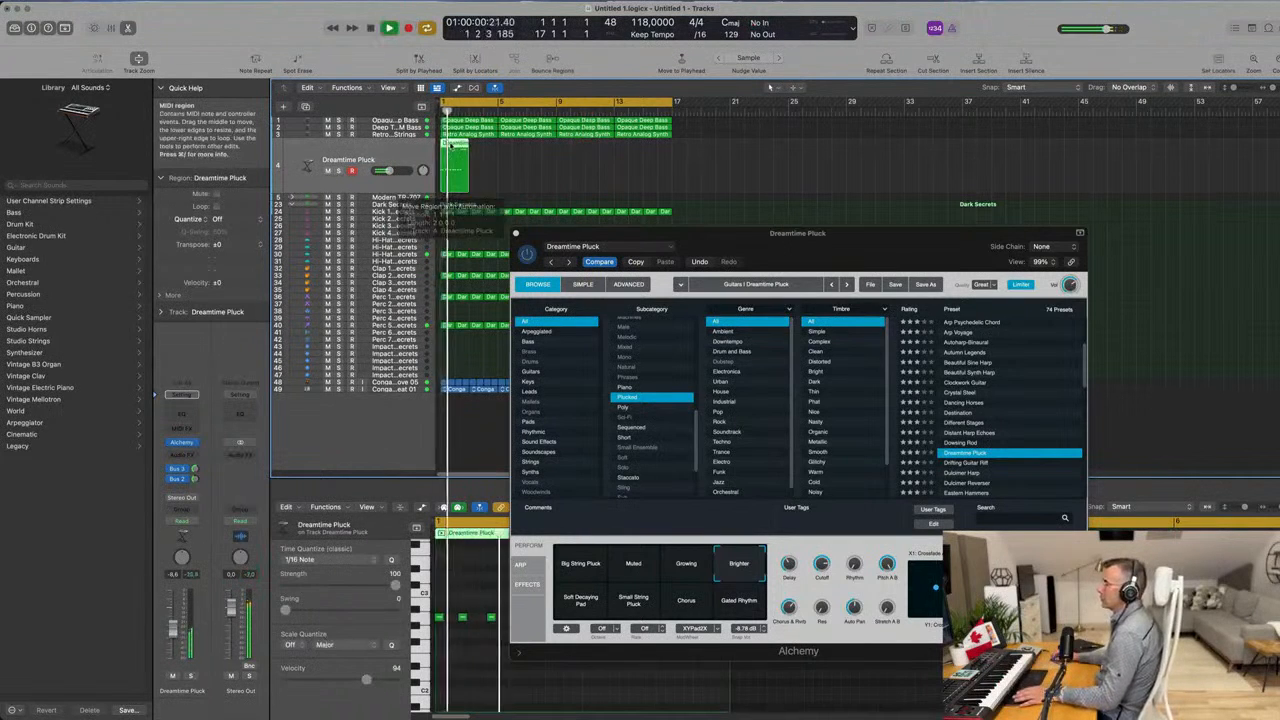
Open the recorded riff in the Piano Roll and quantize all its notes to 1/16 Note.
key(p)
drag(568, 237, 829, 199)
key(space)
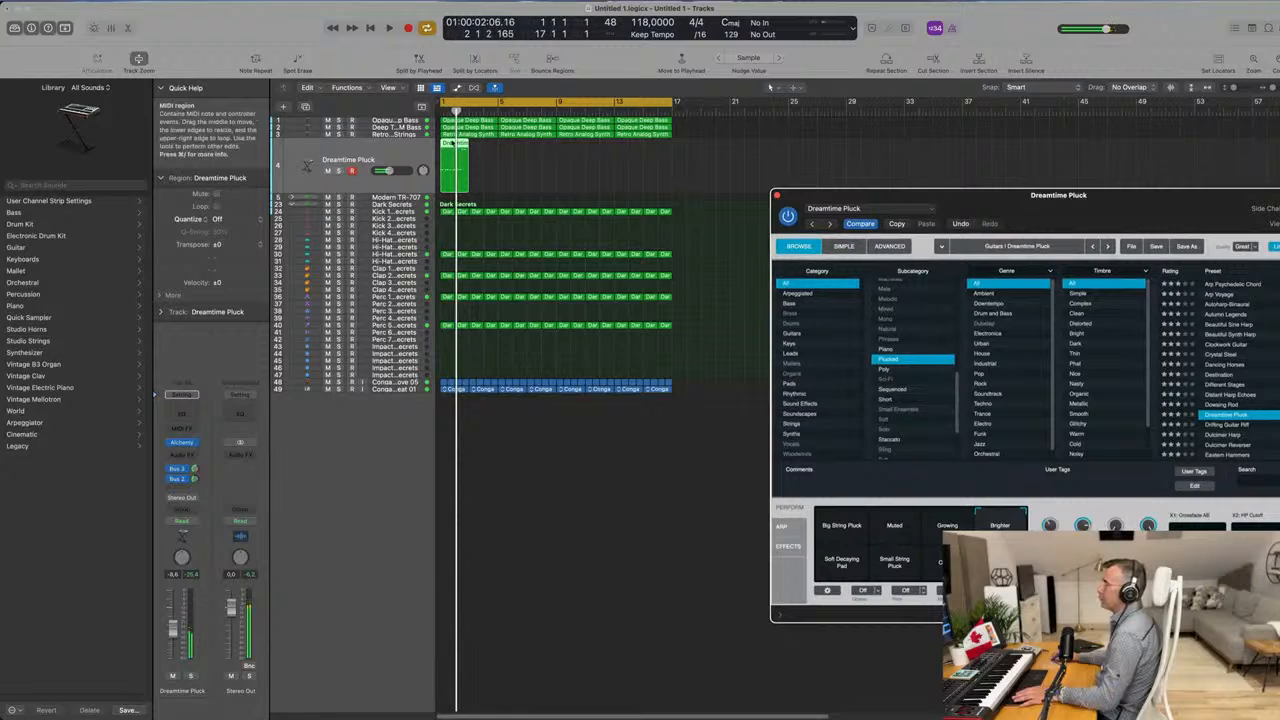
key(p)
key(super+a)
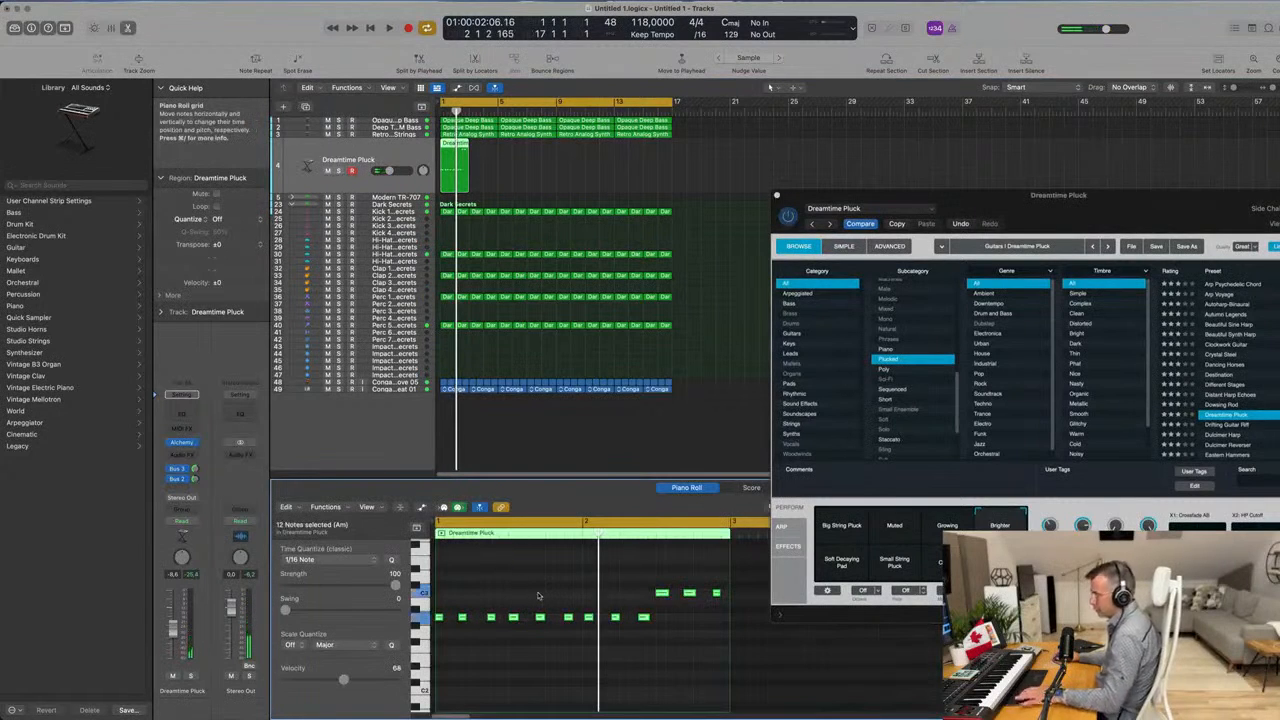
key(Return)
key(space)
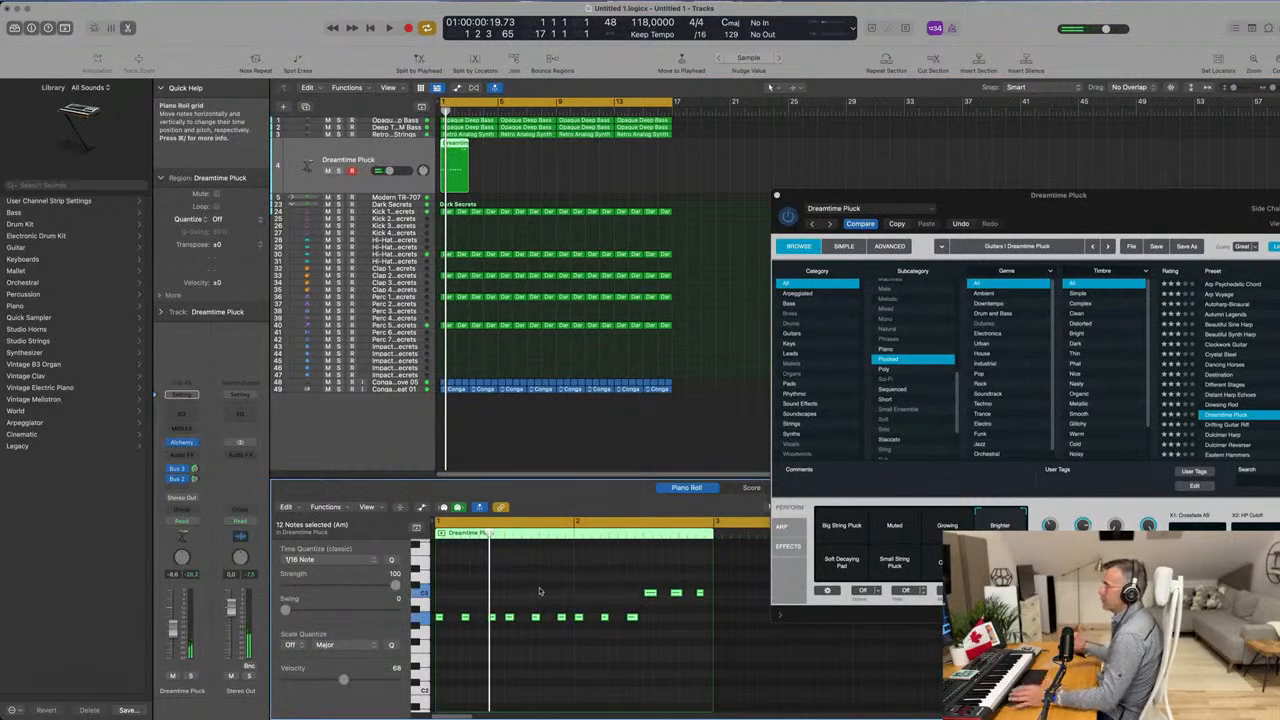
Repeat the two-bar Dreamtime Pluck region across the 16-bar loop and show the mixer.
drag(1081, 199, 995, 195)
key(space)
key(space)
click(528, 190)
click(442, 169)
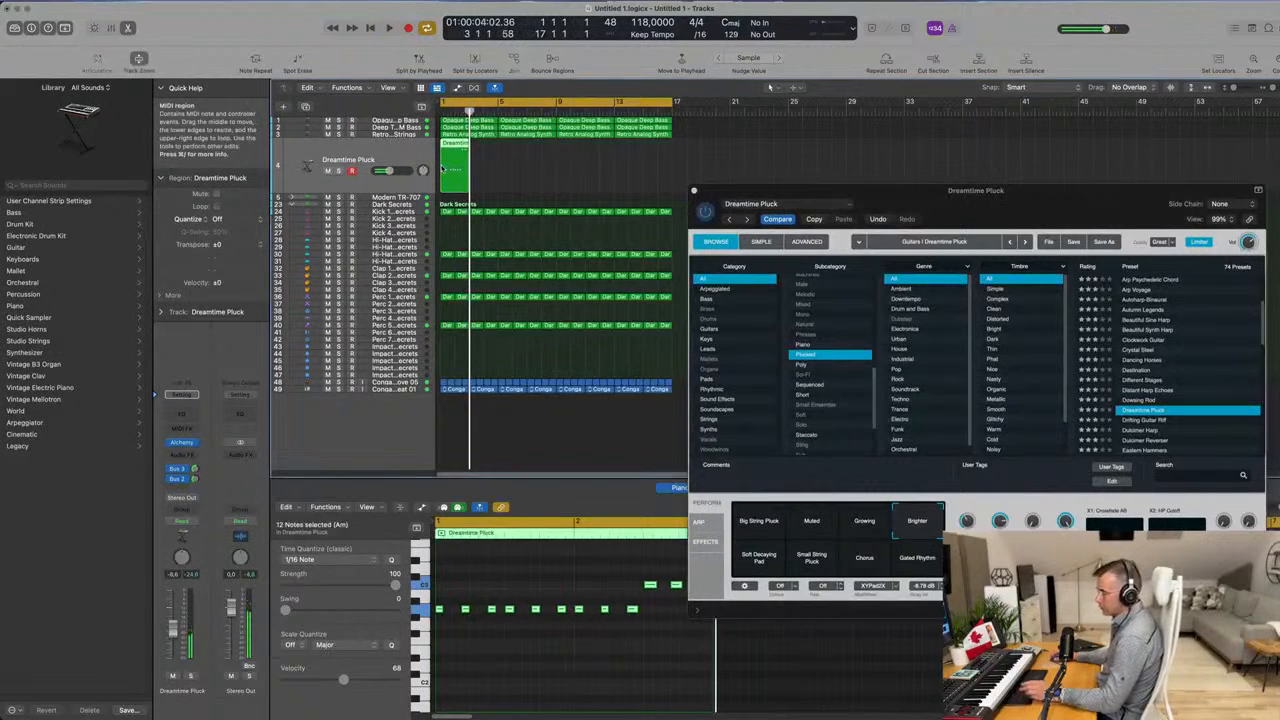
key(x)
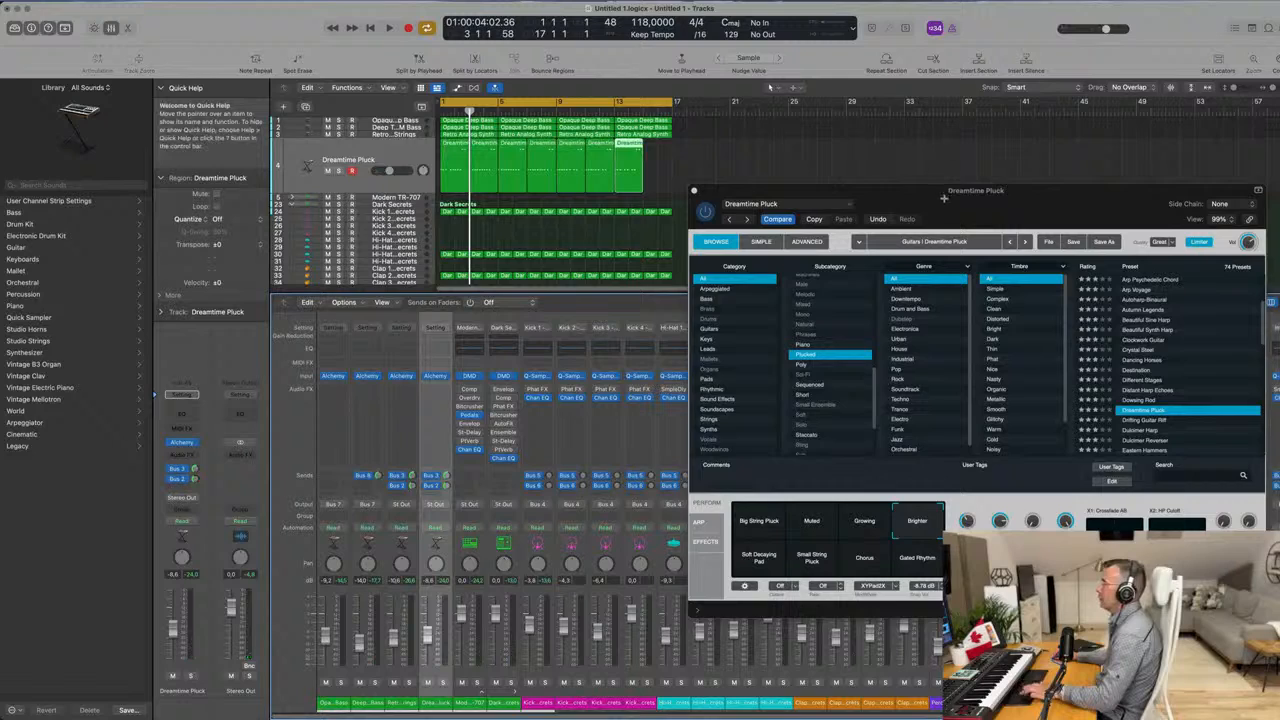
Listen to the repeated pluck part with the full arrangement while moving the Alchemy window up.
key(space)
drag(925, 190, 789, 121)
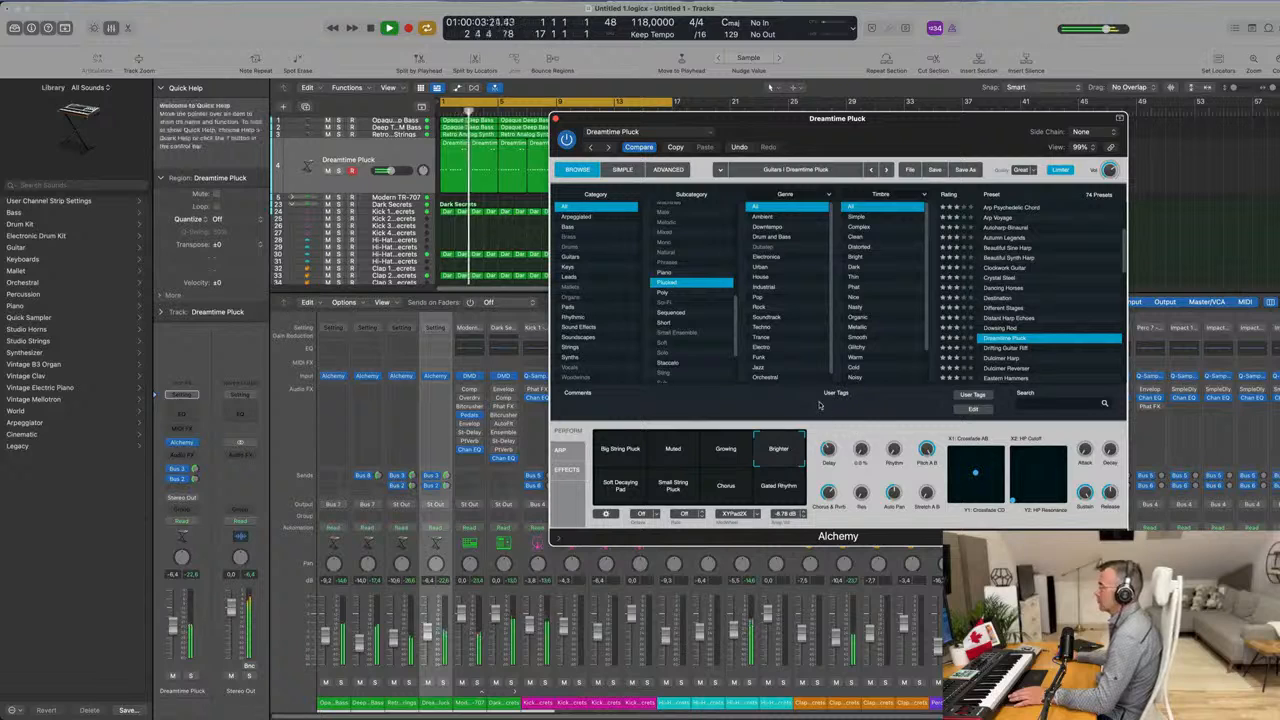
key(Return)
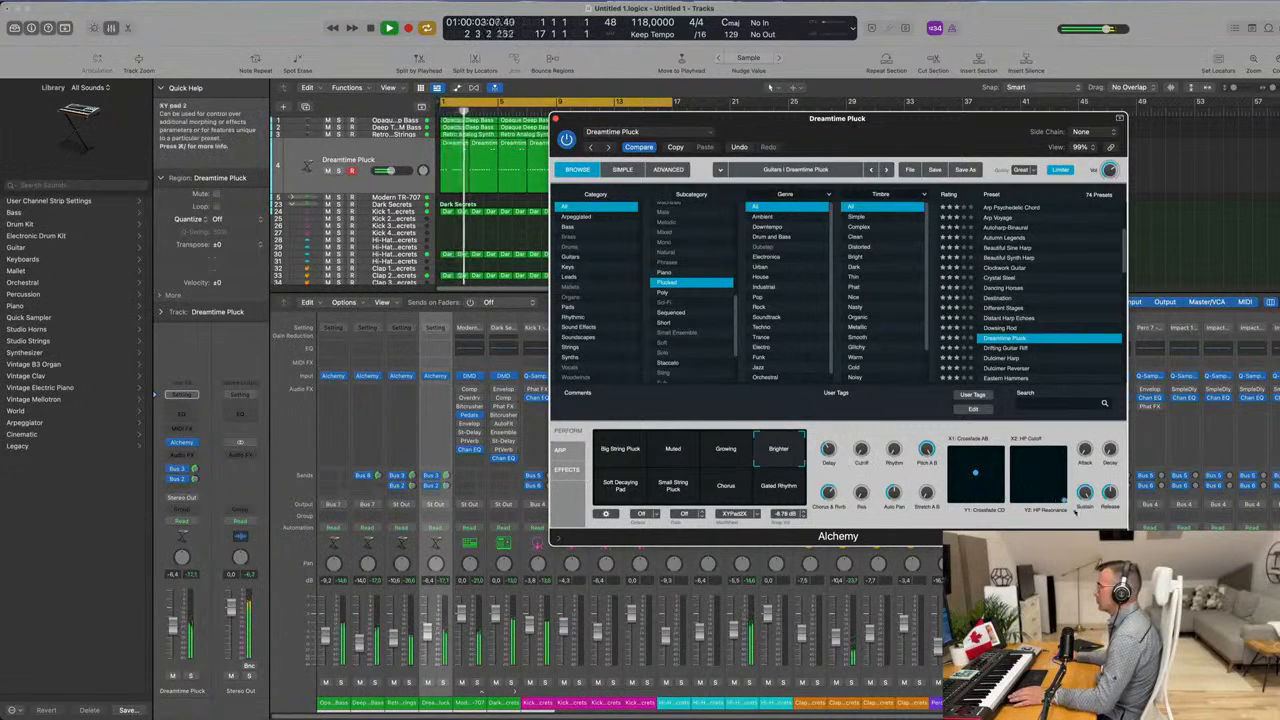
drag(921, 118, 991, 107)
key(Return)
Duplicate the Dreamtime Pluck track, mute the original, and copy all its regions onto the duplicate.
click(404, 150)
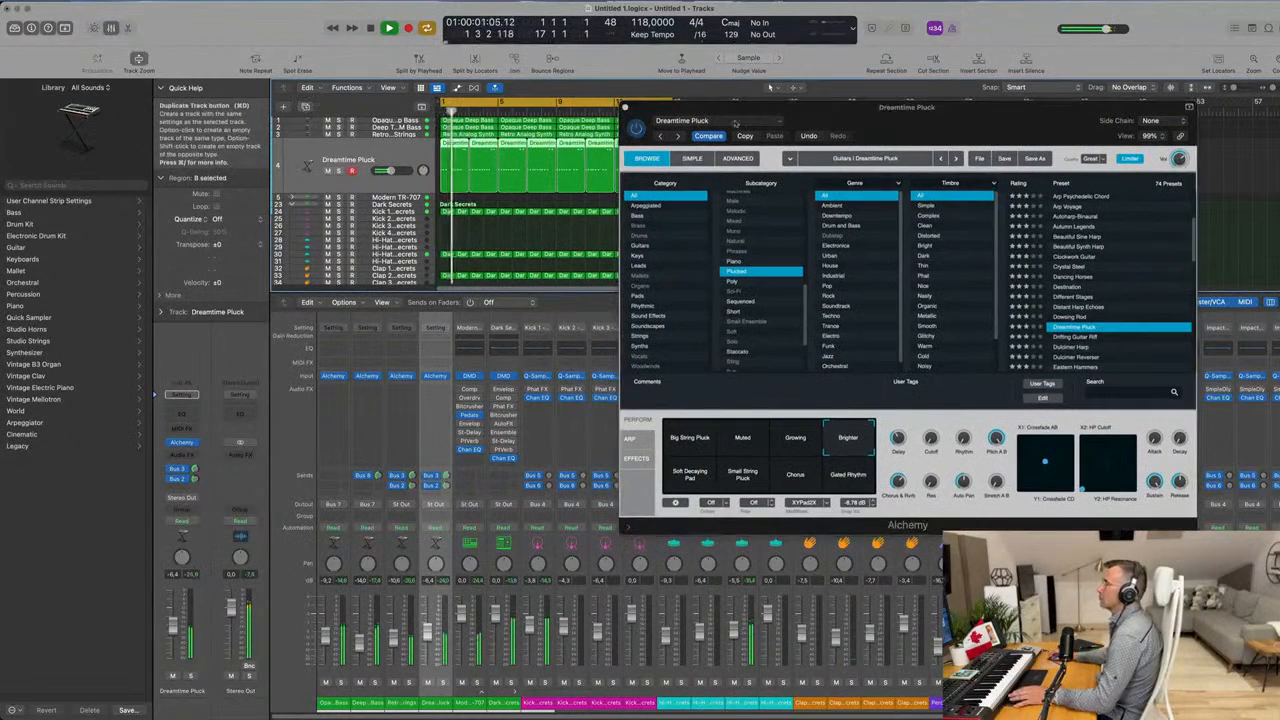
click(306, 107)
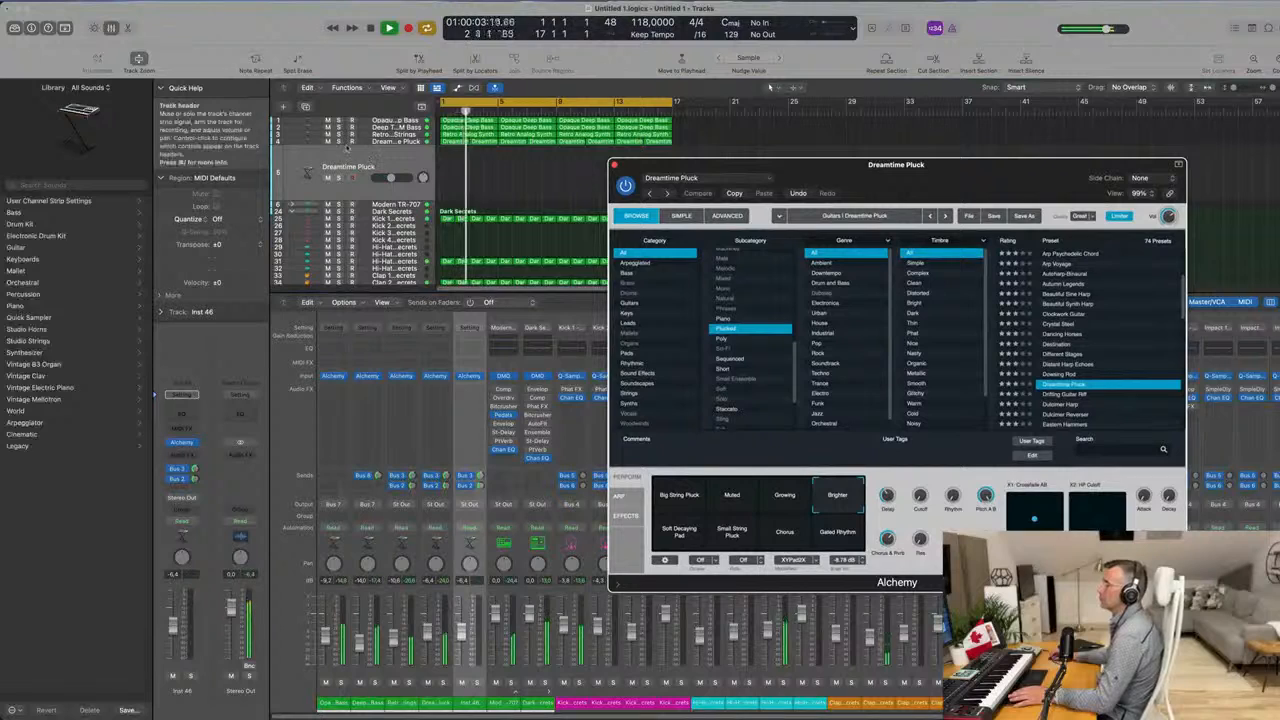
click(328, 143)
key(space)
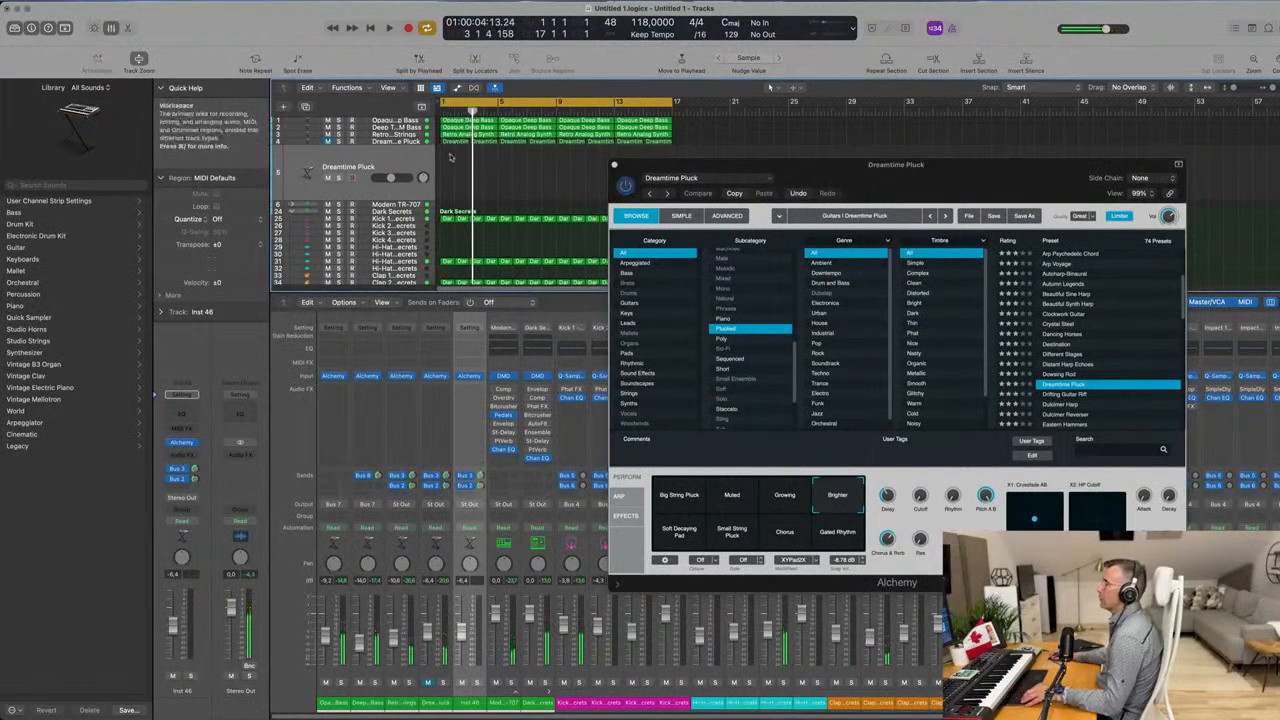
drag(685, 152, 458, 162)
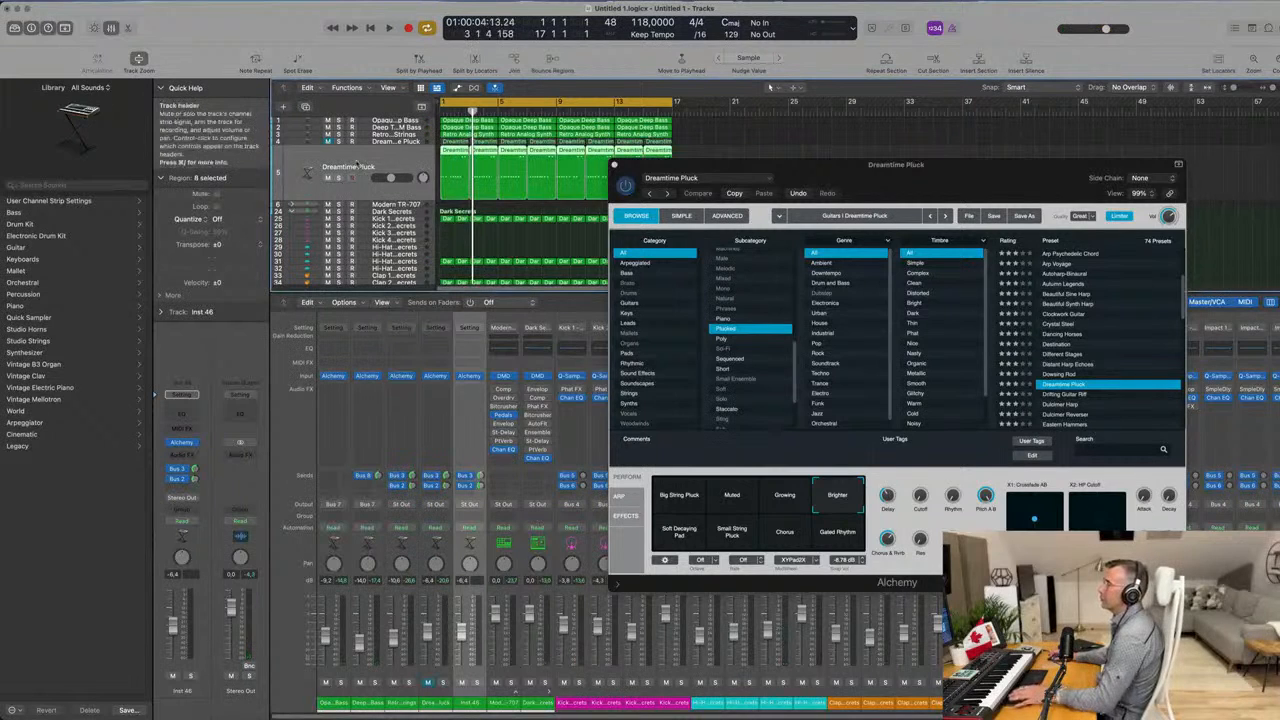
Bypass the duplicate track's Bus 3 and Bus 2 sends and load the Drifting Guitar Riff preset in its Alchemy.
click(340, 167)
key(space)
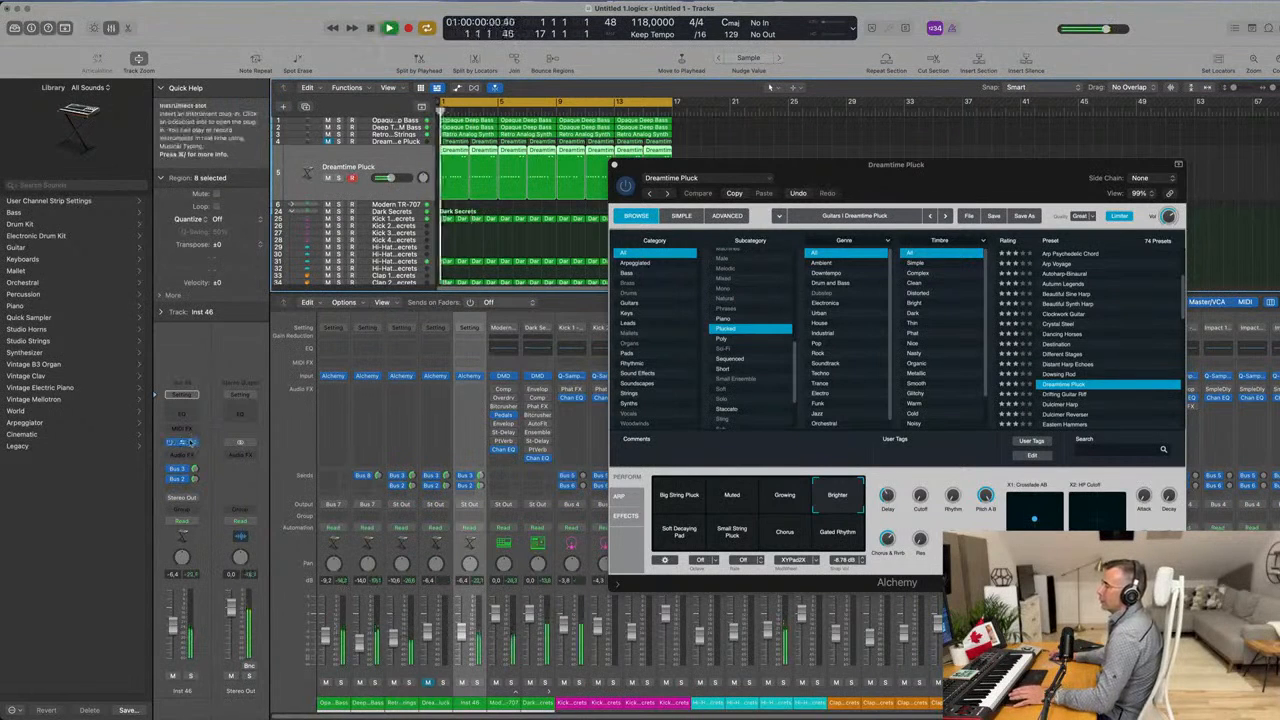
click(182, 441)
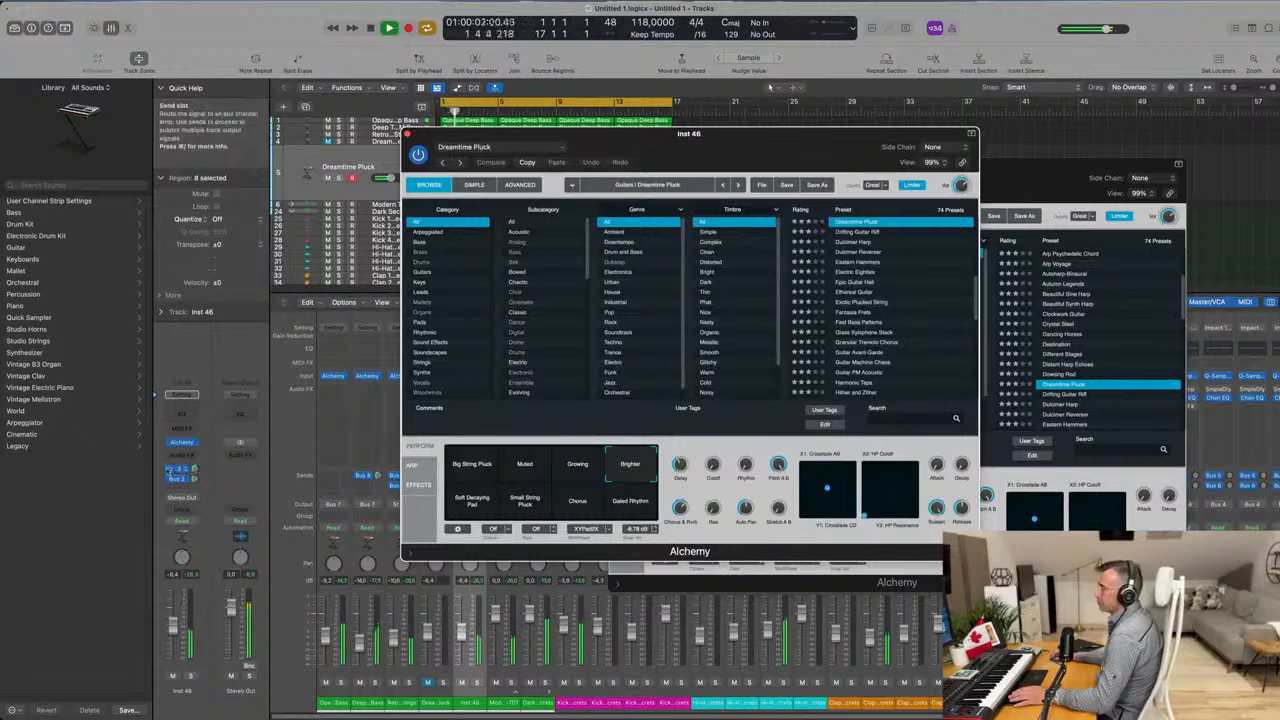
drag(736, 142, 901, 121)
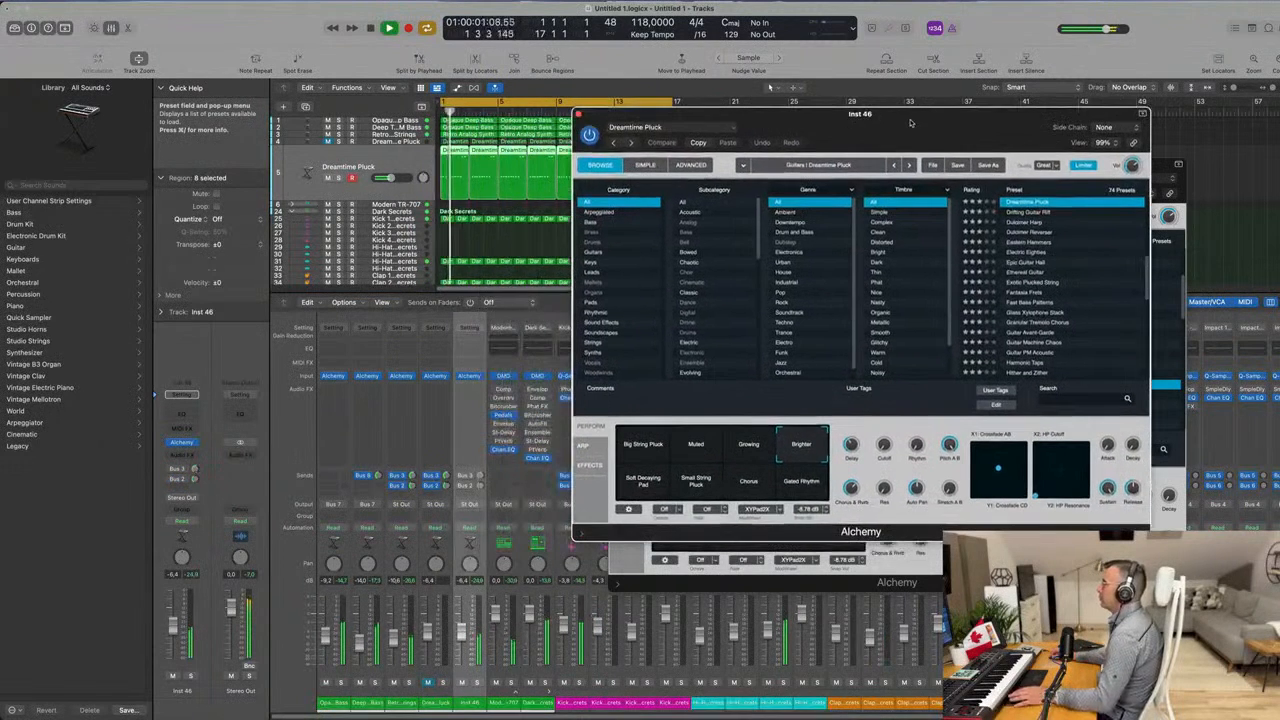
click(1030, 212)
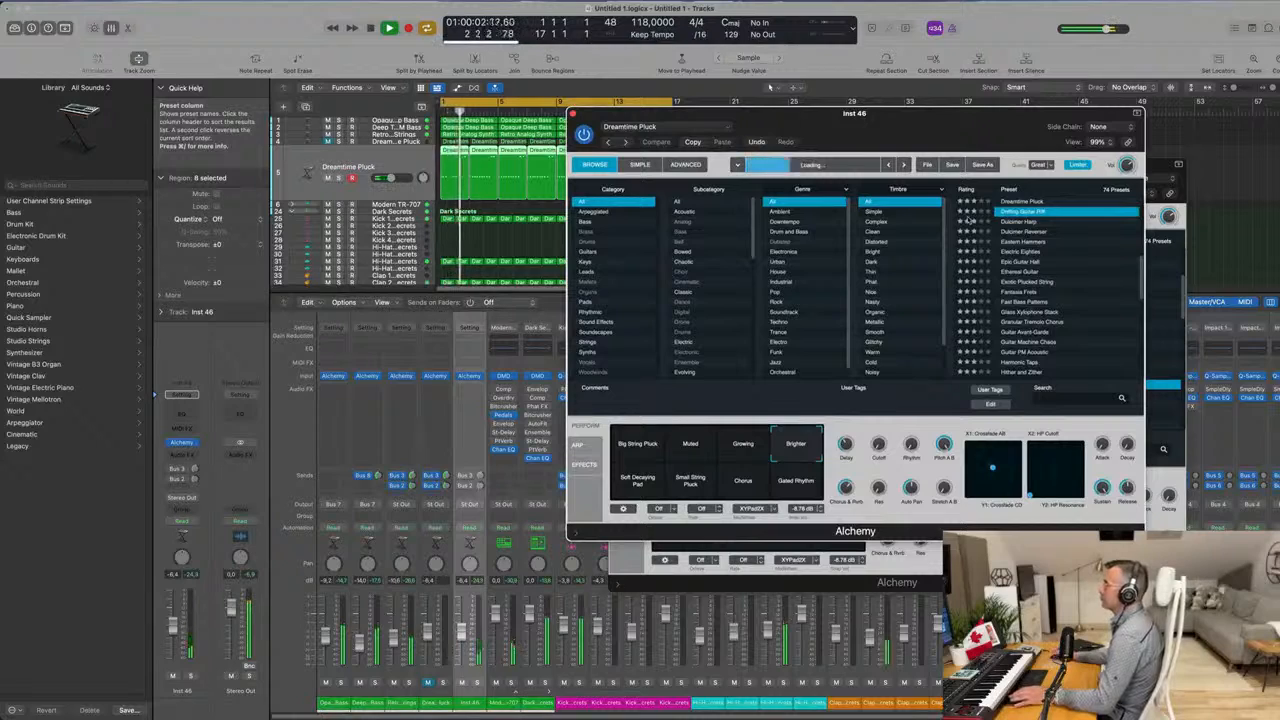
Raise the Drifting Guitar Riff track's volume to about -4.6 dB and check the sound briefly in solo.
drag(957, 190, 942, 187)
key(space)
drag(461, 631, 461, 627)
key(space)
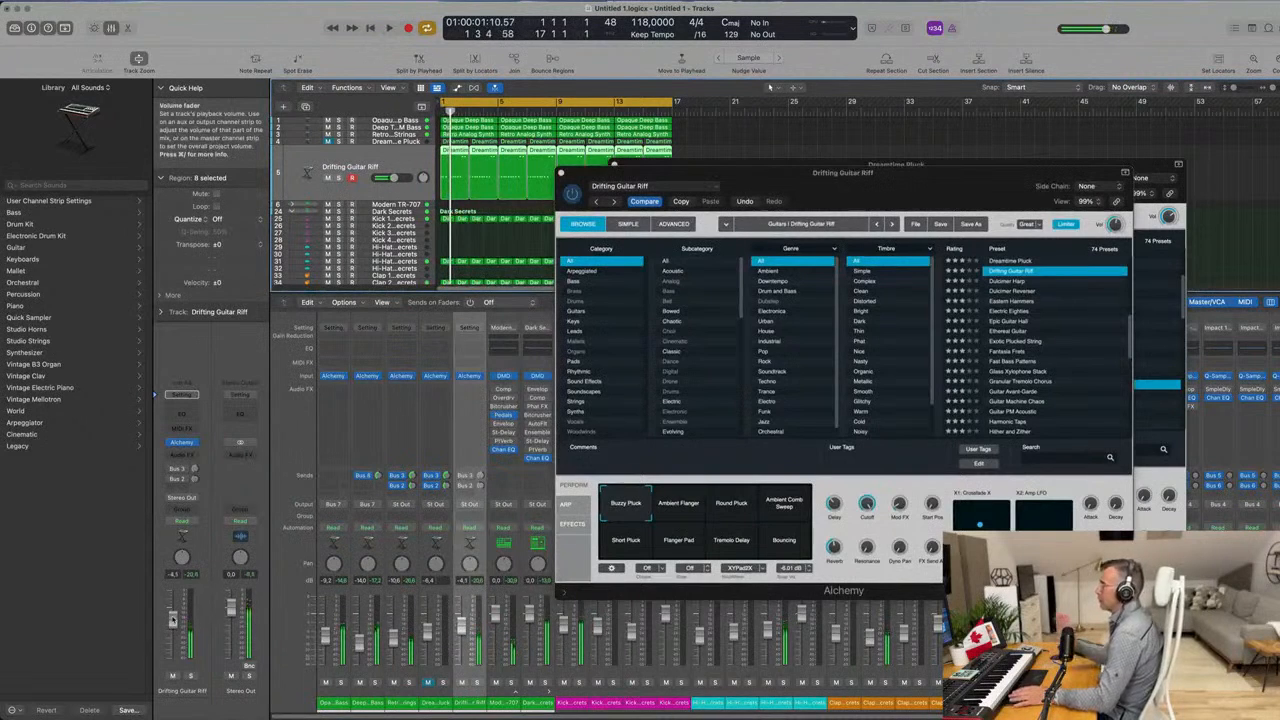
key(space)
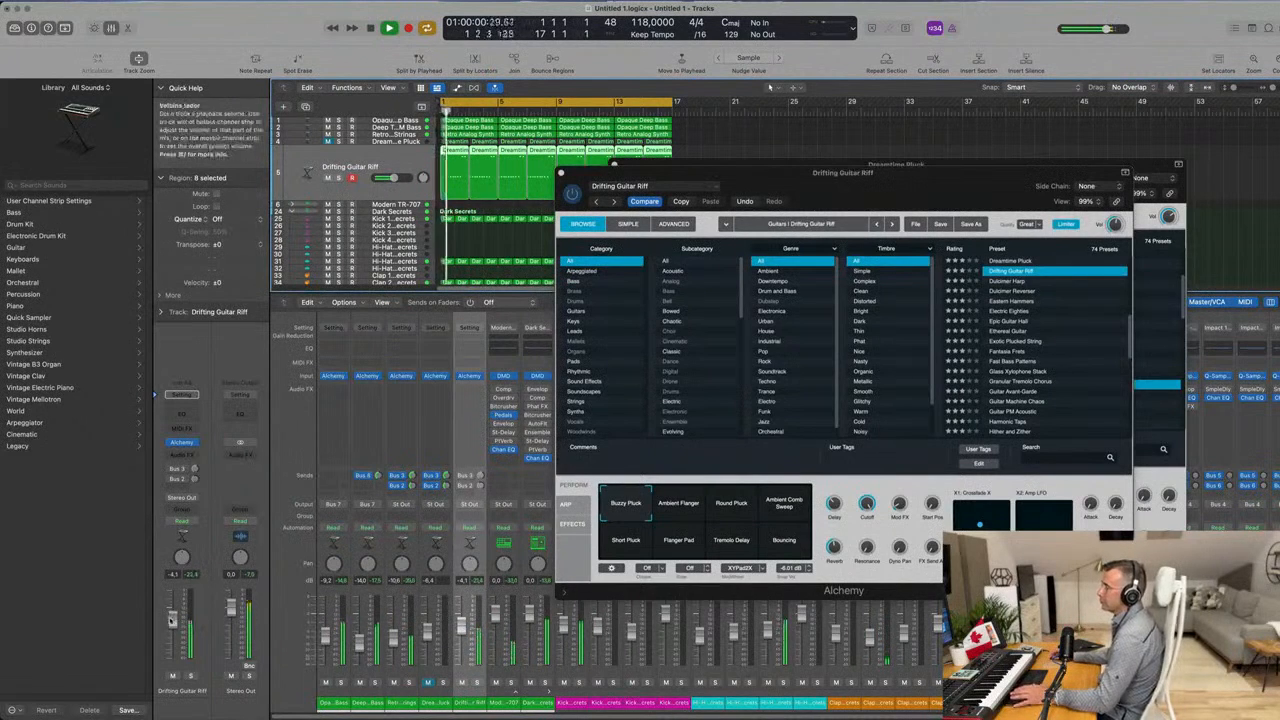
click(190, 677)
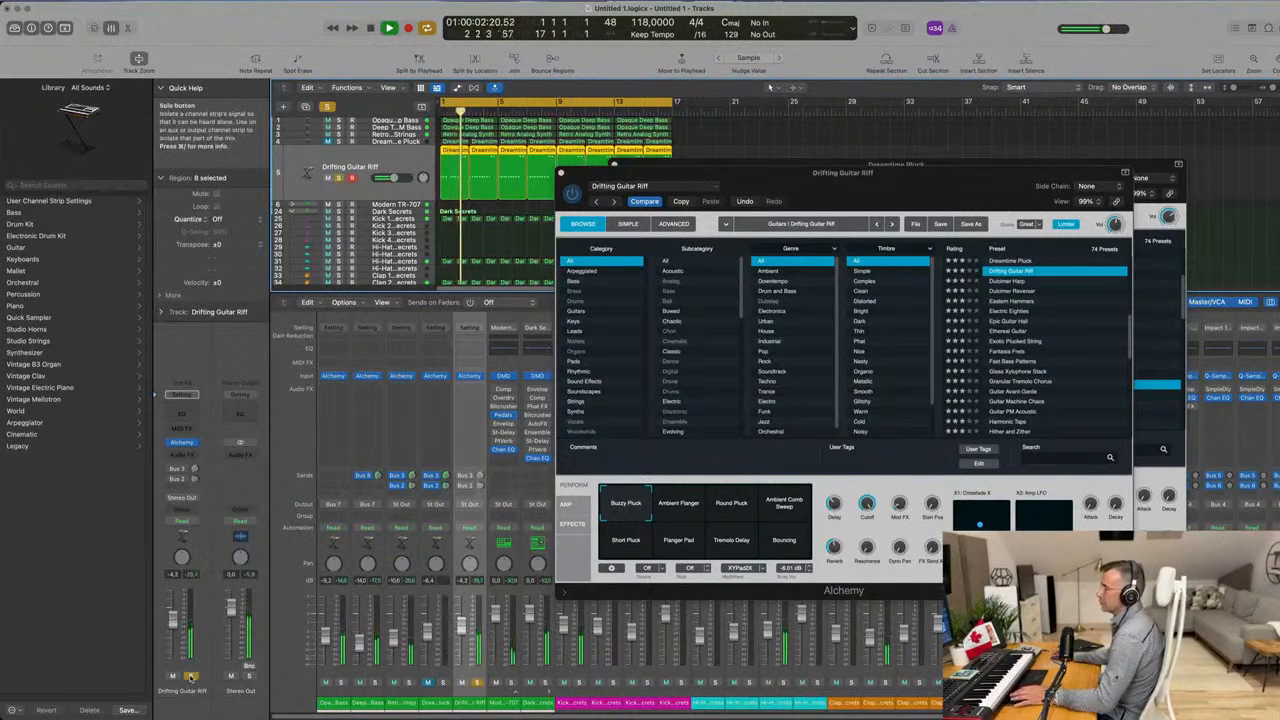
click(190, 677)
key(Return)
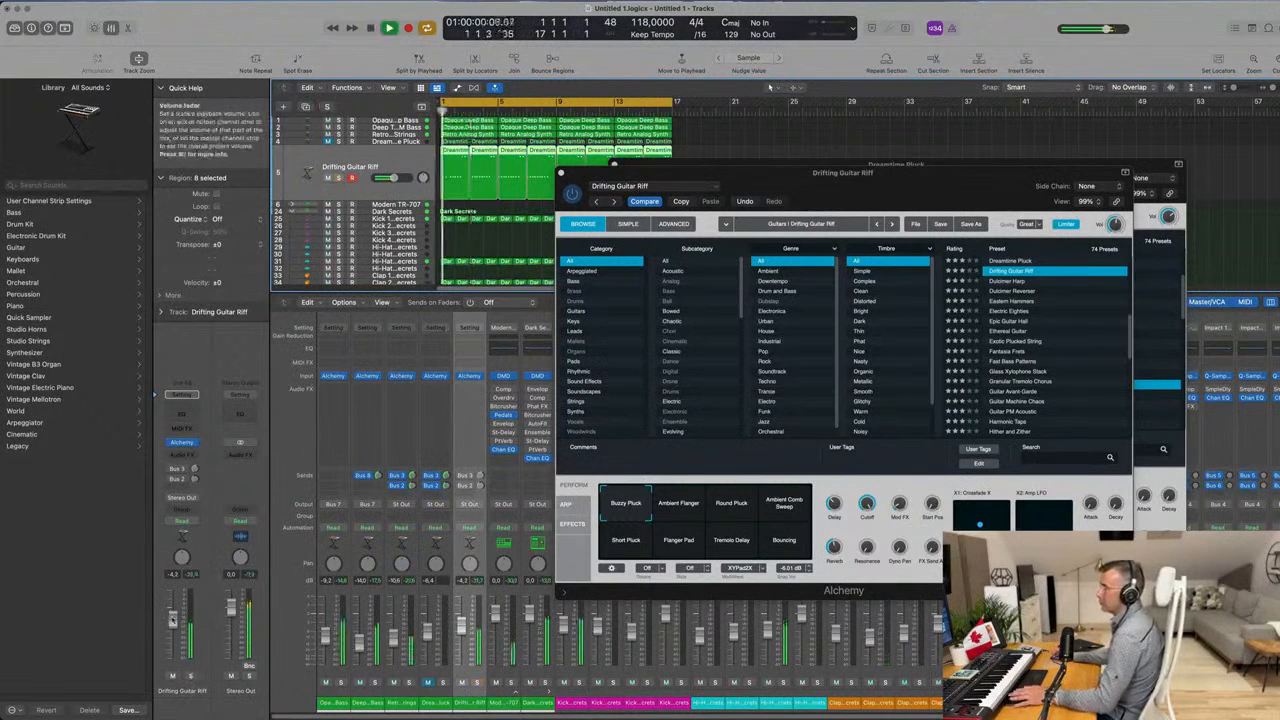
Close the Drifting Guitar Riff and Dreamtime Pluck Alchemy windows.
drag(949, 172, 865, 237)
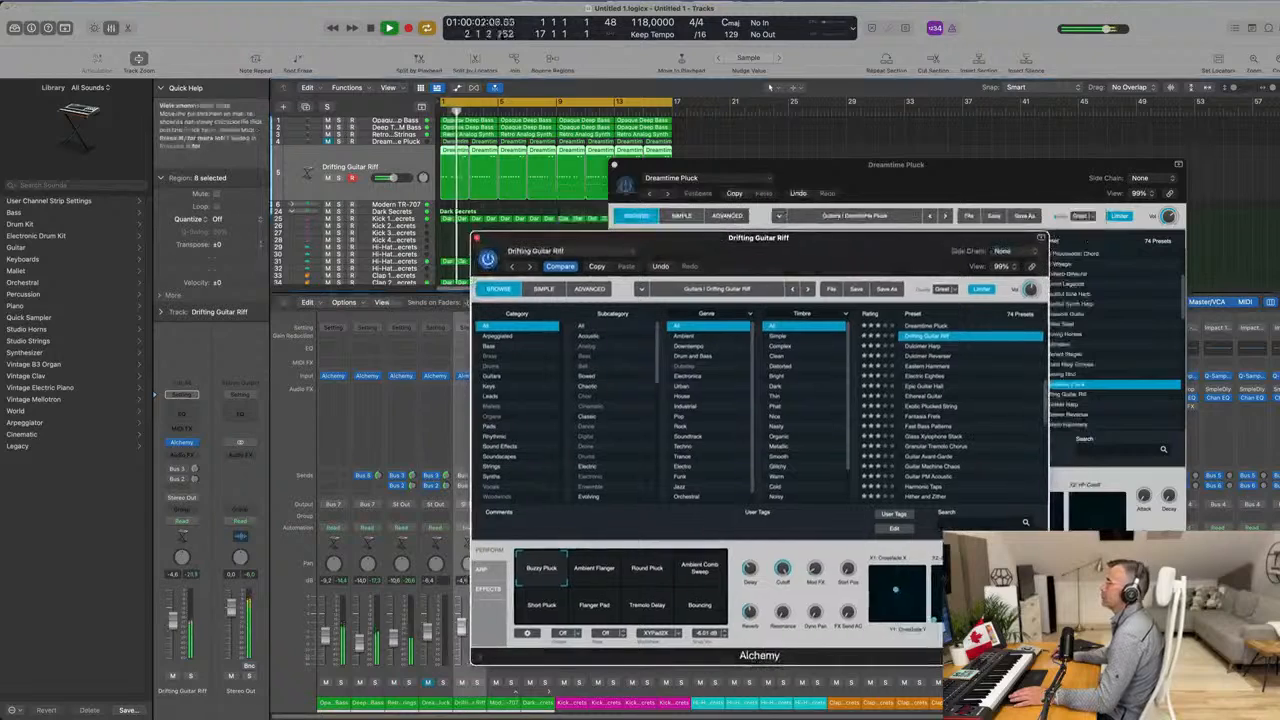
click(477, 238)
drag(616, 167, 457, 262)
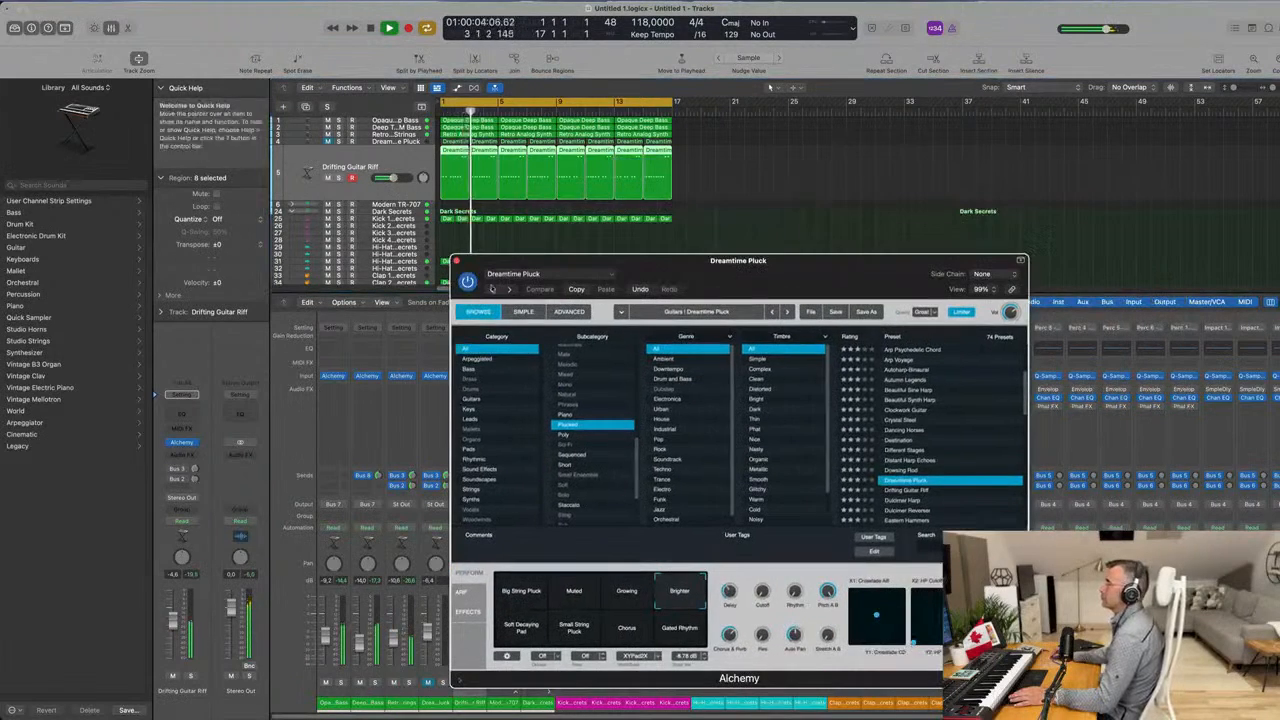
click(457, 261)
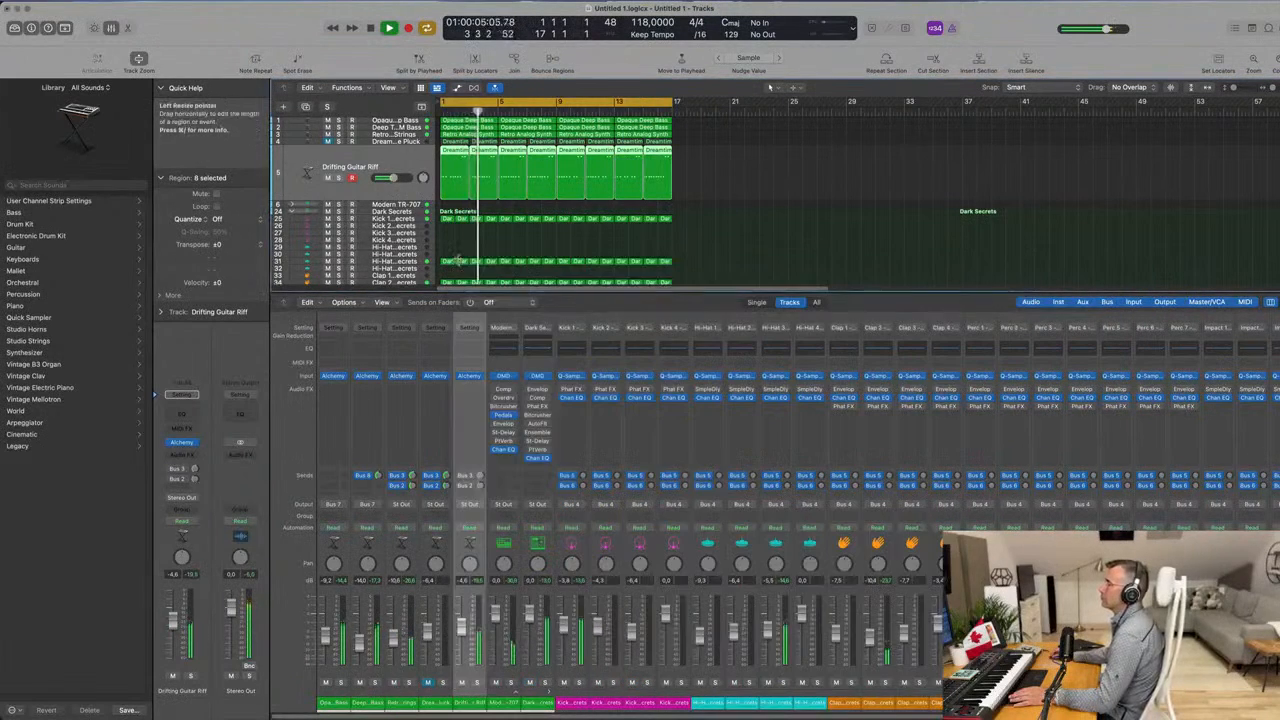
Replay the loop from the start with no regions selected and save the project.
click(711, 226)
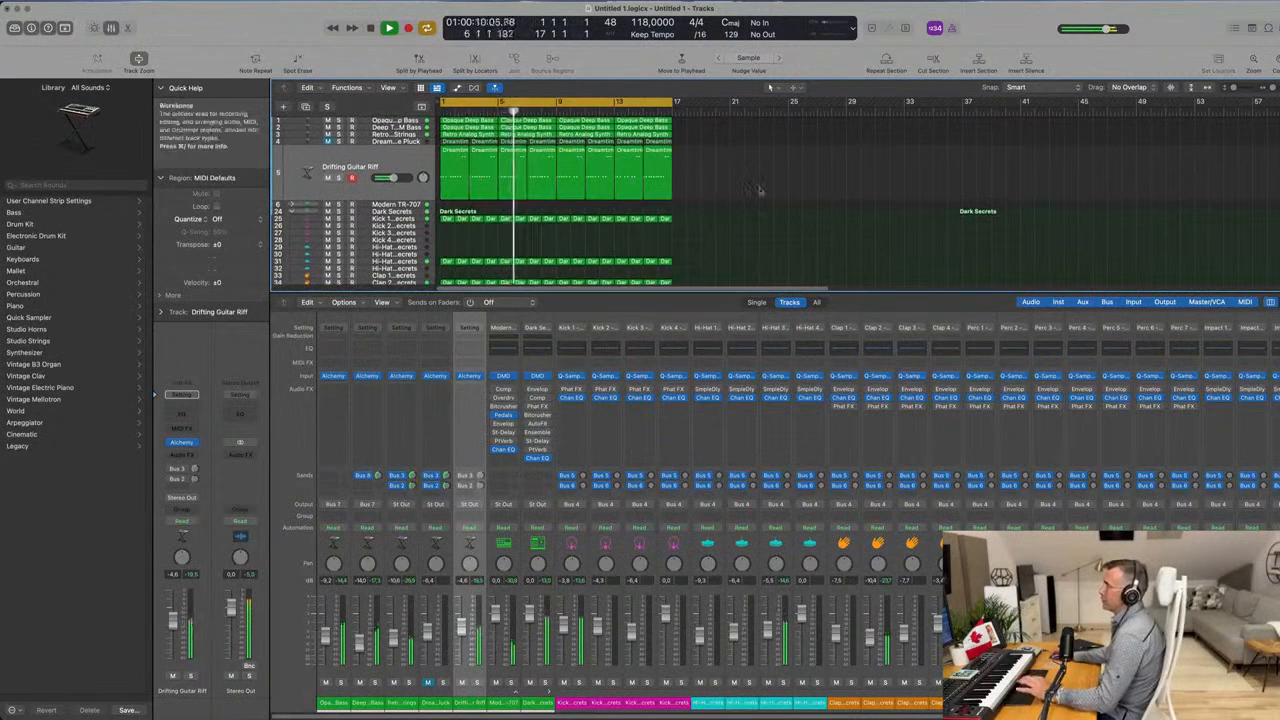
key(Return)
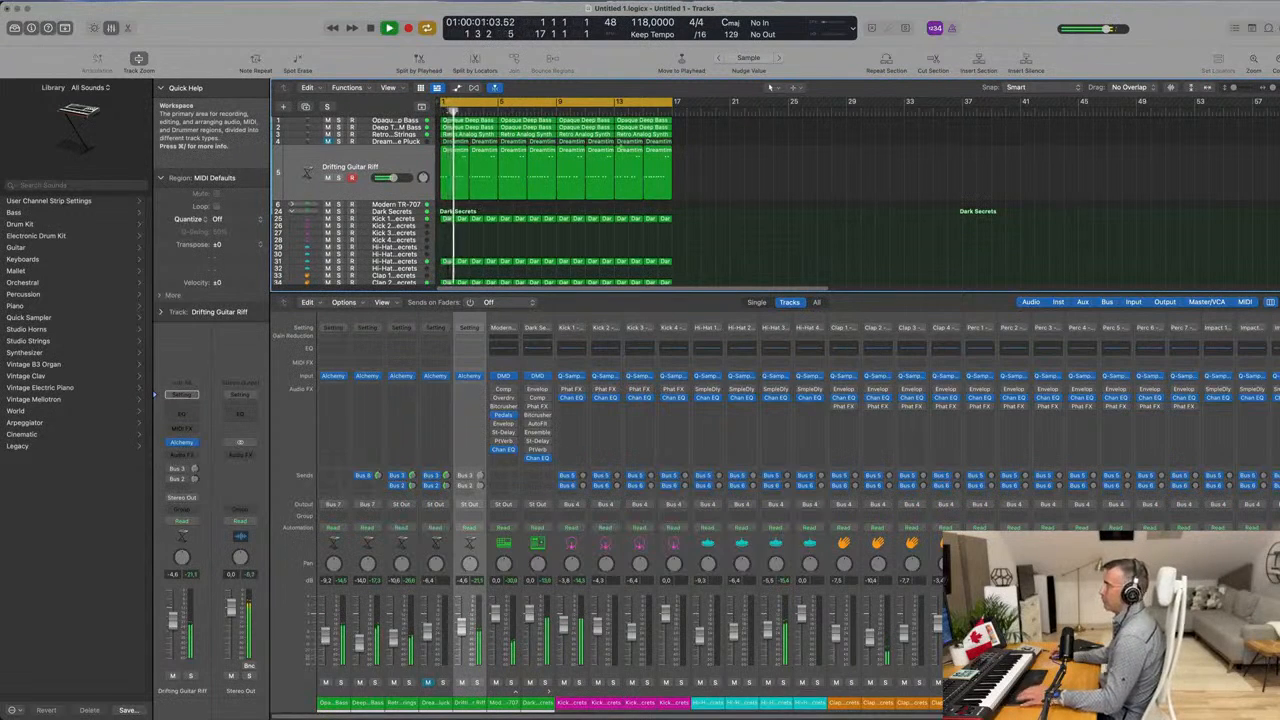
key(super+s)
key(Escape)
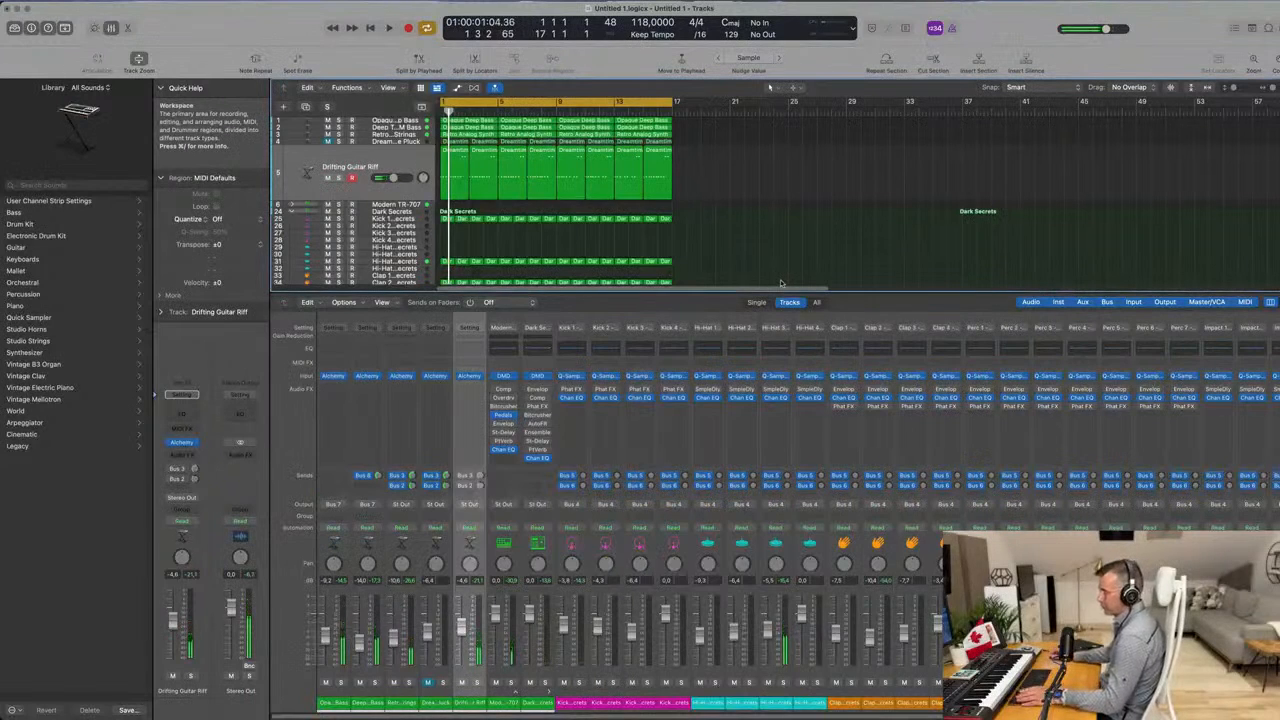
Hide the mixer and repeat the regions of all tracks from bar 17 up to bar 65.
key(x)
key(space)
key(super+Right)
key(super+Right)
key(super+Right)
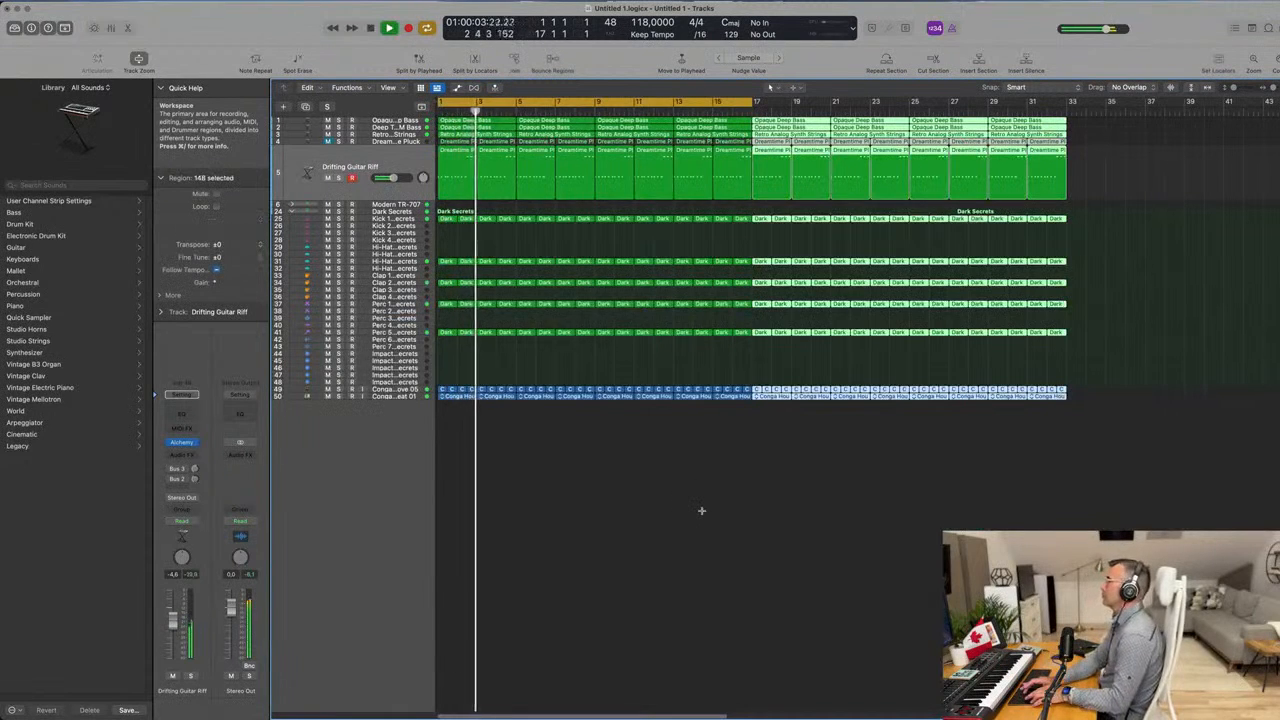
key(super+r)
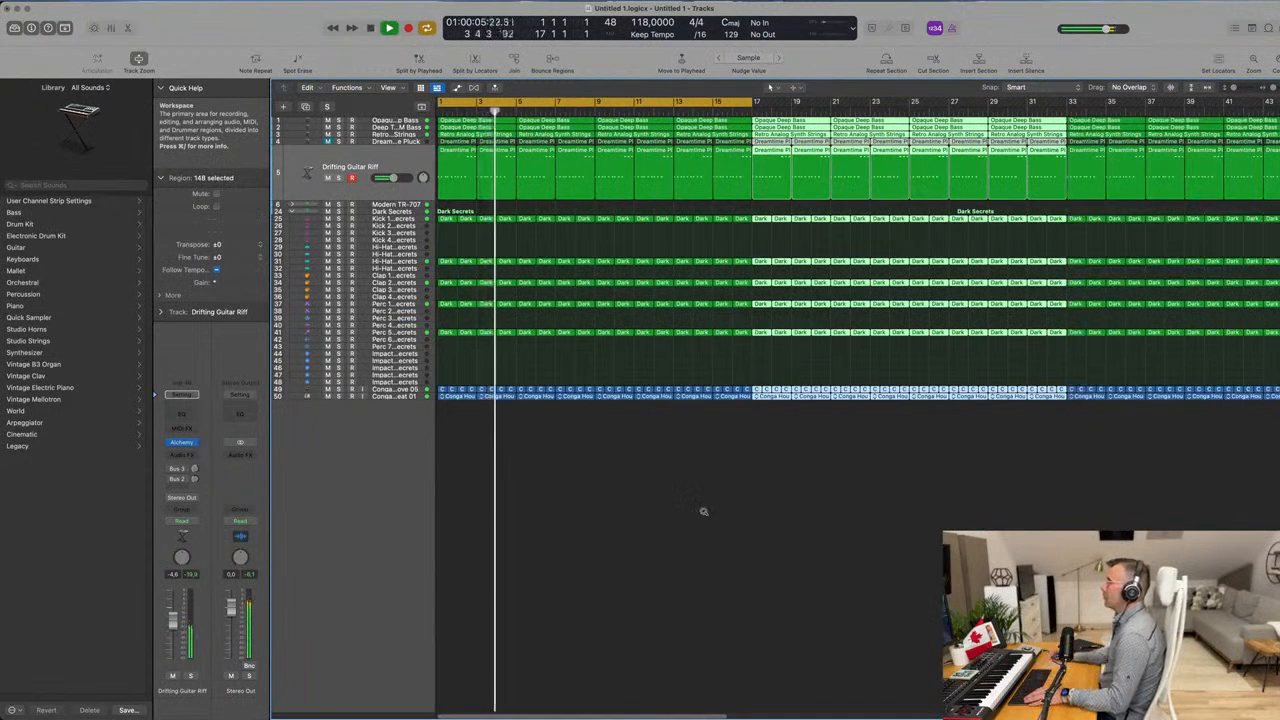
Fit the extended arrangement in view and show the secondary ruler with the time scale.
scroll(703, 512, left, 5)
click(396, 88)
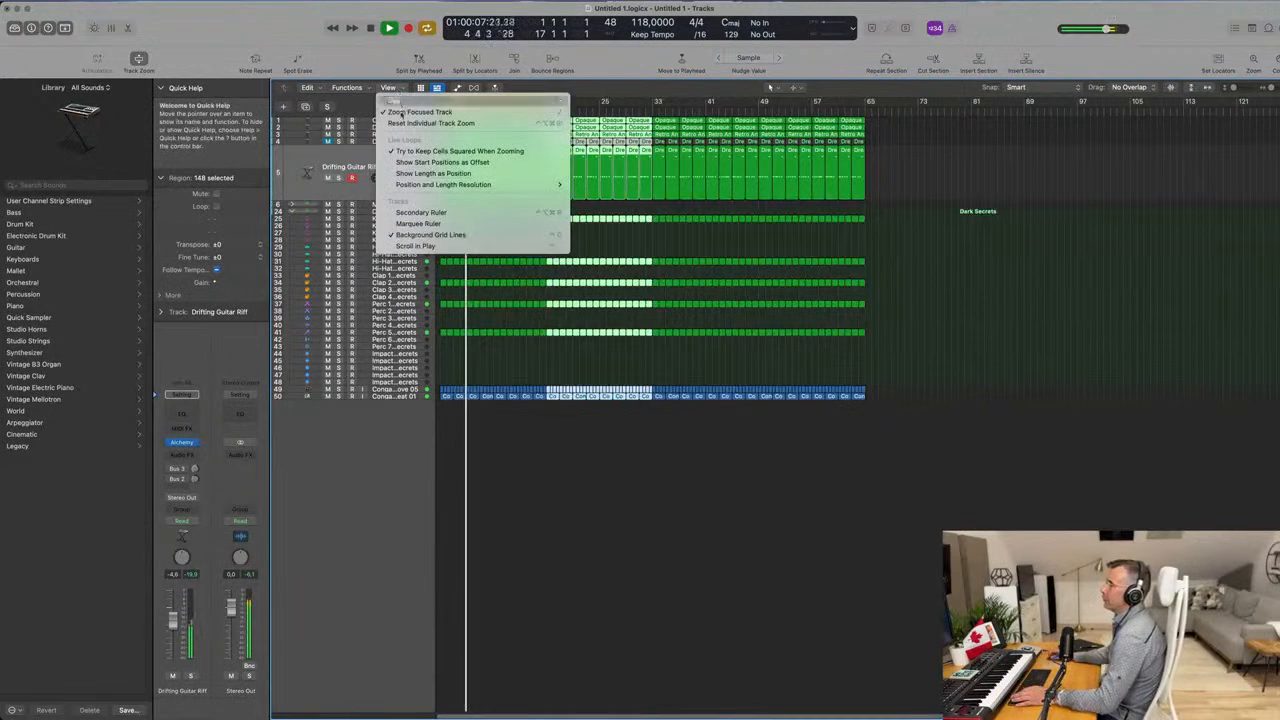
click(421, 212)
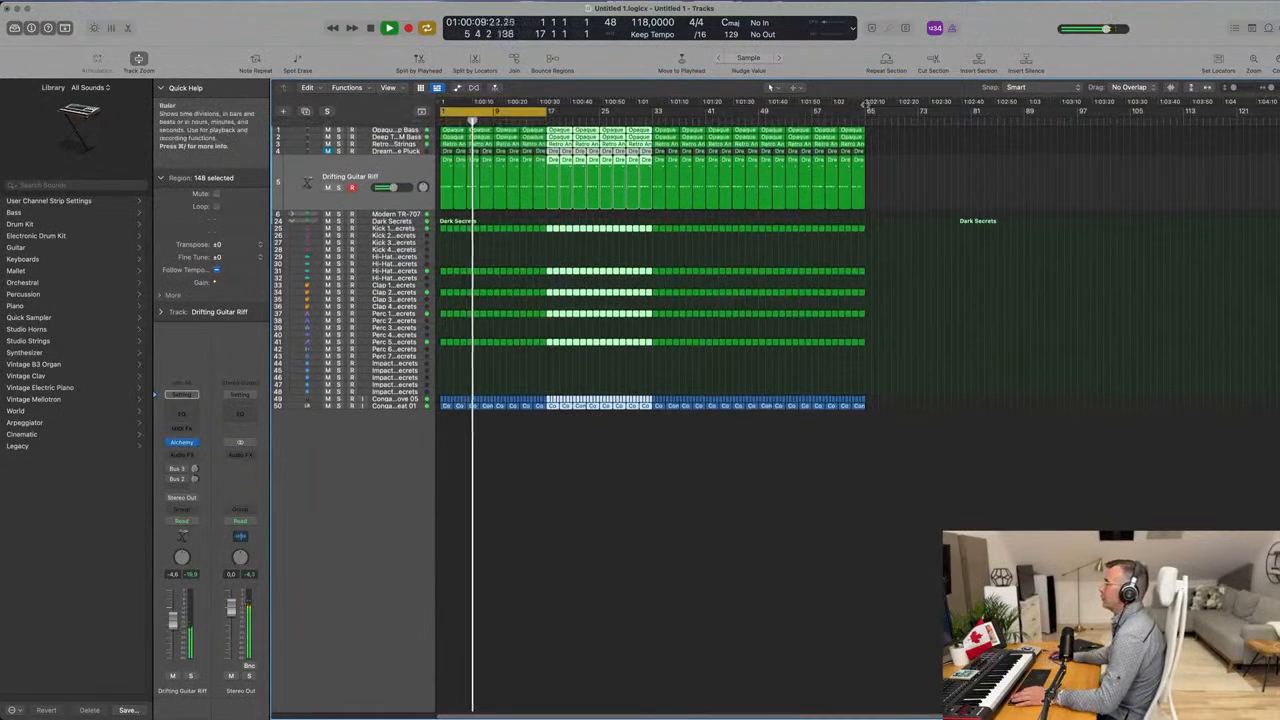
Repeat the regions of all tracks from bar 65 up to bar 129 and extend the cycle range to bar 129.
drag(549, 111, 865, 145)
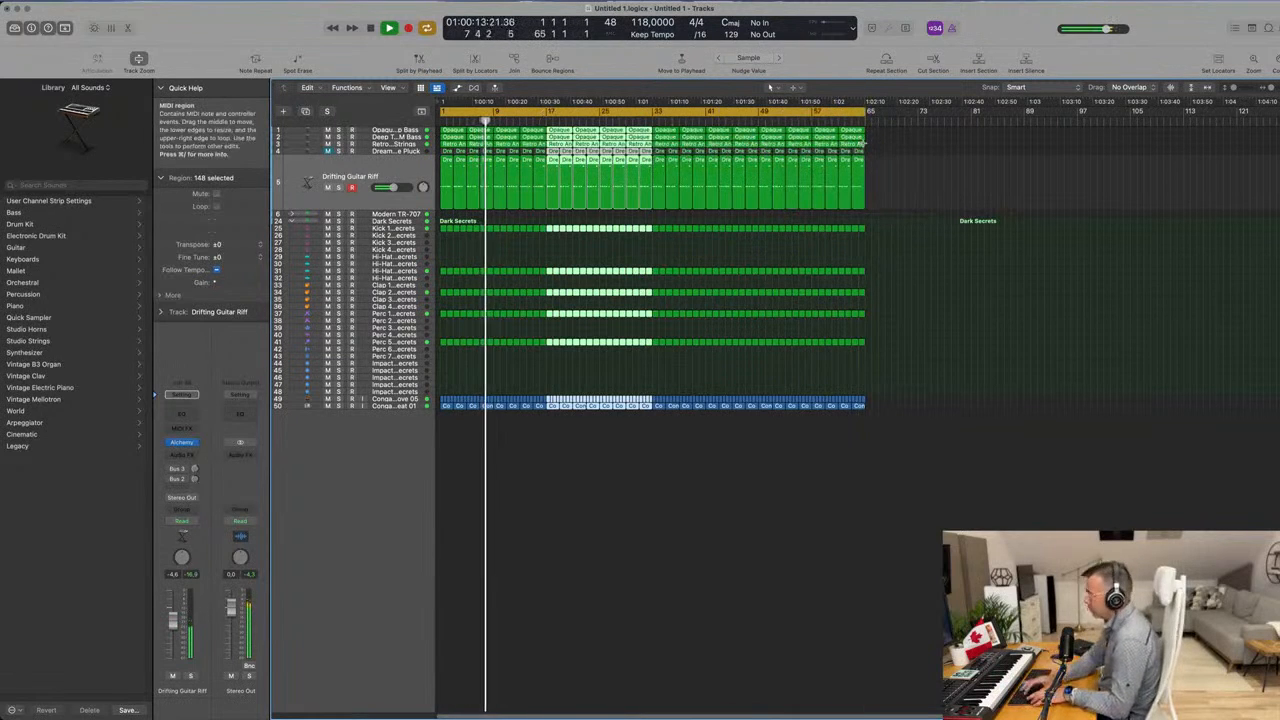
key(super+r)
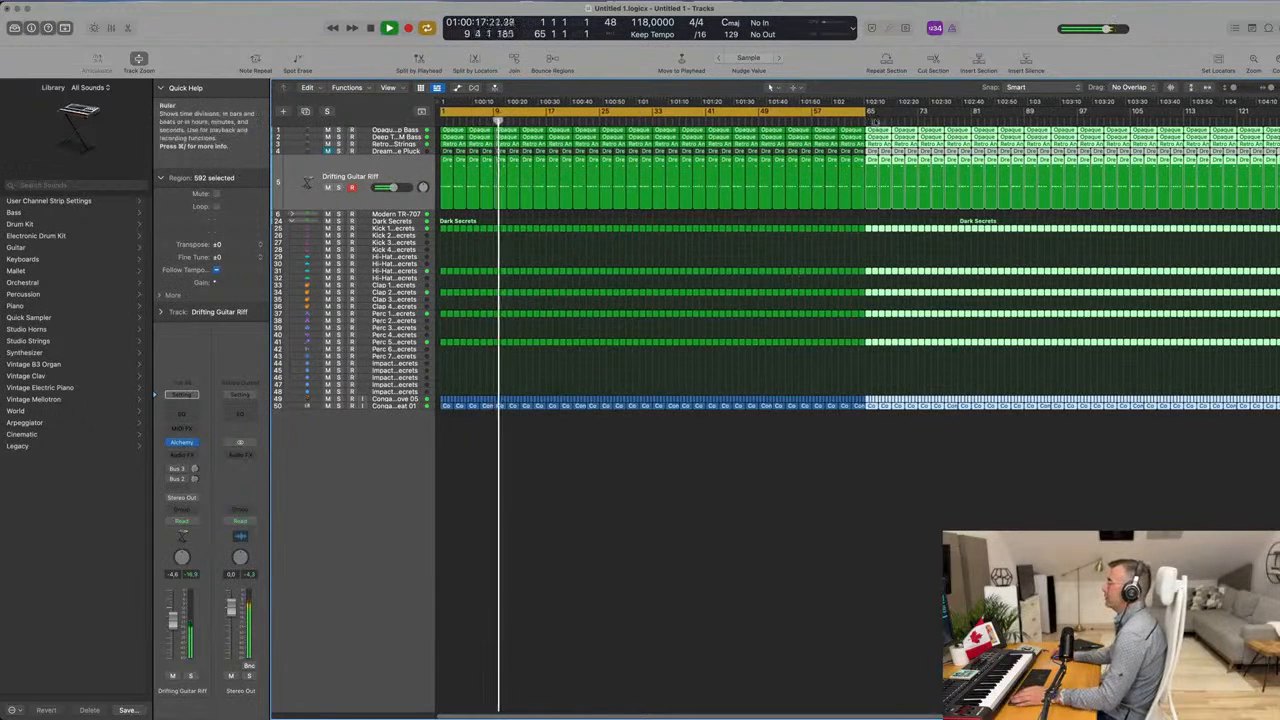
drag(866, 115, 1270, 114)
click(724, 267)
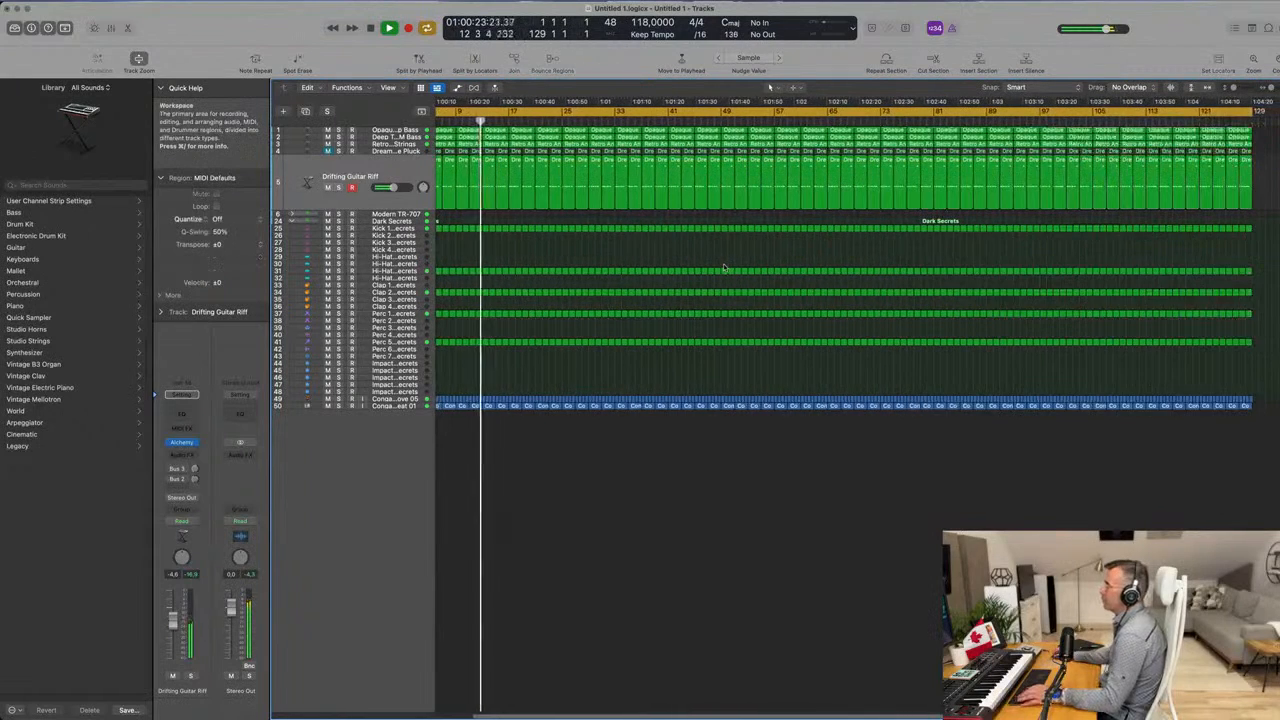
key(z)
scroll(600, 260, left, 1)
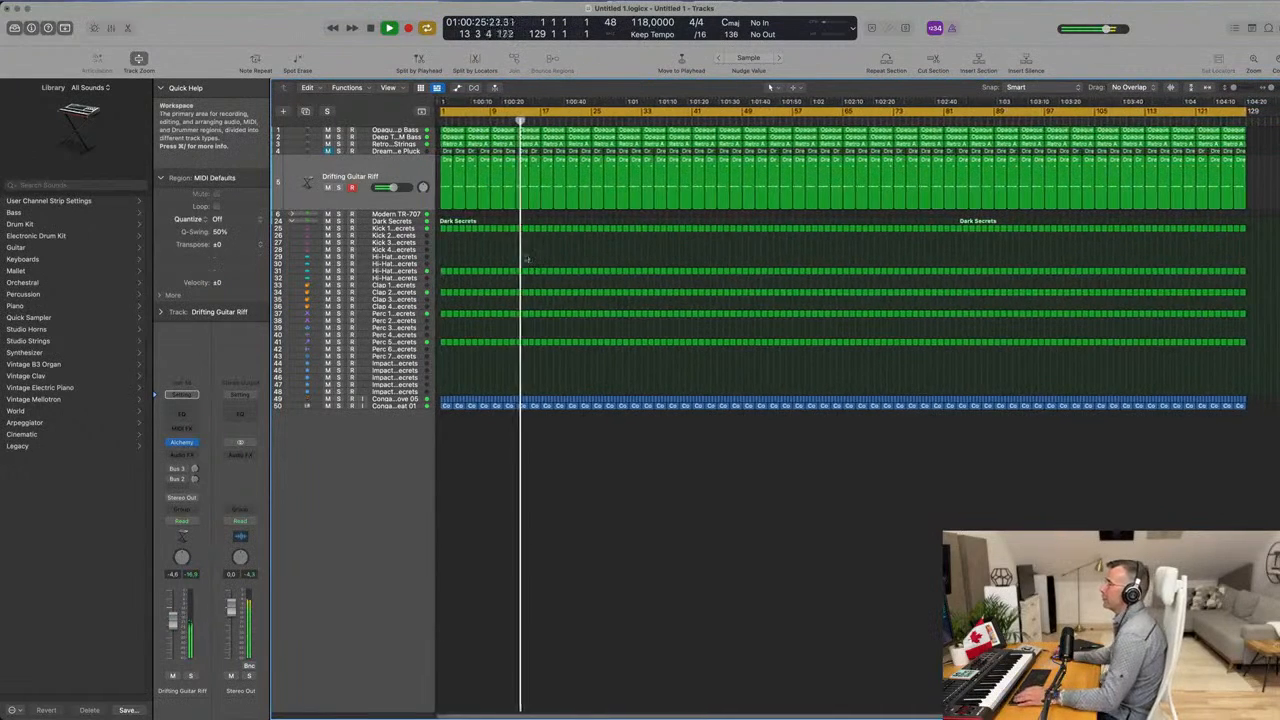
Restart playback from the beginning and mute the Retro Analog Synth Strings track.
click(381, 167)
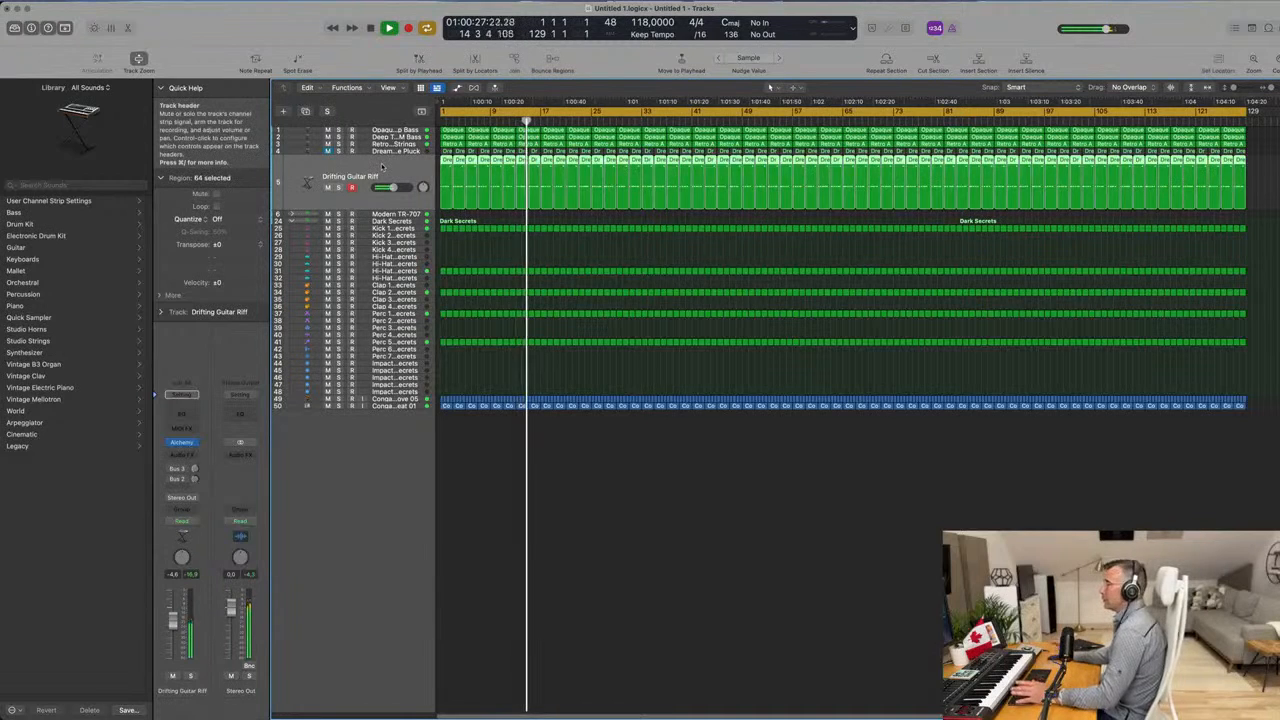
key(Return)
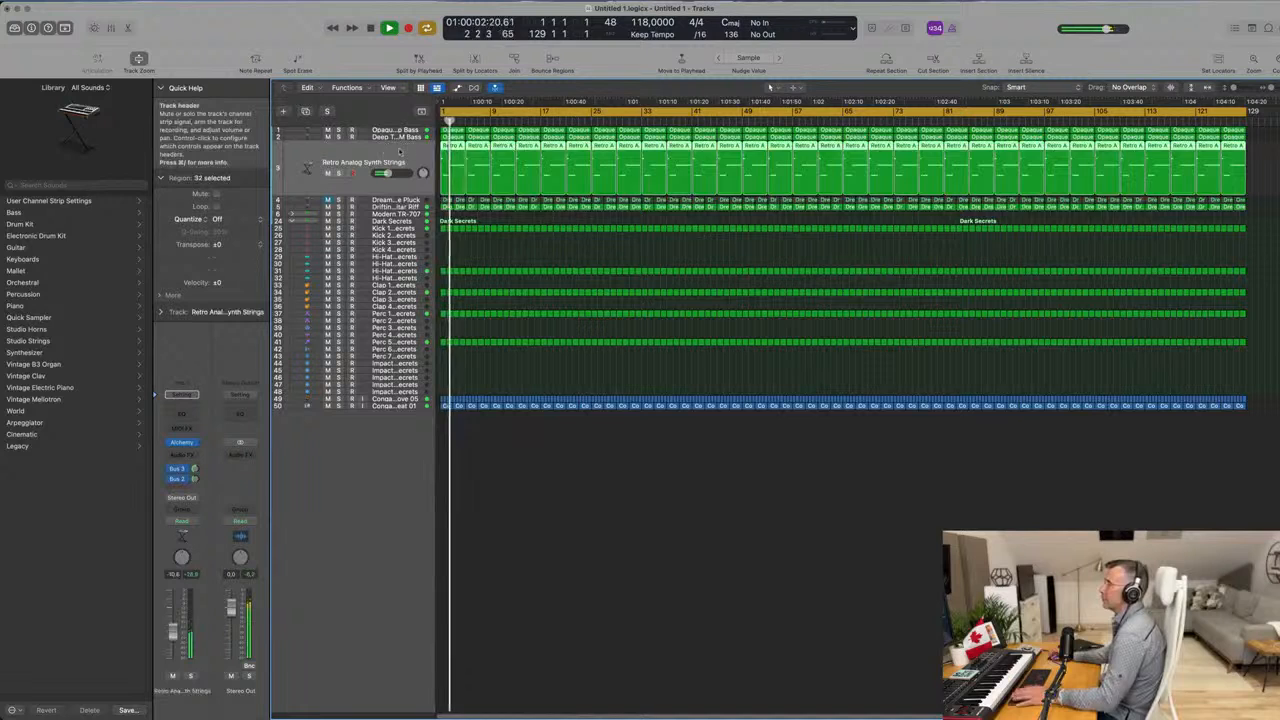
click(405, 145)
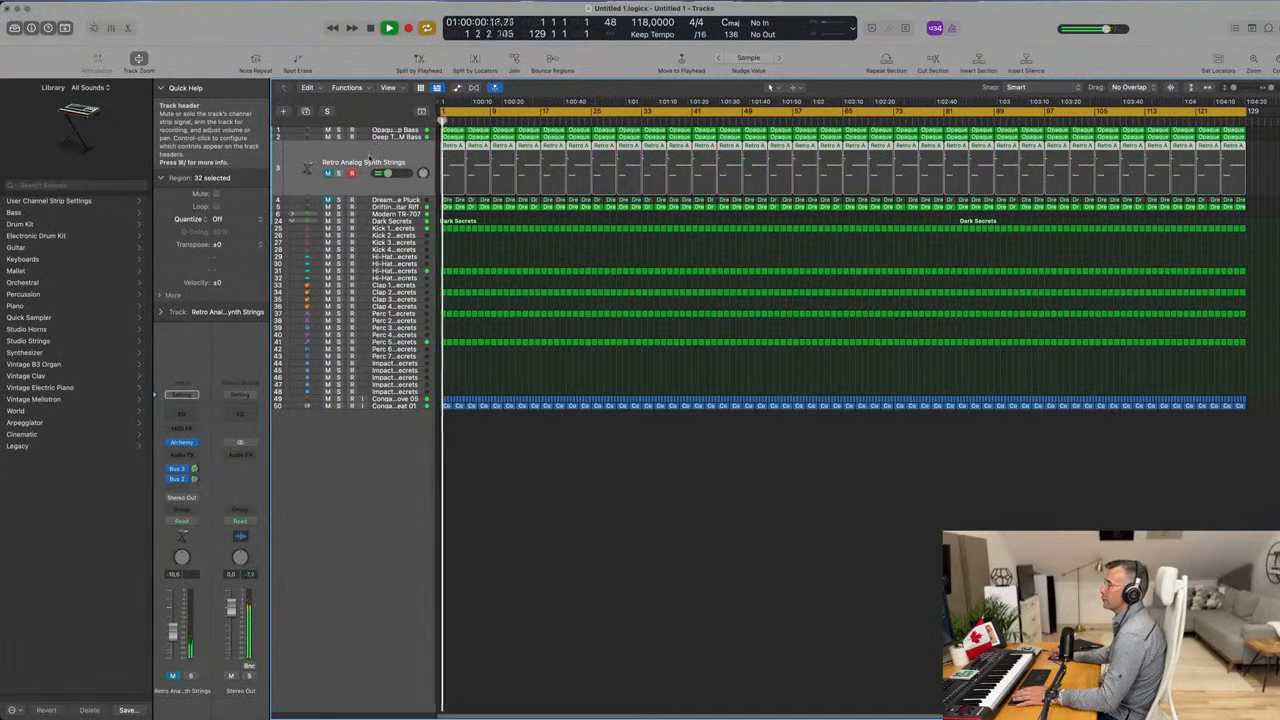
Add a Channel EQ to the Drifting Guitar Riff track with a low cut at about 181 Hz, and close its window.
click(320, 207)
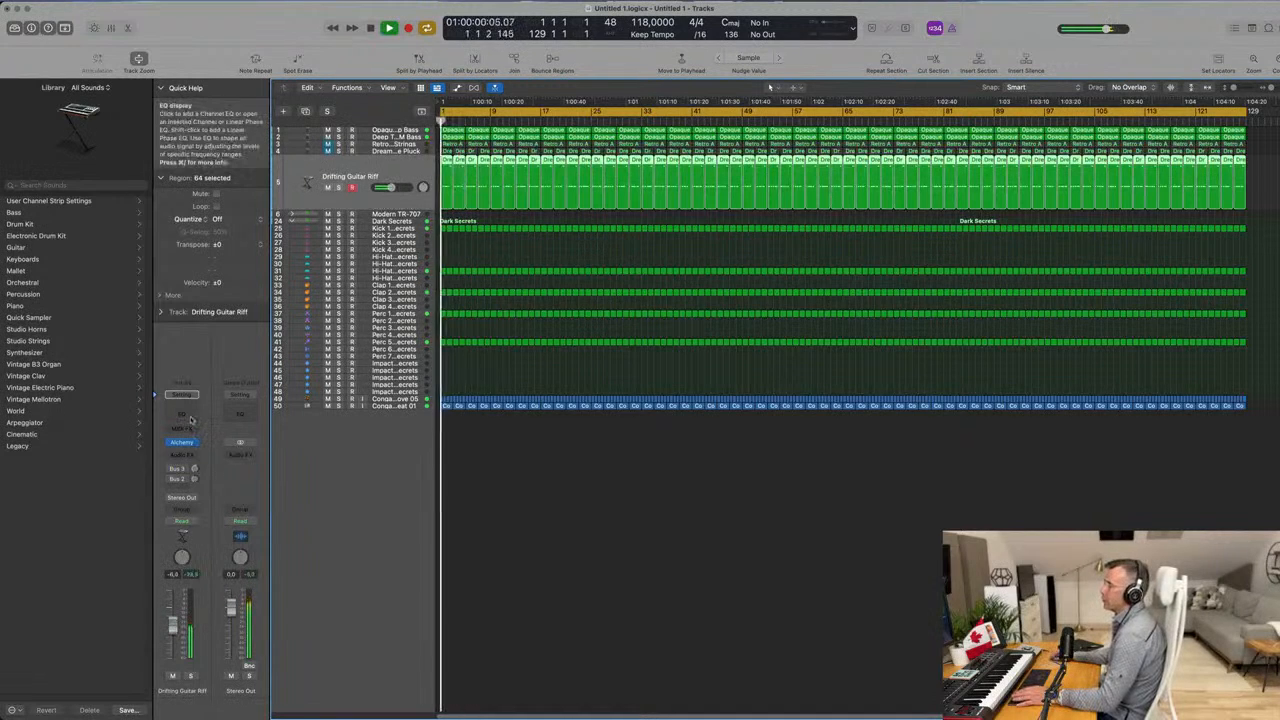
click(182, 413)
click(403, 132)
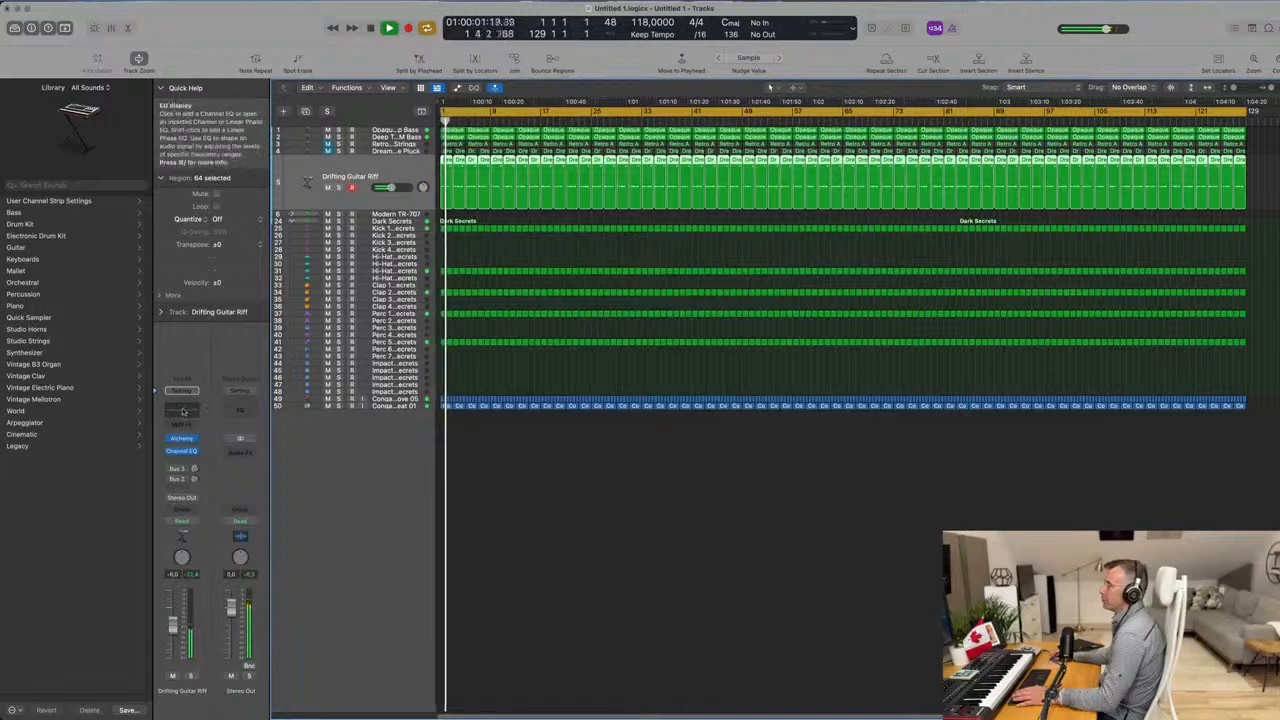
click(182, 451)
click(441, 181)
drag(432, 221, 574, 219)
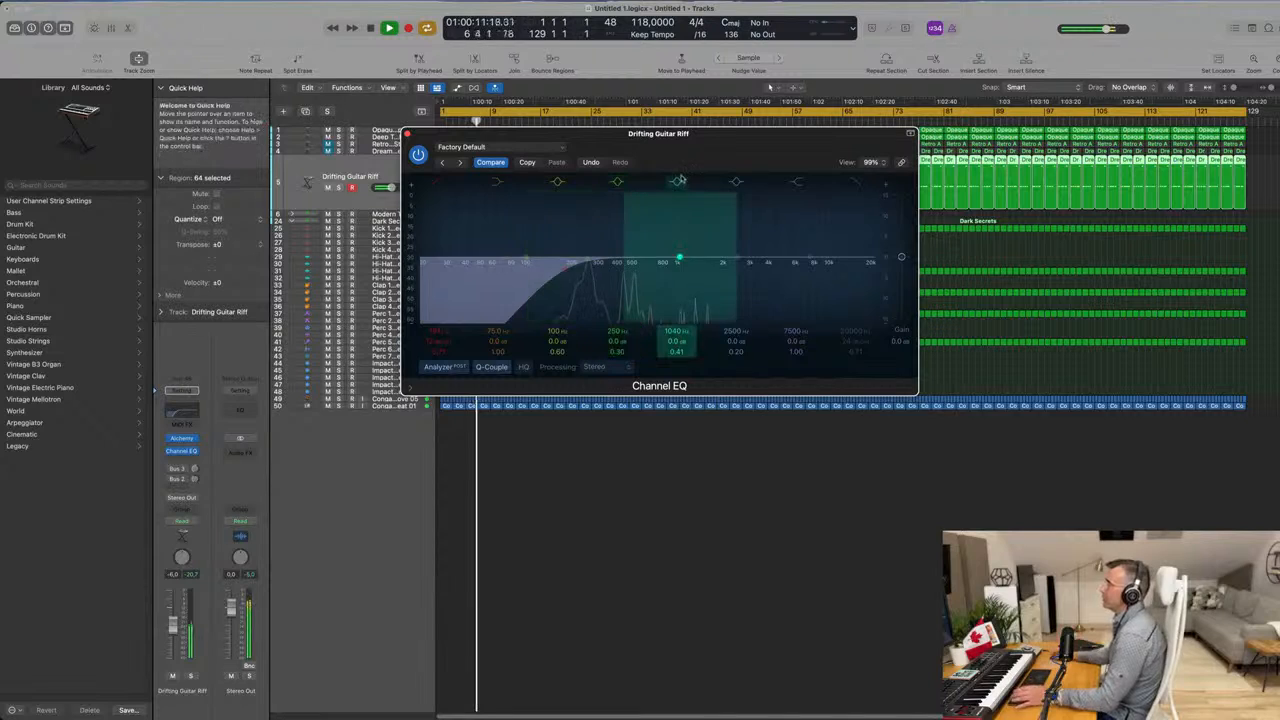
drag(719, 146, 672, 164)
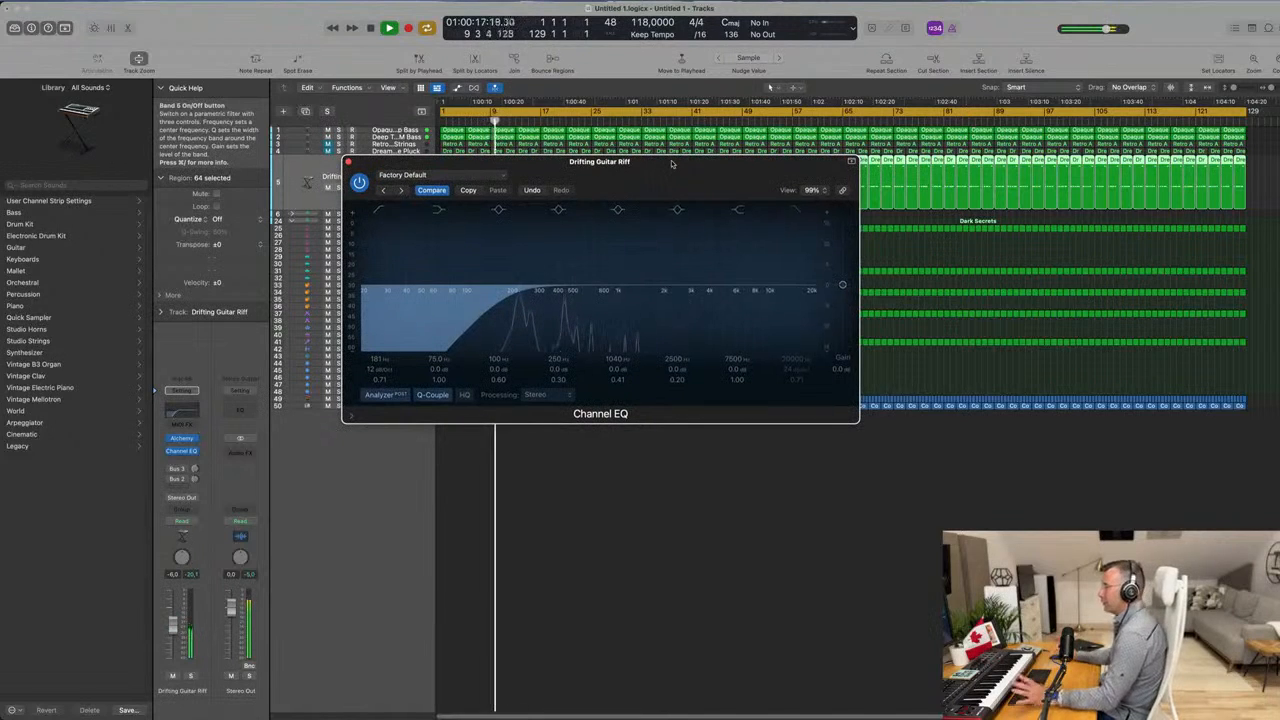
drag(672, 164, 703, 242)
click(379, 240)
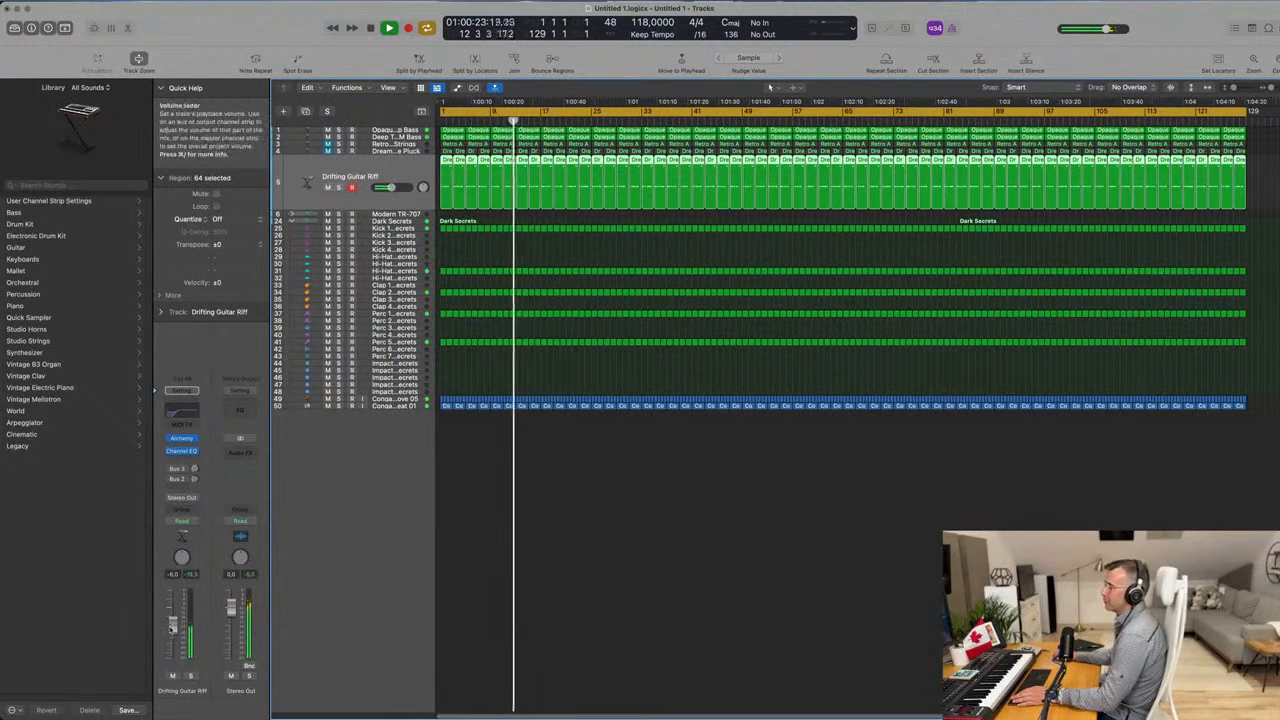
Listen to the Drifting Guitar Riff track soloed, release the solo and replay the full mix from the start.
click(193, 676)
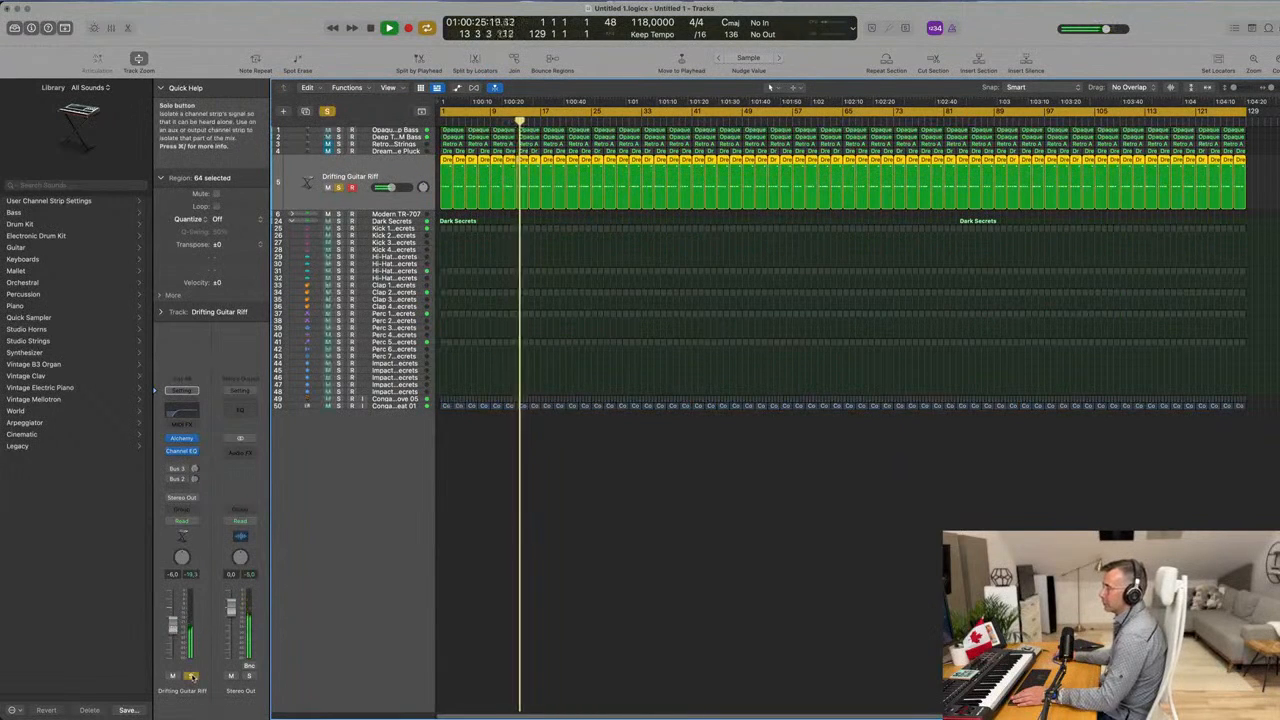
click(193, 676)
key(Return)
Audition Alchemy's Ambient Flanger, Round Pluck and Ambient Comb Sweep snapshots on the Drifting Guitar Riff track, and choose Short Pluck.
click(183, 440)
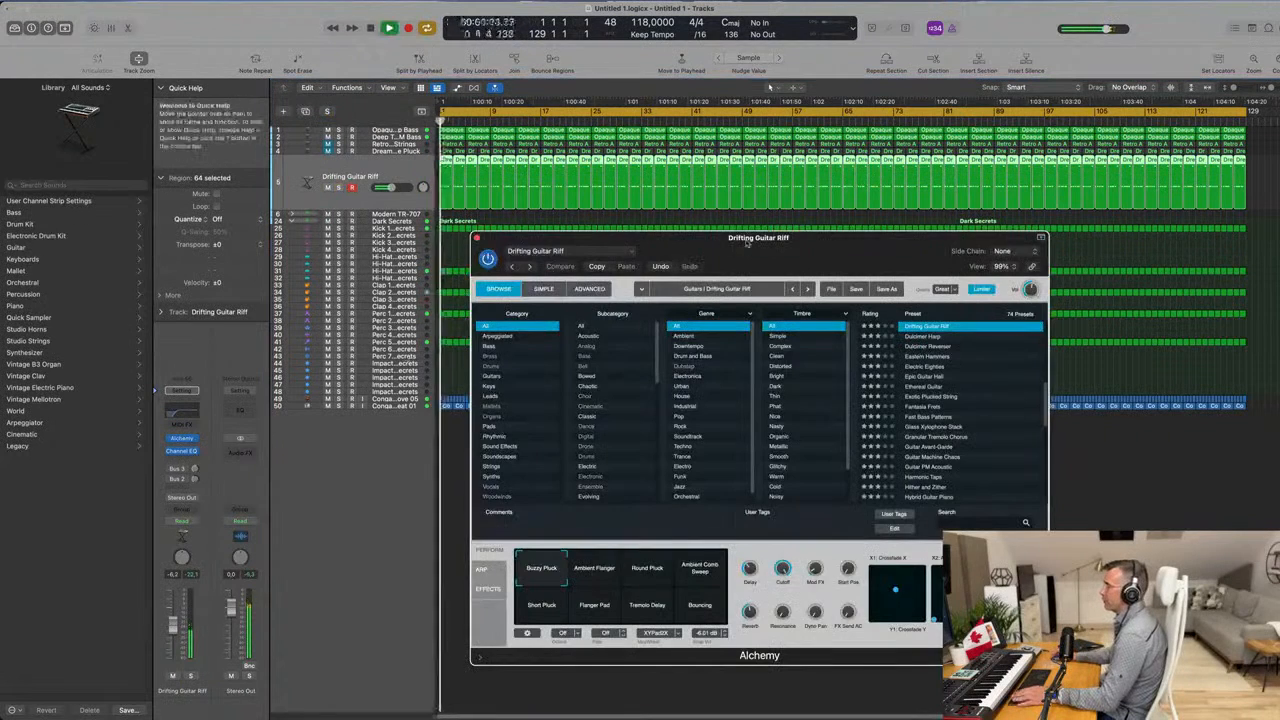
drag(723, 246, 701, 231)
click(507, 551)
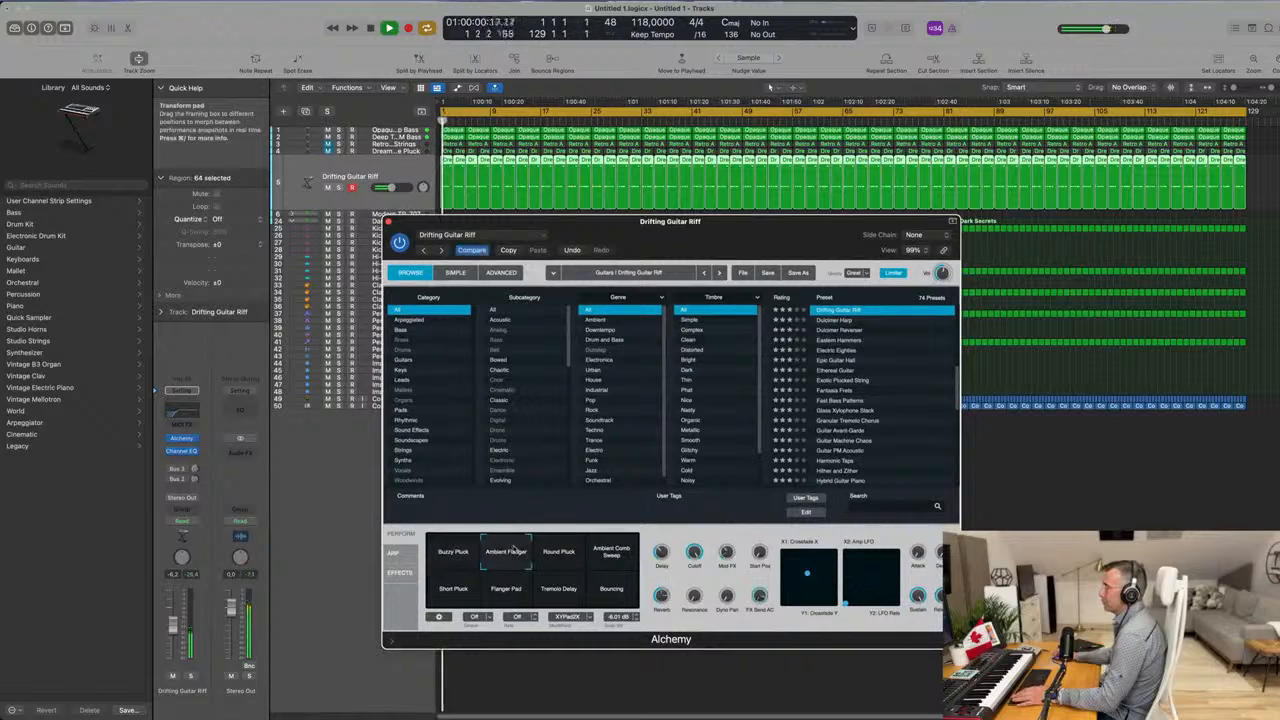
click(552, 557)
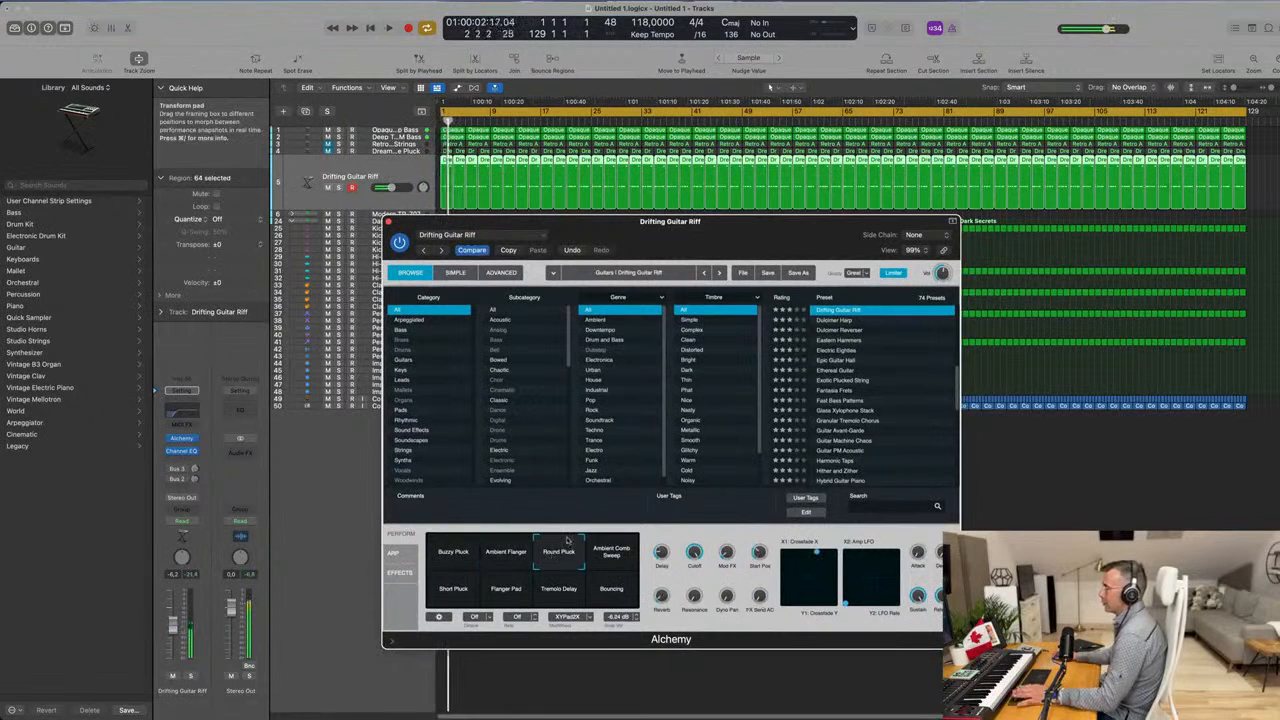
click(770, 88)
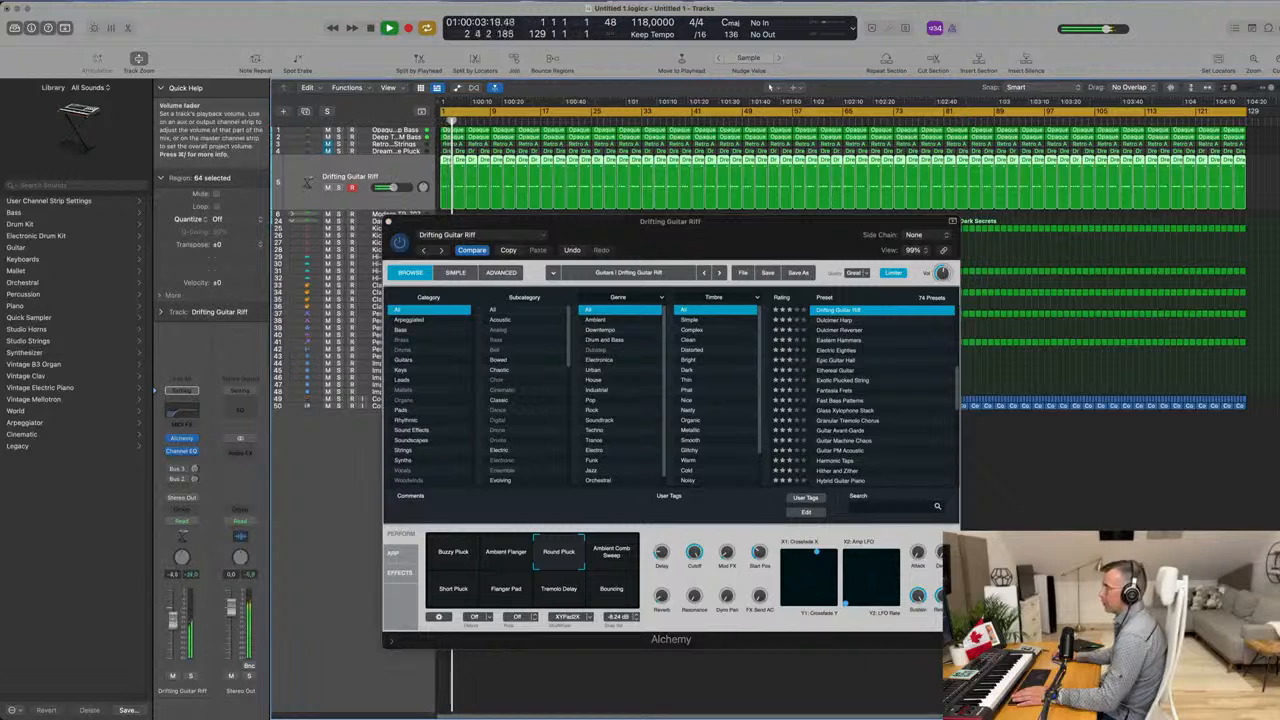
click(628, 560)
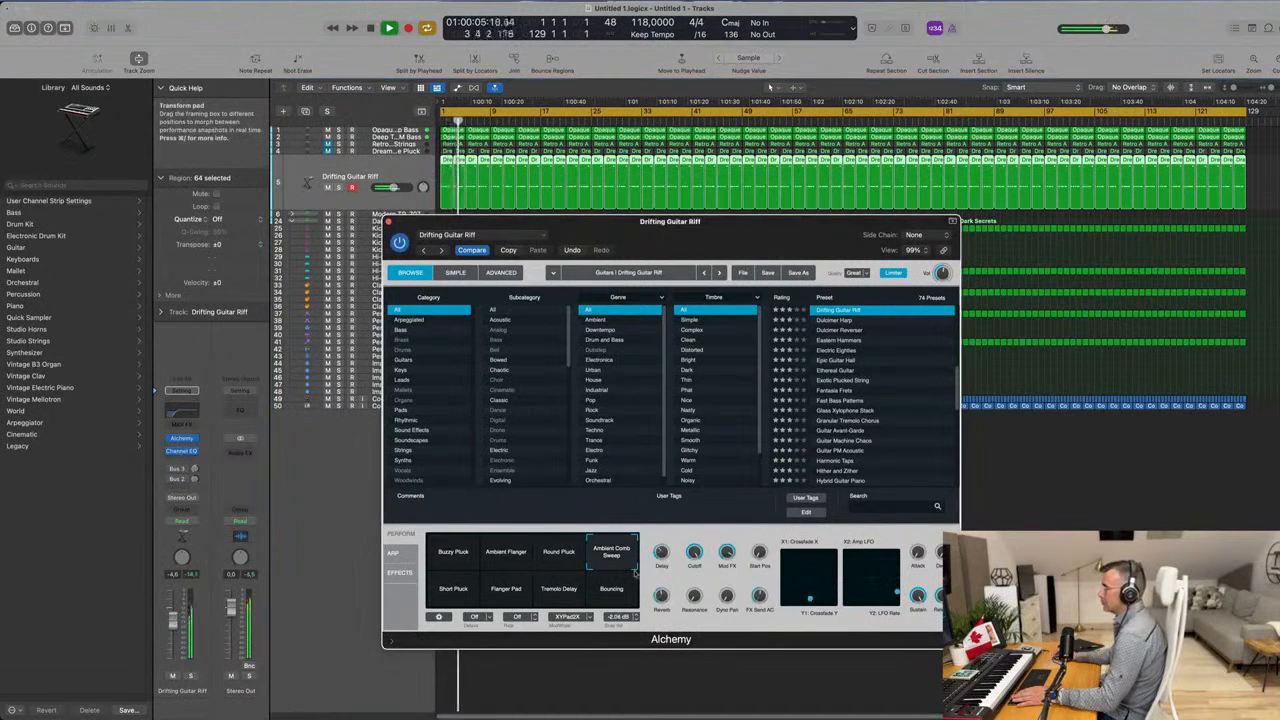
click(453, 596)
key(Return)
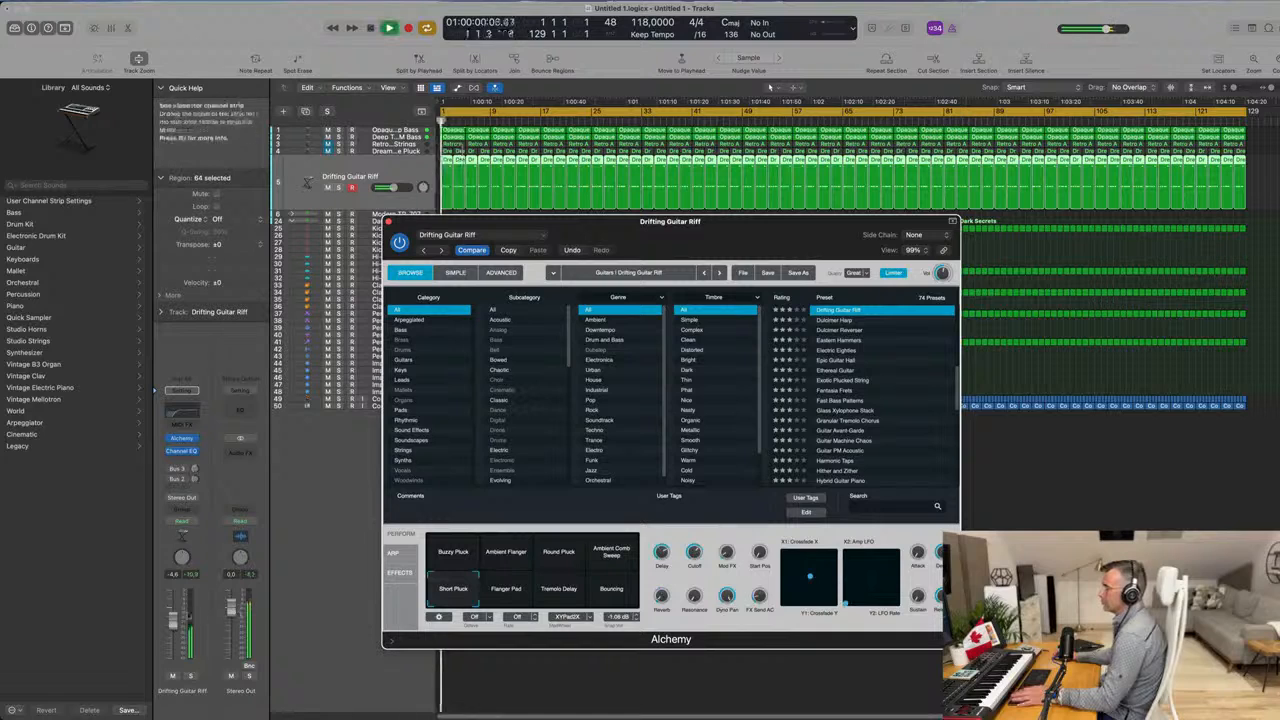
Morph the Short Pluck snapshot slightly towards Buzzy Pluck, set the track's volume to about -2.0 dB and close Alchemy.
drag(173, 611, 173, 614)
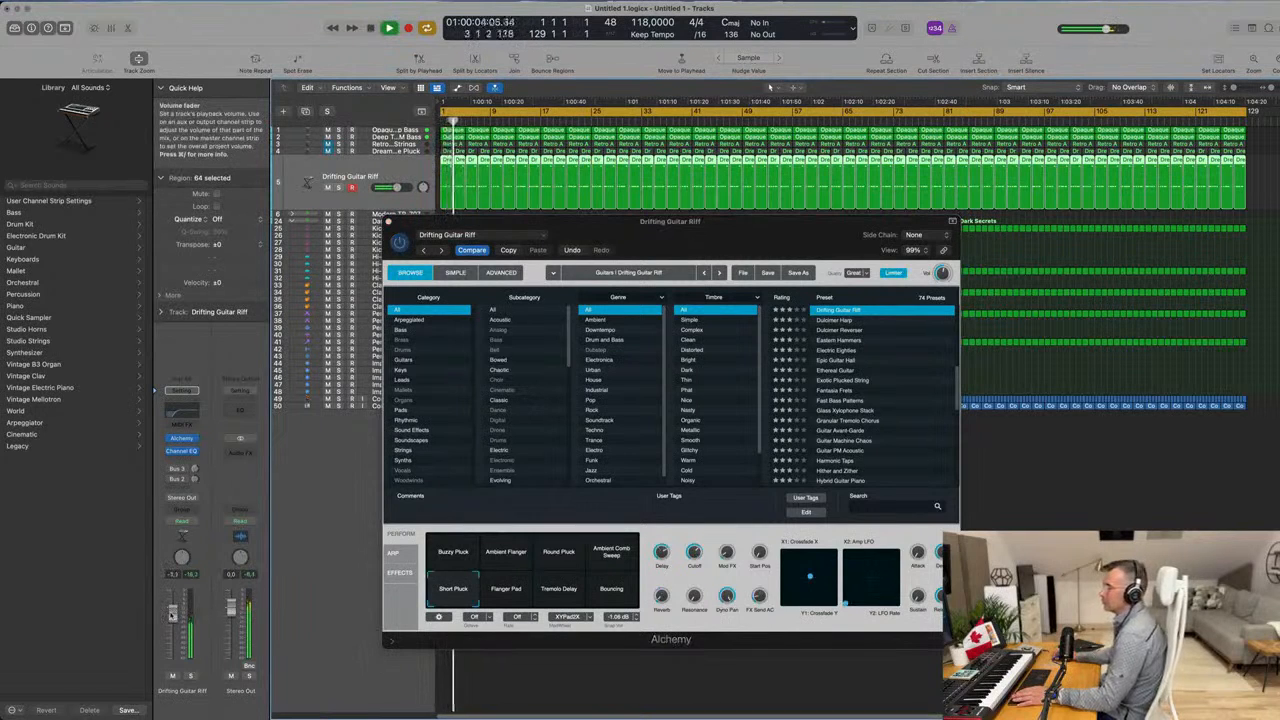
click(454, 588)
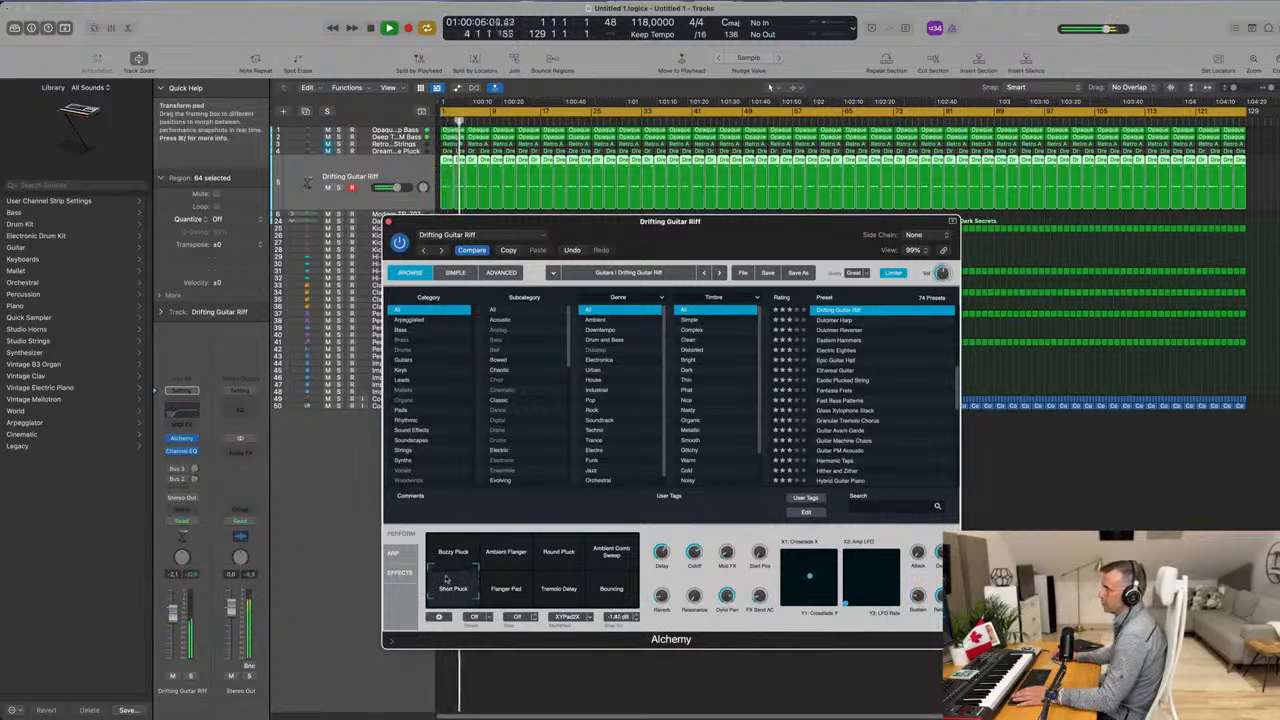
drag(452, 571, 475, 572)
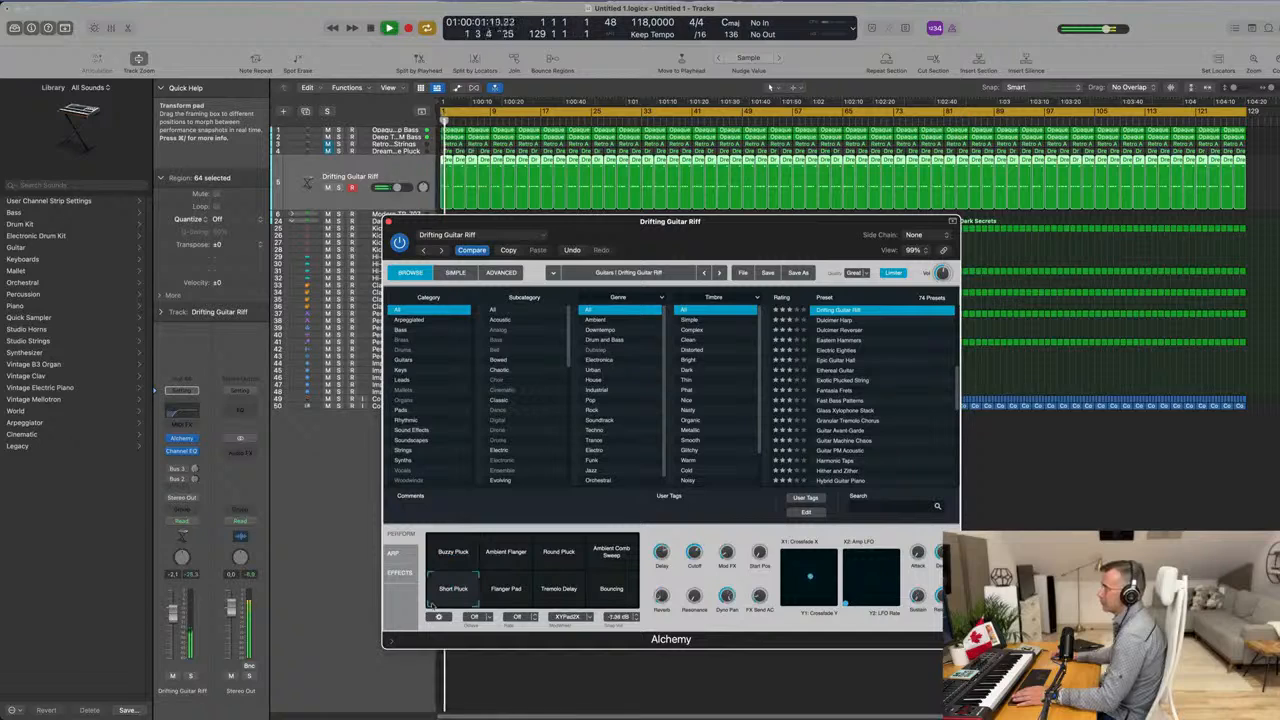
drag(433, 558, 433, 508)
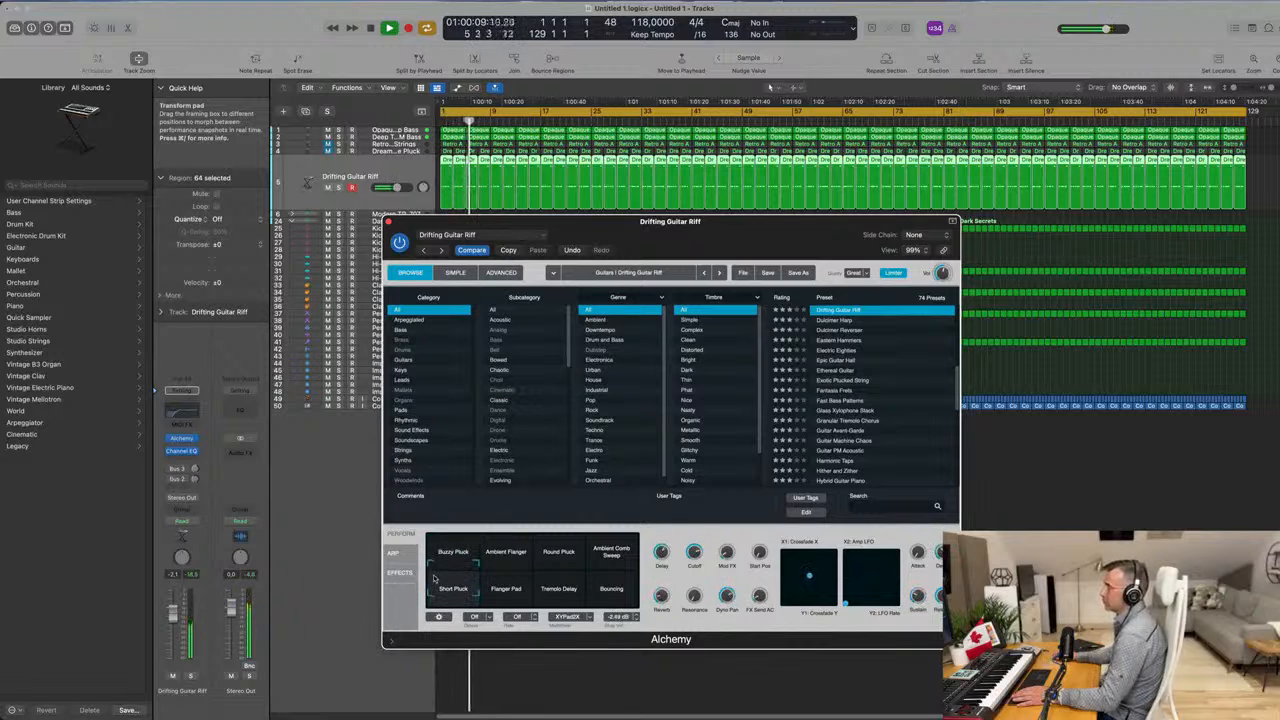
click(172, 615)
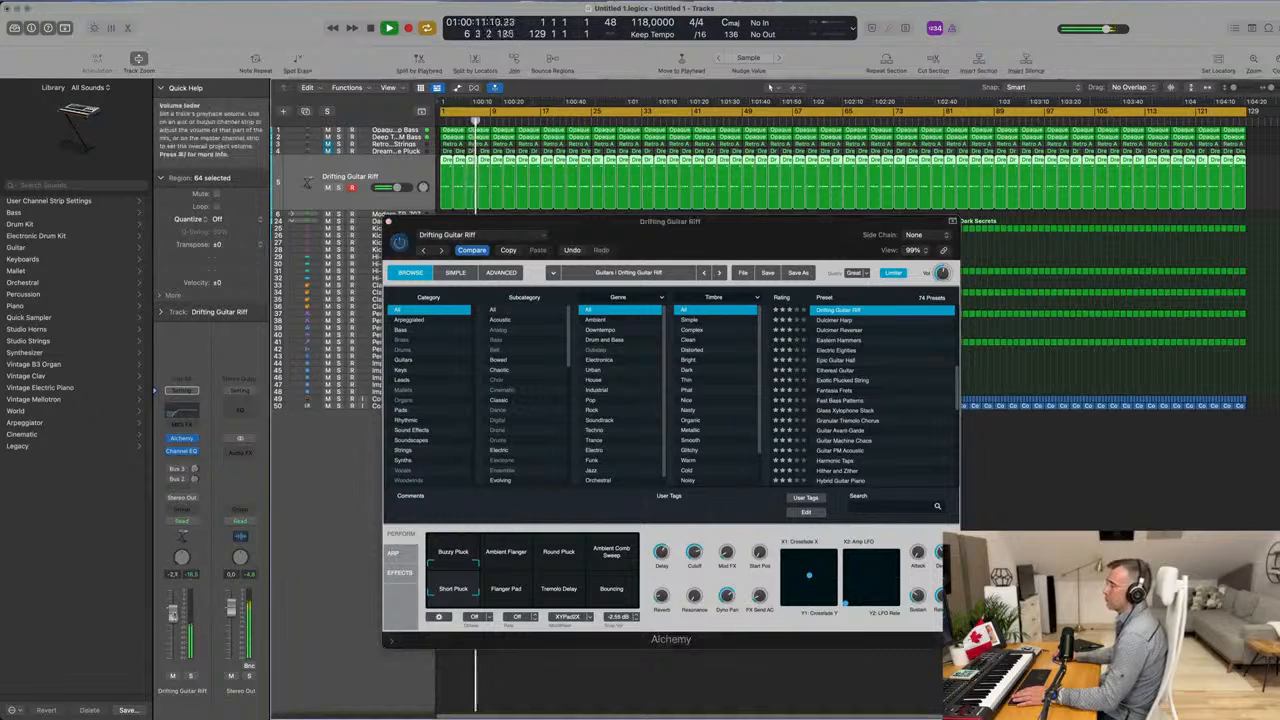
click(389, 222)
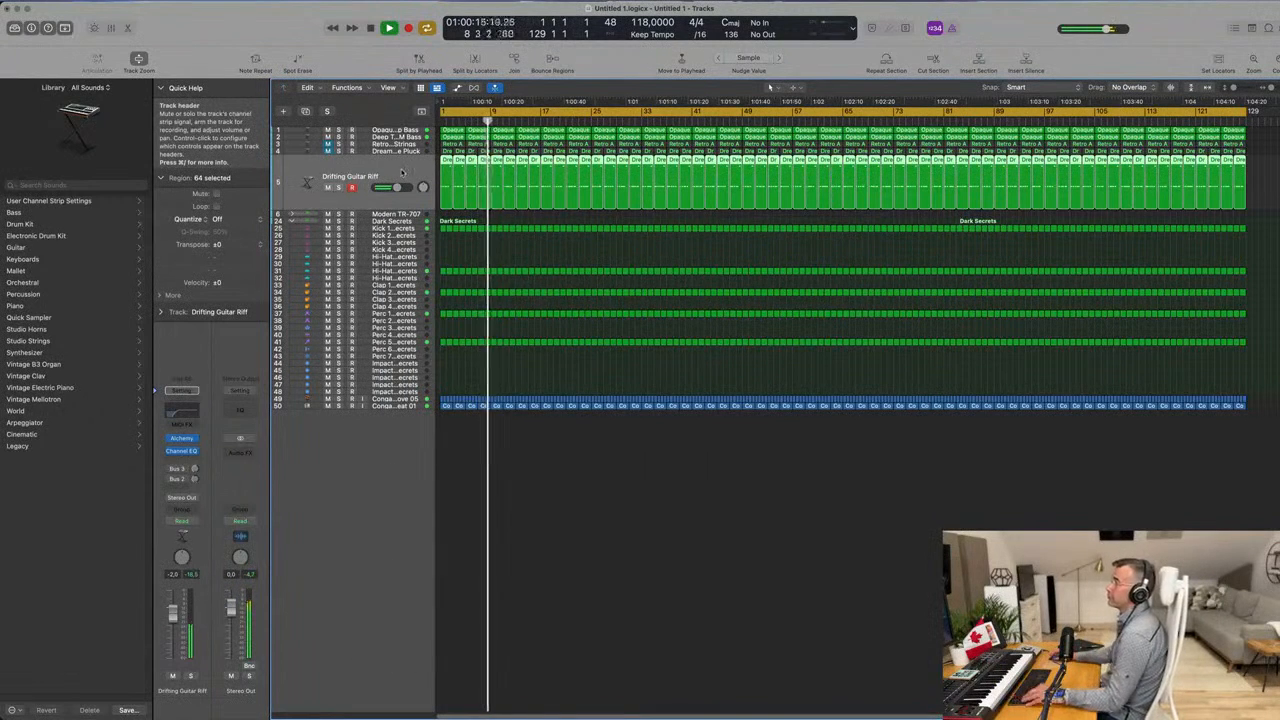
Solo the Perc 5 - Dark Secrets track to hear it alone, then release the solo.
scroll(489, 439, up, 10)
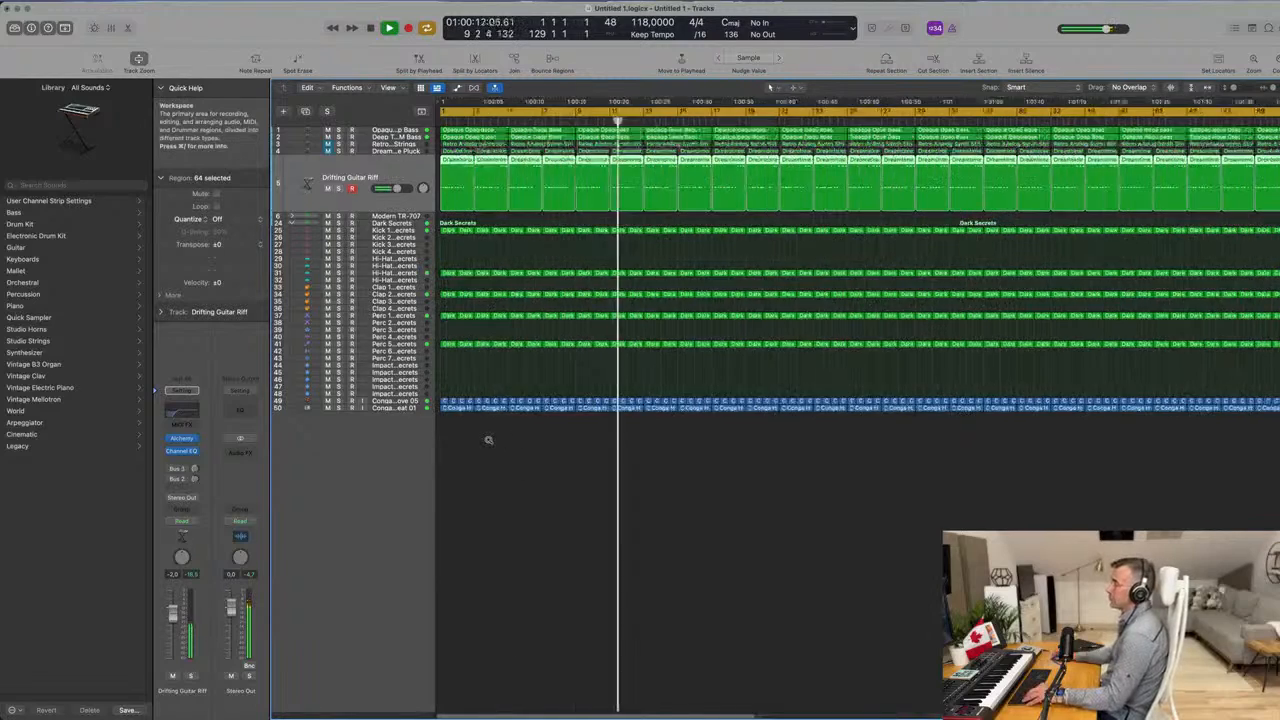
scroll(509, 436, down, 2)
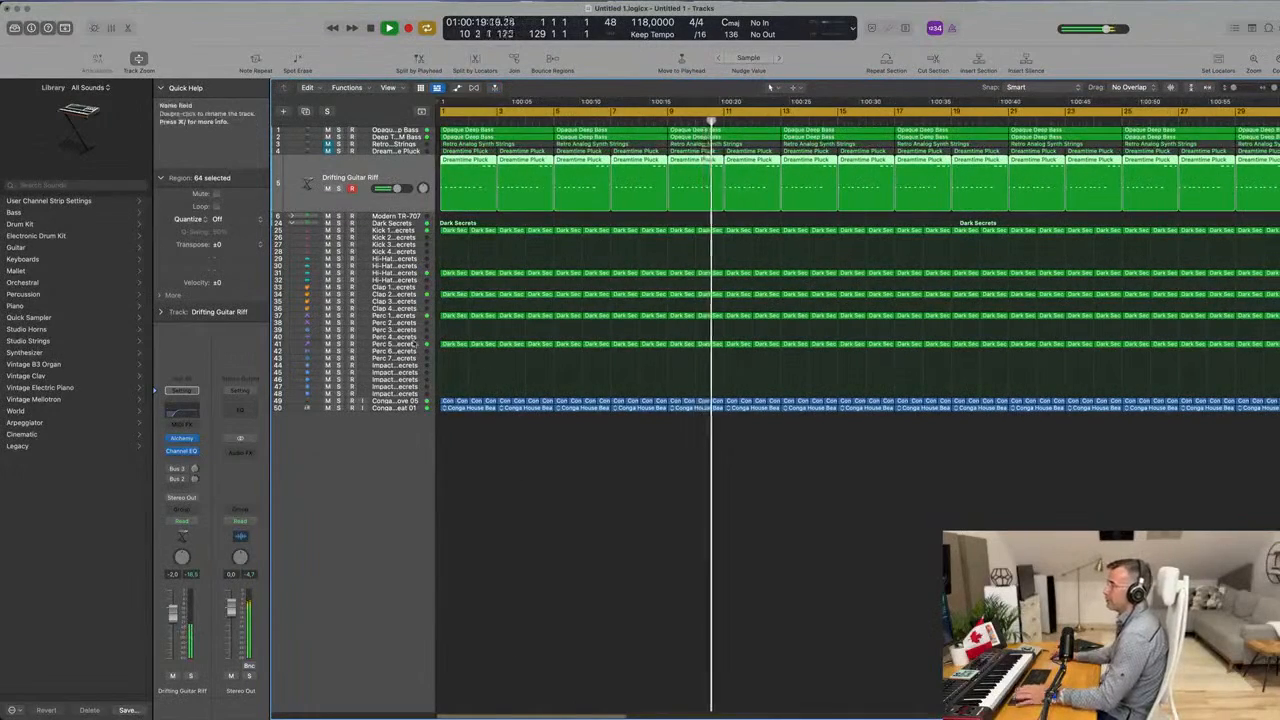
click(417, 343)
click(338, 323)
click(338, 323)
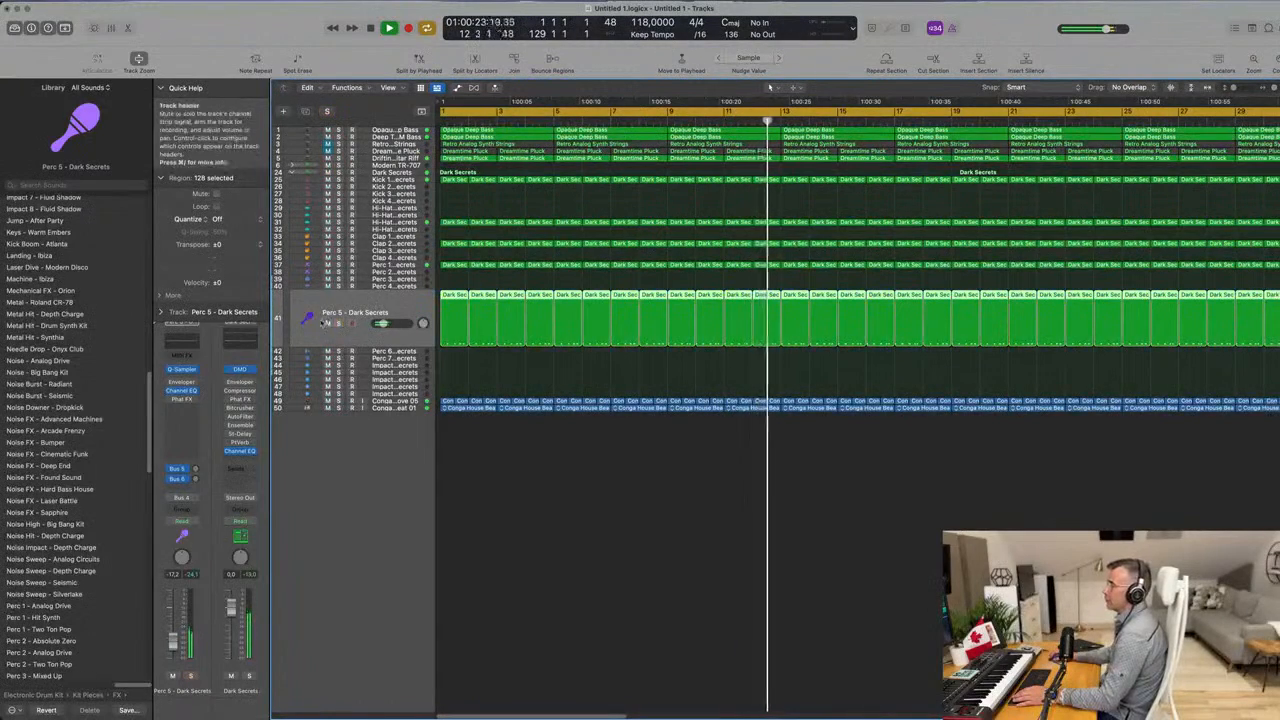
Mute and unmute the Perc 5 - Dark Secrets track to compare the mix without it, and replay from the start.
click(327, 324)
key(super+Left)
key(super+Left)
key(super+Left)
key(super+Left)
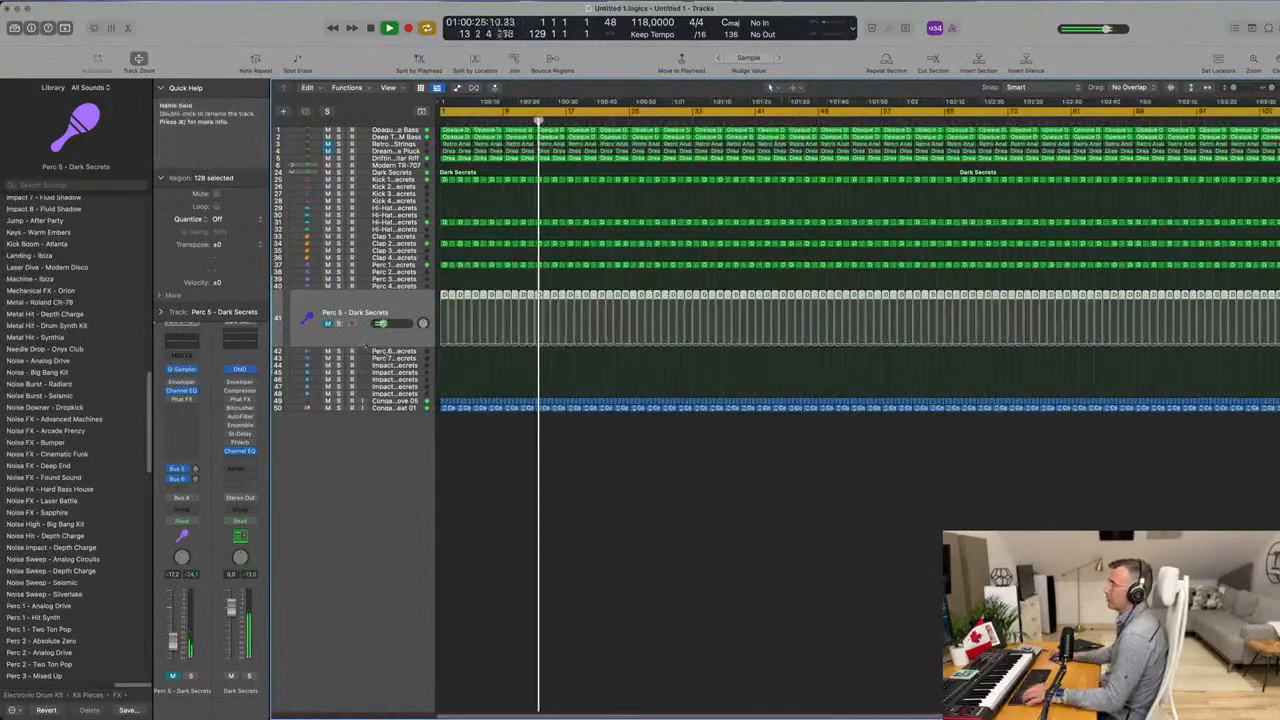
click(327, 324)
key(Return)
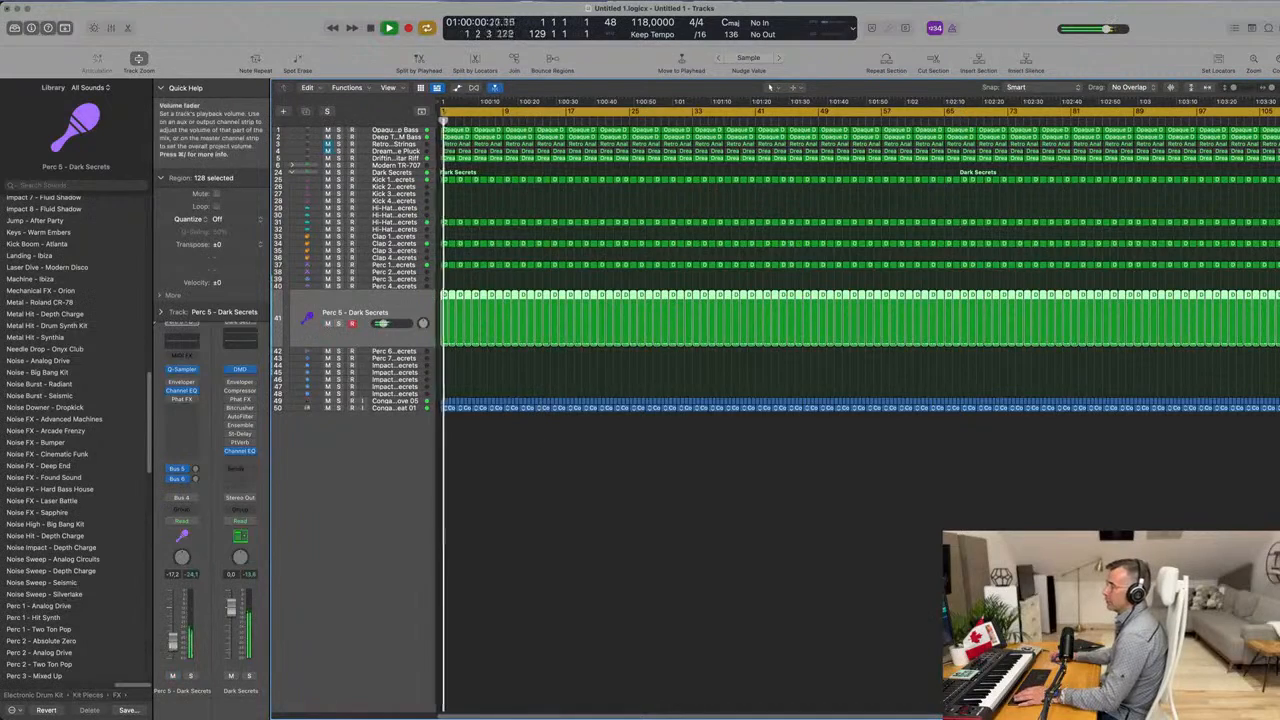
Solo the two bass tracks to listen to them together without the other tracks.
scroll(547, 350, up, 5)
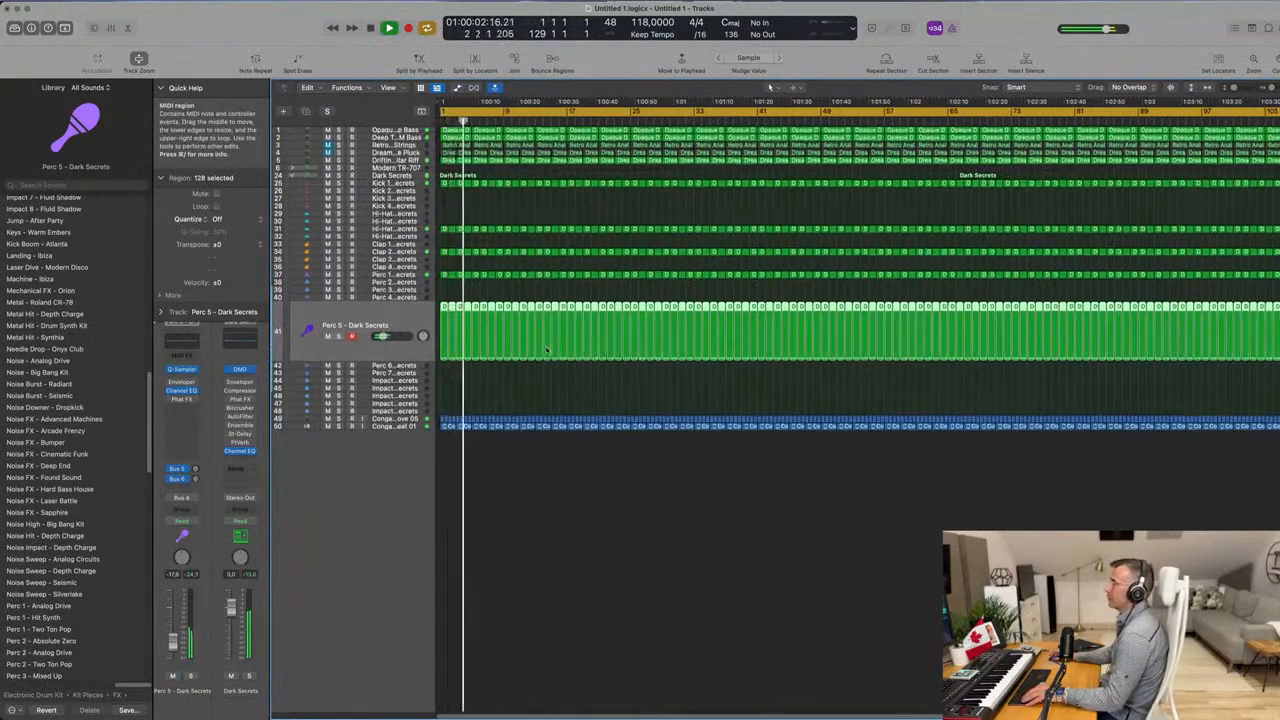
scroll(547, 350, down, 2)
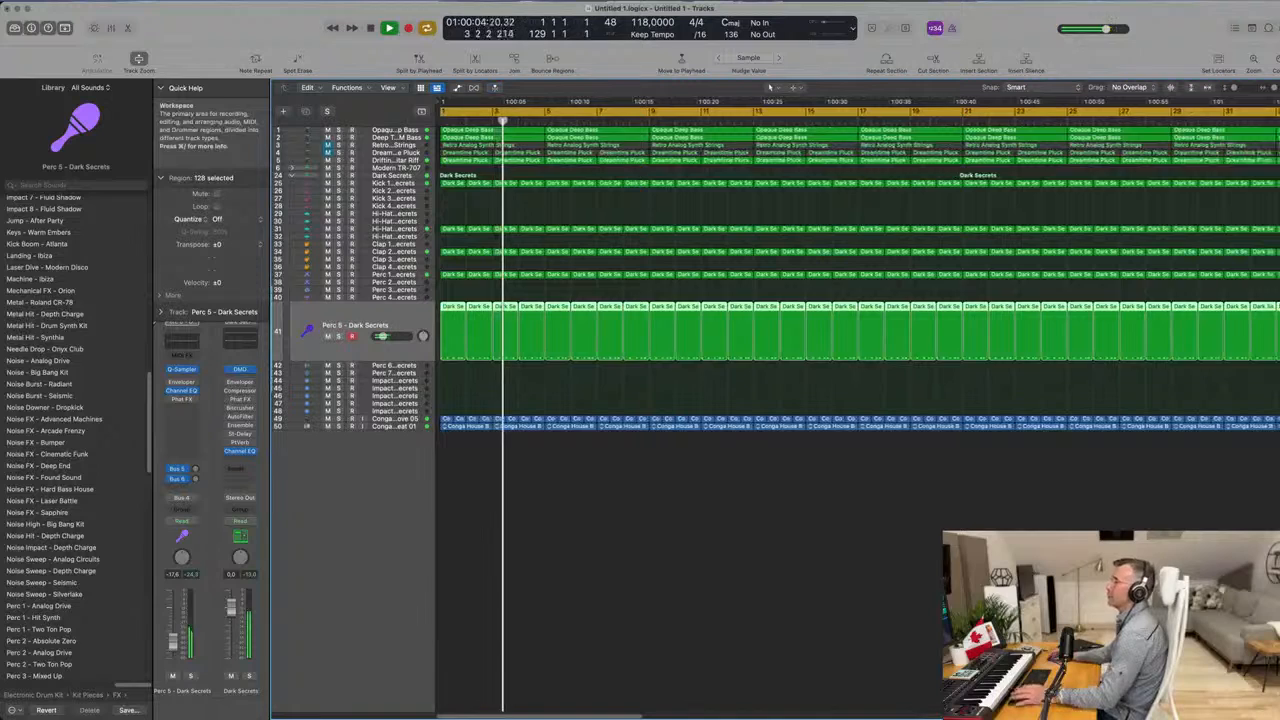
click(355, 145)
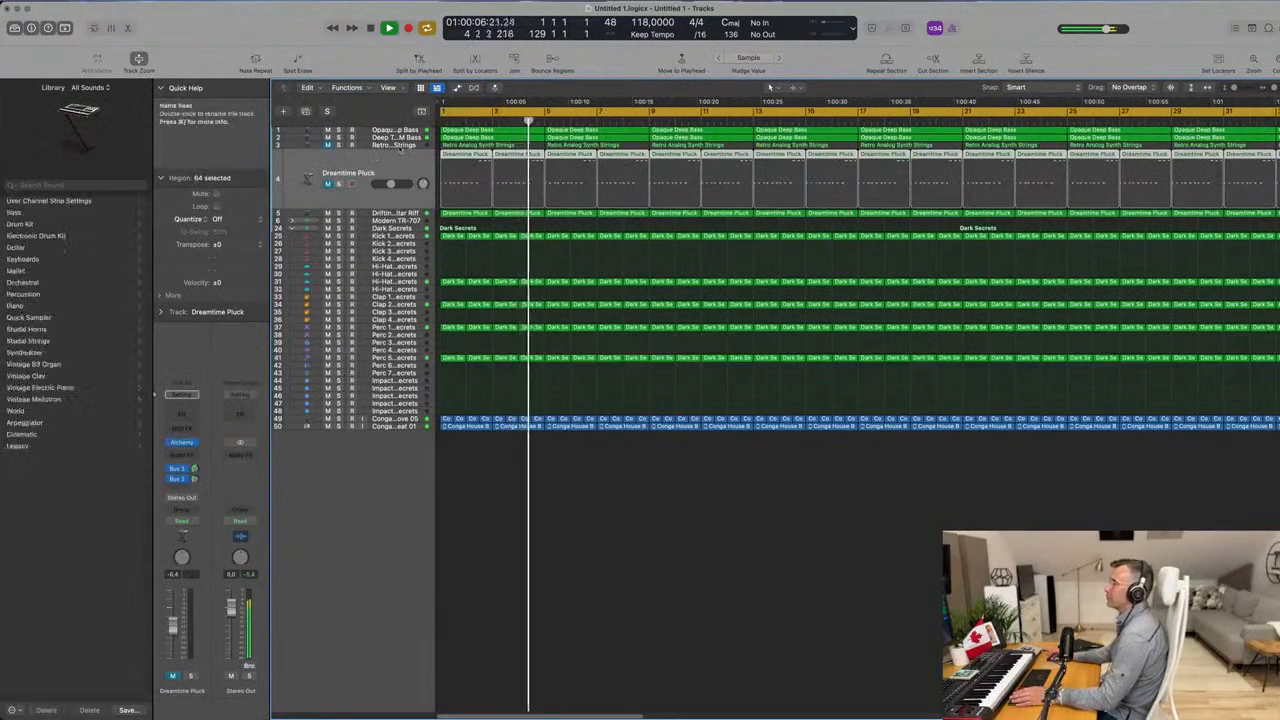
click(338, 137)
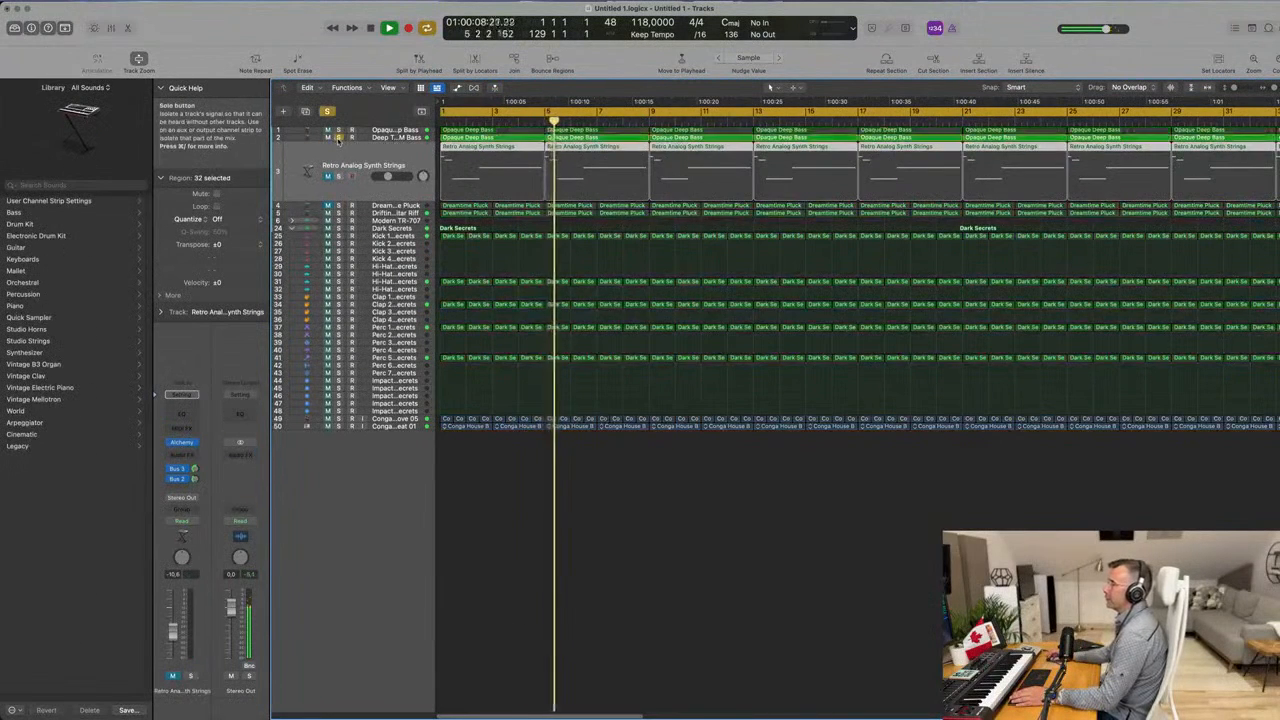
click(338, 130)
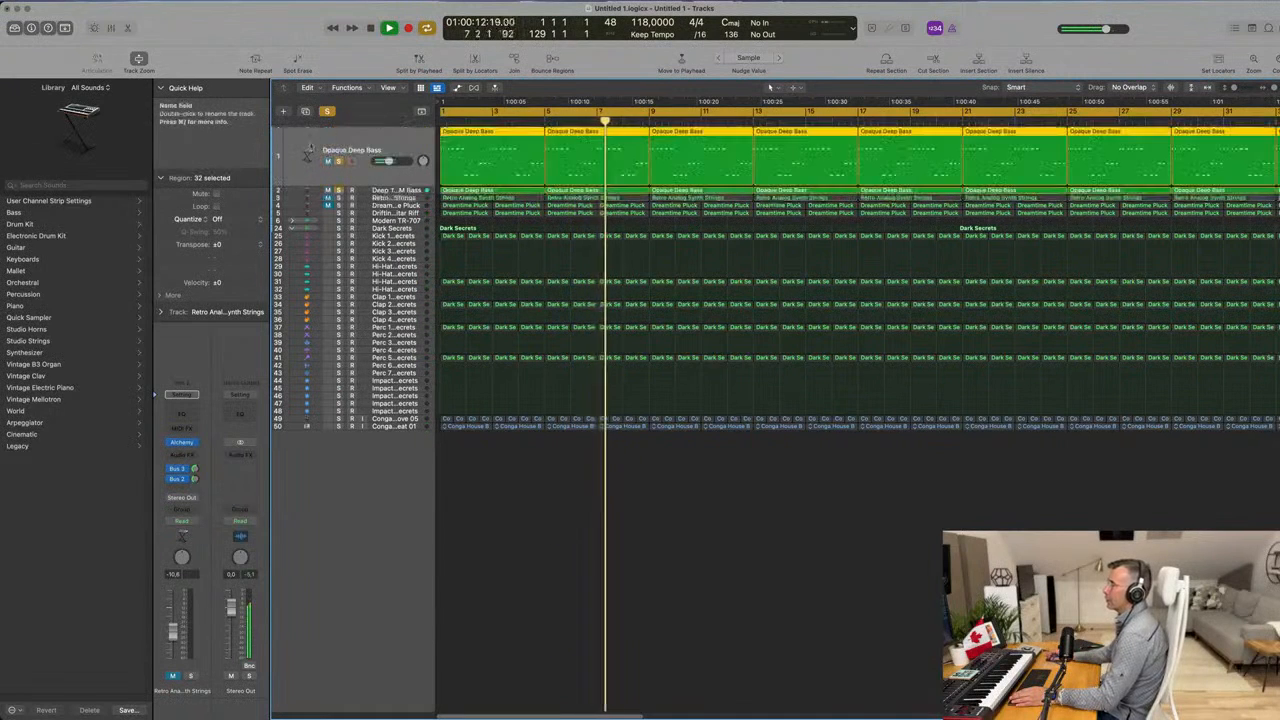
Add a Channel EQ to the Opaque Deep Bass track and slightly boost its 75 Hz low shelf.
click(390, 130)
key(Return)
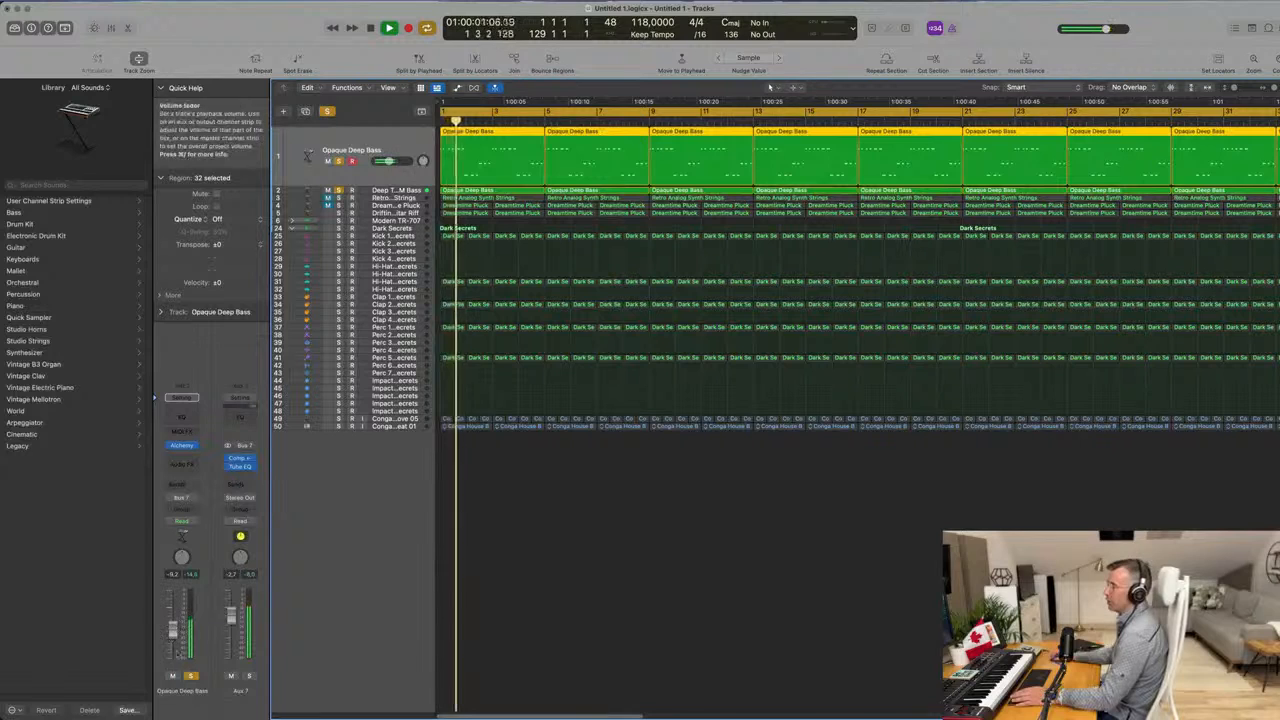
click(173, 677)
click(173, 677)
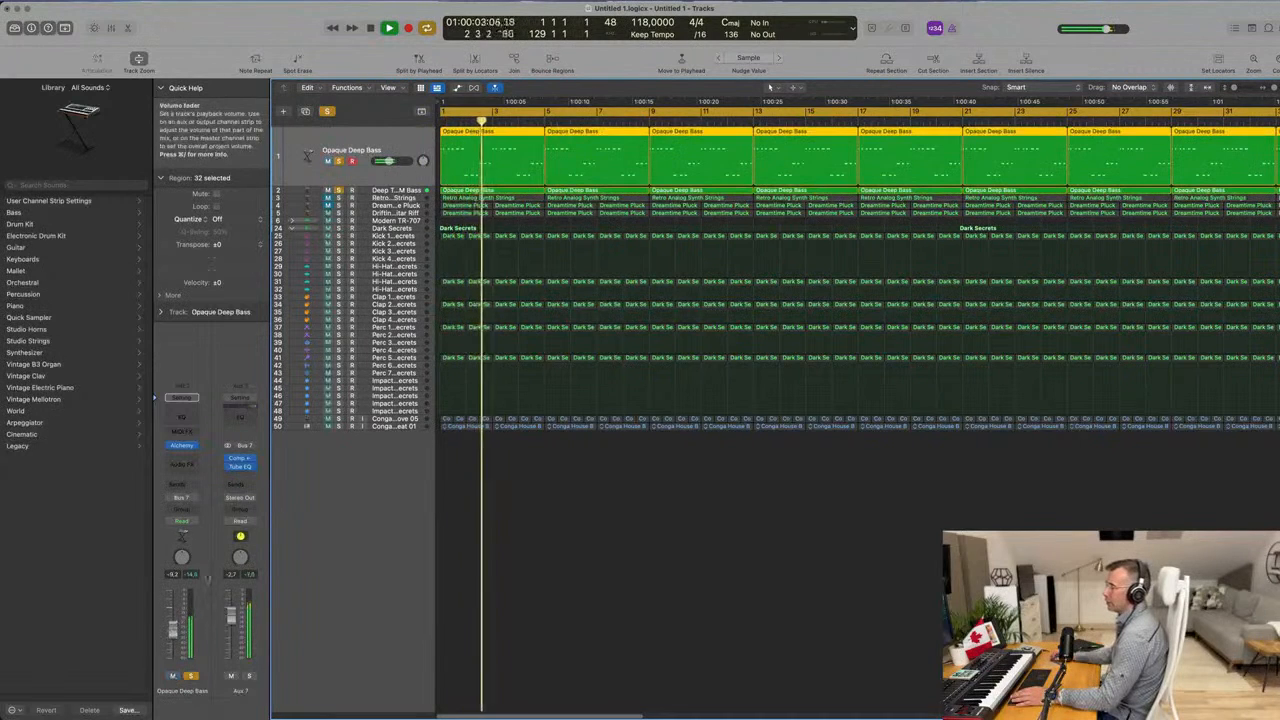
click(190, 418)
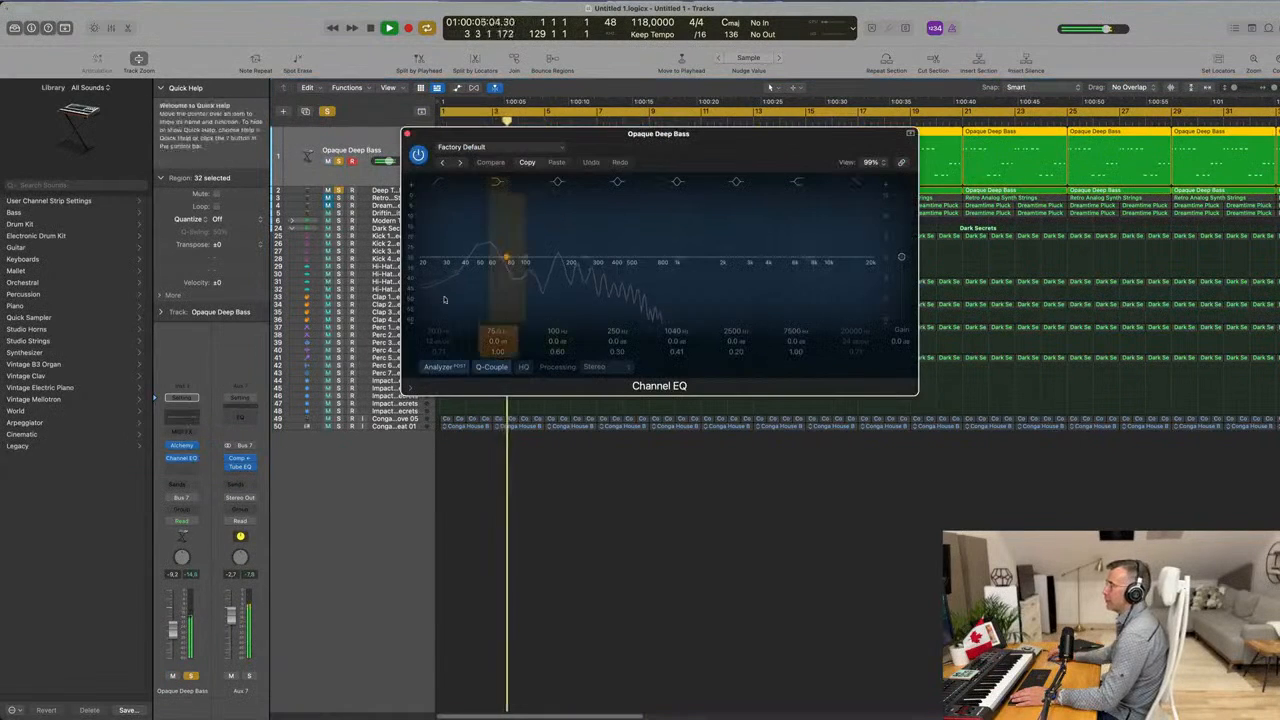
drag(498, 341, 498, 326)
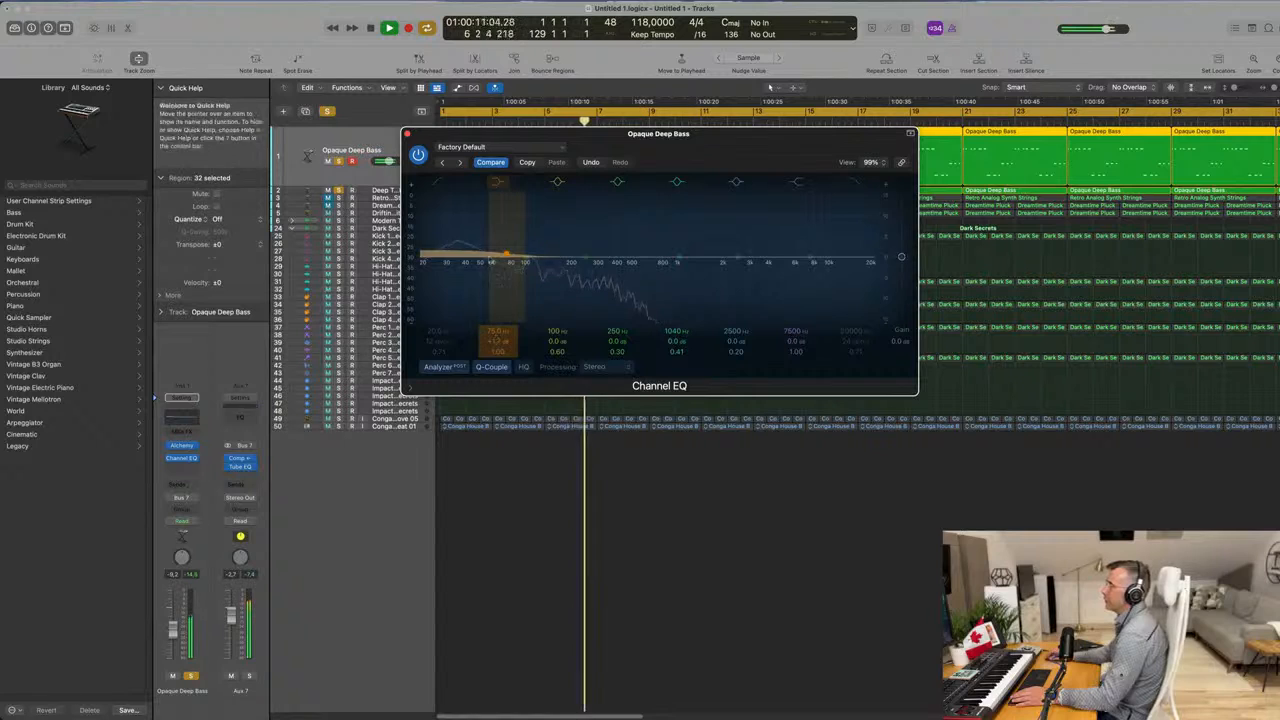
click(407, 134)
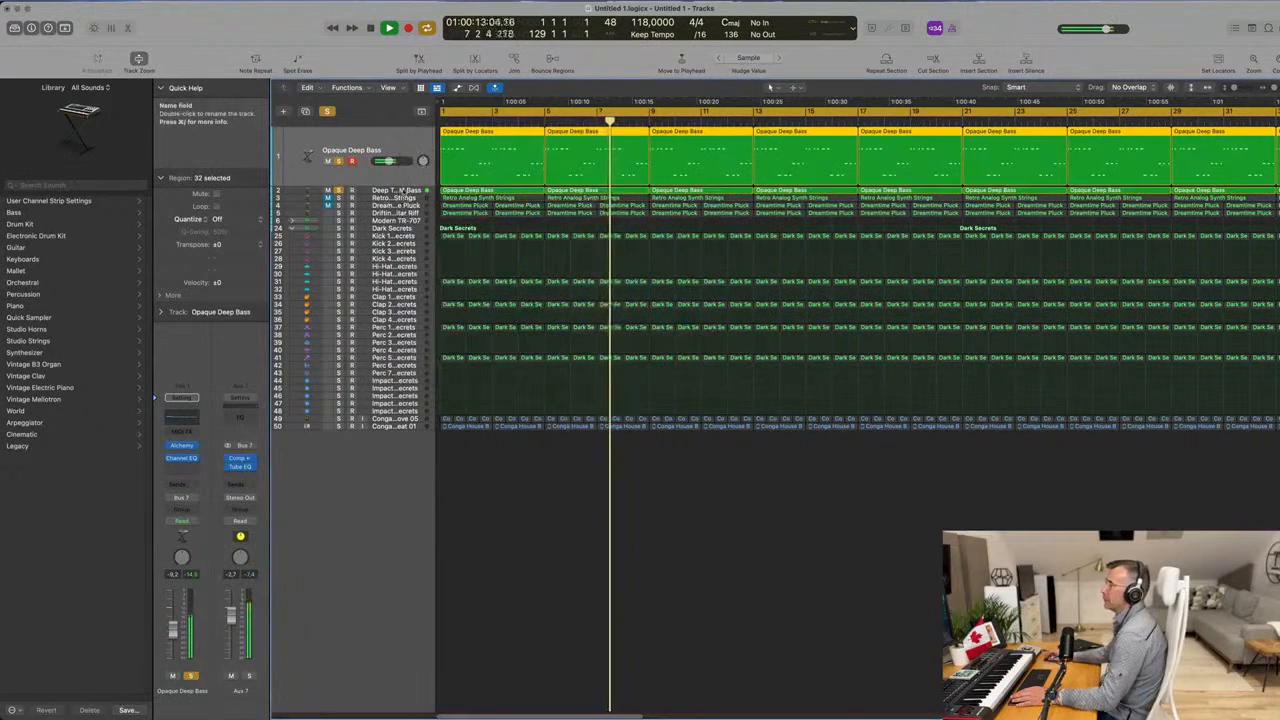
Add a Channel EQ to the Deep Techno FM Bass track with a low cut and a slight dip around 100 Hz.
click(380, 190)
click(182, 411)
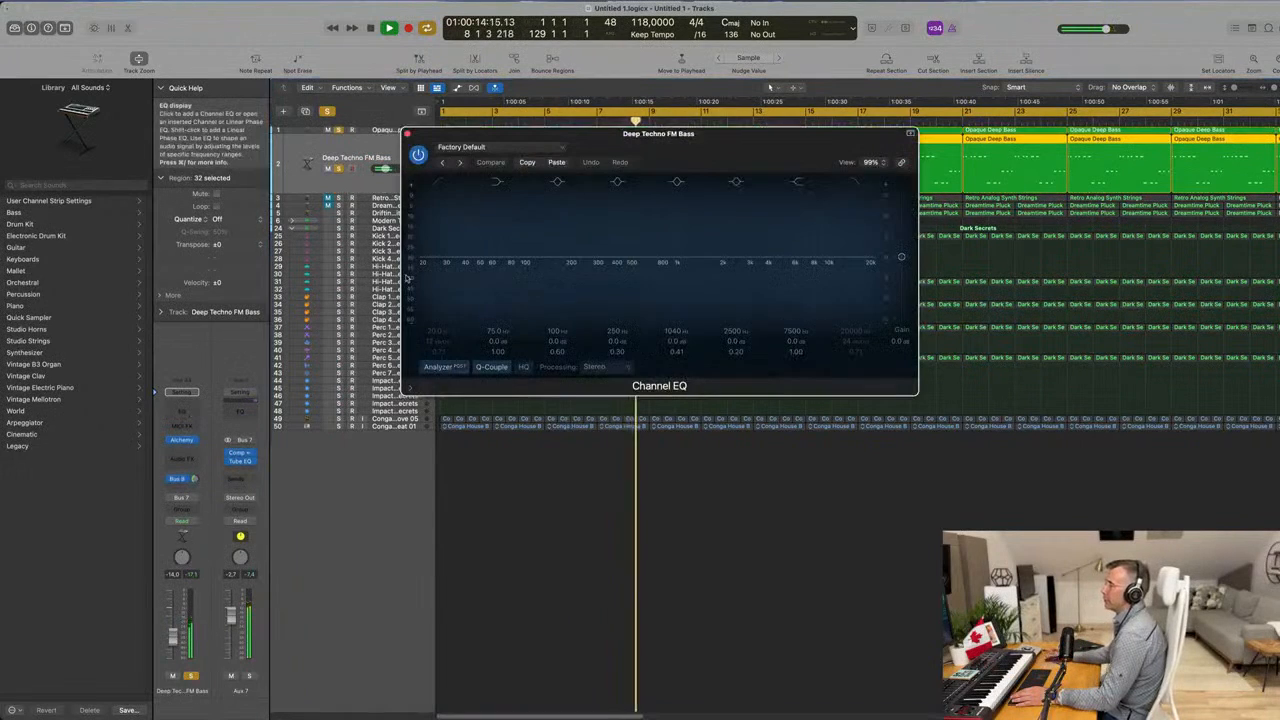
click(497, 182)
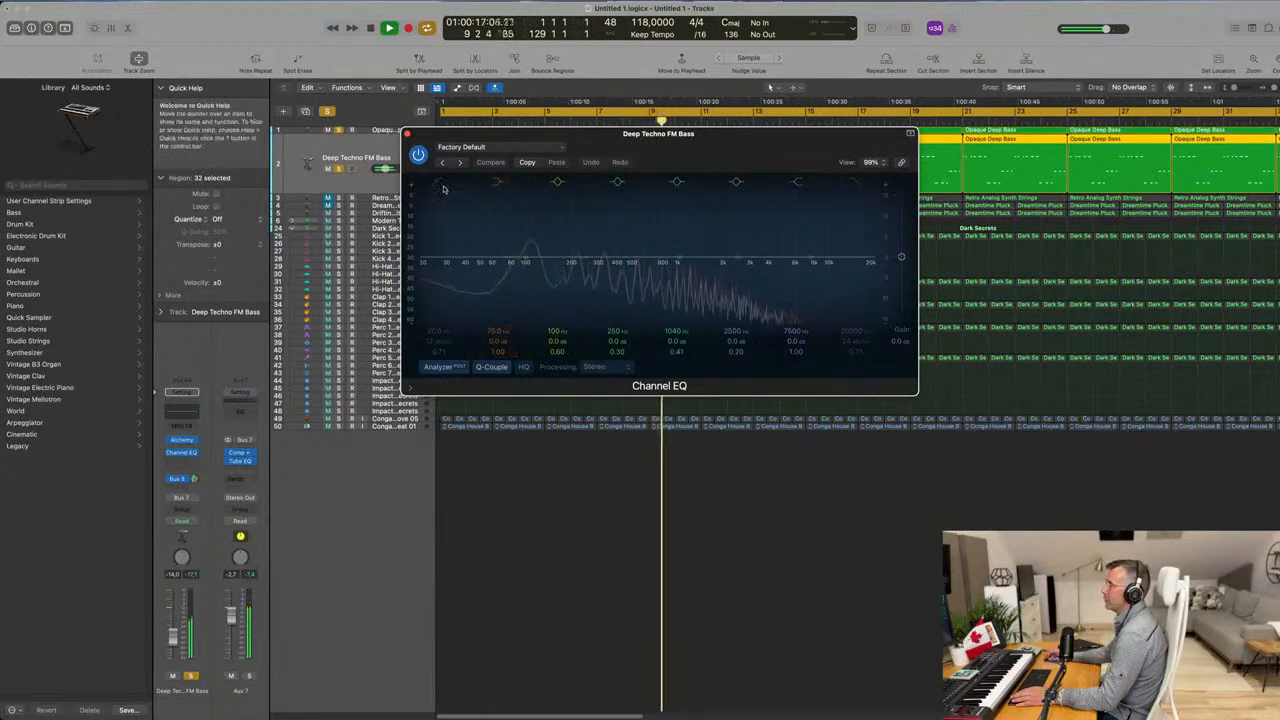
click(438, 182)
drag(442, 238, 544, 244)
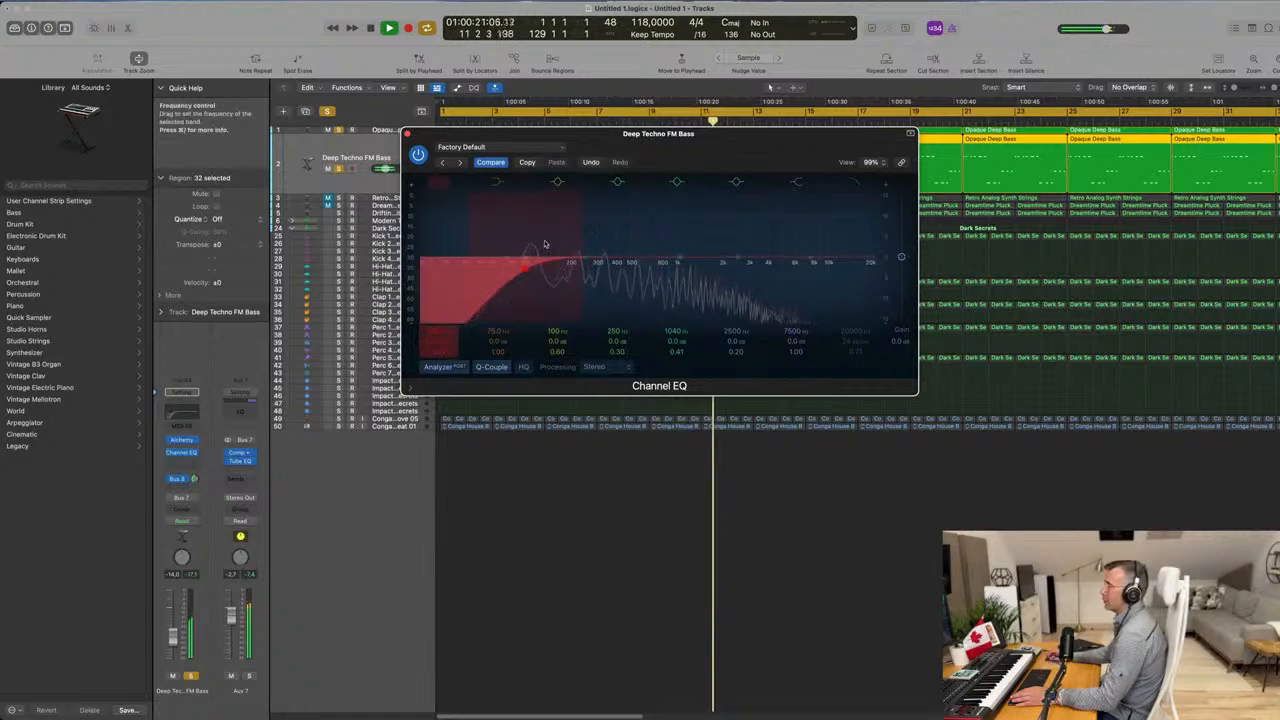
mouse_move(524, 243)
mouse_down()
mouse_move(644, 242)
mouse_move(462, 243)
mouse_move(512, 242)
mouse_move(533, 267)
mouse_up()
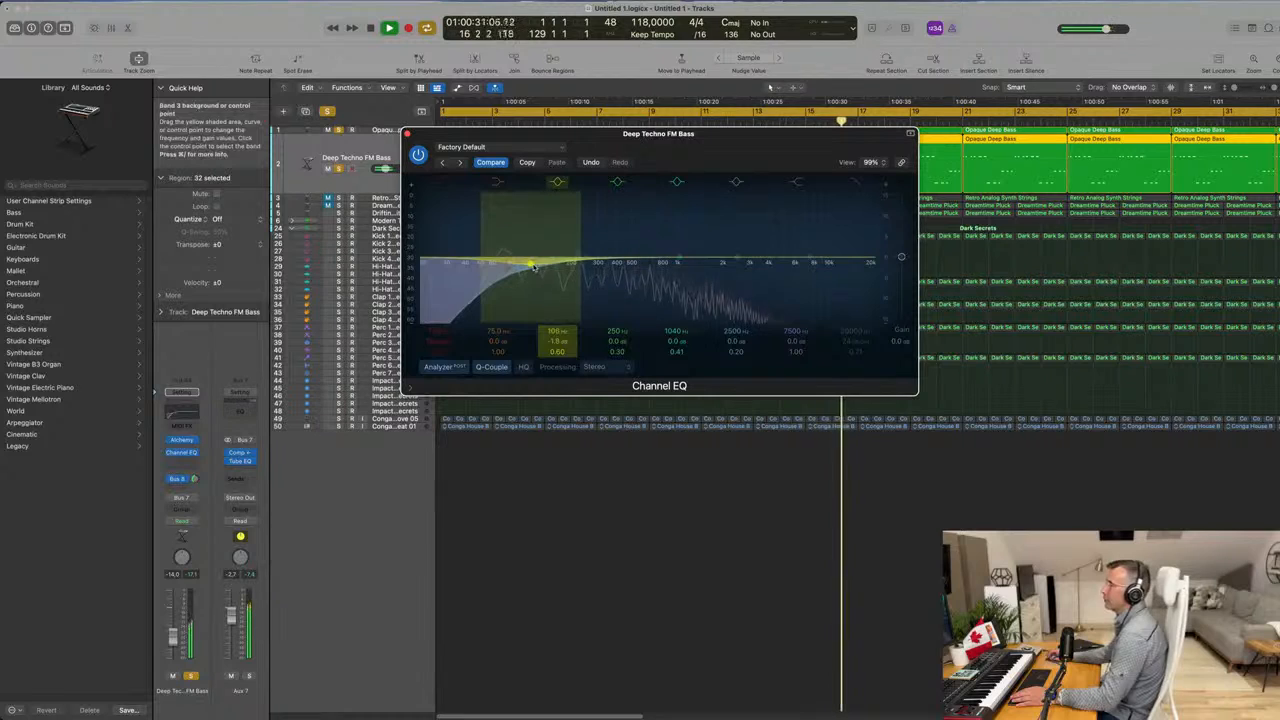
click(407, 134)
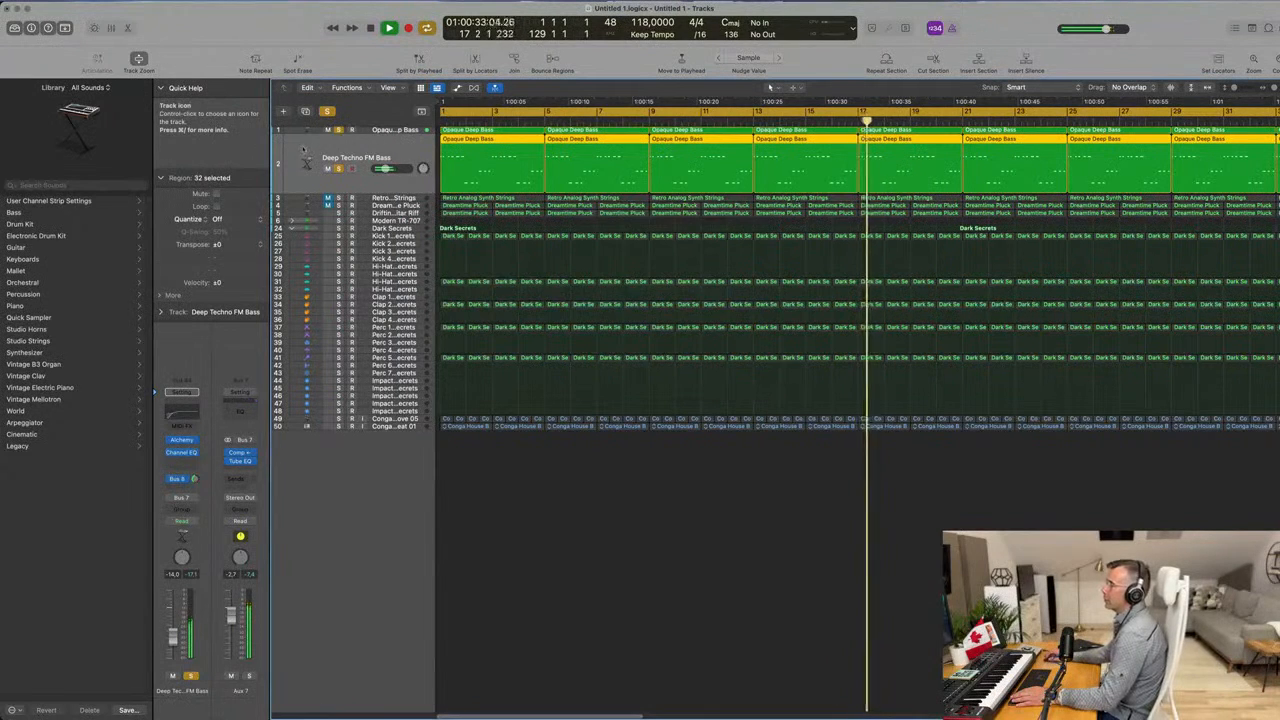
Release the bass solos and raise the Kick 1 - Dark Secrets track's volume to about -1.5 dB, replaying from the start.
click(326, 112)
key(Return)
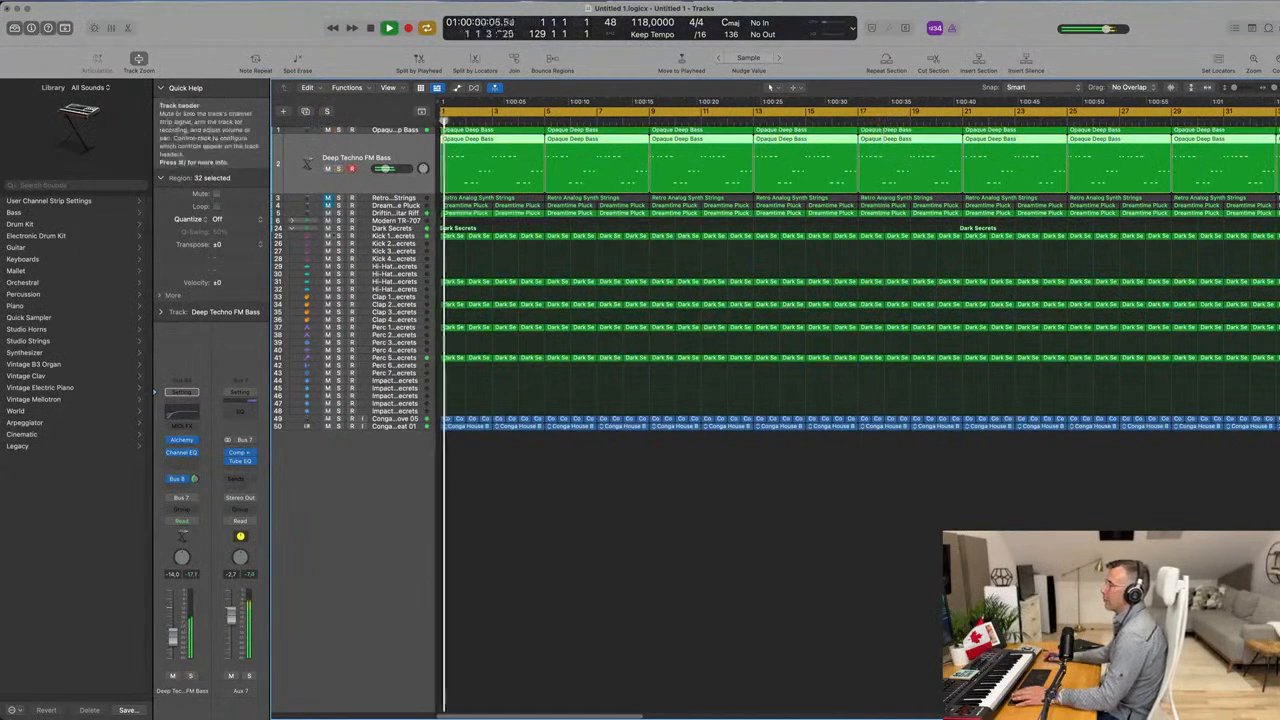
click(365, 228)
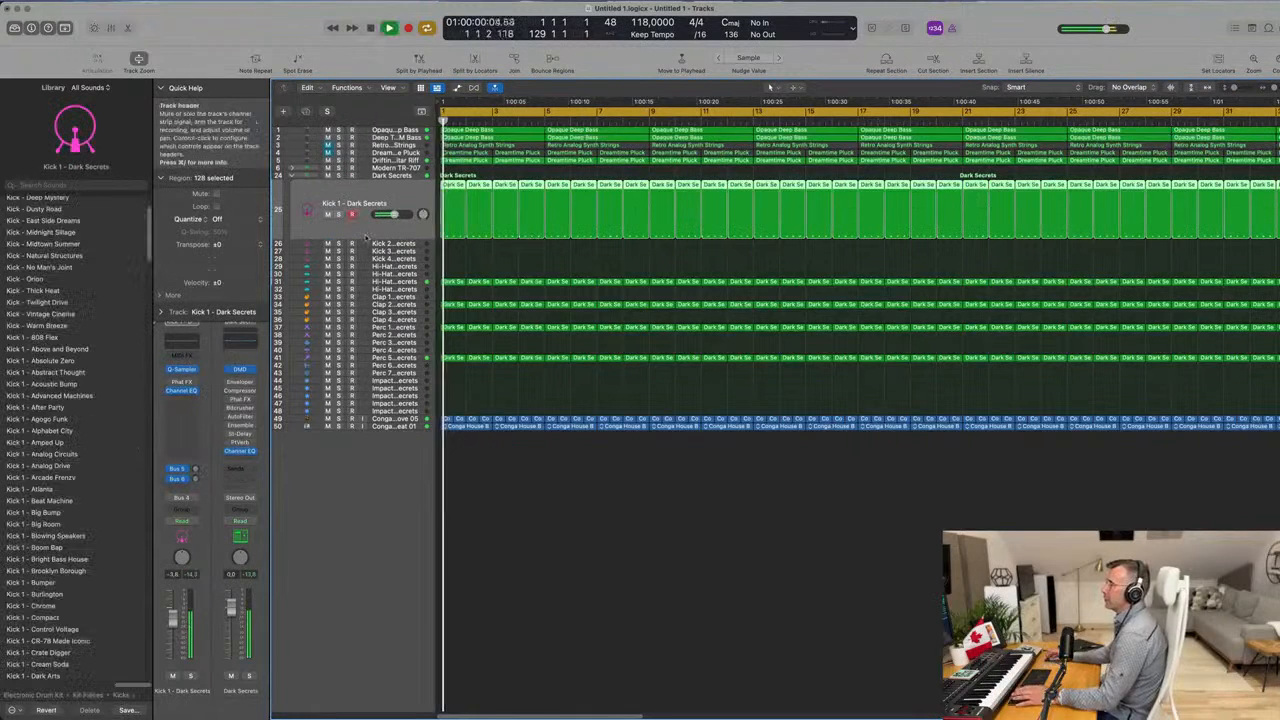
key(space)
key(Return)
key(space)
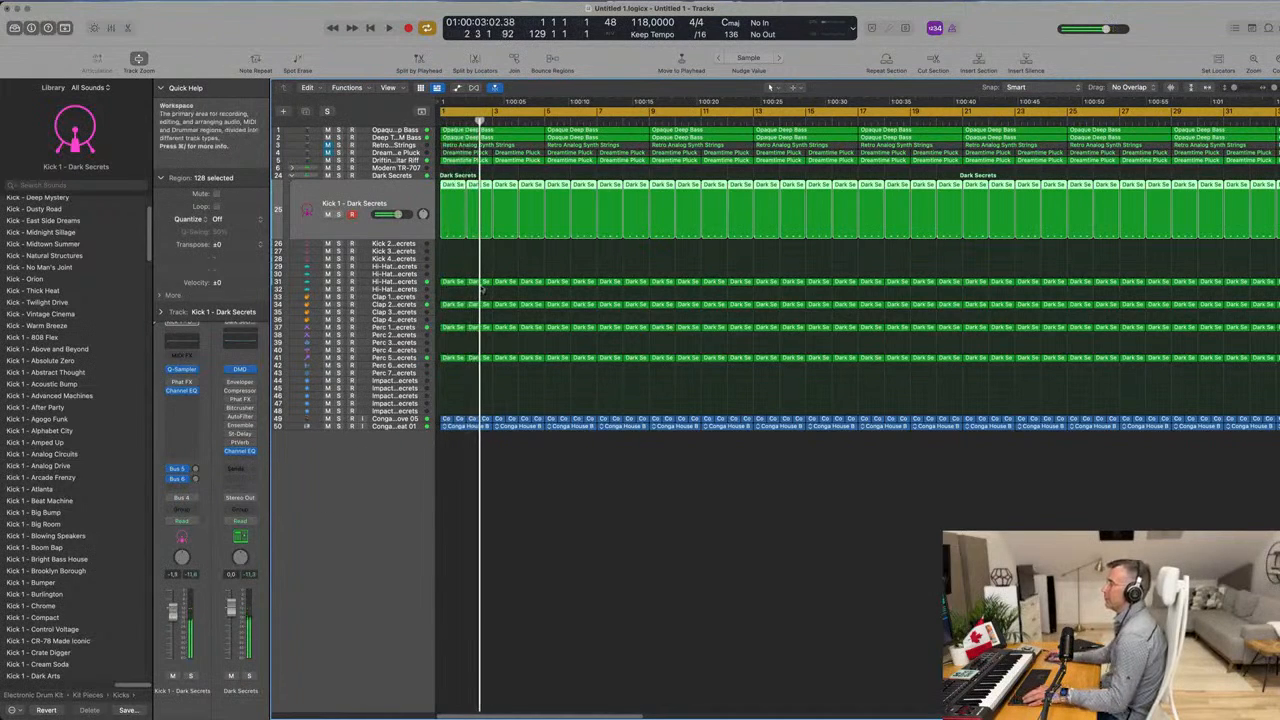
Copy the Kick 1 regions onto the Kick 2 - Dark Secrets track and open the copies in the Piano Roll.
scroll(481, 289, down, 2)
drag(450, 186, 453, 253)
key(space)
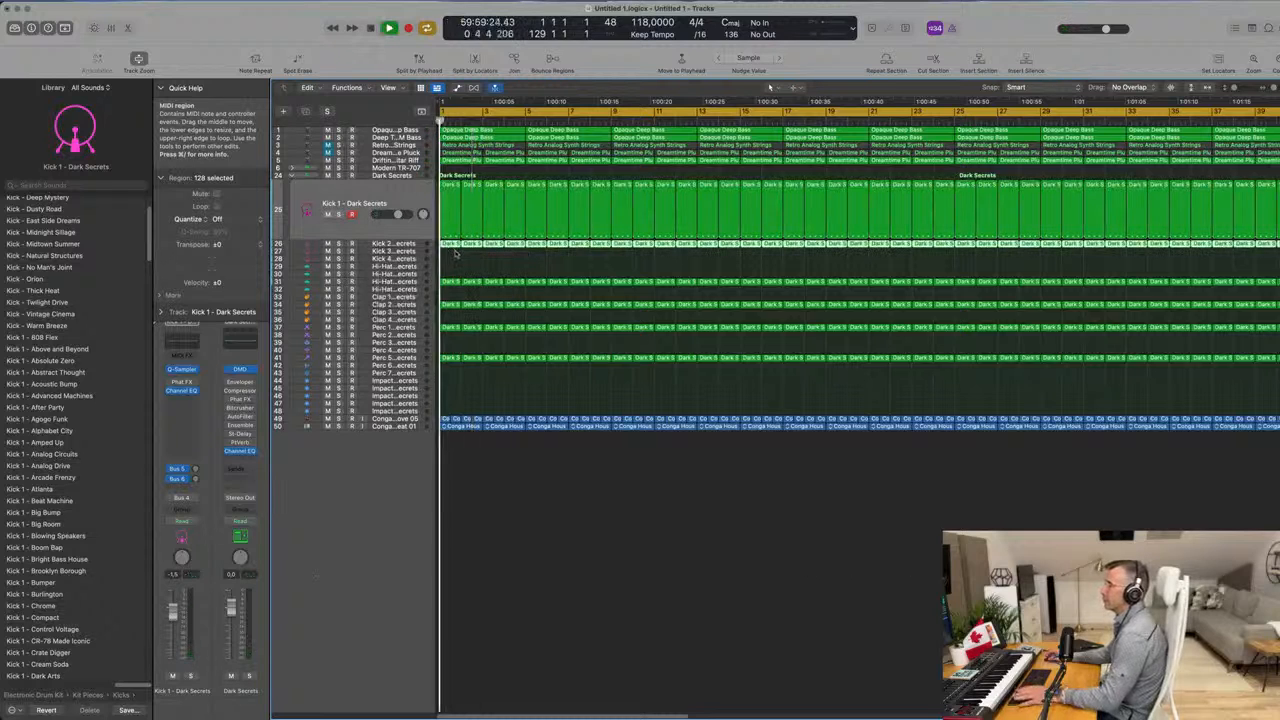
double_click(455, 248)
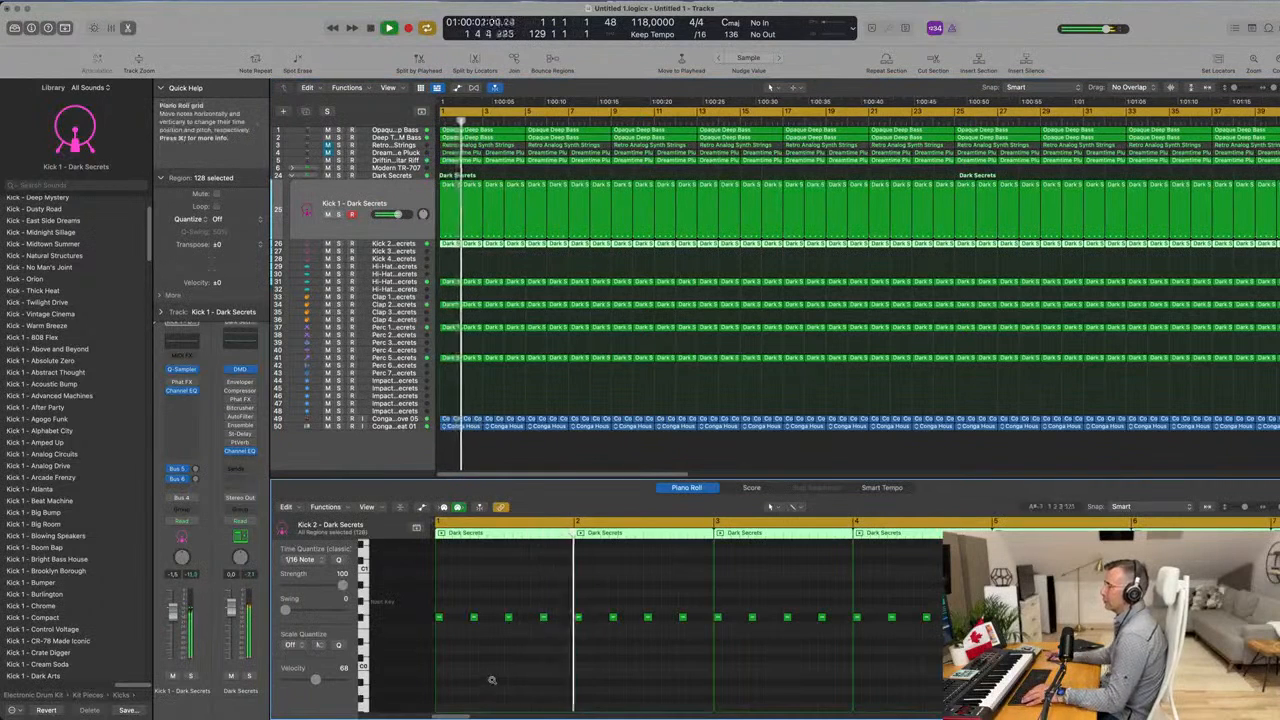
click(339, 214)
click(339, 214)
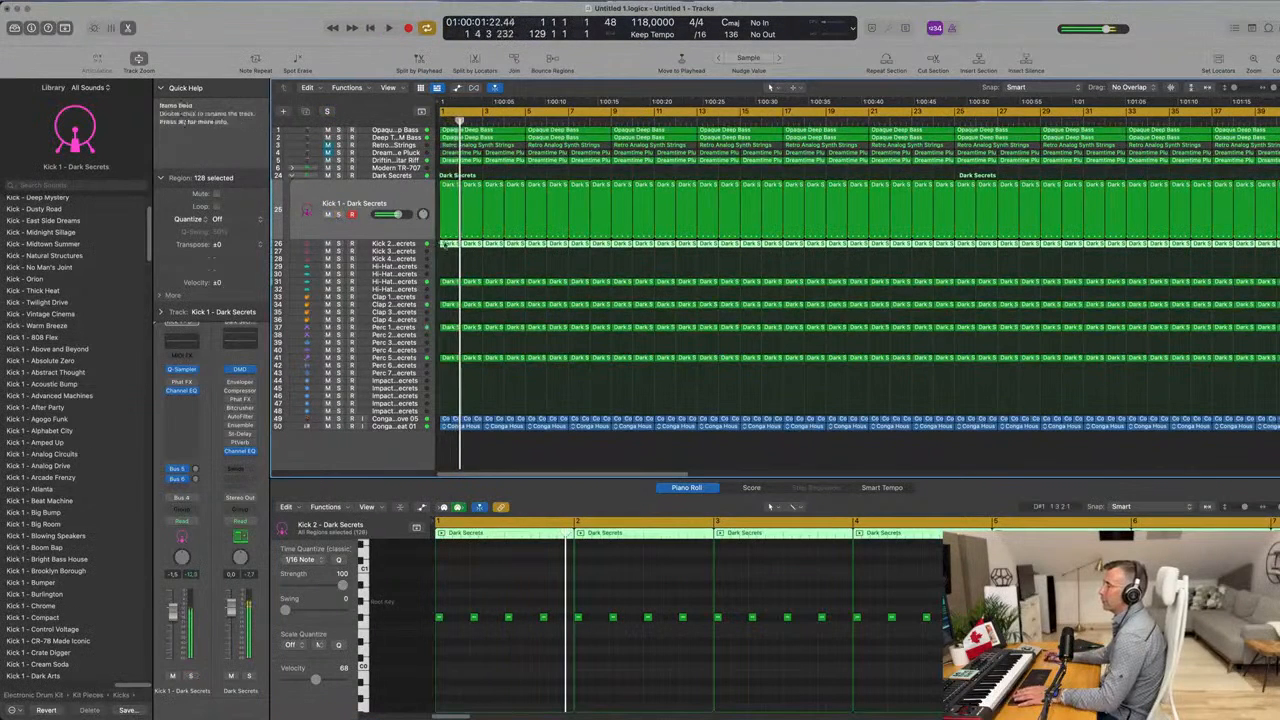
Try the copied kick regions on the Kick 3 - Dark Secrets track and solo it briefly to hear that sound.
drag(447, 244, 449, 258)
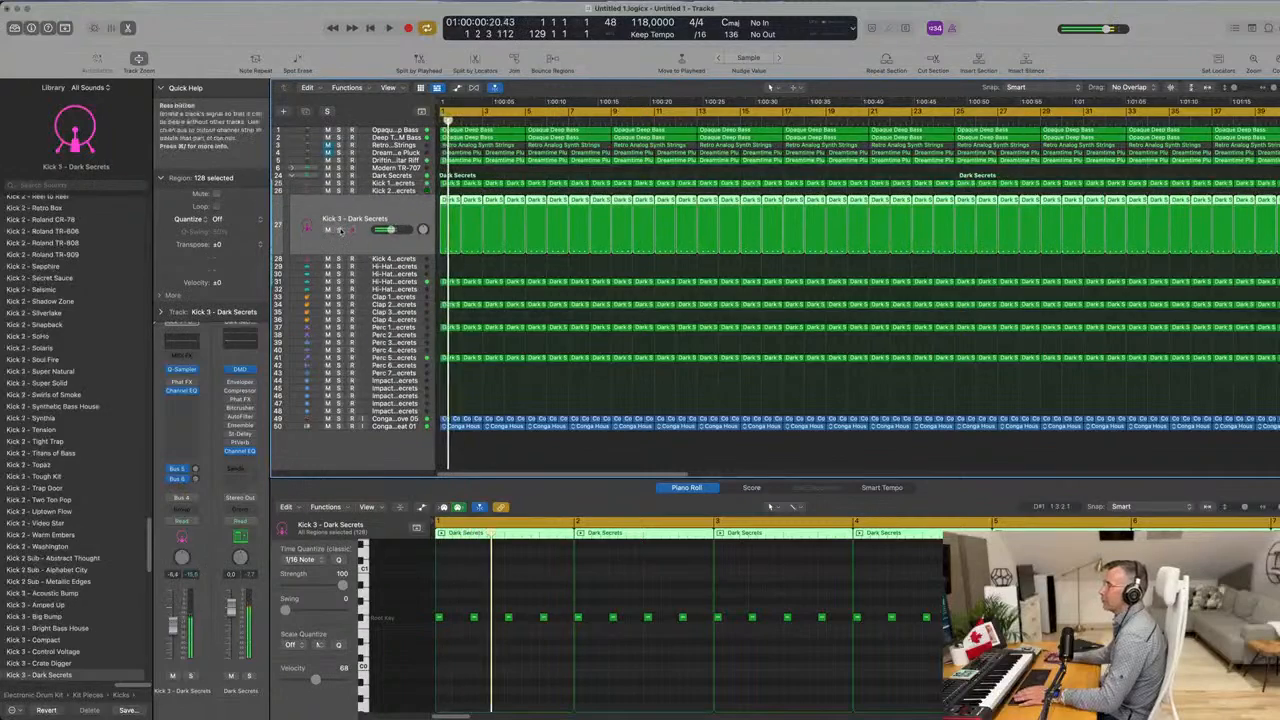
click(340, 230)
key(space)
click(340, 230)
key(space)
Try the copied regions on the Kick 4 - Dark Secrets track at about -4.3 dB with their notes an octave lower.
drag(449, 259, 449, 272)
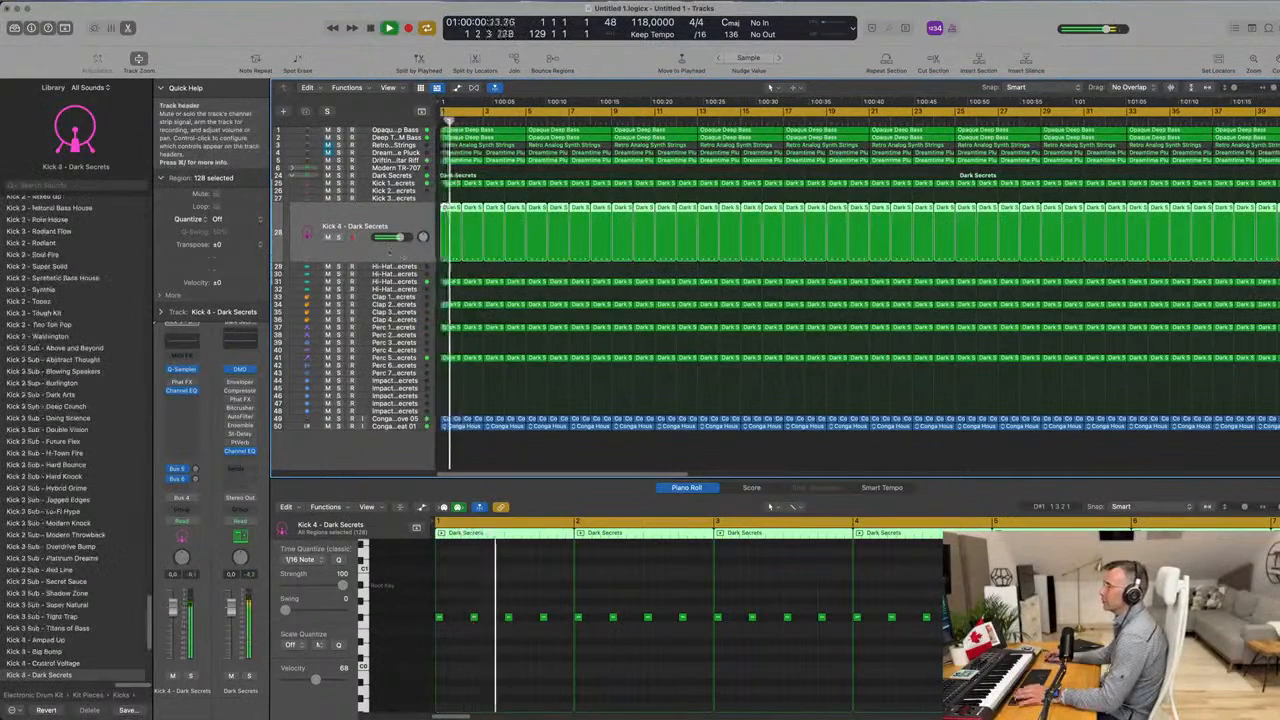
click(338, 237)
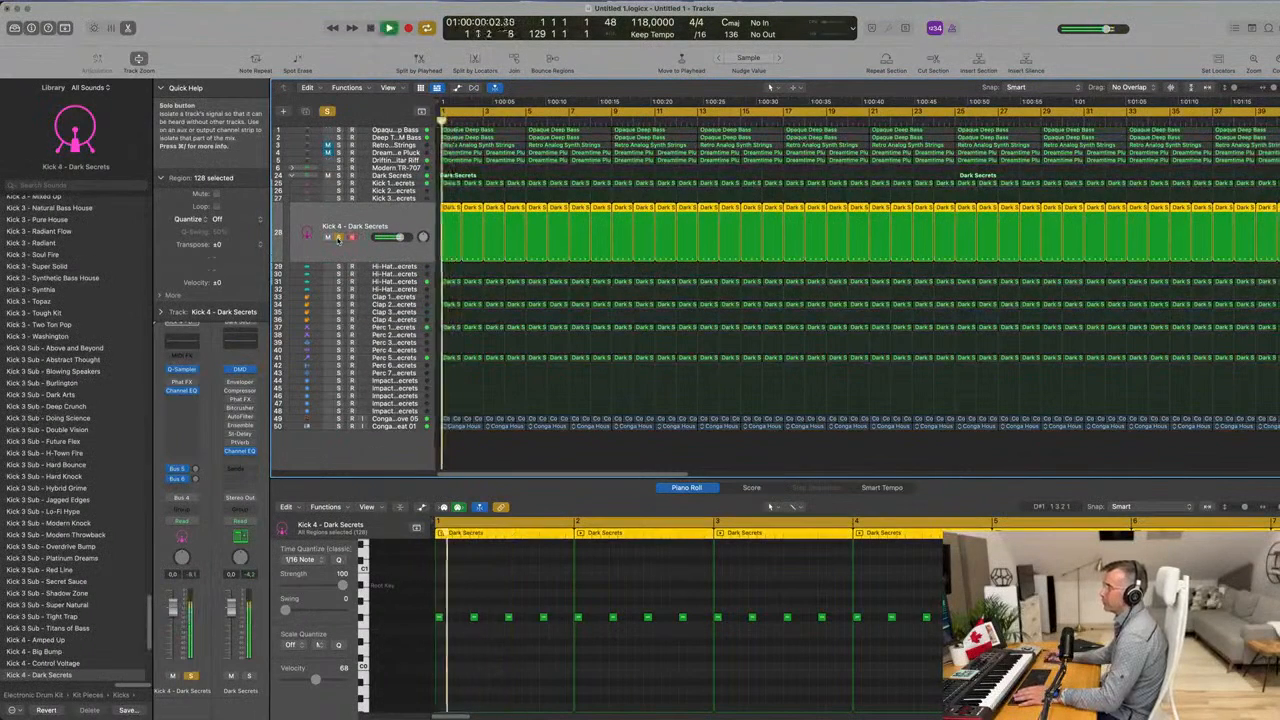
click(338, 237)
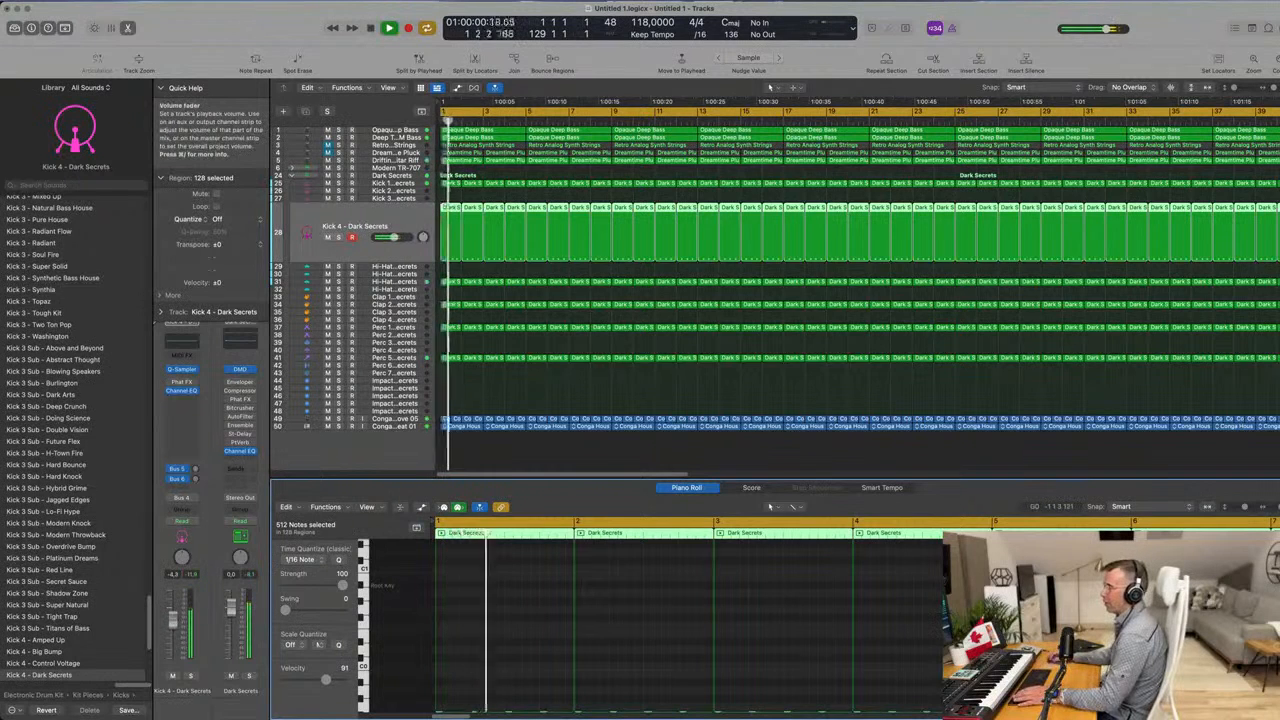
Move the copied kick regions back to the Kick 2 - Dark Secrets track and solo it for playback.
mouse_move(451, 209)
mouse_down()
mouse_move(453, 191)
mouse_move(436, 206)
mouse_up()
key(space)
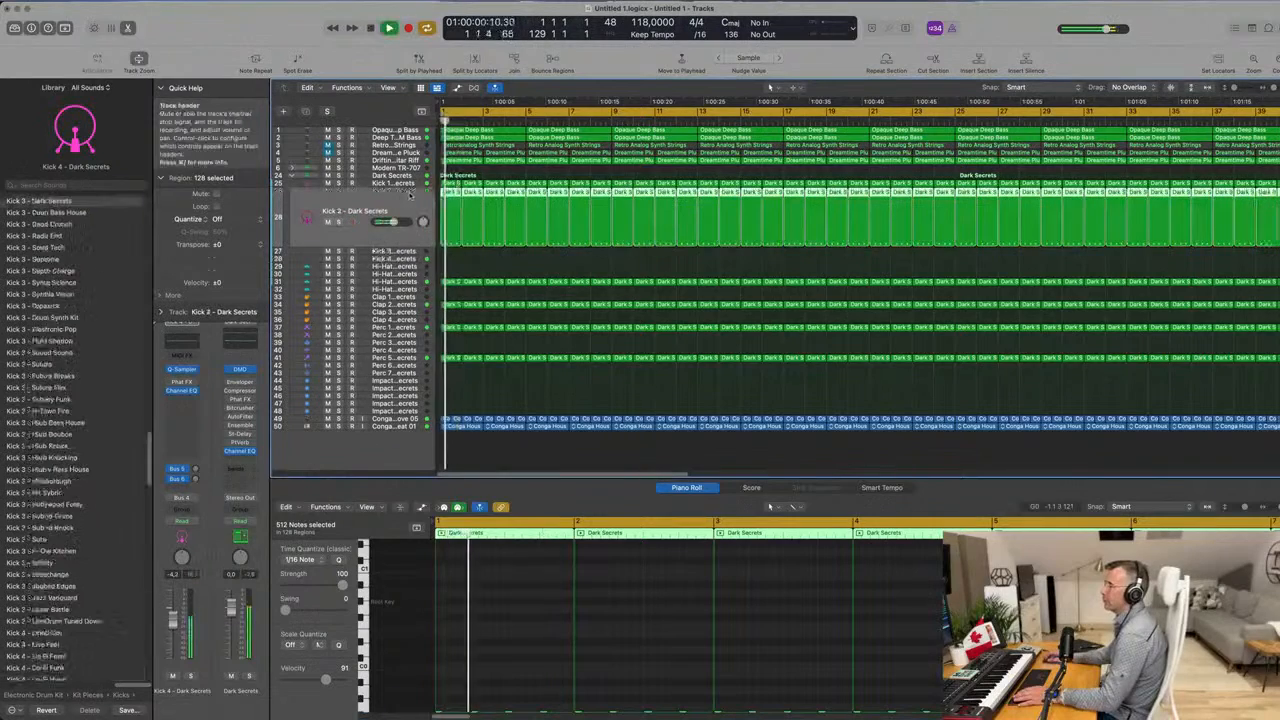
key(space)
key(space)
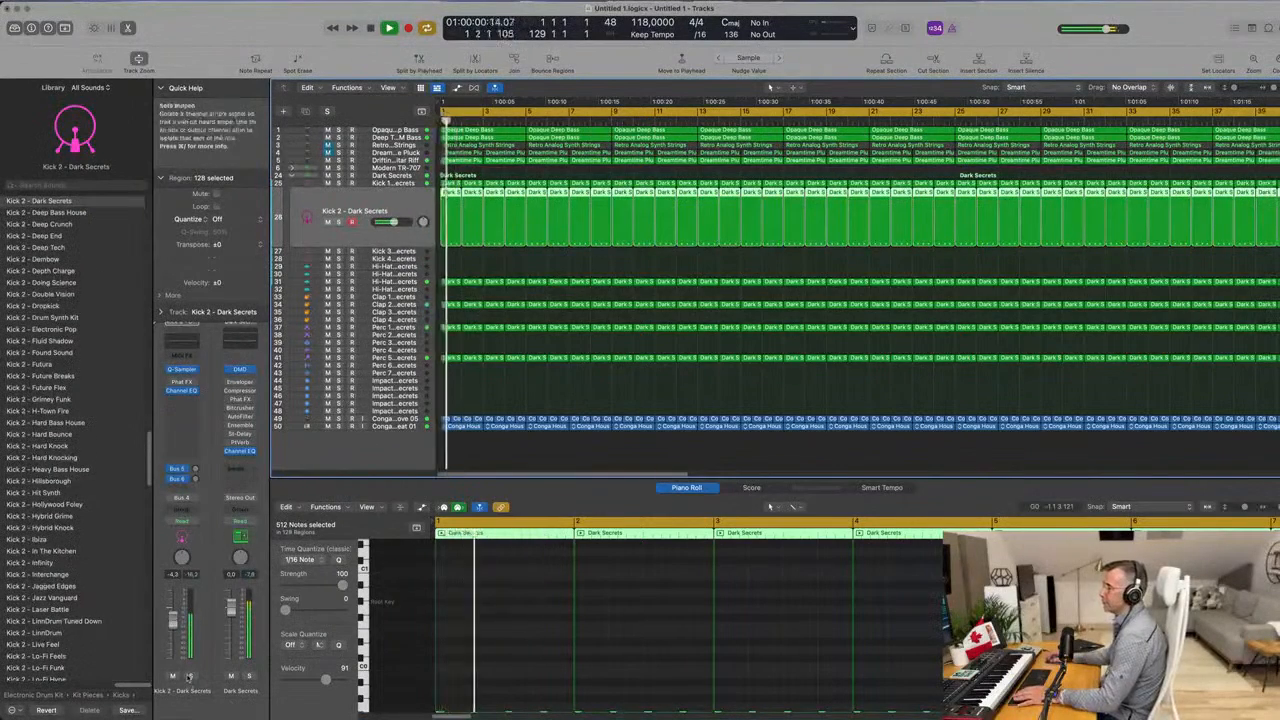
click(190, 676)
key(space)
key(space)
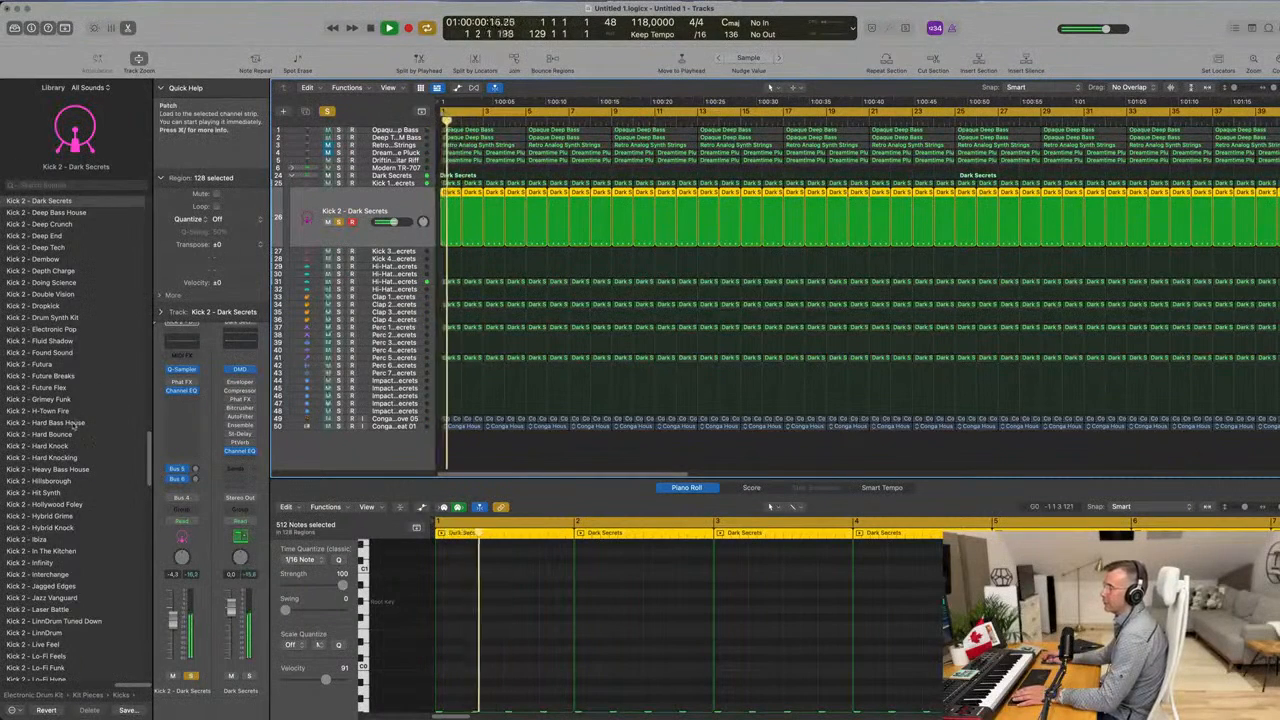
Load the Kick 2 - Hard Bass House patch on the soloed kick track and transpose all its notes up an octave.
click(100, 422)
key(space)
click(486, 597)
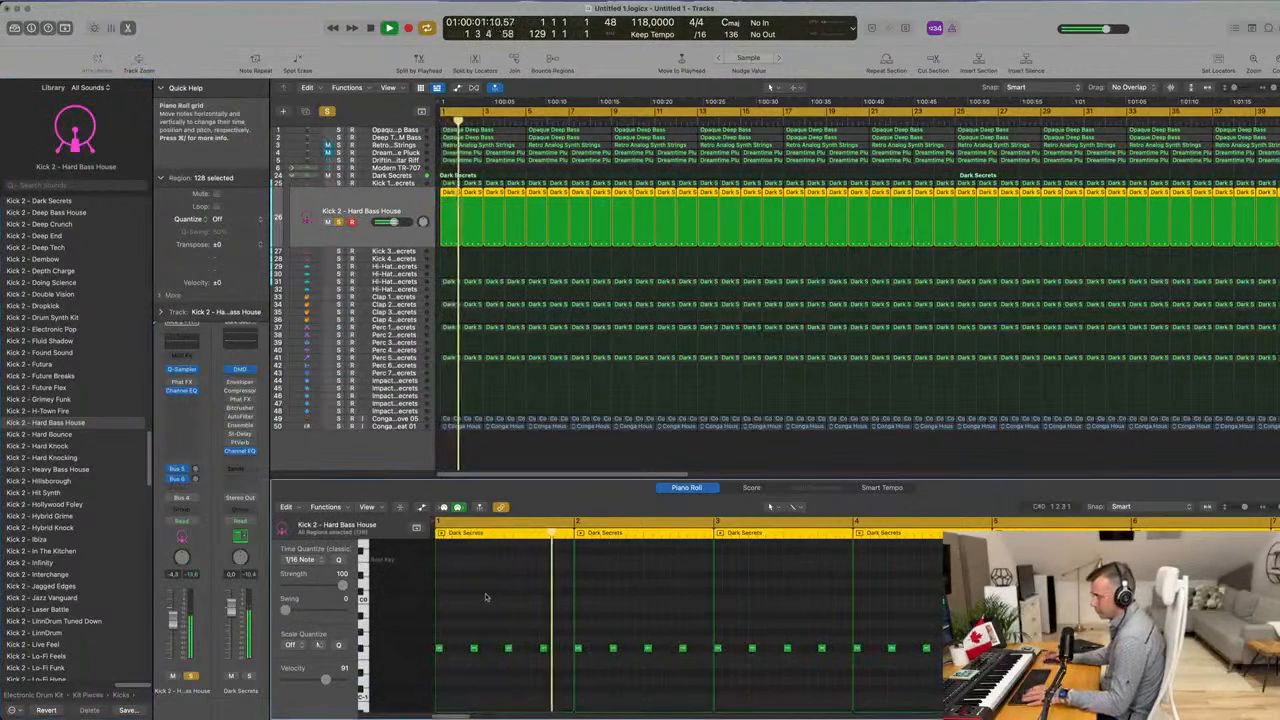
key(super+a)
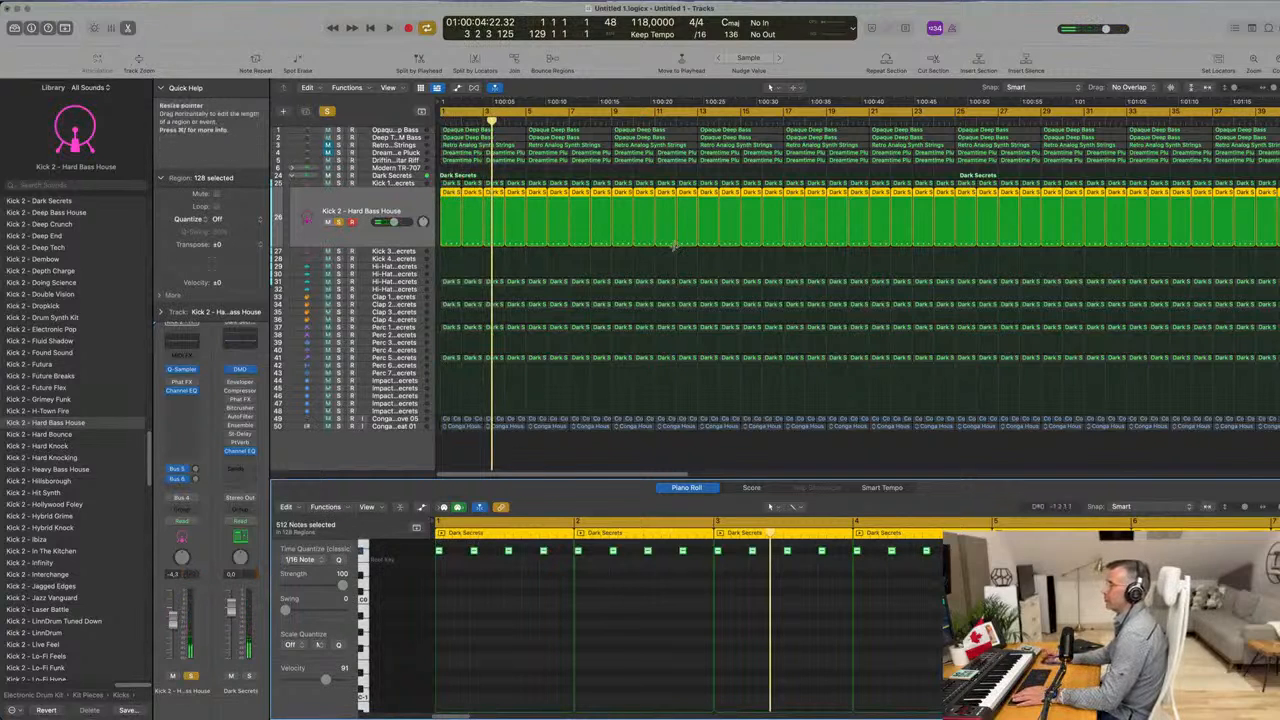
key(space)
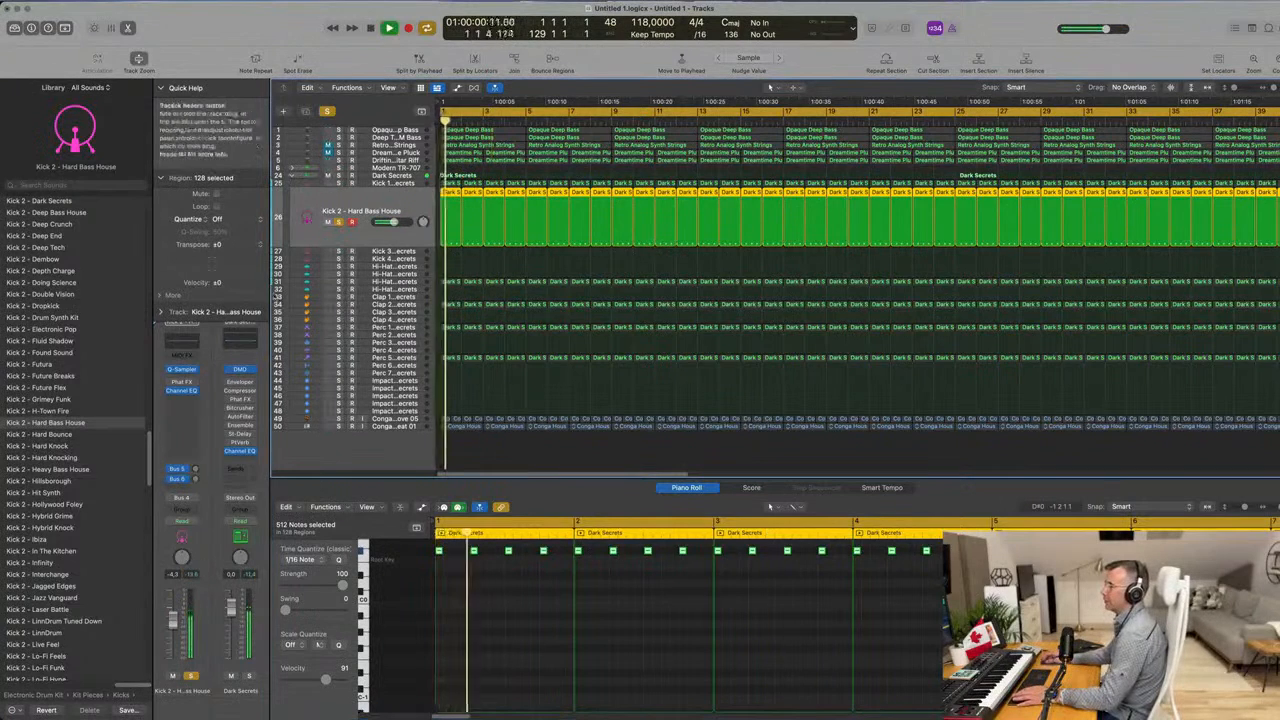
key(Return)
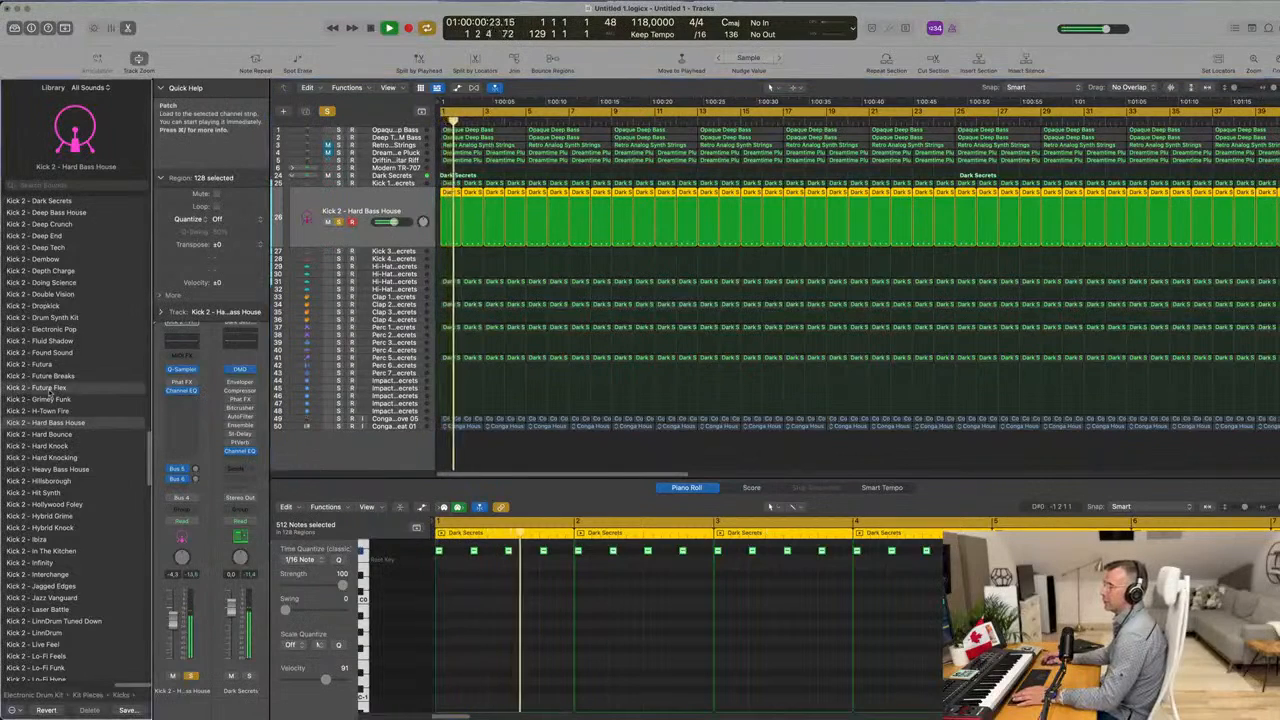
Audition other Kick 2 patches on the soloed track, including Ibiza, Modern TR-707 and Neon.
click(48, 388)
click(60, 318)
scroll(60, 360, down, 3)
scroll(58, 368, down, 3)
click(80, 392)
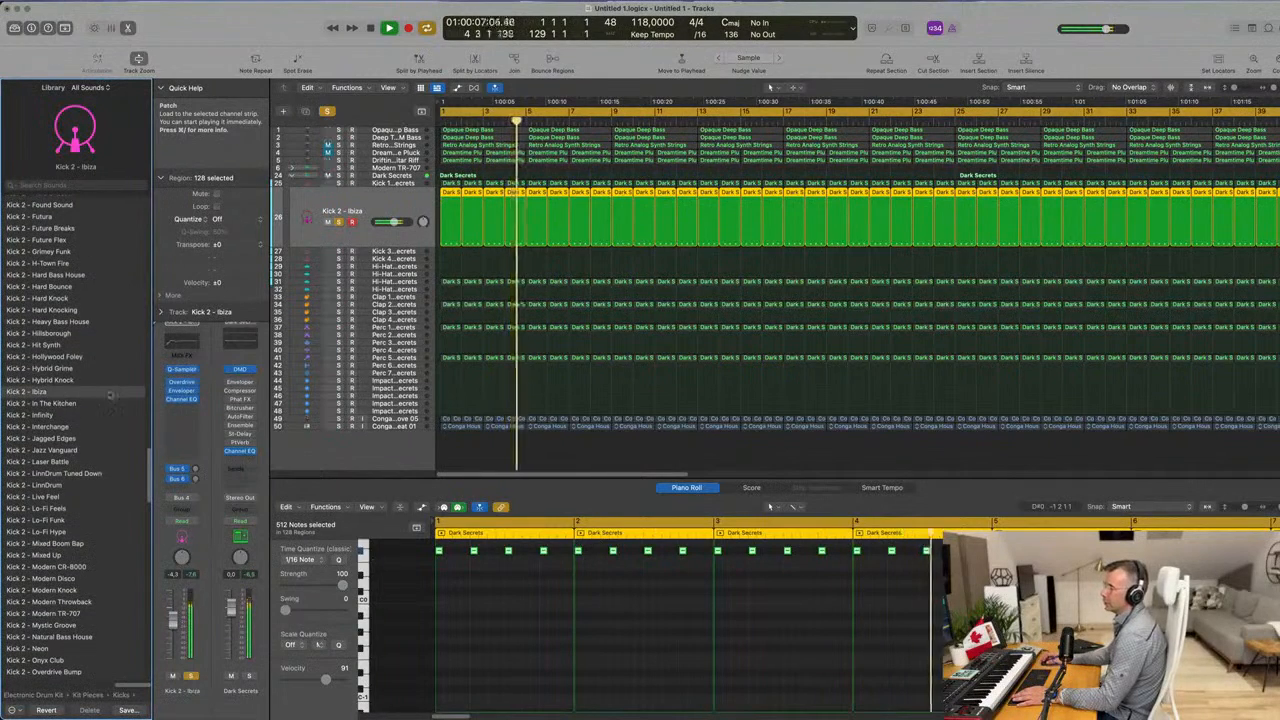
scroll(72, 470, down, 1)
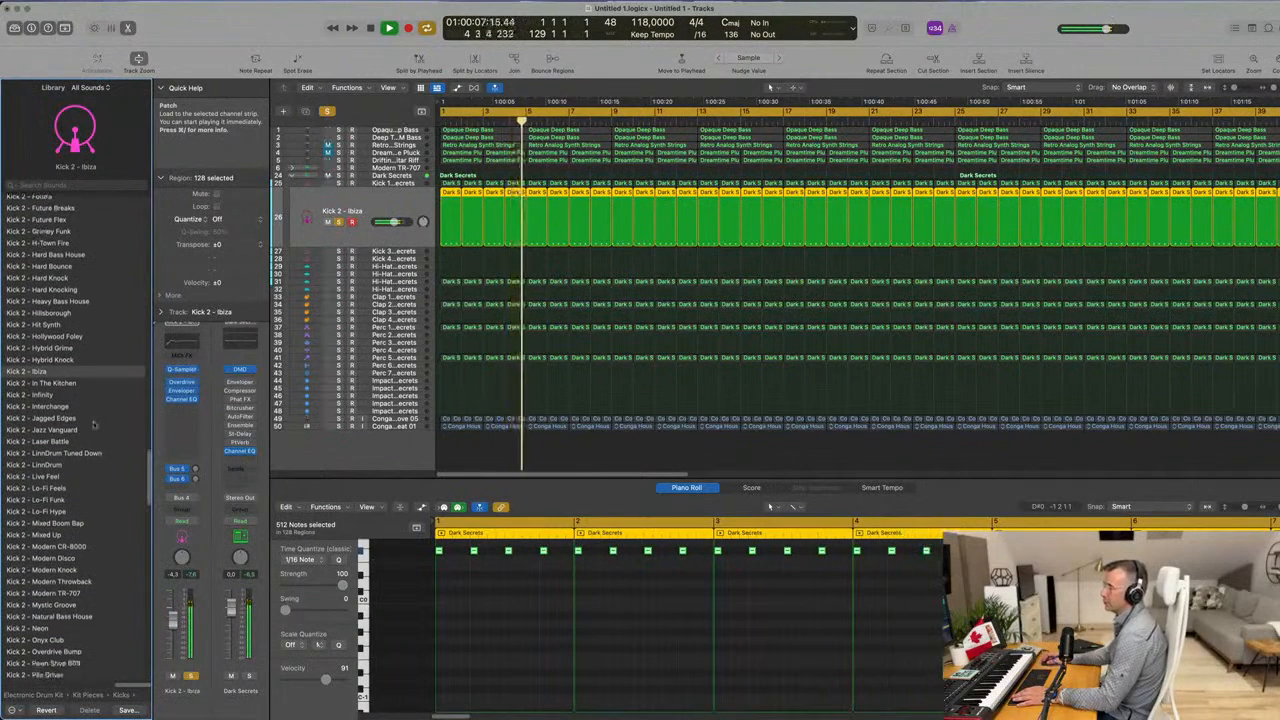
click(78, 568)
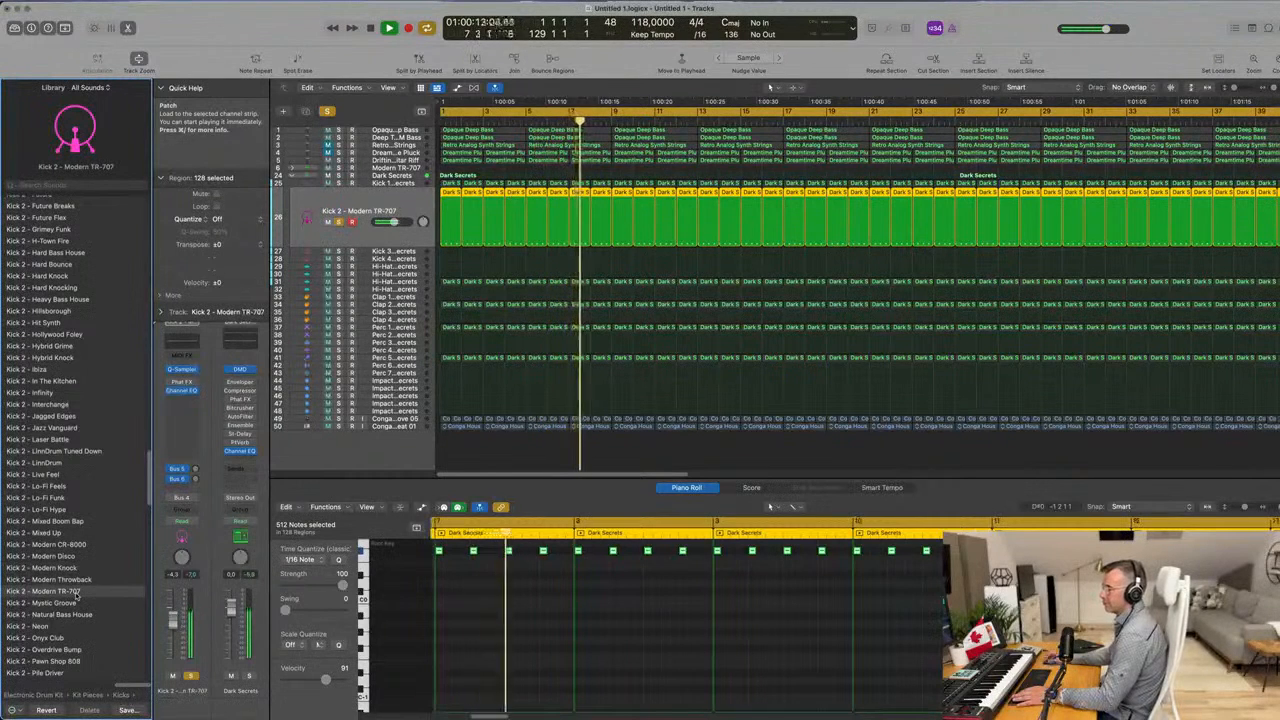
click(65, 627)
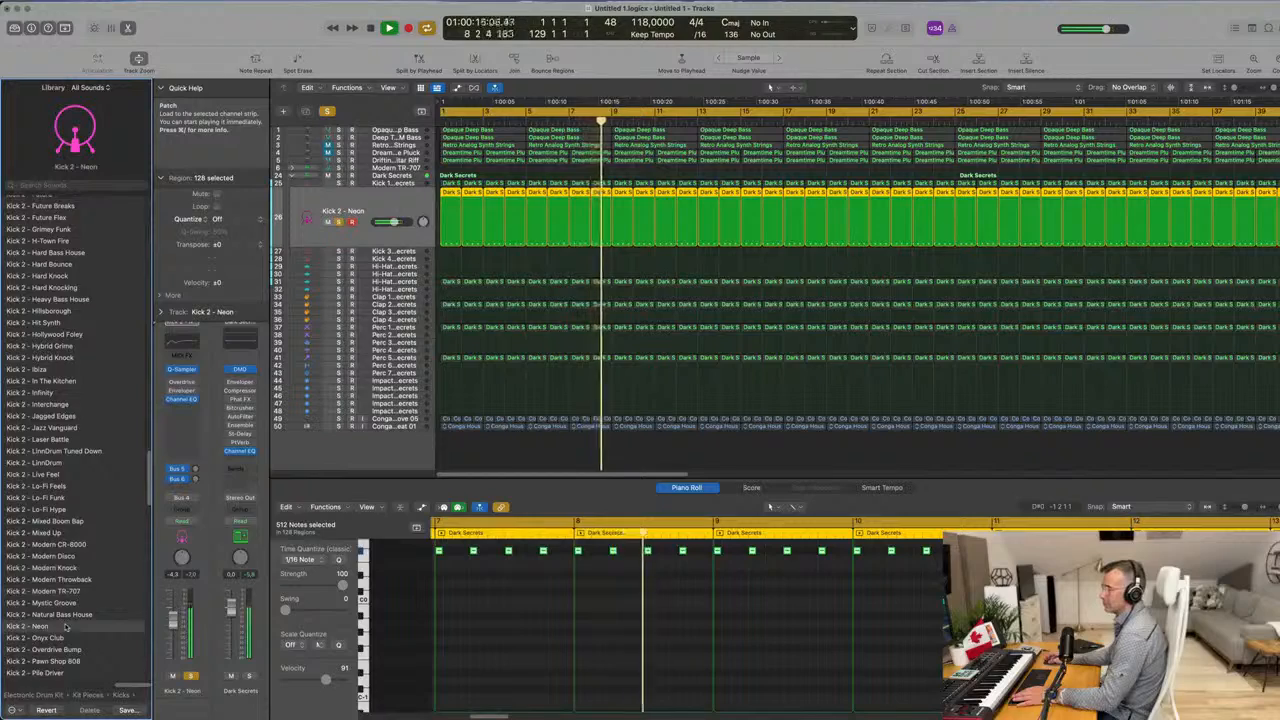
Audition the Kick - Big Bang Kit and Kick - Warm Breeze patches on the soloed kick track.
scroll(92, 371, up, 15)
scroll(92, 371, up, 10)
click(48, 212)
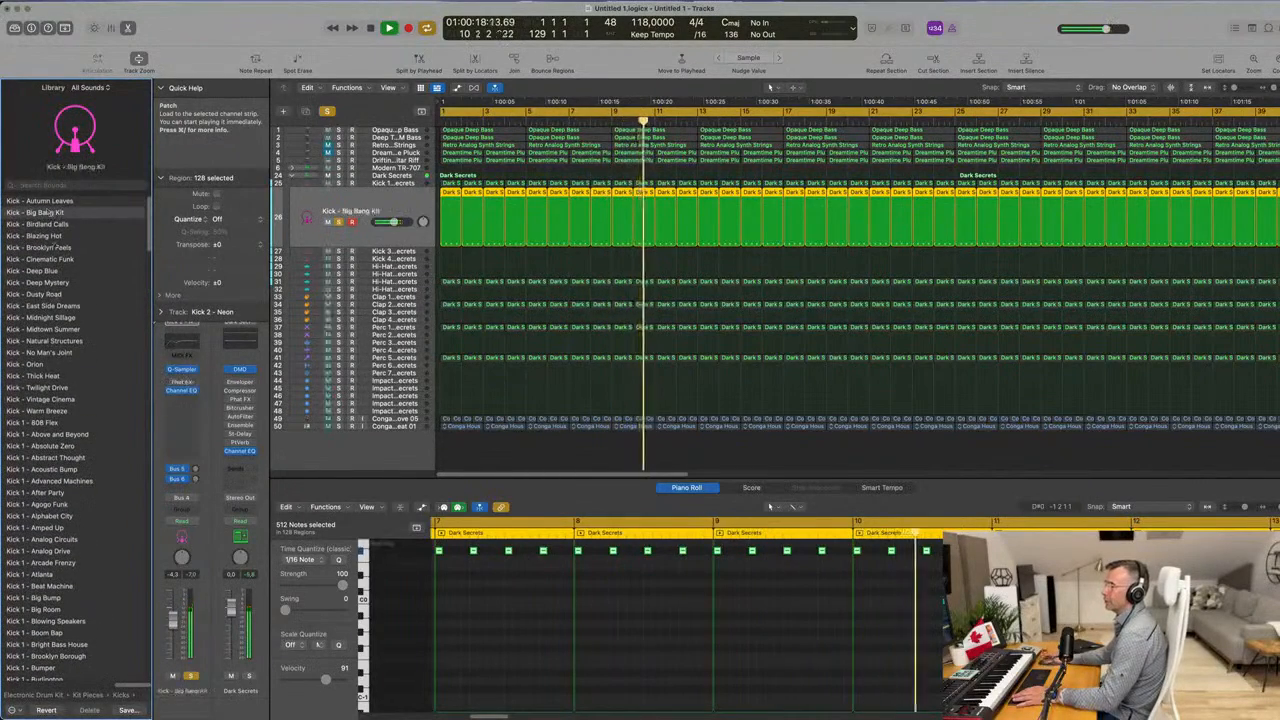
click(55, 411)
scroll(60, 410, down, 2)
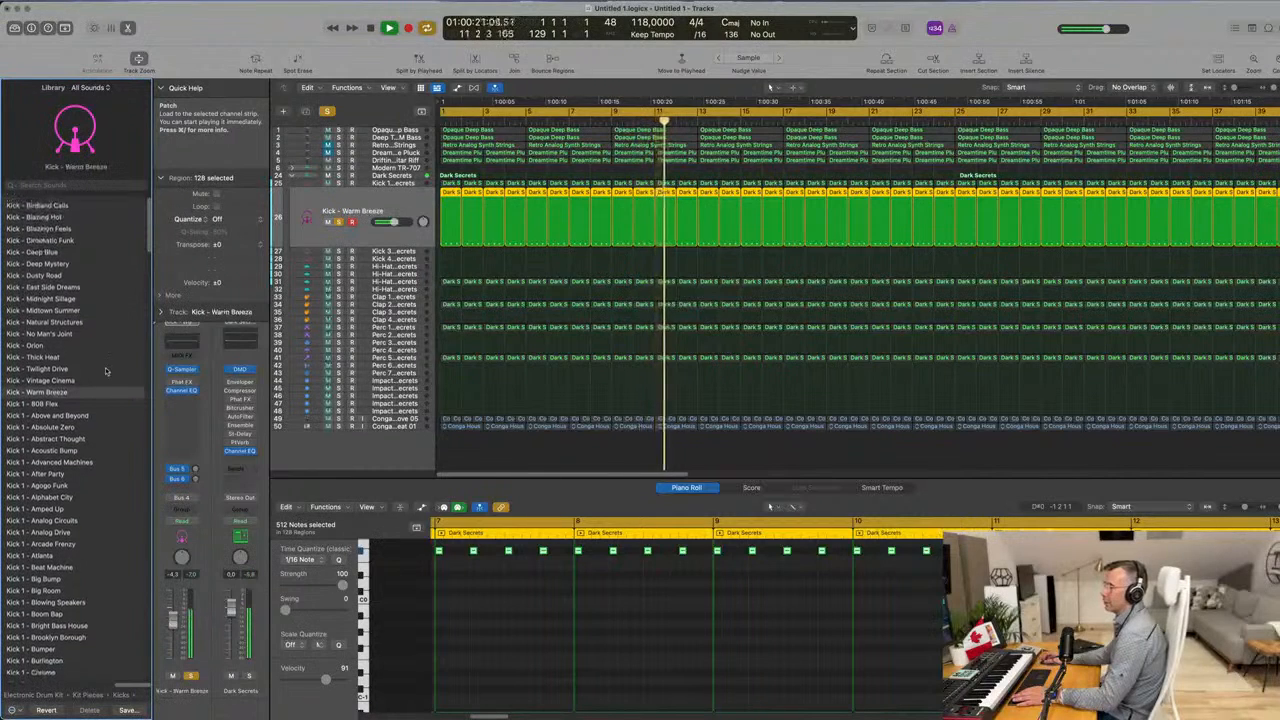
Load the Kick 1 - Advanced Machines patch on the second kick track, release its solo and replay the mix from the start.
scroll(110, 360, down, 3)
click(90, 378)
scroll(89, 388, down, 3)
click(88, 387)
scroll(88, 387, down, 2)
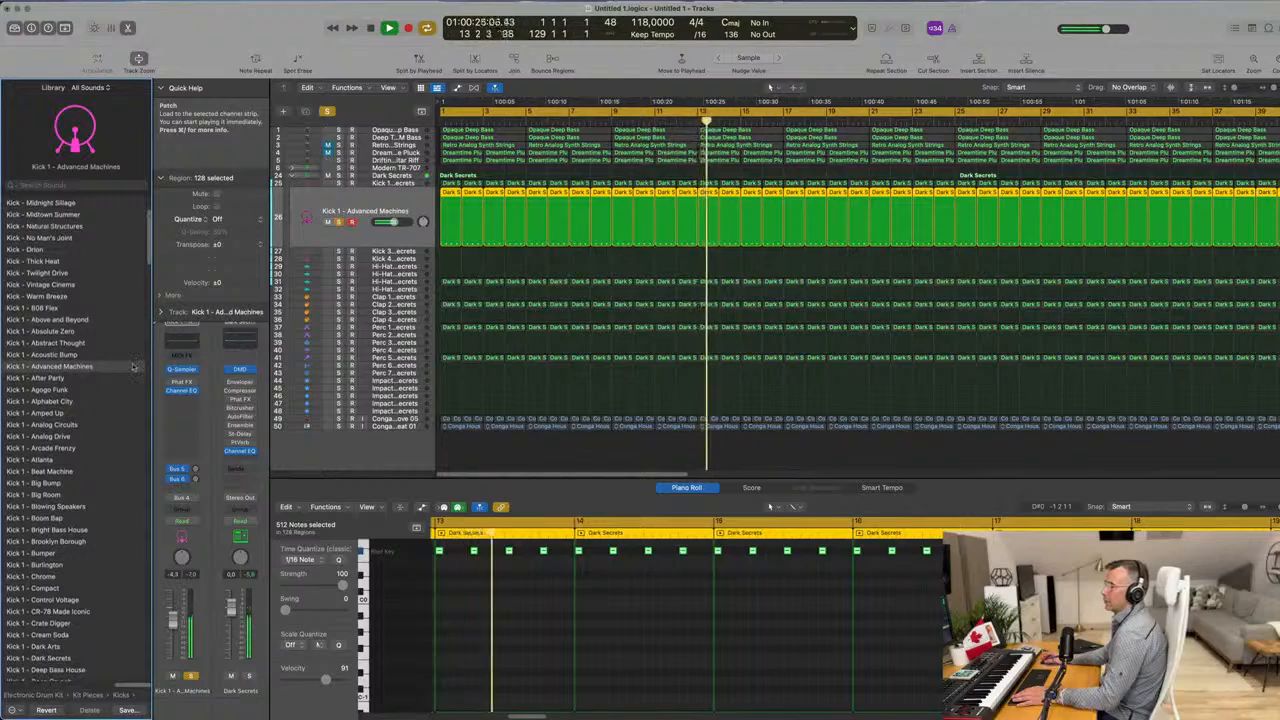
click(338, 222)
key(Return)
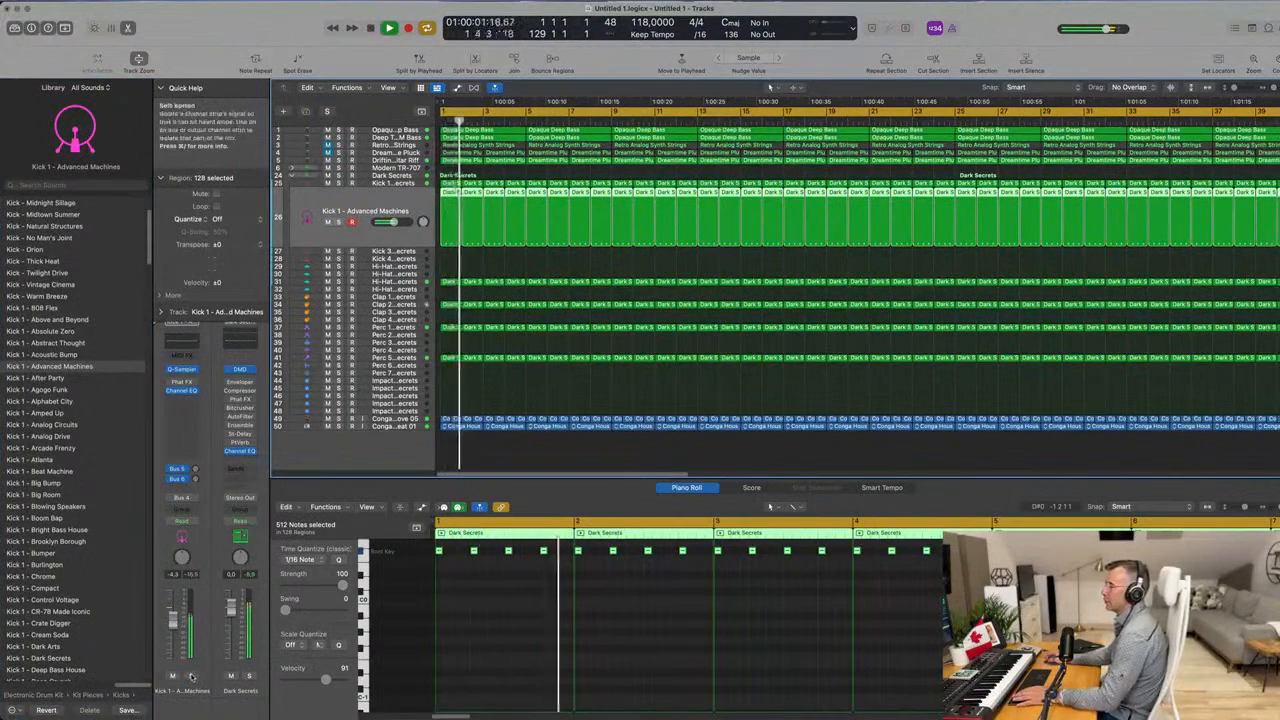
Check the Kick 1 - Advanced Machines track in solo, raise its volume slightly and replay the mix.
click(190, 676)
click(190, 676)
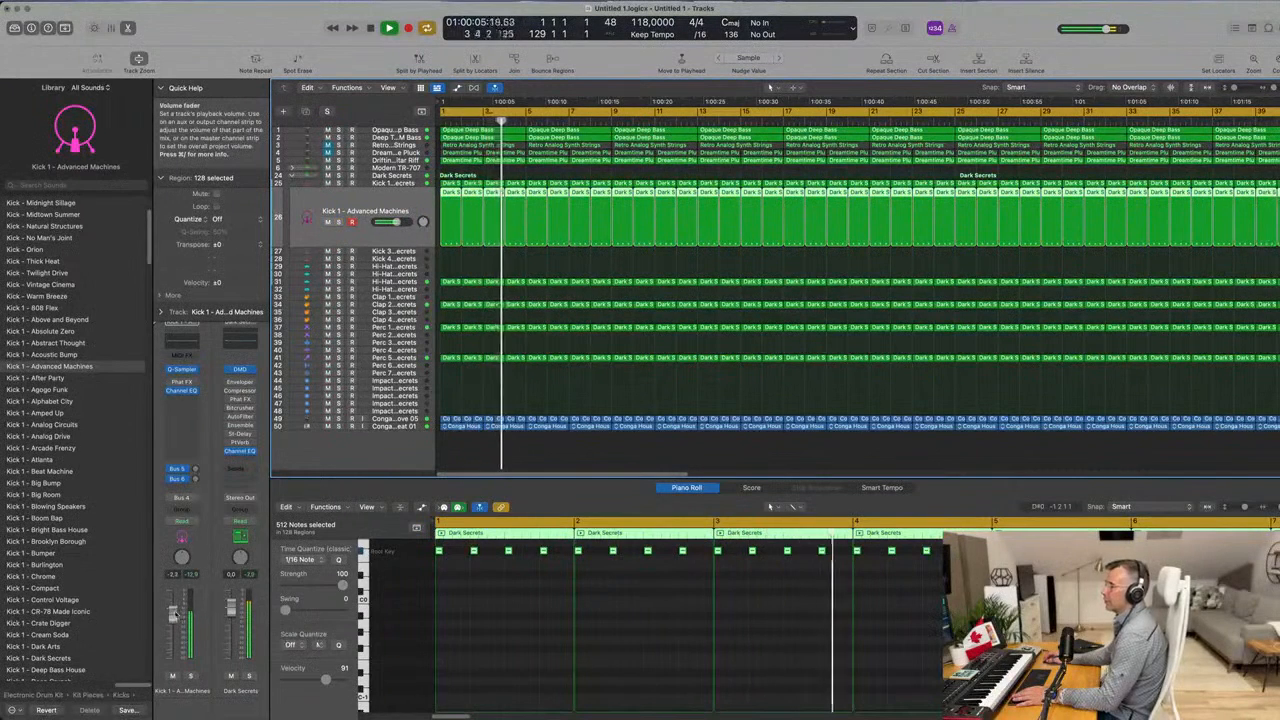
key(space)
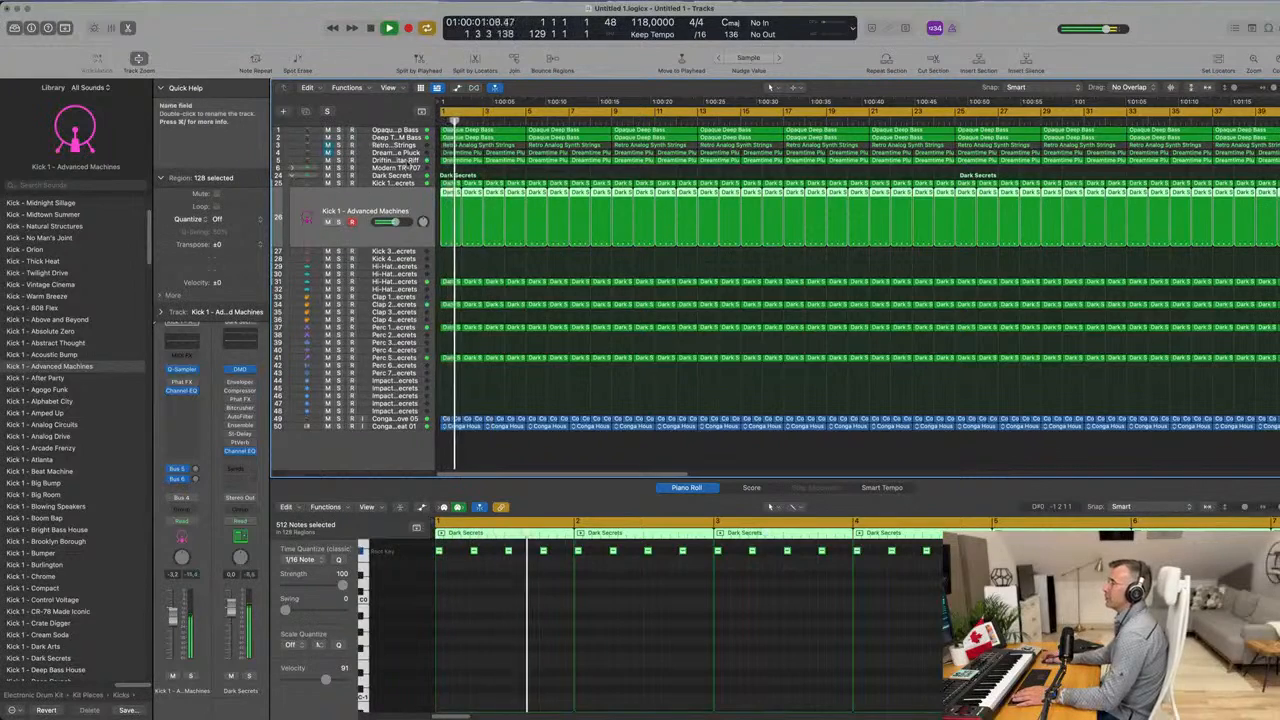
Mute both bass tracks, the pluck and the guitar riff, and unmute Retro Analog Synth Strings to play it over the drums.
click(360, 160)
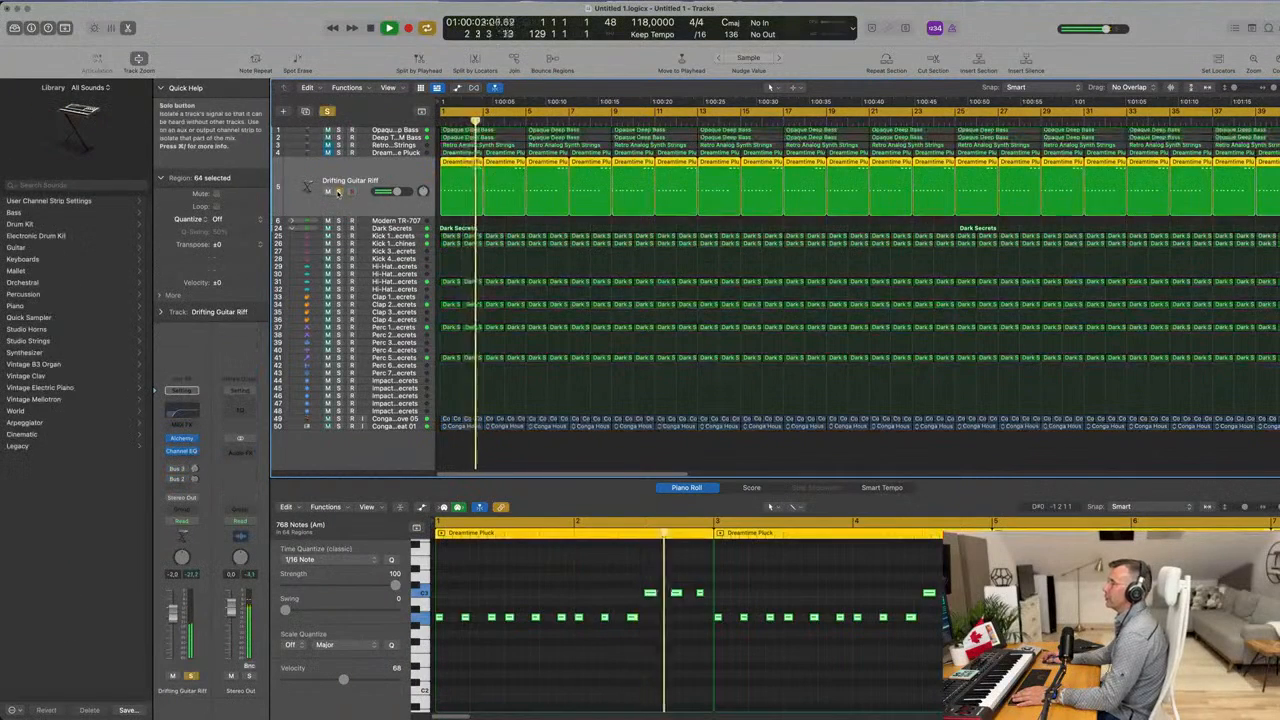
click(327, 191)
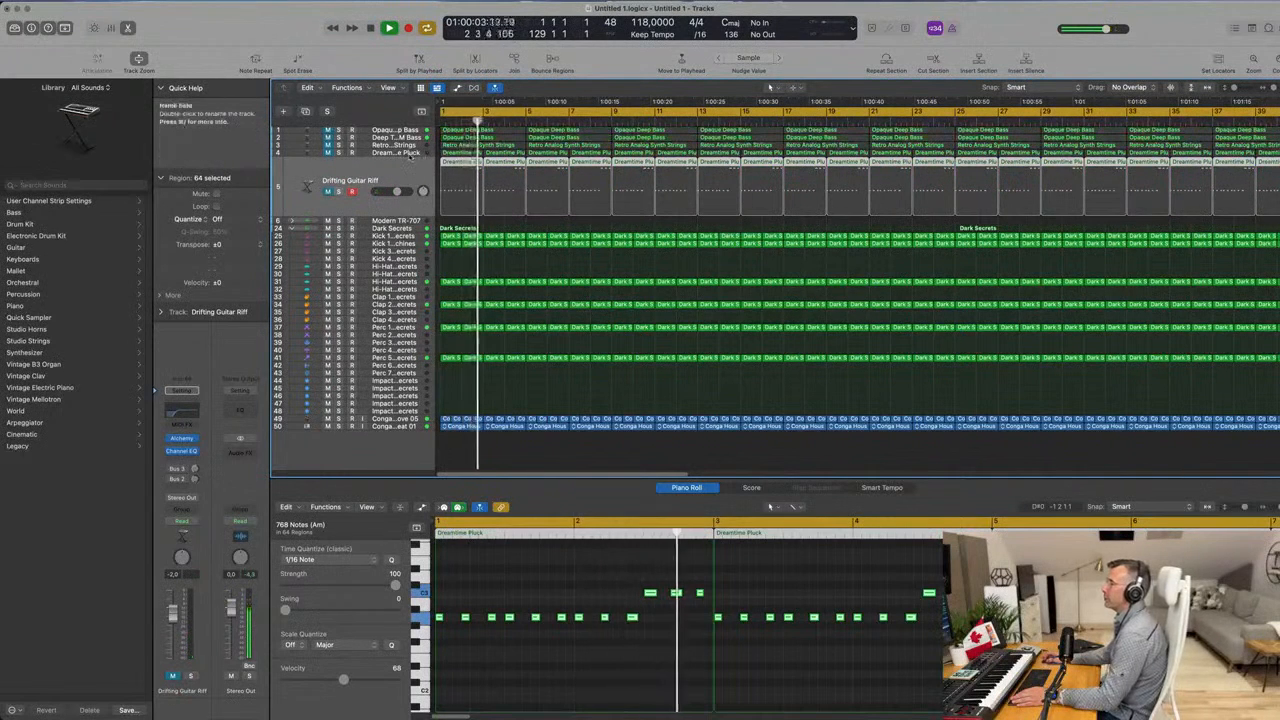
click(352, 145)
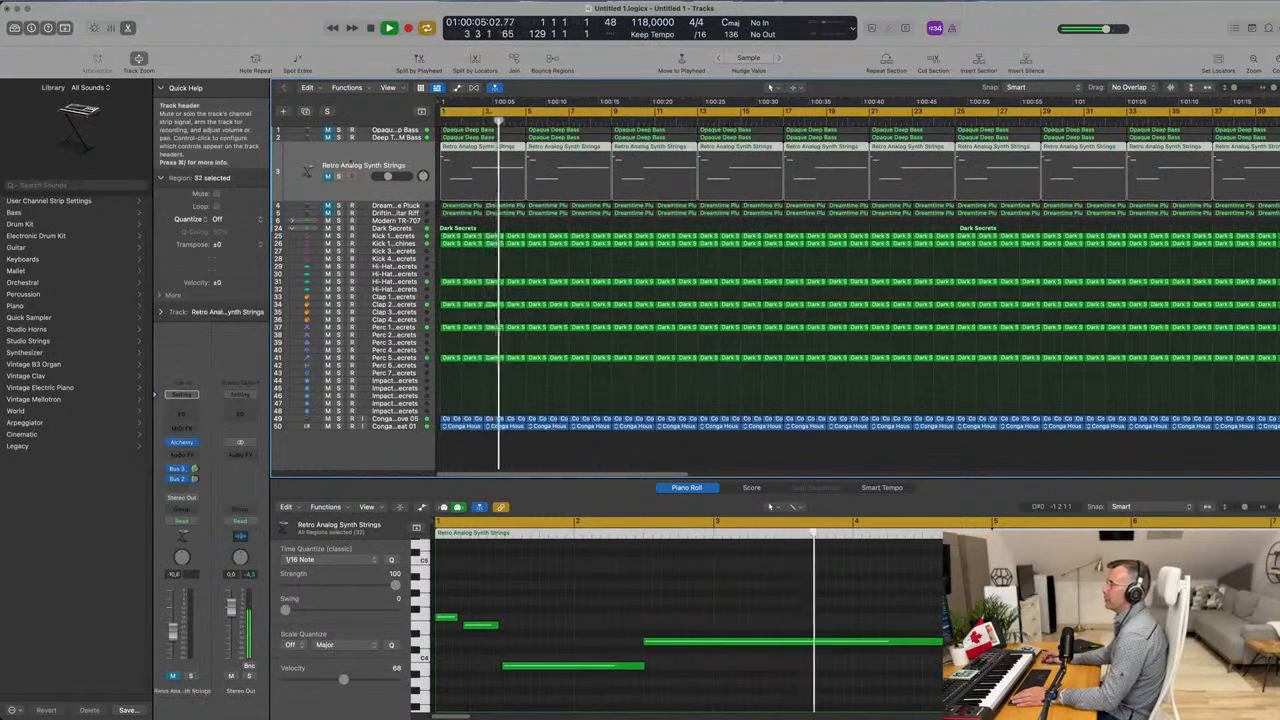
click(327, 176)
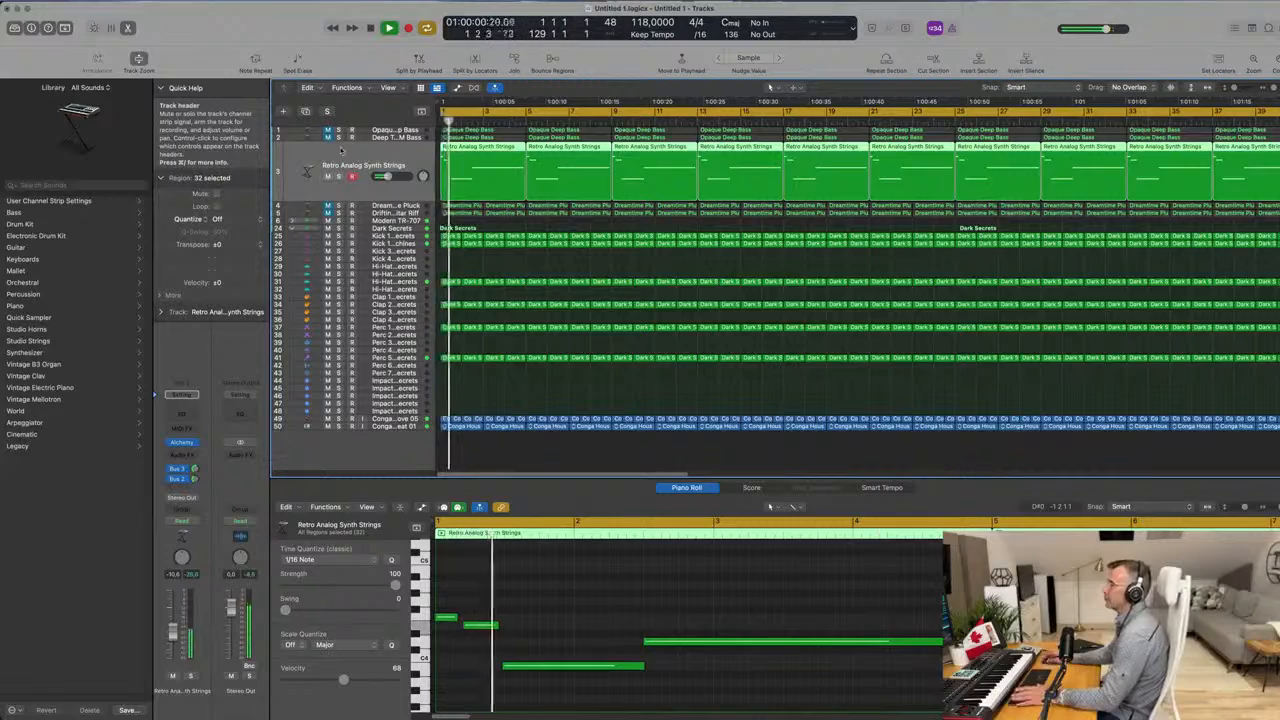
key(super+Right)
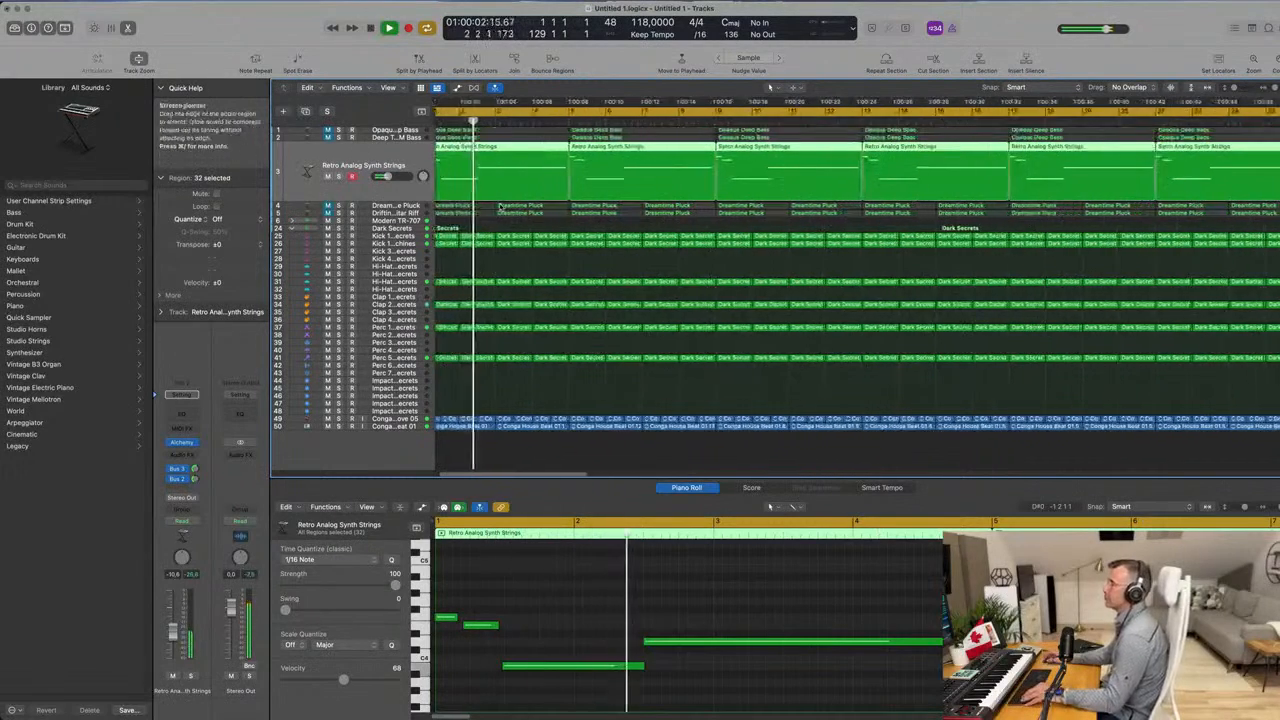
scroll(560, 225, down, 3)
scroll(564, 223, right, 3)
scroll(567, 220, left, 3)
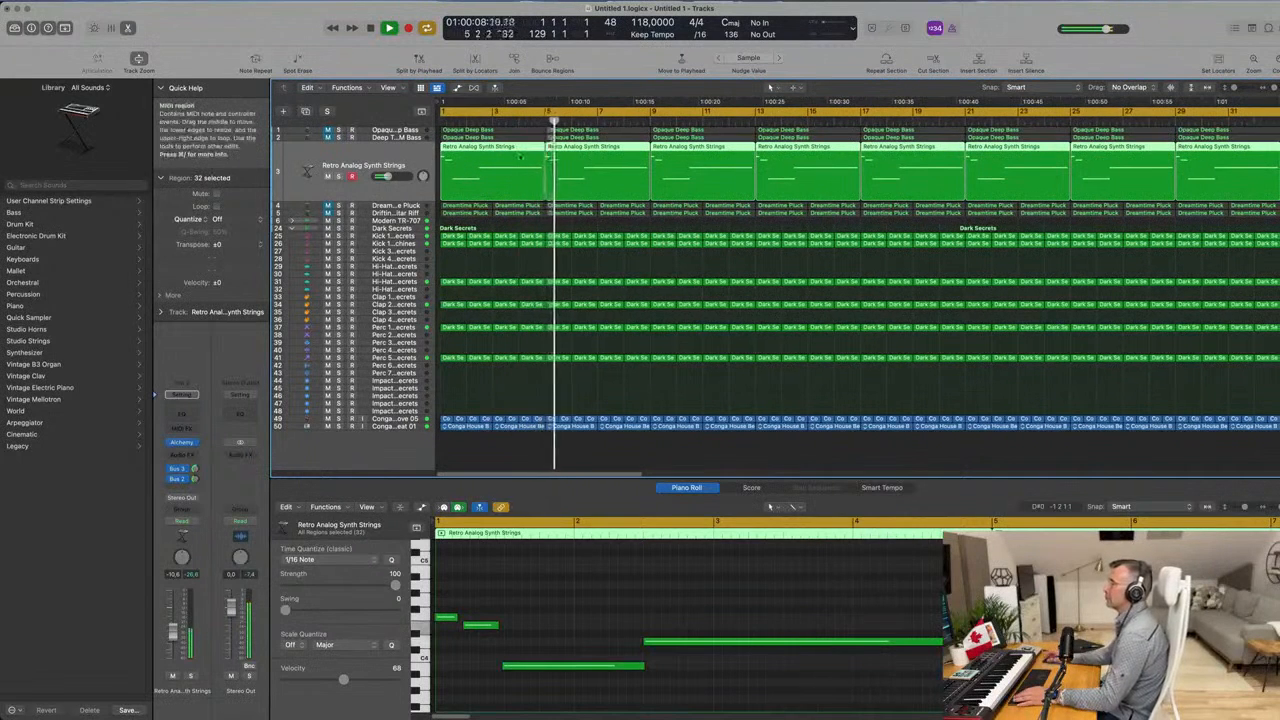
key(Return)
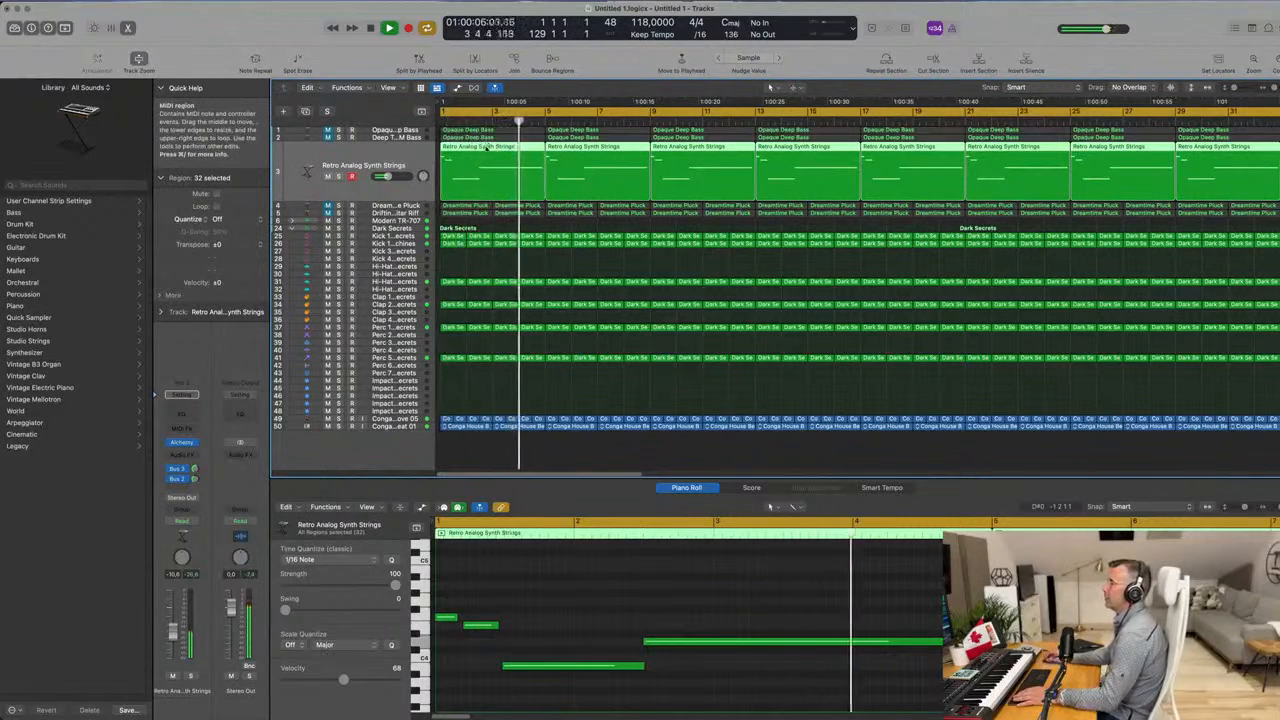
Rearrange the first strings region so the long D4 note fills bars 1 and 2 and the three other notes start at bar 3.
key(e)
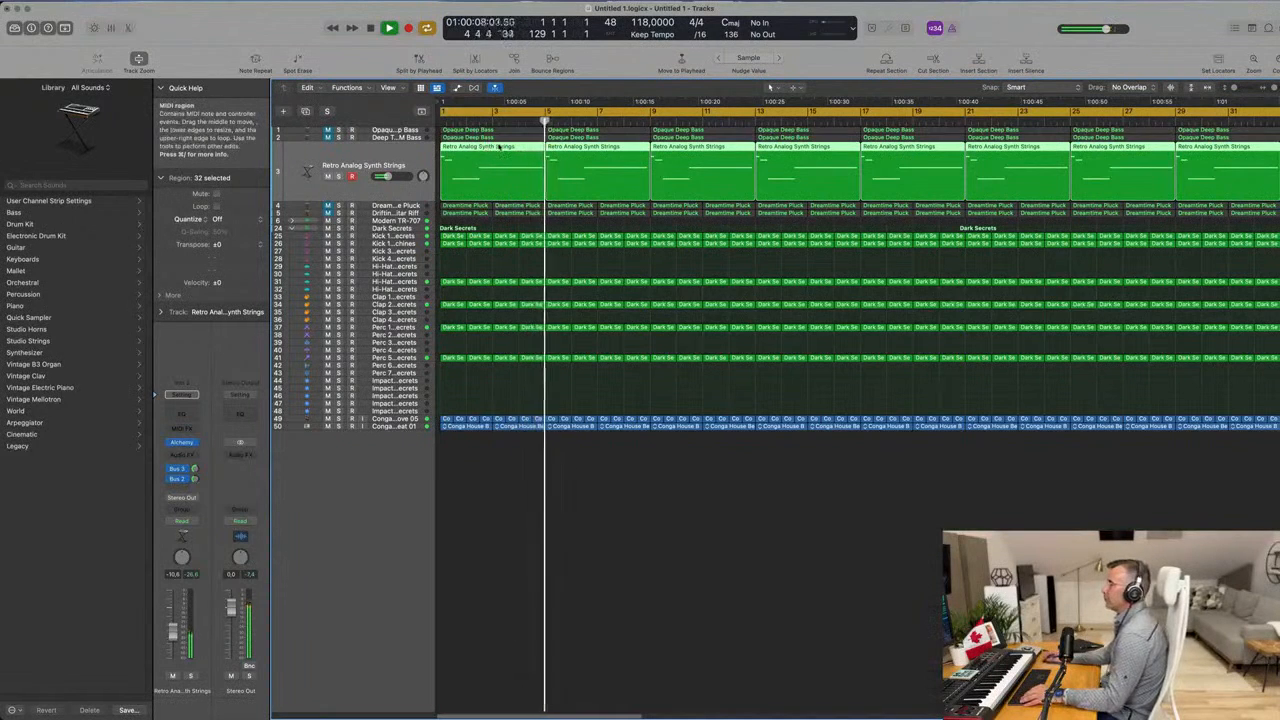
key(e)
scroll(608, 612, down, 1)
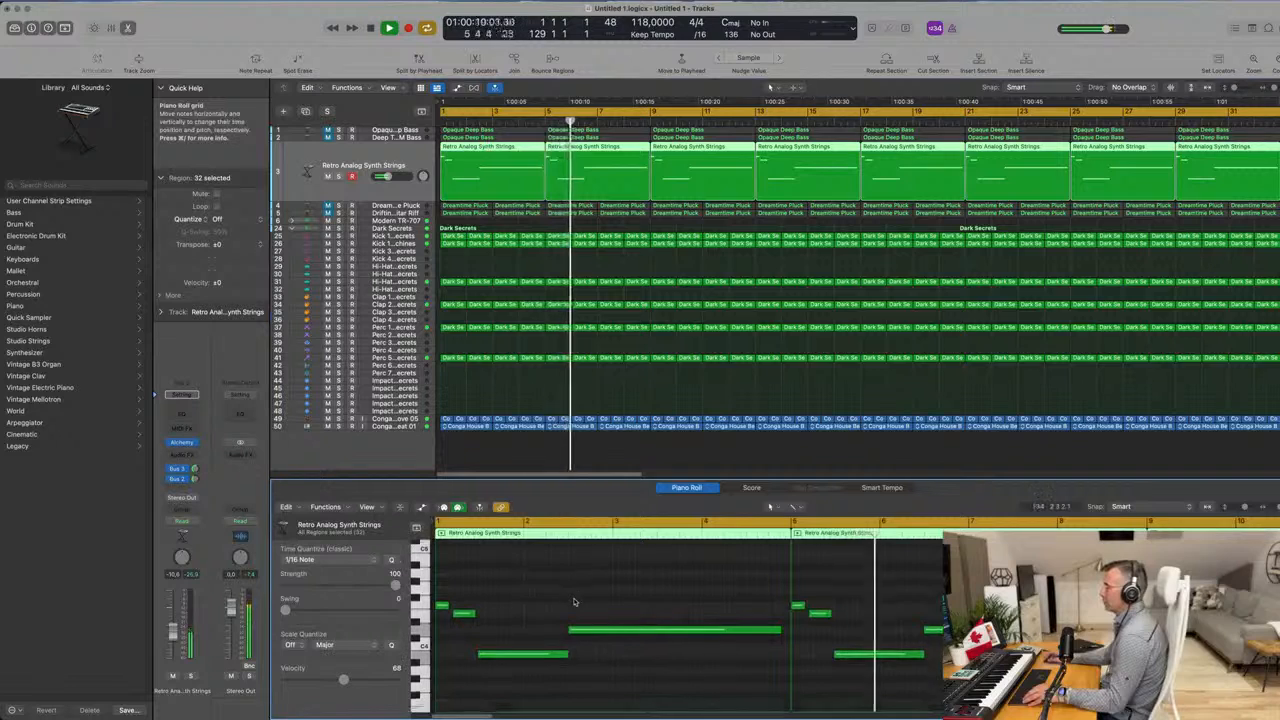
drag(446, 586, 469, 633)
click(431, 608)
drag(640, 630, 614, 636)
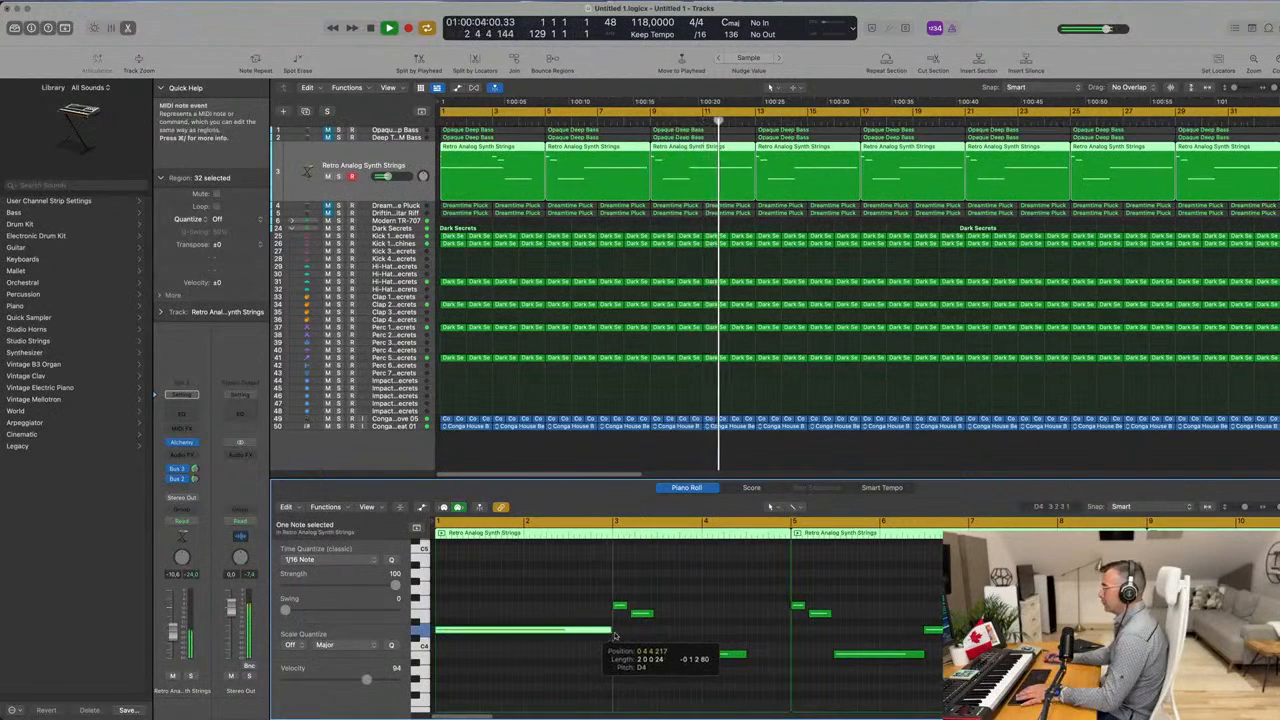
click(743, 655)
Refine the first strings region: lengthen the first short note, shift the second slightly later and extend the last low note to bar 5.
key(Return)
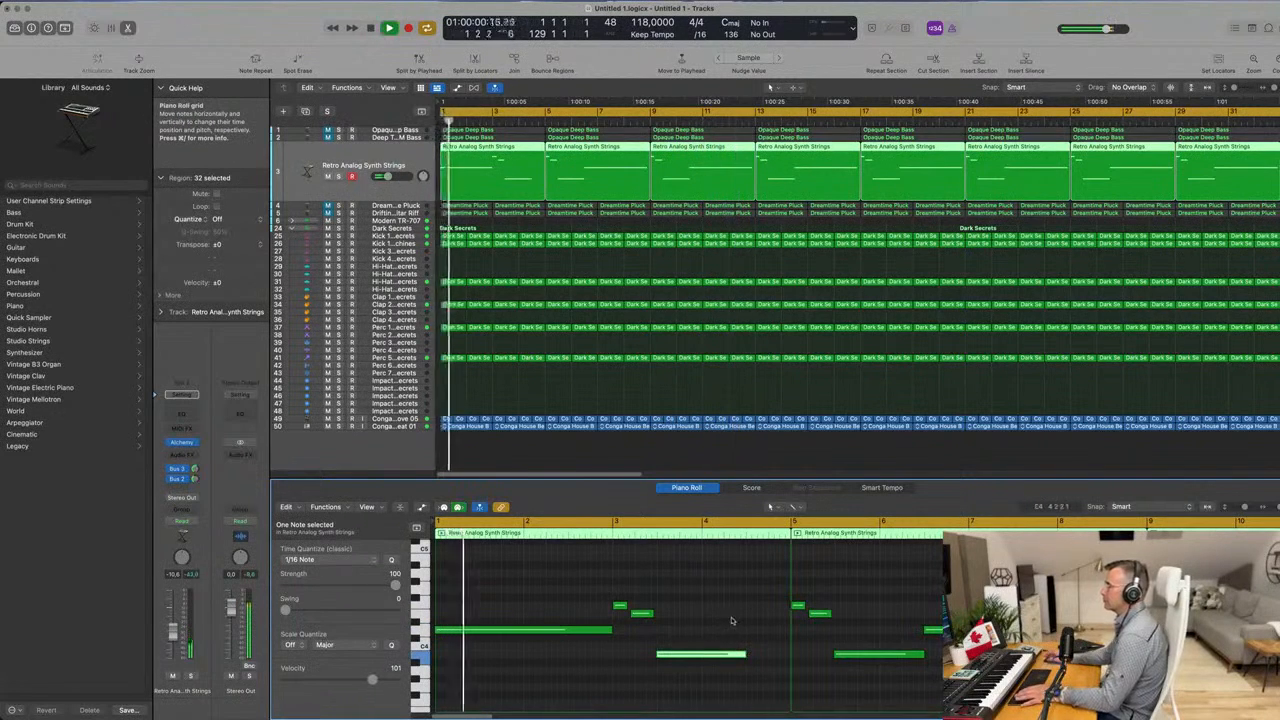
key(super+a)
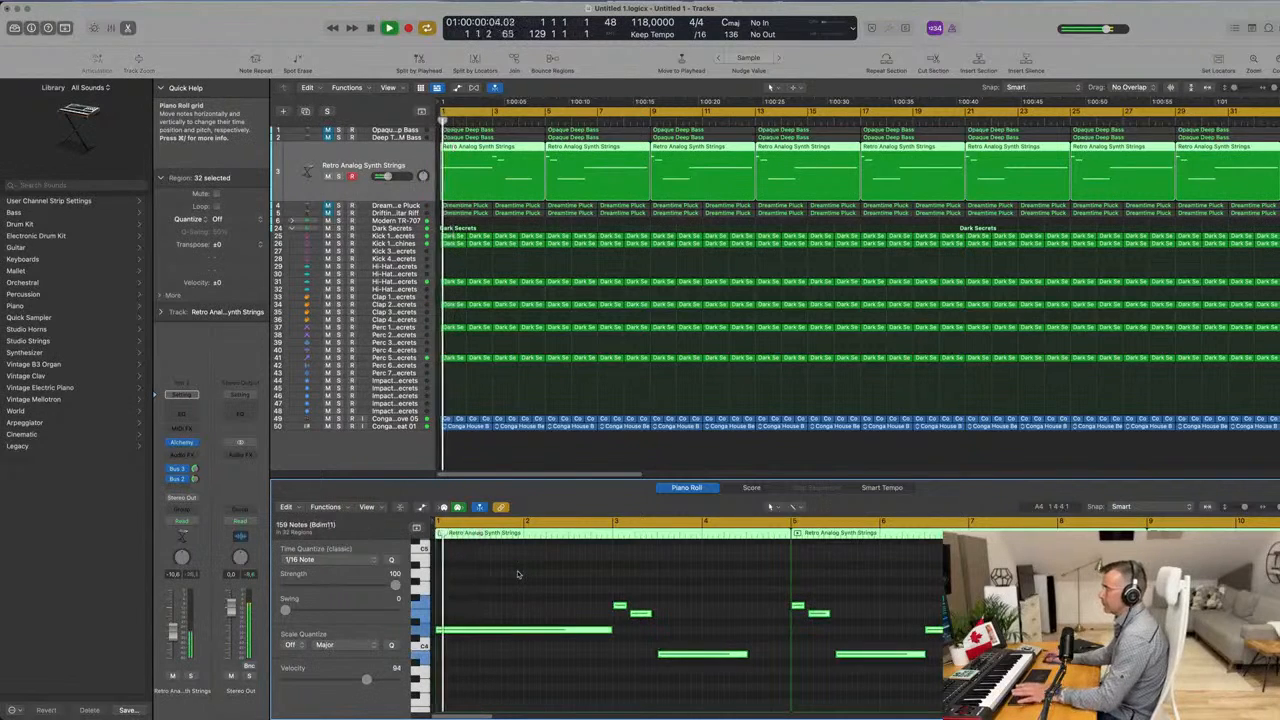
click(524, 577)
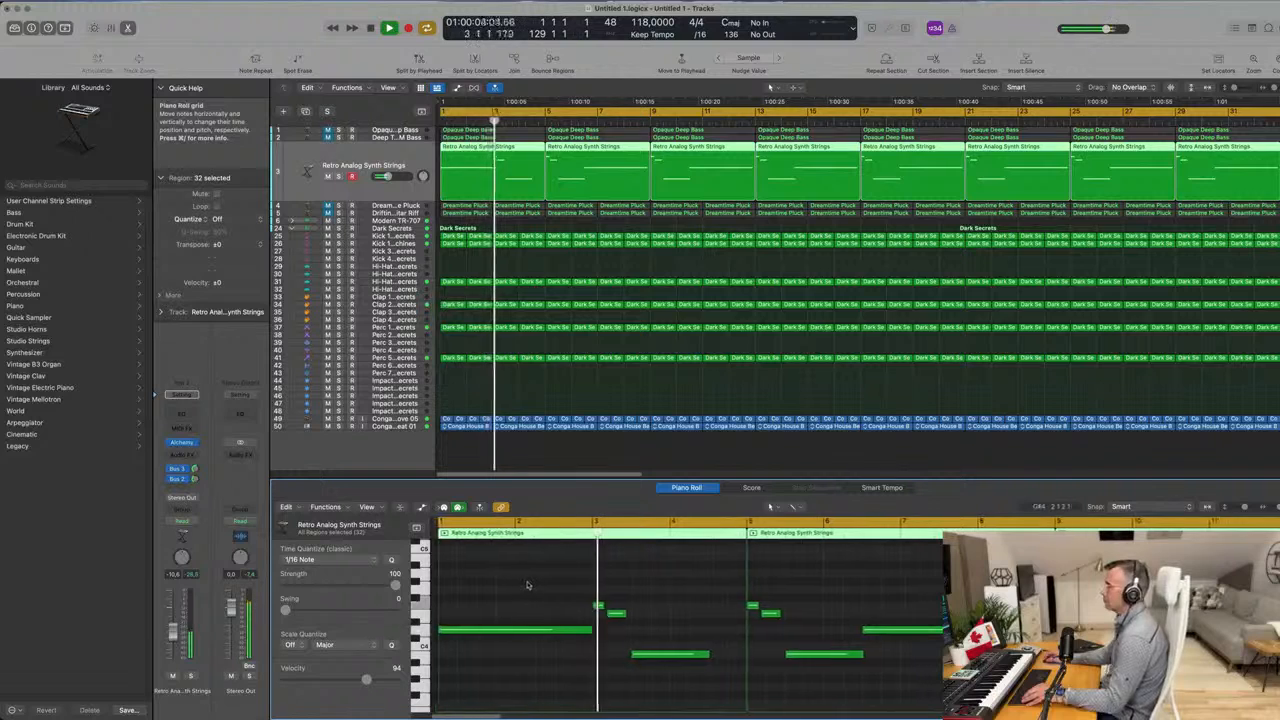
key(space)
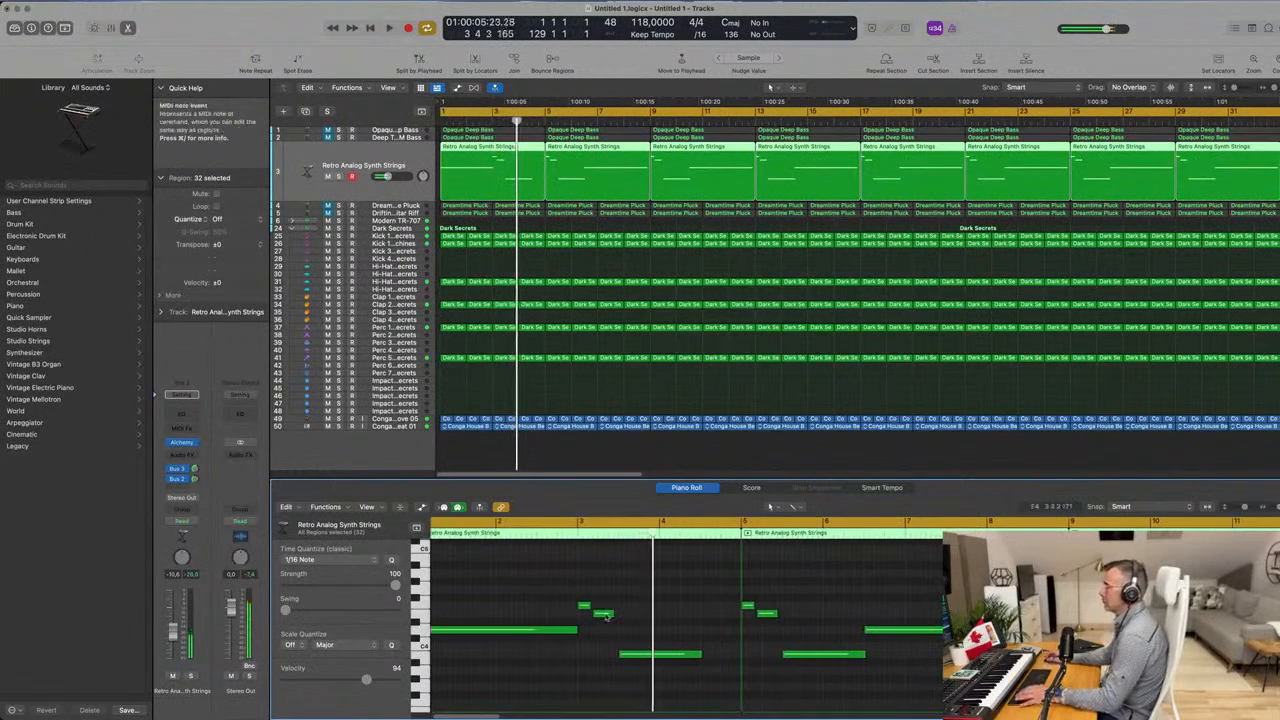
click(603, 615)
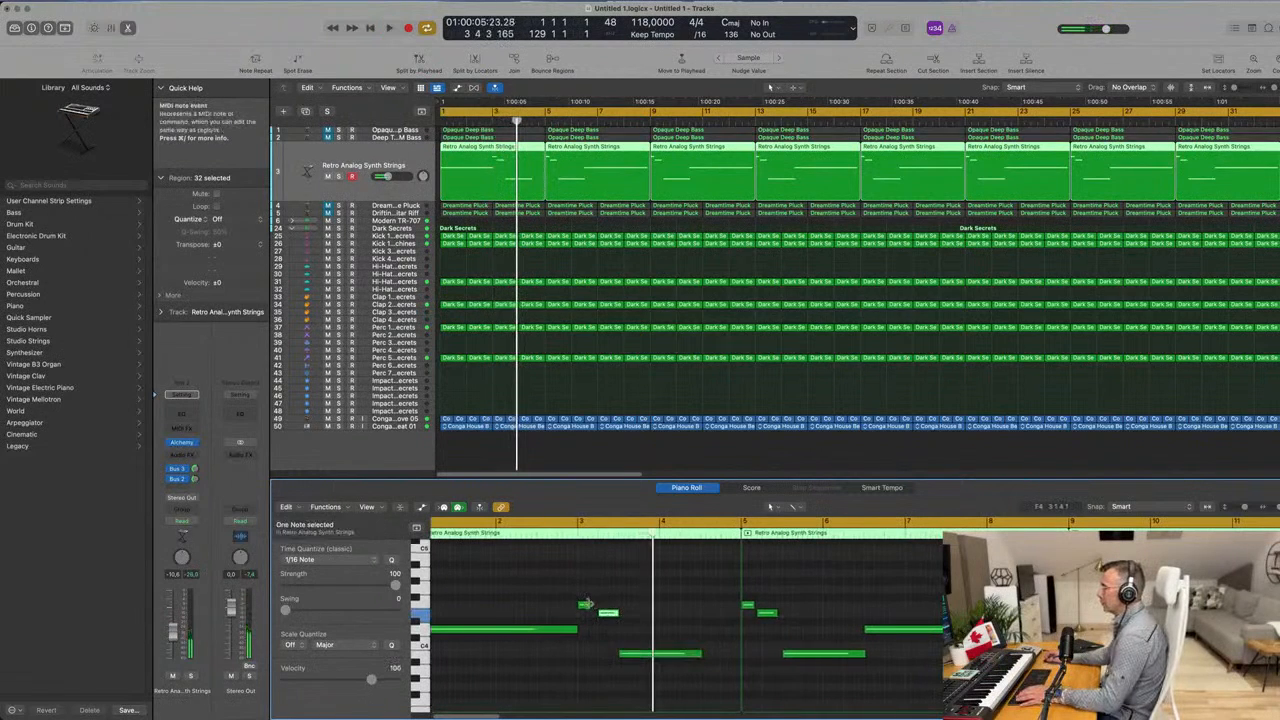
click(589, 606)
key(space)
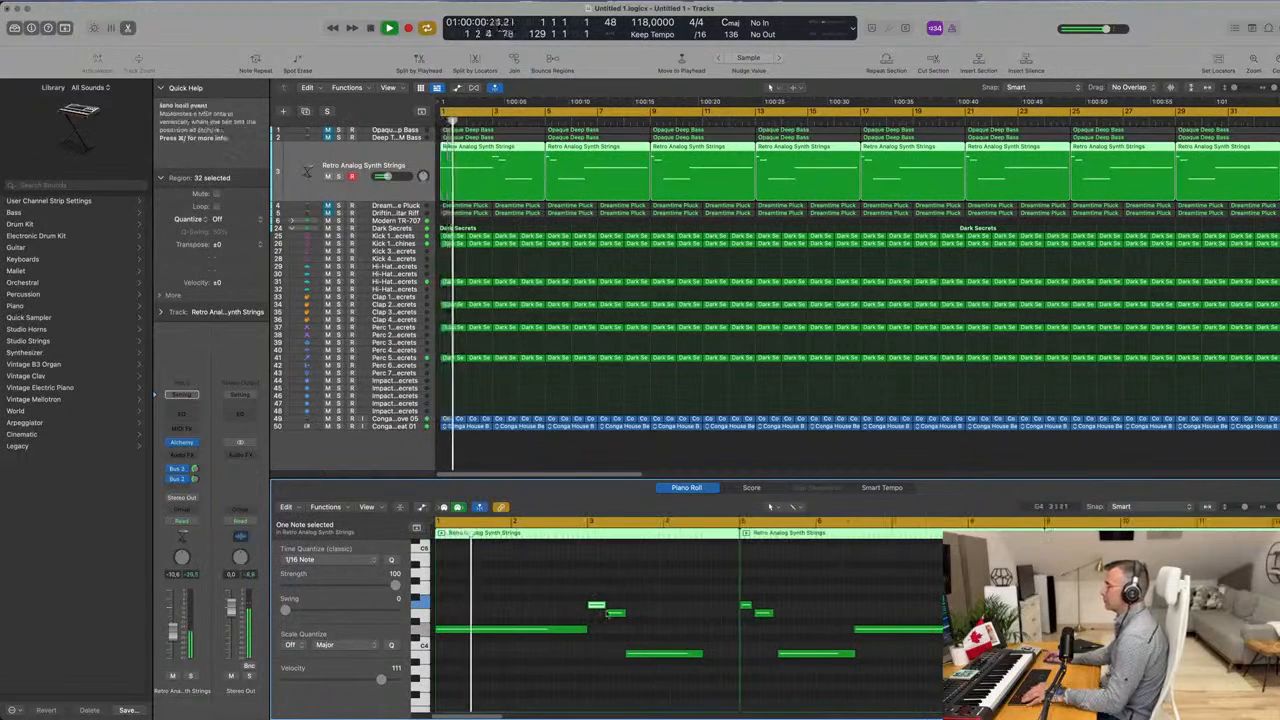
drag(699, 653, 732, 653)
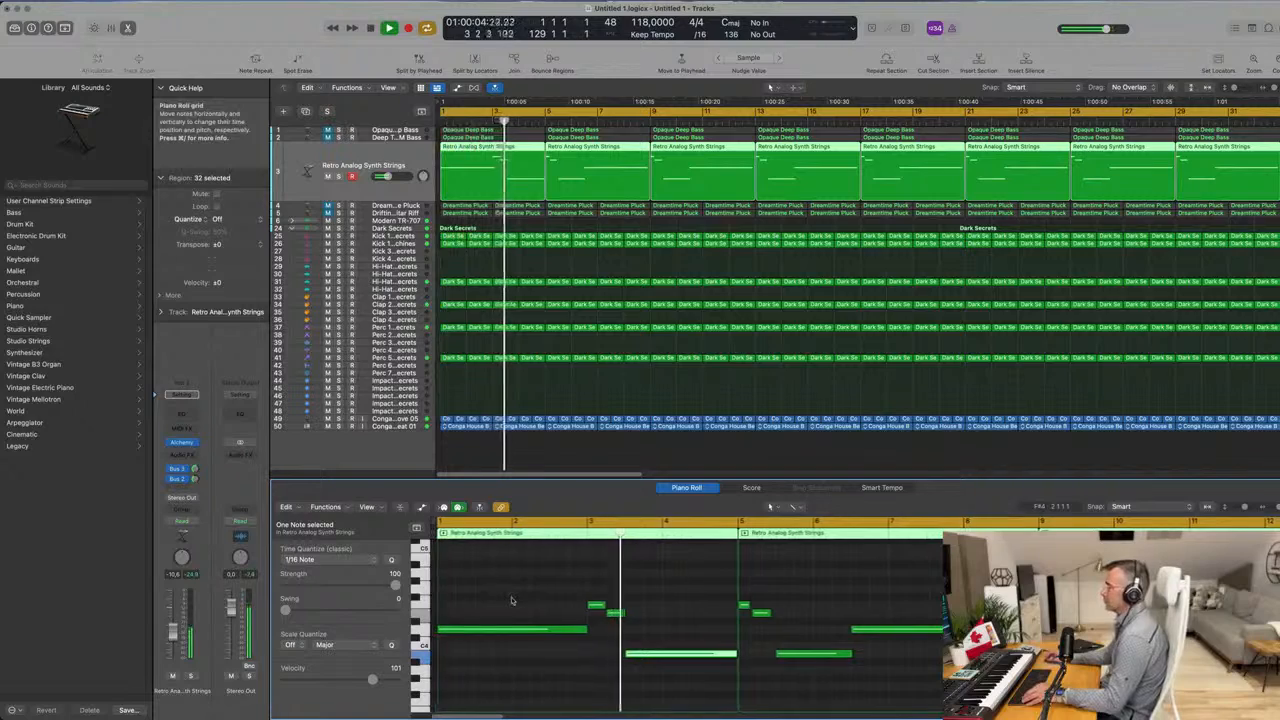
key(space)
key(space)
Delete all Retro Analog Synth Strings regions after the edited first one.
scroll(580, 249, down, 5)
scroll(672, 236, down, 3)
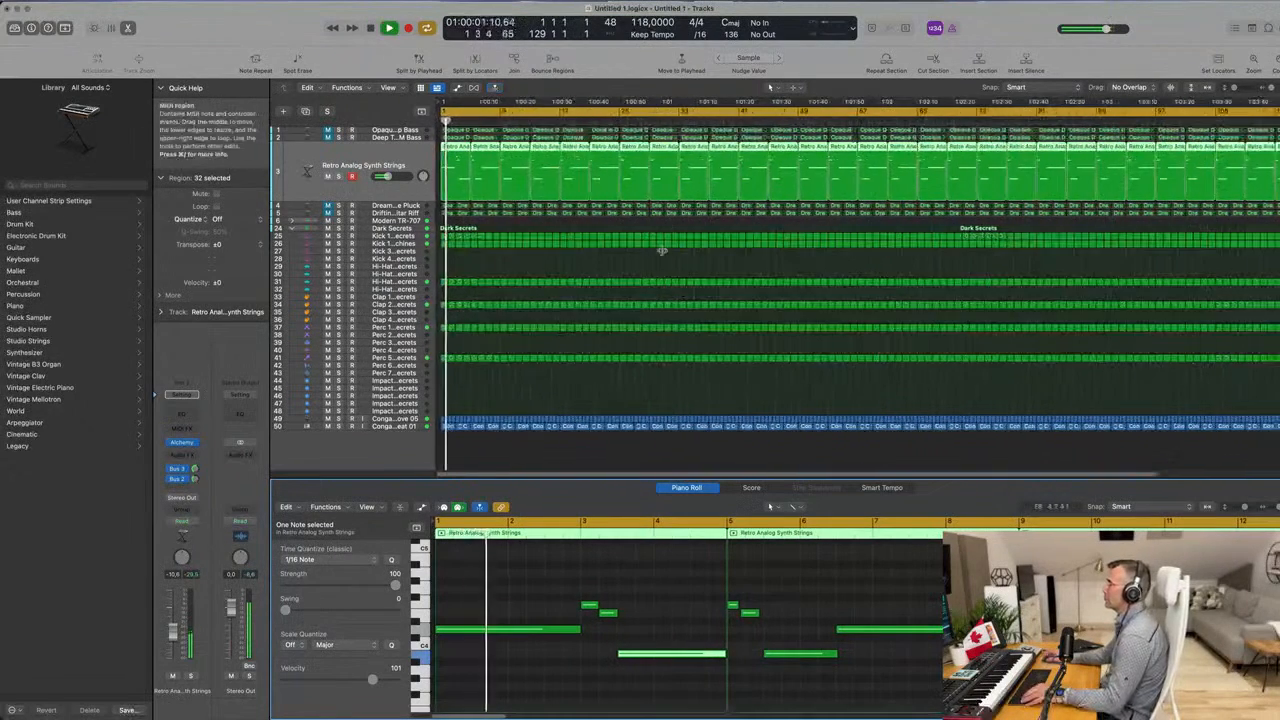
click(609, 271)
scroll(617, 266, down, 3)
drag(1265, 162, 473, 192)
key(Delete)
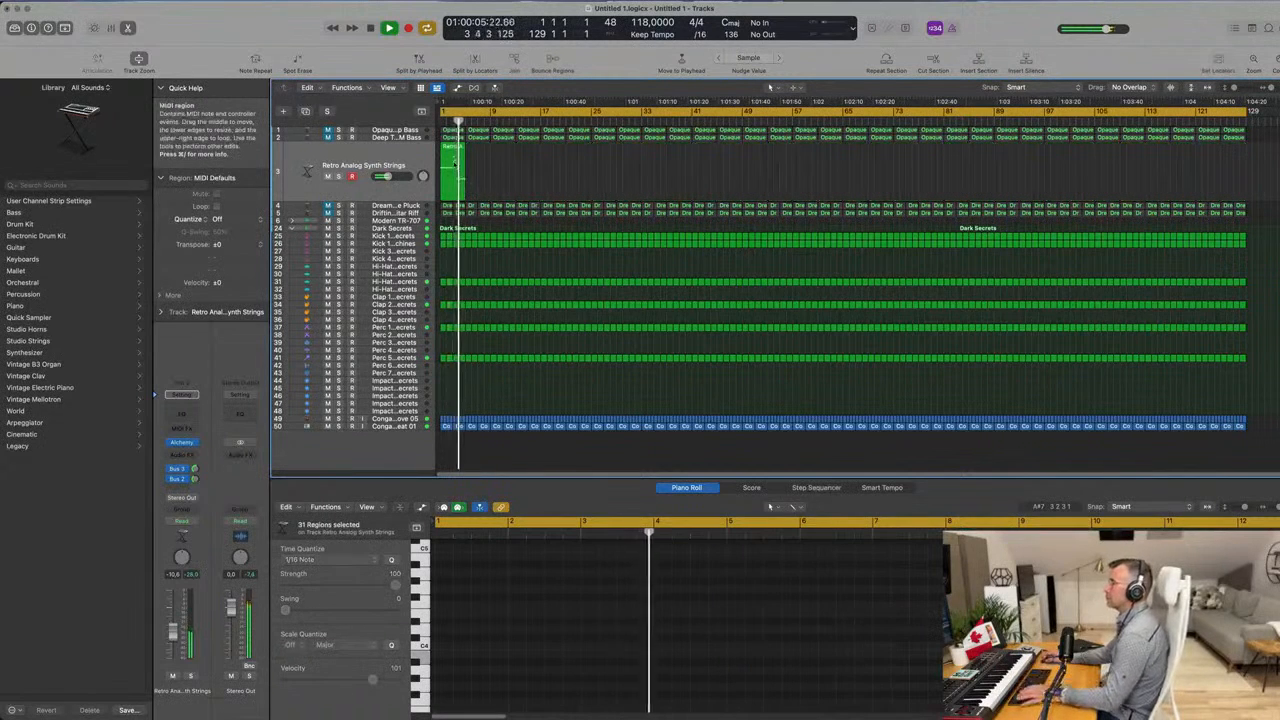
Repeat the edited four-bar strings region along its track until it reaches bar 129.
click(455, 168)
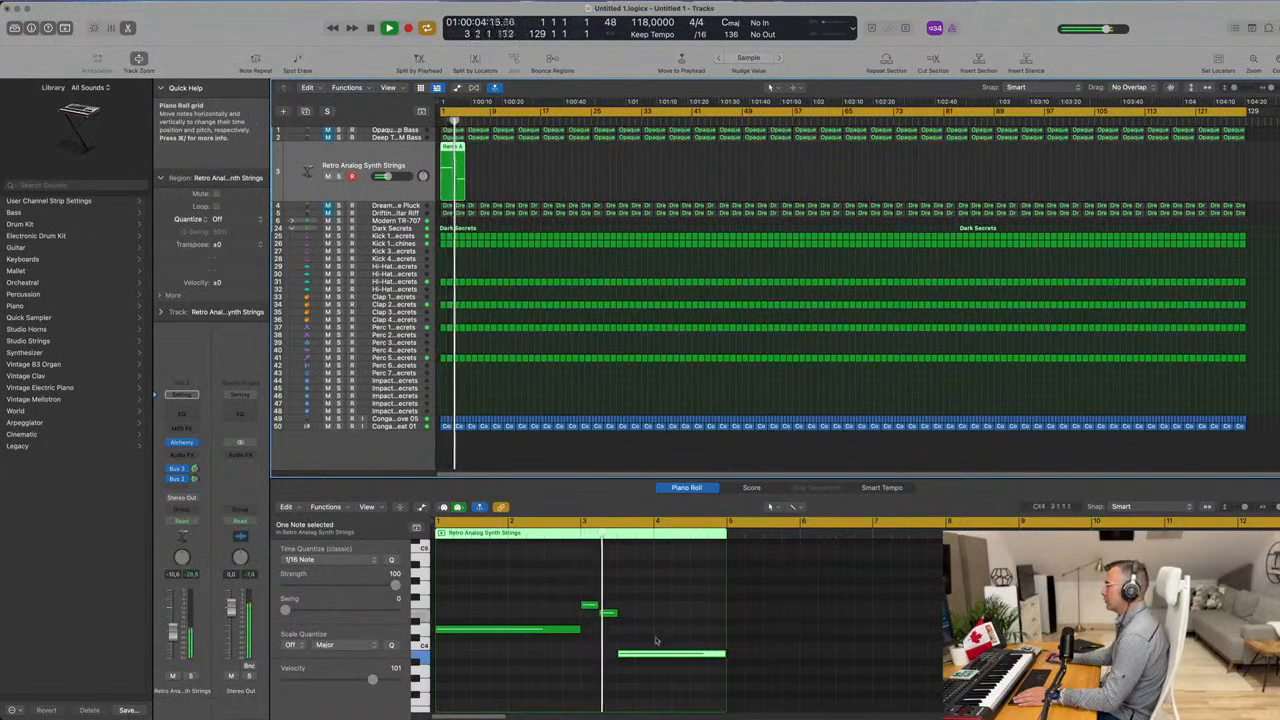
drag(537, 175, 449, 184)
key(Return)
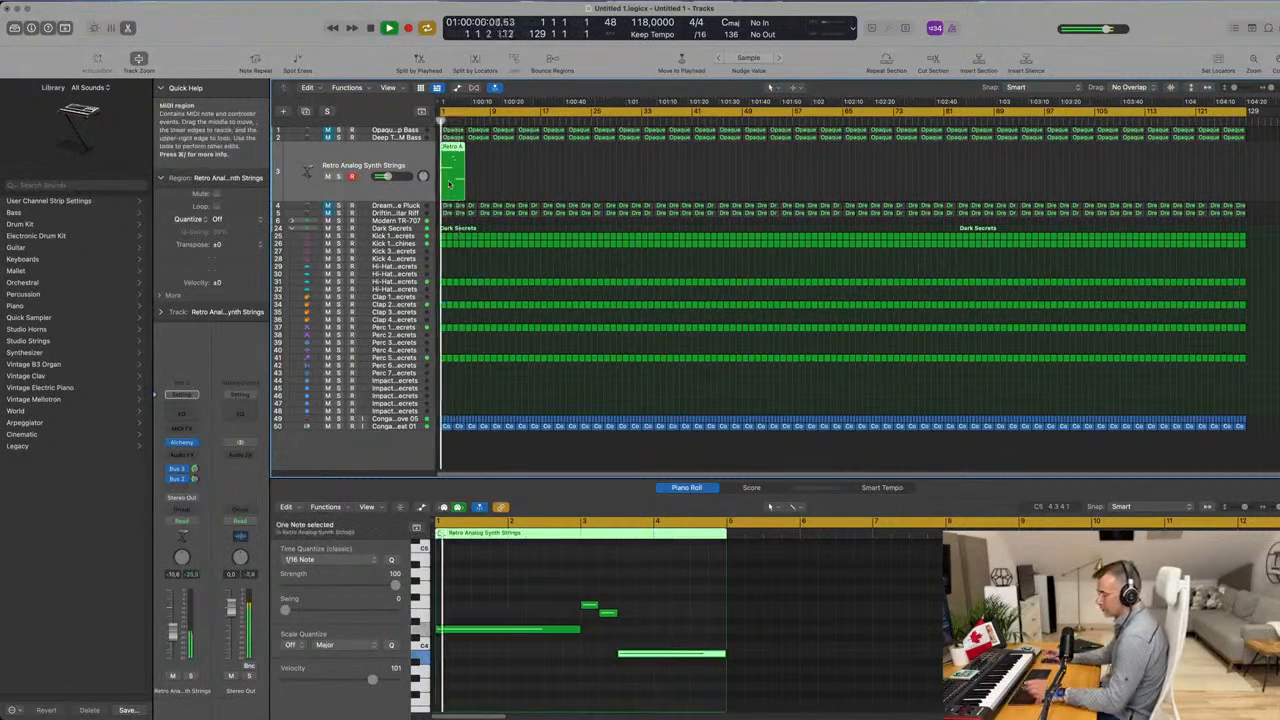
key(super+r)
key(super+r)
key(super+r)
drag(568, 175, 444, 179)
key(super+r)
key(super+r)
key(super+r)
key(super+r)
key(super+r)
key(super+r)
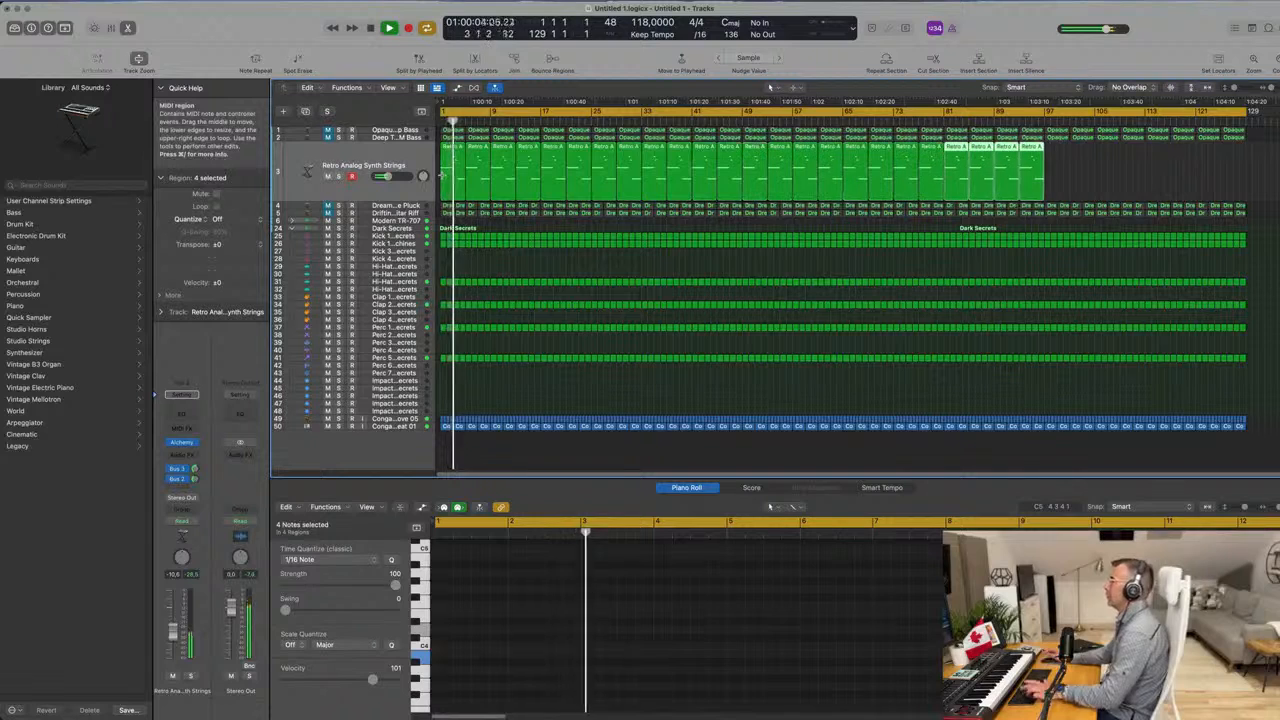
key(super+r)
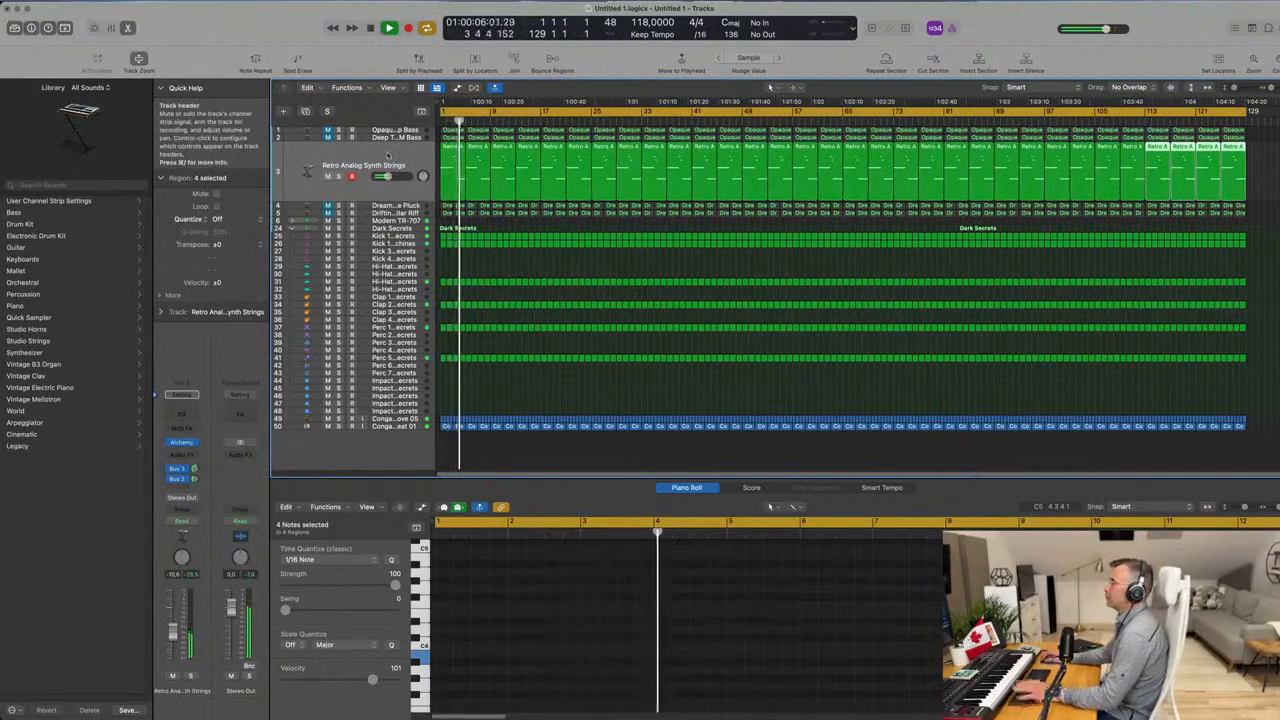
Duplicate the Retro Analog Synth Strings track and copy the first strings region onto the new track.
click(338, 160)
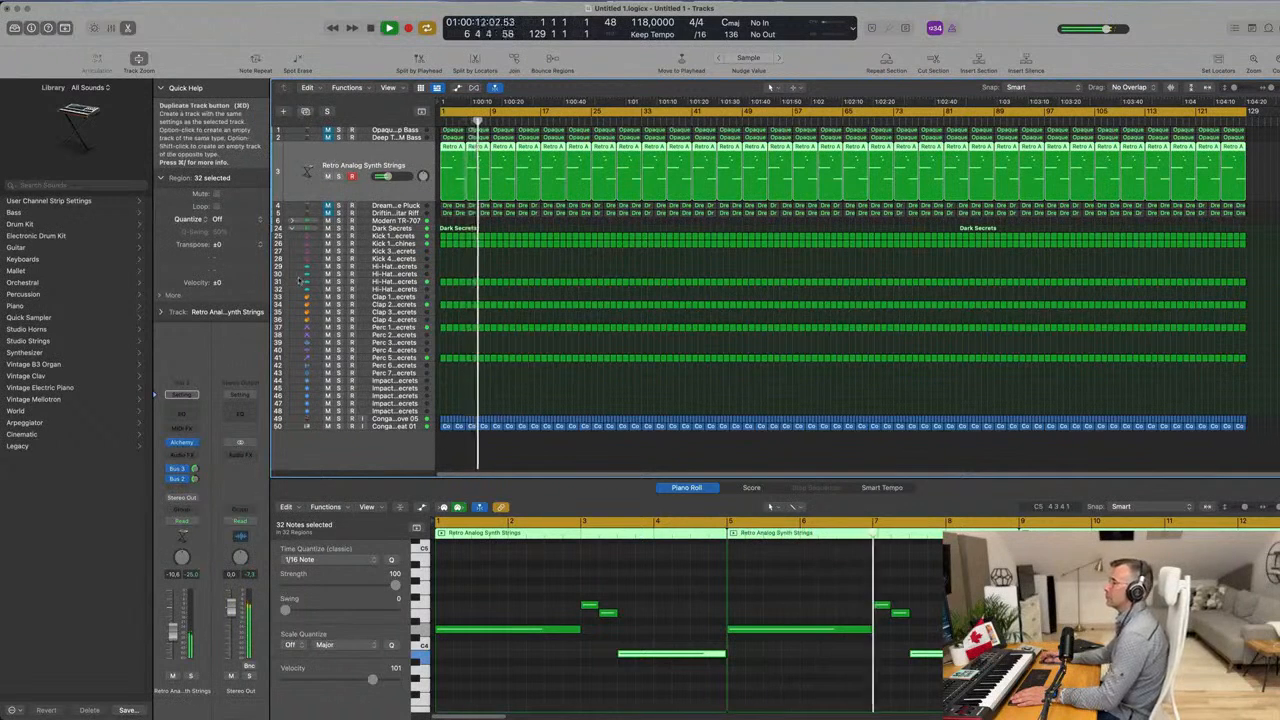
click(305, 111)
click(450, 146)
drag(450, 146, 452, 170)
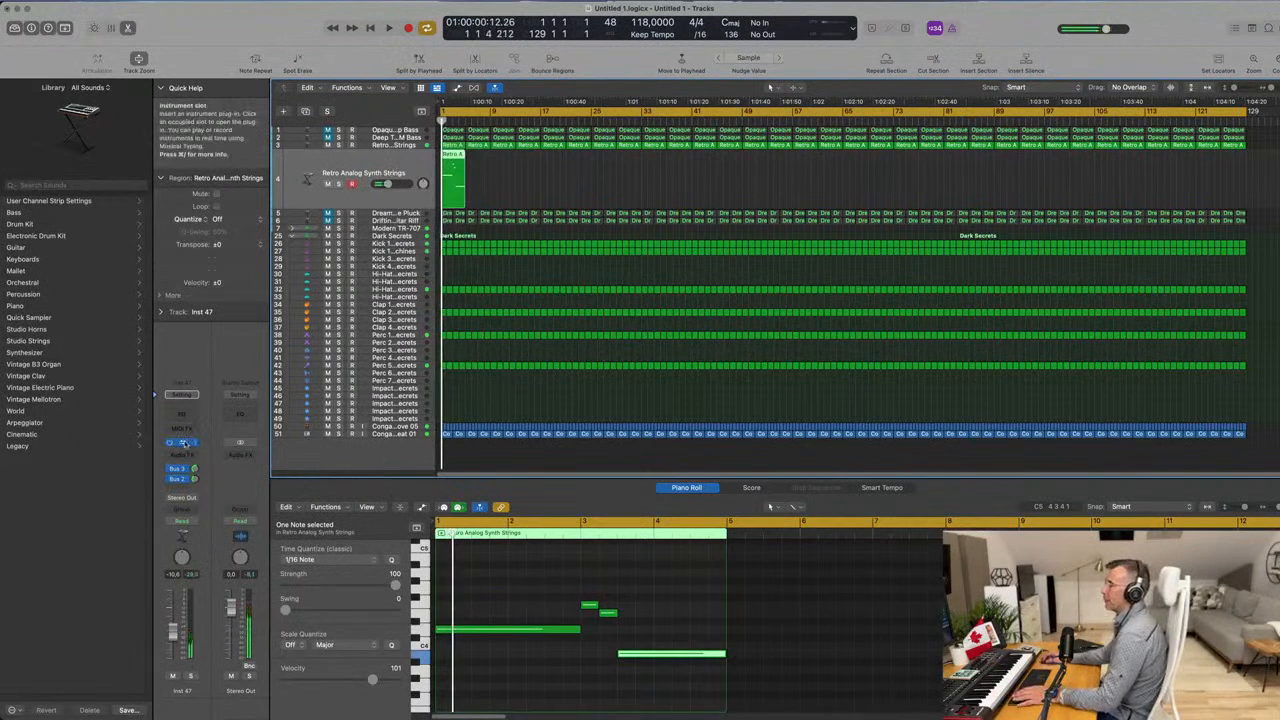
In the new track's Alchemy instrument, browse the Vocal subcategory across all categories and load the Deeper Emotion preset.
click(183, 443)
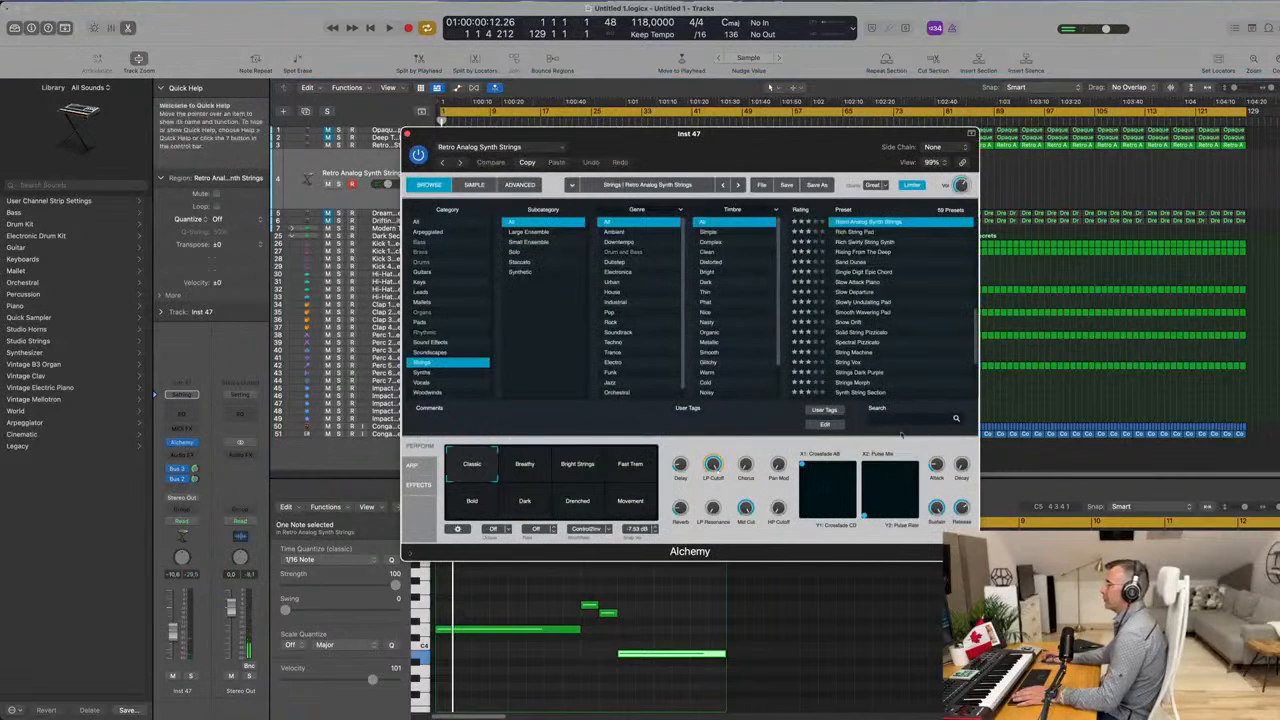
click(437, 221)
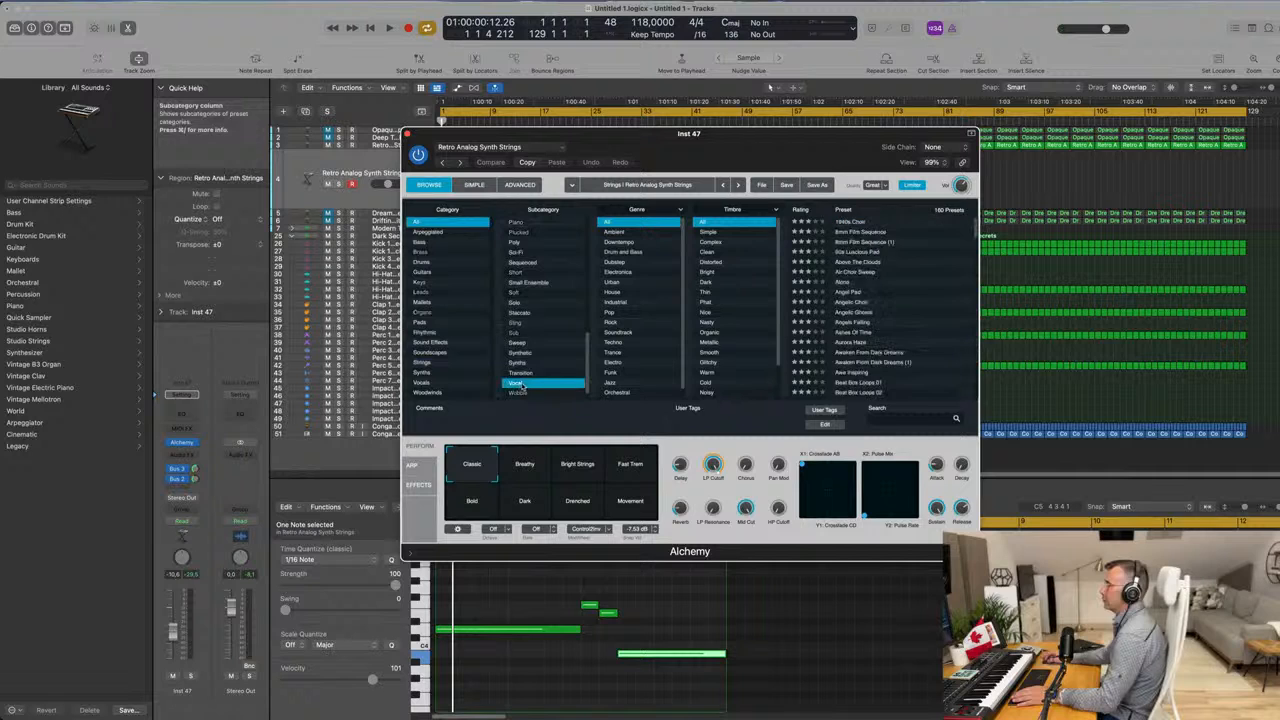
scroll(893, 304, down, 5)
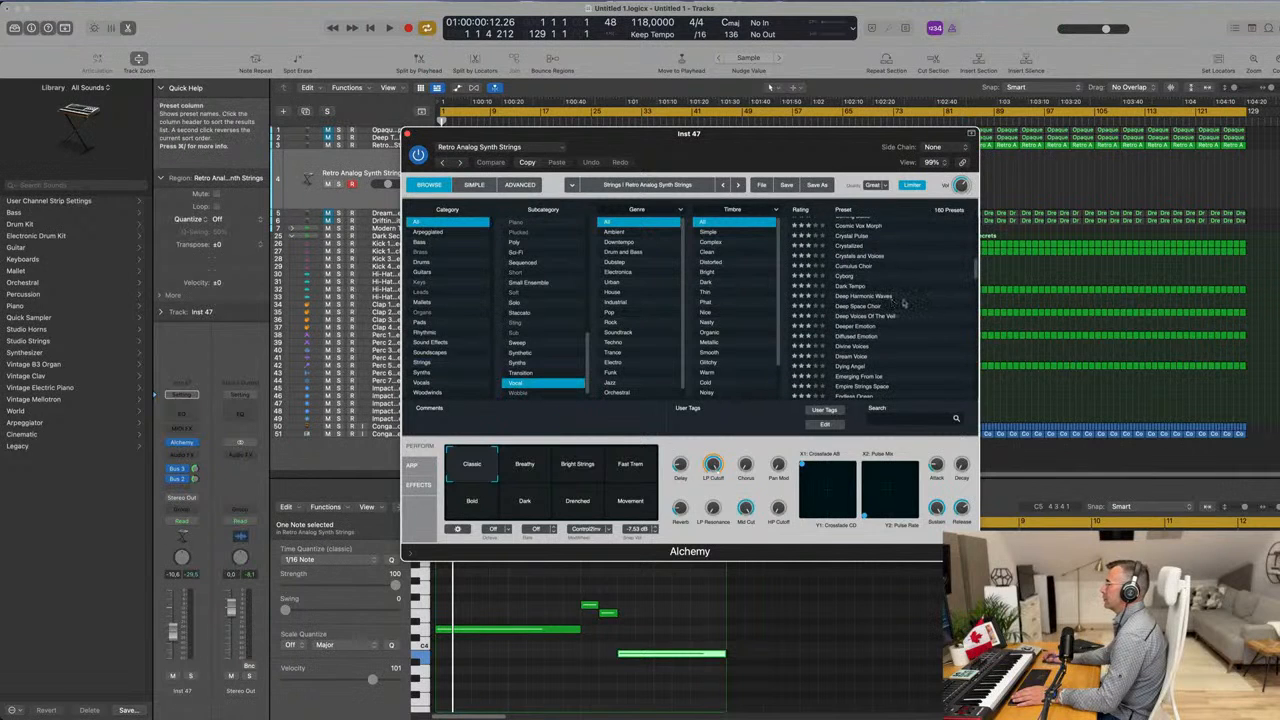
scroll(903, 303, down, 1)
drag(784, 140, 898, 178)
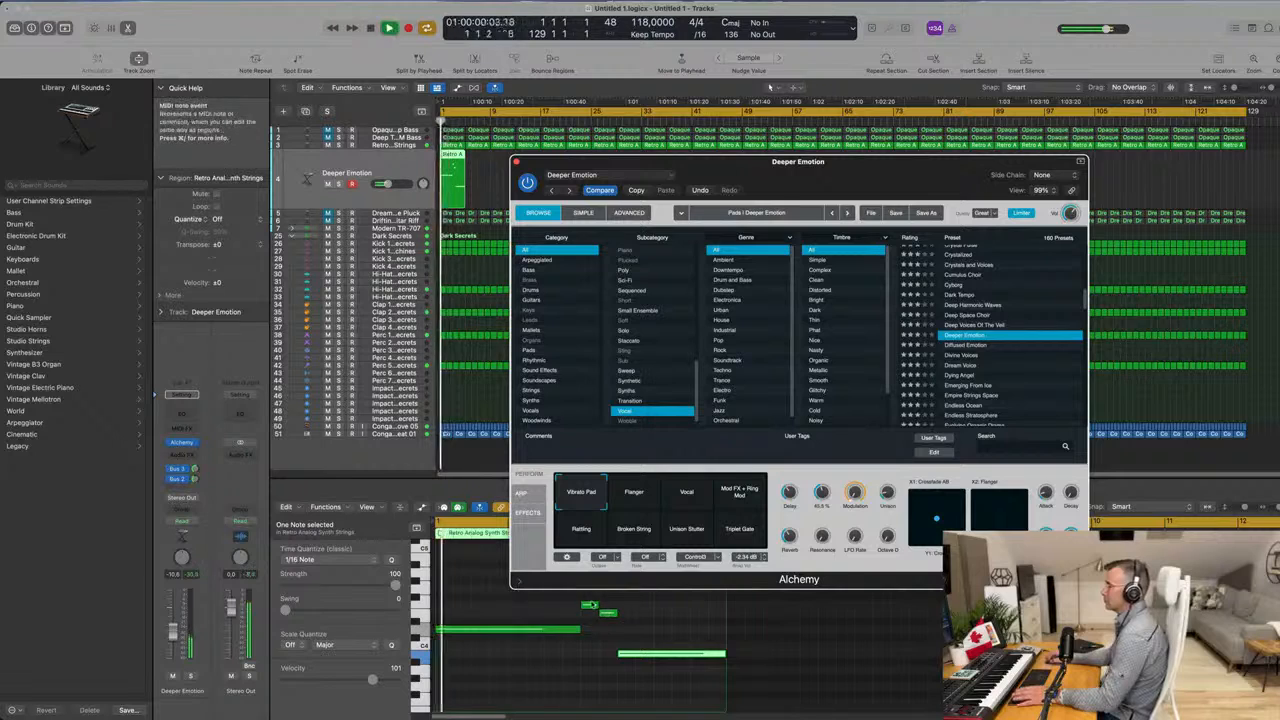
Delete the three notes after the long note in the copied region.
drag(590, 604, 654, 670)
drag(600, 602, 659, 686)
key(Delete)
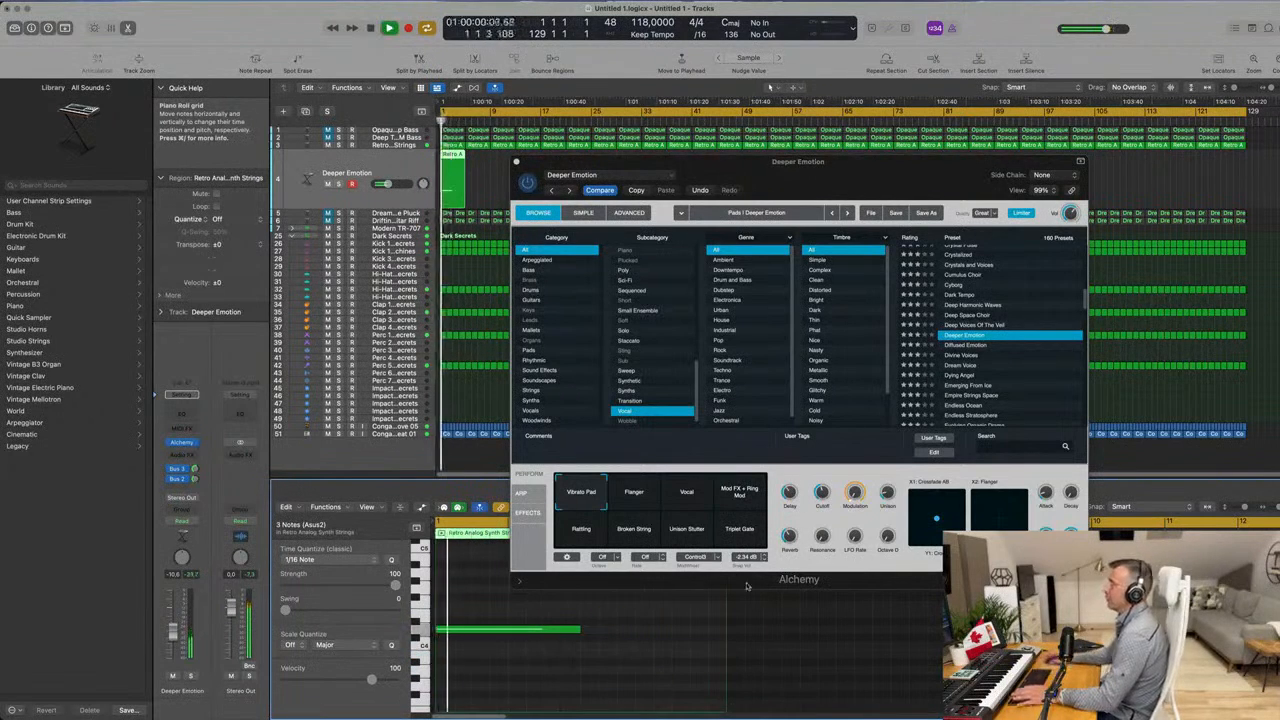
Audition the Flanger and Vocal variations of Deeper Emotion, and load the Diffused Emotion preset instead.
drag(877, 169, 884, 111)
click(650, 438)
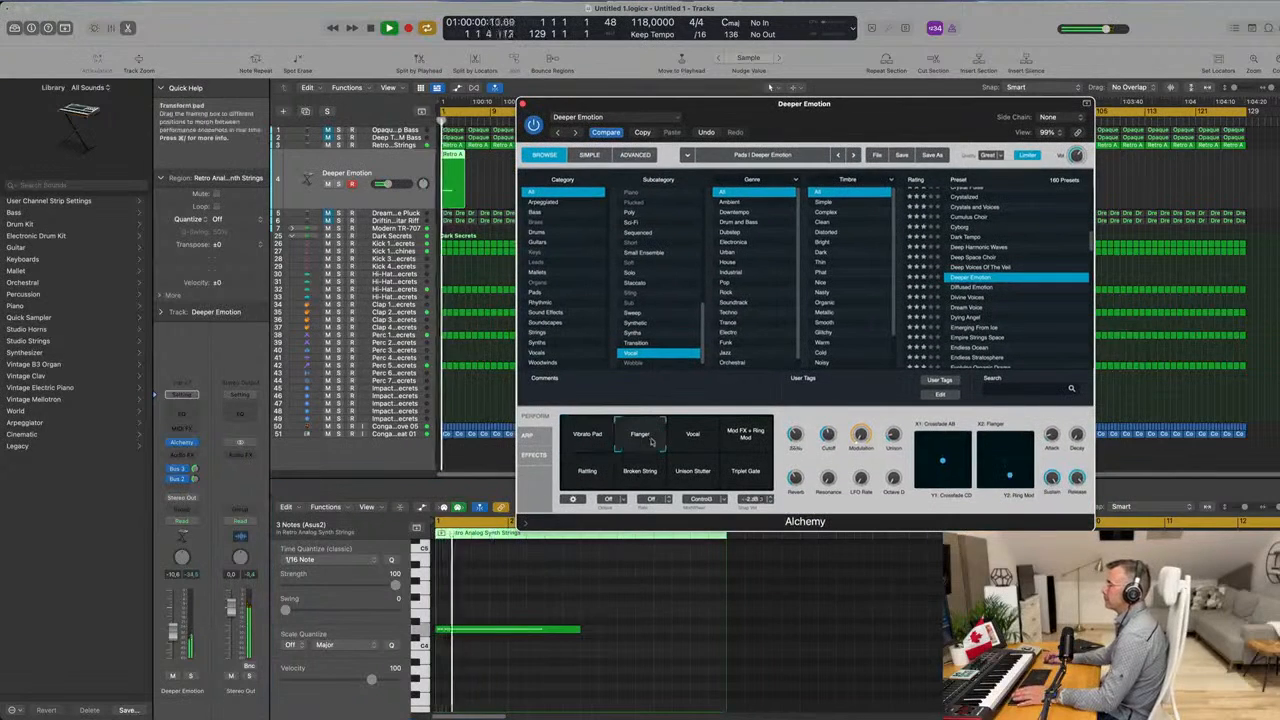
click(694, 442)
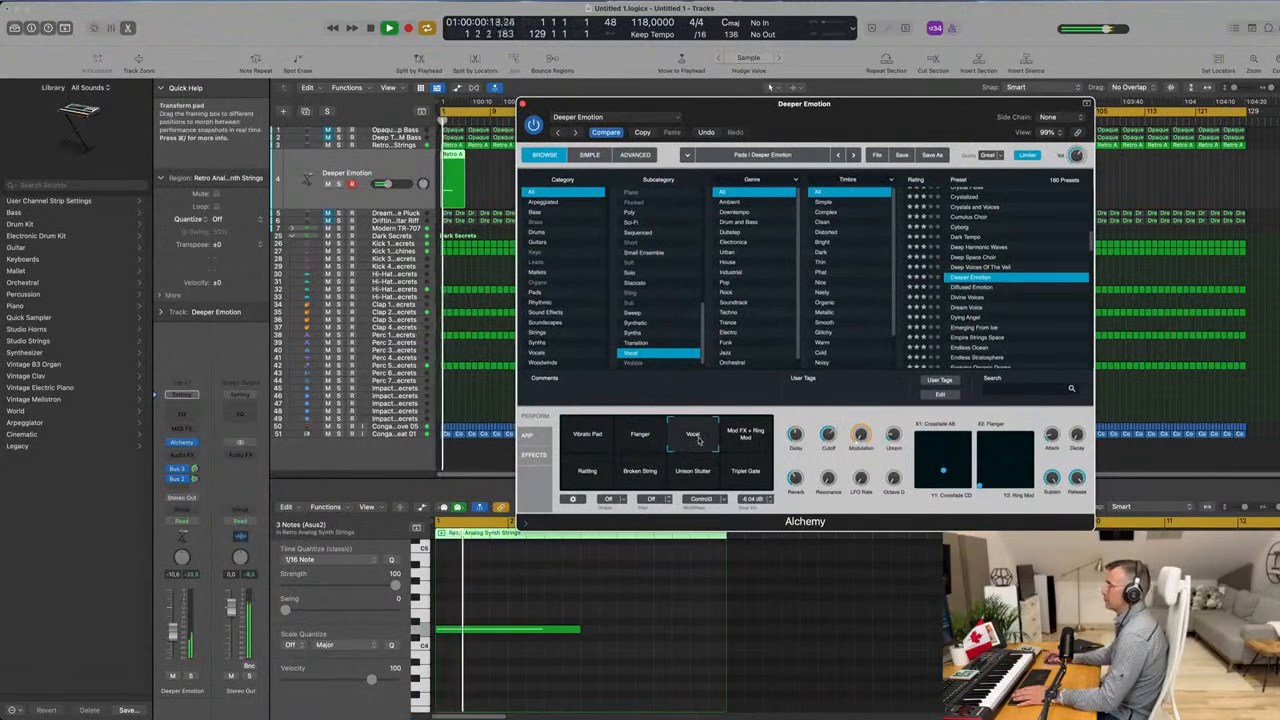
click(975, 288)
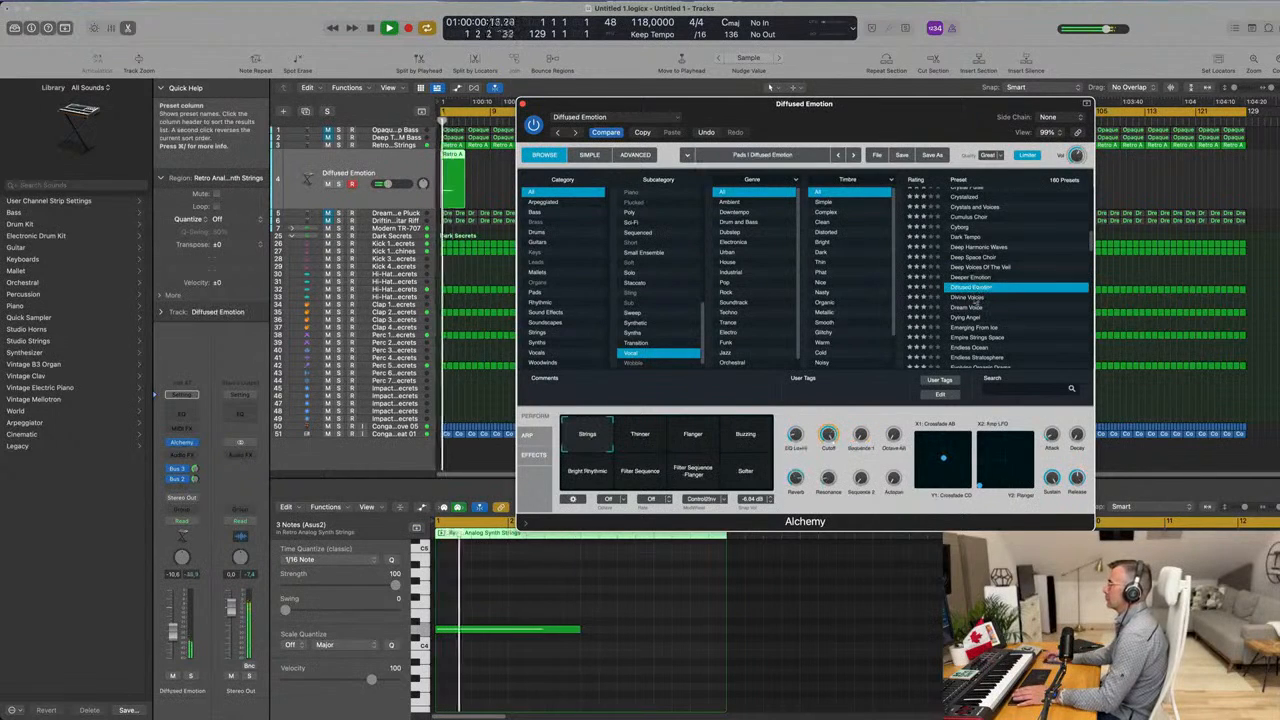
Audition the Divine Voices and Emerging From Ice presets in Alchemy, and load the Fairy Phrases preset instead.
click(980, 298)
scroll(1022, 288, down, 1)
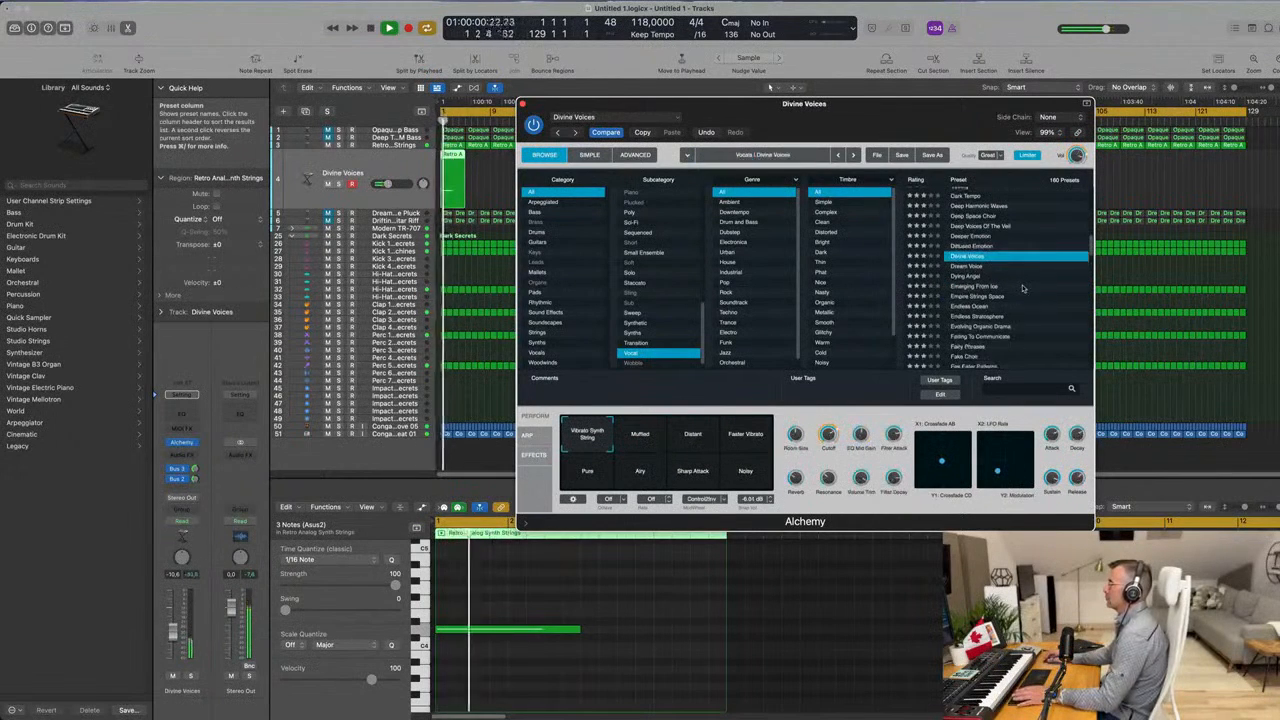
click(992, 287)
scroll(1018, 276, down, 2)
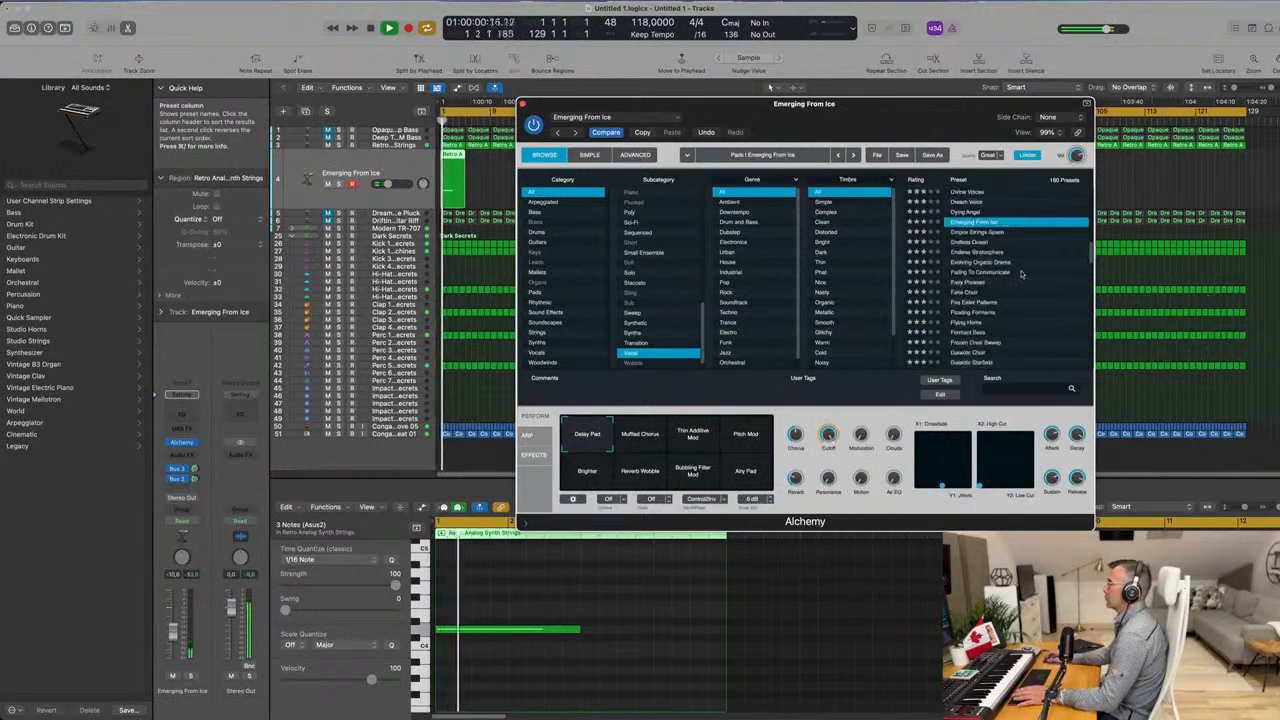
scroll(1021, 274, down, 2)
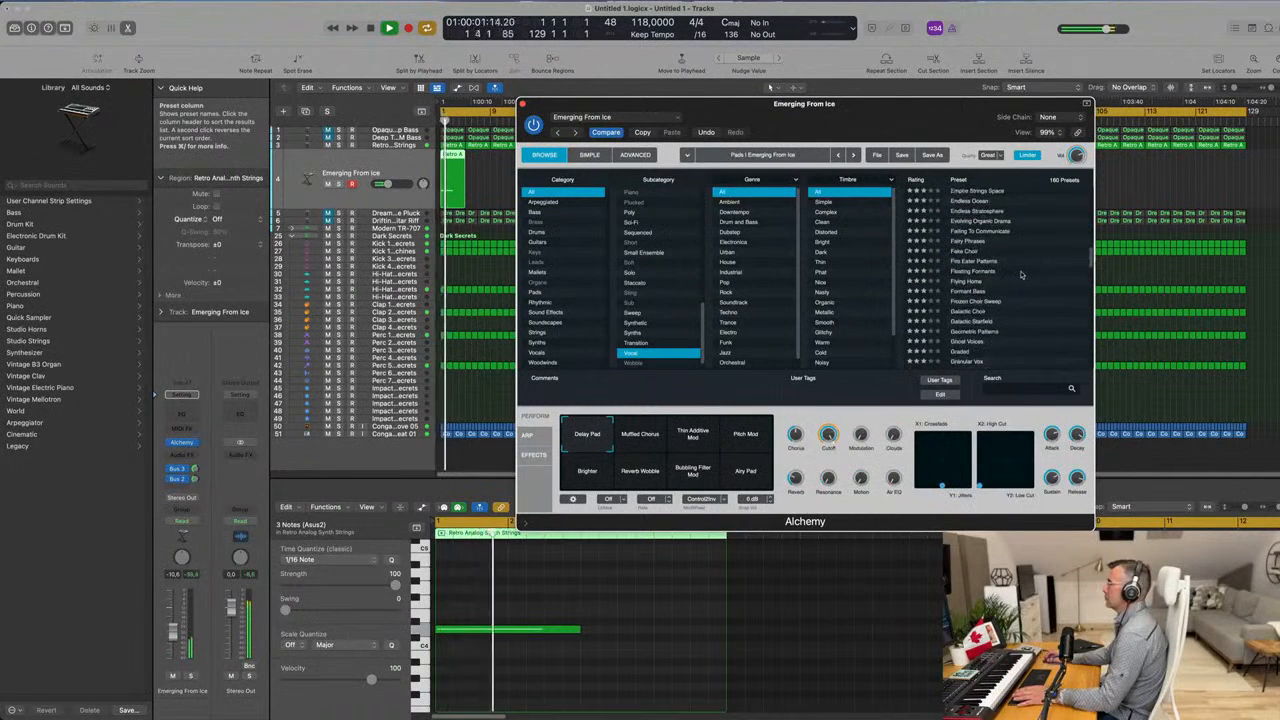
click(972, 242)
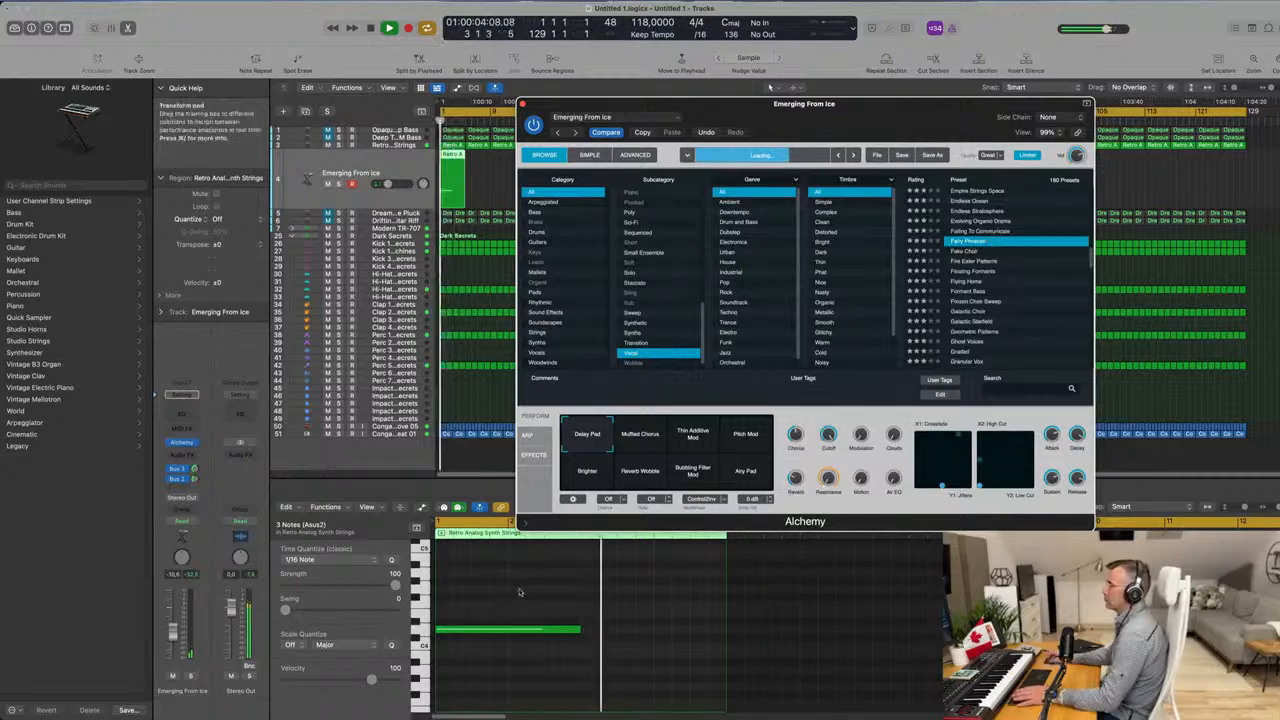
Transpose the long note down an octave and switch Fairy Phrases to its Phrases 2 variation.
key(alt+shift+Down)
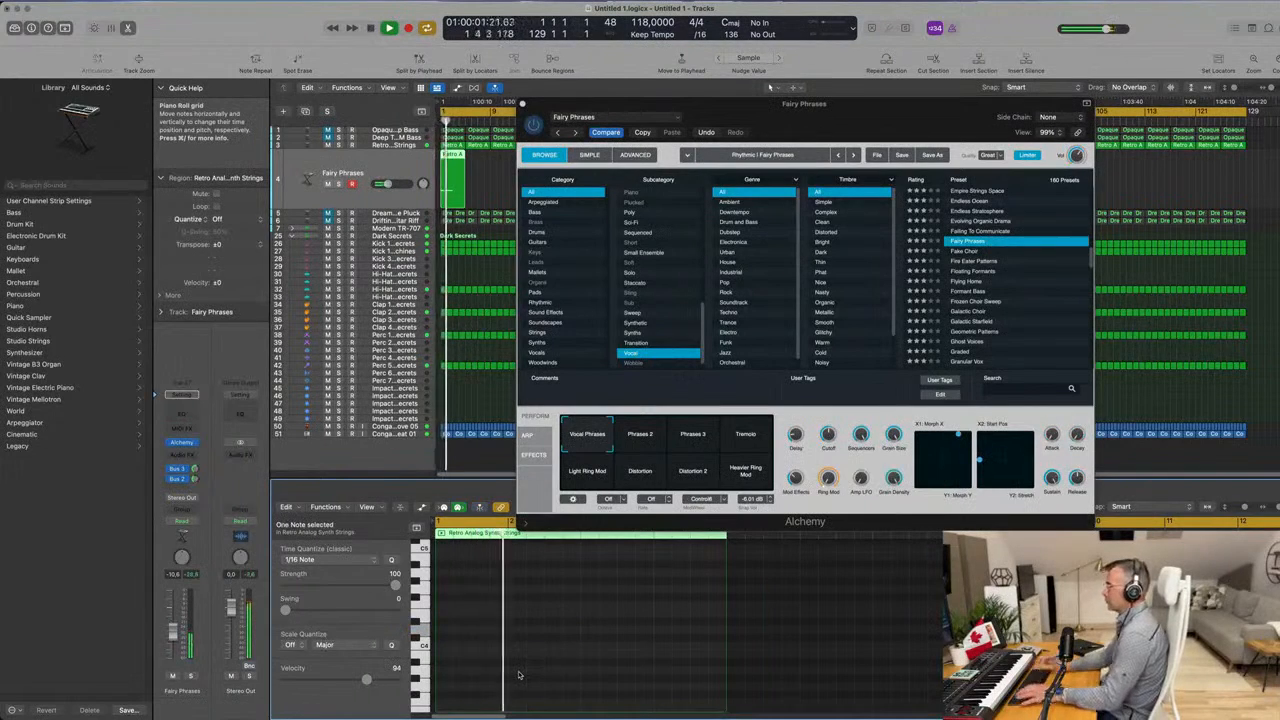
mouse_move(907, 119)
mouse_down()
mouse_move(965, 92)
mouse_move(903, 112)
mouse_up()
key(space)
click(637, 440)
key(space)
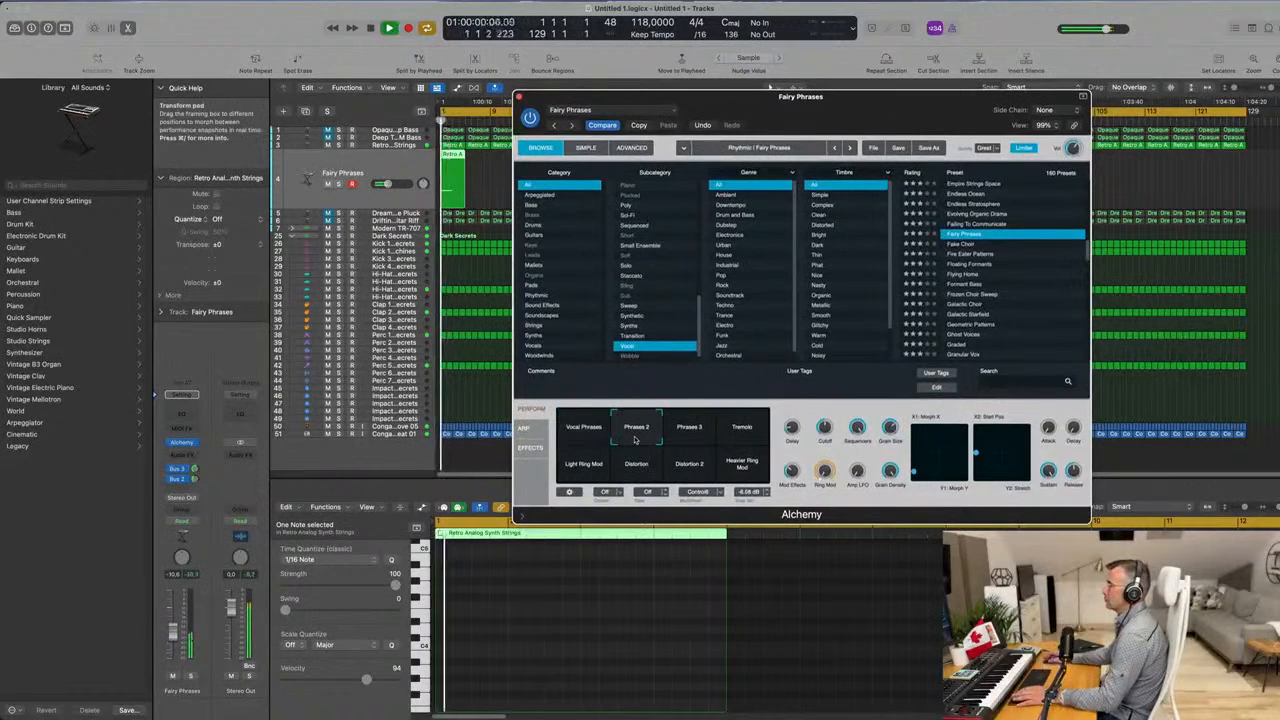
Repeat the region on the Fairy Phrases track until four consecutive copies reach bar 17.
drag(685, 97, 715, 349)
drag(526, 178, 452, 190)
key(space)
key(super+r)
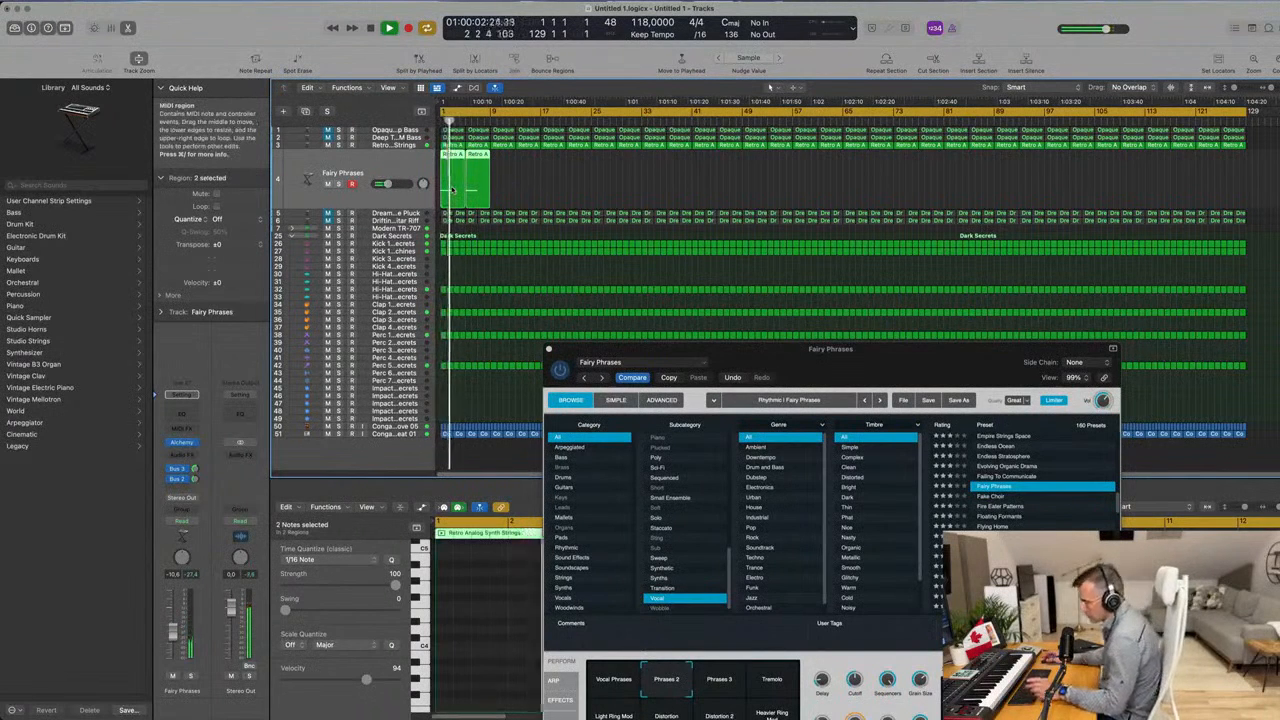
key(super+r)
click(437, 187)
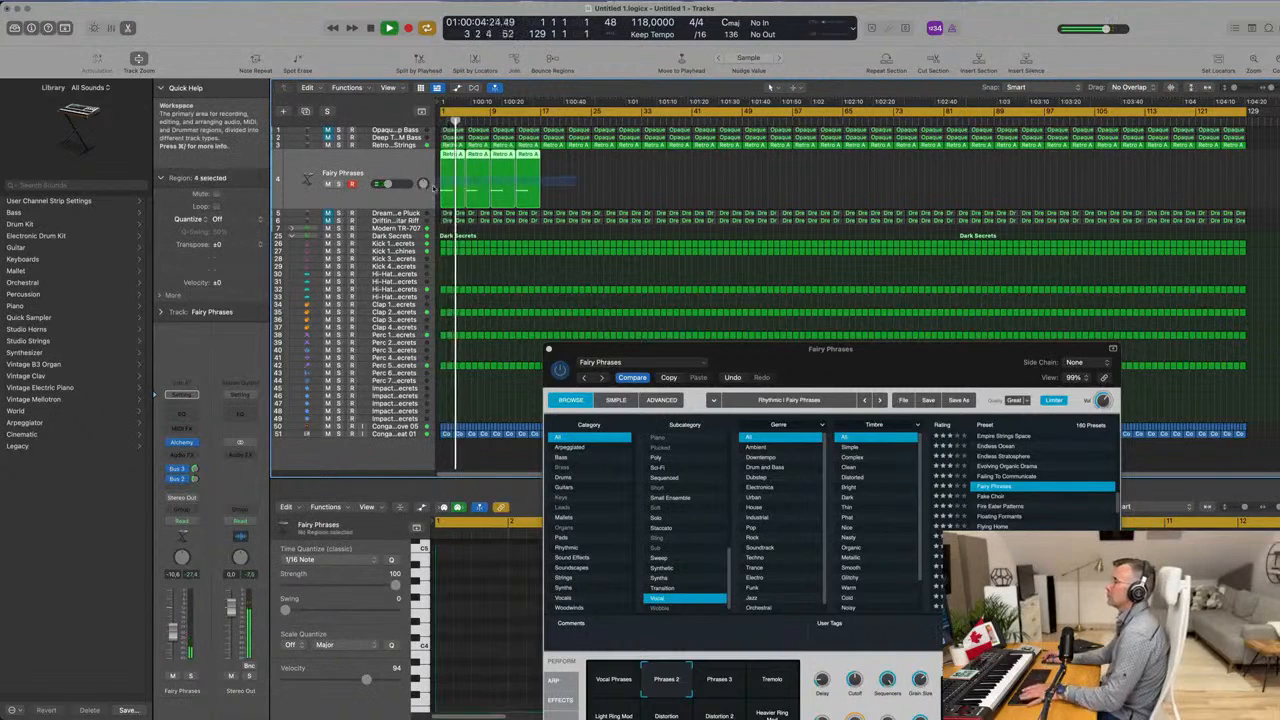
click(409, 173)
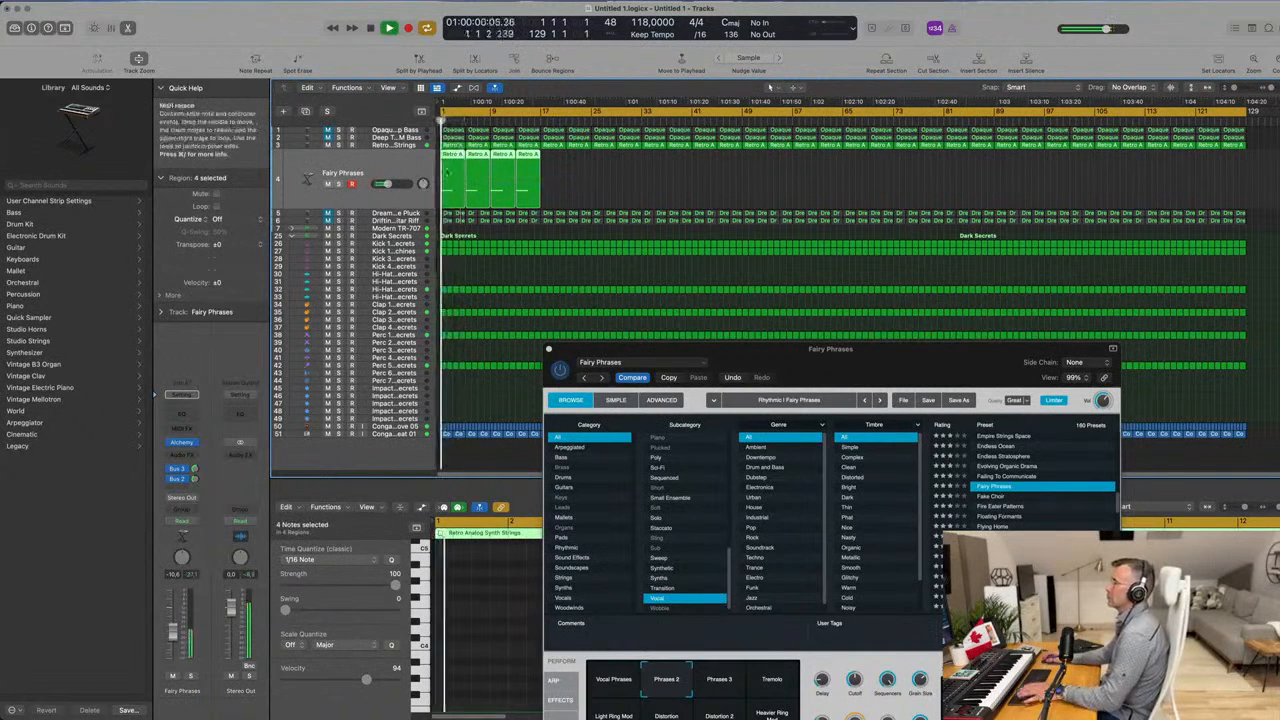
Send the Fairy Phrases track to Bus 9 and insert a stereo Delay Designer on the resulting aux channel.
click(181, 488)
mouse_move(185, 502)
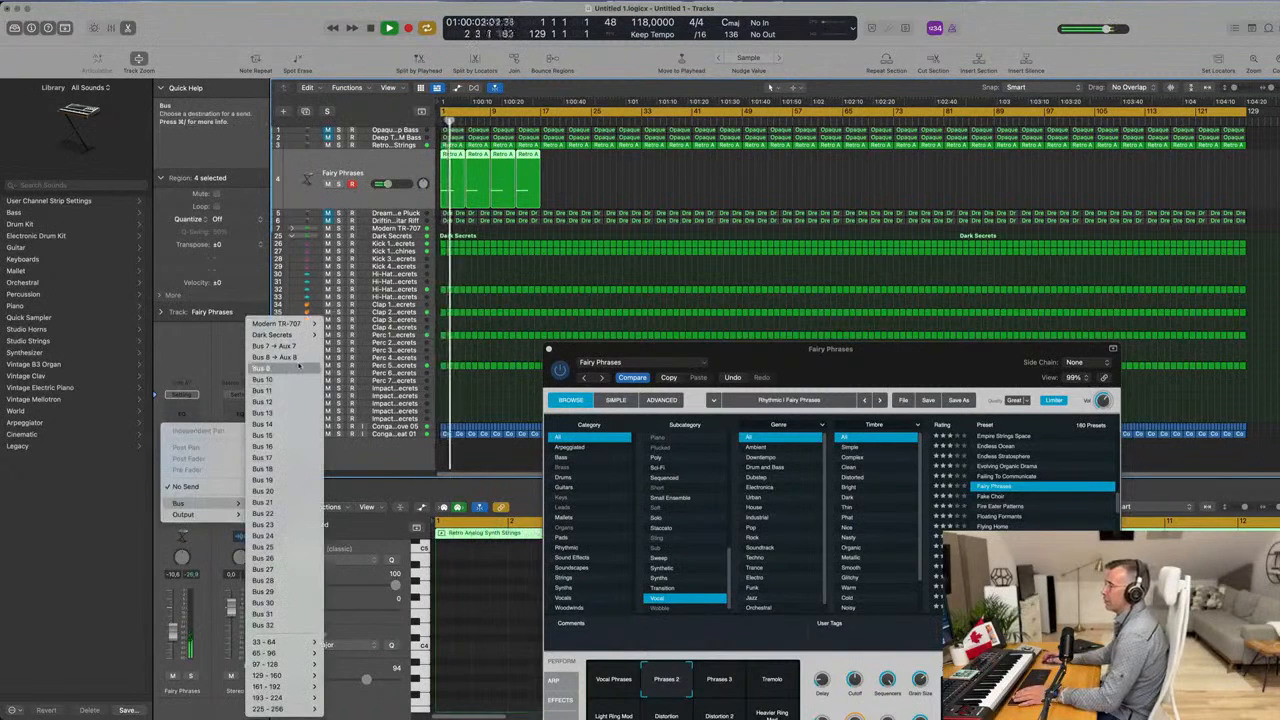
click(265, 368)
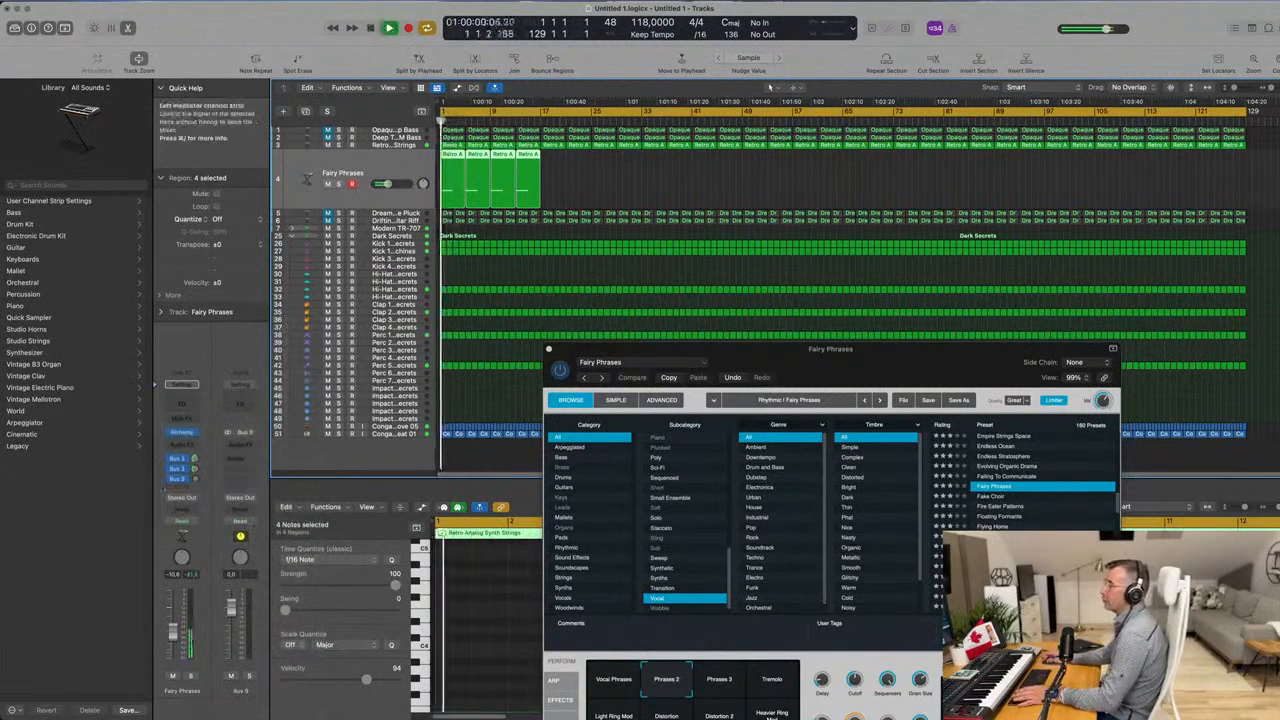
click(240, 445)
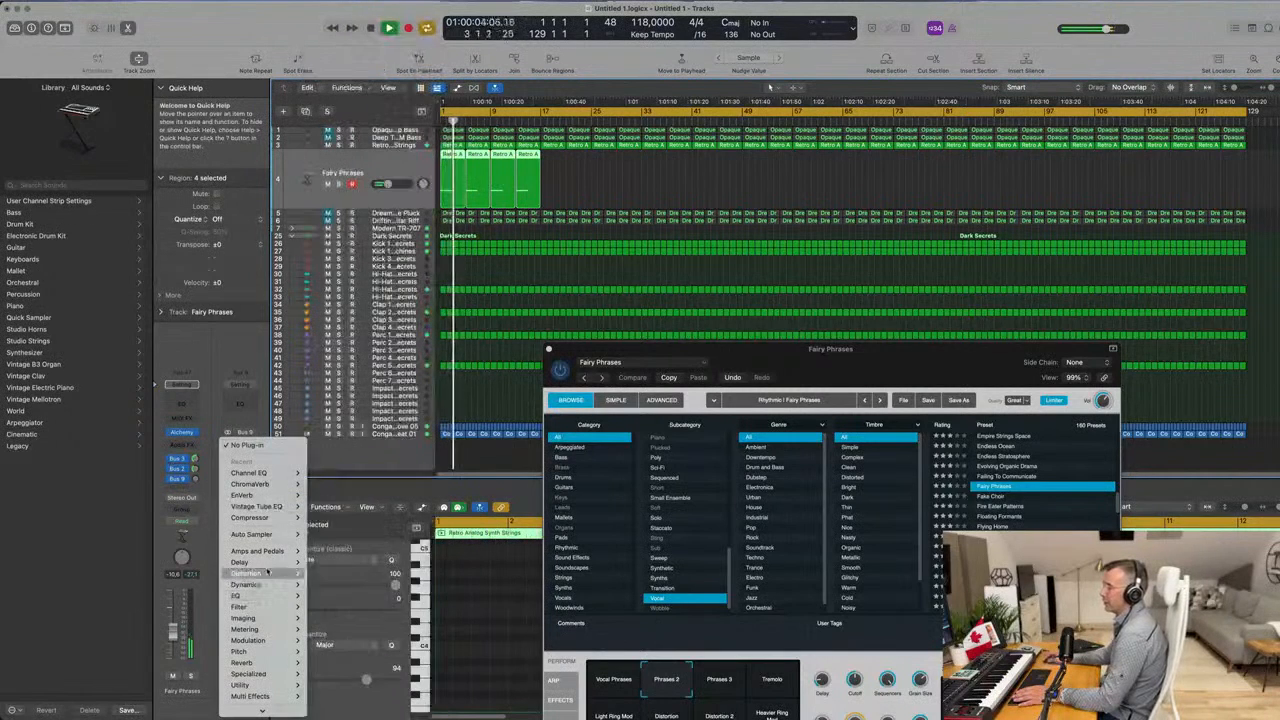
mouse_move(268, 566)
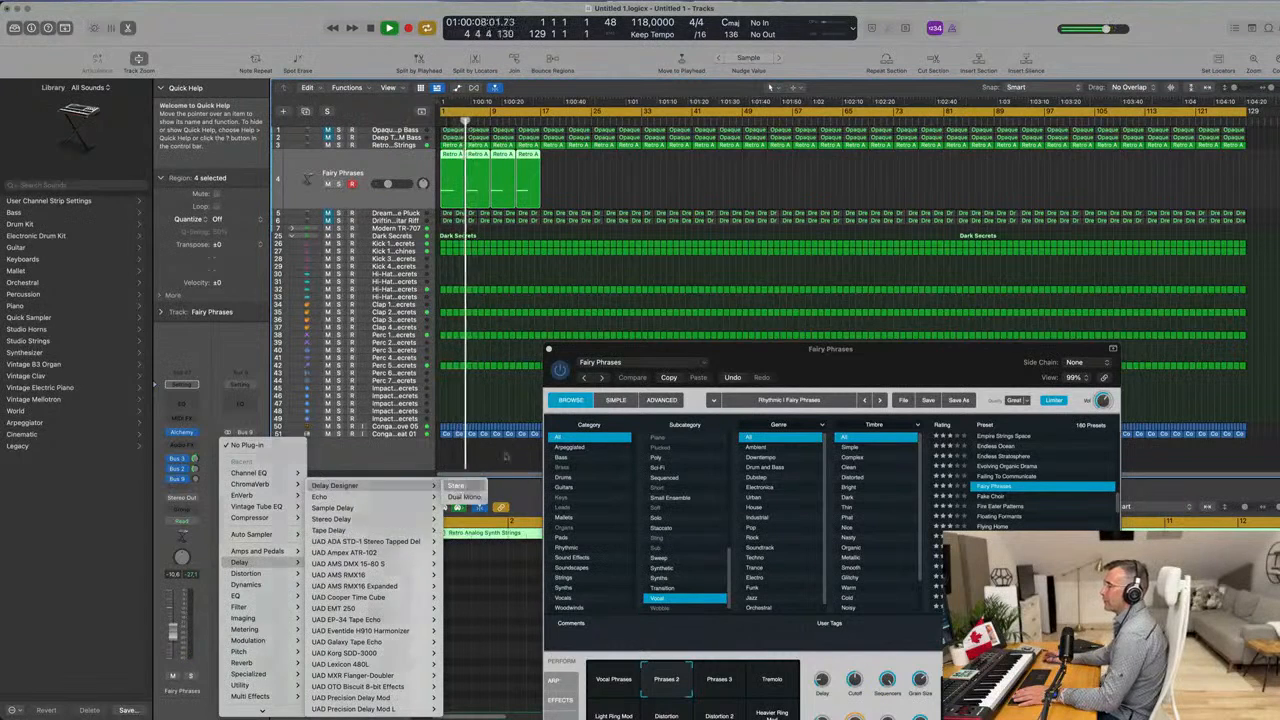
click(458, 486)
drag(695, 143, 855, 180)
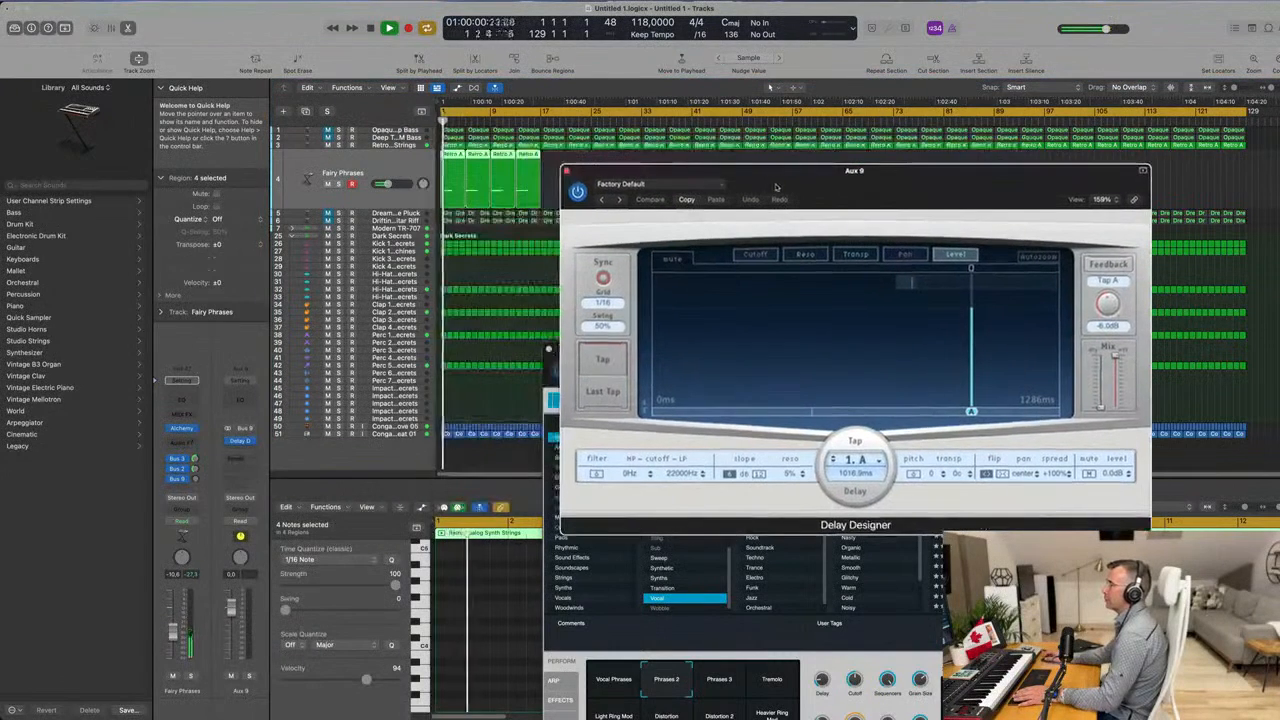
Load Delay Designer's 1/4 Slow Pan preset from the Simple group and raise the track's Bus 9 send level.
click(640, 184)
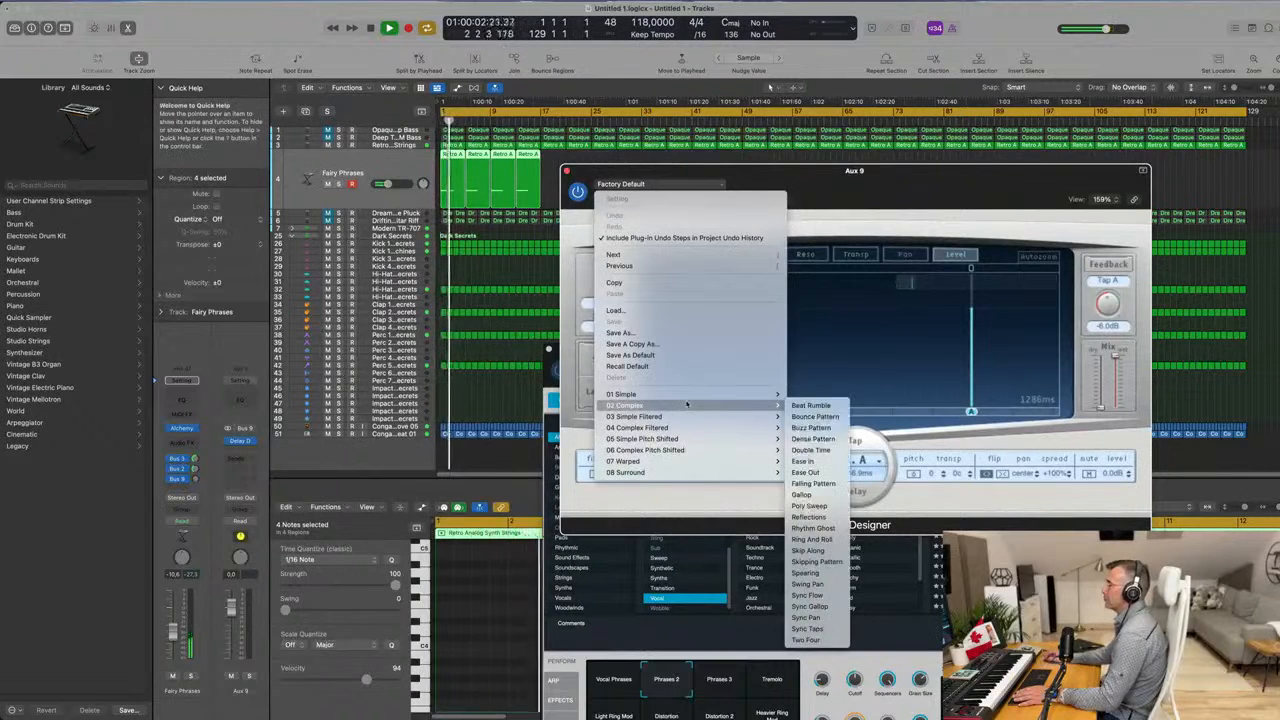
mouse_move(700, 394)
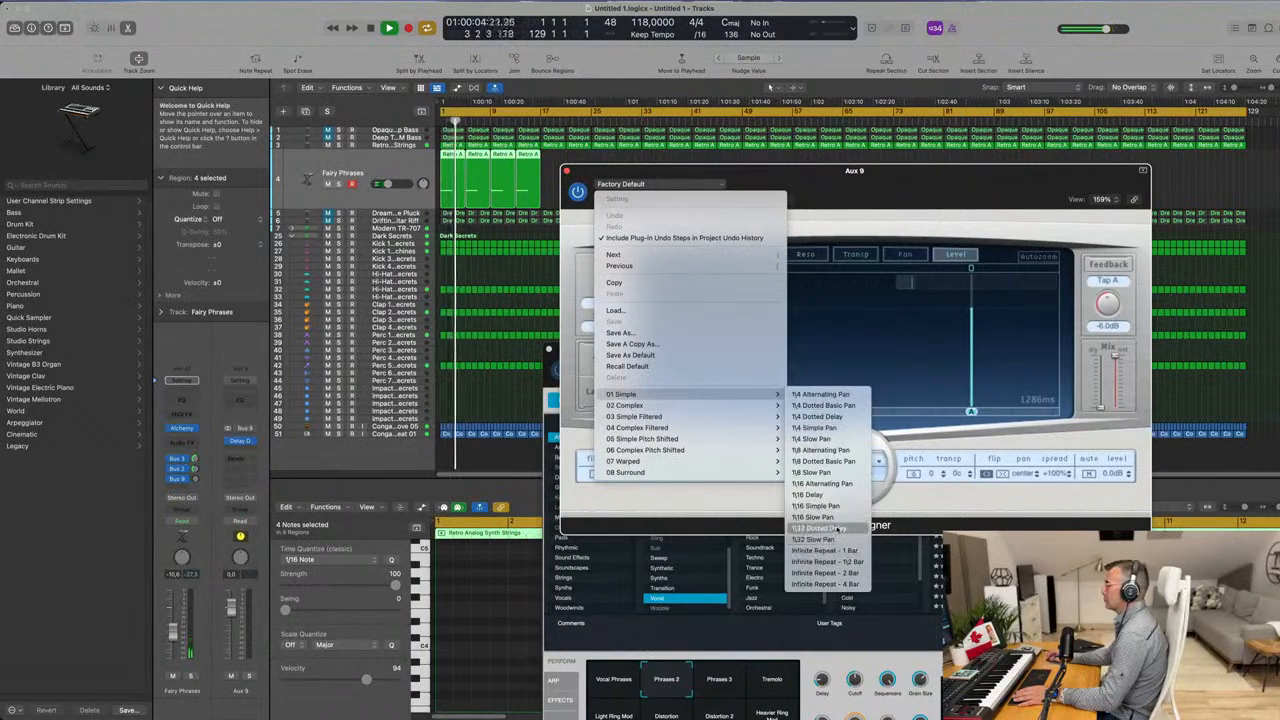
click(832, 438)
drag(924, 177, 867, 284)
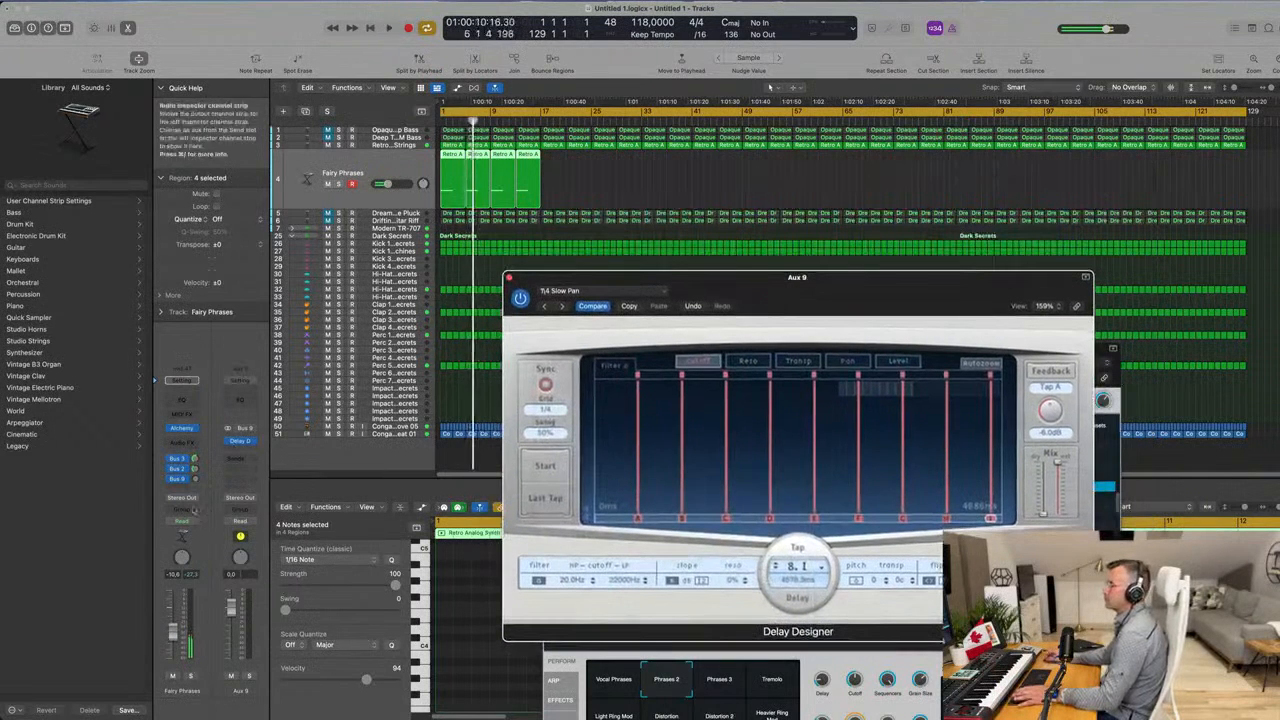
drag(200, 444, 200, 410)
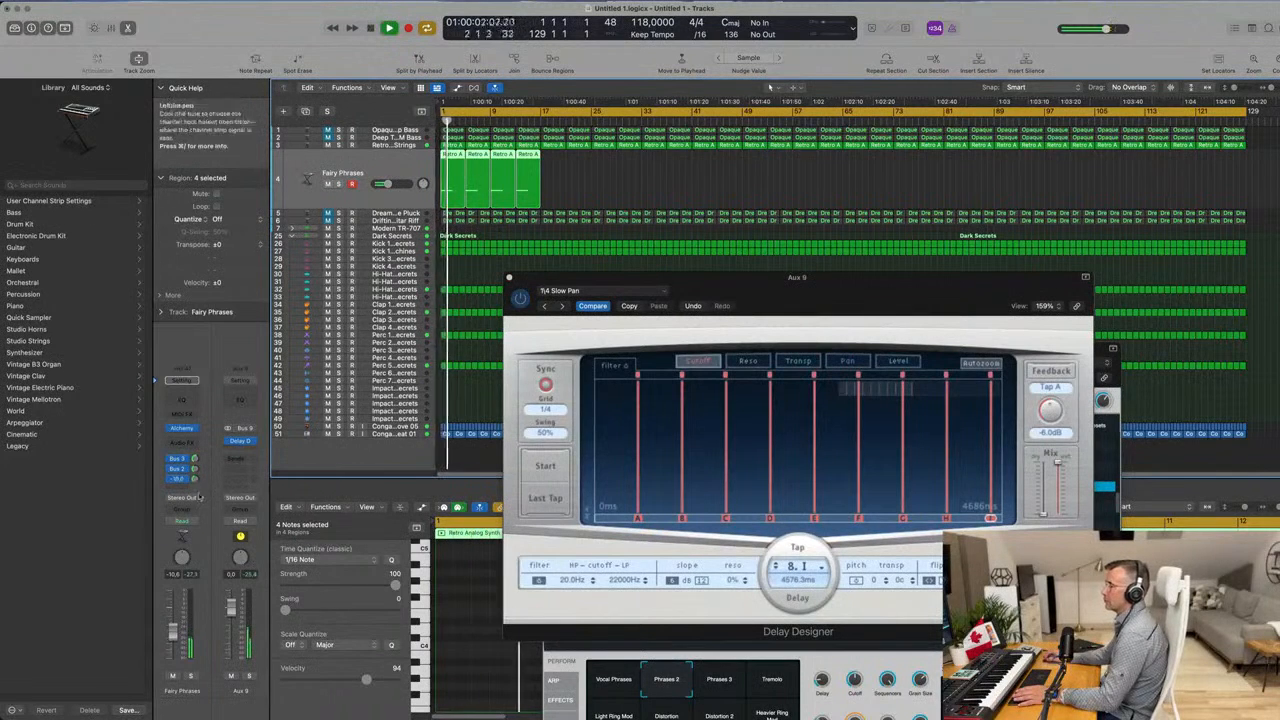
drag(779, 280, 616, 299)
key(space)
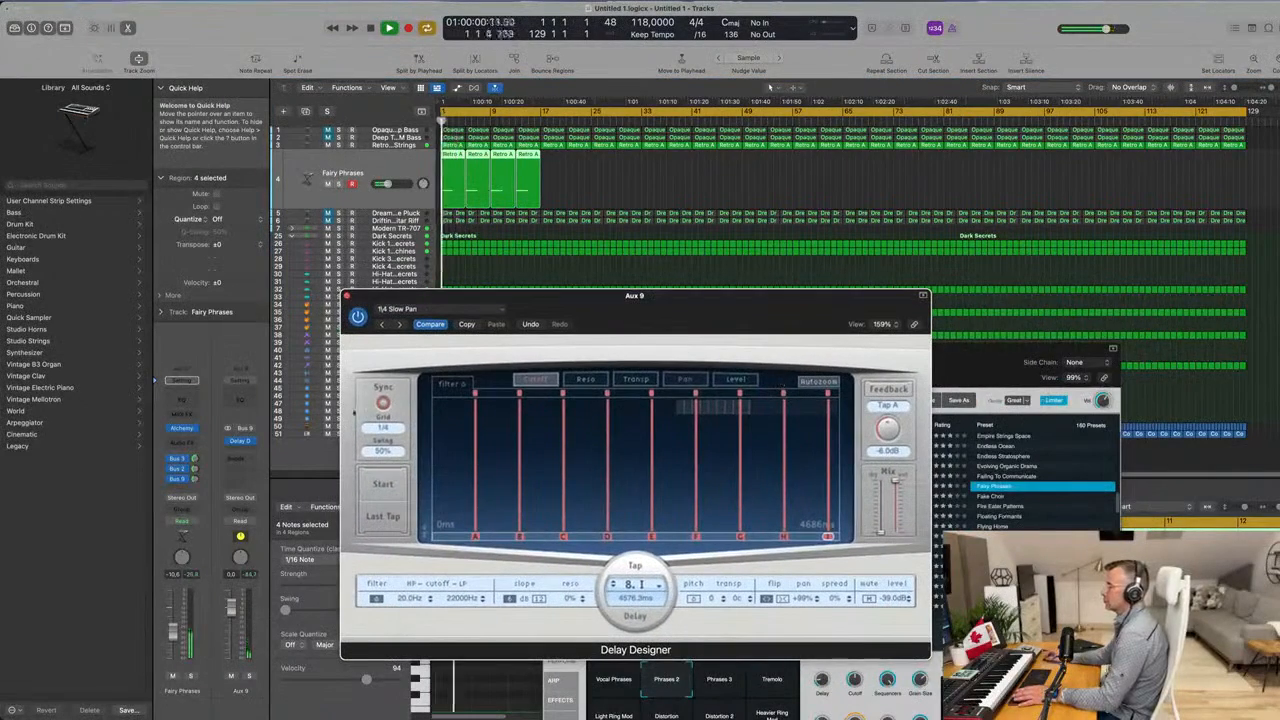
Audition other Delay Designer presets, including Tumbler Delay and Double Time from the Complex group.
click(396, 325)
click(363, 320)
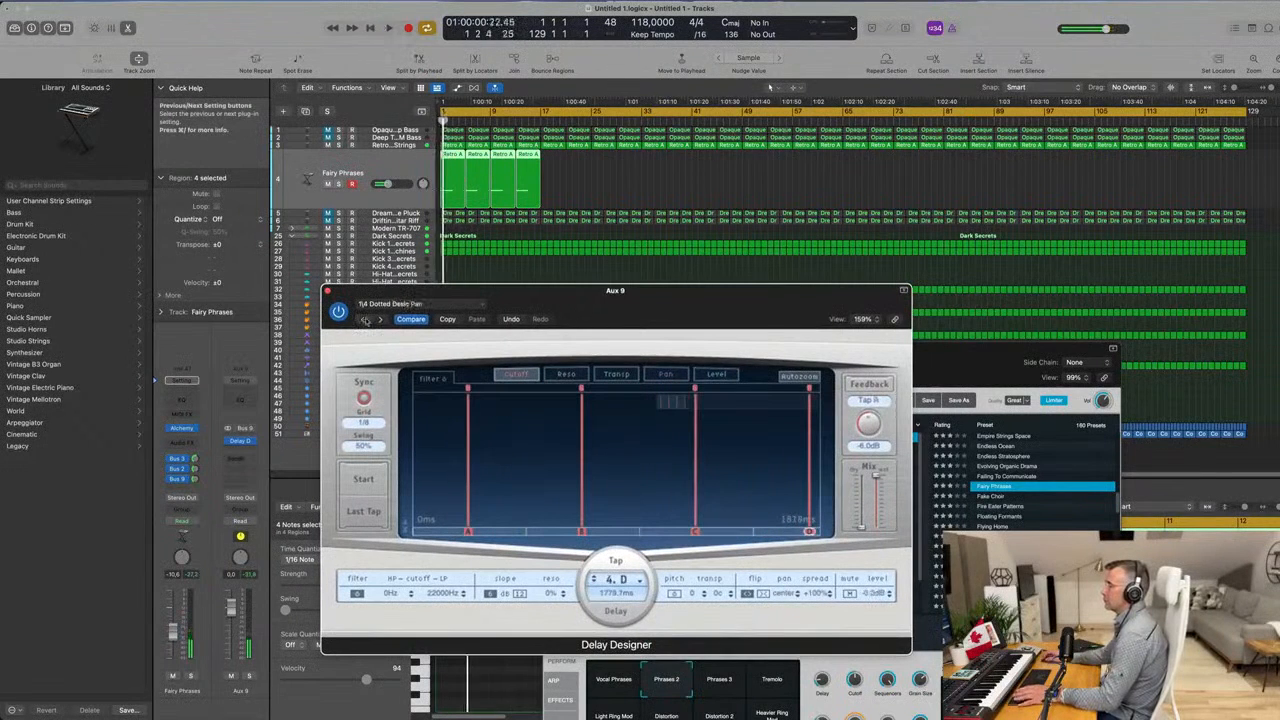
click(365, 320)
click(365, 320)
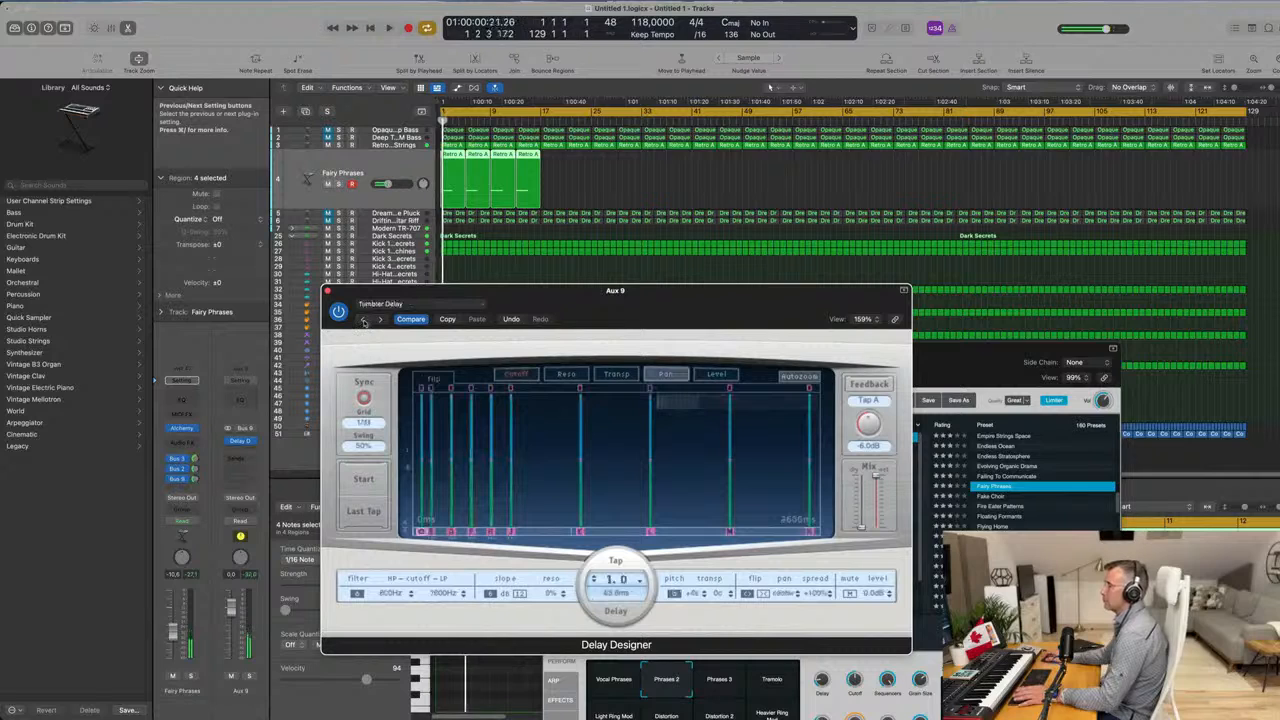
click(398, 306)
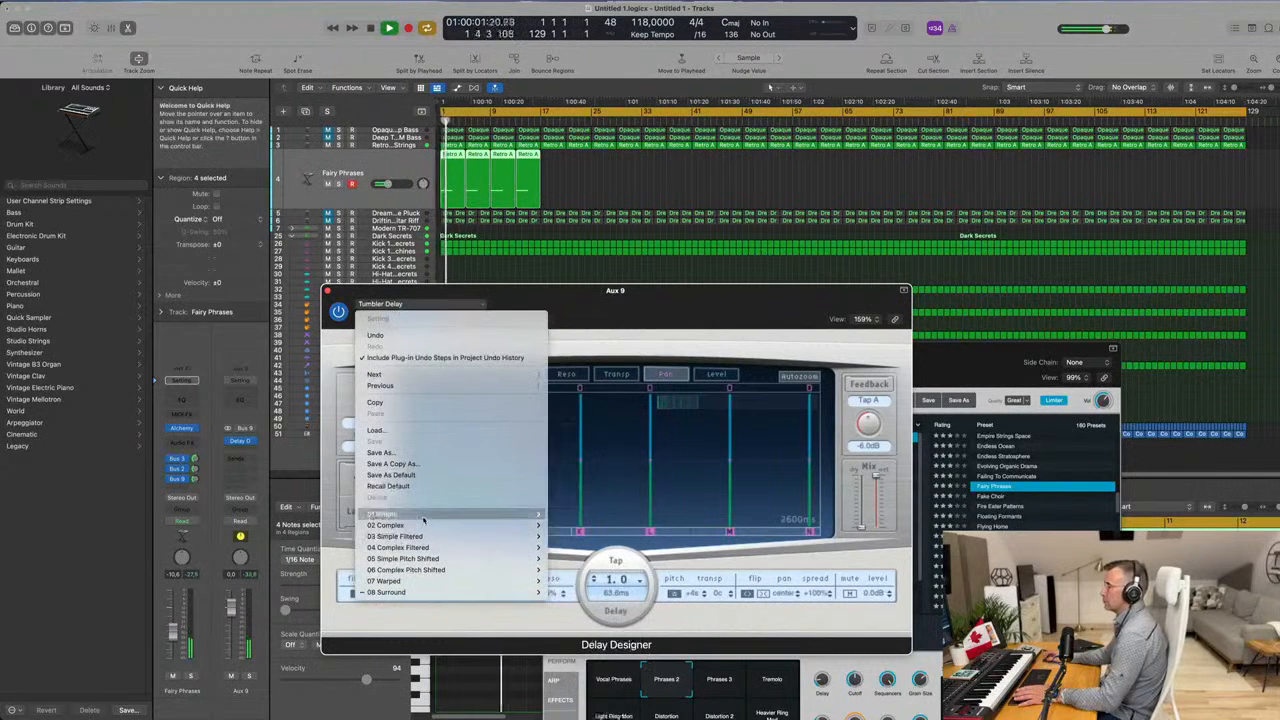
mouse_move(520, 514)
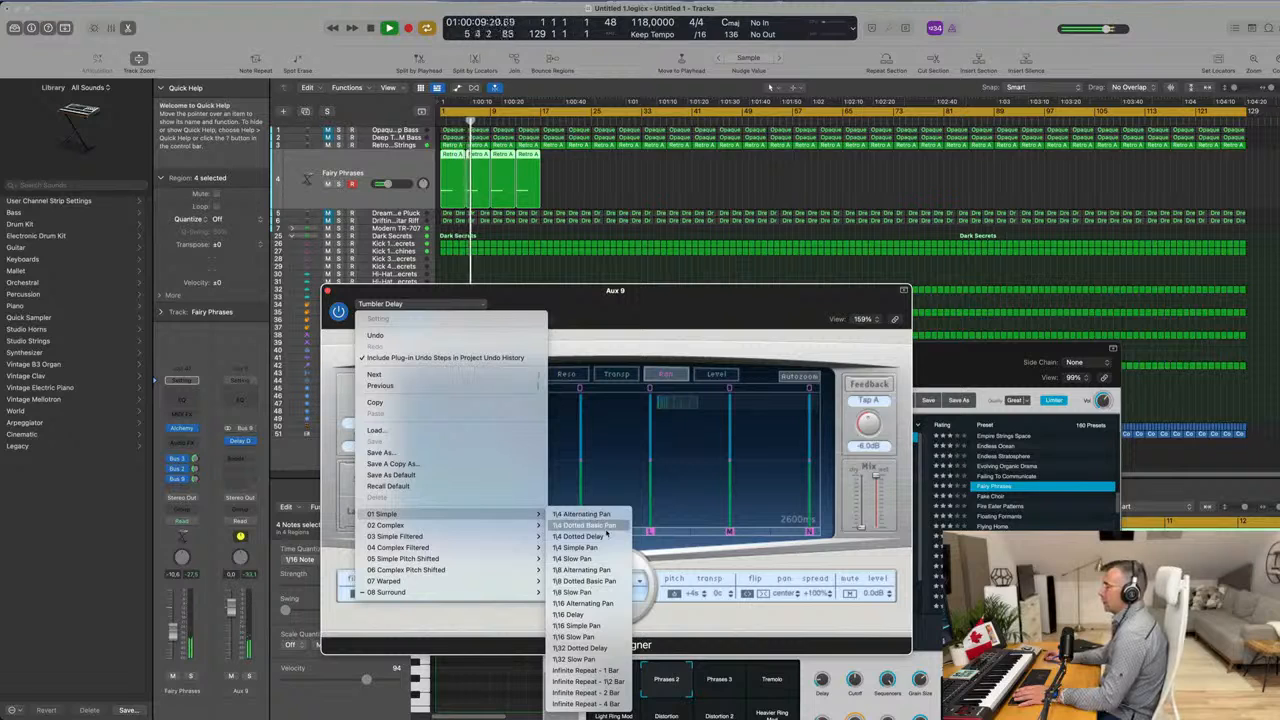
mouse_move(435, 536)
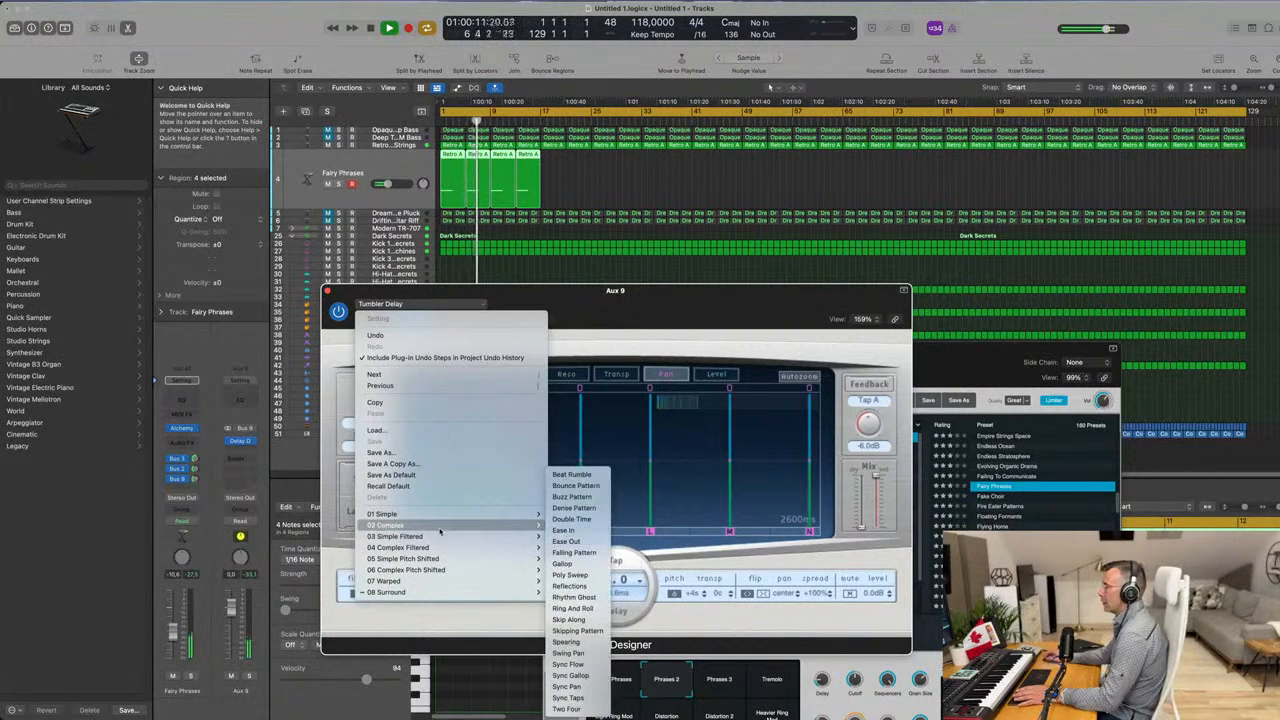
click(571, 519)
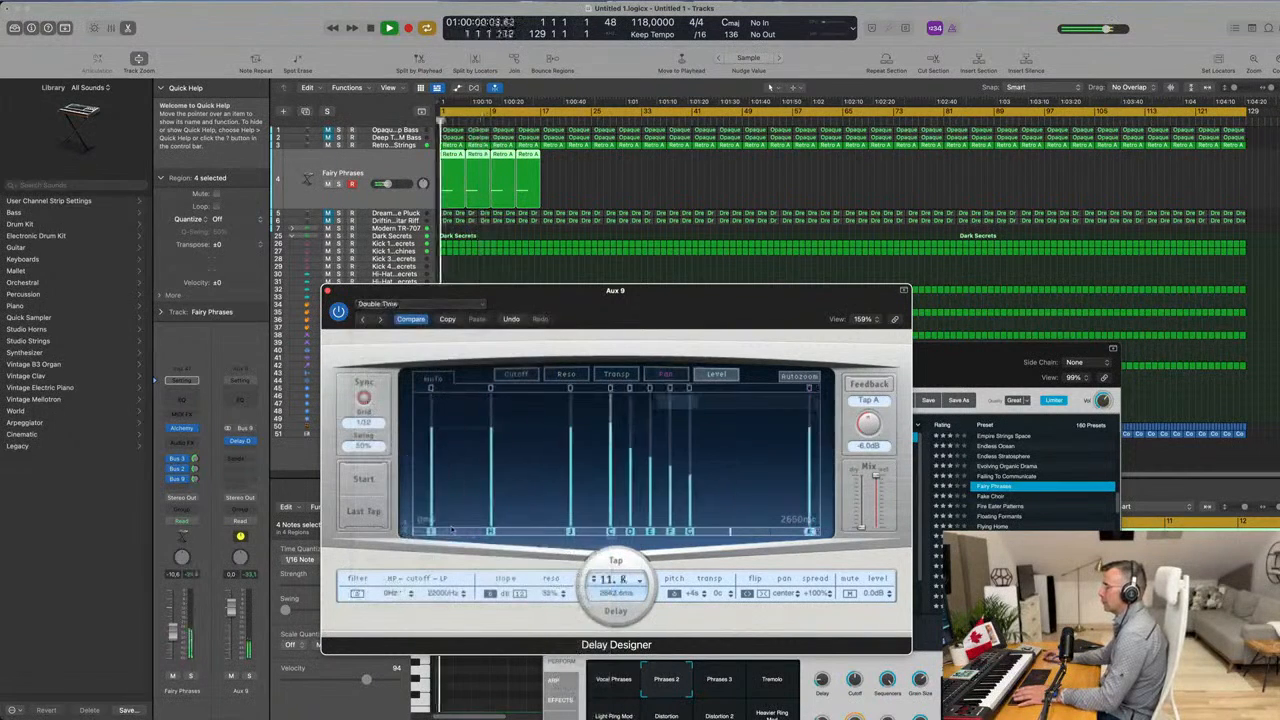
Load Delay Designer's 1/4 Dotted Filter Pan preset from the Simple Filtered group.
click(420, 303)
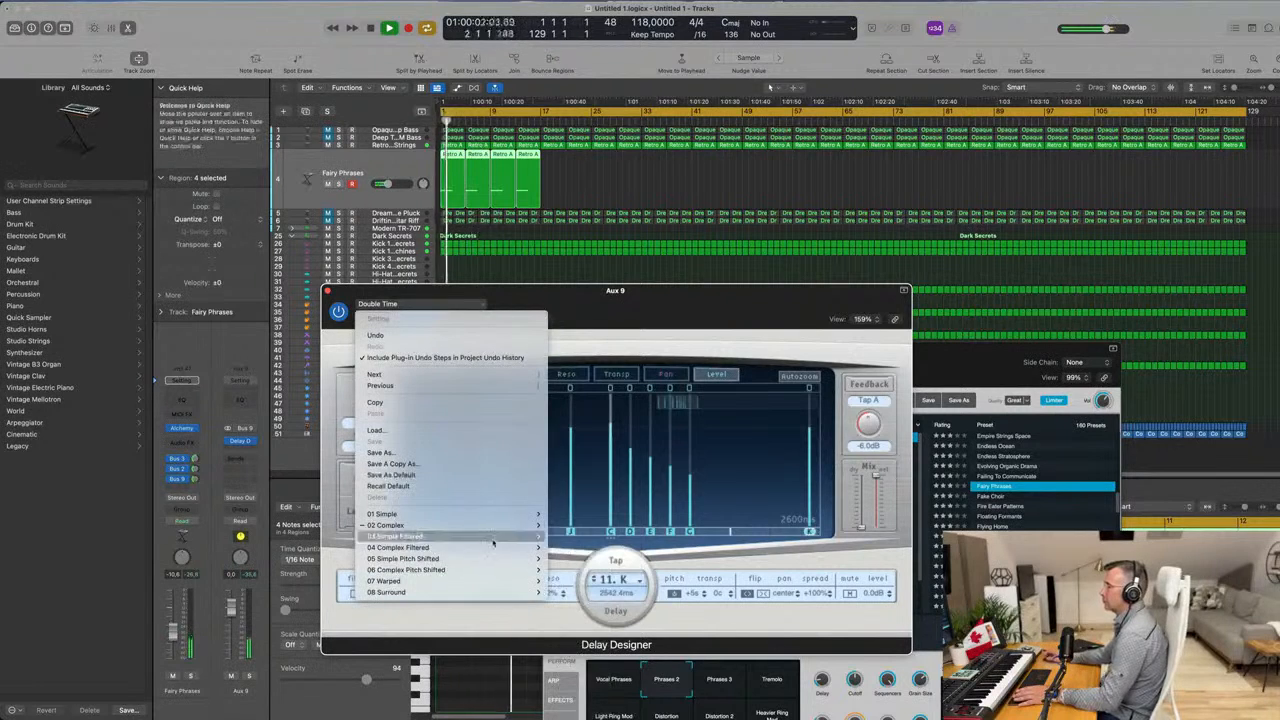
mouse_move(506, 540)
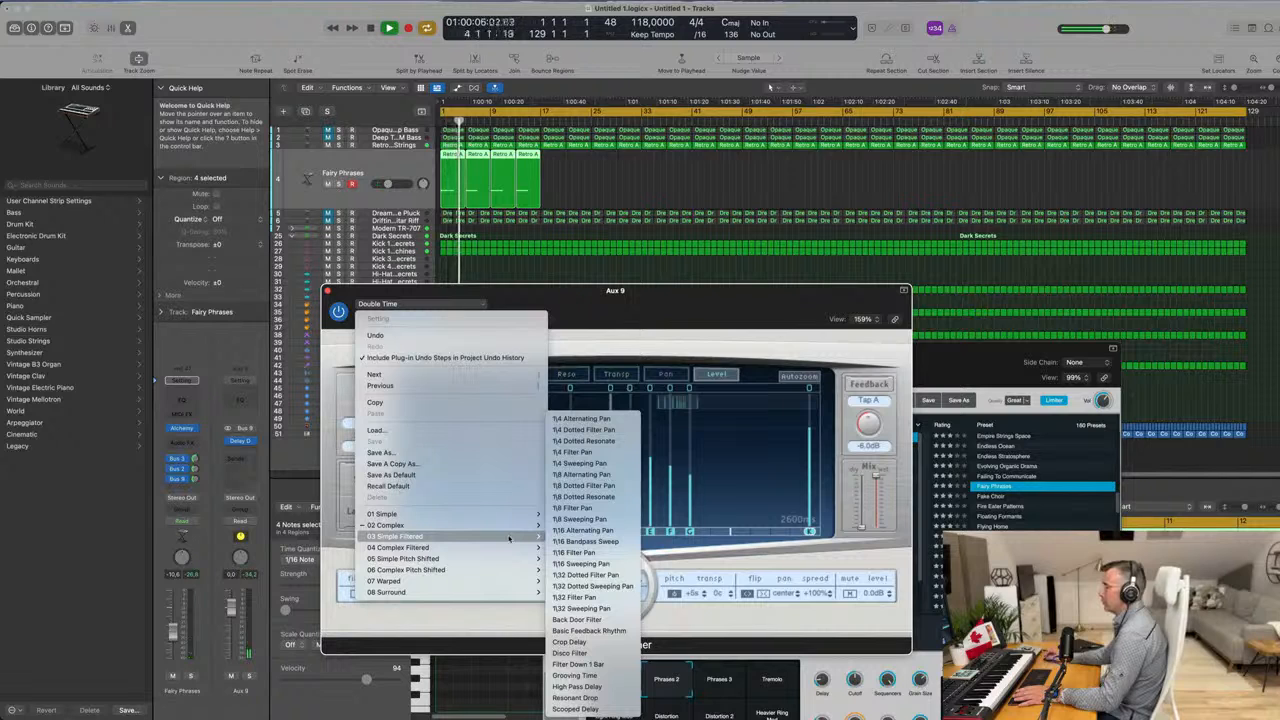
click(600, 429)
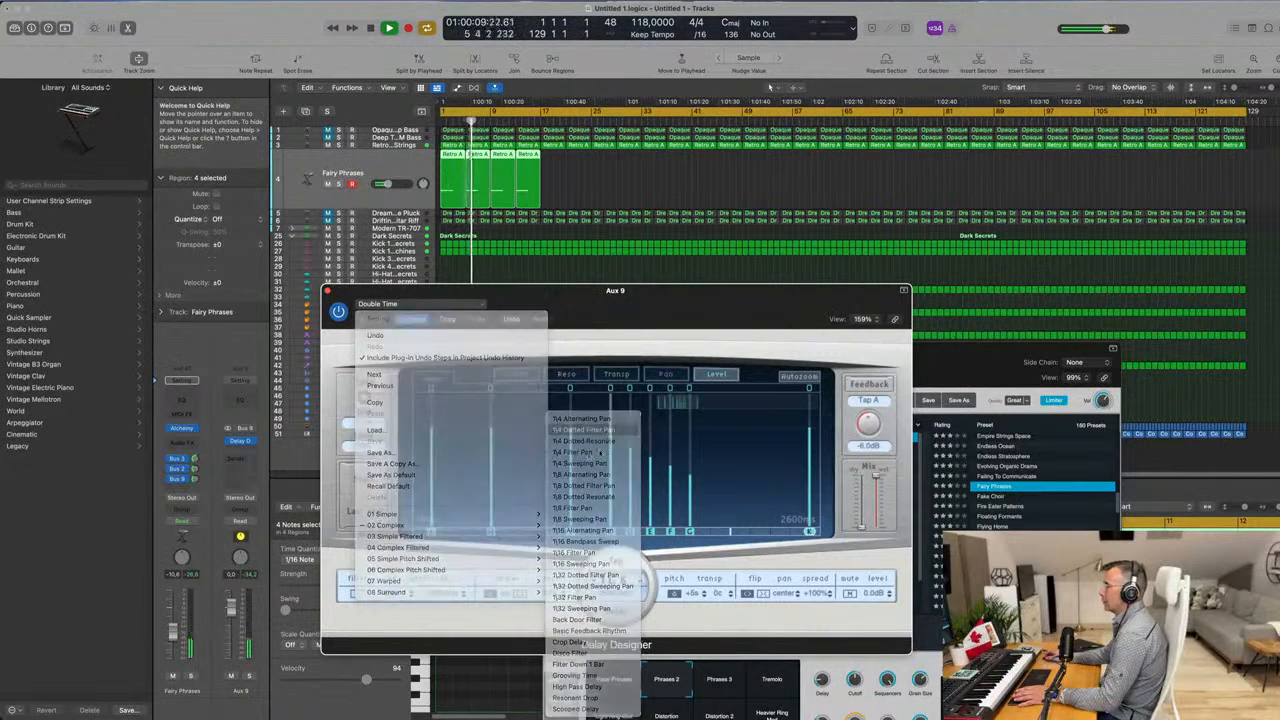
drag(722, 294, 897, 273)
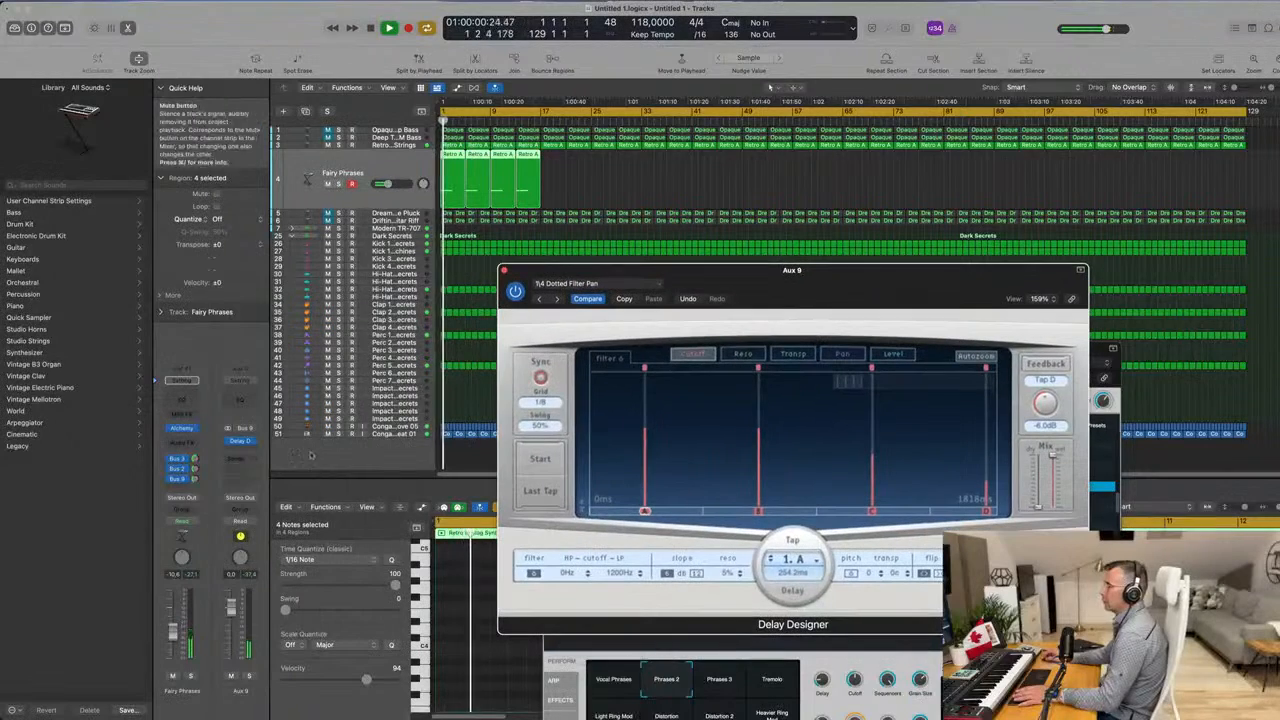
Raise the Fairy Phrases track's Bus 9 send further, listen to the delay, and select the four regions.
click(196, 470)
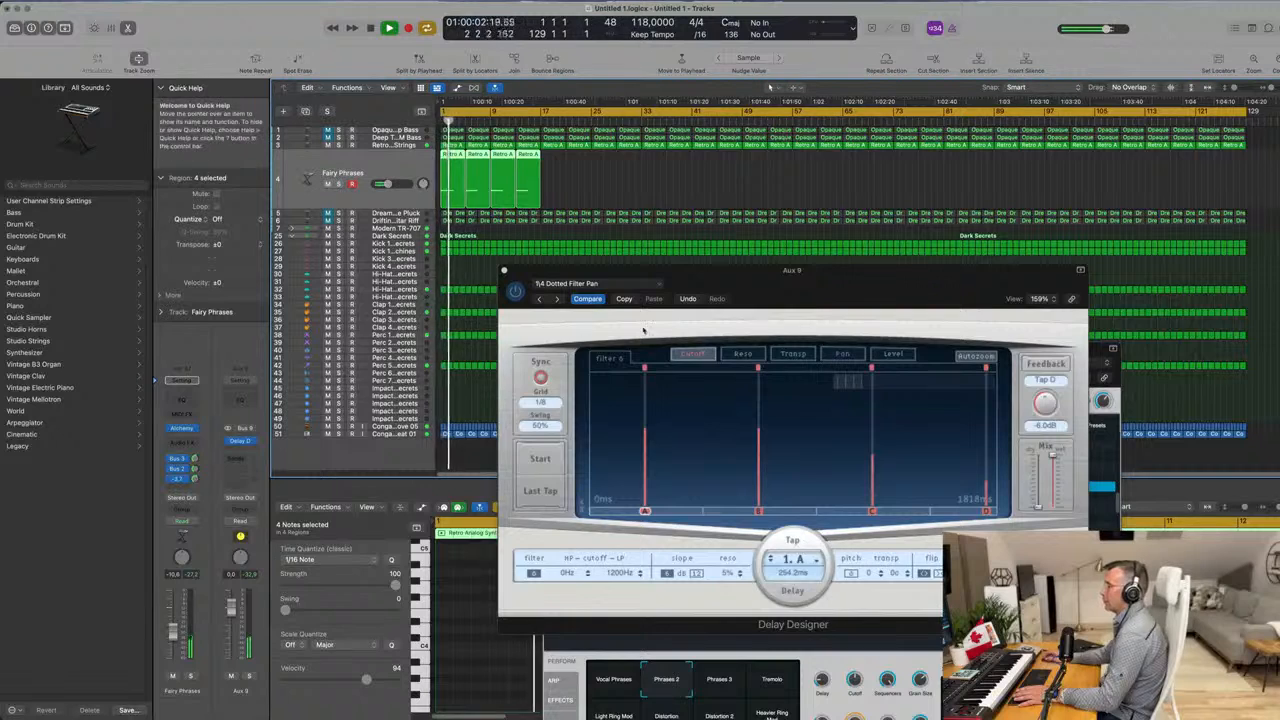
drag(862, 272, 680, 296)
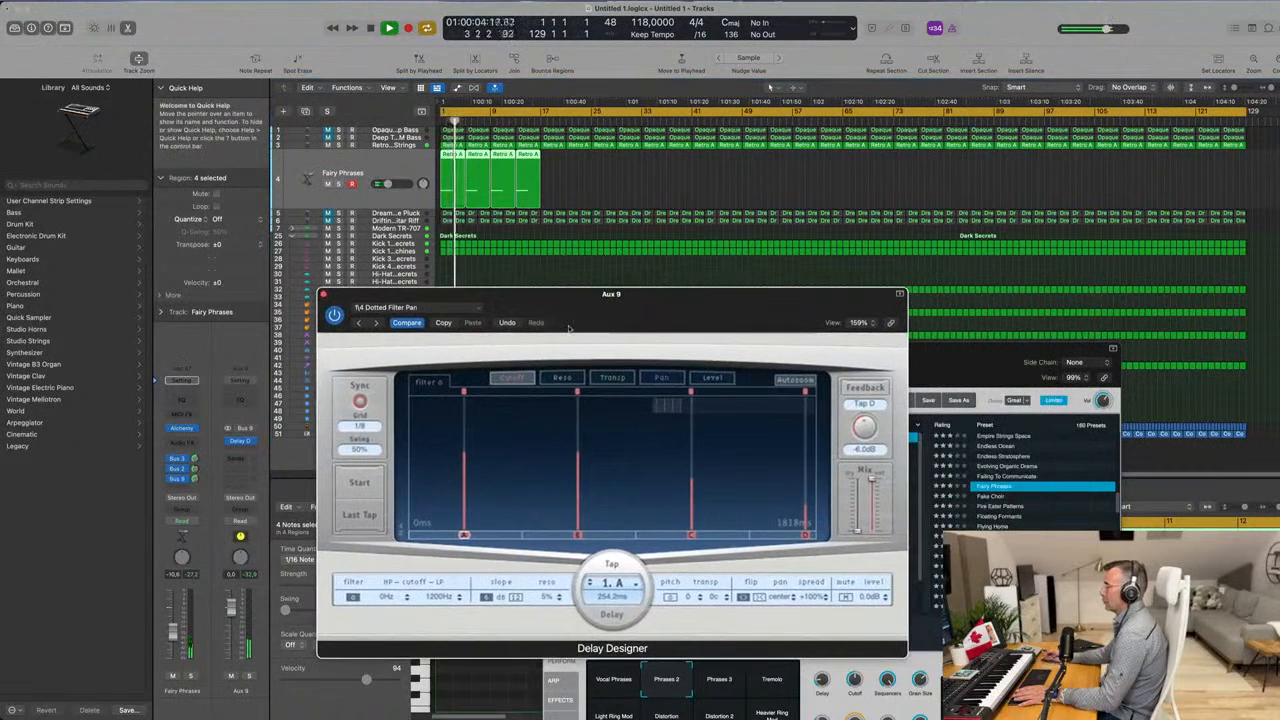
drag(494, 308, 814, 332)
drag(604, 178, 436, 191)
key(space)
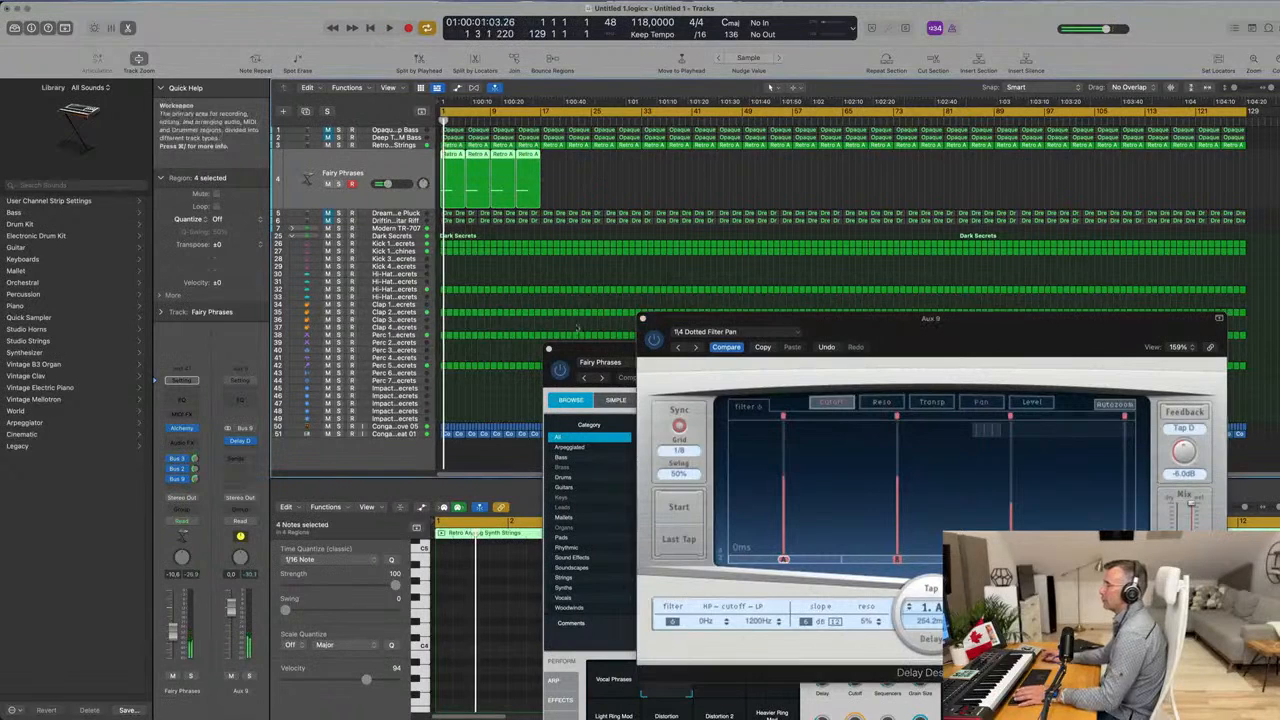
Close the Delay Designer window, bring the Fairy Phrases Alchemy window into full view and play the loop.
click(595, 350)
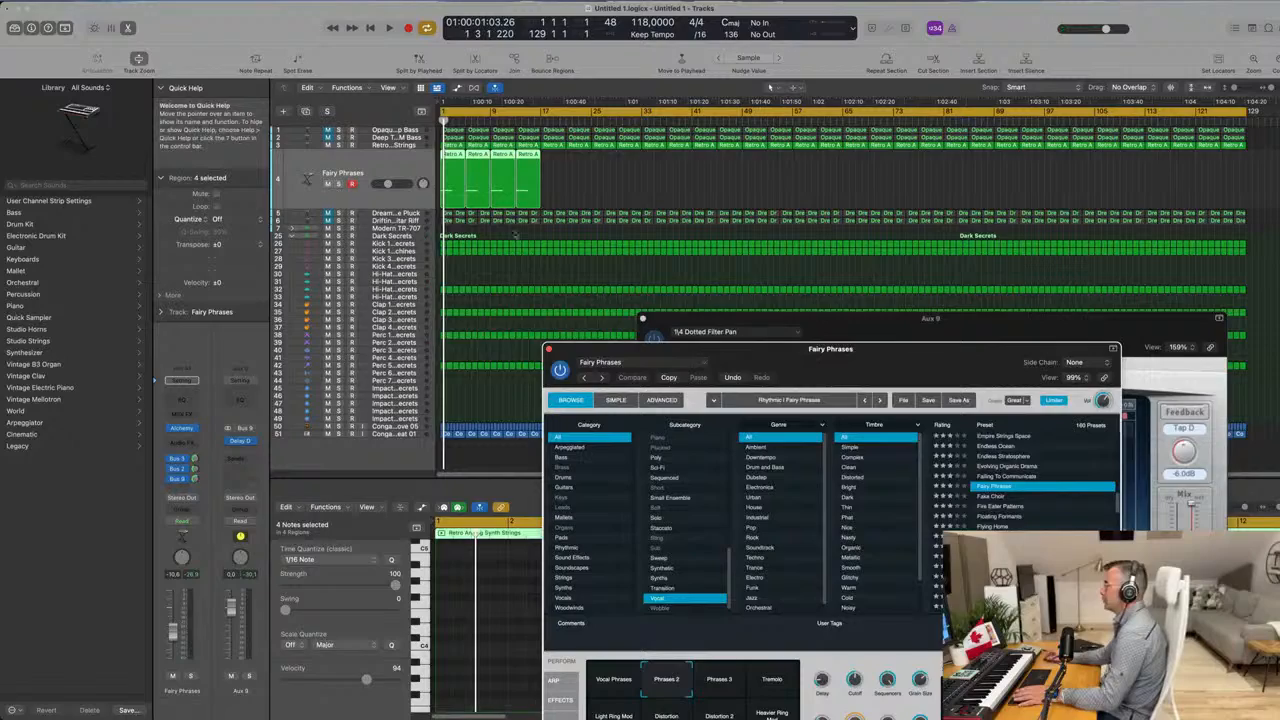
drag(642, 318, 611, 168)
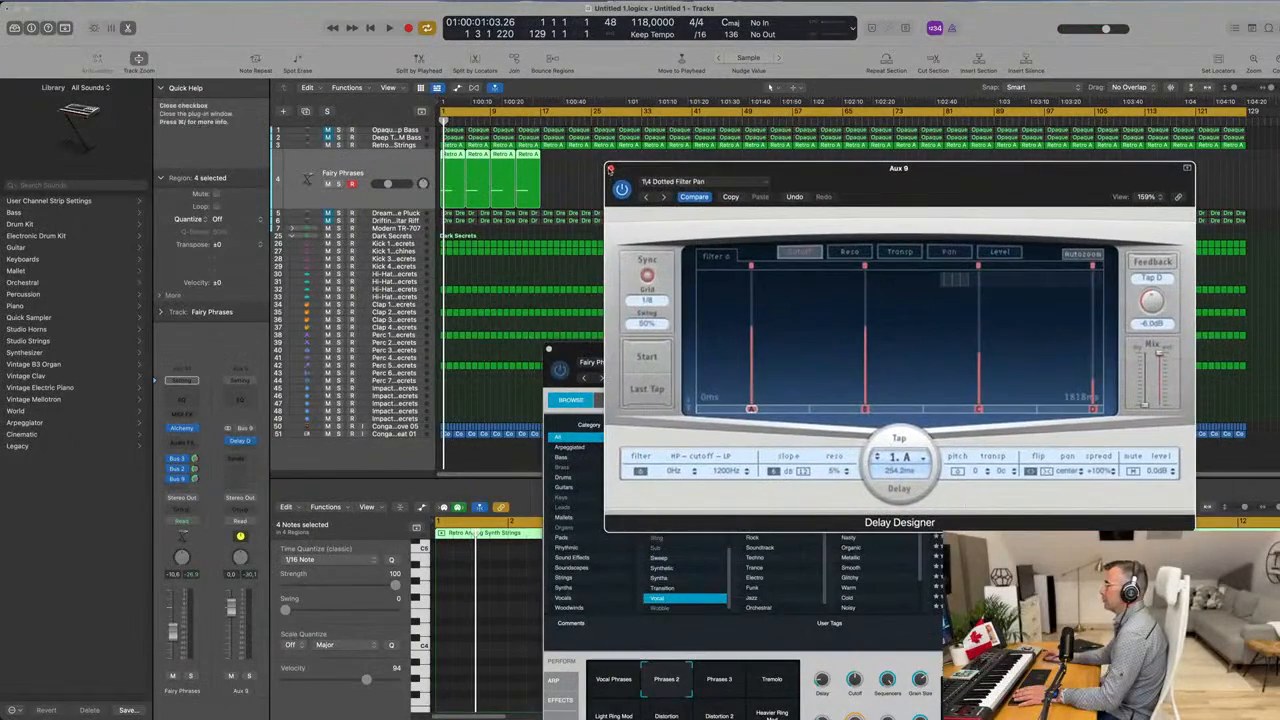
click(611, 168)
drag(818, 352, 839, 166)
key(space)
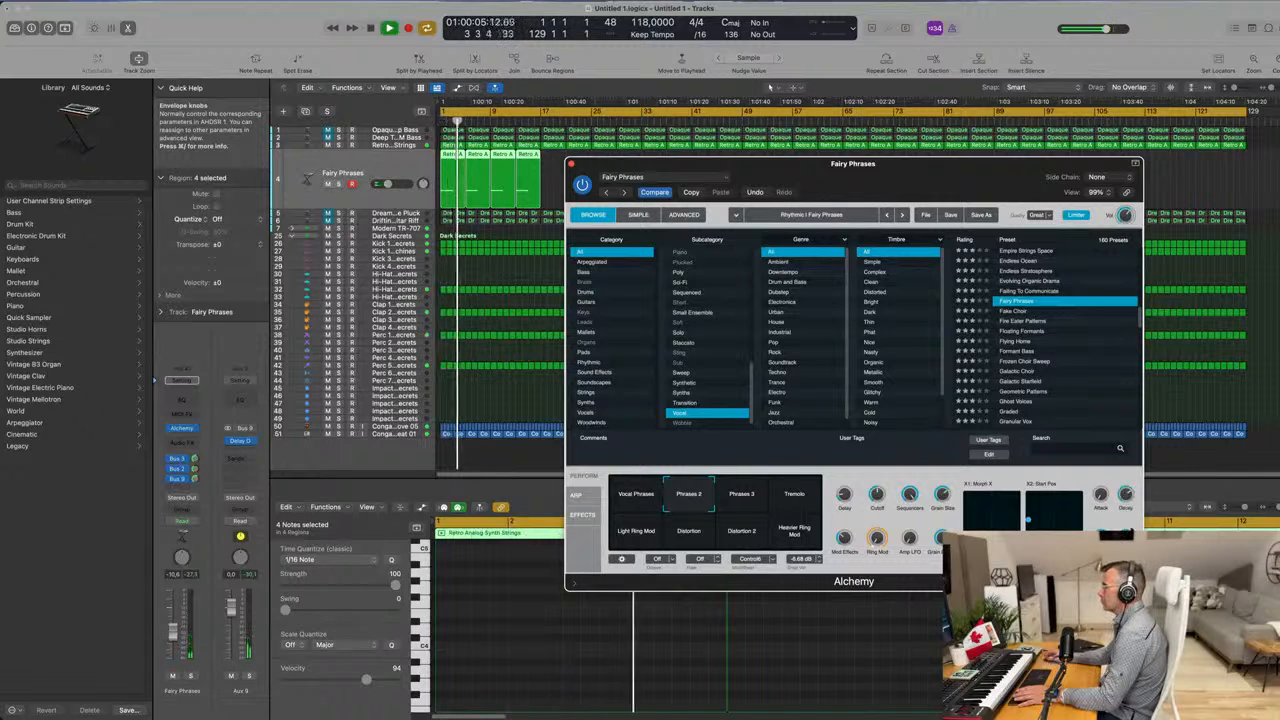
Audition Alchemy's Phrases 3 and Tremolo snapshots over the loop and select the Light Ring Mod snapshot.
key(space)
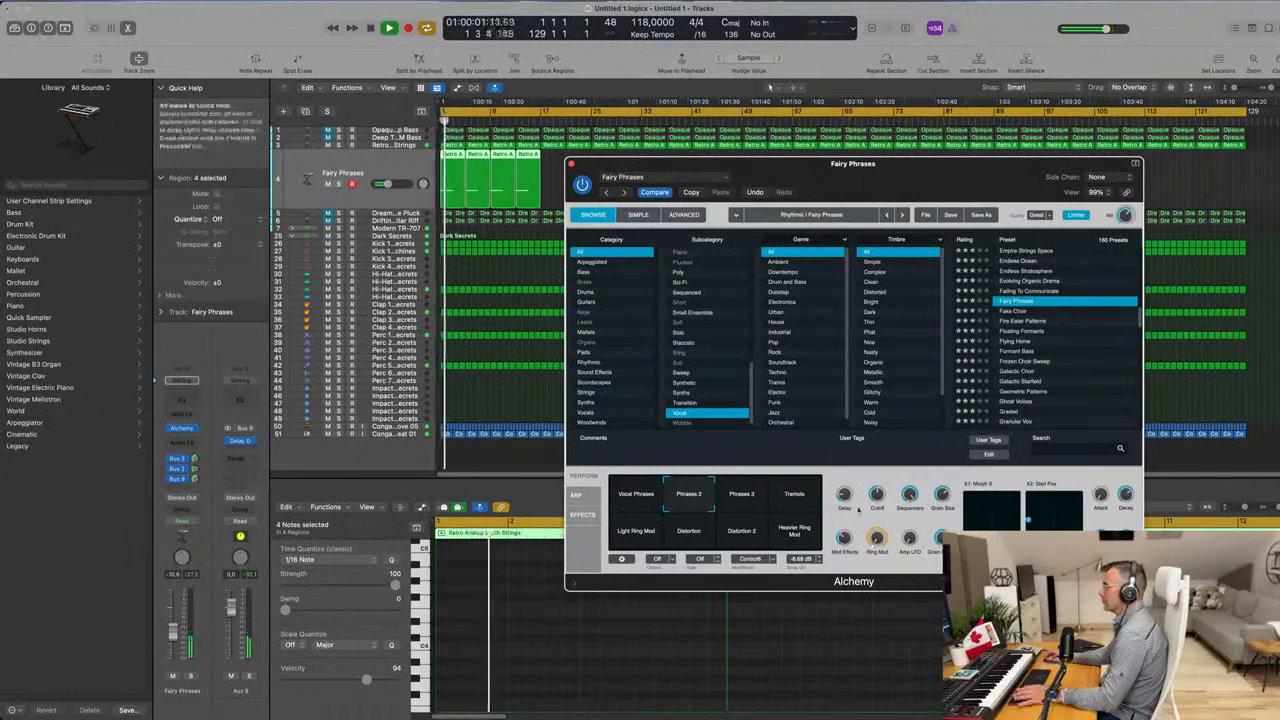
click(737, 500)
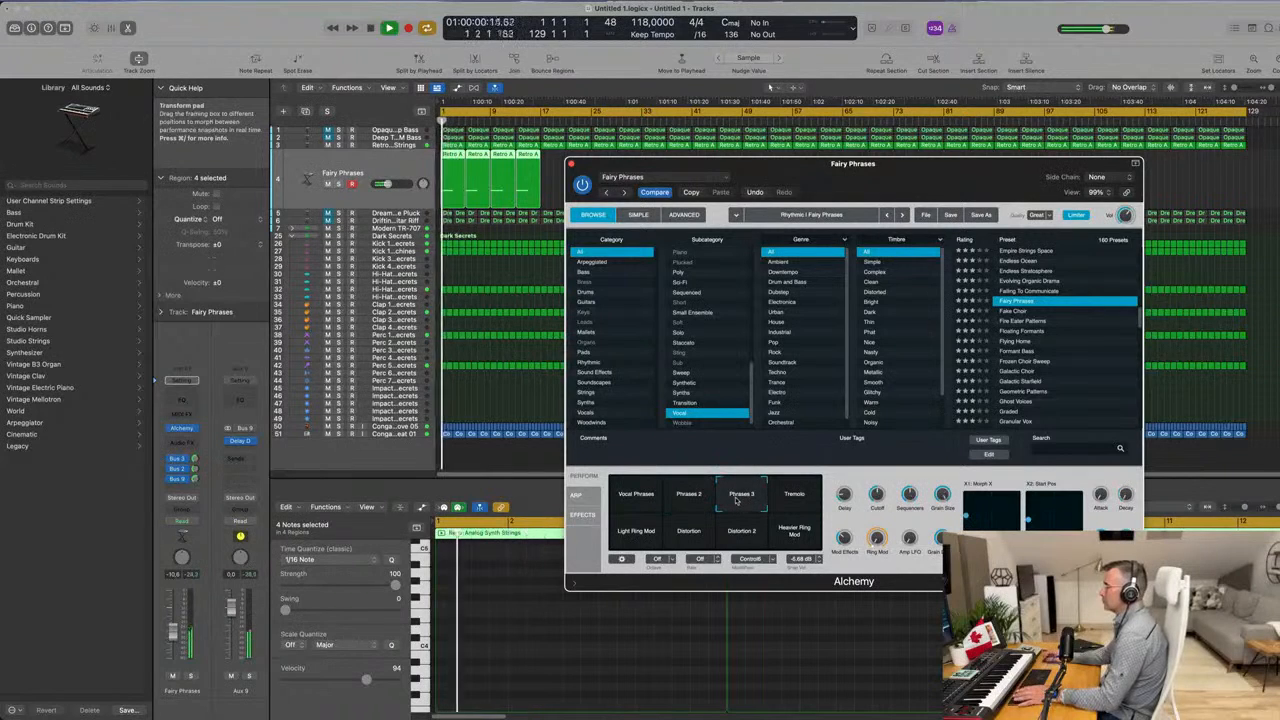
click(795, 502)
click(631, 543)
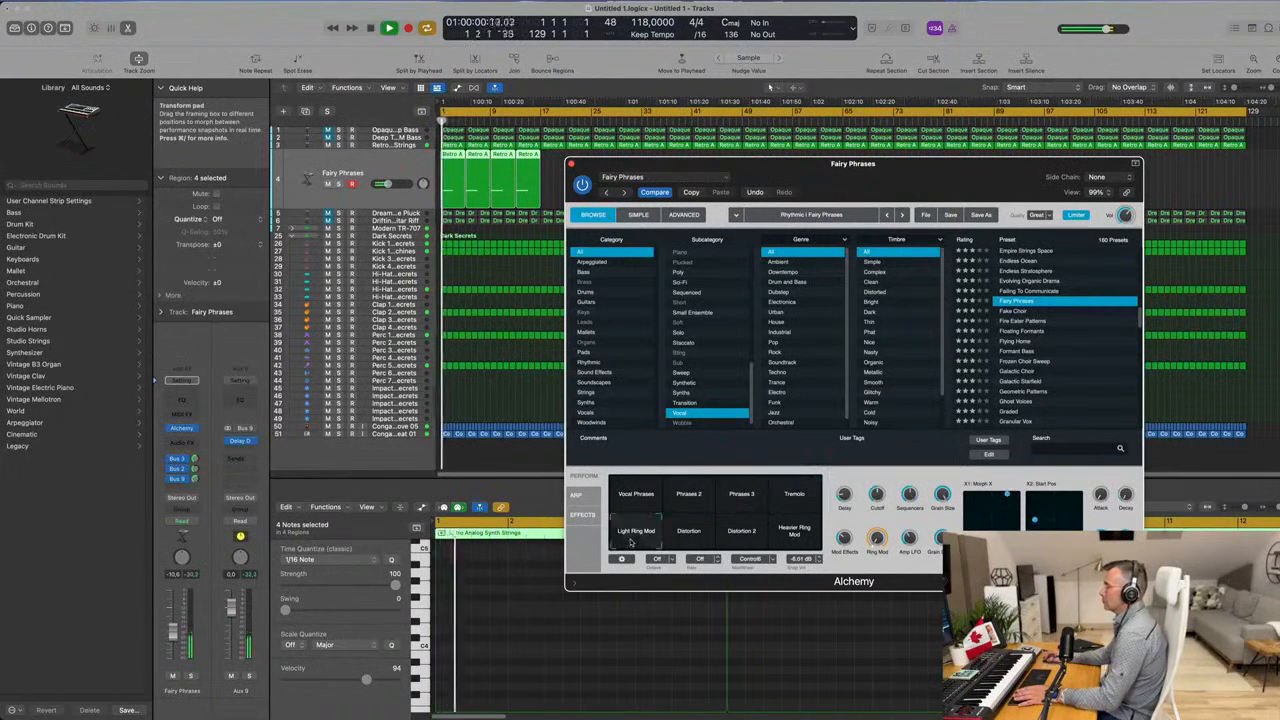
key(space)
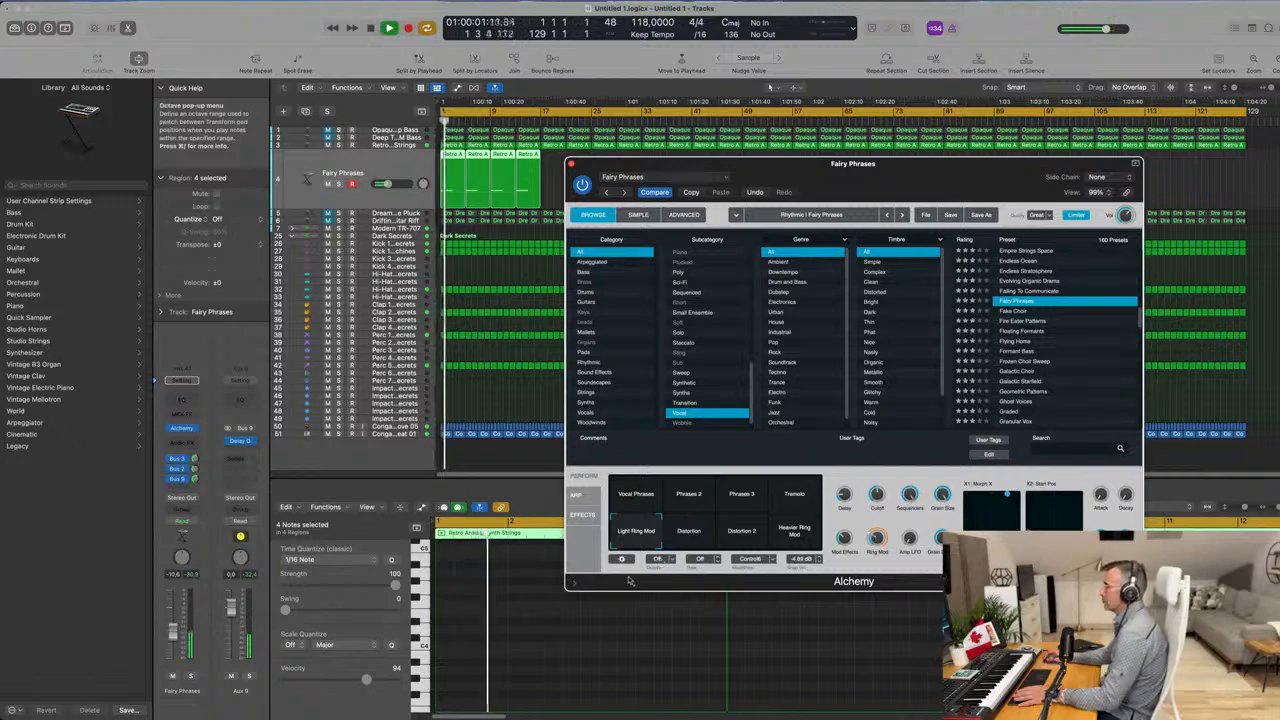
Reposition the Alchemy window, deselect the regions, and adjust the performance Delay knob while replaying the loop.
drag(875, 181, 941, 215)
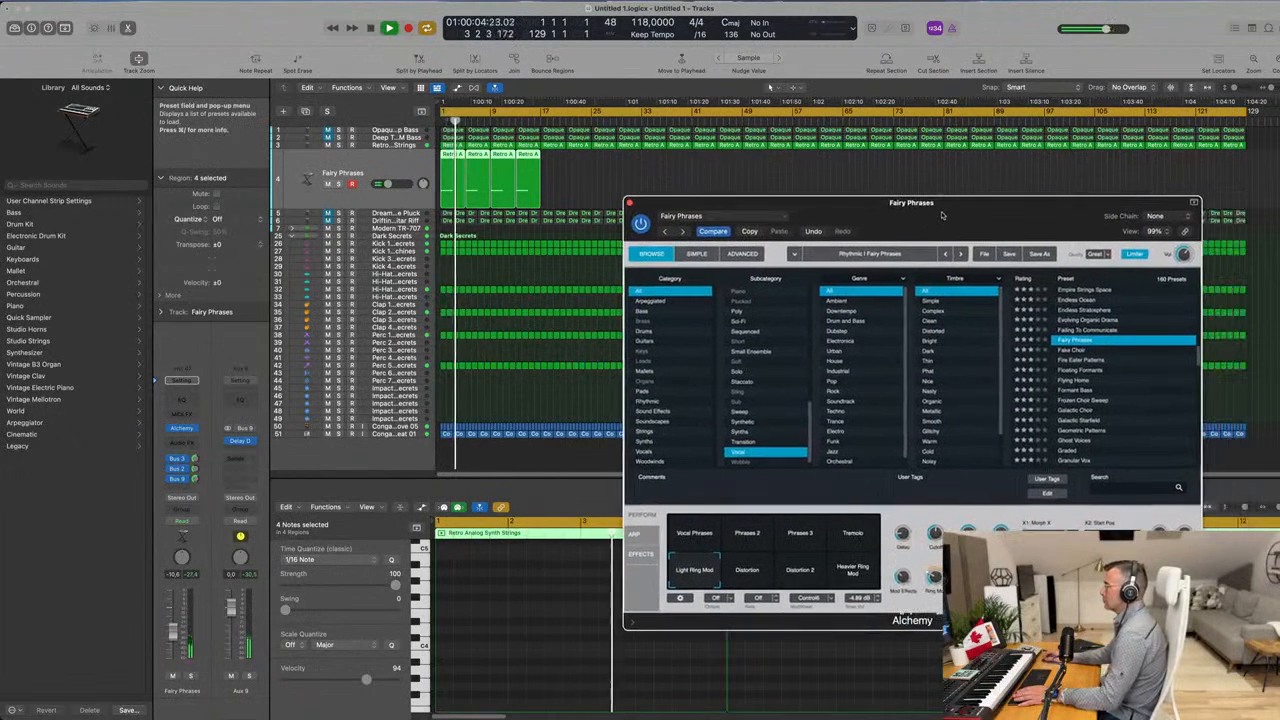
key(space)
key(space)
click(616, 180)
key(space)
key(space)
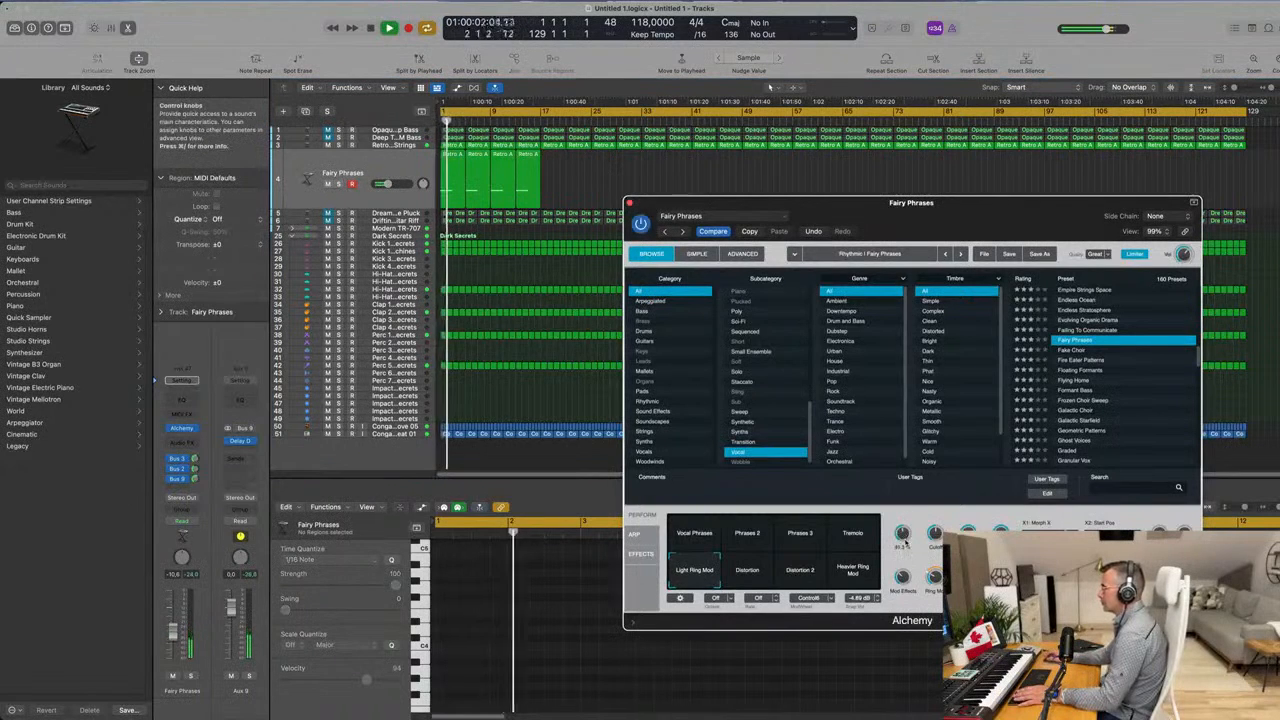
key(space)
key(space)
Show Alchemy's effects and adjust the Delay module's left and right feedback and rate while replaying the loop.
click(640, 553)
key(space)
click(728, 553)
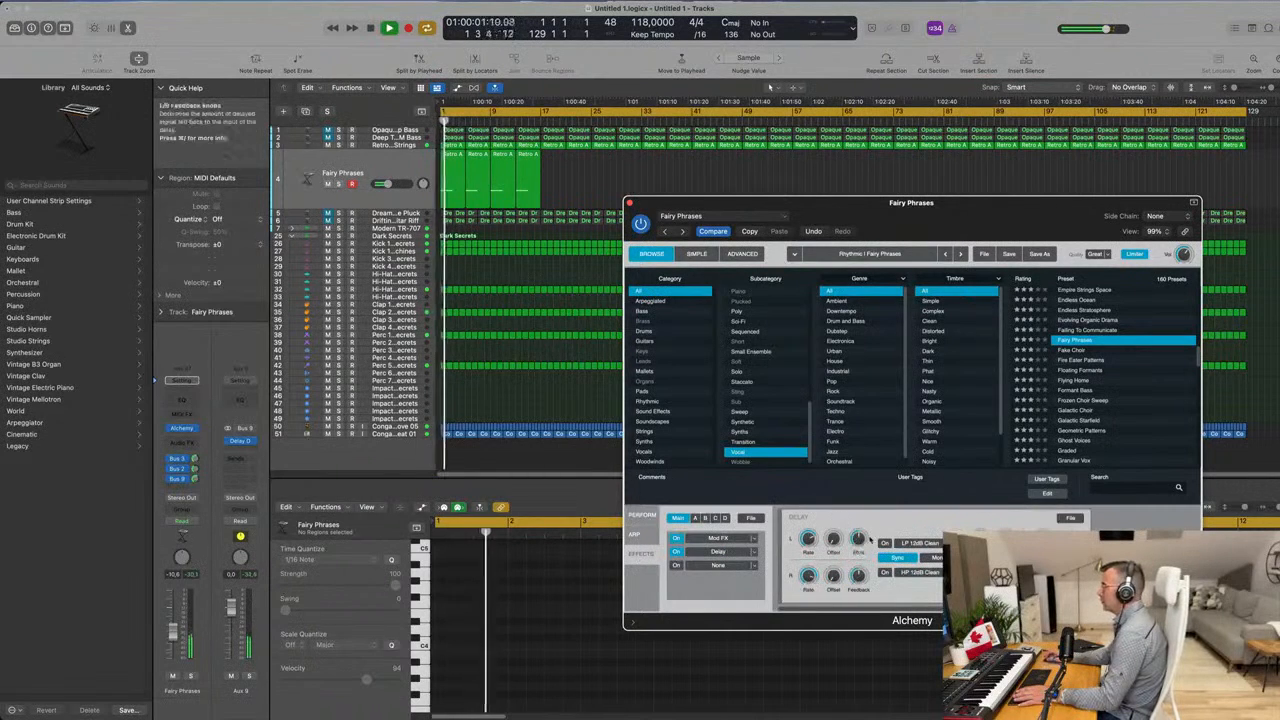
mouse_move(864, 540)
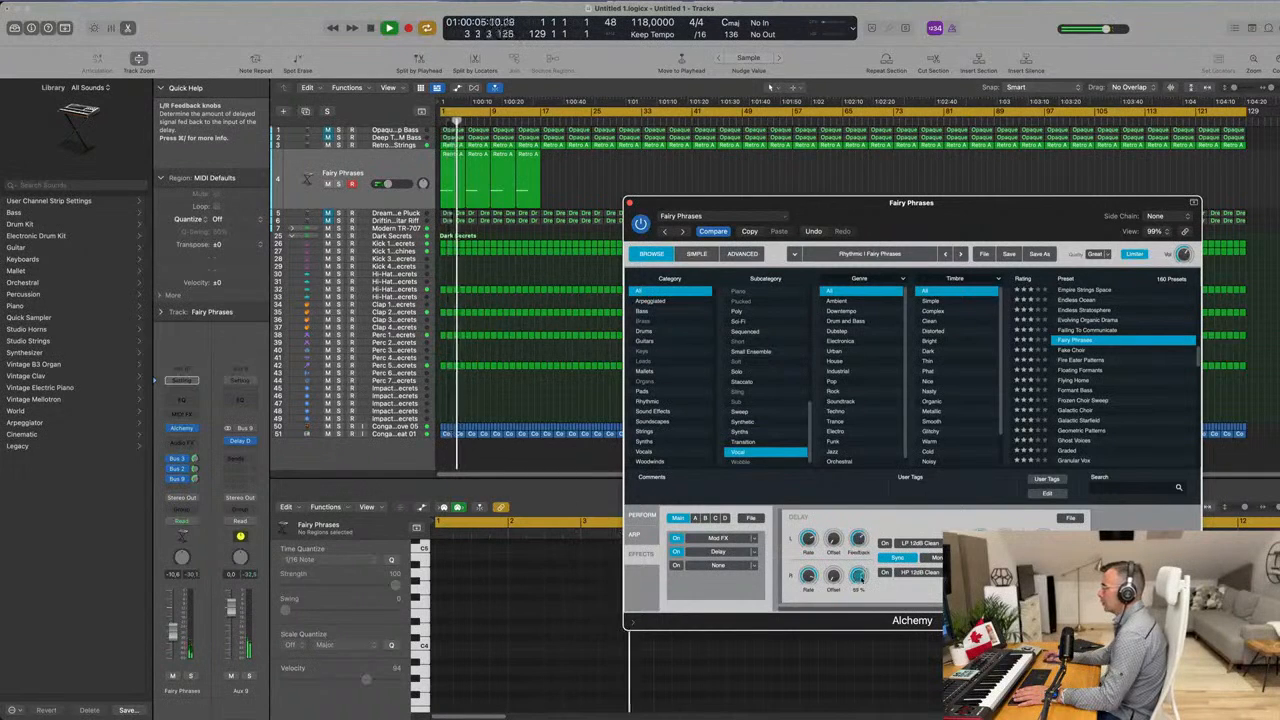
key(Return)
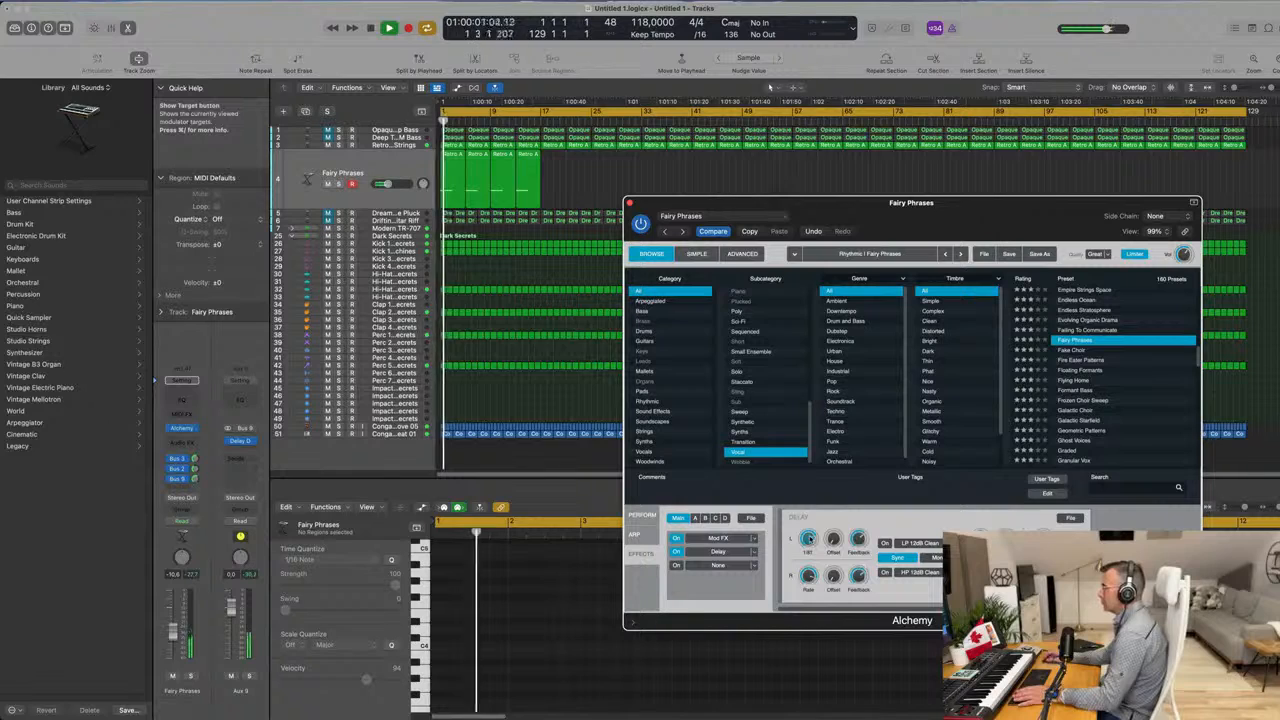
key(Return)
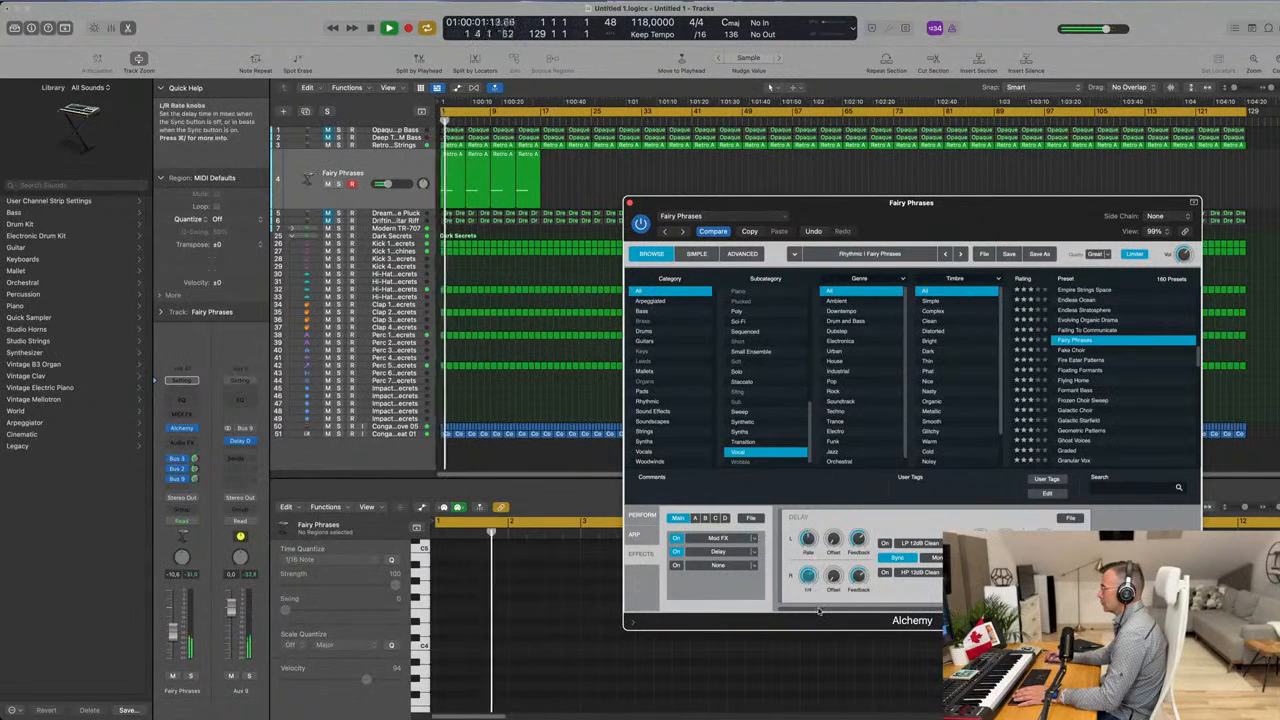
key(Return)
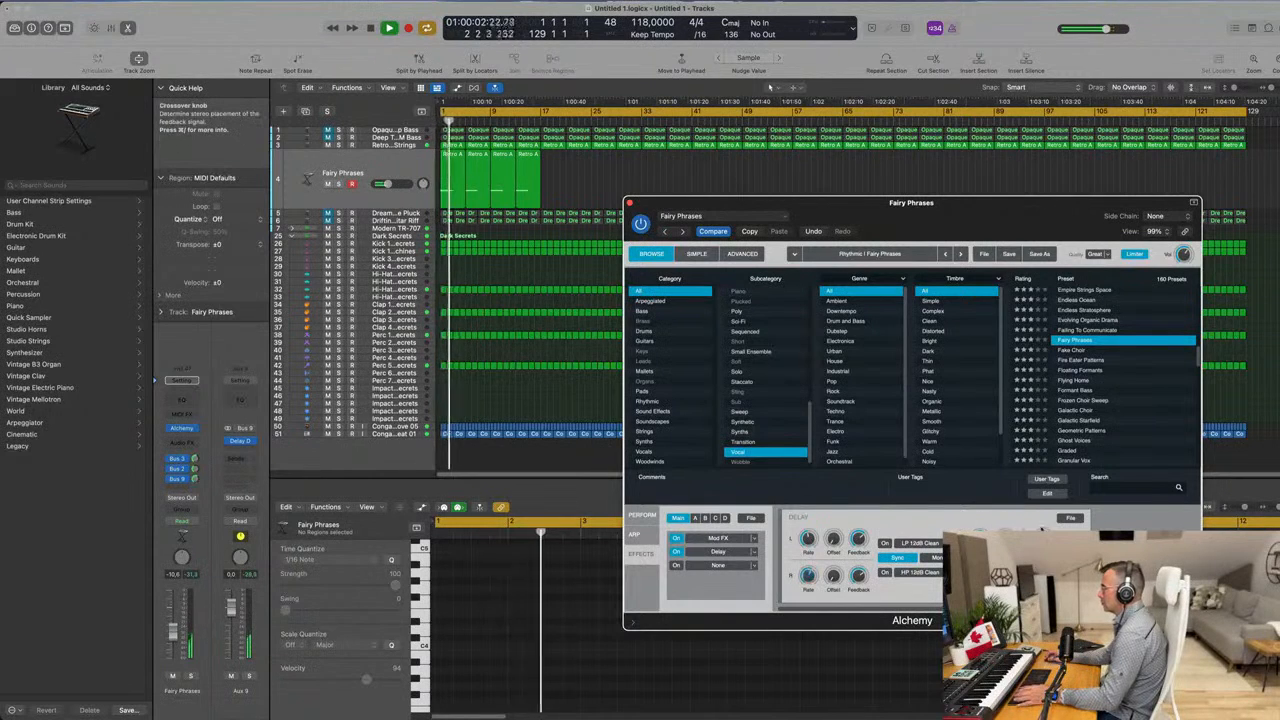
key(Return)
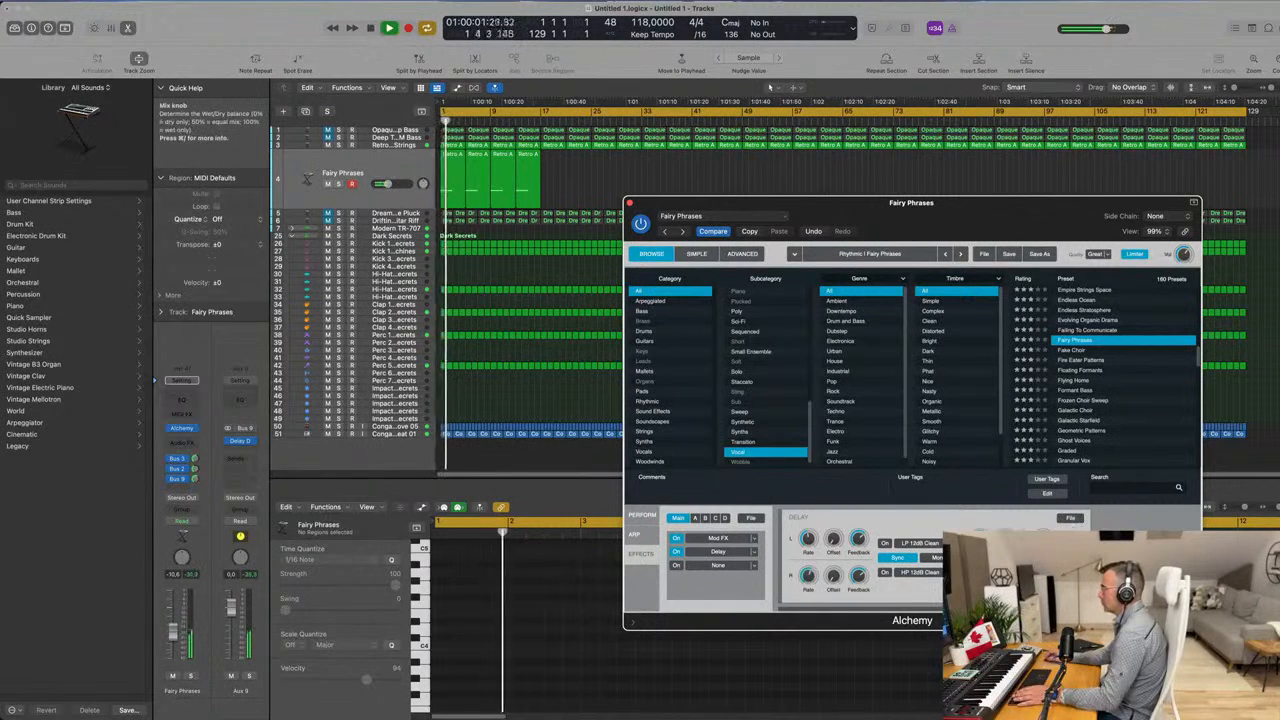
Bring the Delay module's filter cutoff and mix controls into reach, check them against the loop, and close Alchemy.
drag(1103, 203, 1012, 206)
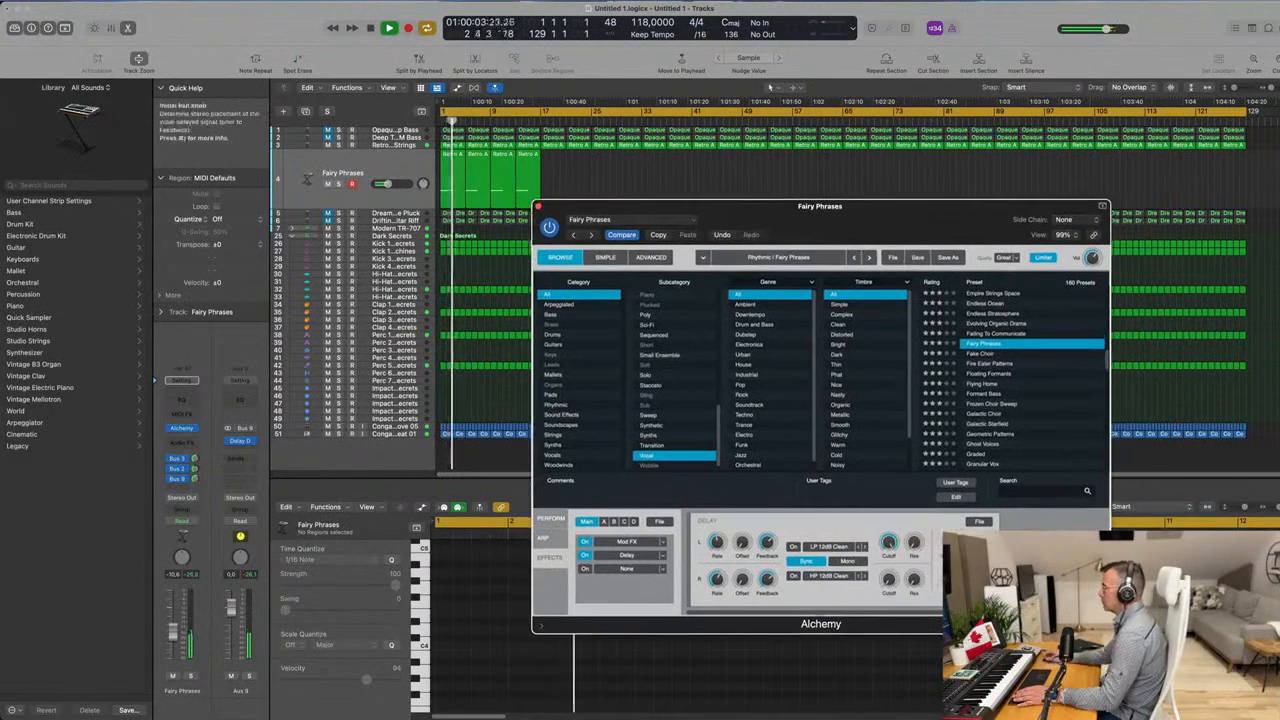
key(Return)
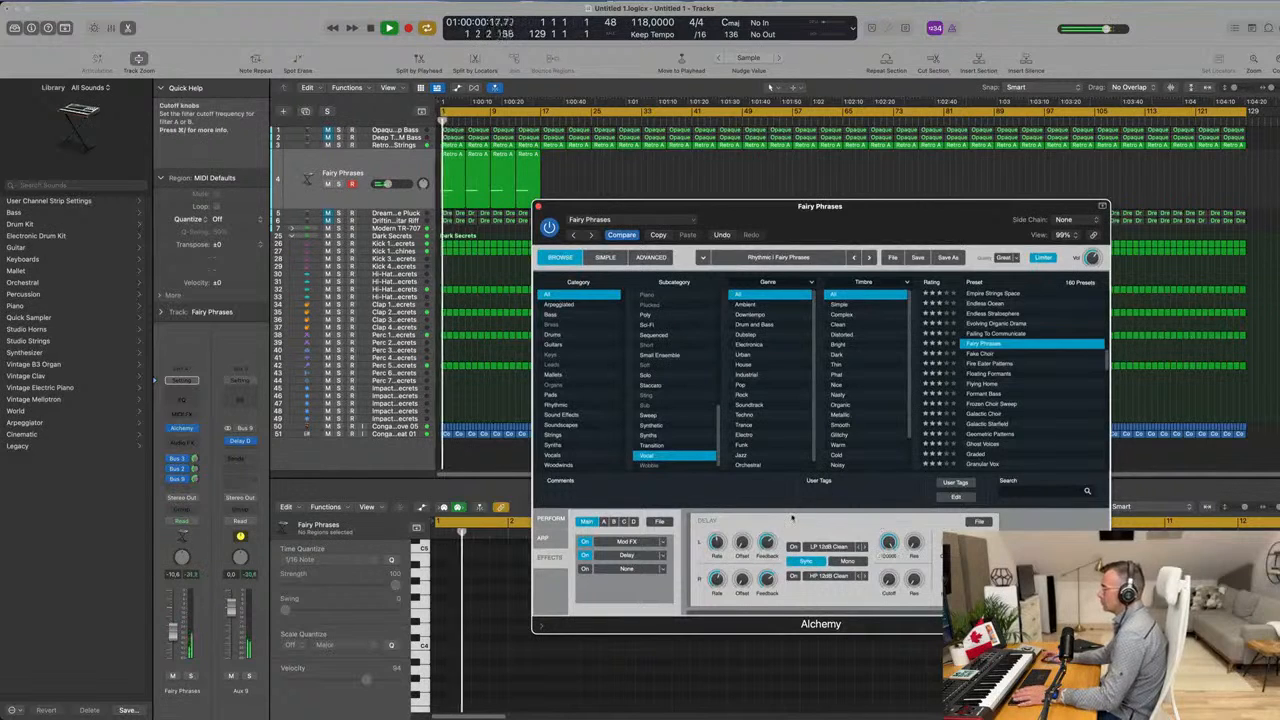
key(Return)
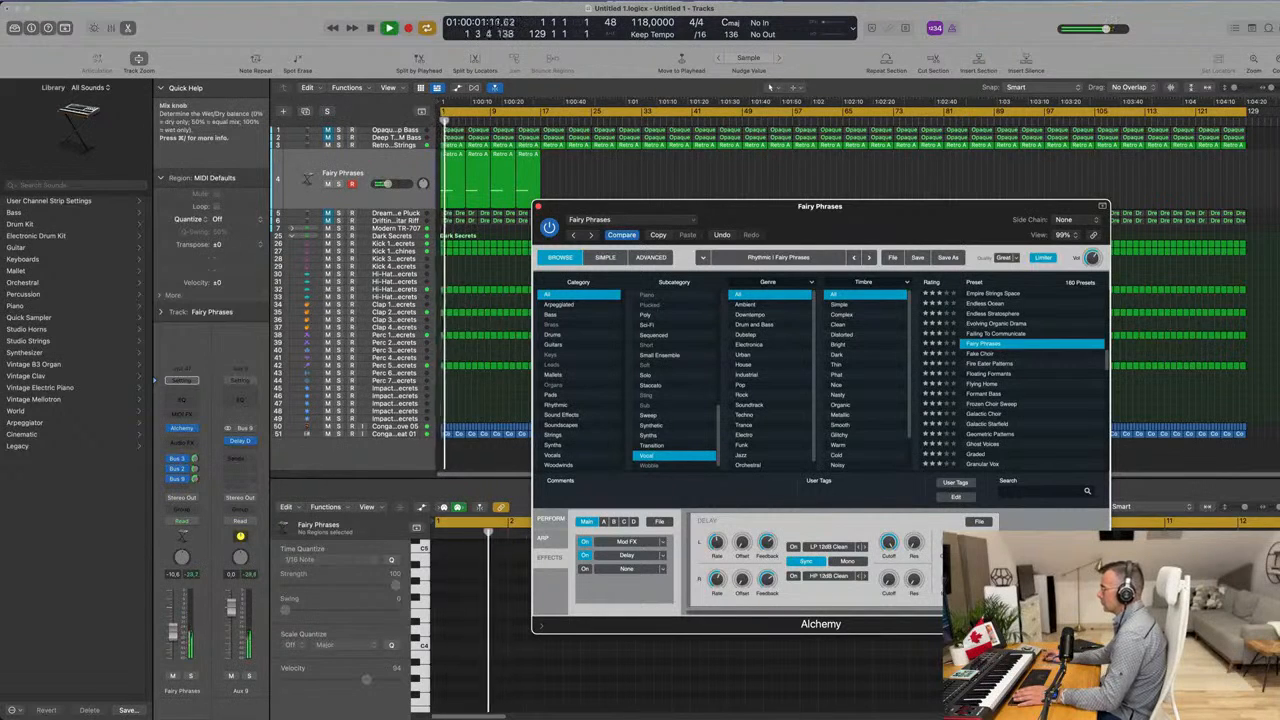
drag(942, 225, 781, 277)
click(403, 247)
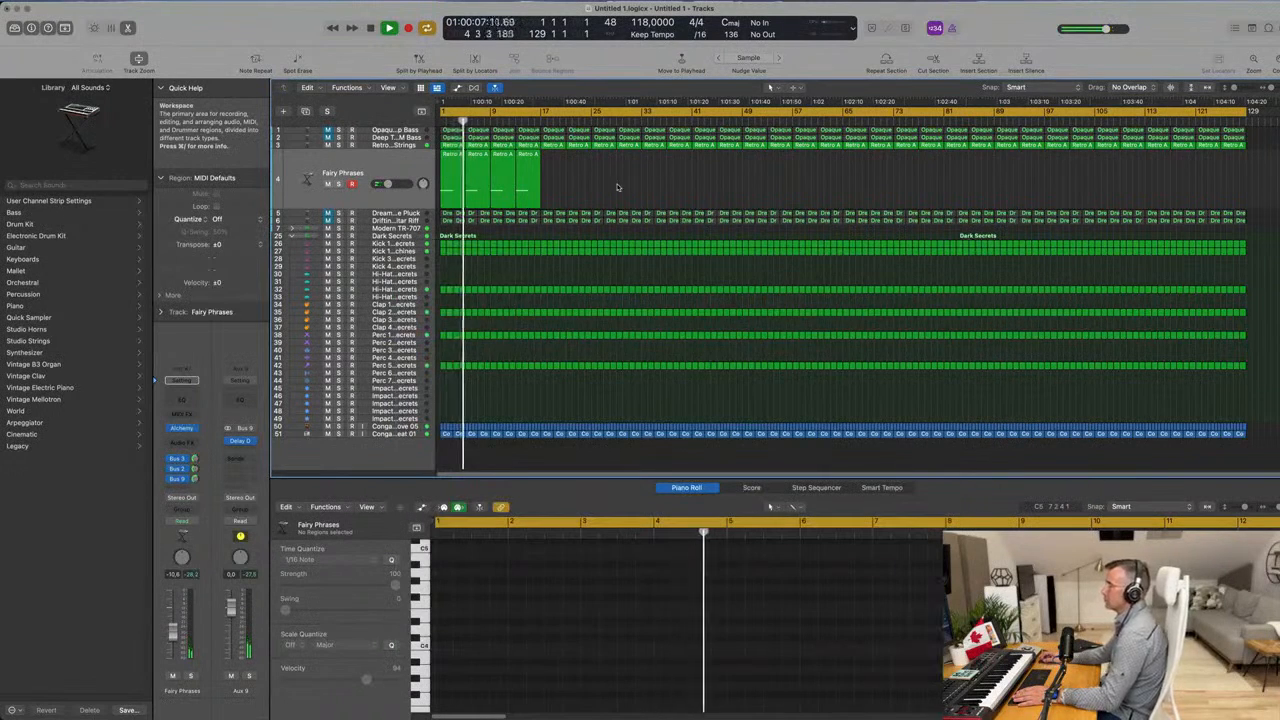
Select the four Fairy Phrases regions, lower the track's volume to -14.0 dB, and replay from the start.
click(385, 168)
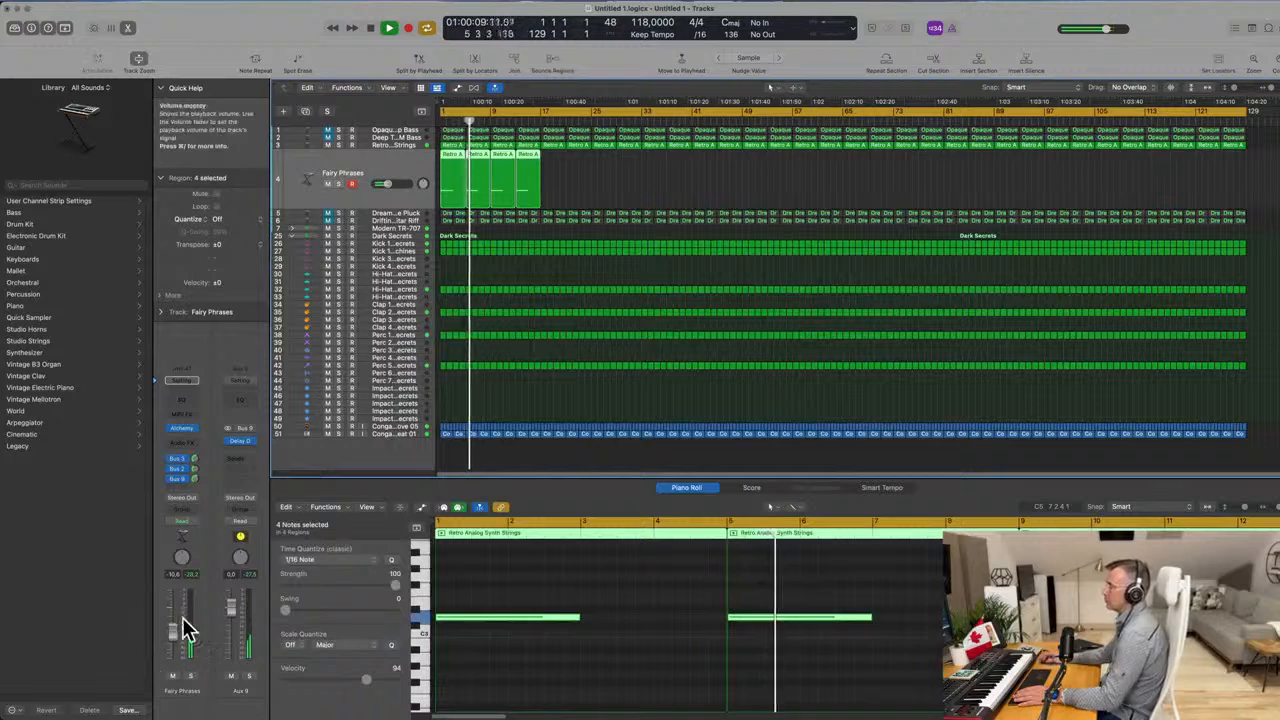
drag(173, 632, 173, 637)
key(Return)
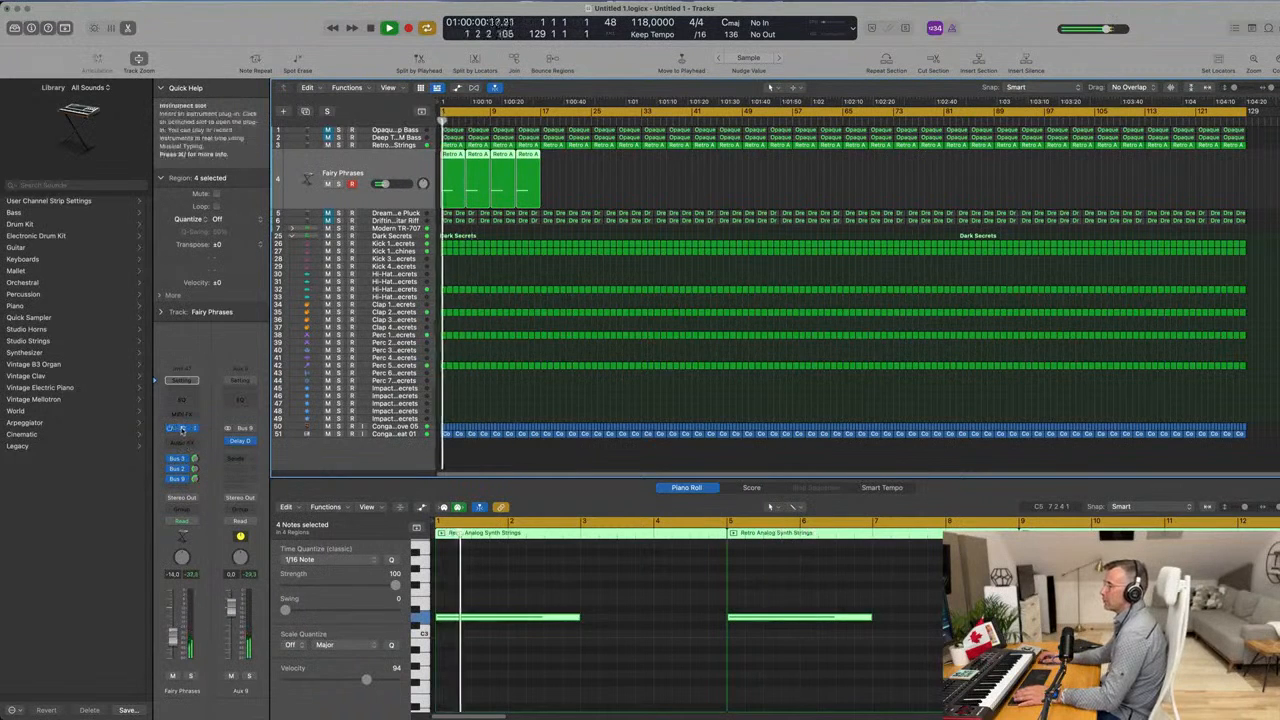
Reopen Alchemy, compare the ring mod, distortion, Tremolo and Vocal Phrases snapshots, return to Light Ring Mod, and close the window.
key(v)
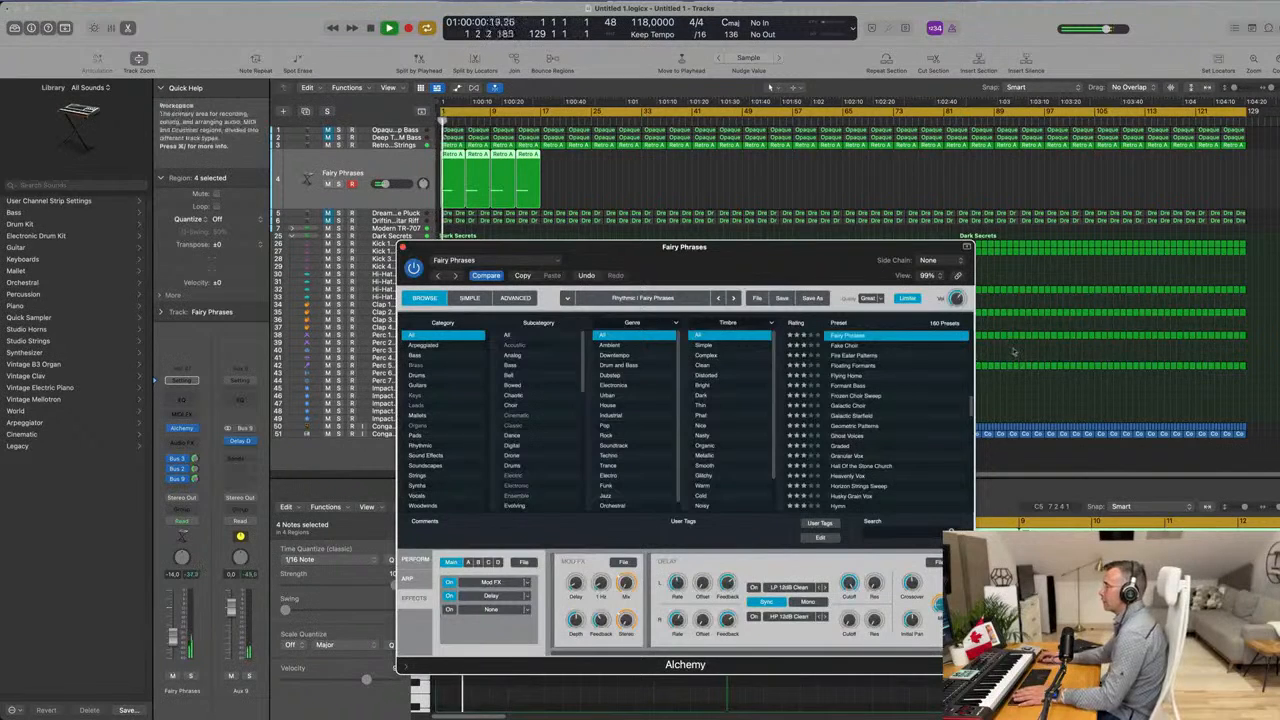
click(415, 559)
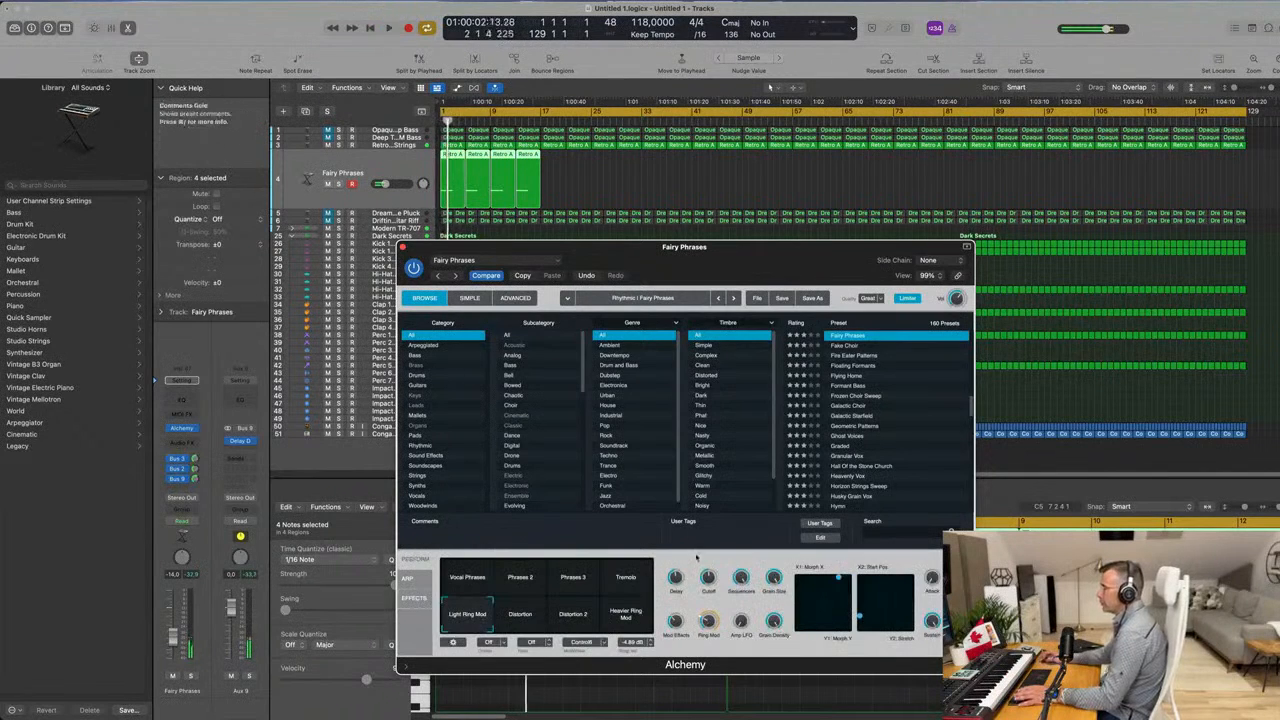
click(627, 616)
click(572, 620)
click(520, 620)
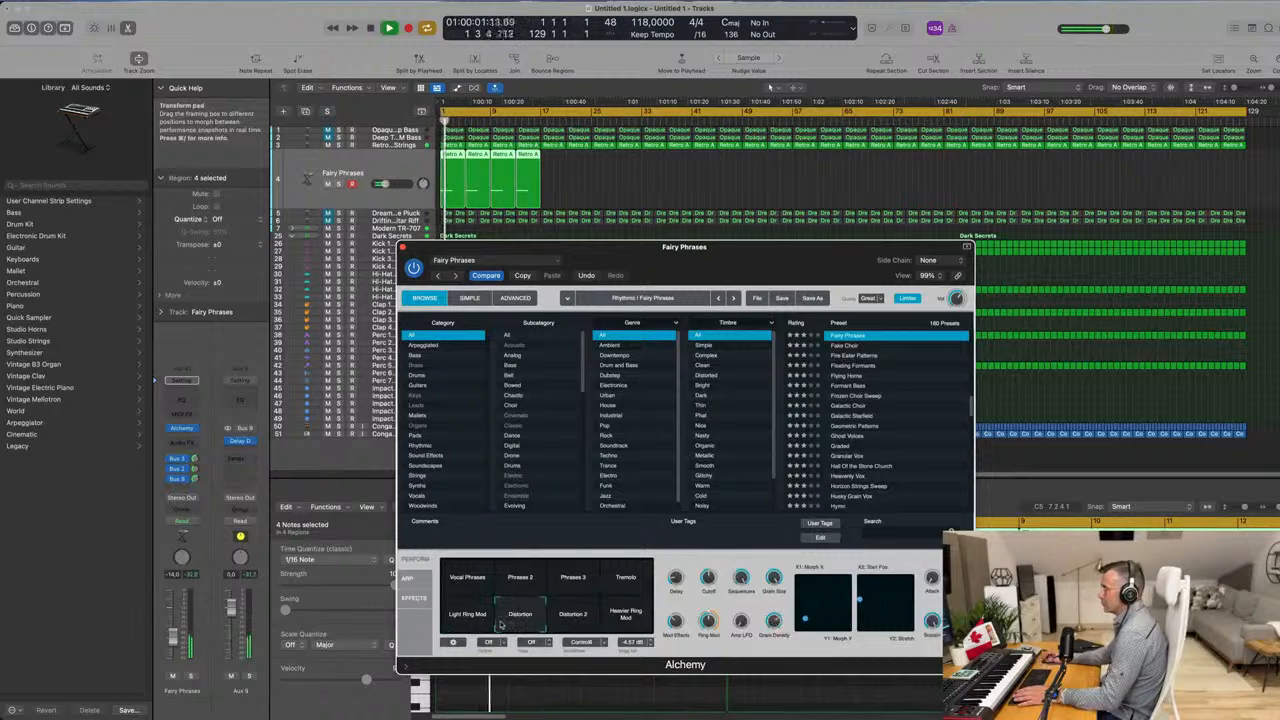
click(606, 585)
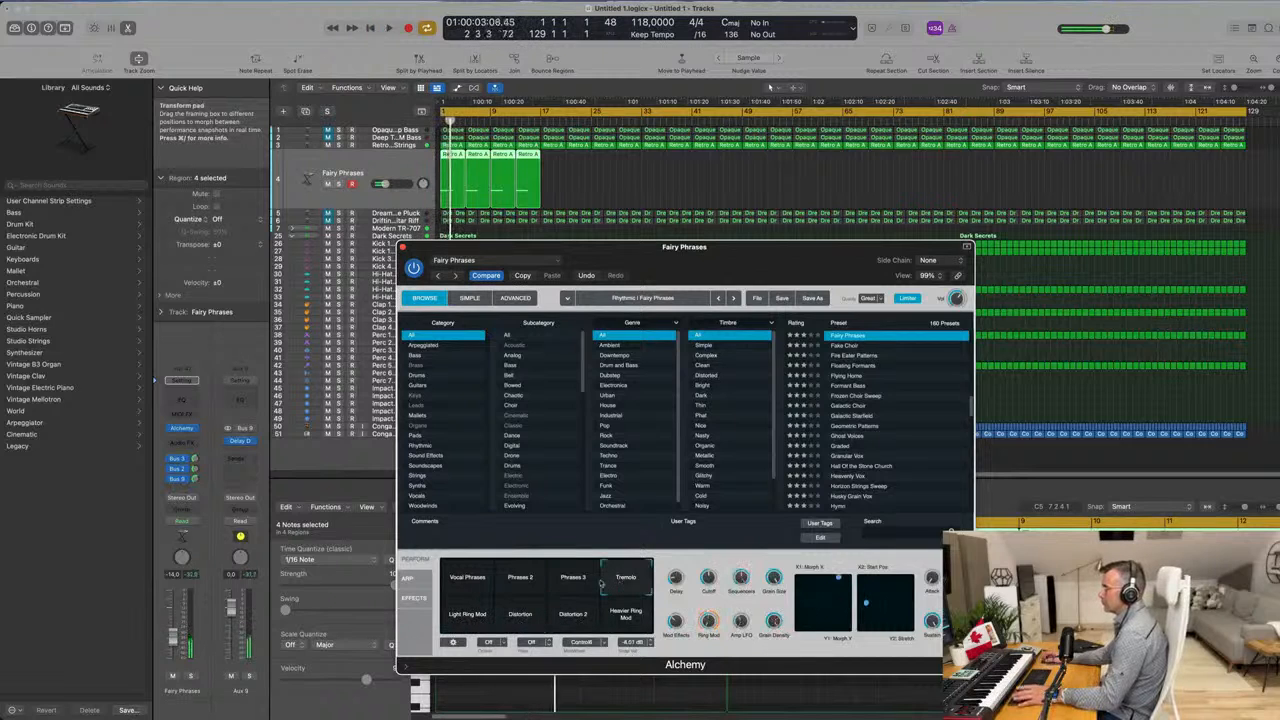
click(485, 585)
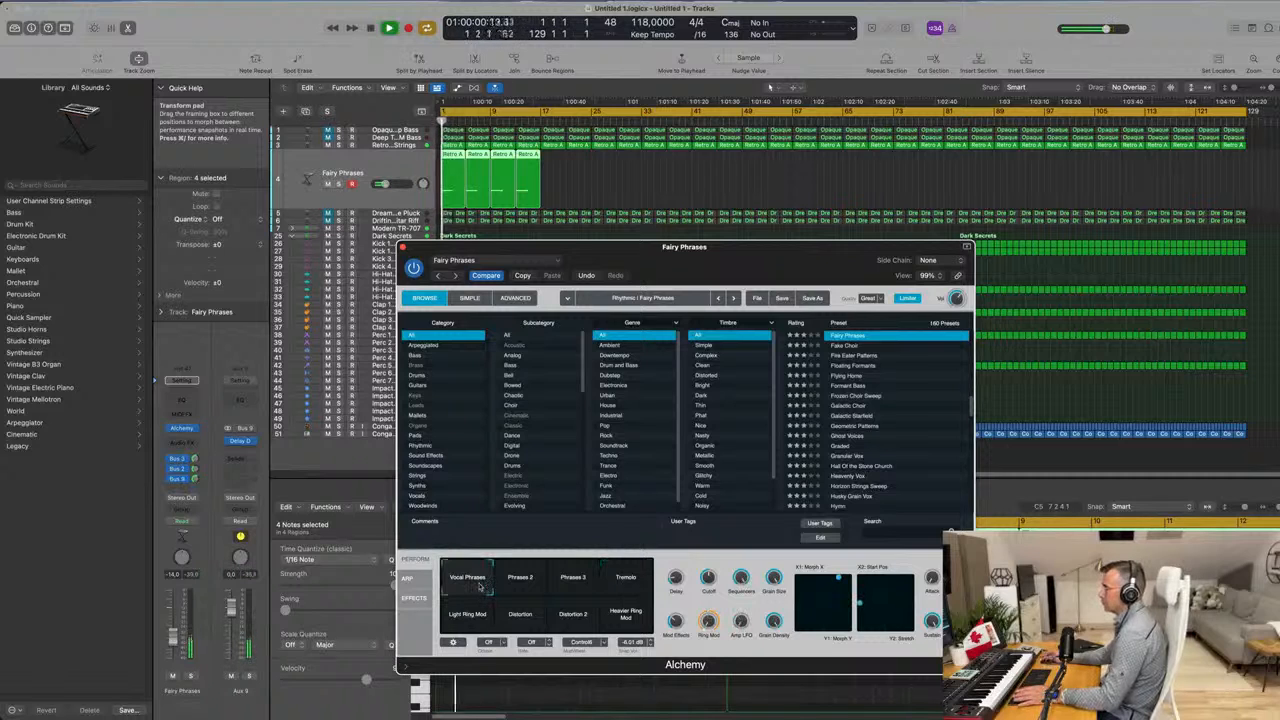
click(466, 612)
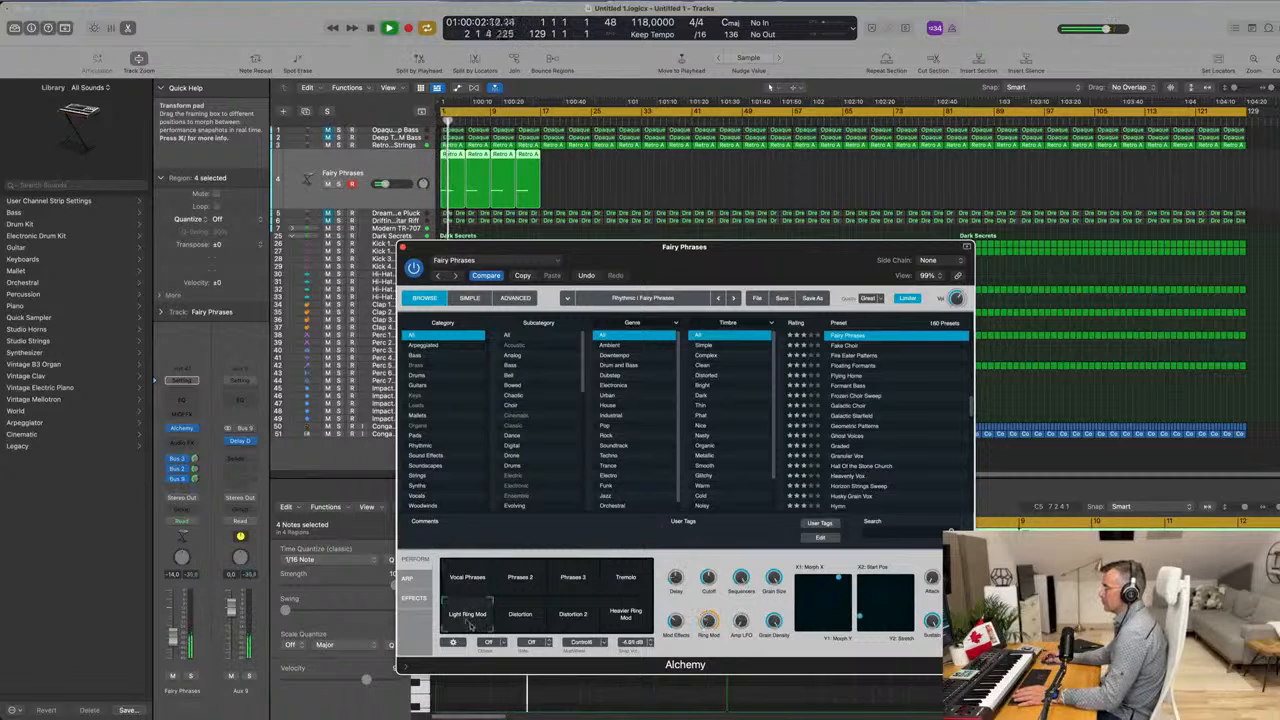
drag(740, 242, 588, 213)
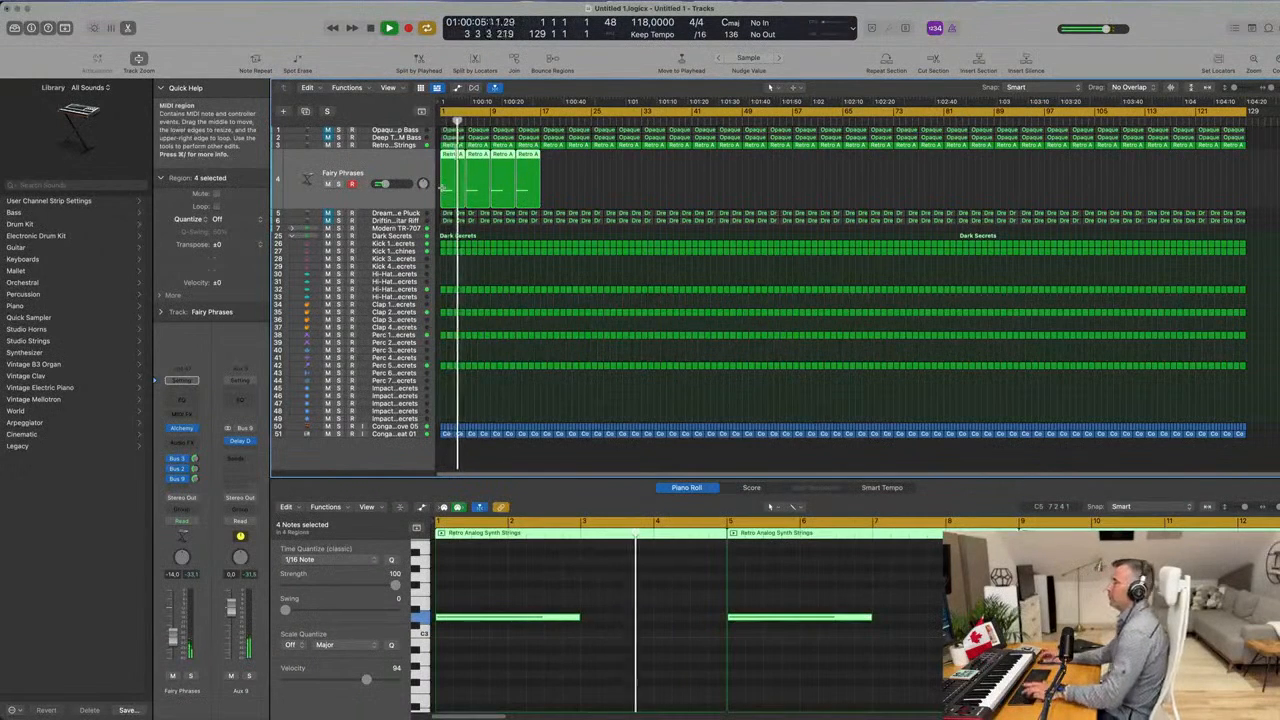
Repeat the four selected Fairy Phrases regions until they fill the arrangement up to bar 129.
key(super+r)
key(super+r)
key(super+r)
key(super+r)
key(super+r)
key(super+r)
key(super+r)
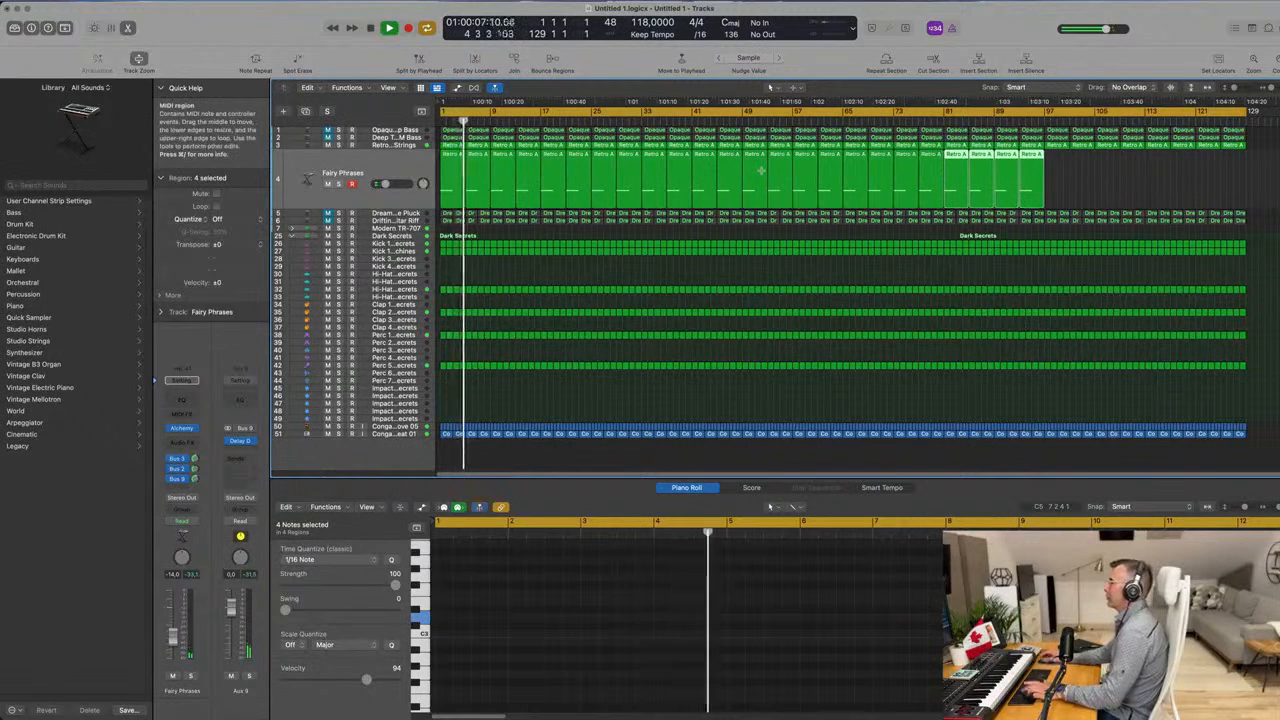
Restart playback, nudge the Fairy Phrases volume down to -14.2 dB, and duplicate the track.
key(space)
key(space)
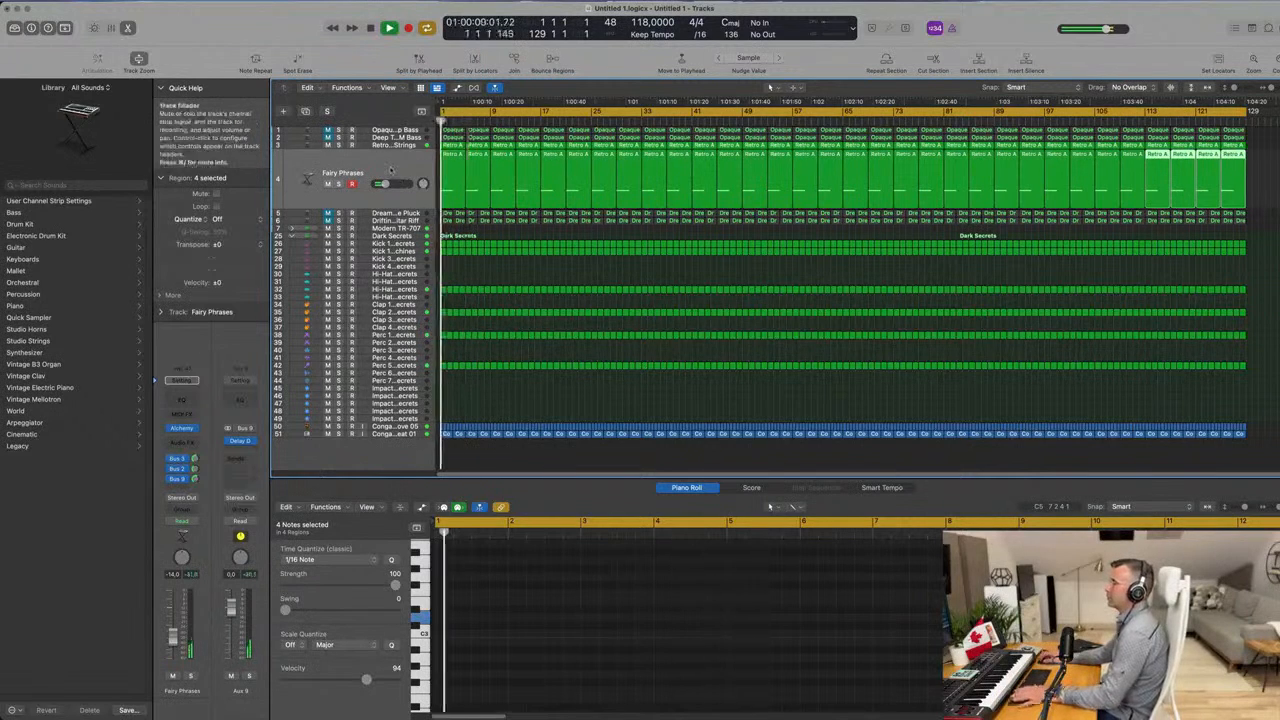
drag(387, 184, 385, 184)
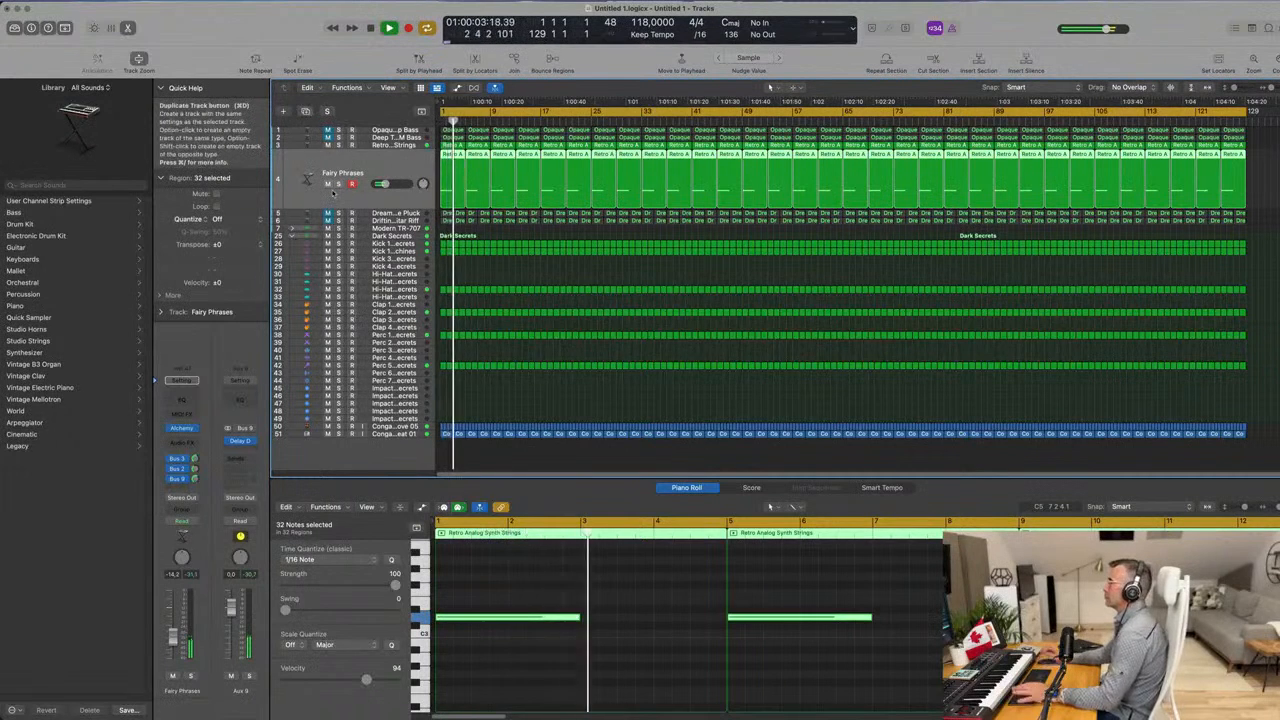
click(307, 112)
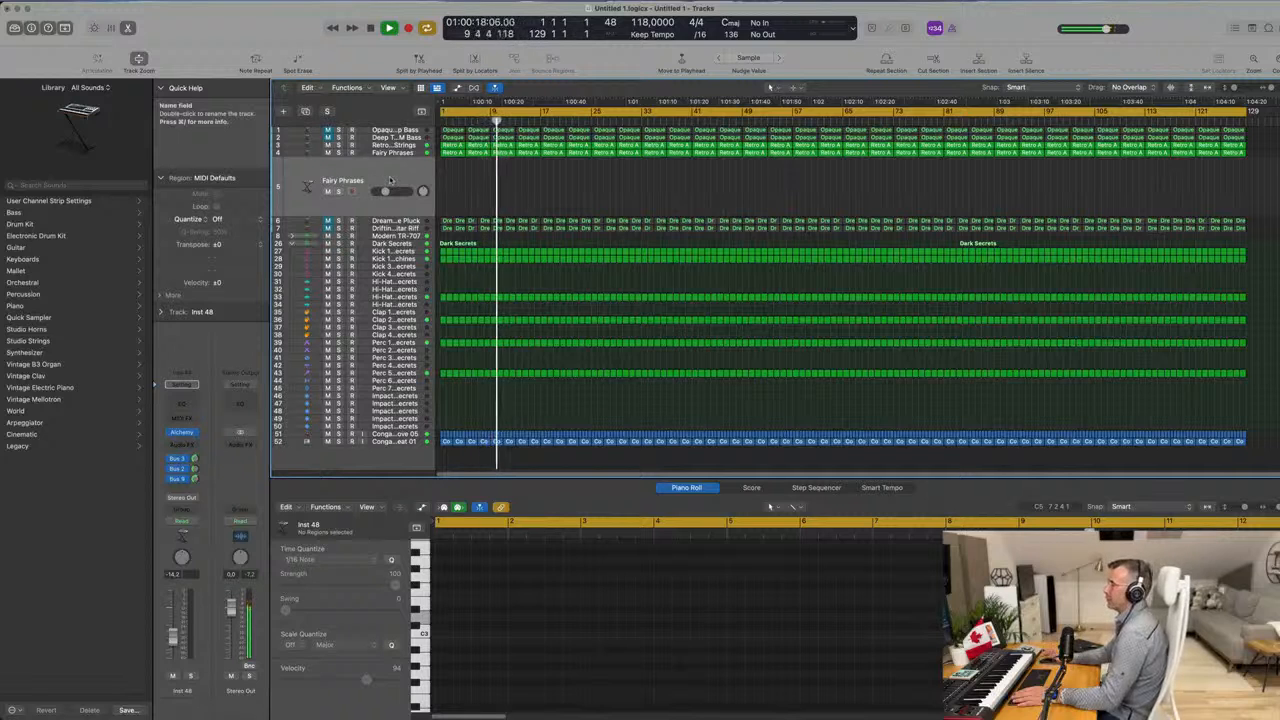
Open Alchemy on the duplicated track and load the Trumpet Fusion preset from the Brass category.
click(186, 433)
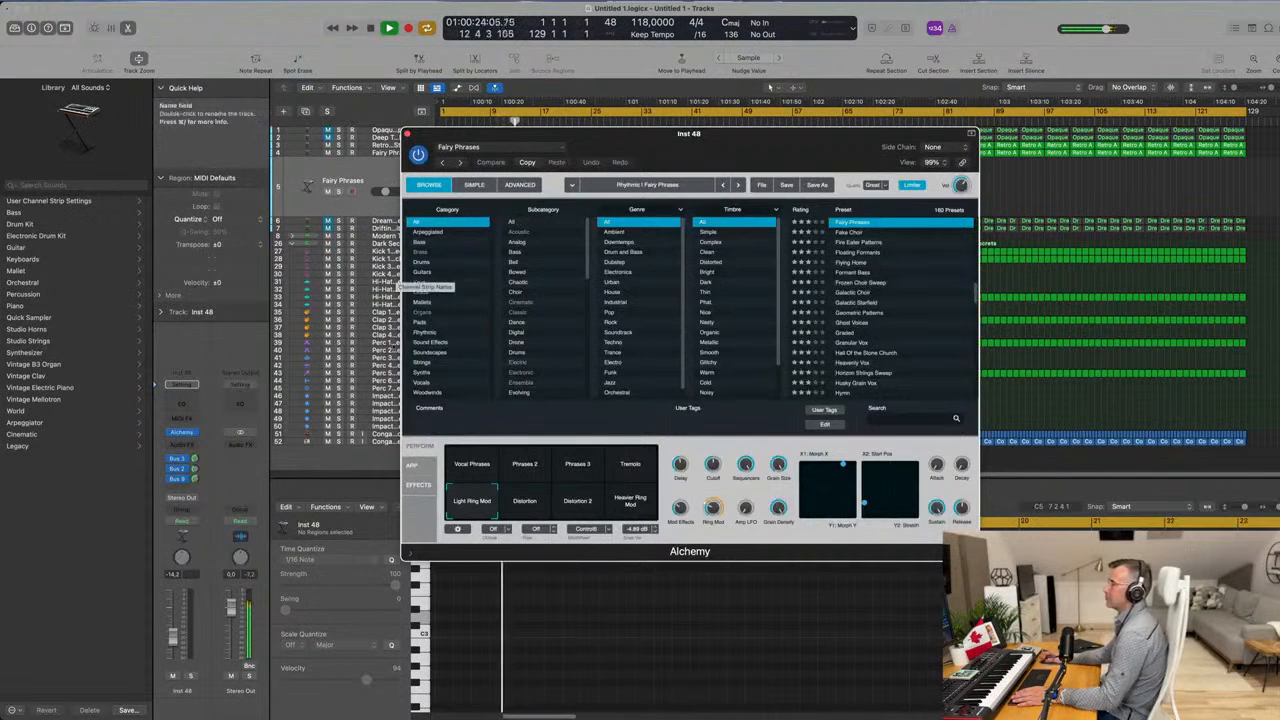
click(430, 251)
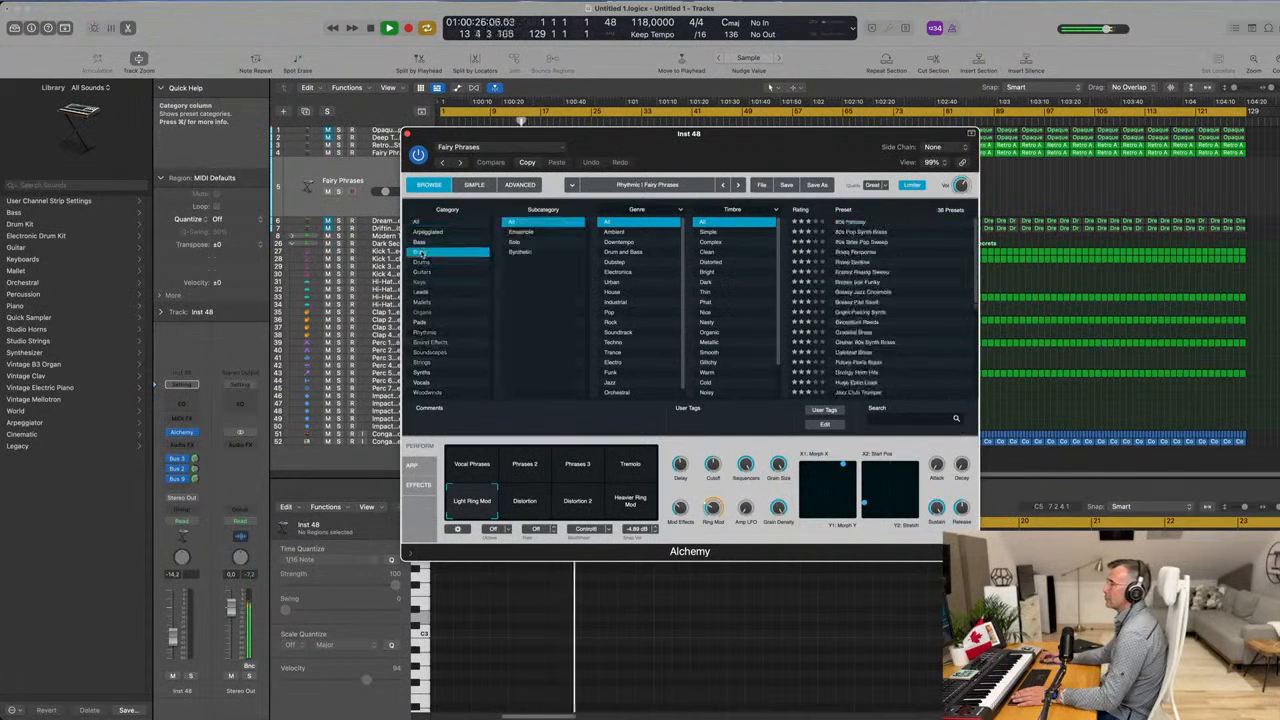
scroll(865, 277, down, 1)
scroll(865, 277, down, 5)
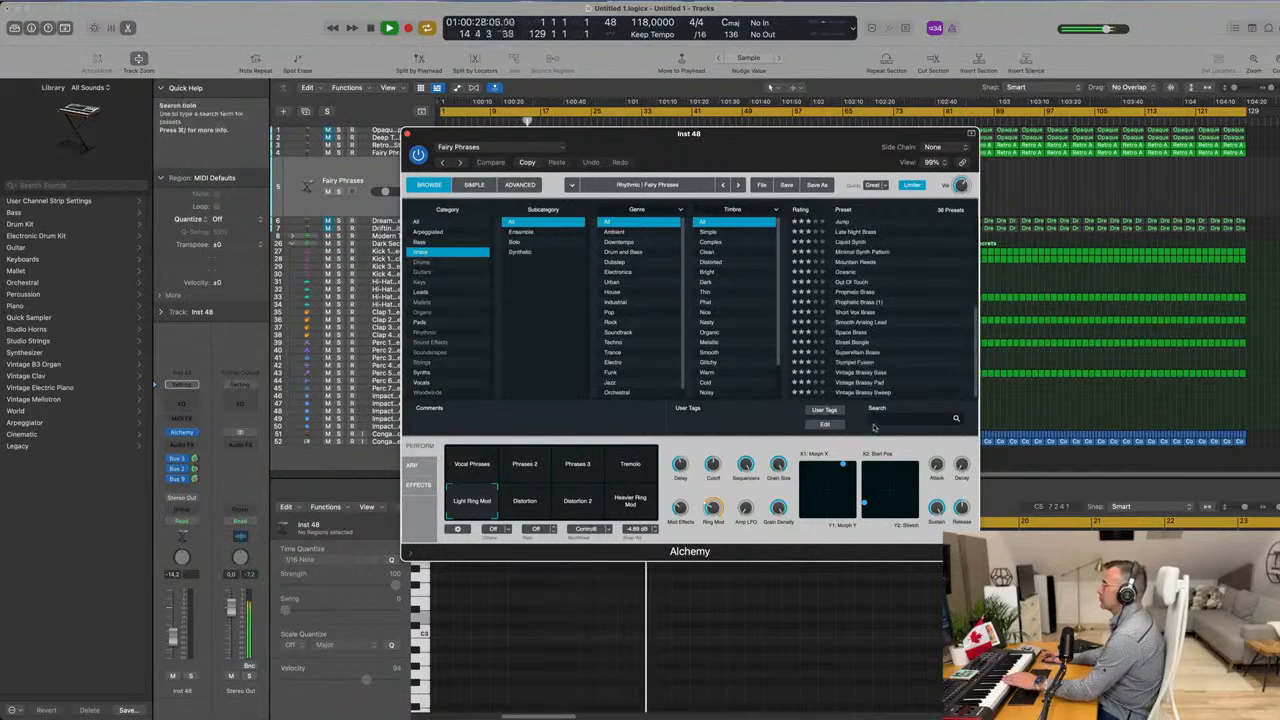
click(858, 365)
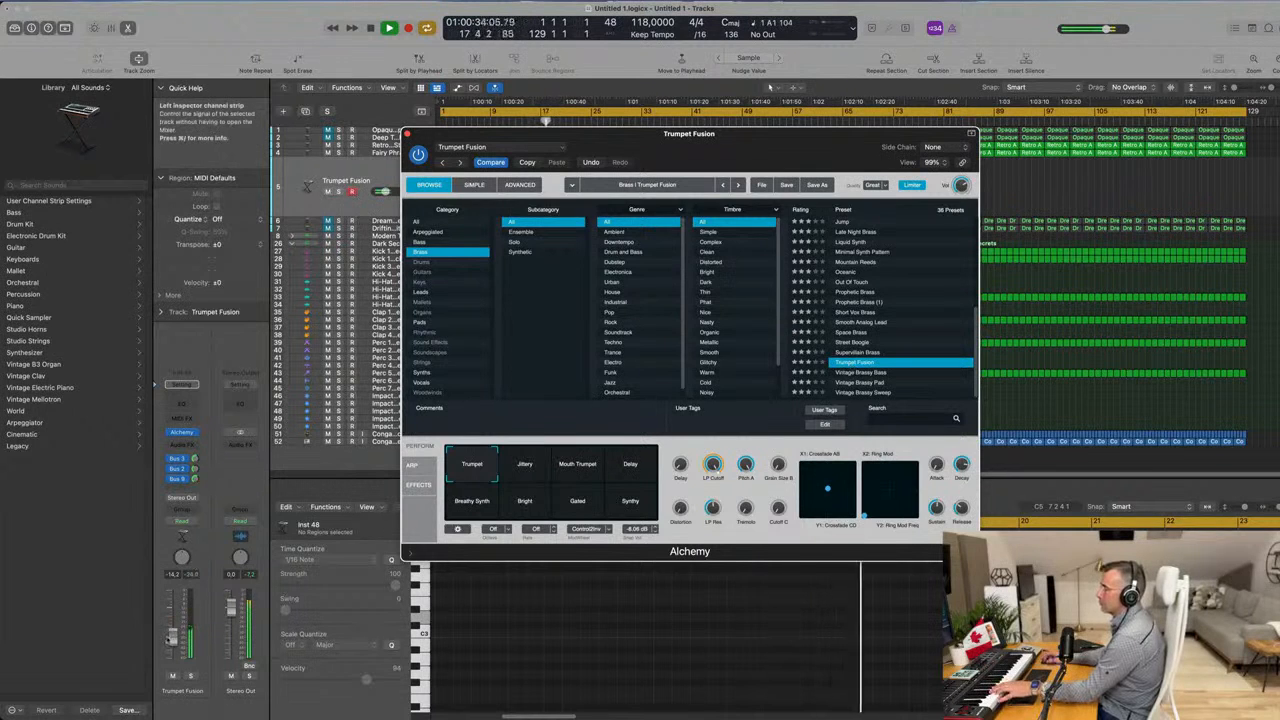
Raise the Trumpet Fusion track's volume and audition the Jittery and Mouth Trumpet snapshots.
drag(174, 633, 181, 621)
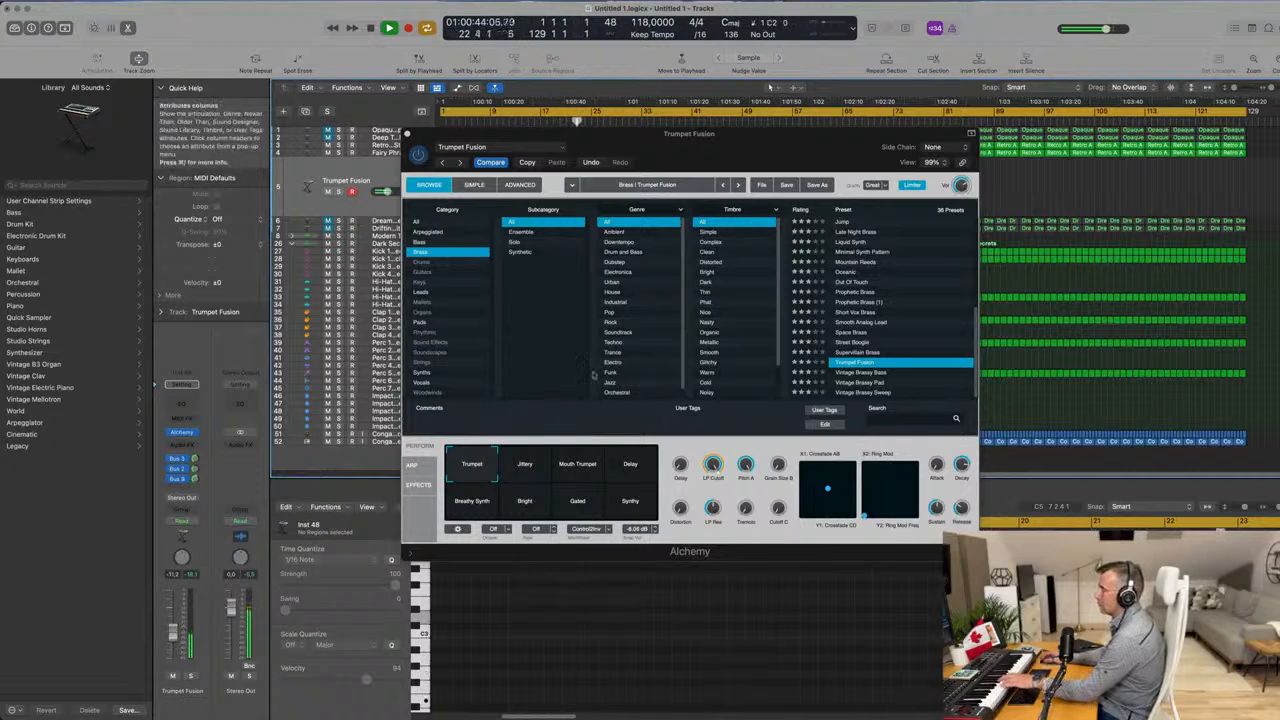
click(530, 474)
click(572, 470)
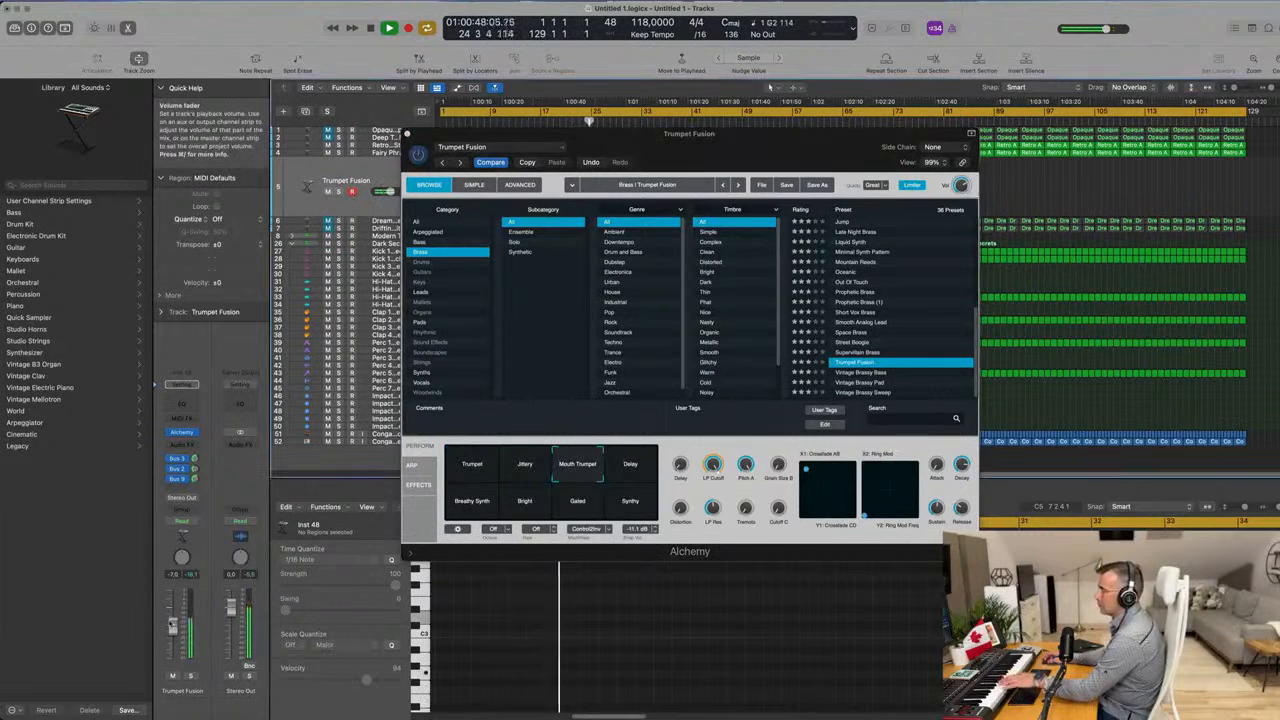
Audition the Delay, Breathy Synth and Bright snapshots of the Trumpet Fusion preset.
click(644, 476)
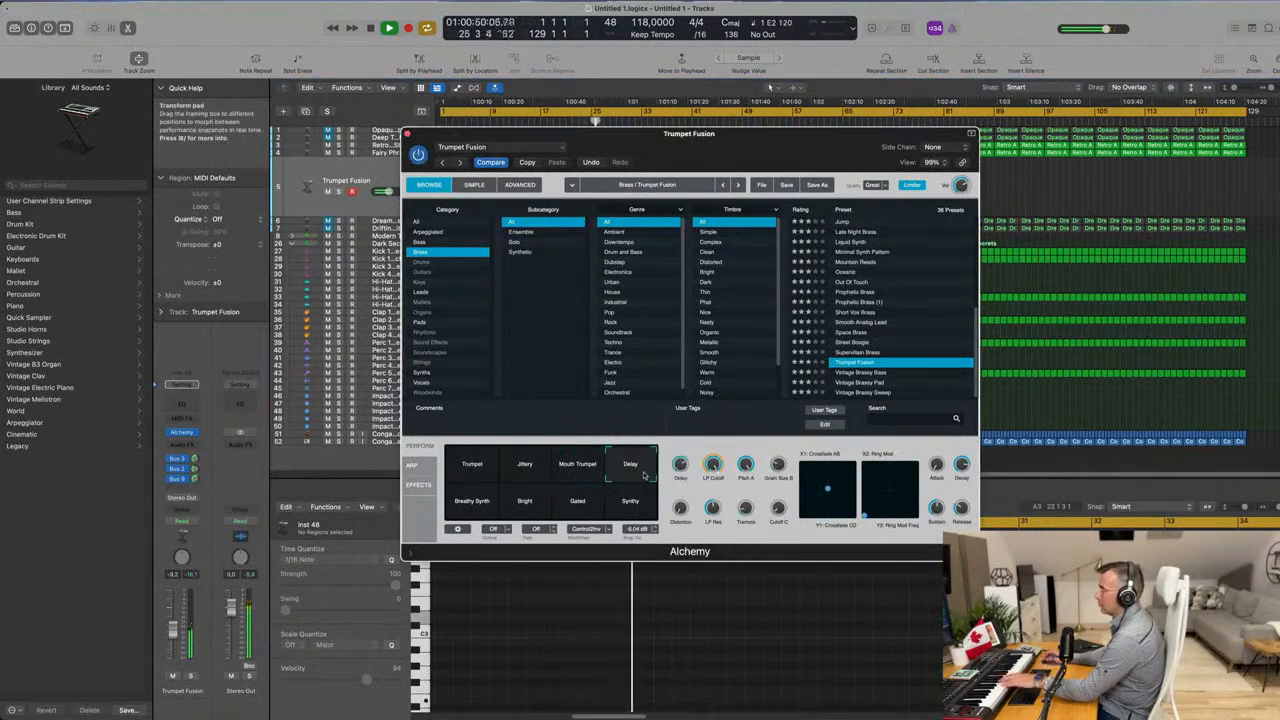
click(470, 513)
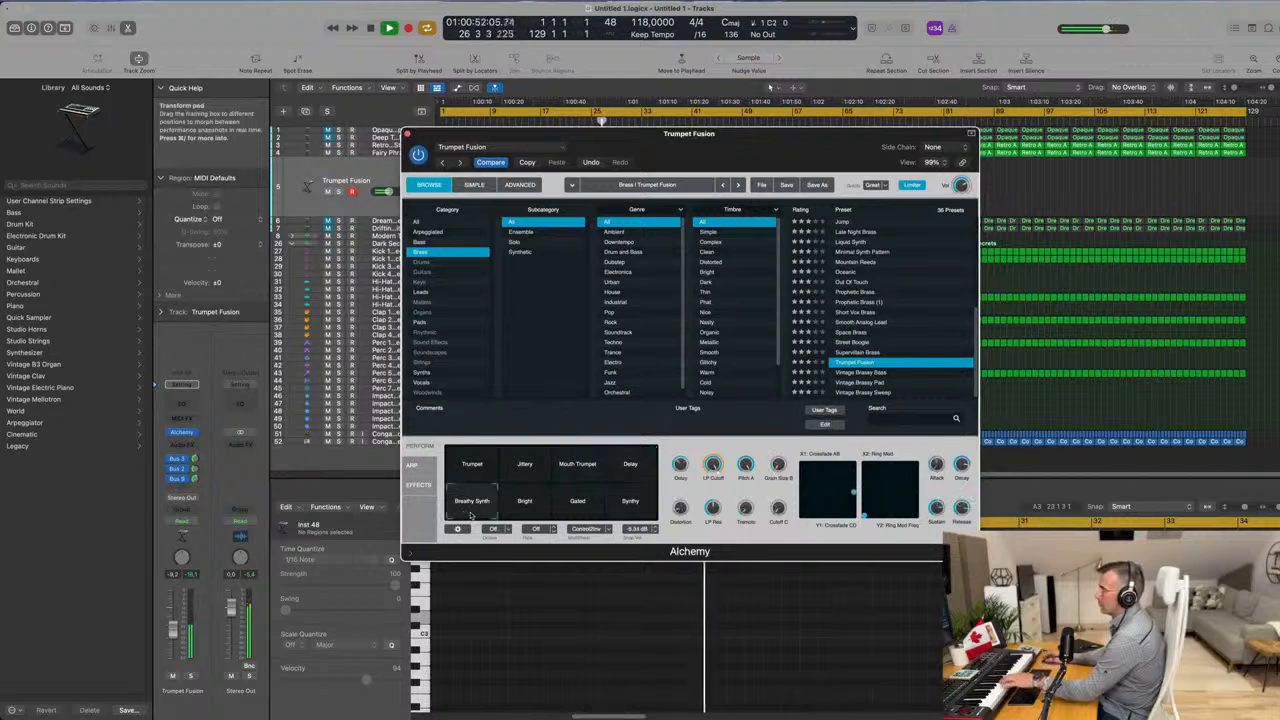
click(525, 505)
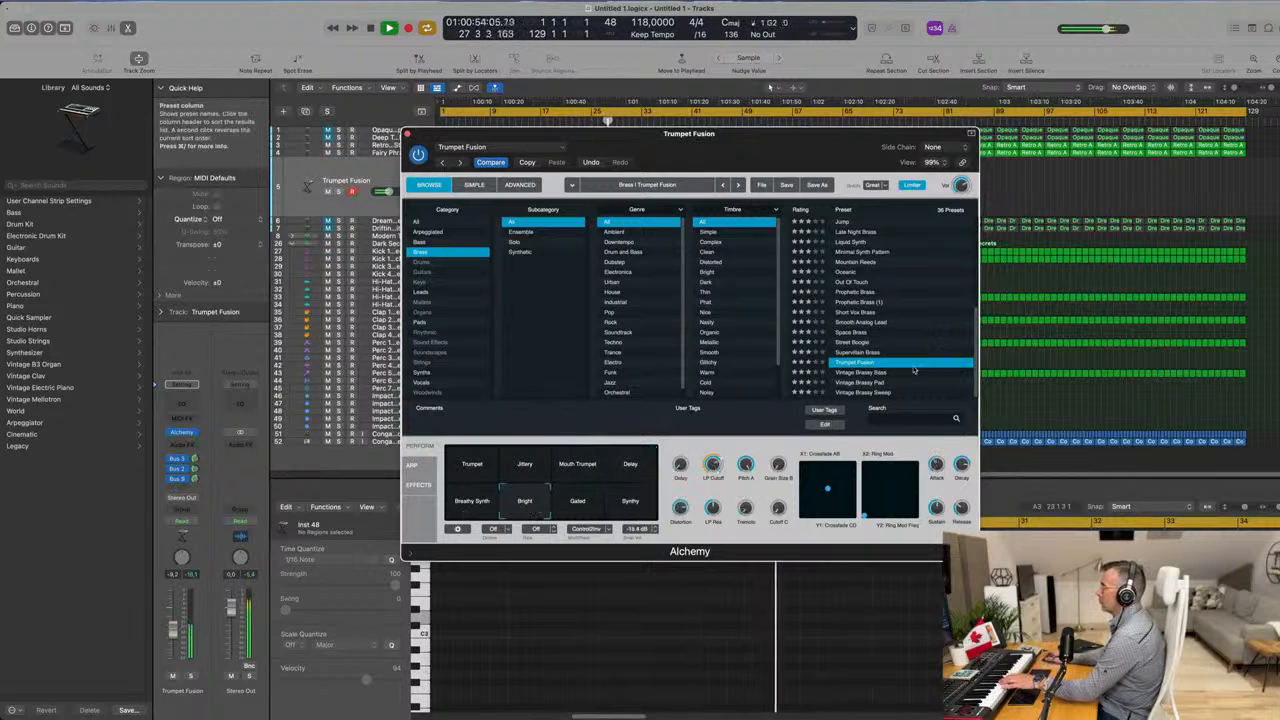
Try the 80s Fantasy preset from the Brass category and load Brass Response.
scroll(890, 320, up, 8)
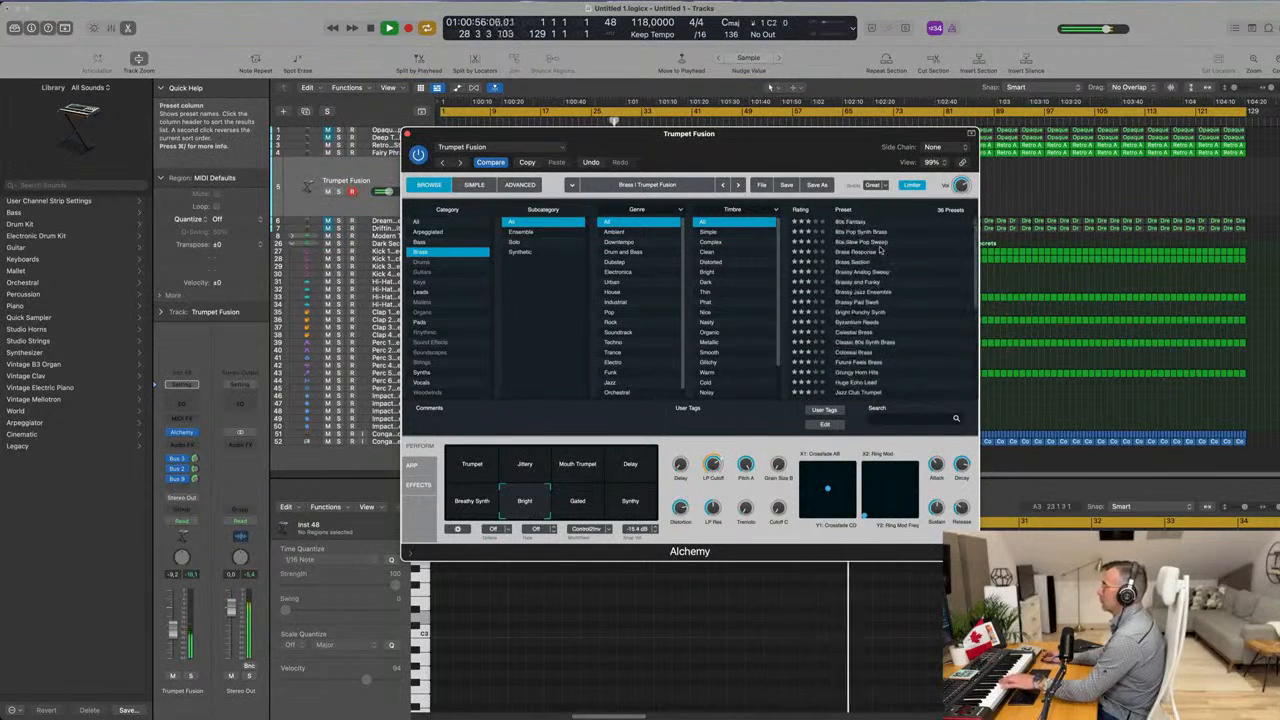
click(868, 222)
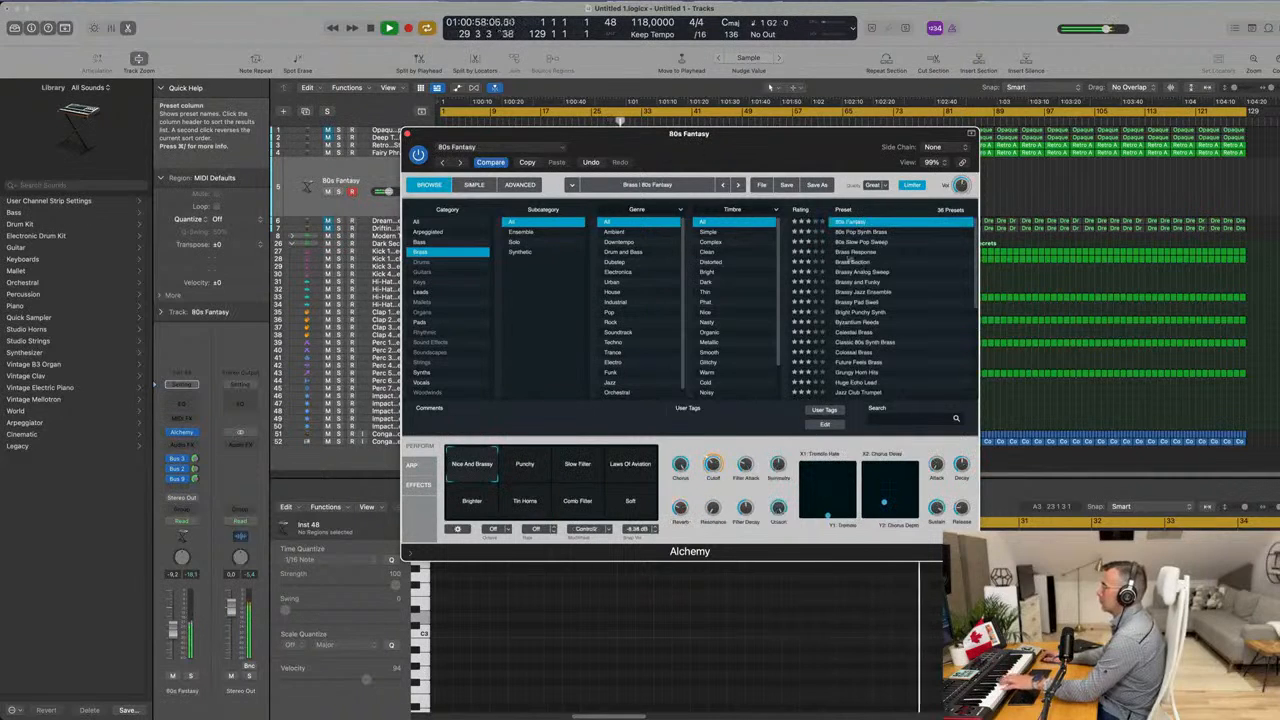
click(857, 253)
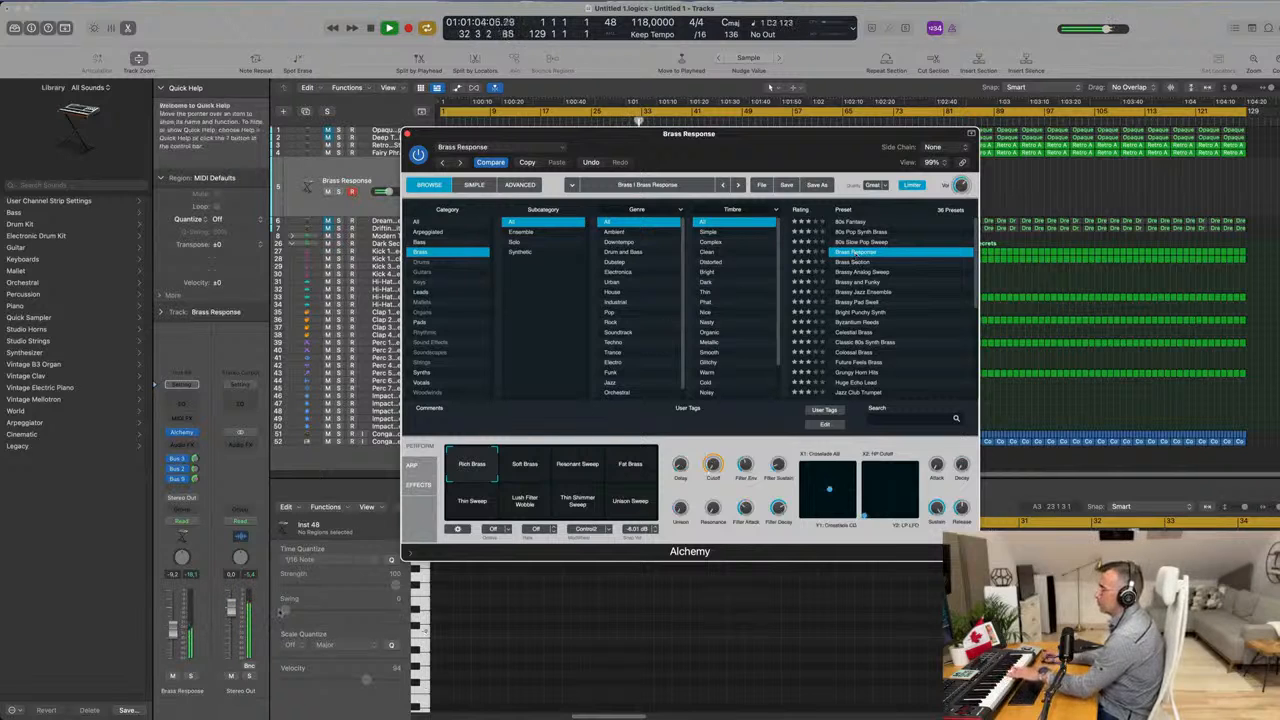
Raise the brass track's volume and adjust its two delay send levels.
click(424, 632)
drag(173, 622, 173, 617)
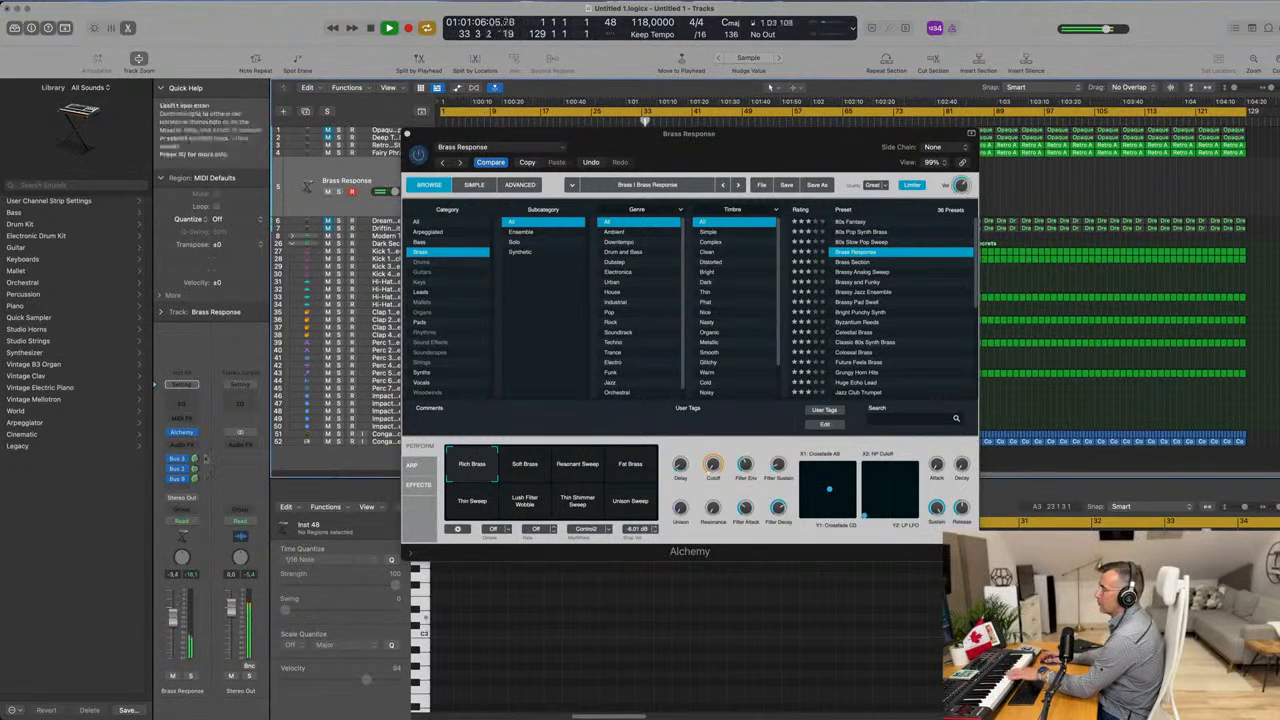
click(194, 479)
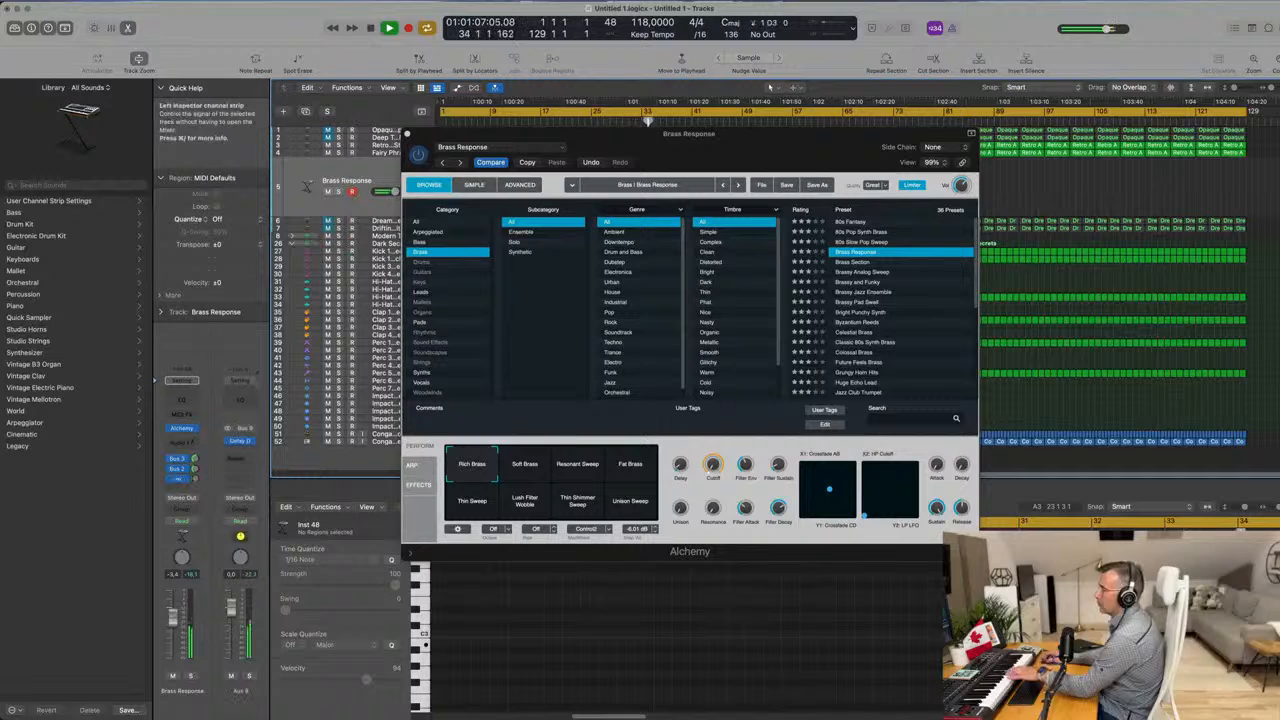
click(195, 471)
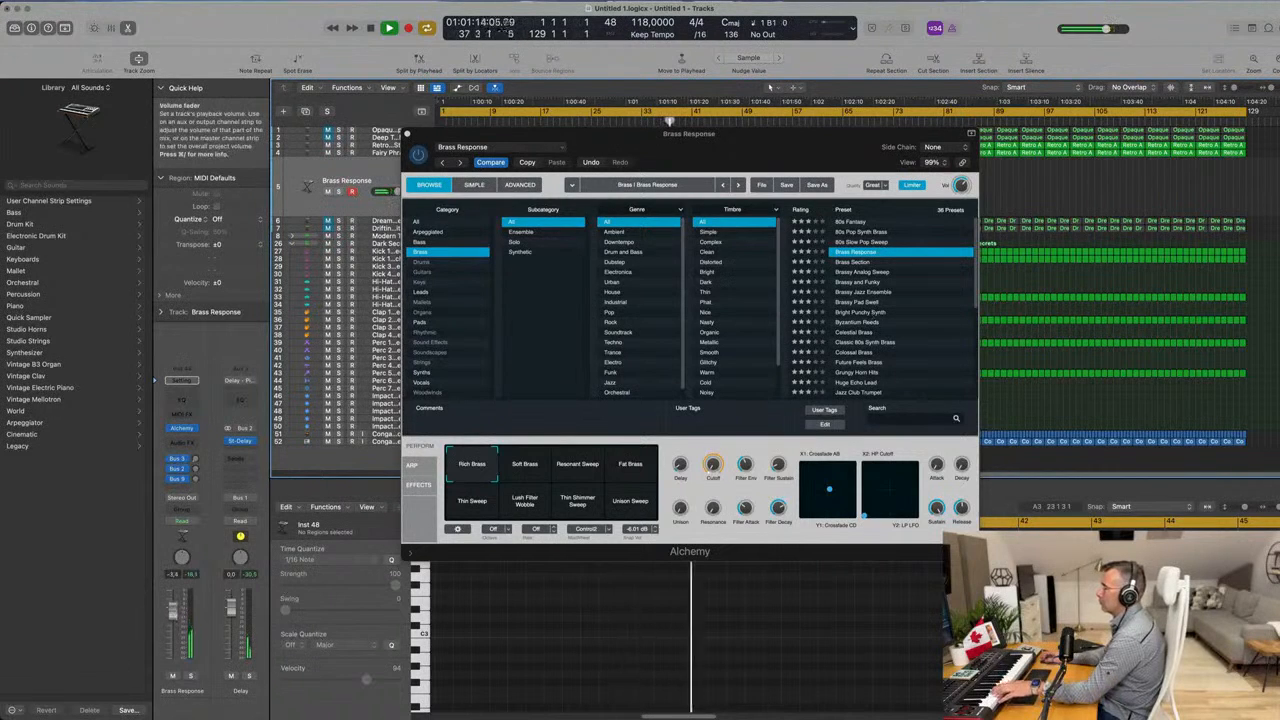
Audition the Soft Brass, Resonant Sweep and Fat Brass snapshots of Brass Response.
click(549, 472)
click(582, 466)
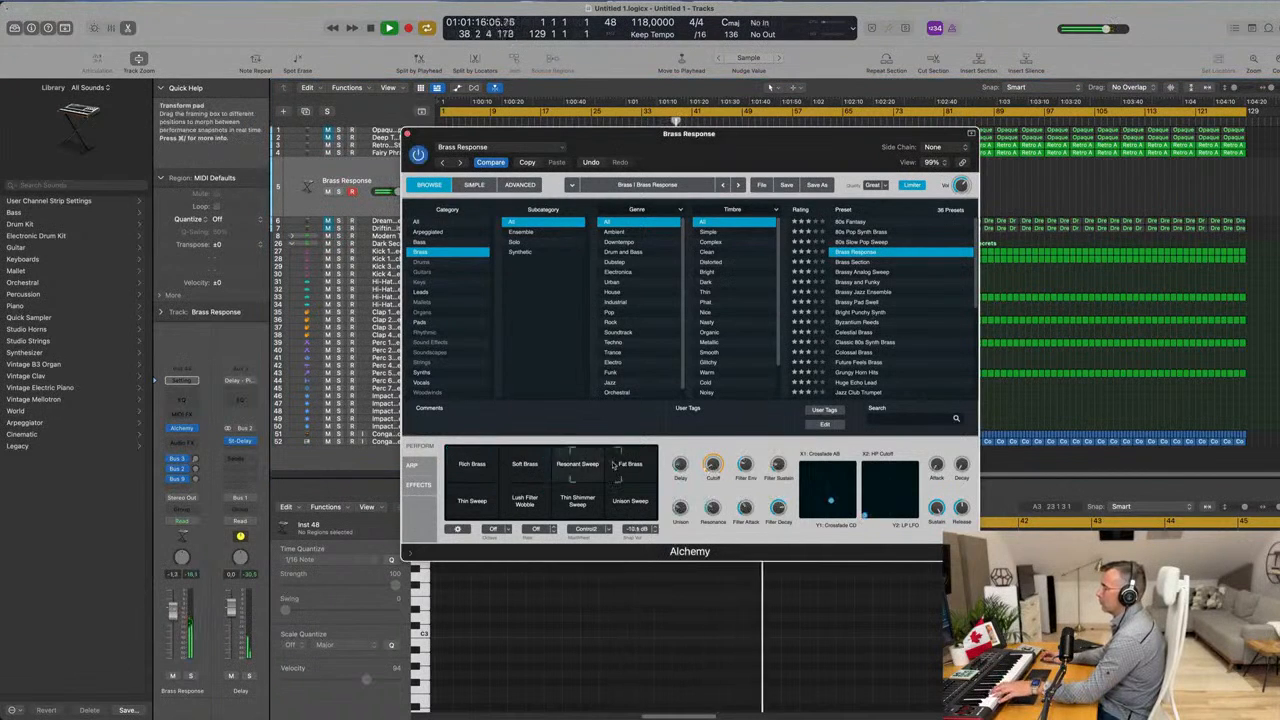
click(630, 464)
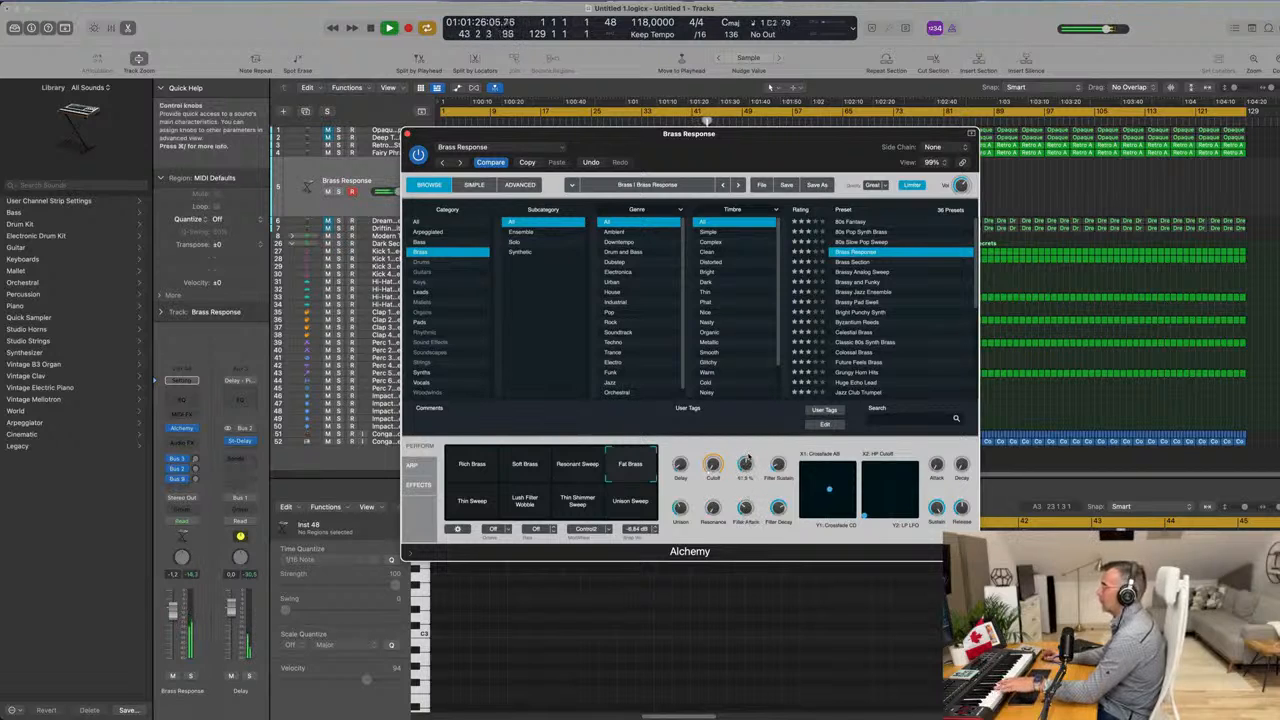
Audition the Brass Section, Brassy Analog Sweep and Brassy and Funky presets, including the sweep's Phase Sweep snapshot.
click(872, 264)
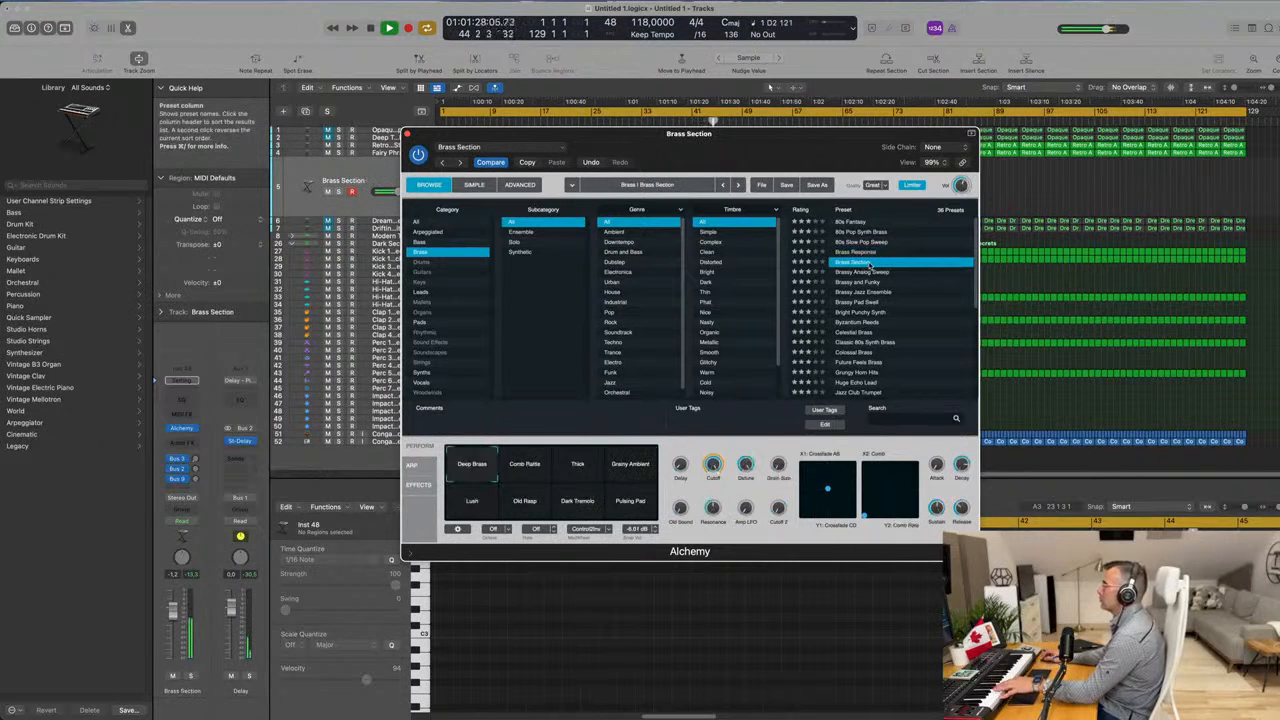
click(868, 273)
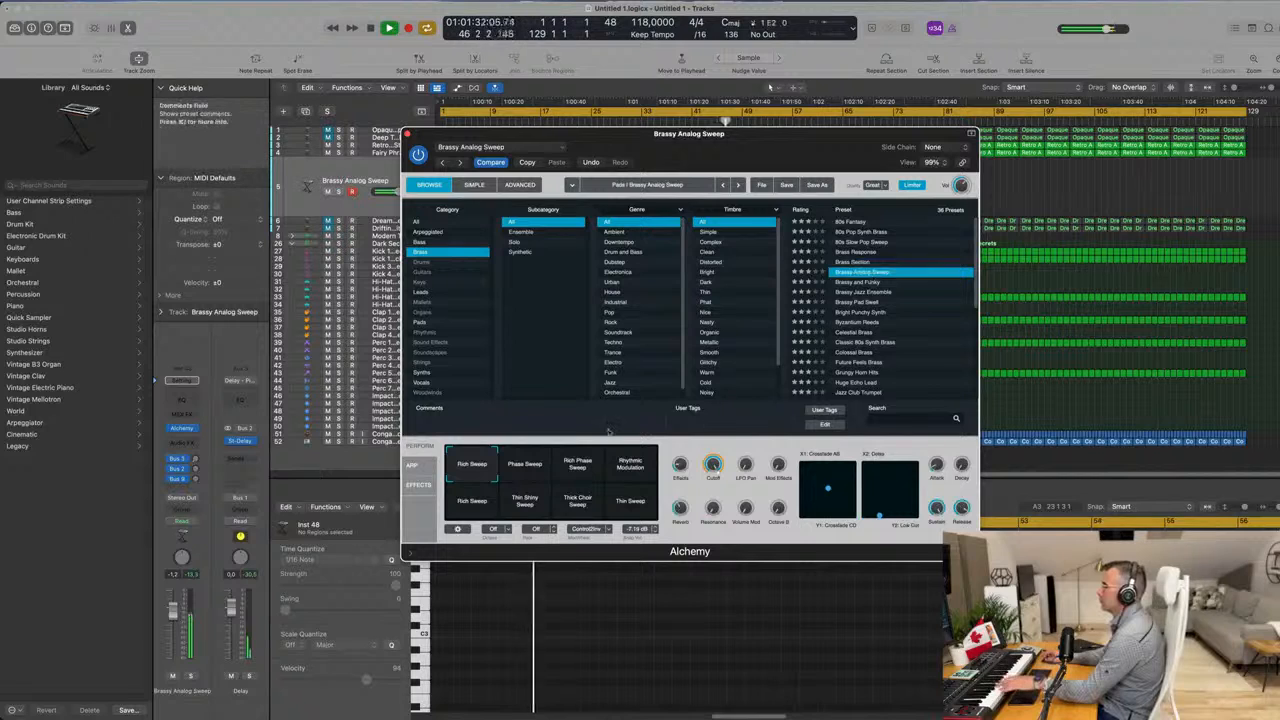
click(525, 464)
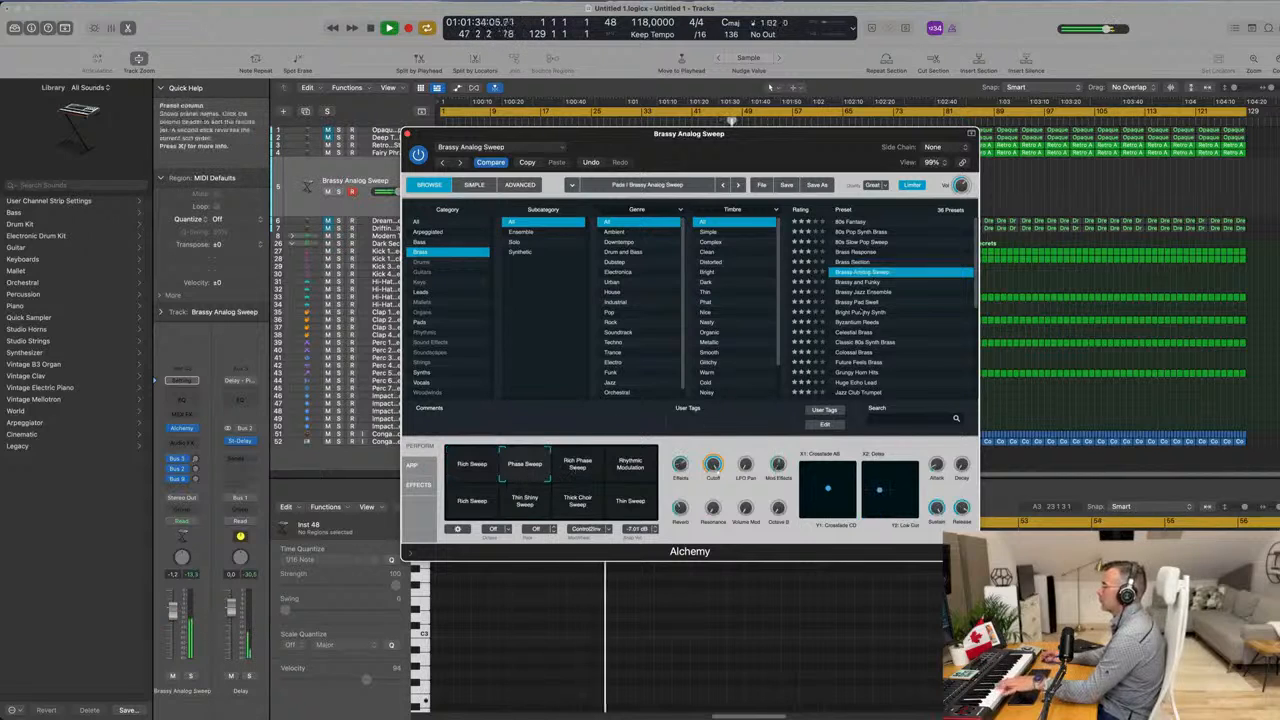
click(875, 282)
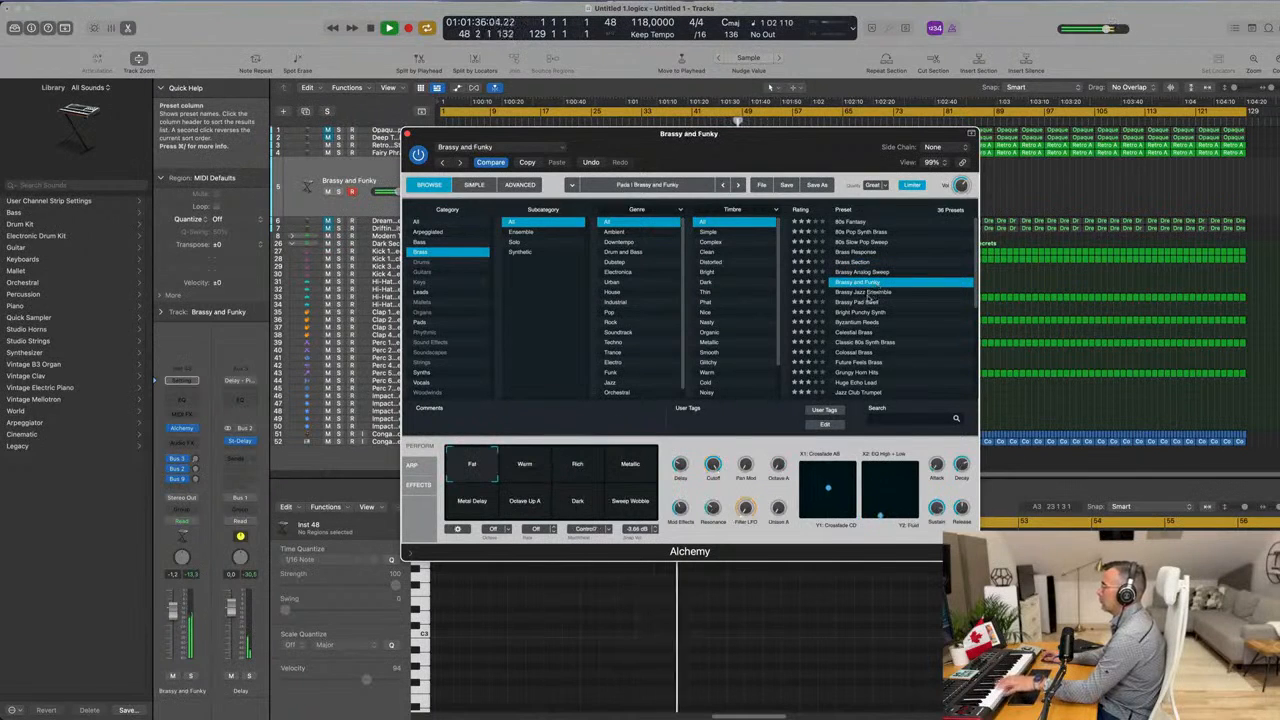
Load the Brassy Pad Swell preset, try its Thin Ambient Wash snapshot, and settle on Rich Brass.
click(868, 292)
click(871, 306)
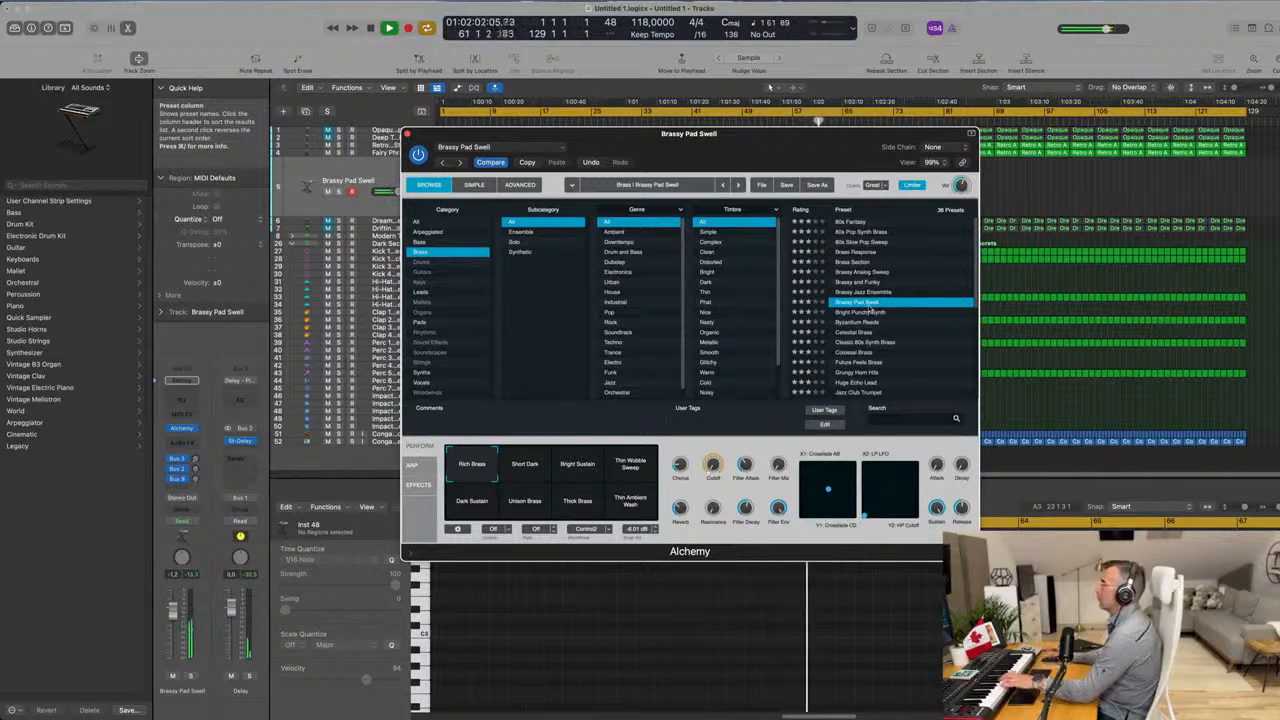
drag(545, 466, 621, 506)
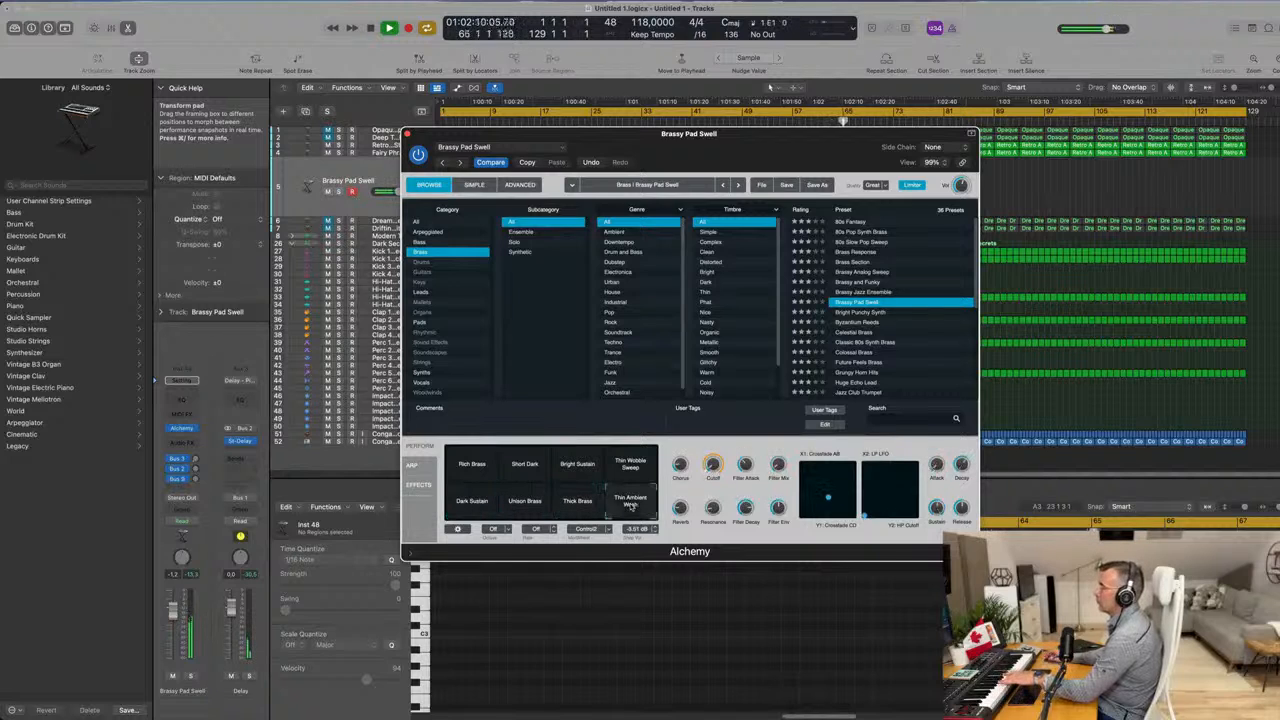
click(467, 467)
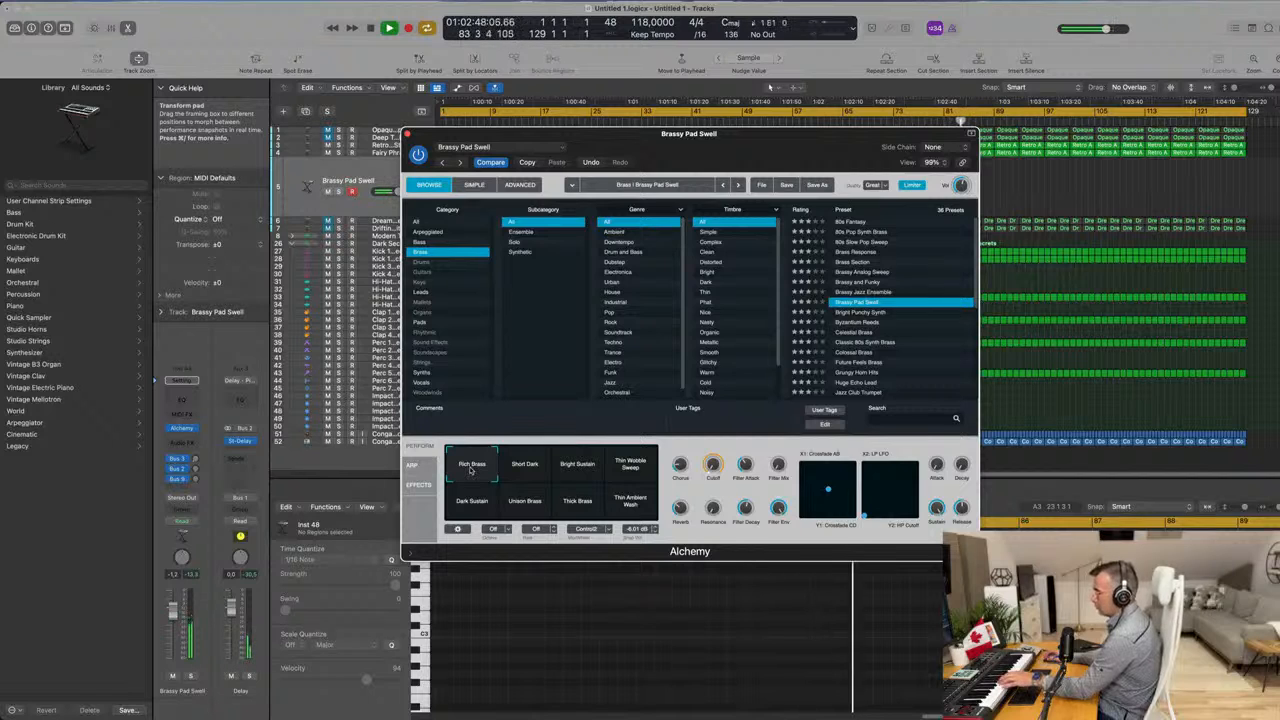
Record a four-bar Brassy Pad Swell part during playback and move the recorded region to bar 1.
key(r)
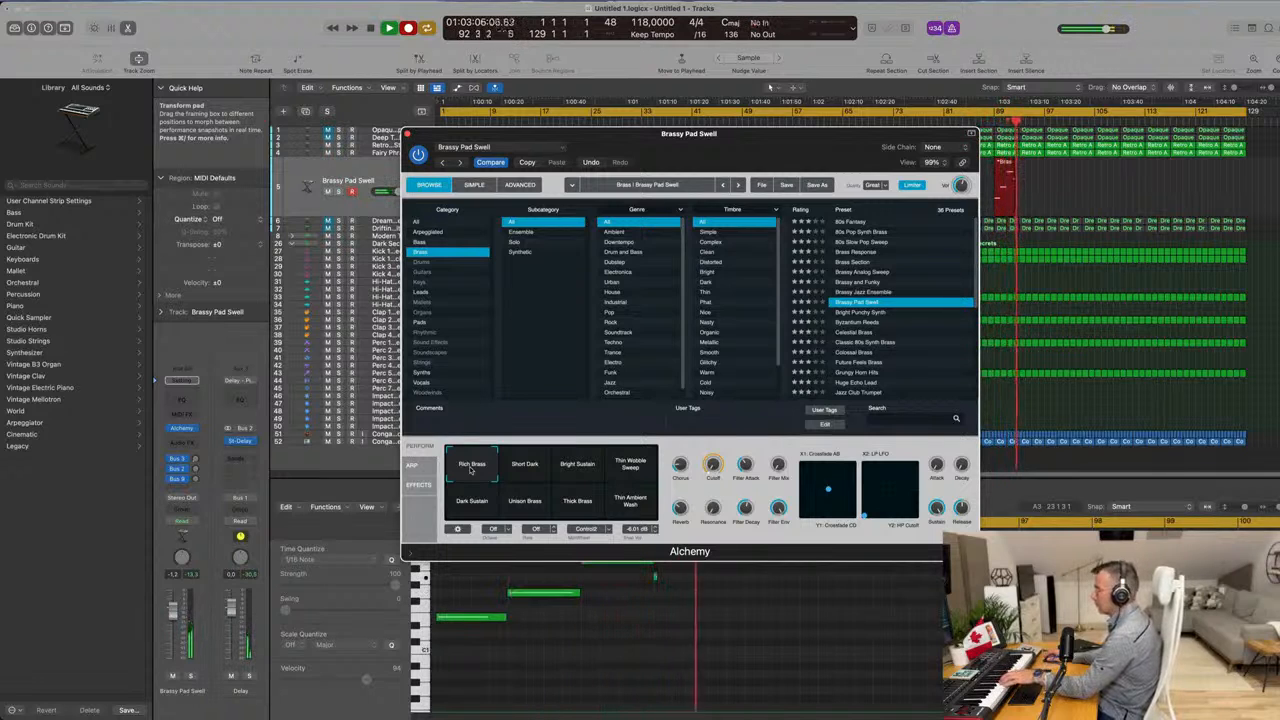
key(space)
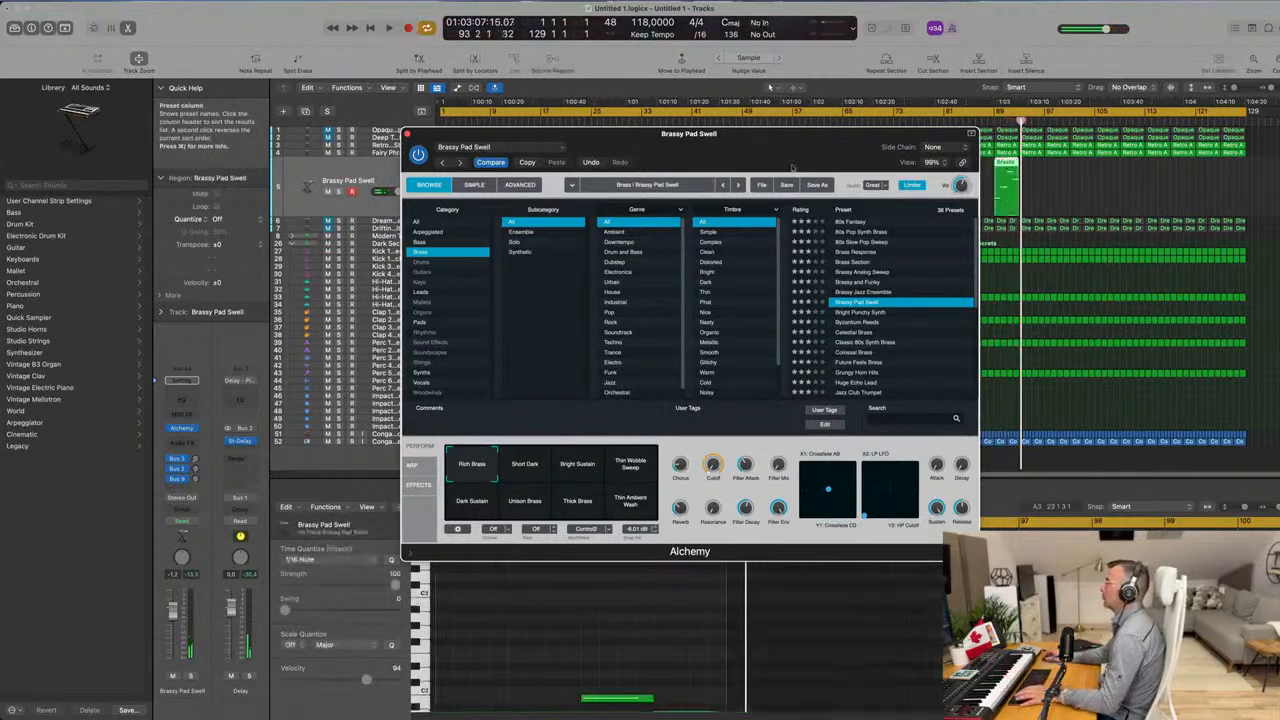
drag(774, 150, 1017, 339)
drag(1006, 165, 456, 162)
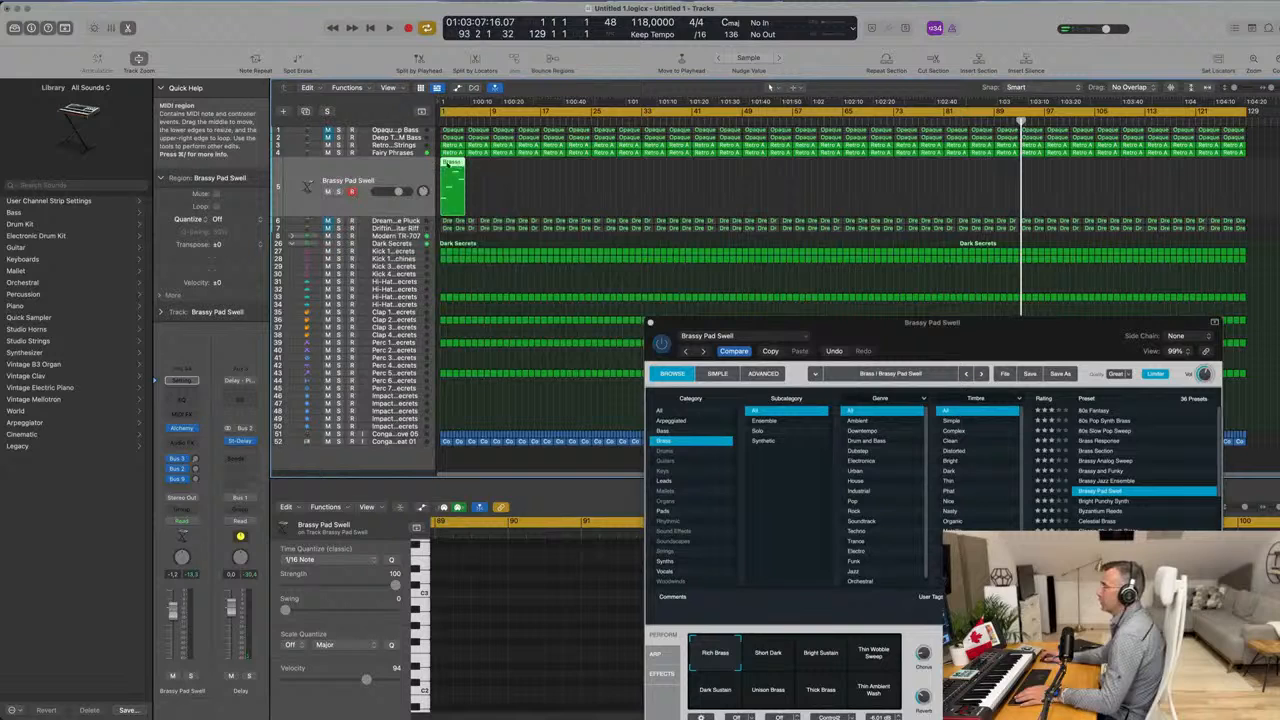
Select all the Brassy Pad Swell notes in the Piano Roll and repeat the region so four copies reach bar 17.
key(e)
double_click(448, 165)
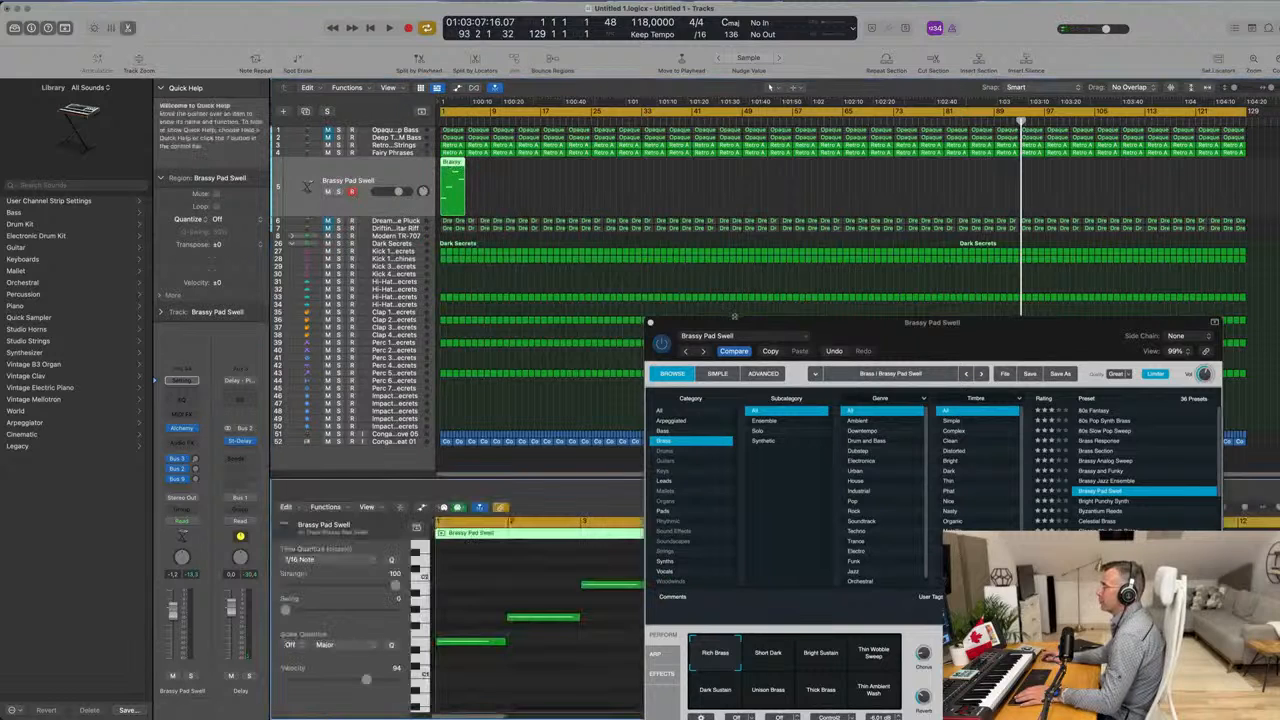
drag(735, 323, 992, 229)
click(669, 655)
key(super+a)
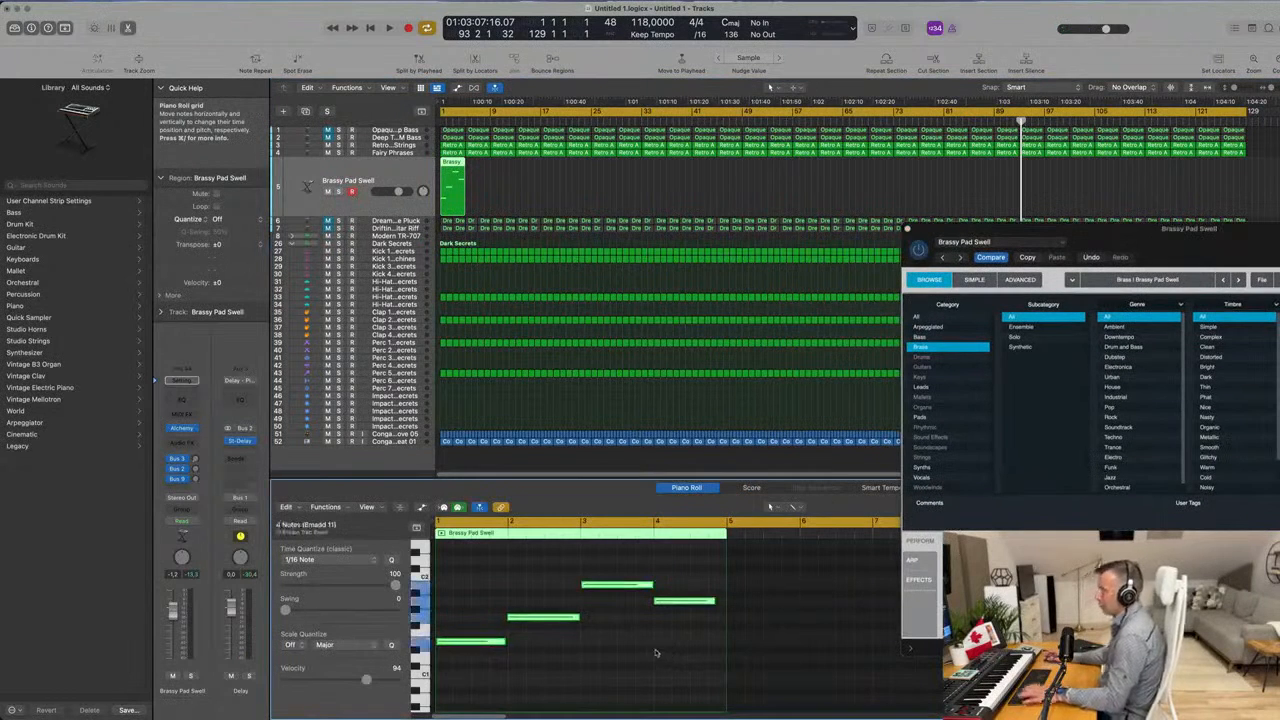
click(610, 668)
key(space)
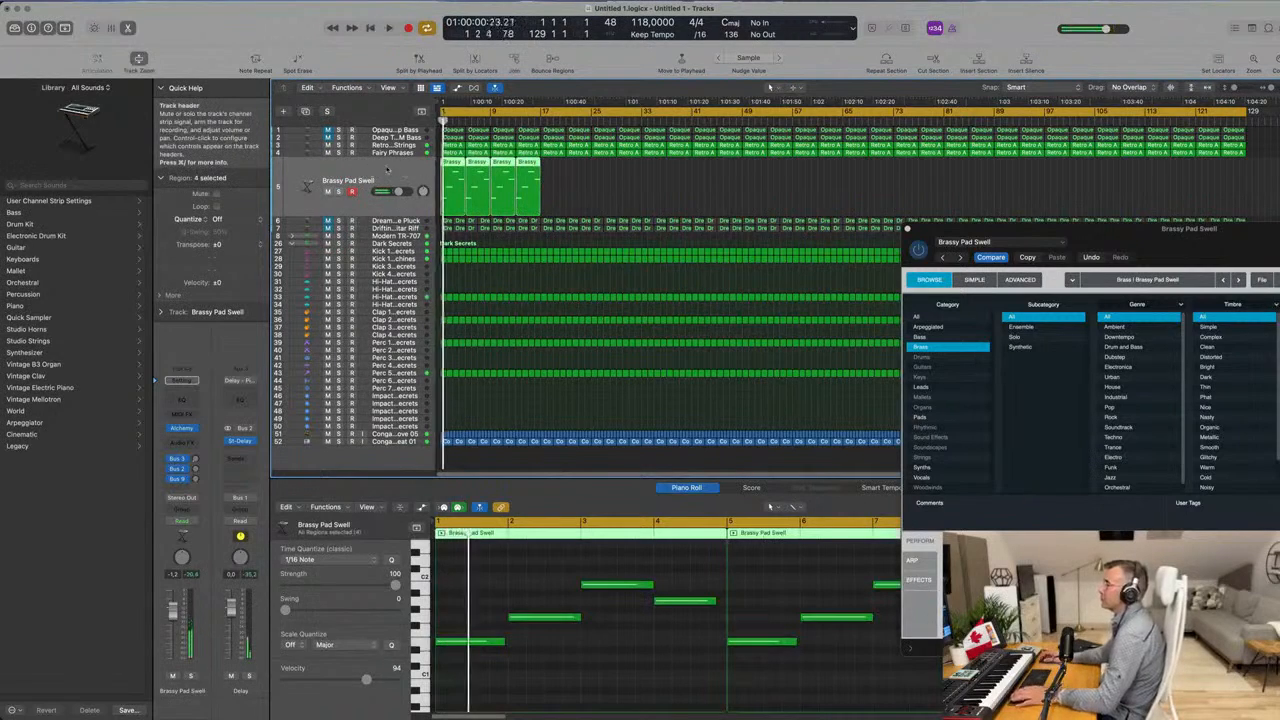
Unmute the Drifting Guitar Riff track during playback and clear the Alchemy window away from the arrangement.
drag(1065, 232, 678, 222)
drag(660, 162, 885, 153)
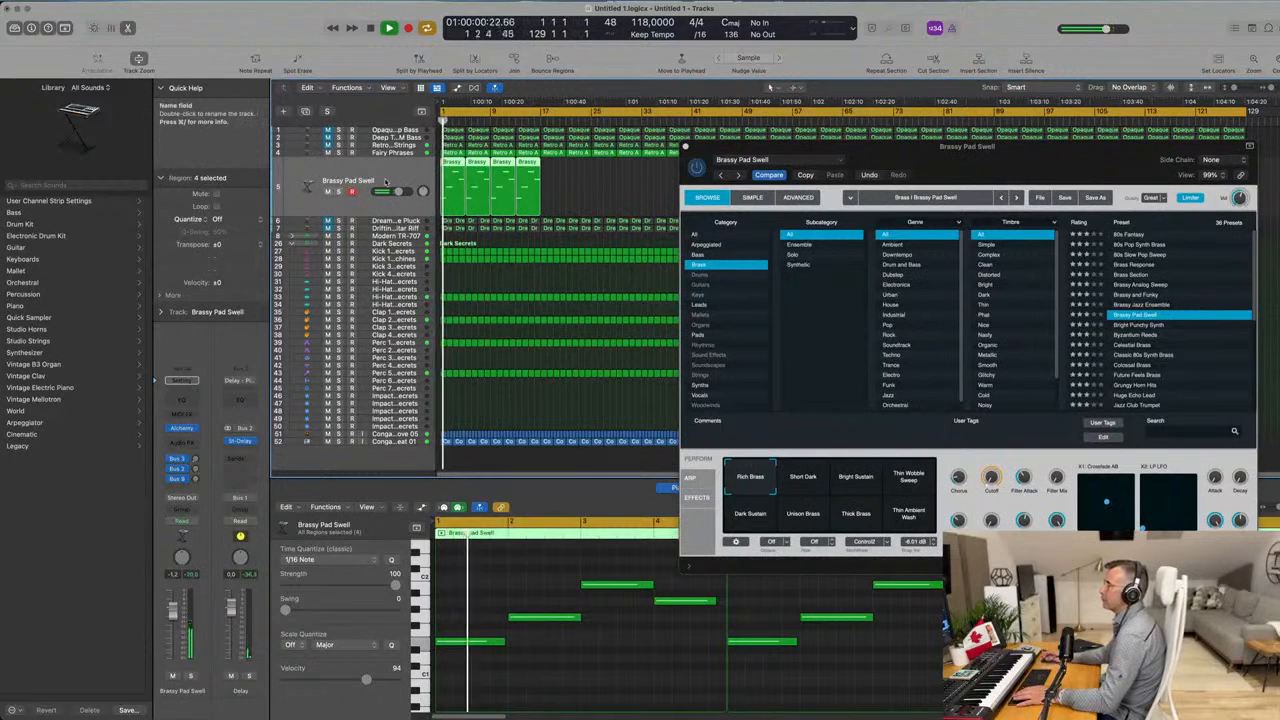
click(386, 227)
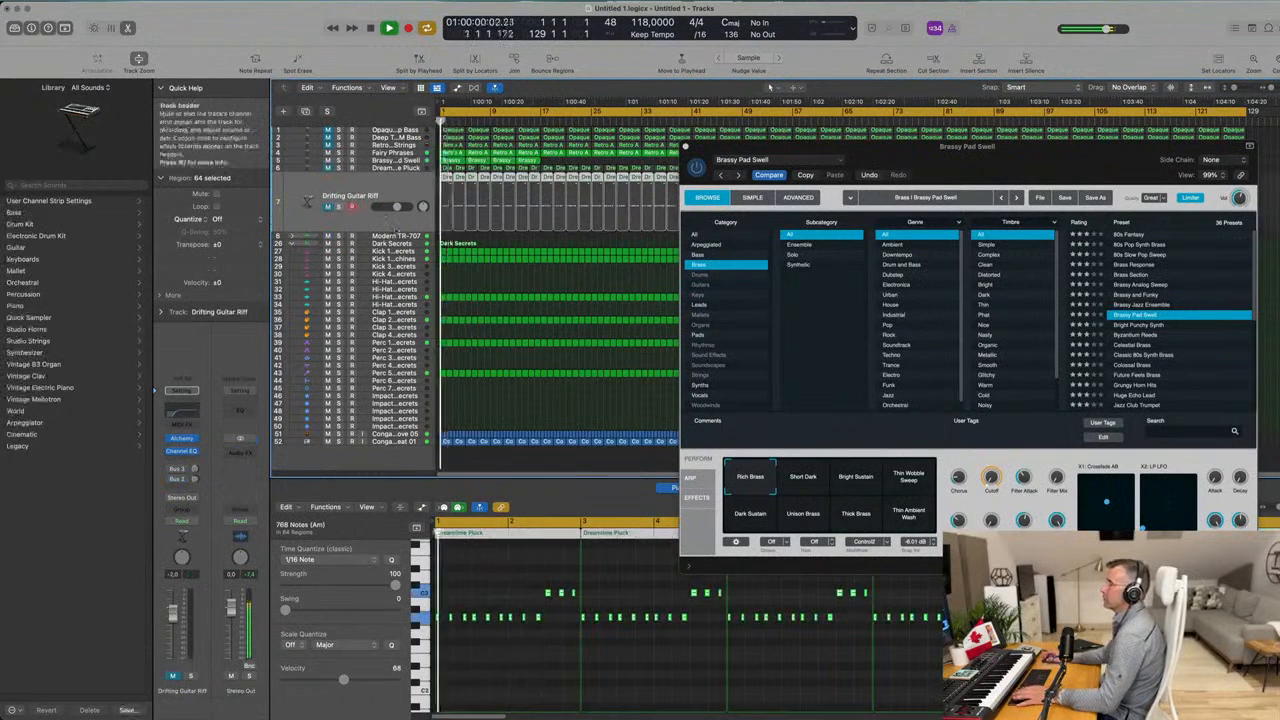
click(327, 208)
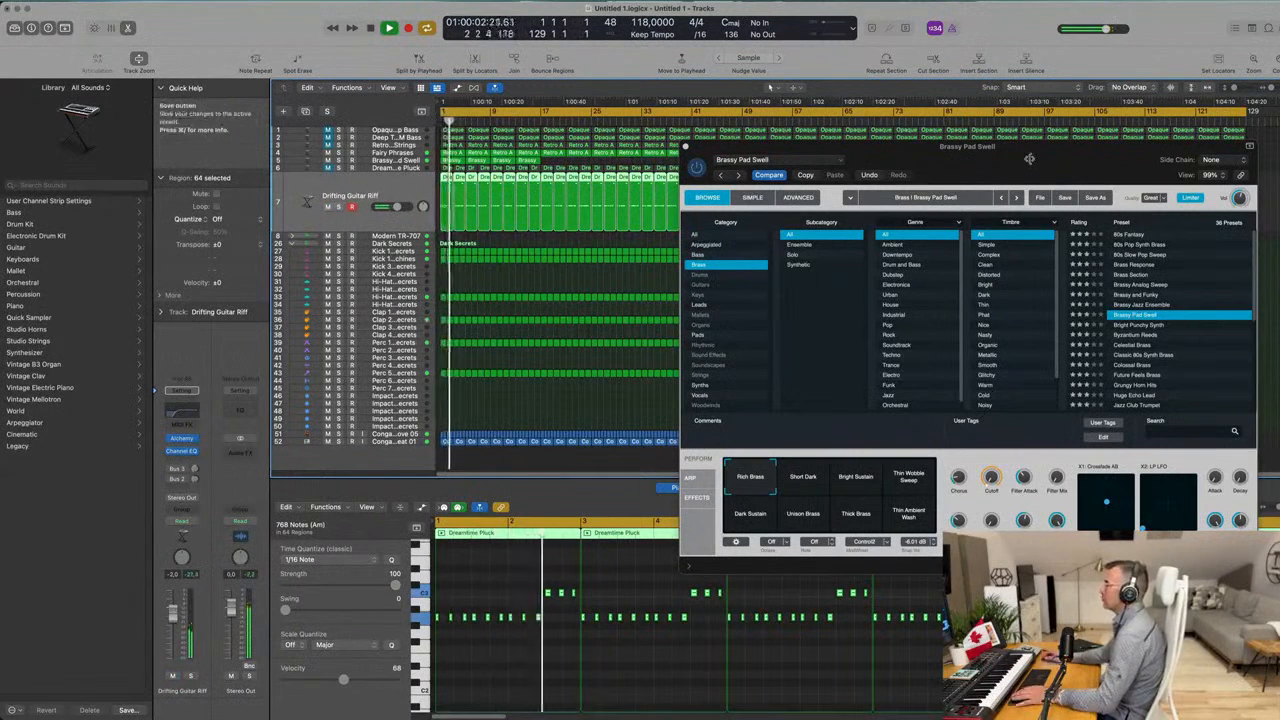
drag(1029, 158, 839, 277)
click(496, 266)
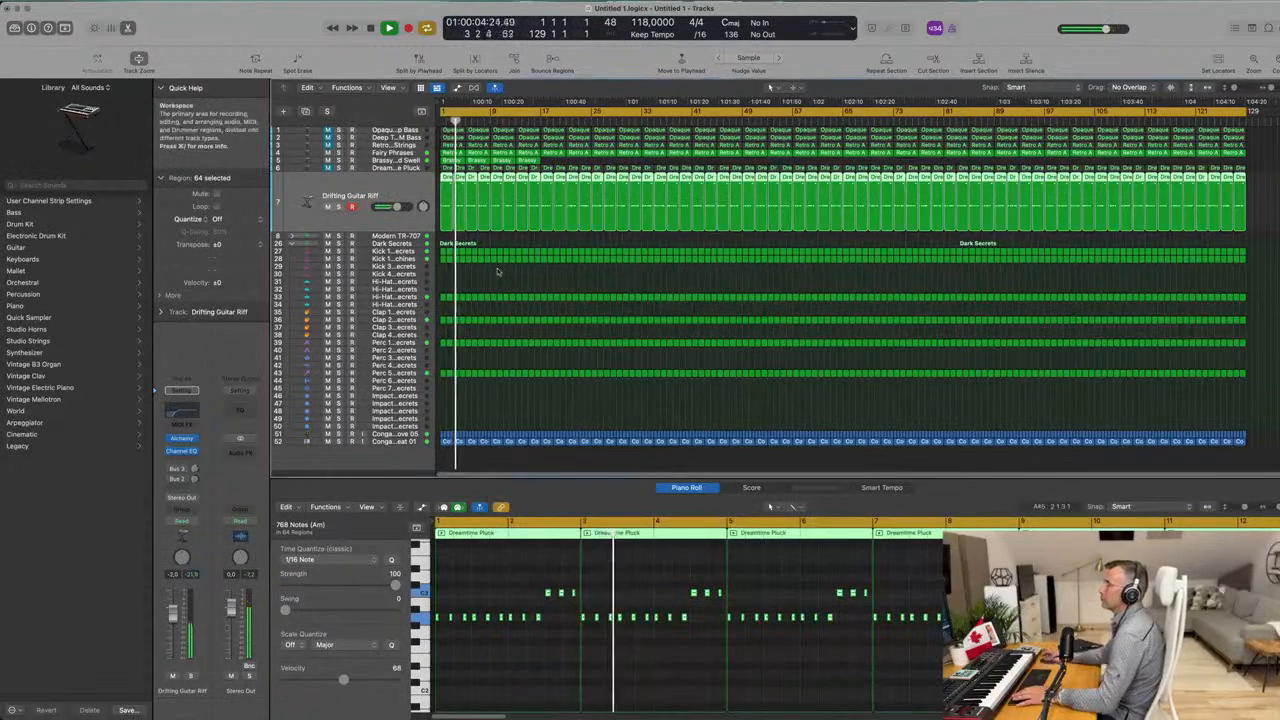
Try the Dreamtime Pluck track unmuted in the mix and mute it again.
key(Up)
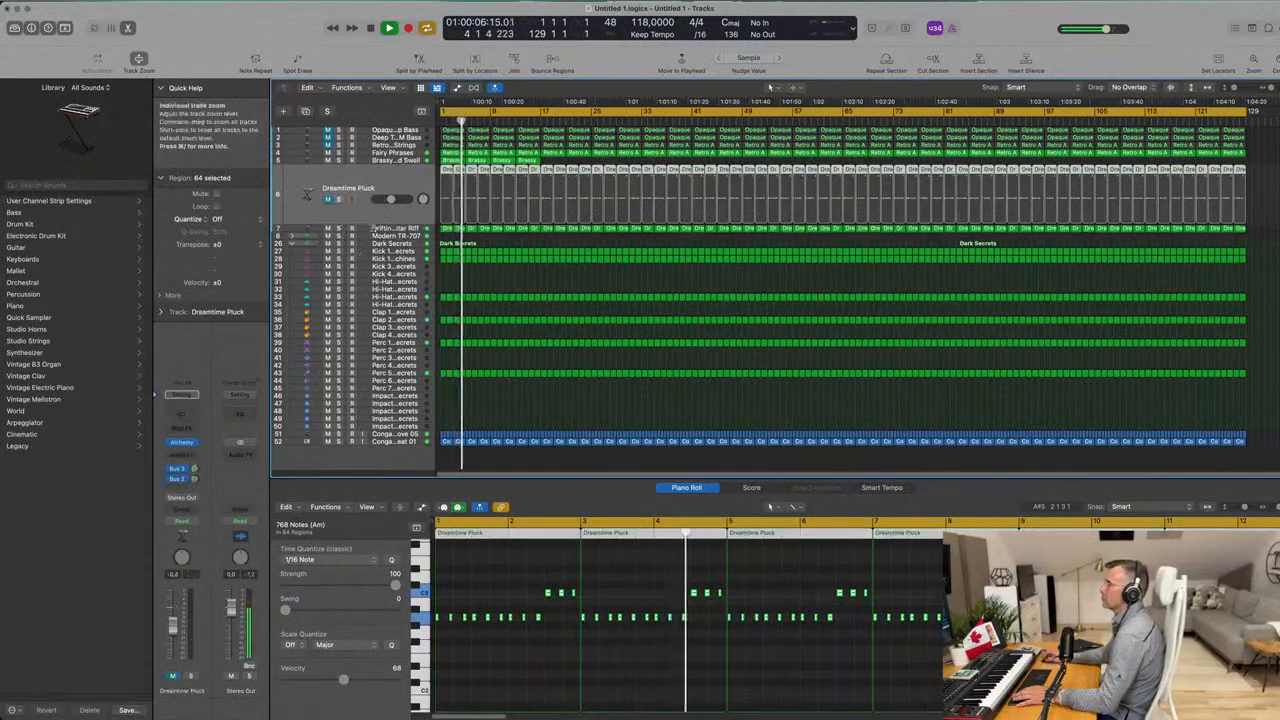
click(327, 199)
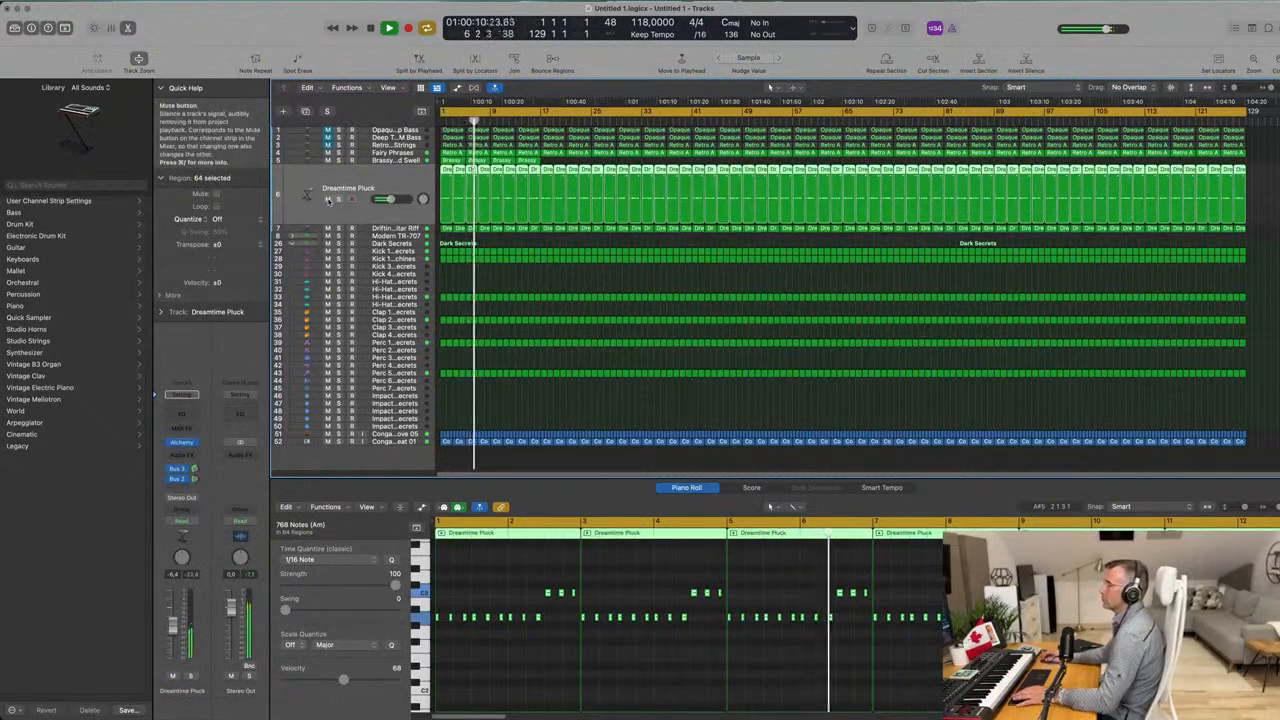
click(327, 199)
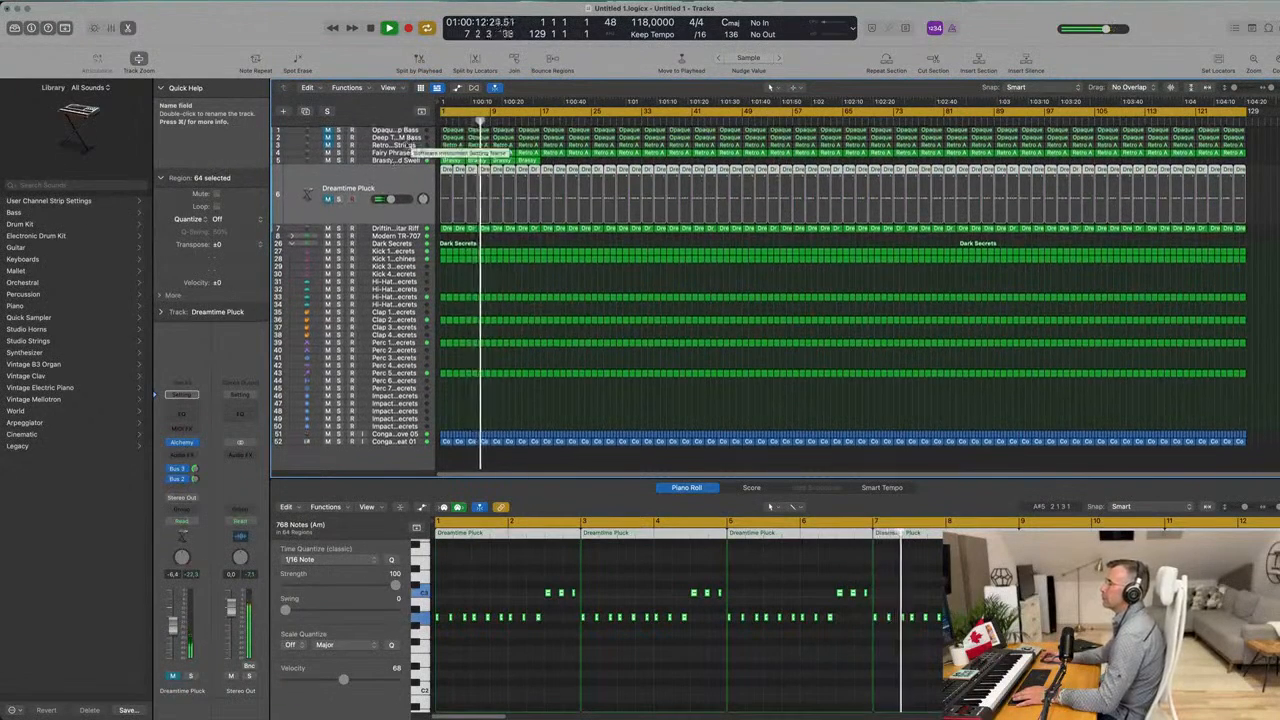
Unmute Retro Analog Synth Strings, lower its volume, and cut its low frequencies with a Channel EQ low-cut filter.
click(352, 146)
click(327, 176)
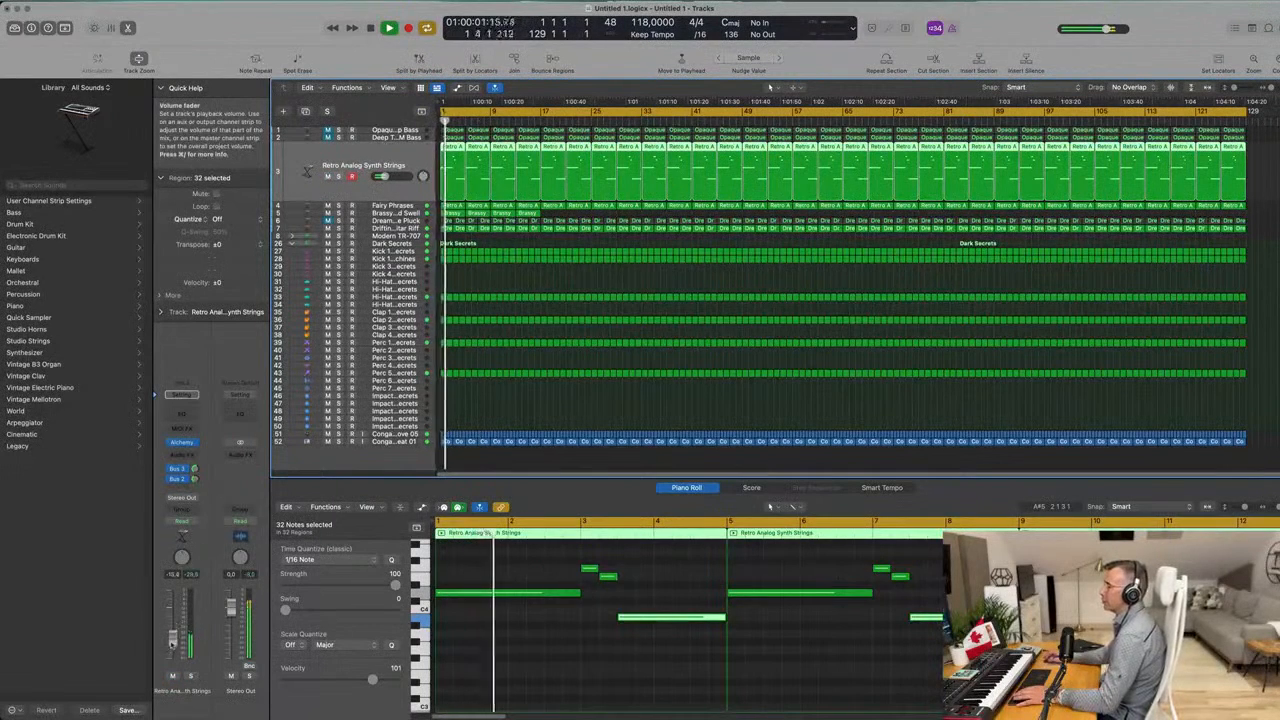
click(182, 393)
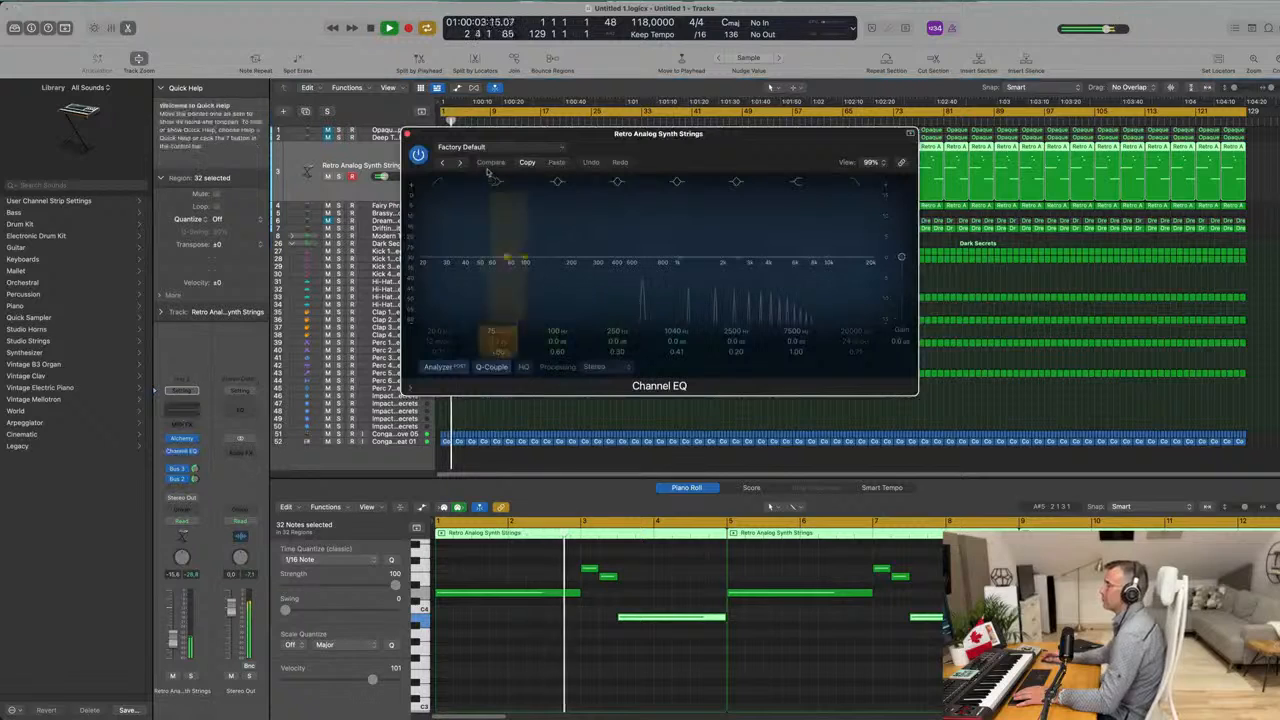
drag(447, 183, 655, 300)
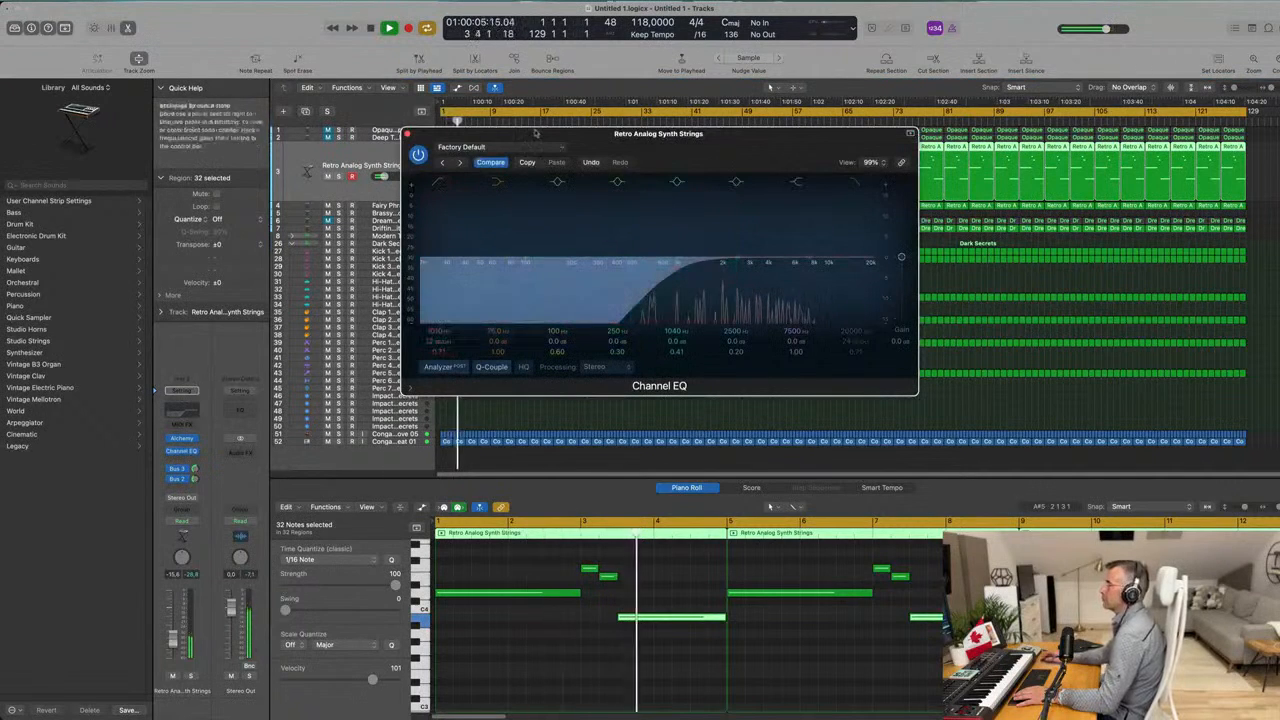
click(408, 133)
Try the two bass tracks unmuted during playback, mute them again, and restart playback.
key(space)
click(327, 131)
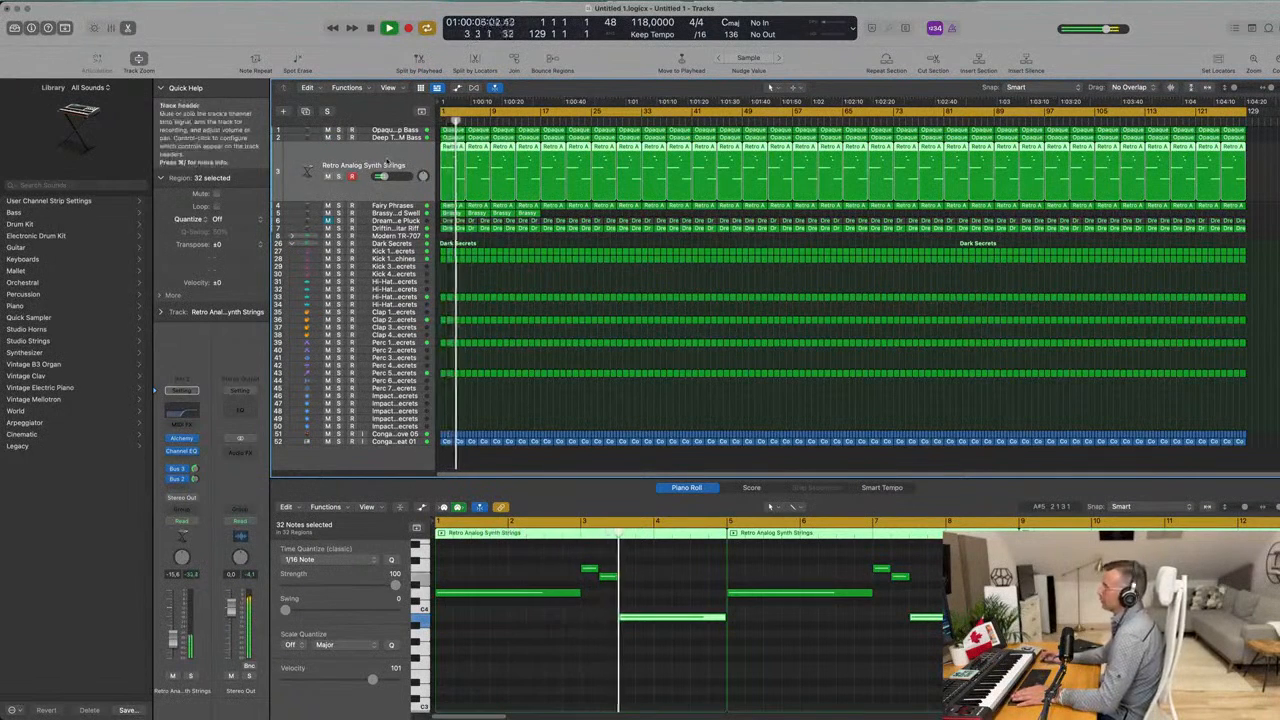
click(328, 131)
click(328, 138)
key(space)
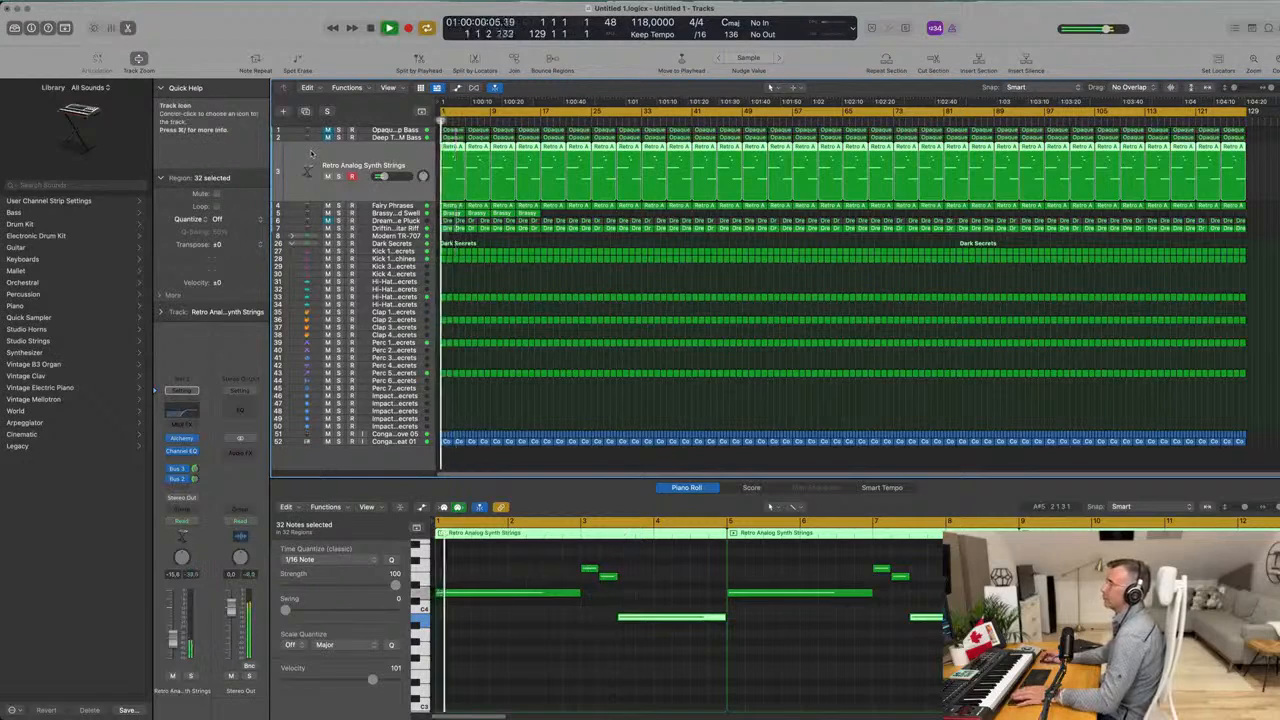
Solo the two bass tracks to hear them on their own and clear the solos.
click(328, 138)
click(338, 131)
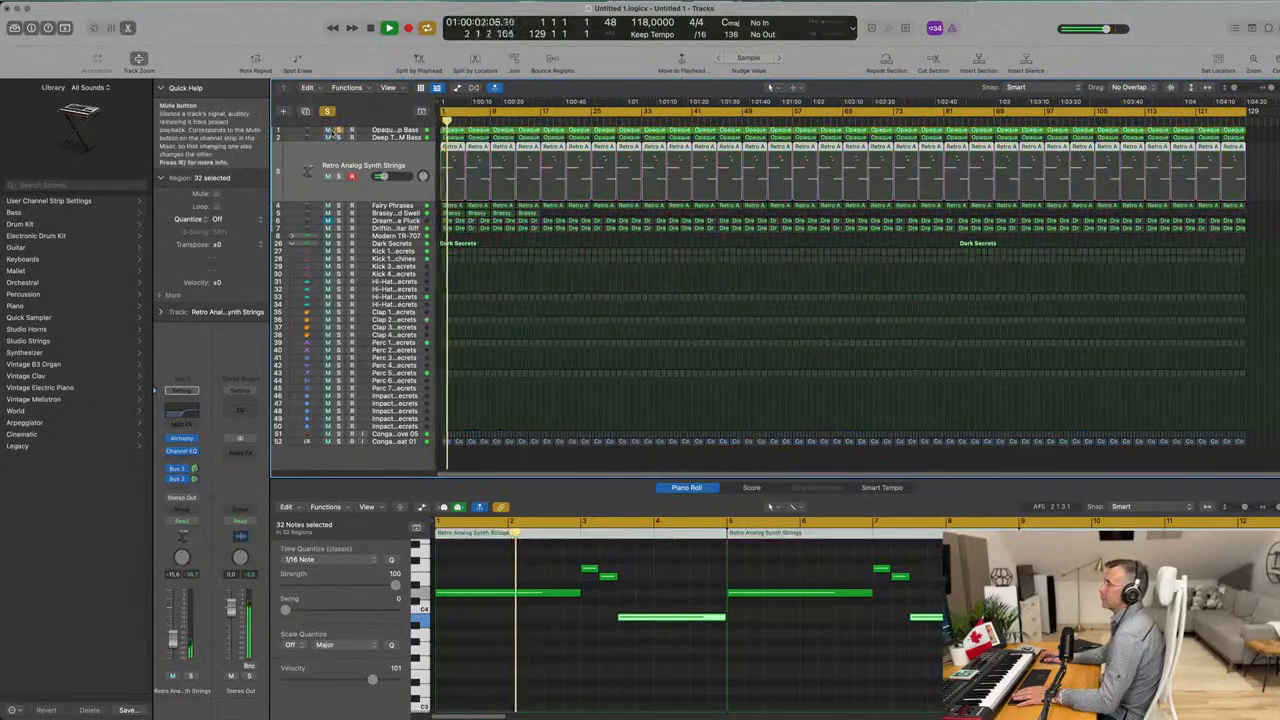
click(327, 112)
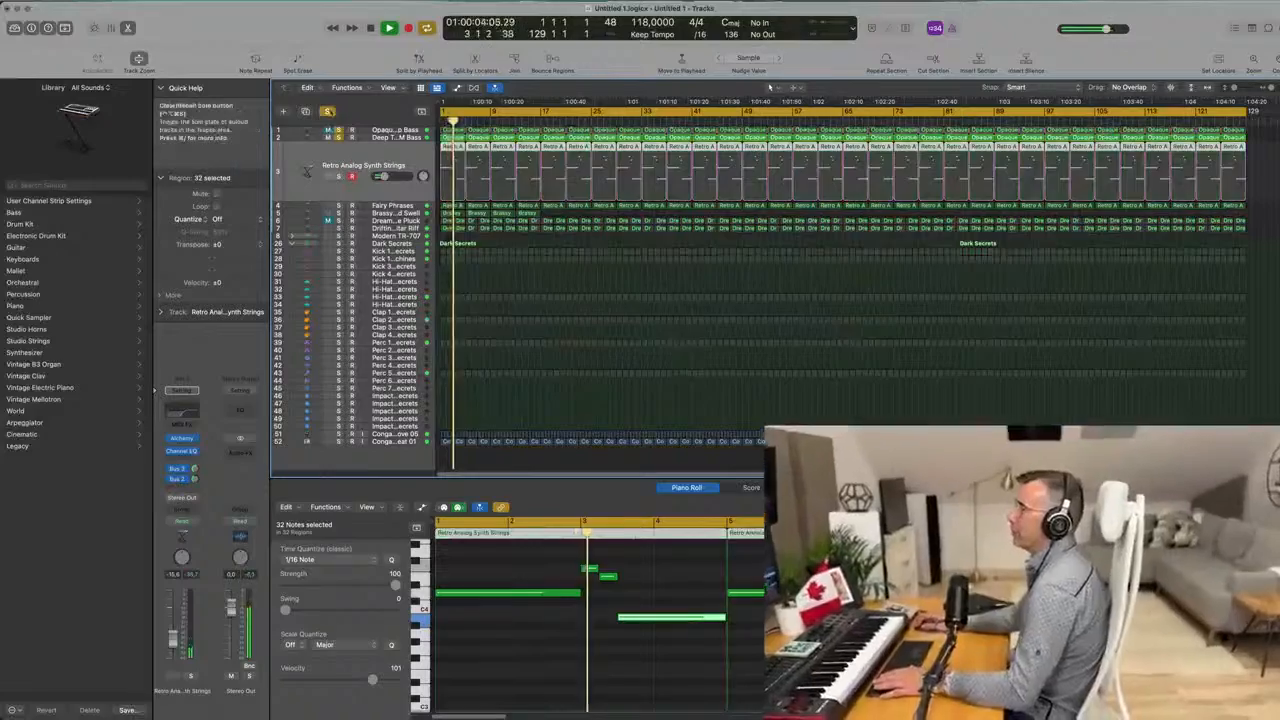